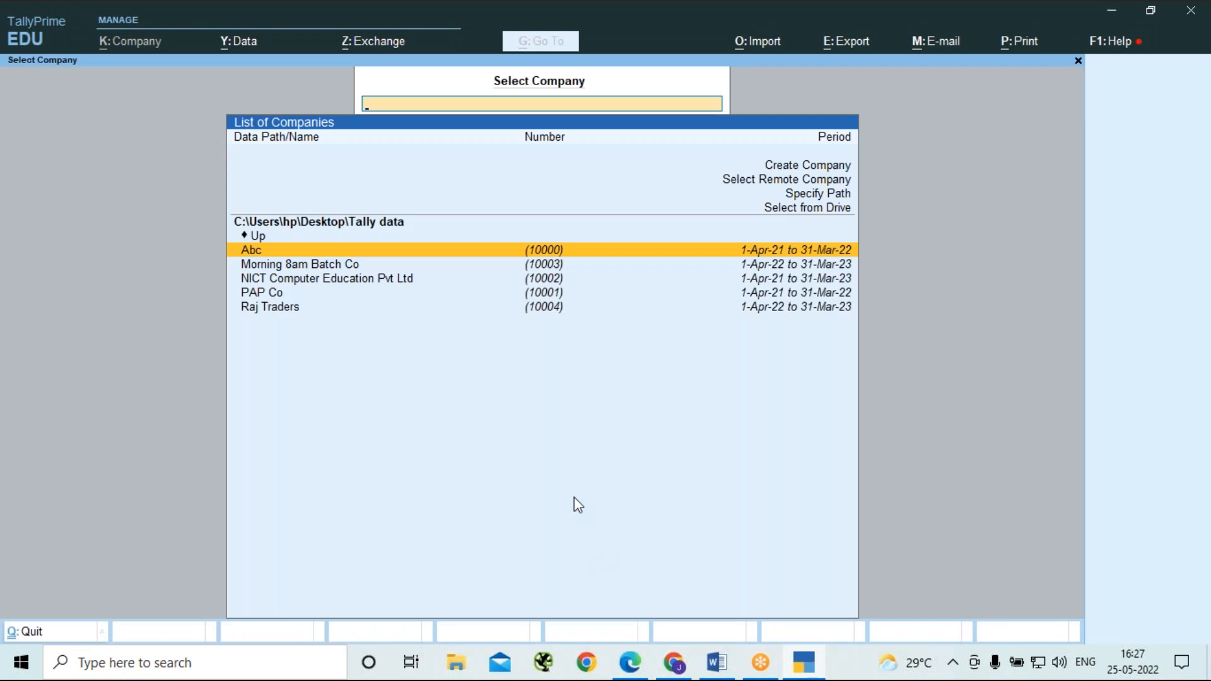
Open the Raj Traders company and bring up its Banking utilities.
{"action": "left_click", "coordinate": [279, 314]}
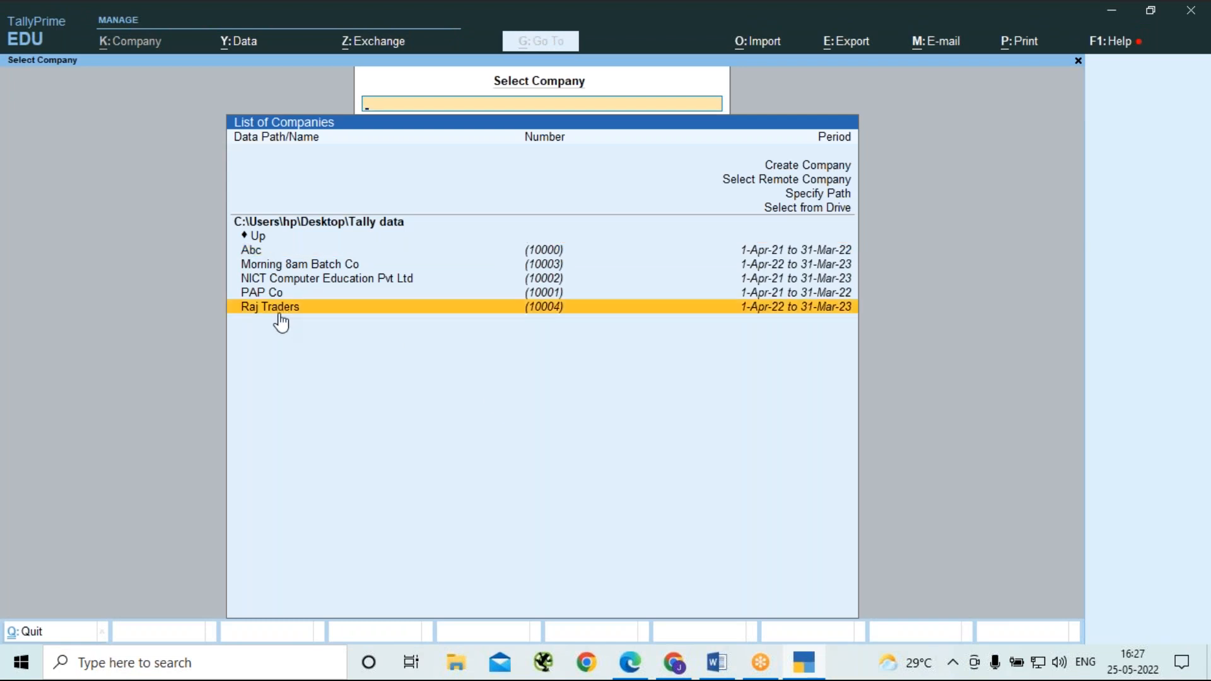
{"action": "key", "text": "Return"}
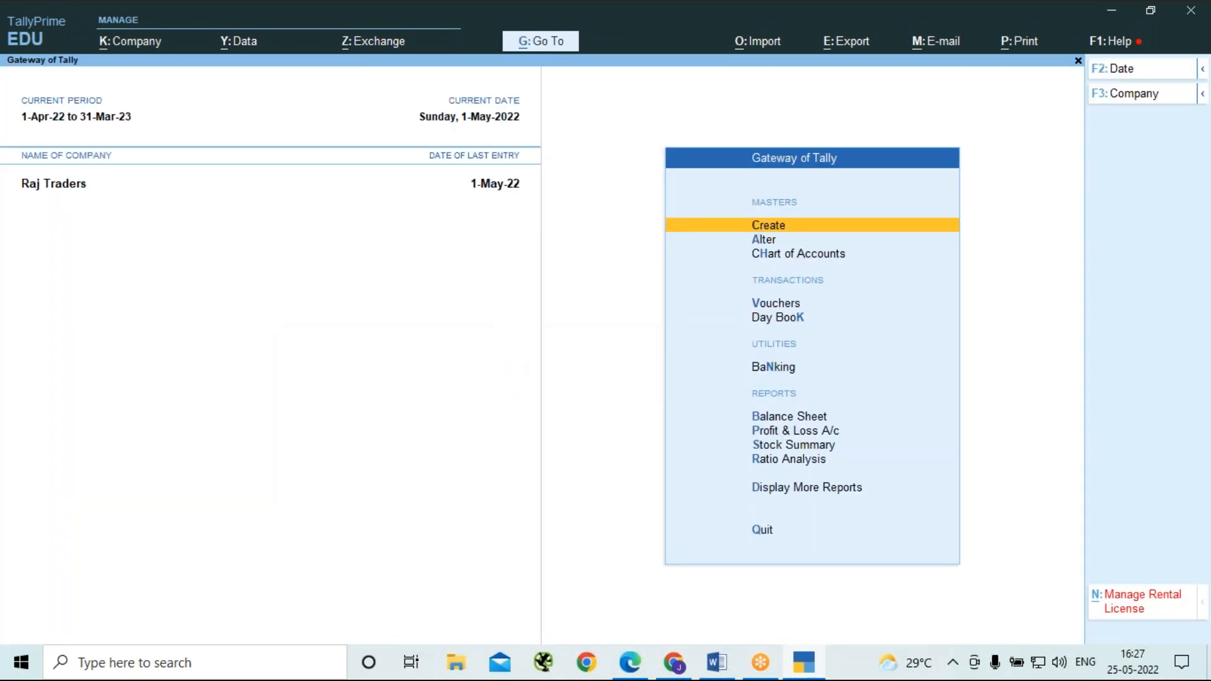
{"action": "key", "text": "n"}
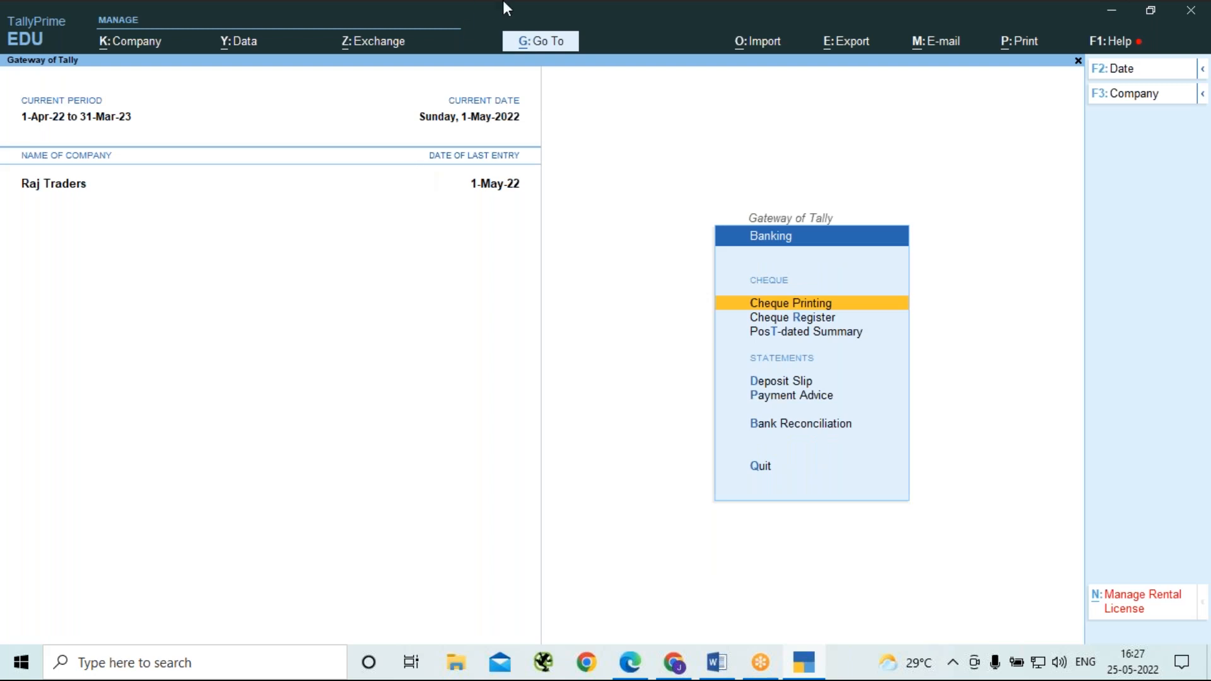
{"action": "left_click", "coordinate": [900, 75]}
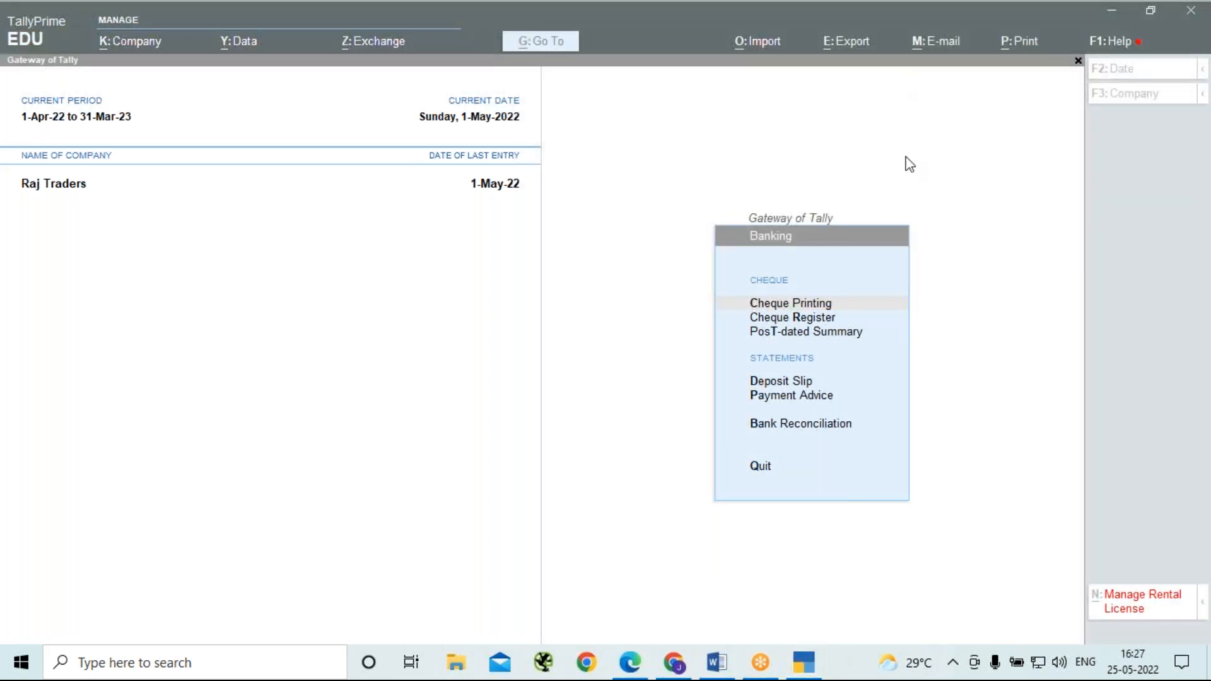
{"action": "left_click", "coordinate": [954, 232]}
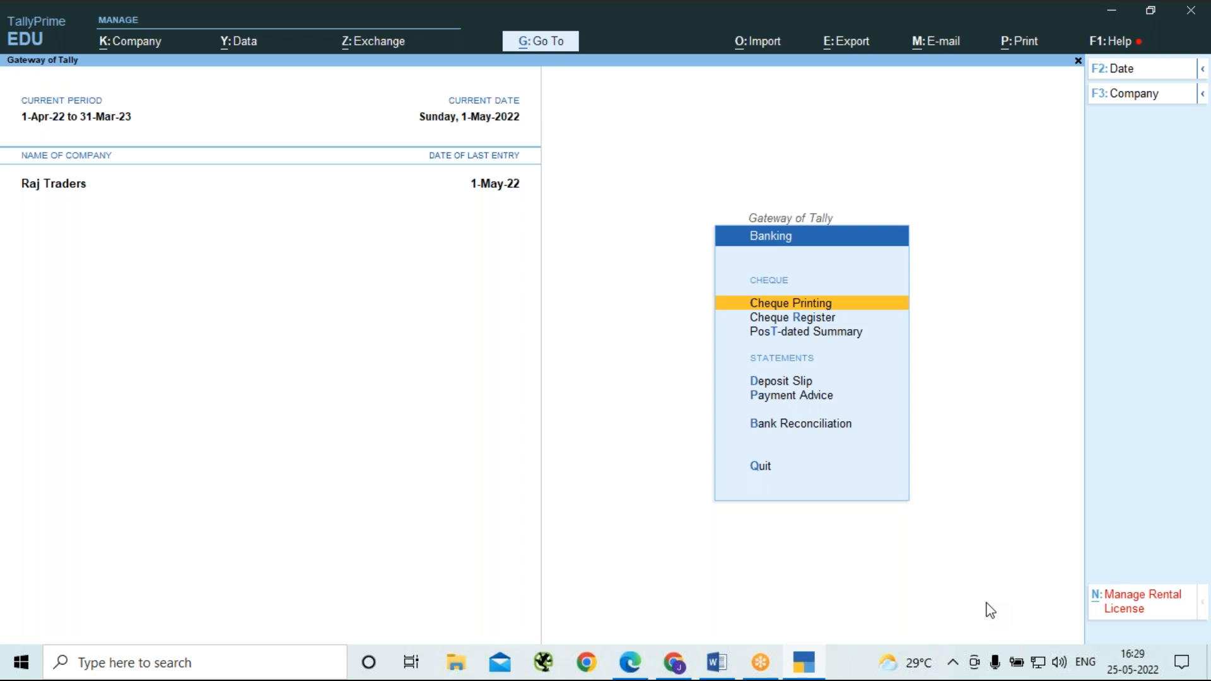
View the bank reconciliation of the HDFC Bank Acc ledger, then return to the Gateway of Tally.
{"action": "key", "text": "Down"}
{"action": "key", "text": "Down"}
{"action": "key", "text": "Down"}
{"action": "key", "text": "Down"}
{"action": "key", "text": "Down"}
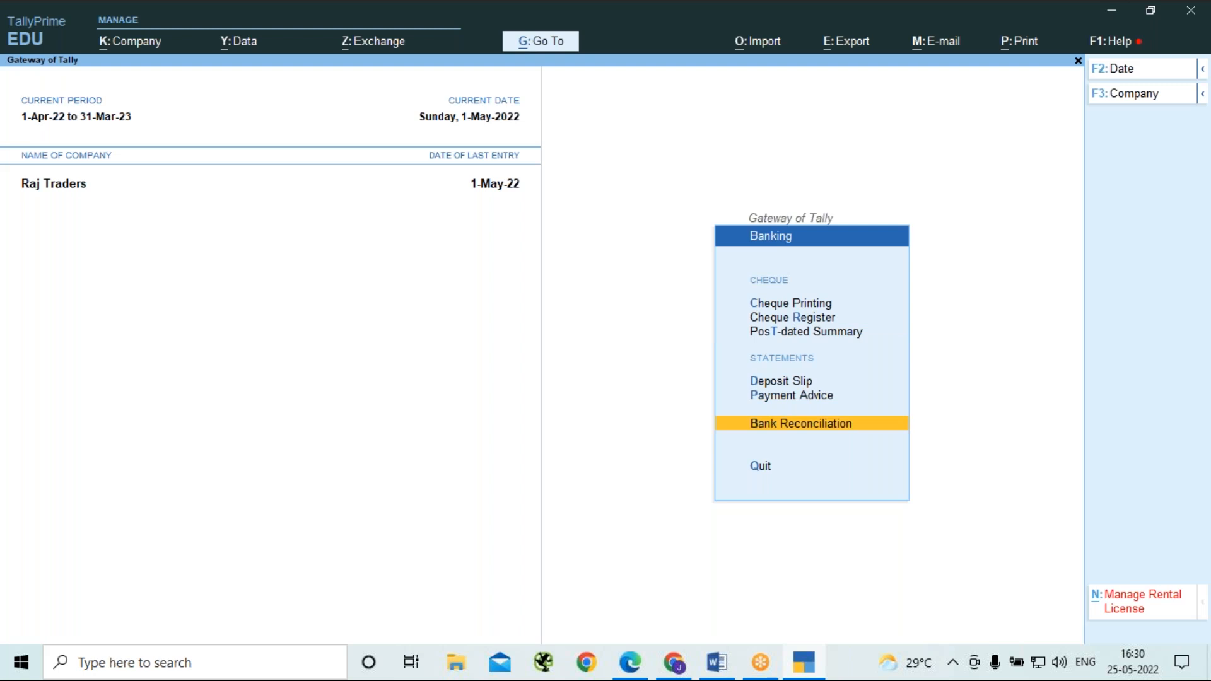
{"action": "key", "text": "Return"}
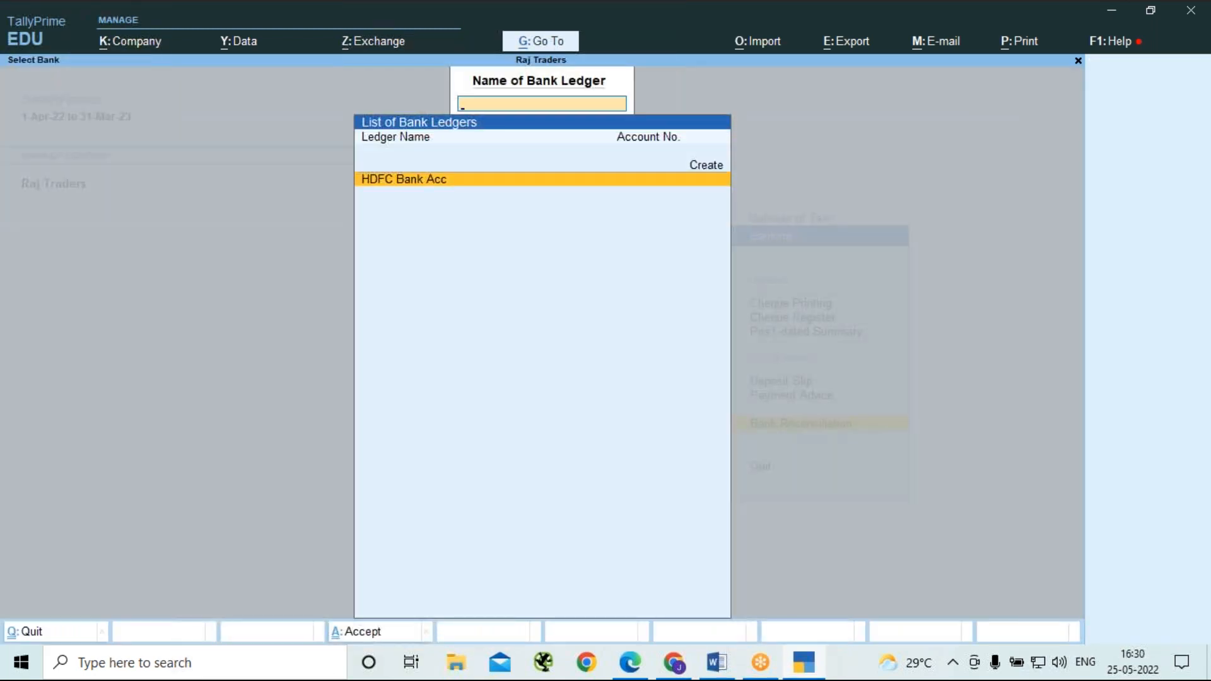
{"action": "key", "text": "Return"}
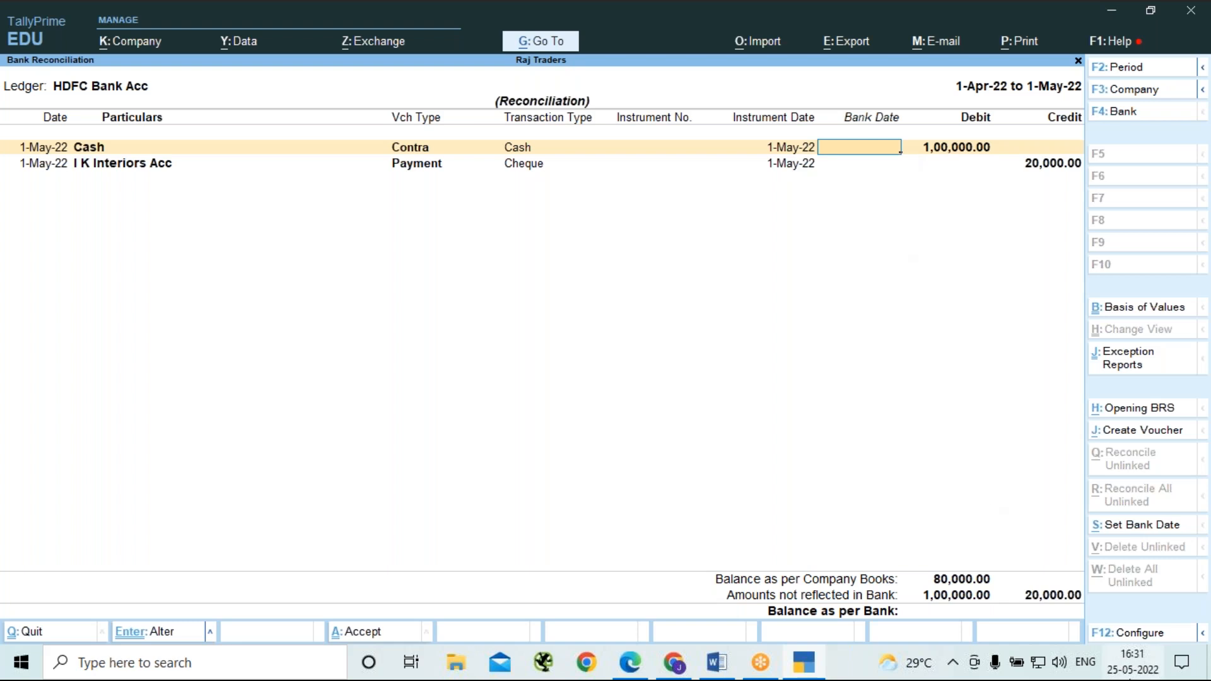
{"action": "key", "text": "Escape"}
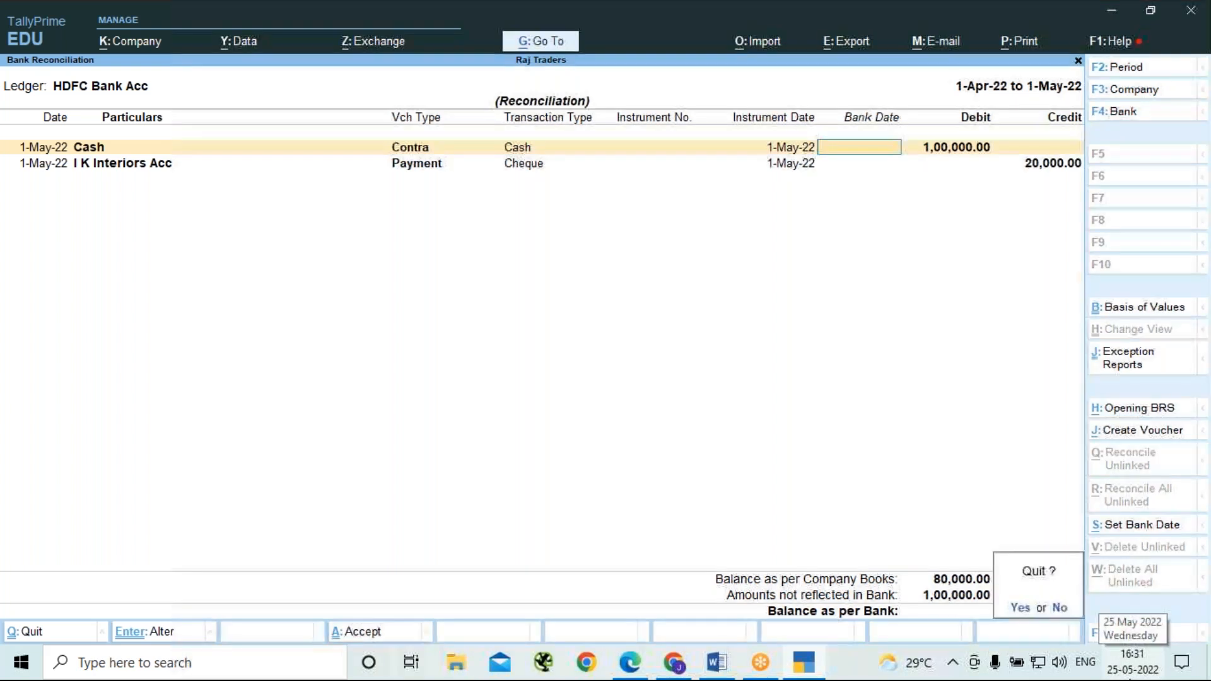
{"action": "key", "text": "Return"}
{"action": "key", "text": "BackSpace"}
{"action": "key", "text": "Escape"}
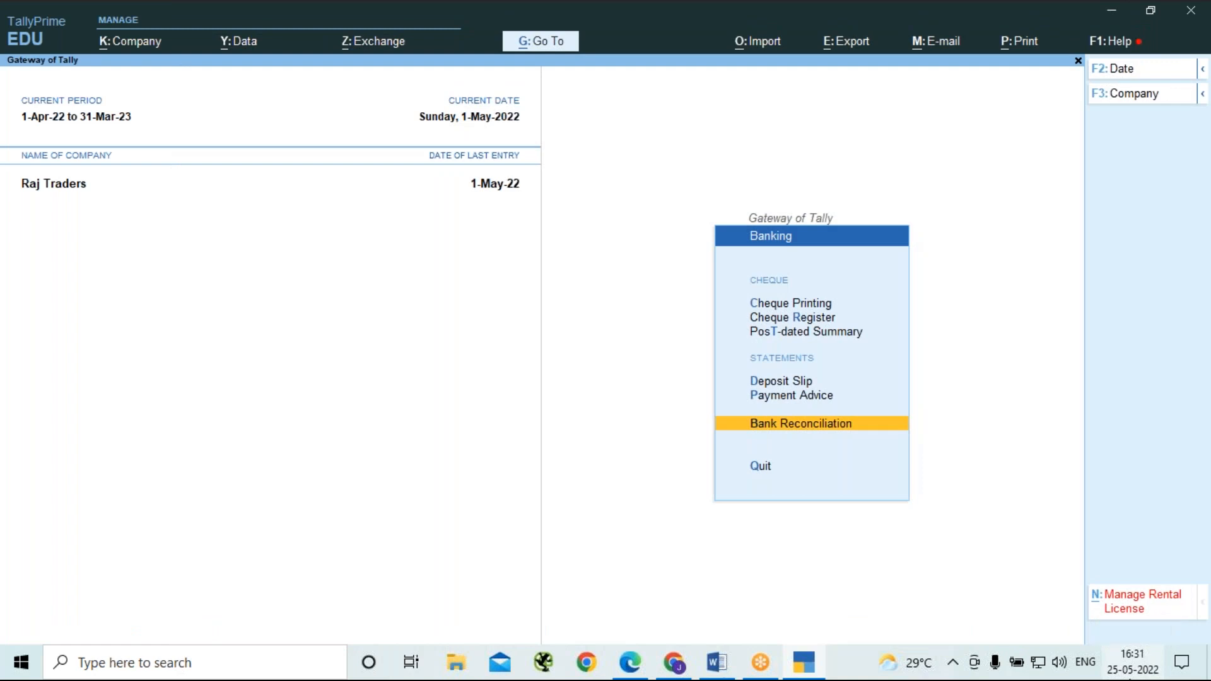
{"action": "key", "text": "Escape"}
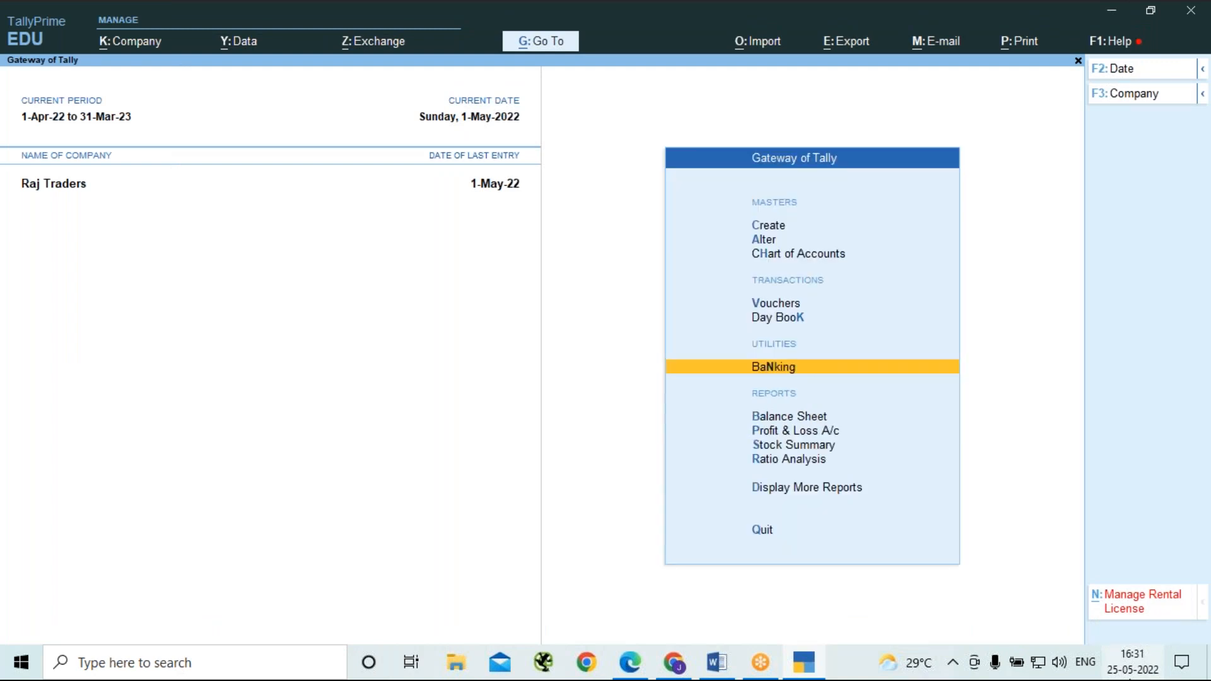
View the Day Book entries for 1-May-22 and return to the Gateway of Tally.
{"action": "key", "text": "k"}
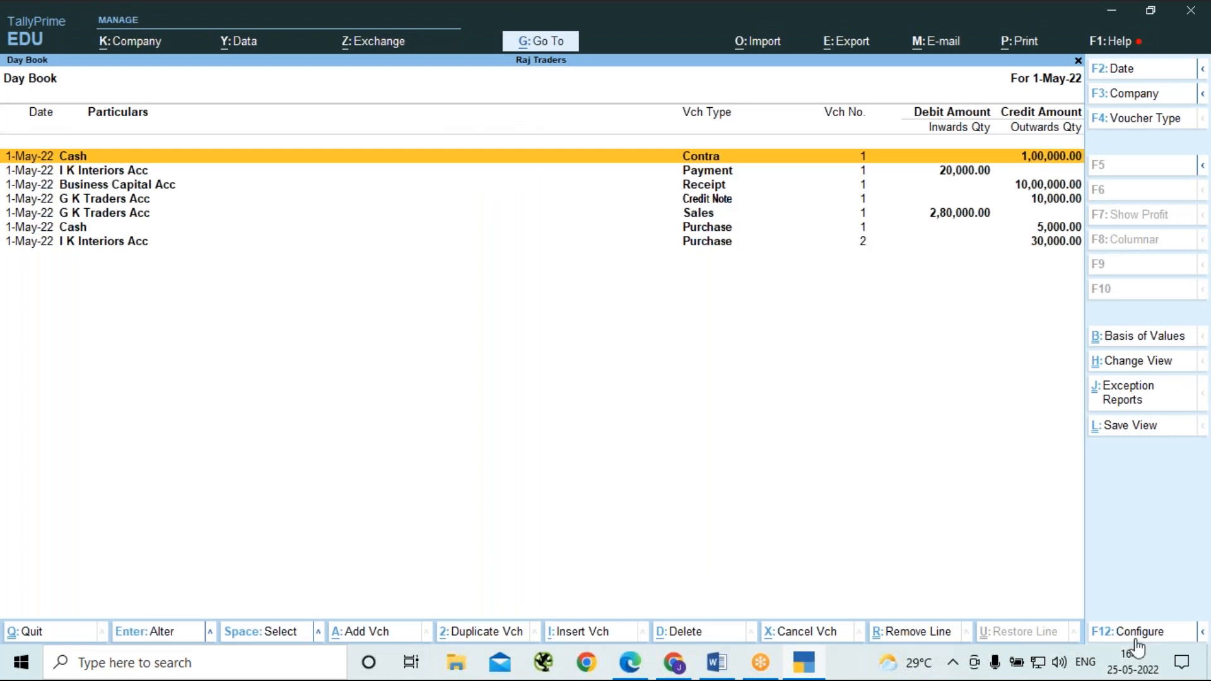
{"action": "key", "text": "F2"}
{"action": "key", "text": "BackSpace"}
{"action": "key", "text": "Return"}
{"action": "key", "text": "Escape"}
{"action": "key", "text": "Escape"}
{"action": "key", "text": "n"}
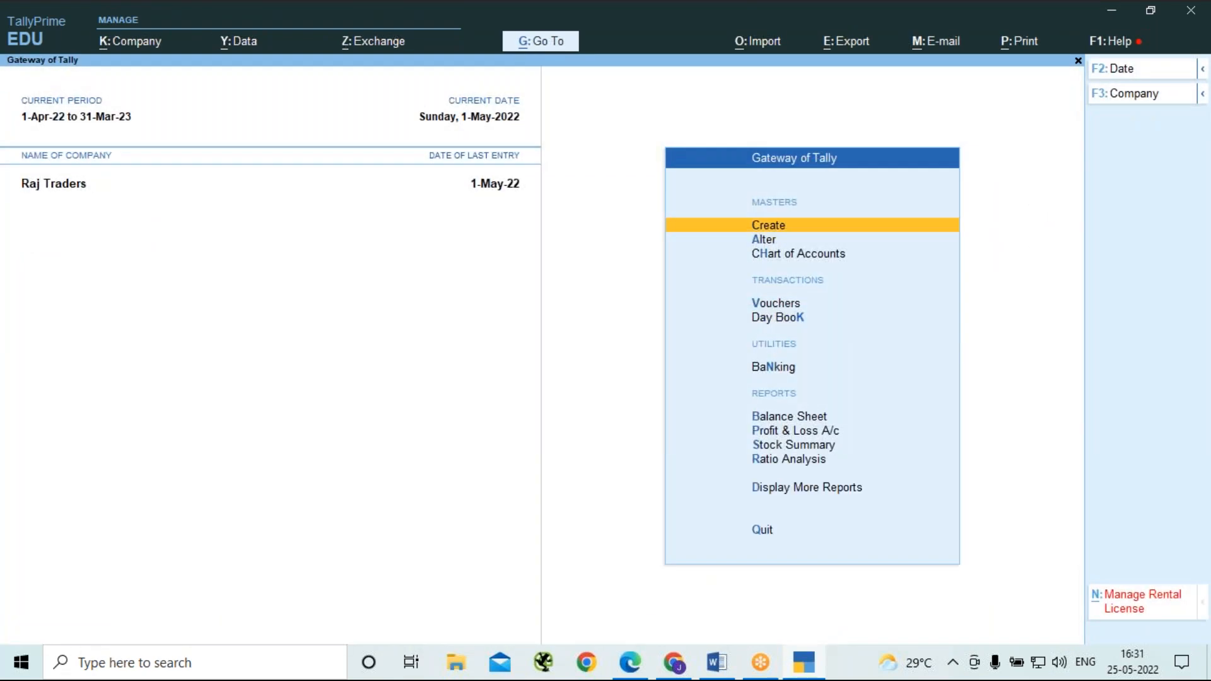
Shut the Raj Traders company and load it again from the company list.
{"action": "key", "text": "alt"}
{"action": "key", "text": "alt+F3"}
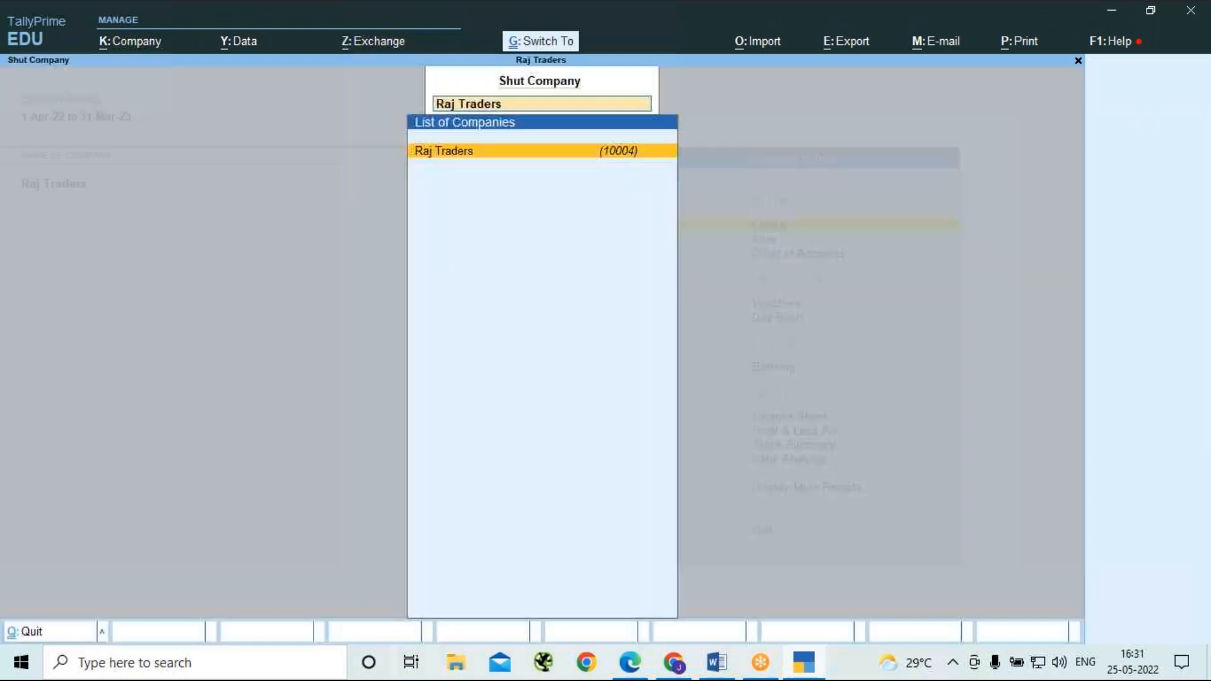
{"action": "key", "text": "Return"}
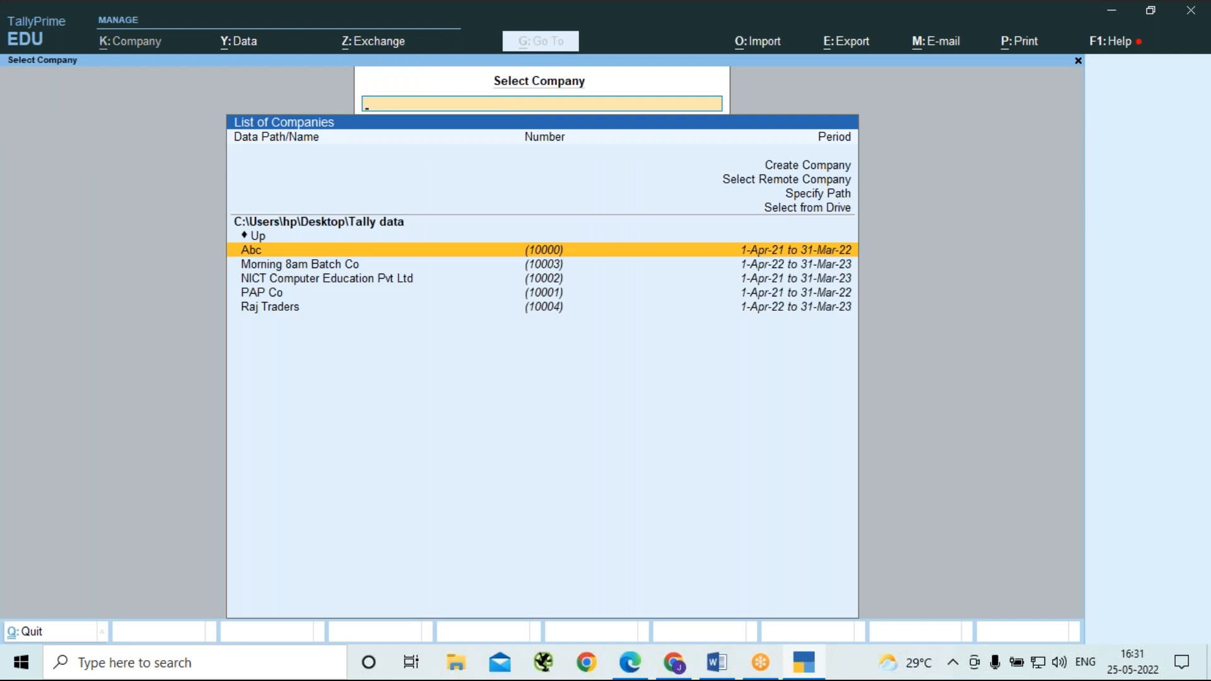
{"action": "key", "text": "Down"}
{"action": "key", "text": "Down"}
{"action": "key", "text": "Down"}
{"action": "key", "text": "Down"}
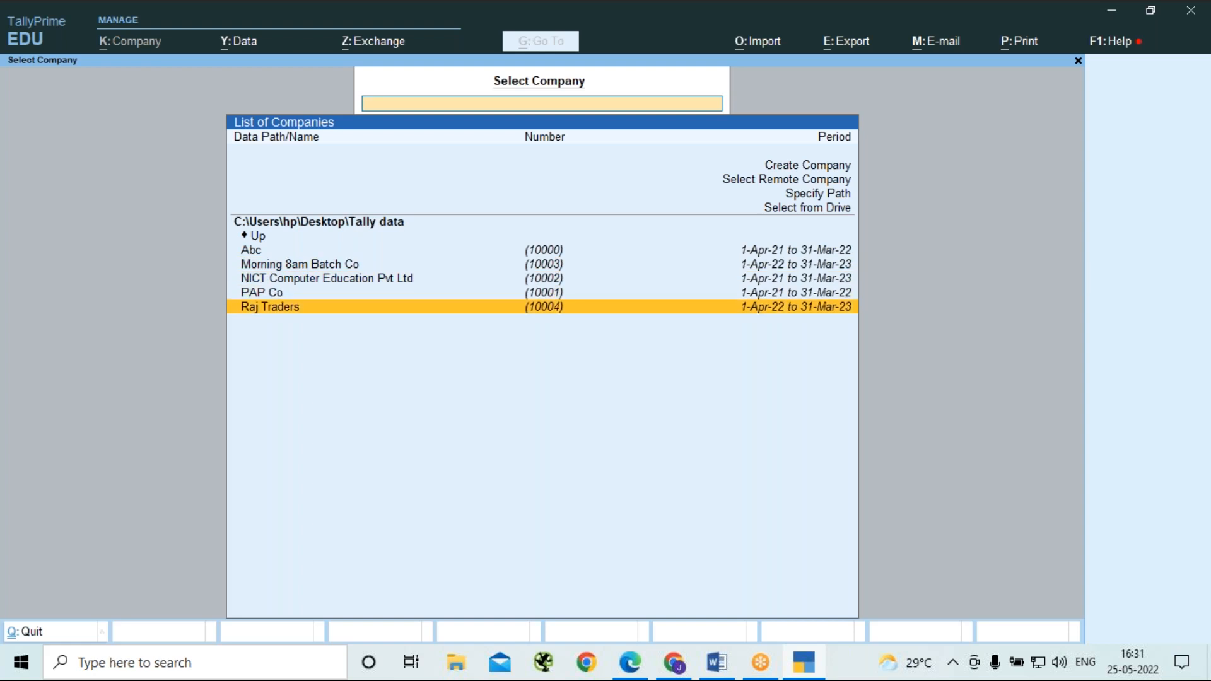
{"action": "key", "text": "Return"}
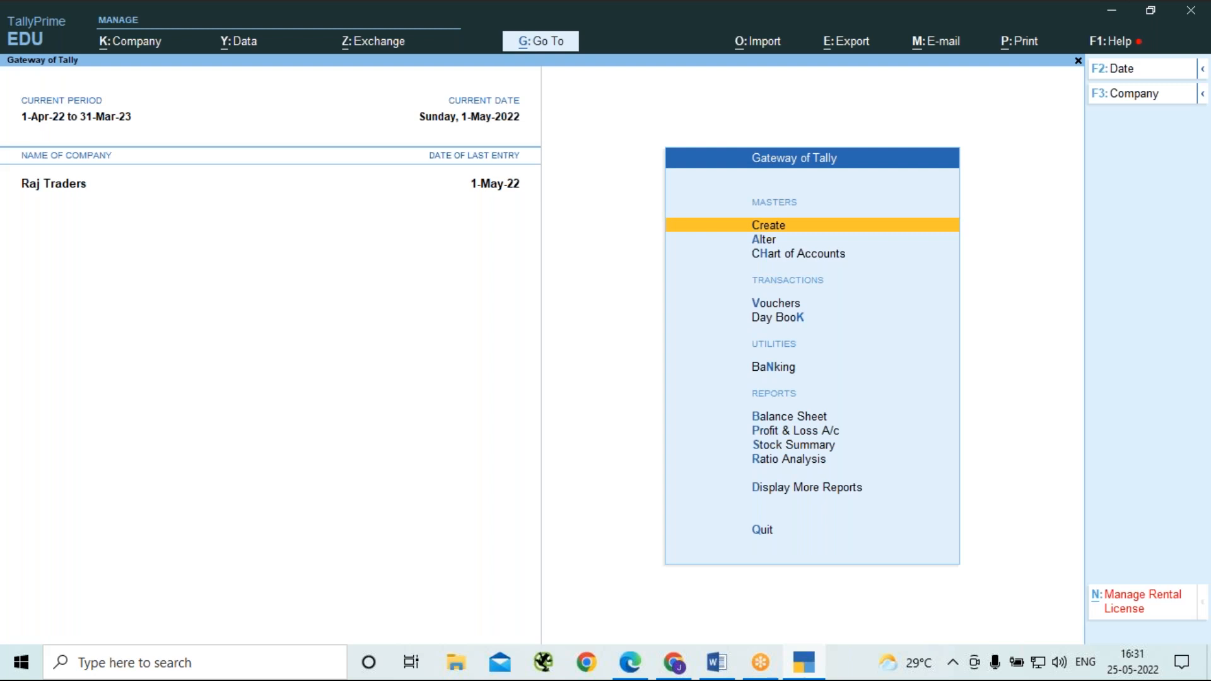
{"action": "key", "text": "Down"}
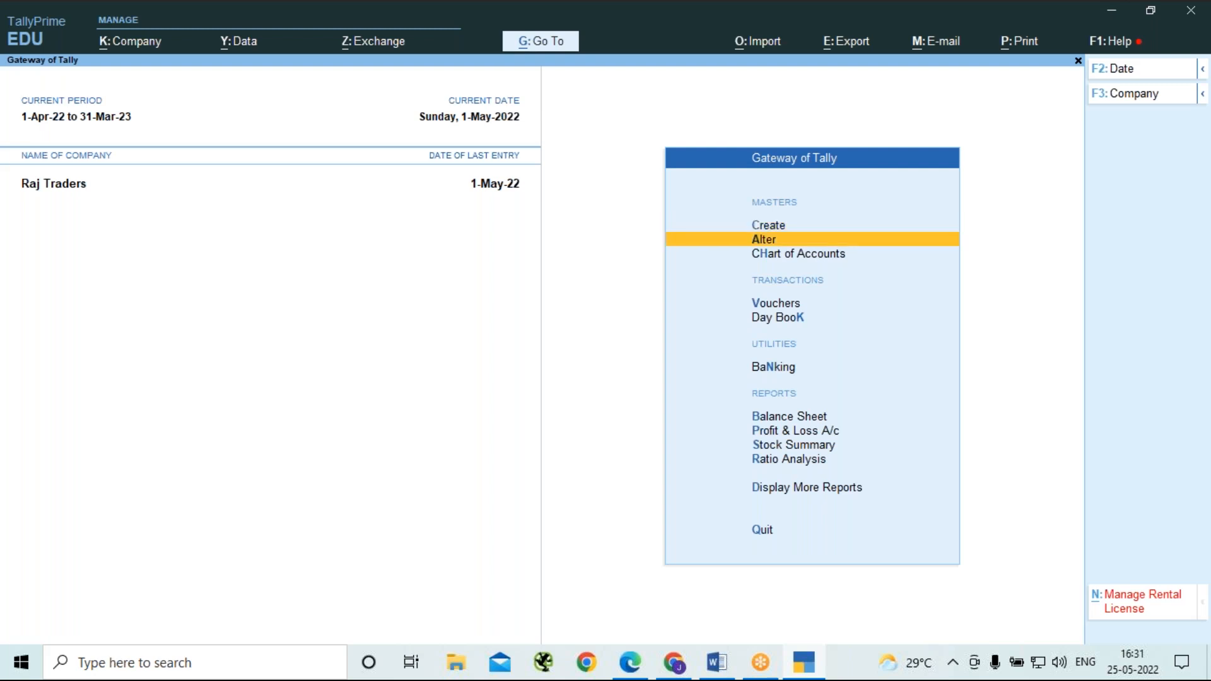
{"action": "key", "text": "Up"}
{"action": "key", "text": "Return"}
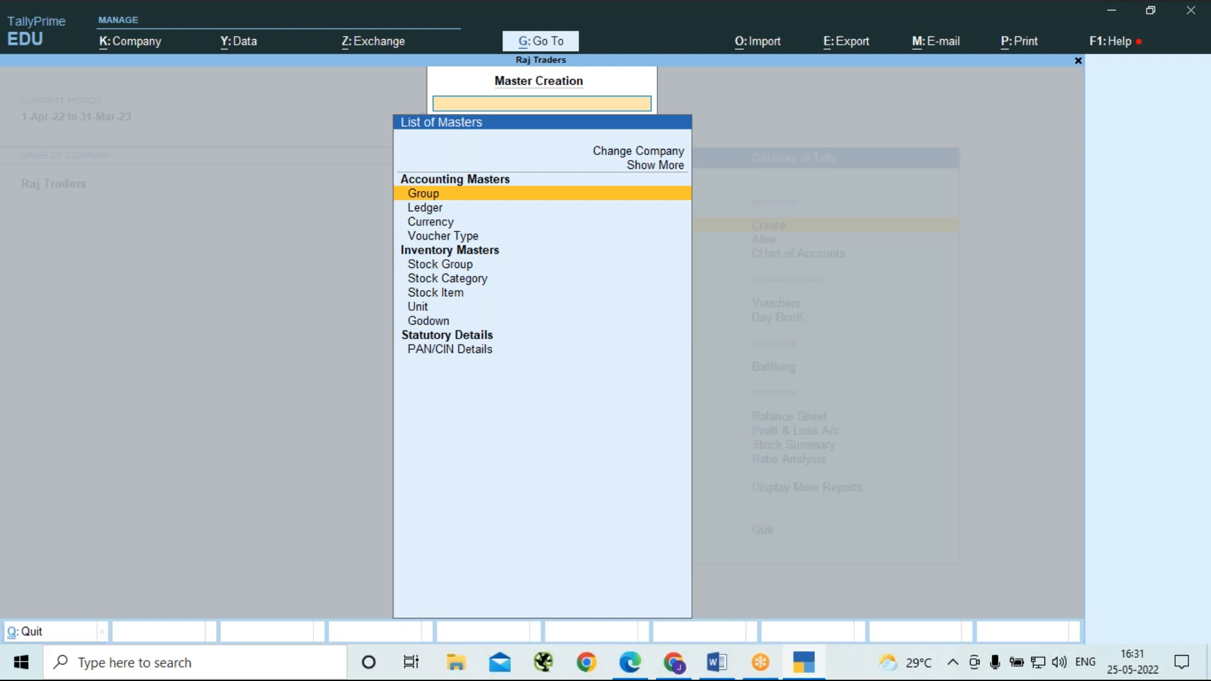
{"action": "key", "text": "Down"}
{"action": "key", "text": "Down"}
{"action": "key", "text": "Down"}
{"action": "key", "text": "Down"}
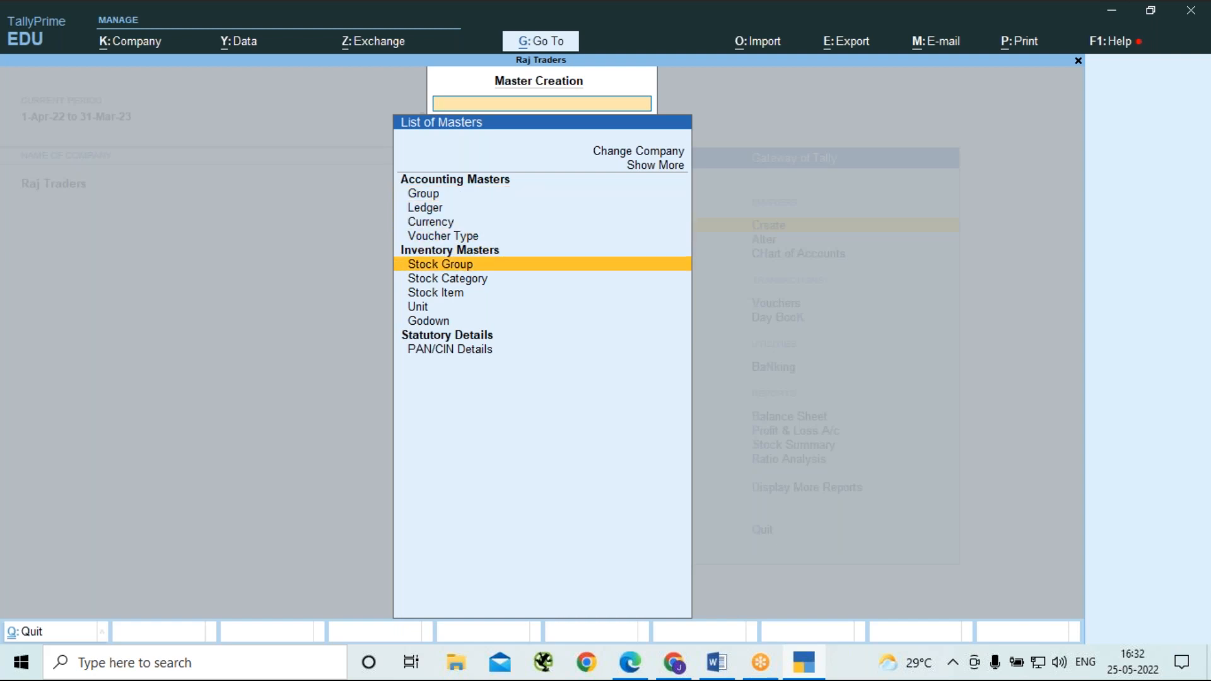
{"action": "key", "text": "Up"}
{"action": "key", "text": "Up"}
{"action": "key", "text": "Up"}
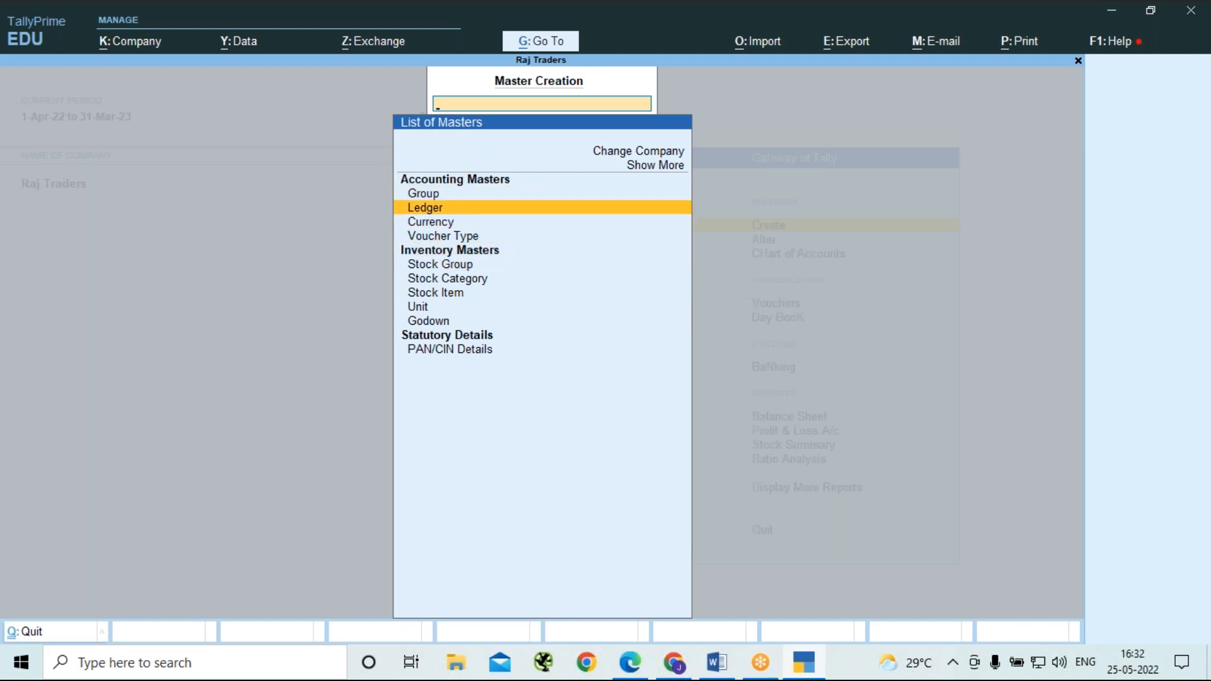
{"action": "key", "text": "Escape"}
{"action": "key", "text": "Escape"}
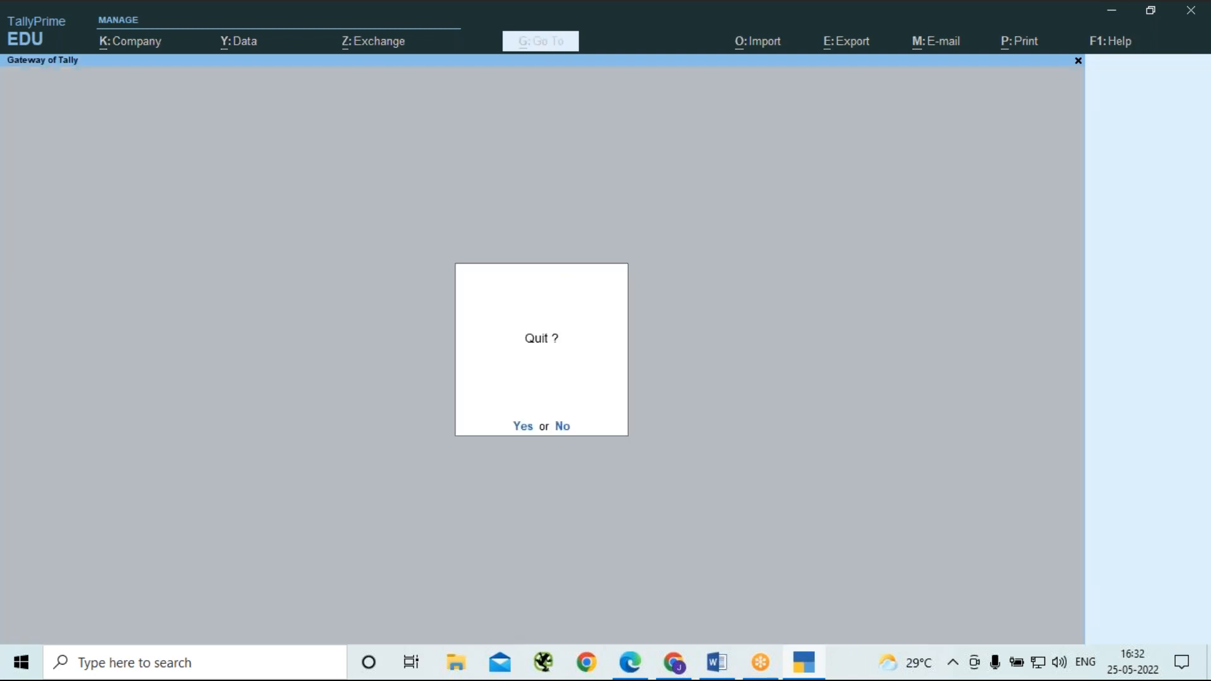
{"action": "key", "text": "Escape"}
Open the HDFC Bank Acc ledger for alteration.
{"action": "key", "text": "Down"}
{"action": "key", "text": "Return"}
{"action": "key", "text": "Down"}
{"action": "key", "text": "Return"}
{"action": "key", "text": "Down"}
{"action": "key", "text": "Down"}
{"action": "key", "text": "Down"}
{"action": "key", "text": "Down"}
{"action": "key", "text": "Down"}
{"action": "key", "text": "Down"}
{"action": "key", "text": "Down"}
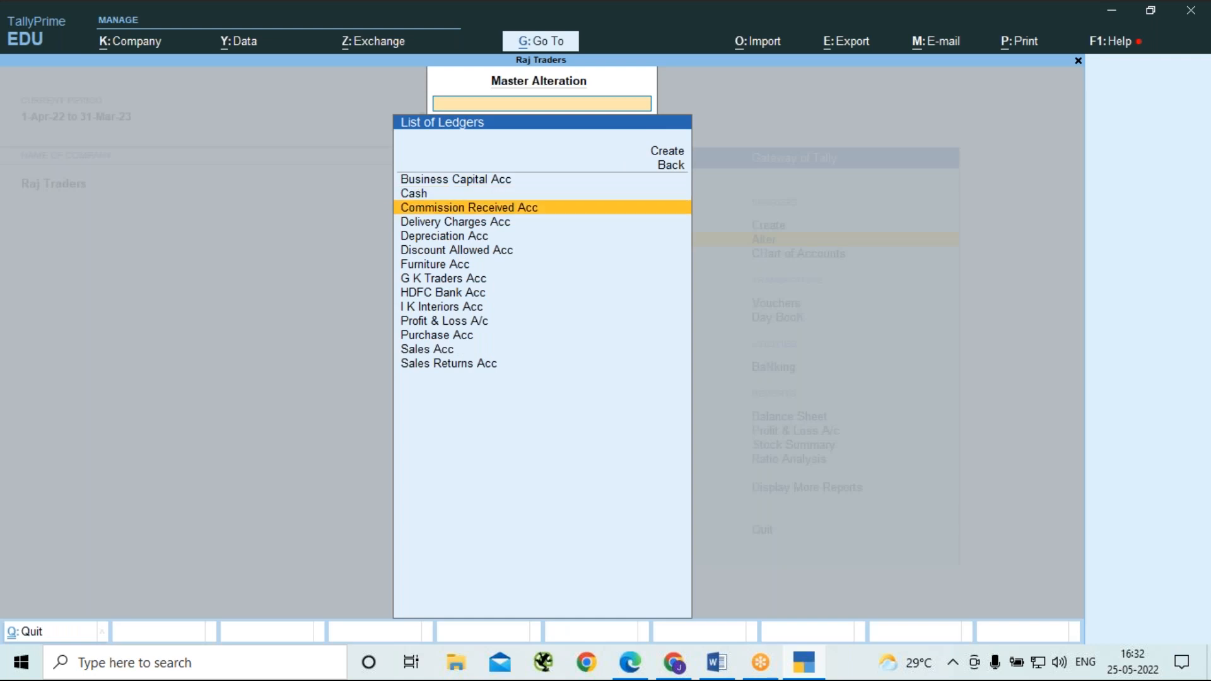
{"action": "key", "text": "Down"}
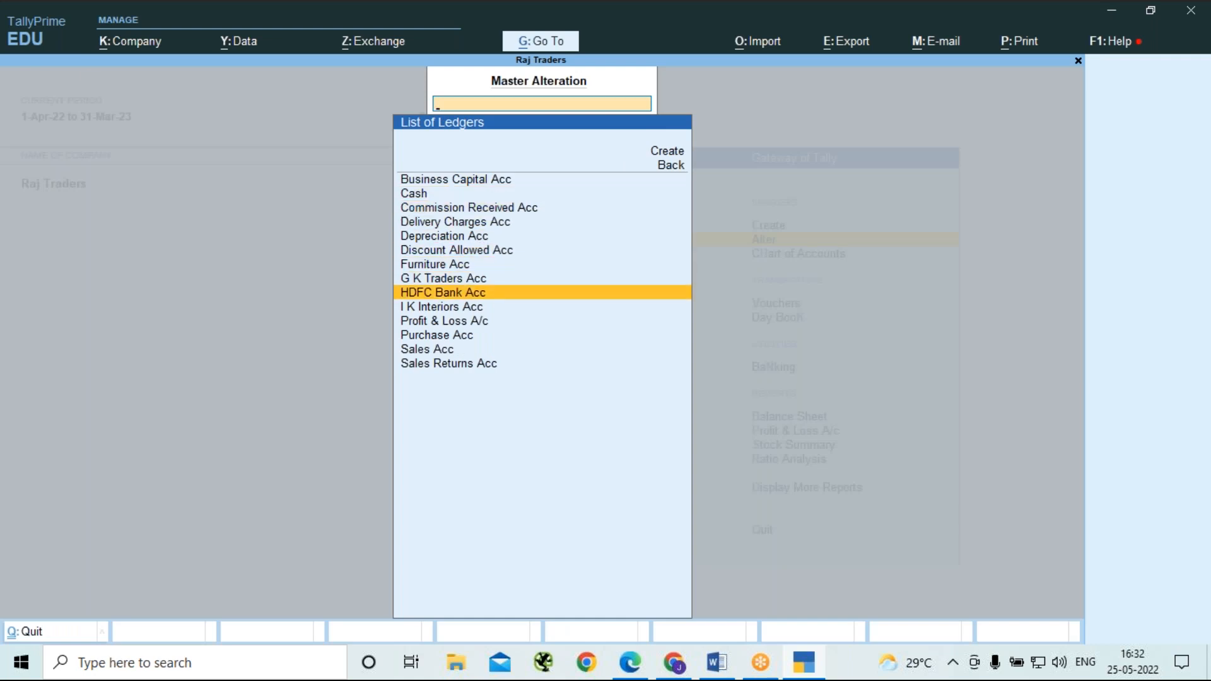
{"action": "key", "text": "Return"}
{"action": "key", "text": "Return"}
{"action": "key", "text": "Return"}
{"action": "key", "text": "Return"}
{"action": "key", "text": "Return"}
{"action": "key", "text": "Return"}
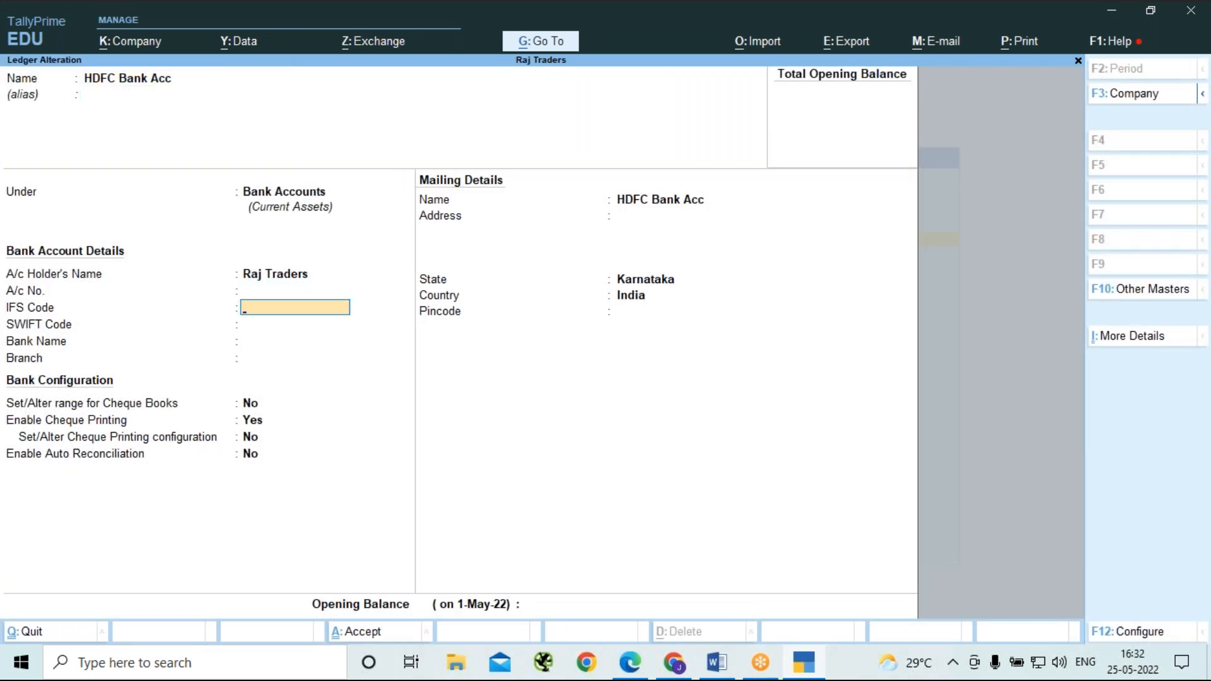
Enter the bank account number in the HDFC Bank Acc ledger's bank account details.
{"action": "key", "text": "Up"}
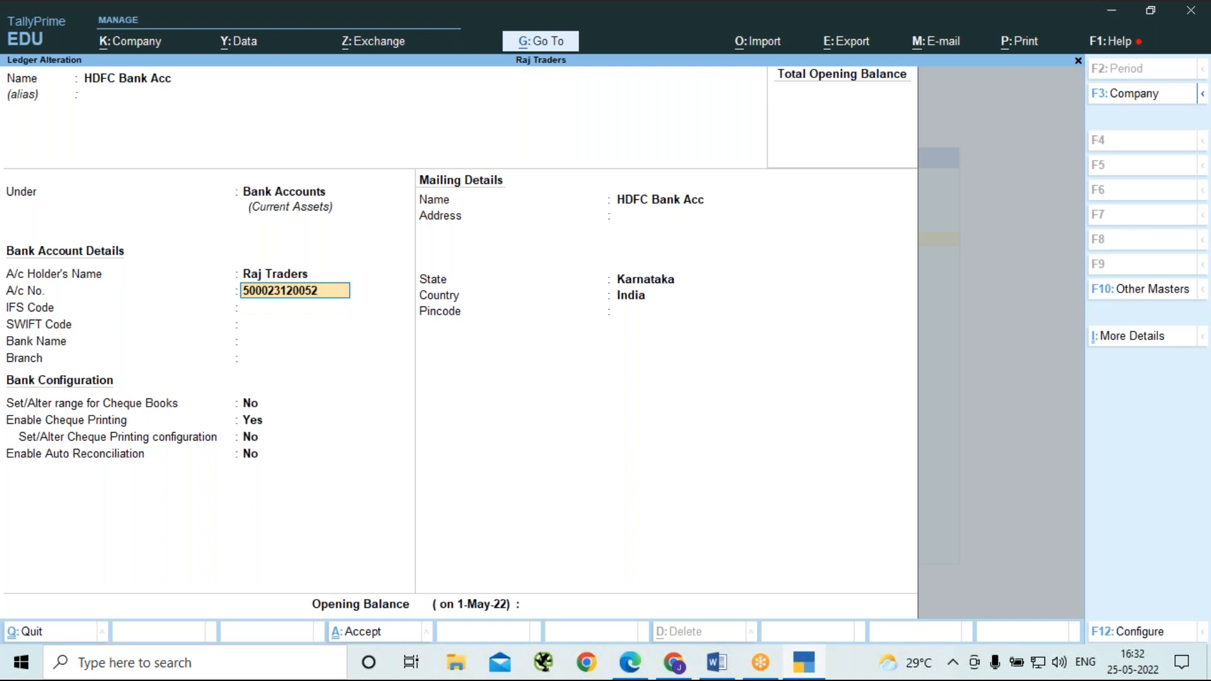
{"action": "key", "text": "Return"}
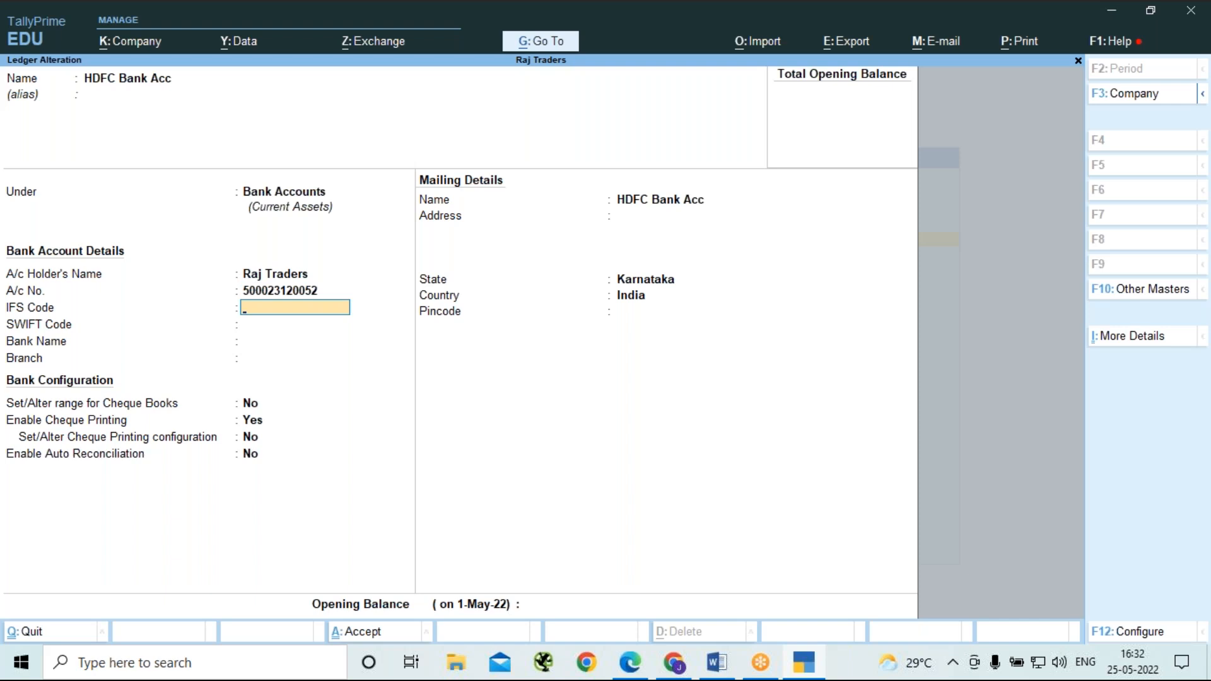
Set the ledger's IFS code to HDFC0000500.
{"action": "type", "text": "HDFC0000500"}
{"action": "key", "text": "Return"}
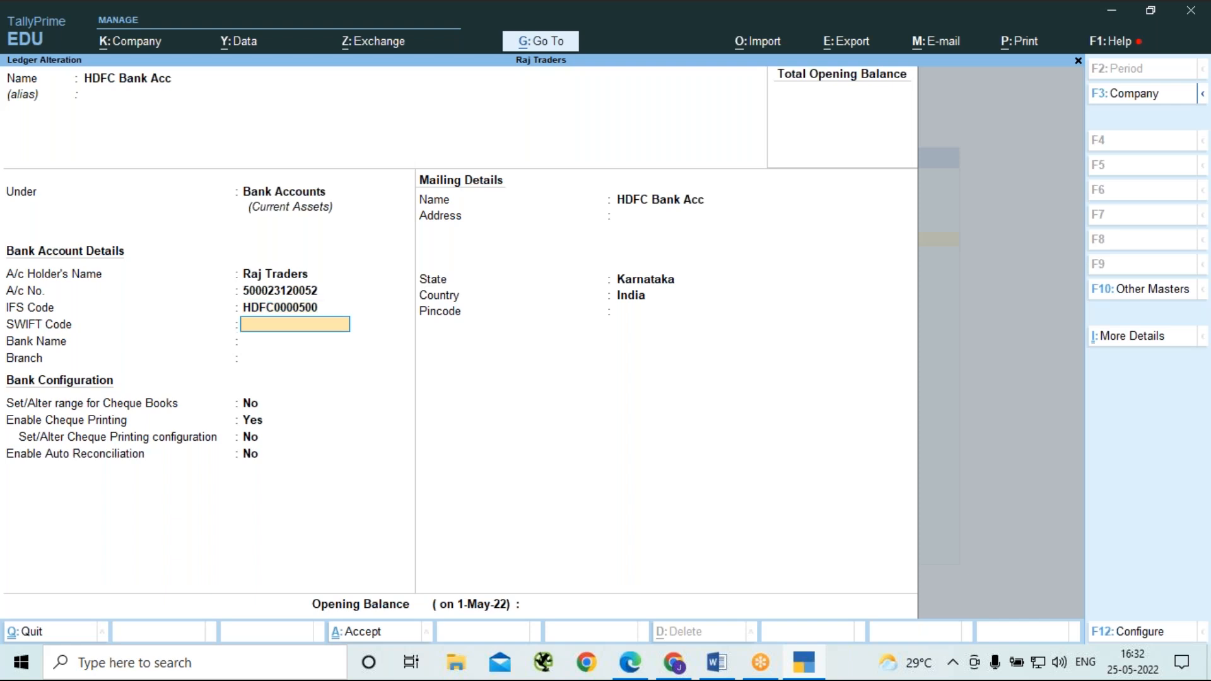
Leave the SWIFT code empty, set the bank name to Not Applicable and enter Jayanagar as the branch.
{"action": "key", "text": "Return"}
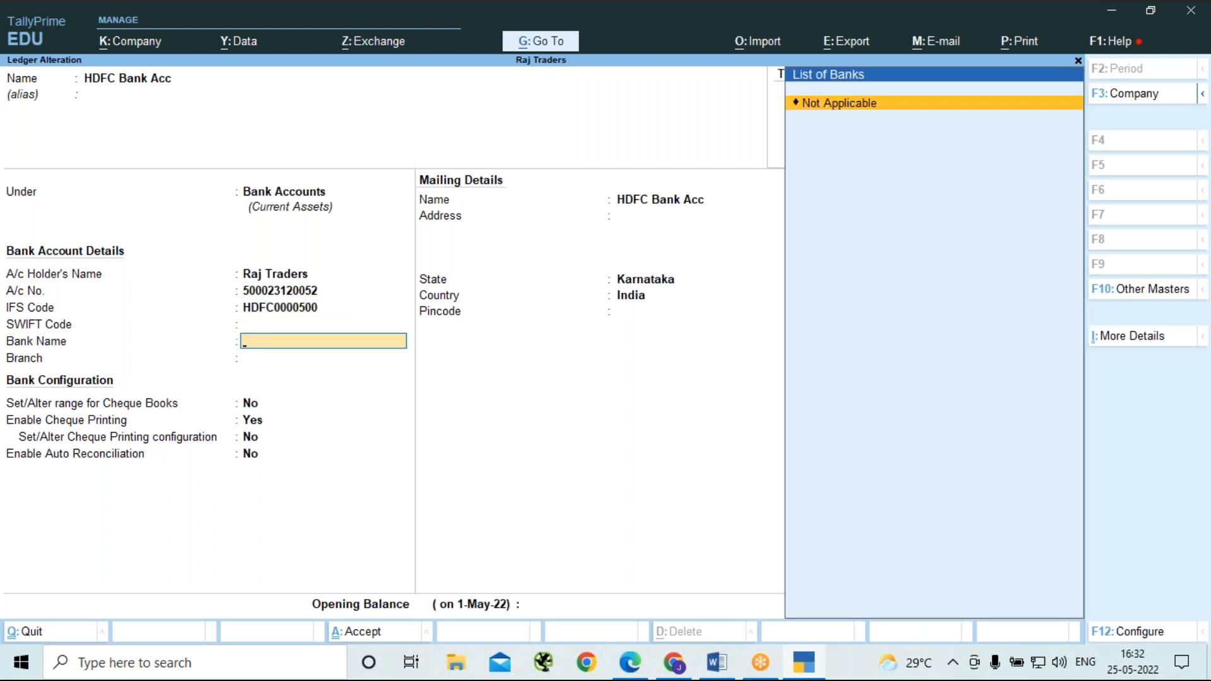
{"action": "key", "text": "Return"}
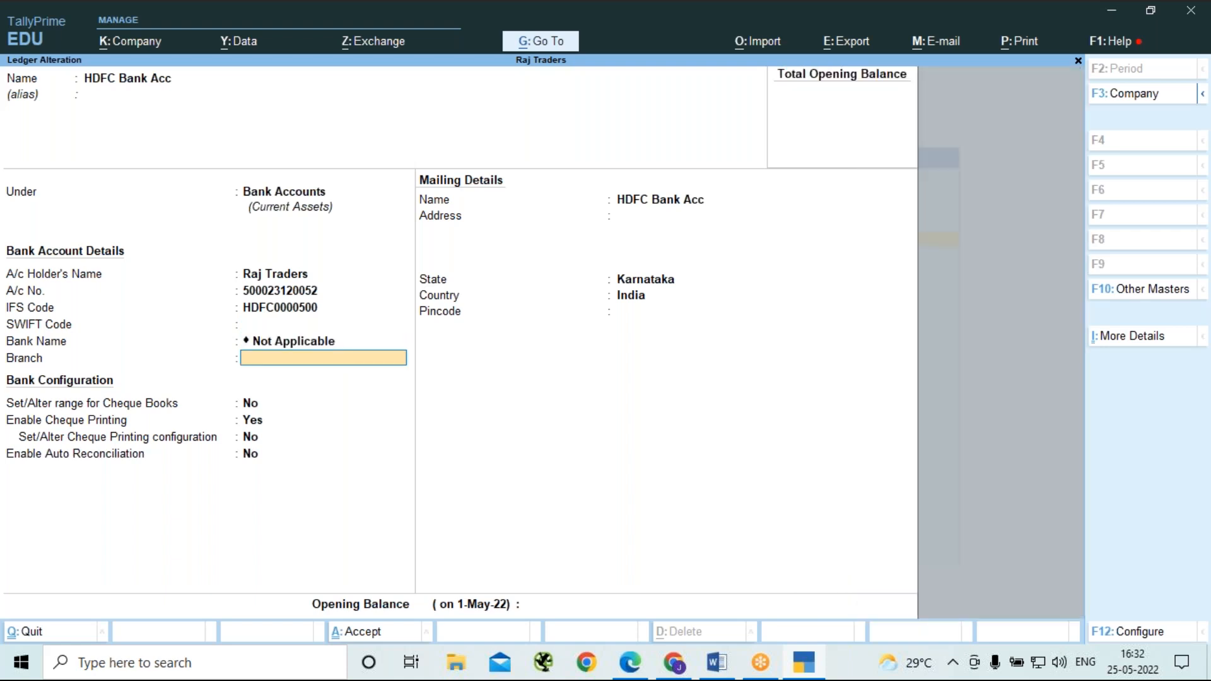
{"action": "type", "text": "Jayanagar"}
{"action": "key", "text": "Return"}
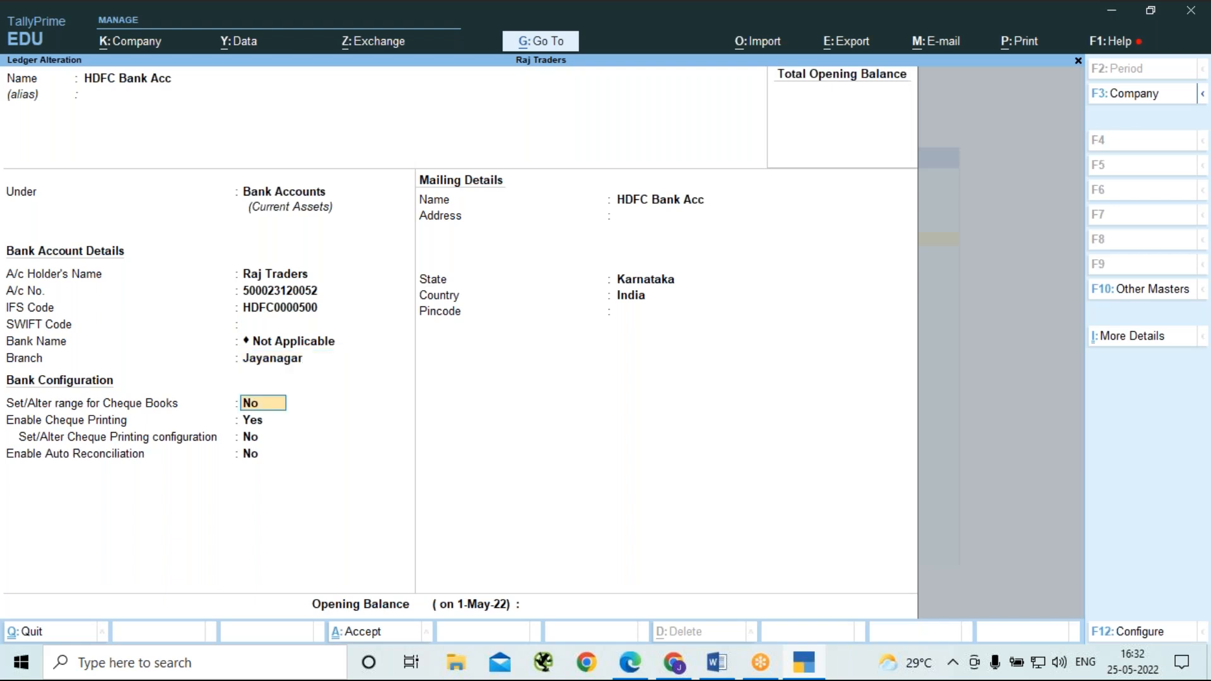
Enable setting cheque book ranges and add a range of 50 cheques starting at 001541, named Book 1.
{"action": "type", "text": "y"}
{"action": "key", "text": "Return"}
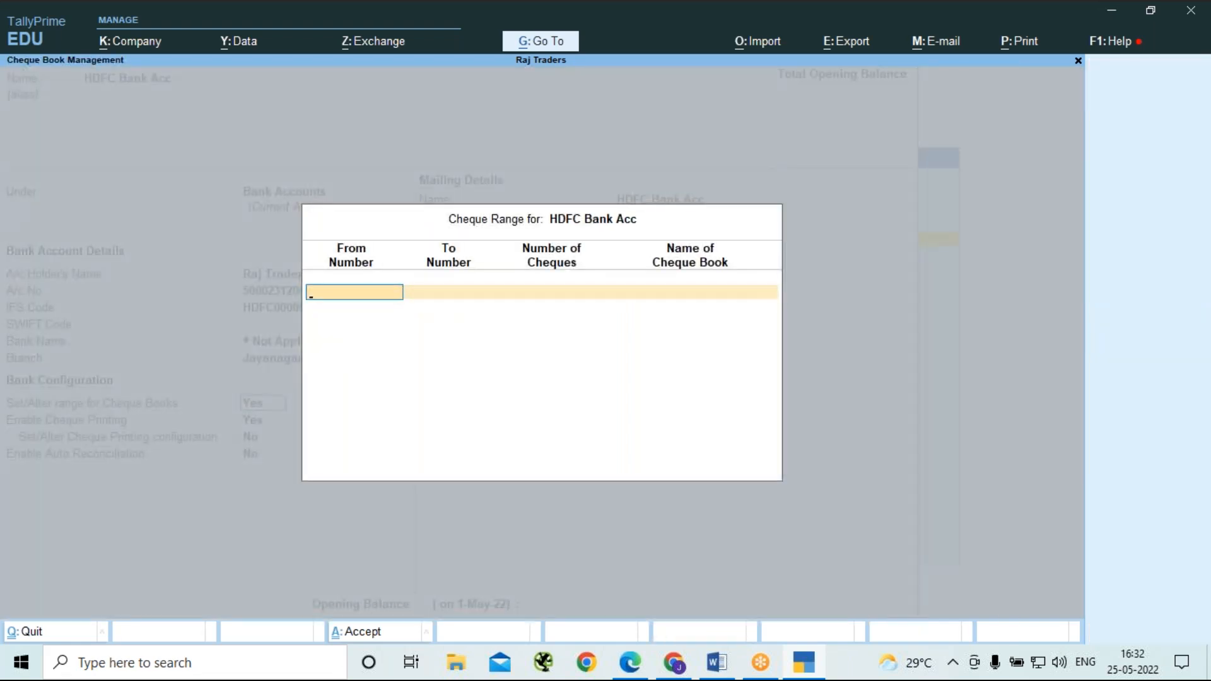
{"action": "type", "text": "001541"}
{"action": "key", "text": "Return"}
{"action": "key", "text": "Return"}
{"action": "type", "text": "50"}
{"action": "key", "text": "Return"}
{"action": "type", "text": "Book 1"}
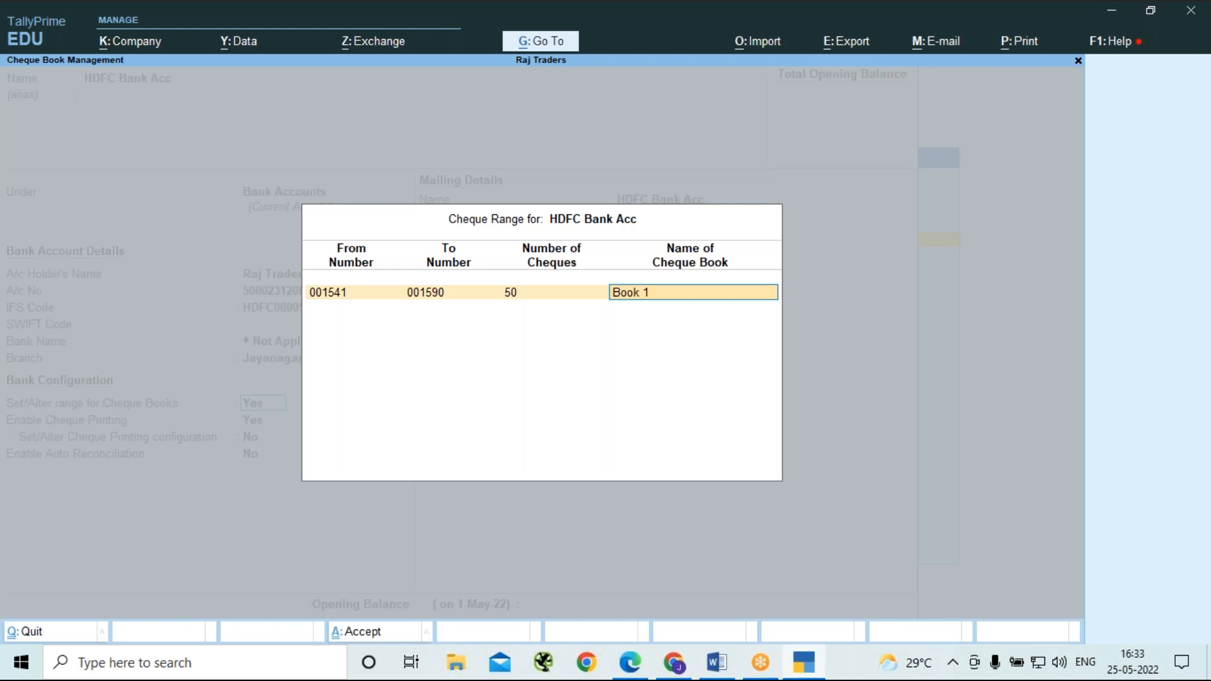
{"action": "key", "text": "Return"}
Add a second cheque range of 50 cheques starting at 001591, name it Book 2, and accept the cheque ranges.
{"action": "type", "text": "00"}
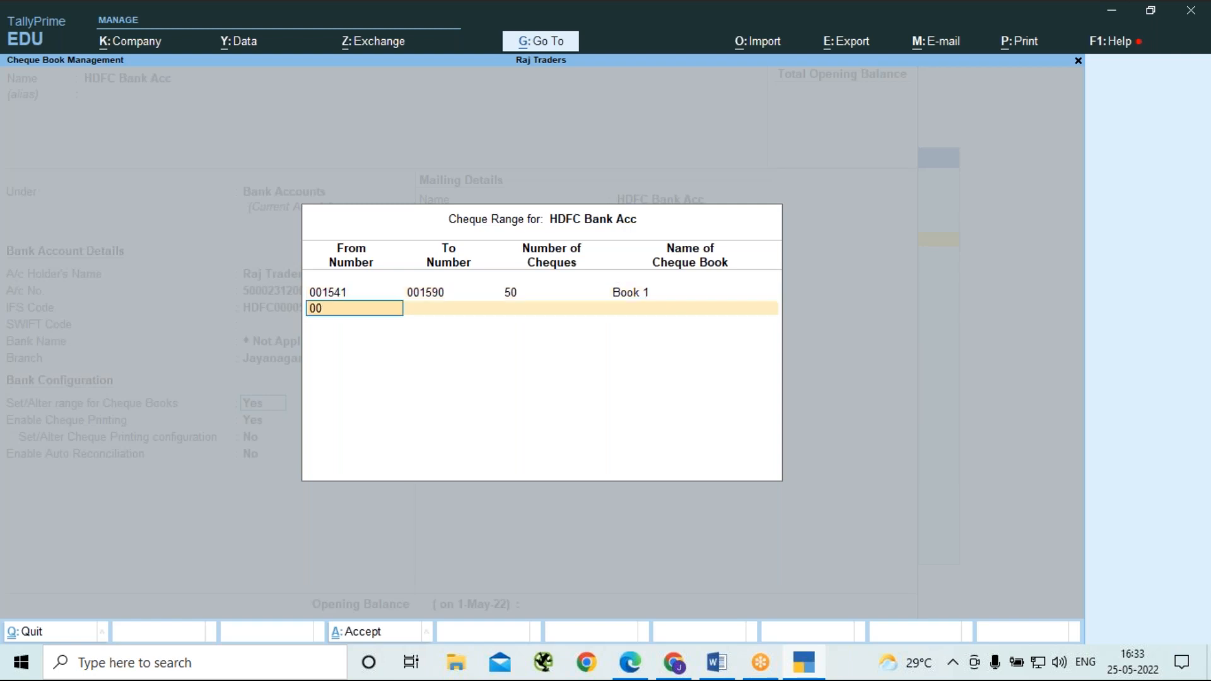
{"action": "type", "text": "1591"}
{"action": "key", "text": "Return"}
{"action": "key", "text": "Return"}
{"action": "type", "text": "50"}
{"action": "key", "text": "Return"}
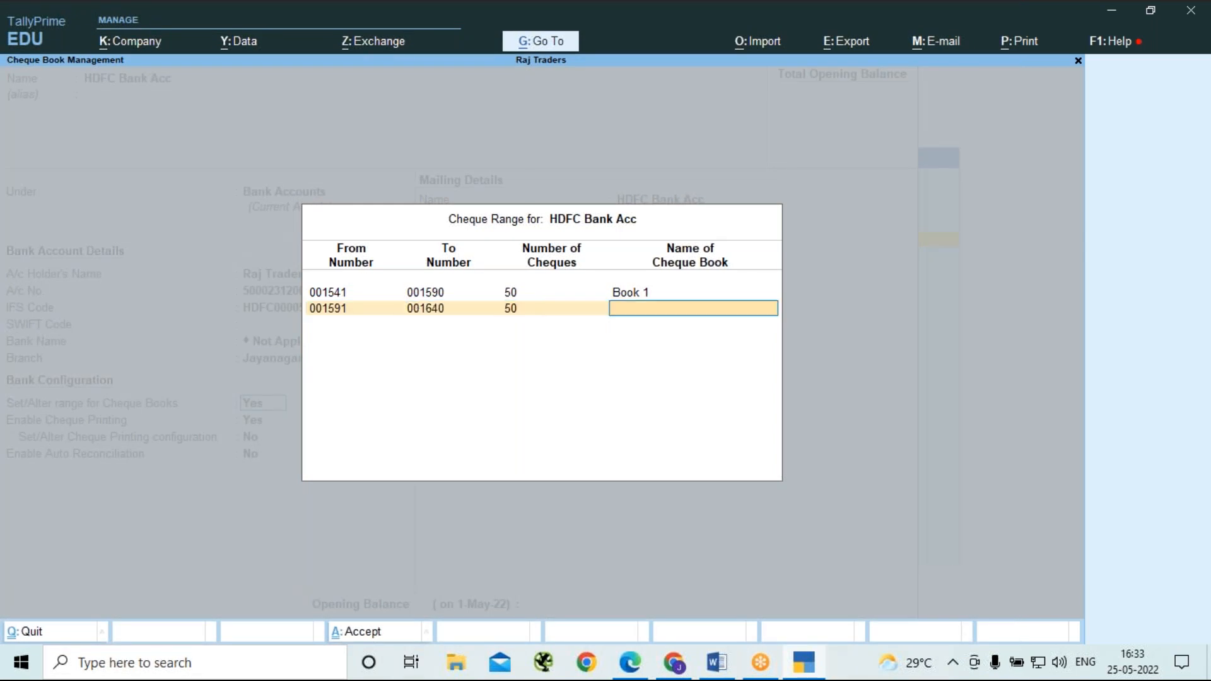
{"action": "type", "text": "Book 2"}
{"action": "key", "text": "Return"}
Keep cheque printing enabled, turn on altering its configuration, and copy the cheque dimensions from Sample Format.
{"action": "key", "text": "Return"}
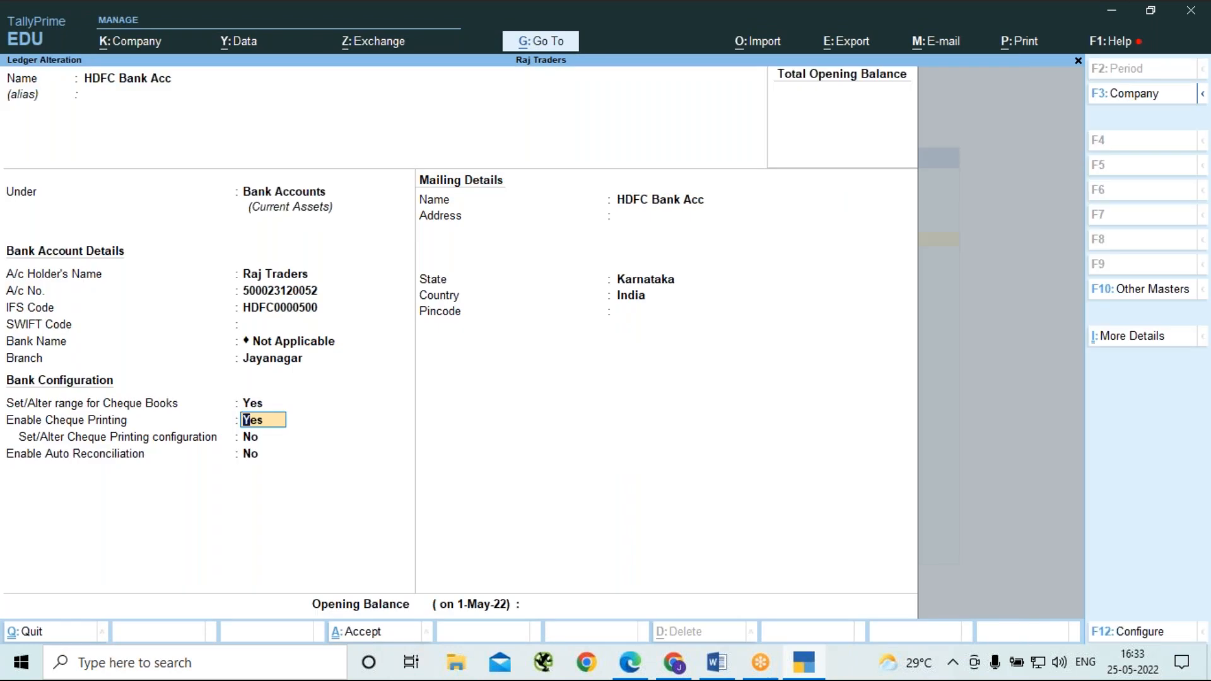
{"action": "key", "text": "Return"}
{"action": "type", "text": "y"}
{"action": "key", "text": "Return"}
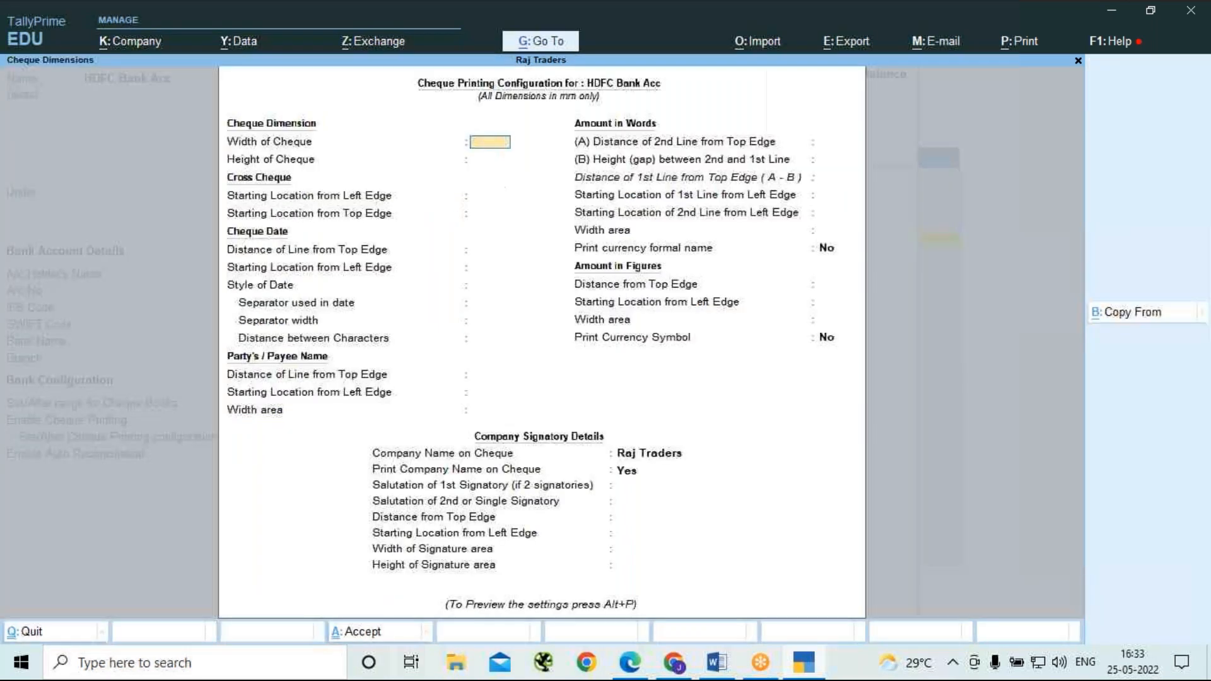
{"action": "key", "text": "alt+b"}
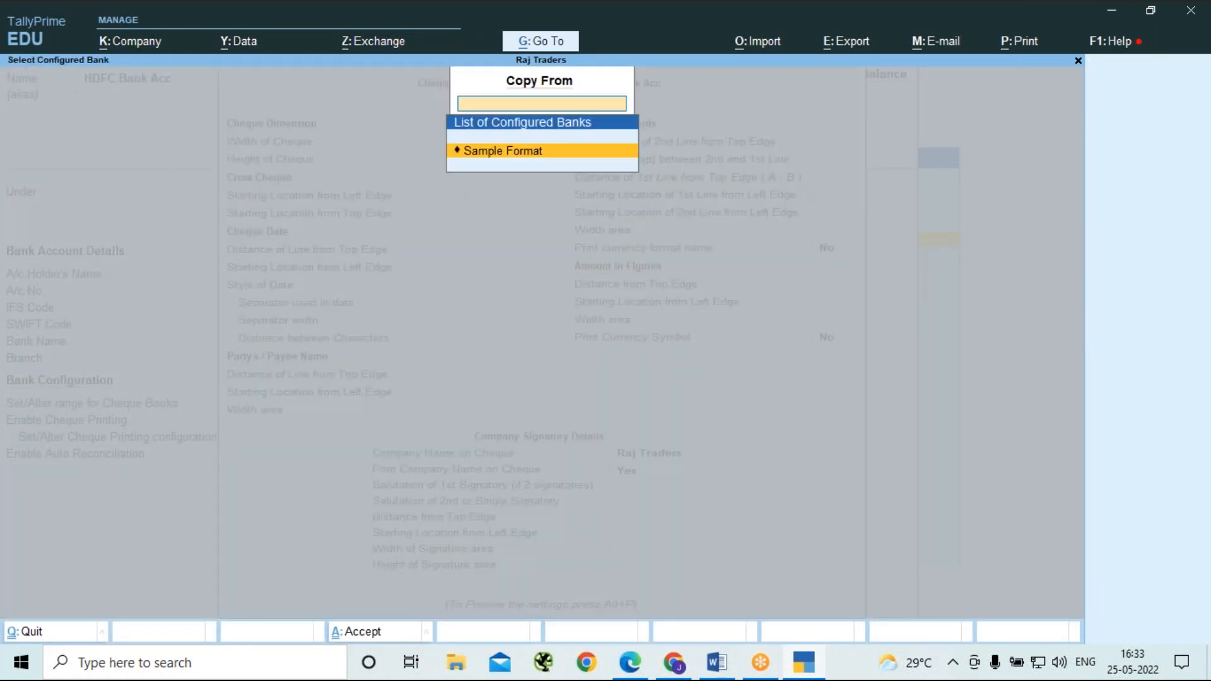
{"action": "key", "text": "Return"}
Keep the copied dimensions, enter the first signatory's name as the salutation, and clear the second signatory's salutation.
{"action": "key", "text": "Return"}
{"action": "key", "text": "Return"}
{"action": "key", "text": "Return"}
{"action": "key", "text": "Return"}
{"action": "key", "text": "Return"}
{"action": "key", "text": "Return"}
{"action": "key", "text": "Return"}
{"action": "key", "text": "Return"}
{"action": "key", "text": "Return"}
{"action": "key", "text": "Return"}
{"action": "key", "text": "Return"}
{"action": "key", "text": "Return"}
{"action": "key", "text": "Return"}
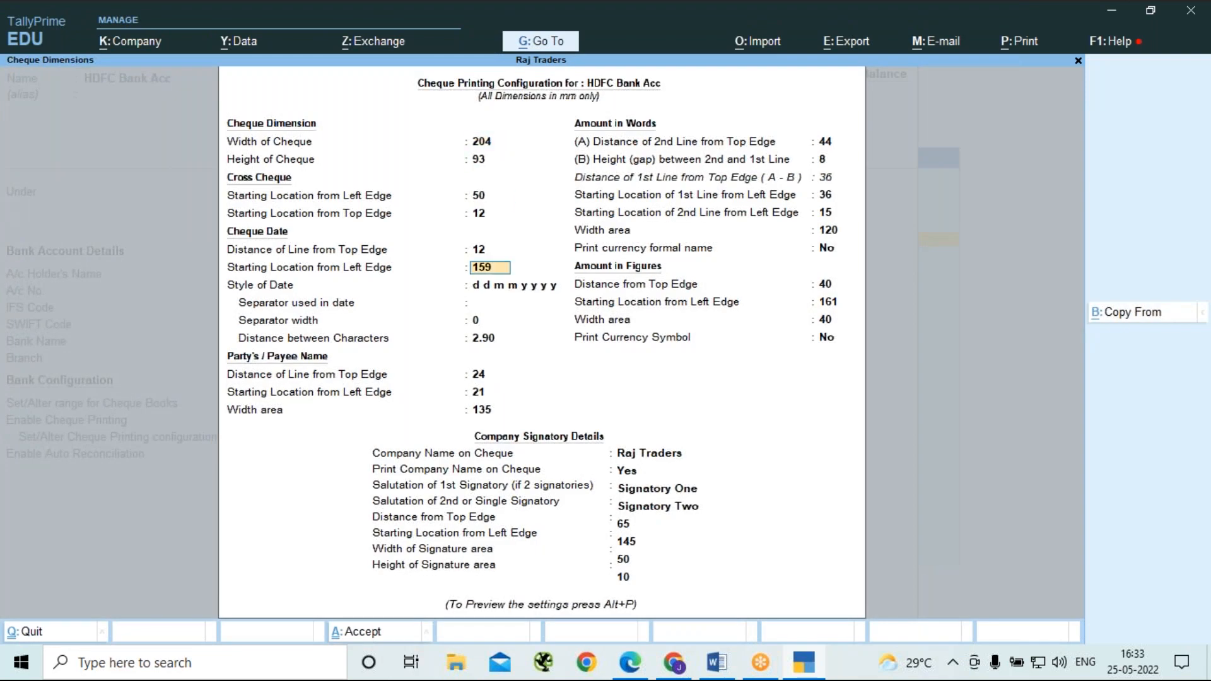
{"action": "key", "text": "Return"}
{"action": "key", "text": "Return"}
{"action": "key", "text": "Return"}
{"action": "key", "text": "Return"}
{"action": "key", "text": "Return"}
{"action": "key", "text": "Return"}
{"action": "key", "text": "Return"}
{"action": "key", "text": "Return"}
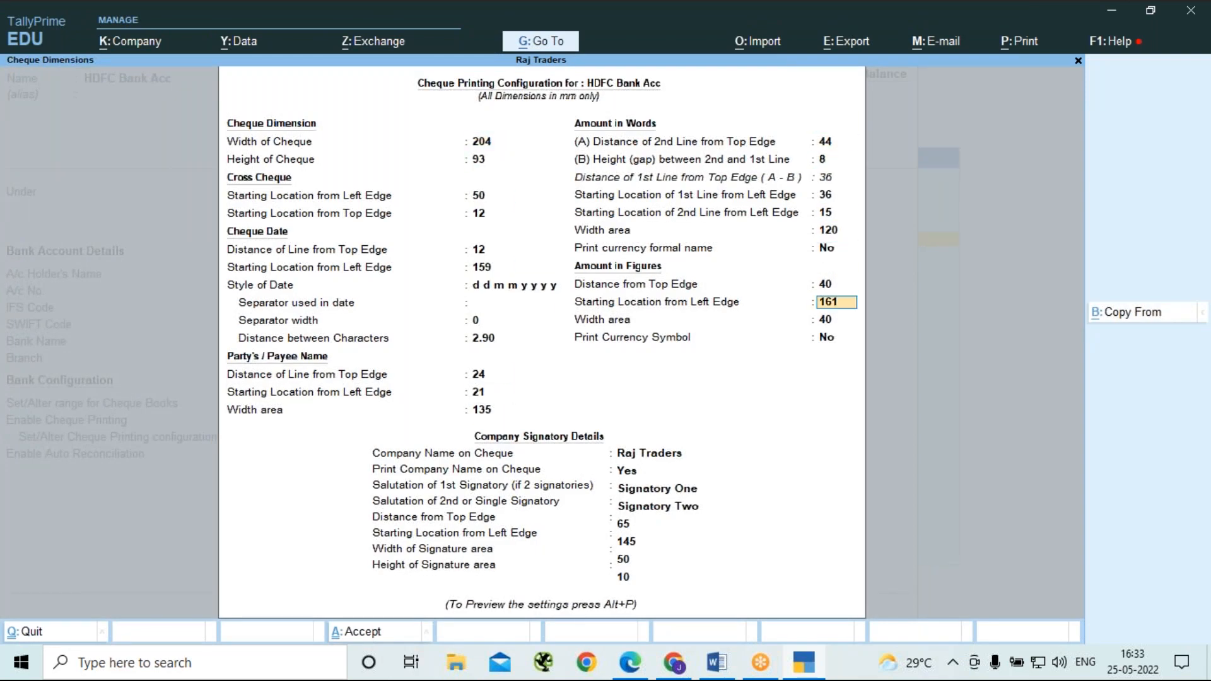
{"action": "key", "text": "Return"}
{"action": "key", "text": "Return"}
{"action": "key", "text": "Return"}
{"action": "key", "text": "Return"}
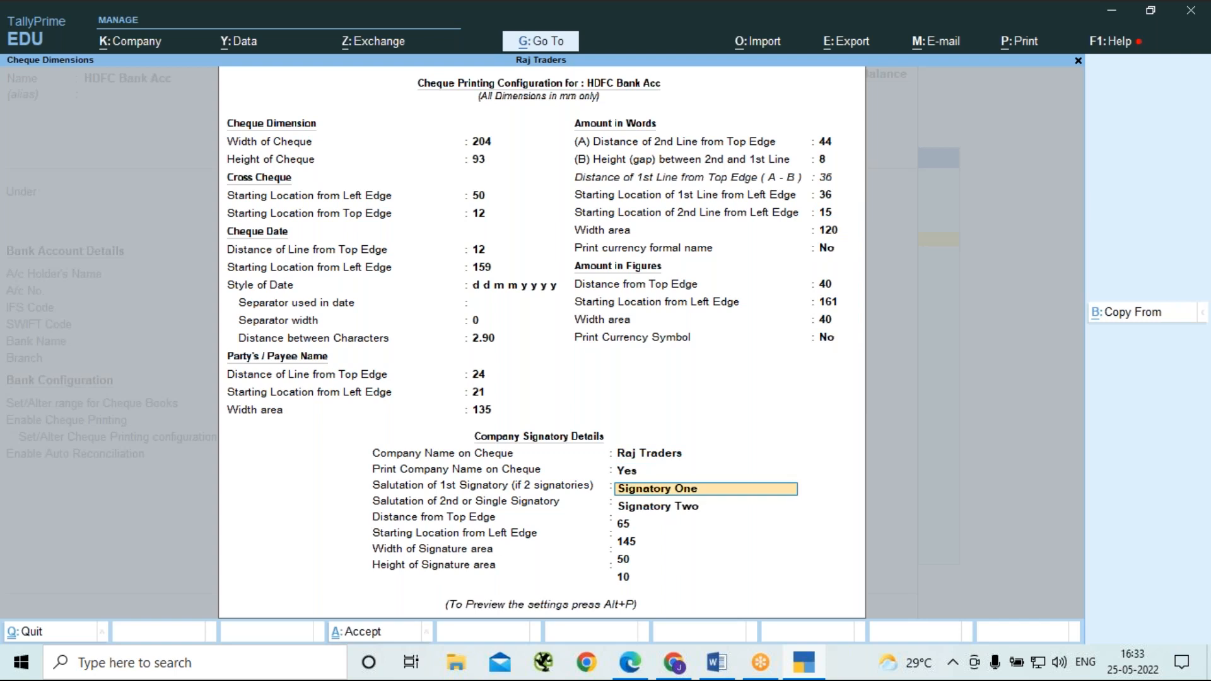
{"action": "key", "text": "BackSpace"}
{"action": "type", "text": "Lokesh"}
{"action": "key", "text": "Return"}
{"action": "key", "text": "BackSpace"}
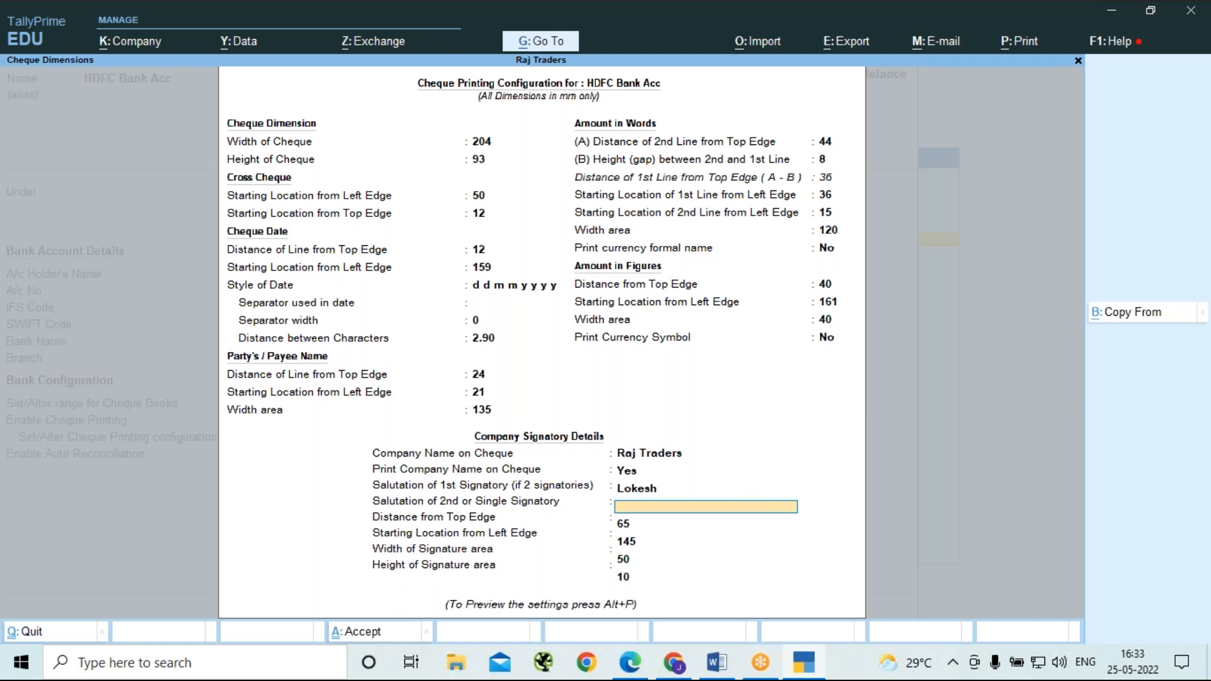
{"action": "key", "text": "Return"}
{"action": "key", "text": "Return"}
{"action": "key", "text": "Return"}
{"action": "key", "text": "Return"}
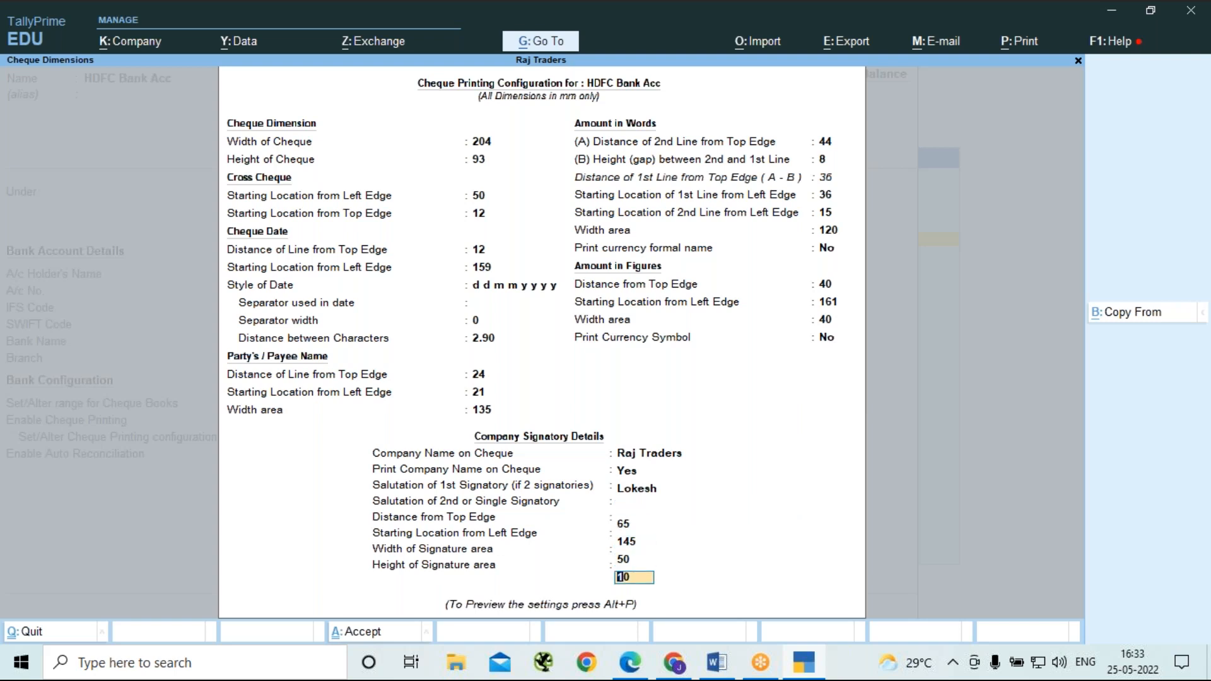
Preview the sample cheque printing for HDFC Bank Acc enlarged, and close the preview.
{"action": "key", "text": "alt+p"}
{"action": "key", "text": "Left"}
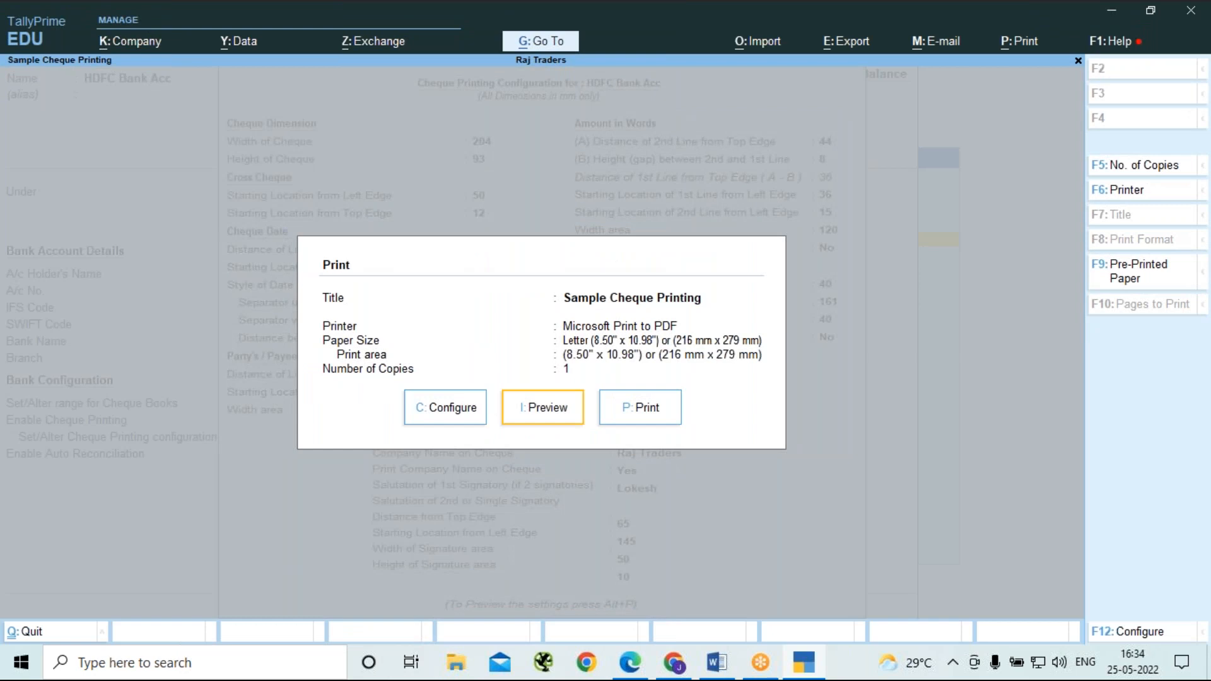
{"action": "key", "text": "Return"}
{"action": "key", "text": "alt+z"}
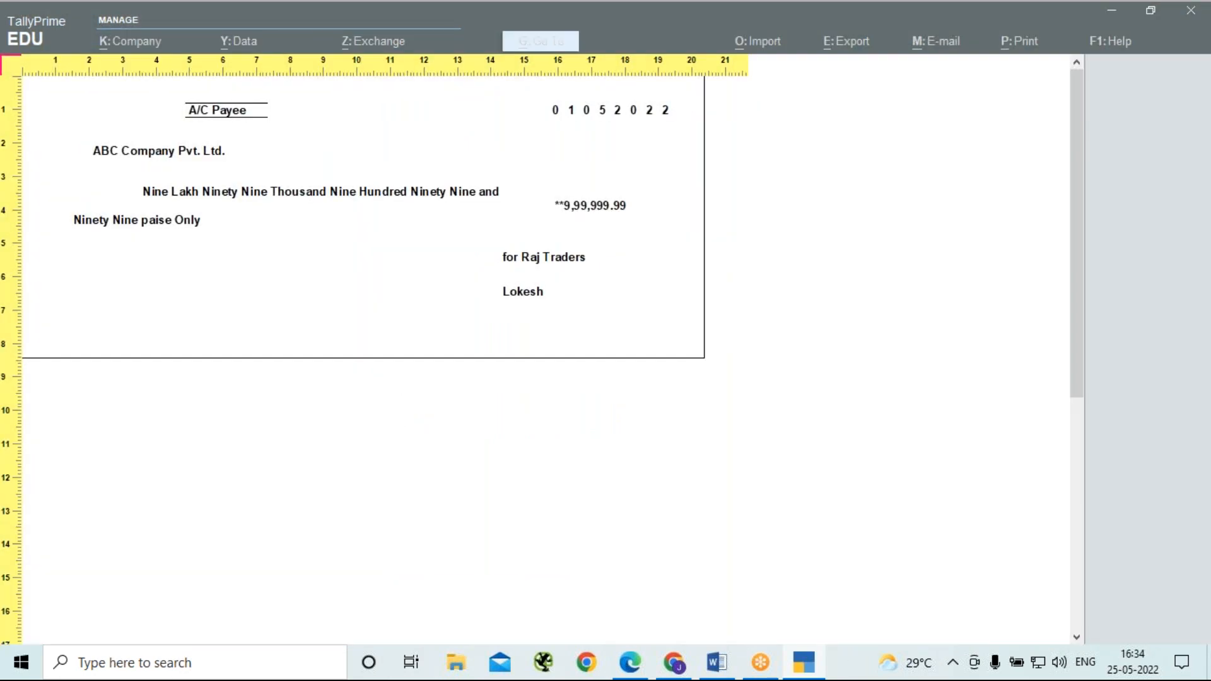
{"action": "key", "text": "alt+z"}
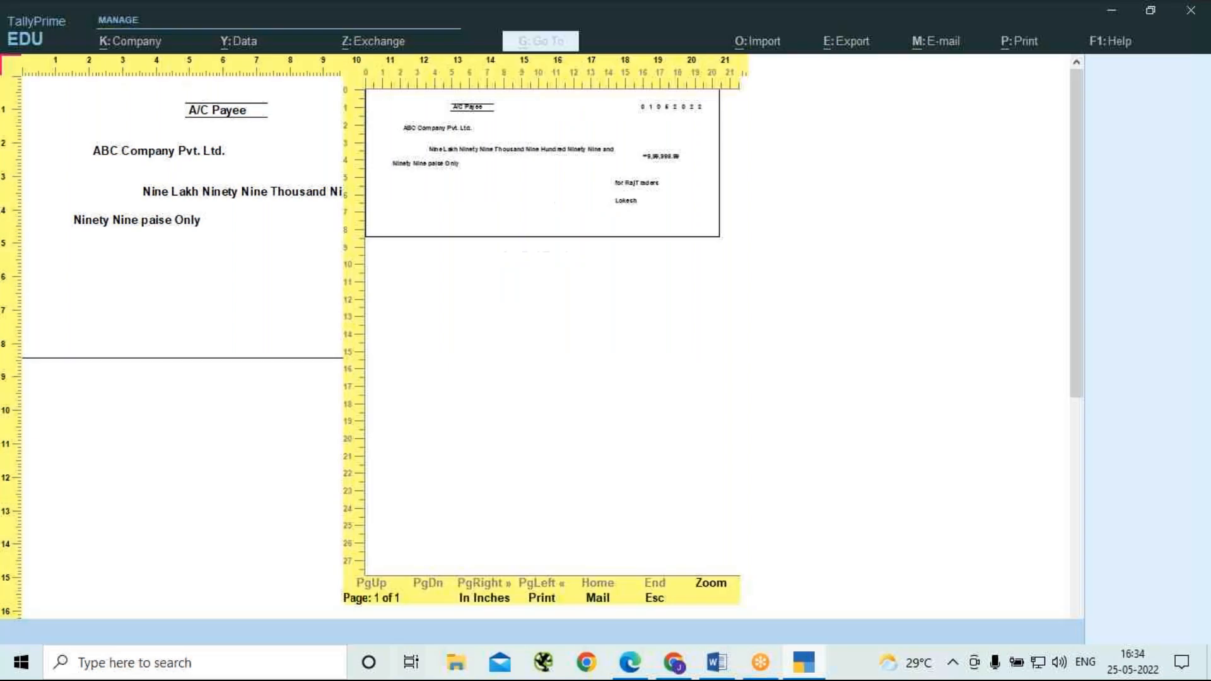
{"action": "key", "text": "Escape"}
{"action": "key", "text": "Escape"}
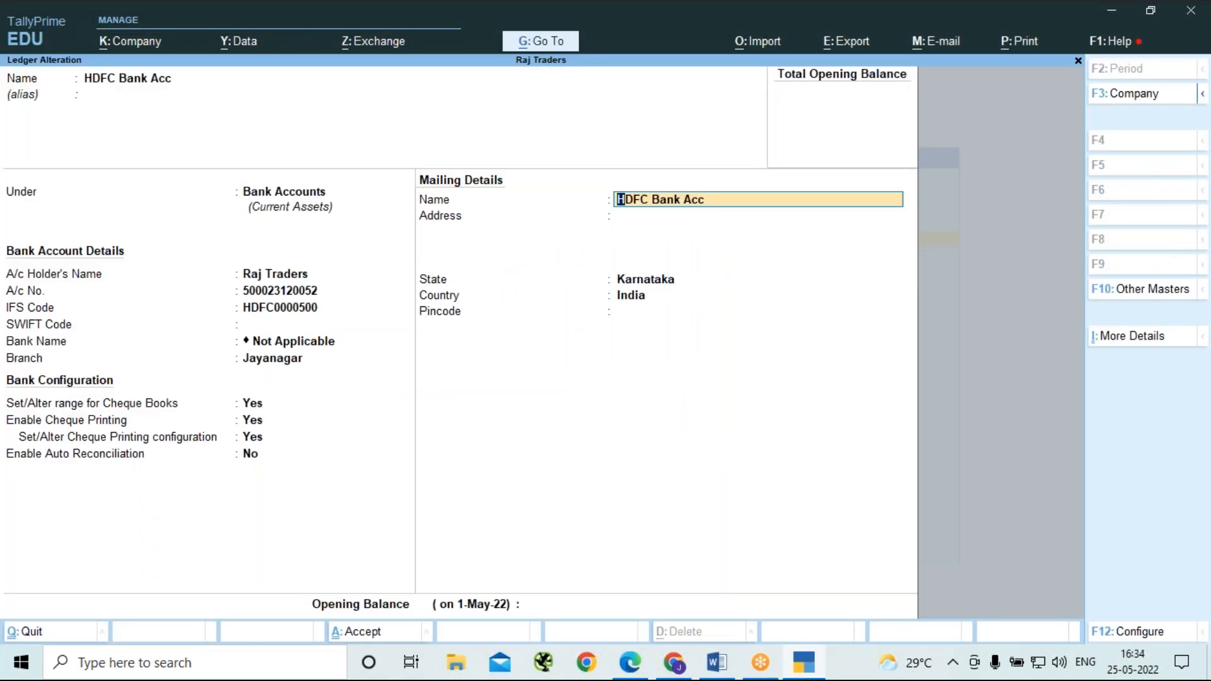
Keep the remaining mailing details, save the HDFC Bank Acc ledger, and return to the Gateway of Tally.
{"action": "key", "text": "Return"}
{"action": "key", "text": "Return"}
{"action": "key", "text": "Return"}
{"action": "key", "text": "Return"}
{"action": "key", "text": "Return"}
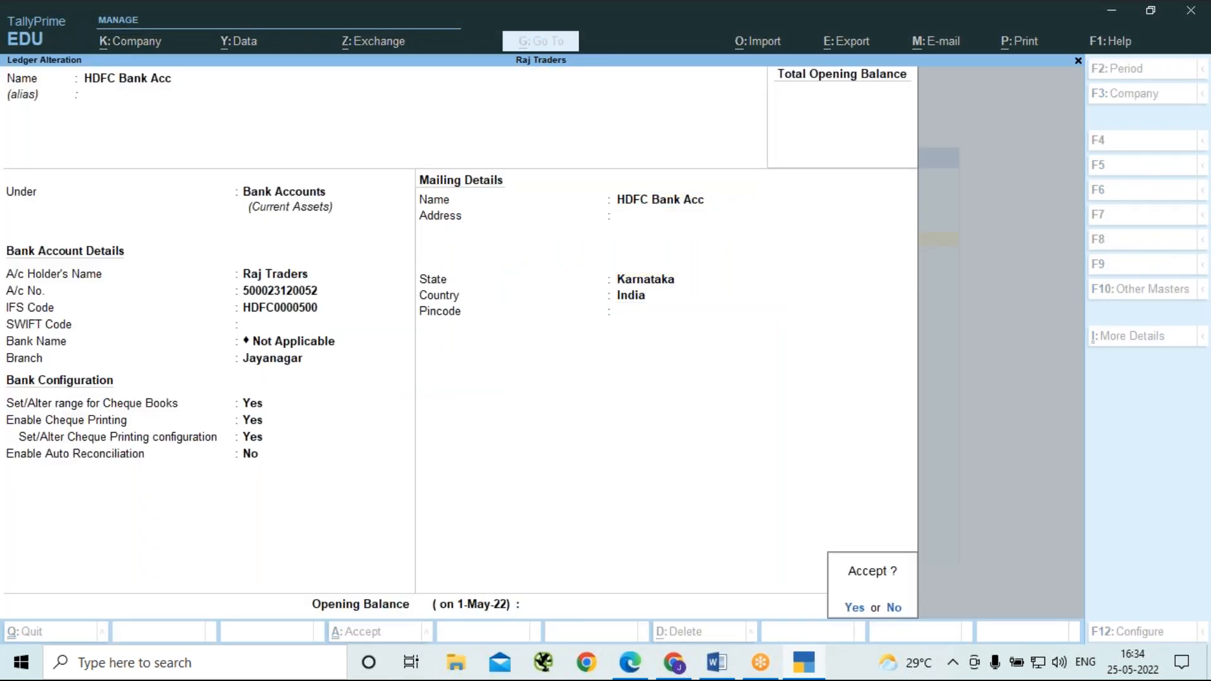
{"action": "key", "text": "Return"}
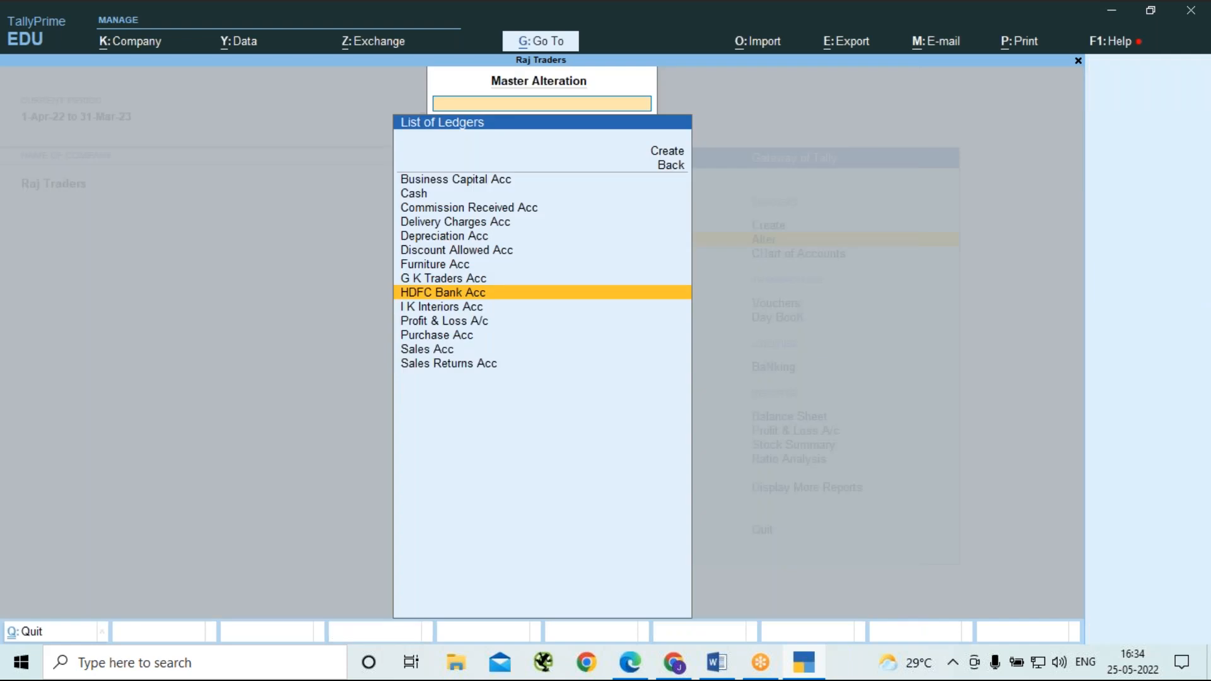
{"action": "key", "text": "Escape"}
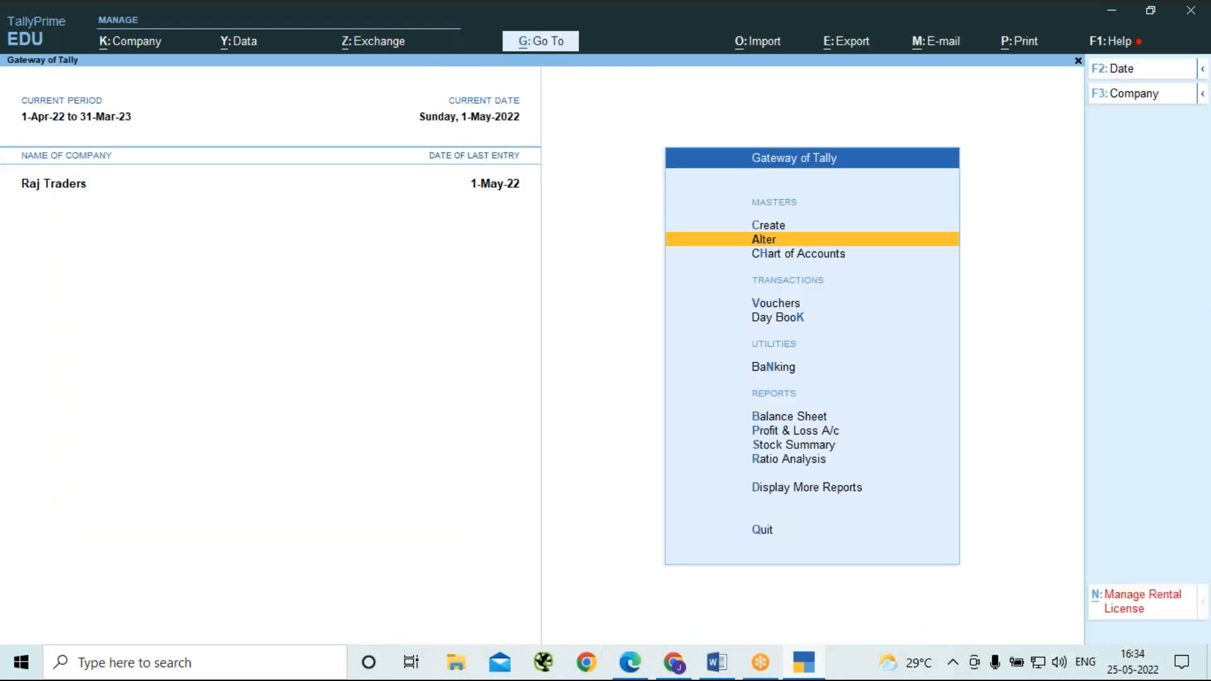
View the Day Book for 1-May-22 and return to the Gateway of Tally.
{"action": "key", "text": "k"}
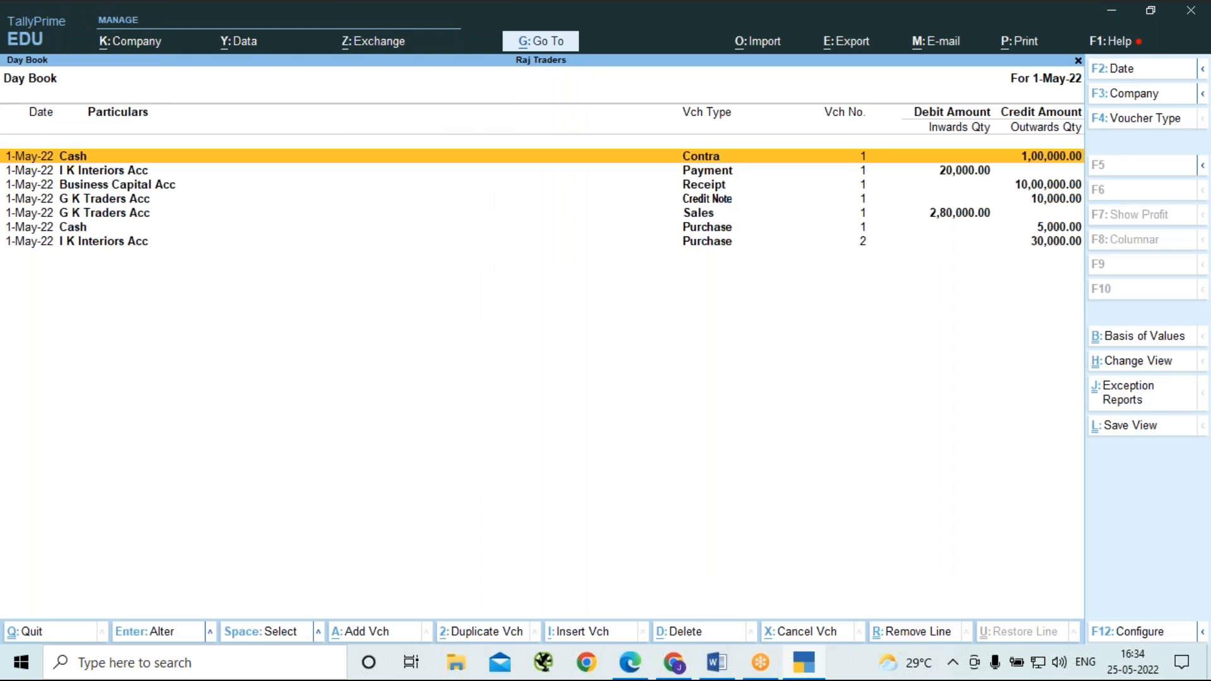
{"action": "key", "text": "Escape"}
{"action": "key", "text": "Escape"}
{"action": "key", "text": "Escape"}
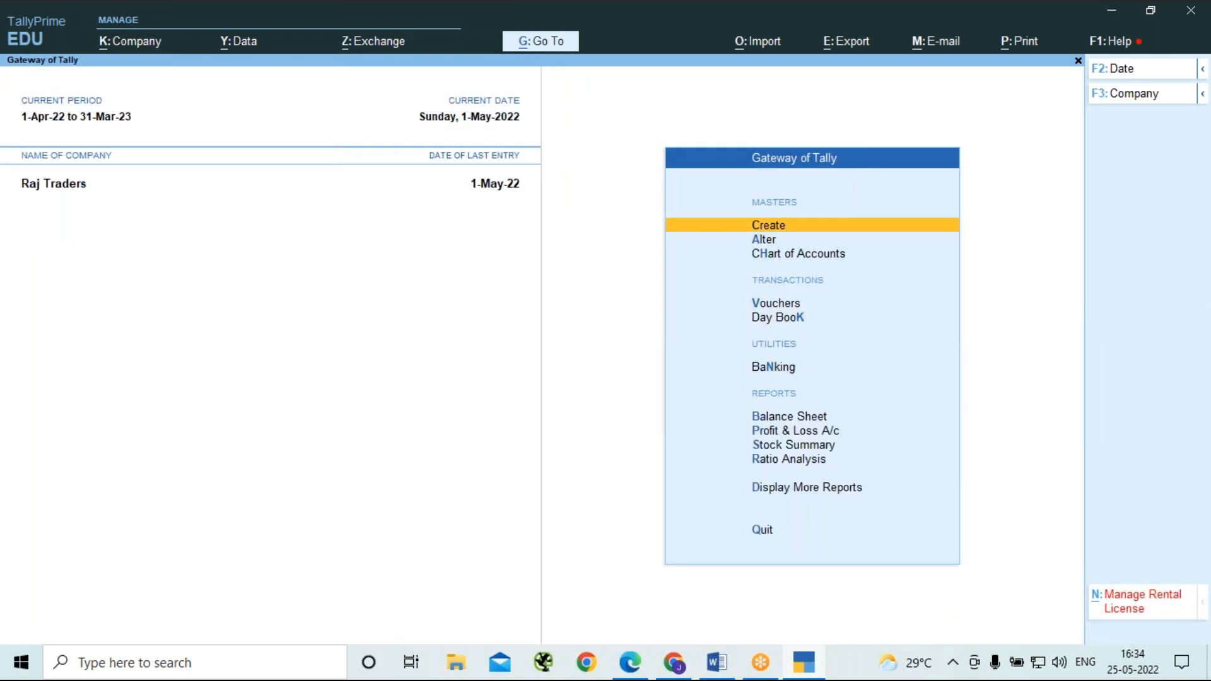
Display the ledger vouchers of HDFC Bank Acc from the account books.
{"action": "key", "text": "d"}
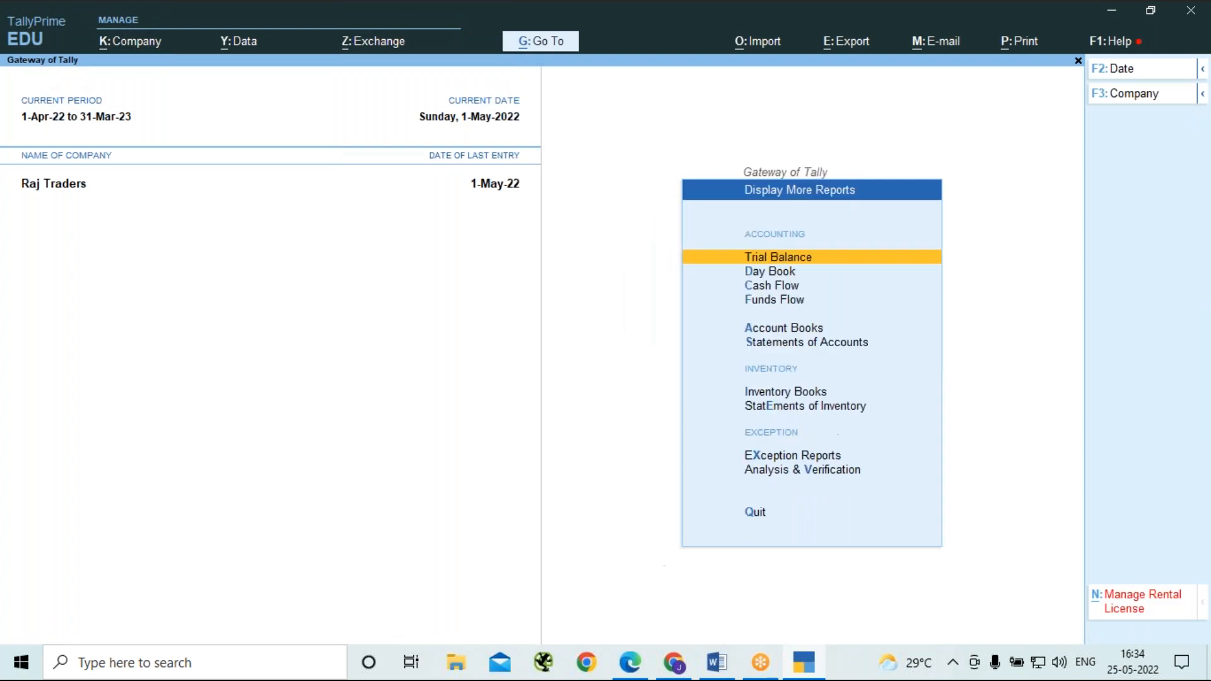
{"action": "key", "text": "a"}
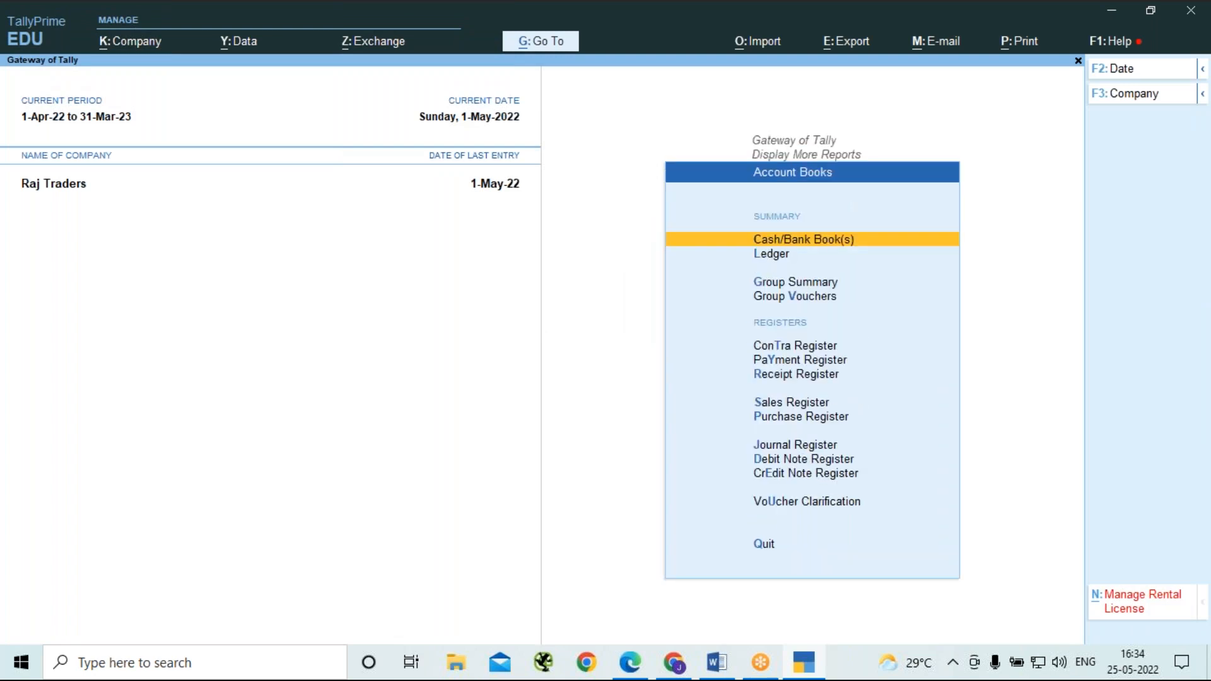
{"action": "key", "text": "Down"}
{"action": "key", "text": "Return"}
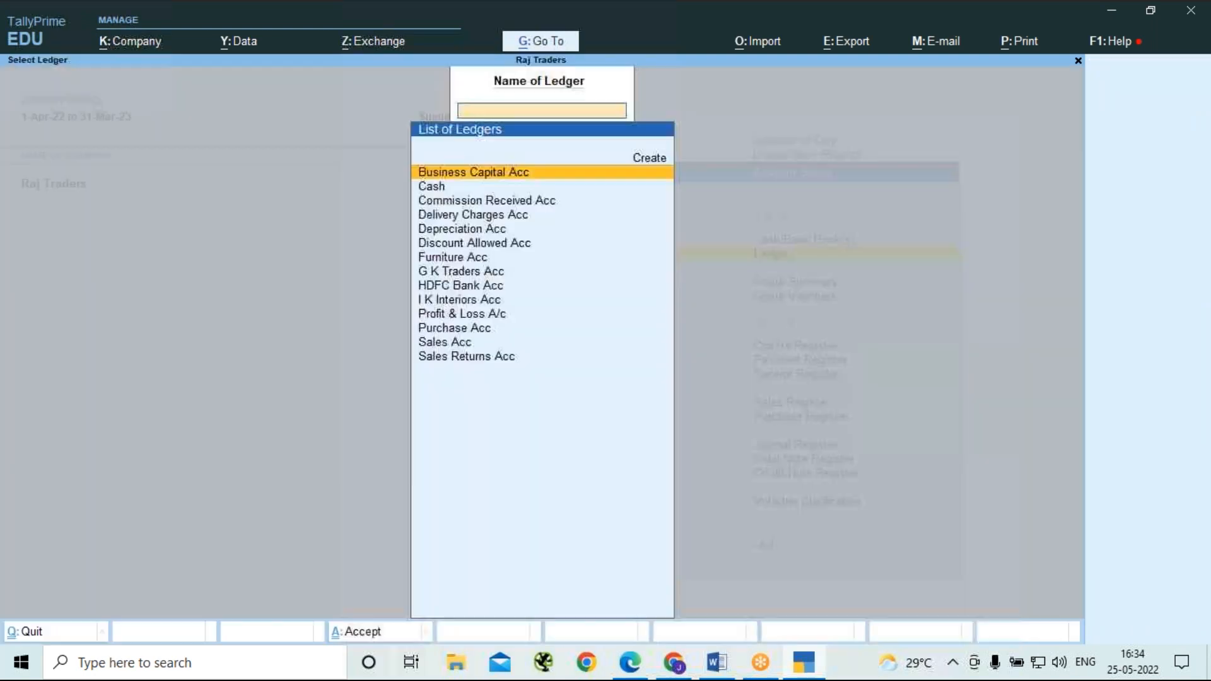
{"action": "key", "text": "Down"}
{"action": "key", "text": "Down"}
{"action": "key", "text": "Down"}
{"action": "key", "text": "Down"}
{"action": "key", "text": "Down"}
{"action": "key", "text": "Down"}
{"action": "key", "text": "Down"}
{"action": "key", "text": "Down"}
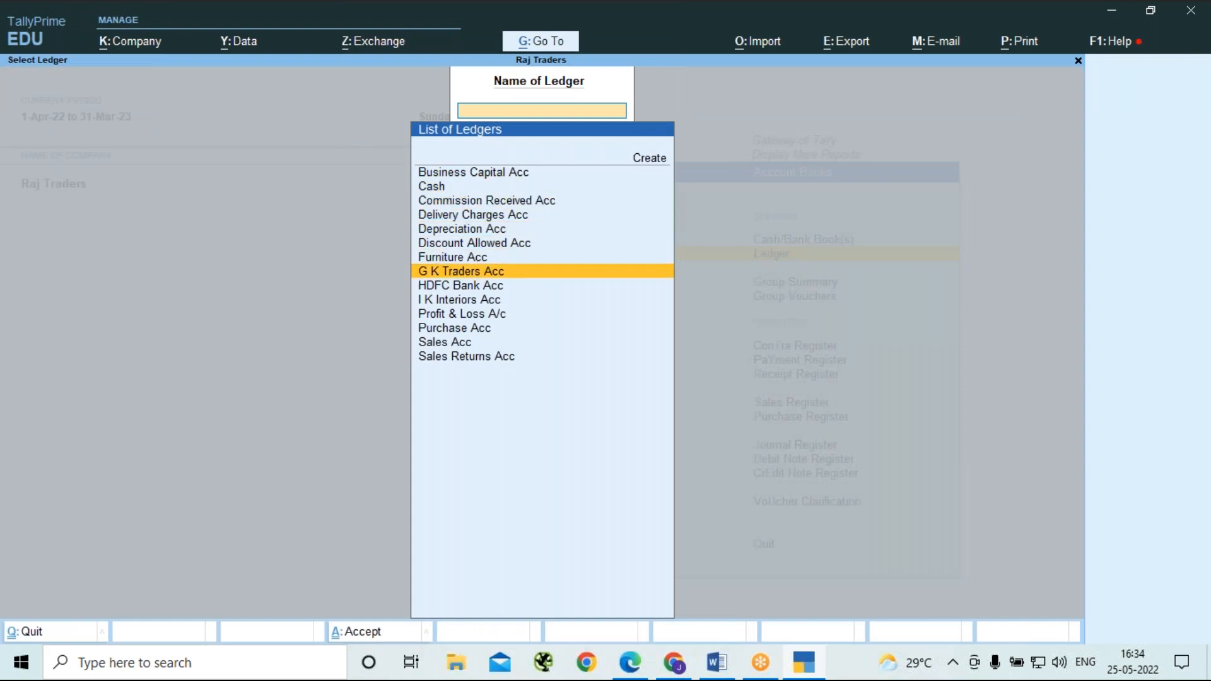
{"action": "key", "text": "Return"}
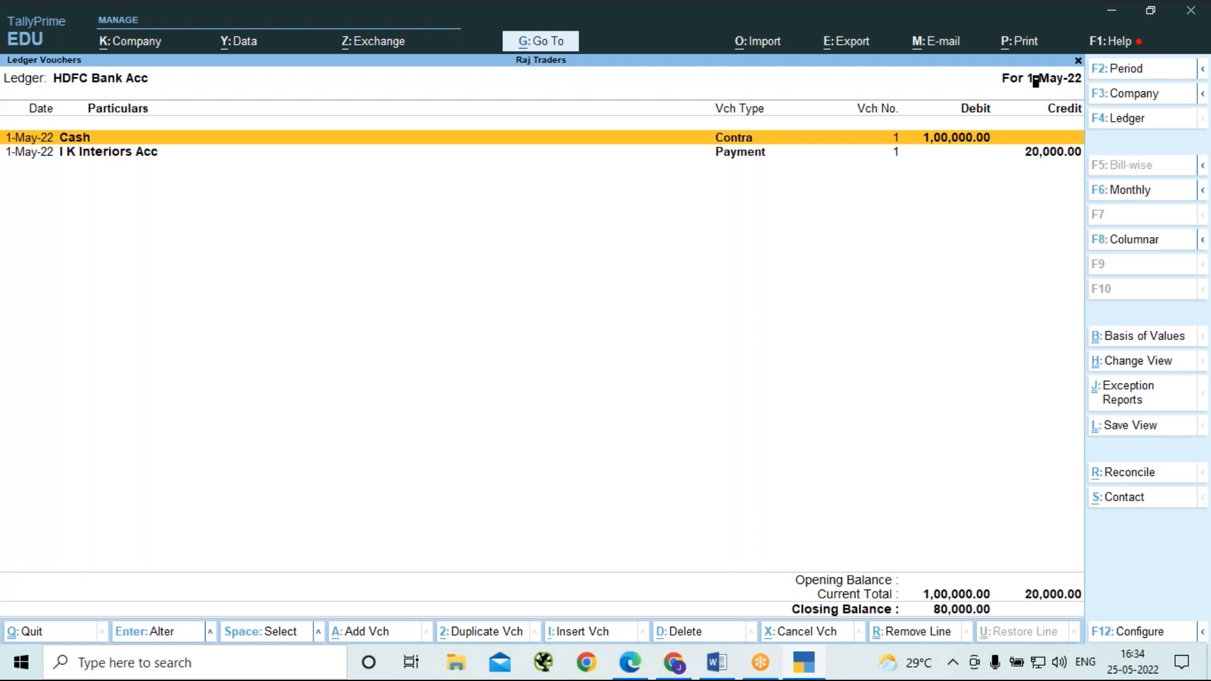
Review the Cash contra voucher's HDFC bank allocation and cash denominations, and save the voucher again.
{"action": "key", "text": "Return"}
{"action": "key", "text": "Return"}
{"action": "key", "text": "Return"}
{"action": "key", "text": "Return"}
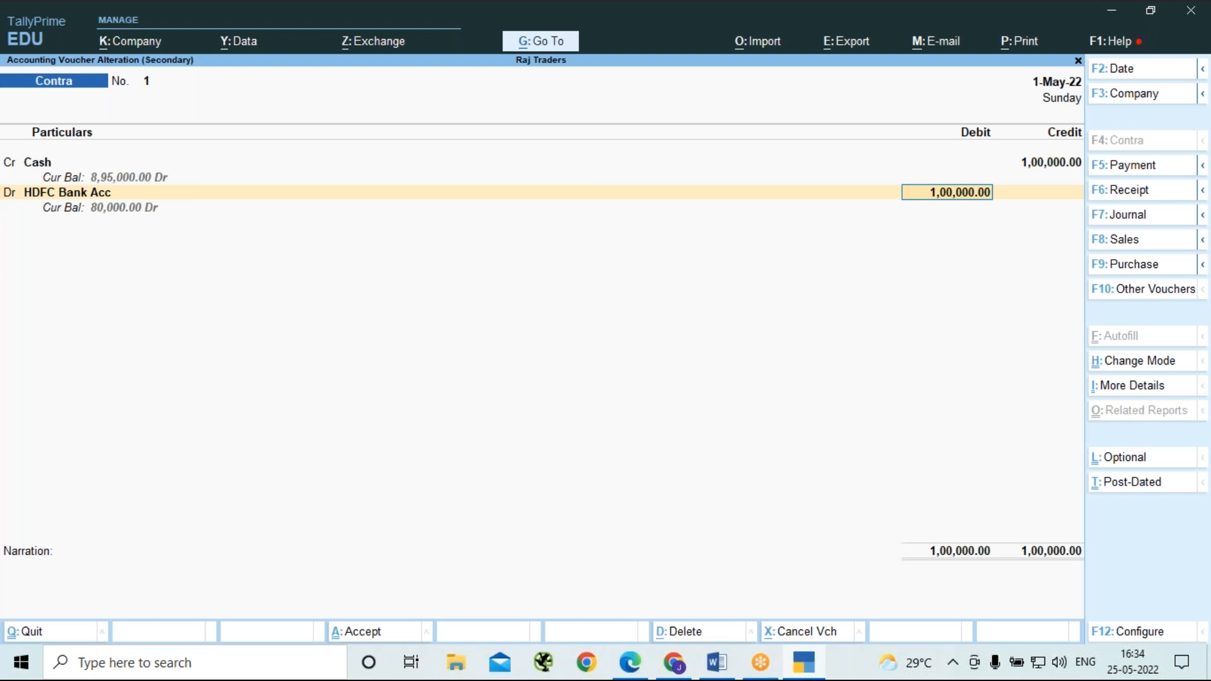
{"action": "key", "text": "Return"}
{"action": "key", "text": "Return"}
{"action": "key", "text": "Return"}
{"action": "key", "text": "Return"}
{"action": "key", "text": "Return"}
{"action": "key", "text": "Return"}
{"action": "key", "text": "Return"}
{"action": "key", "text": "Return"}
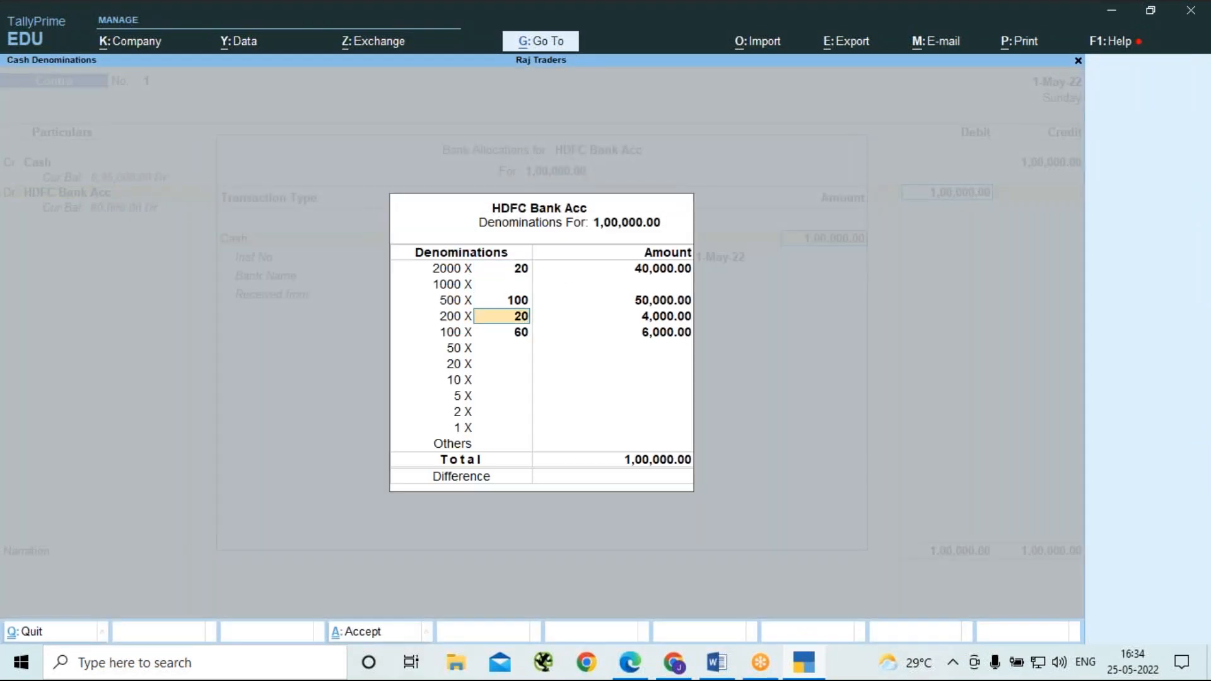
{"action": "key", "text": "Return"}
{"action": "key", "text": "Return"}
{"action": "key", "text": "Return"}
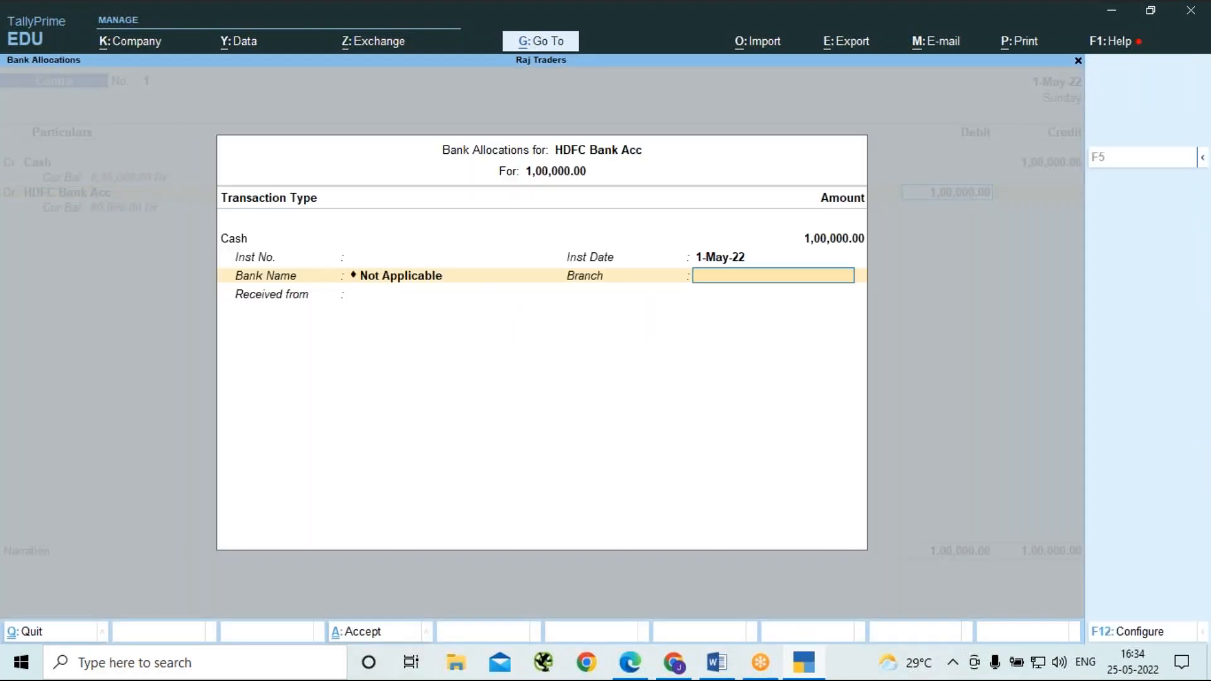
{"action": "key", "text": "Return"}
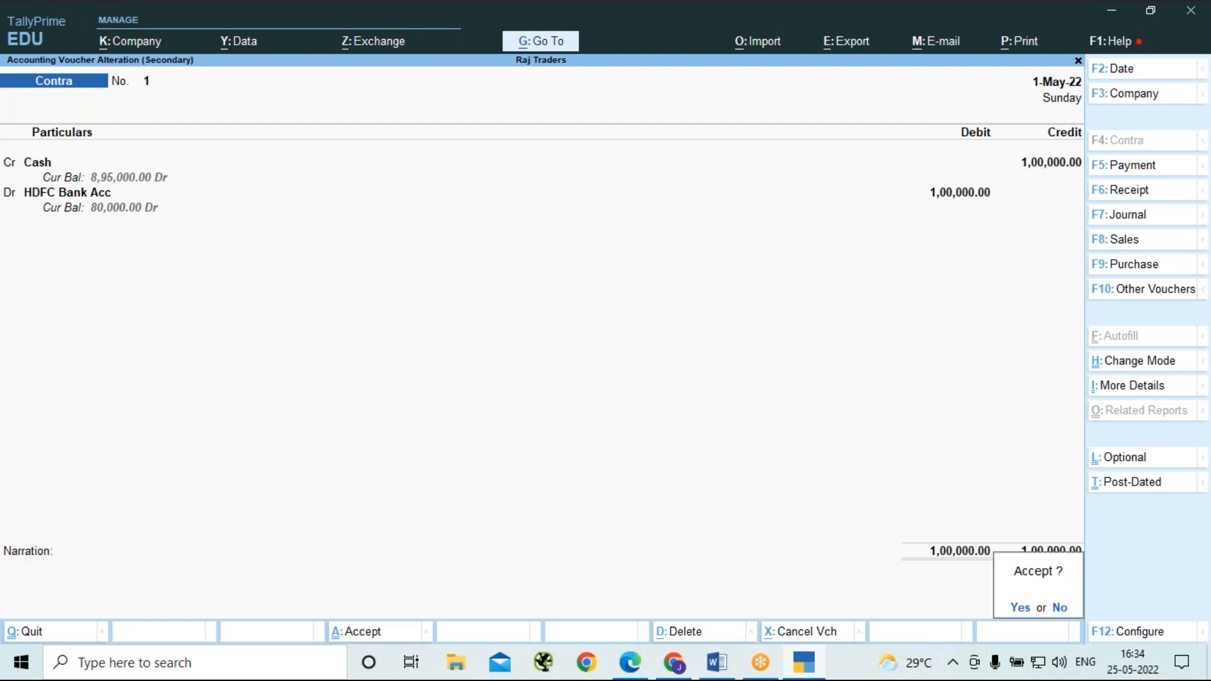
{"action": "key", "text": "Return"}
Open the I K Interiors Acc payment voucher for alteration and reach its bank allocations for HDFC Bank Acc.
{"action": "key", "text": "Down"}
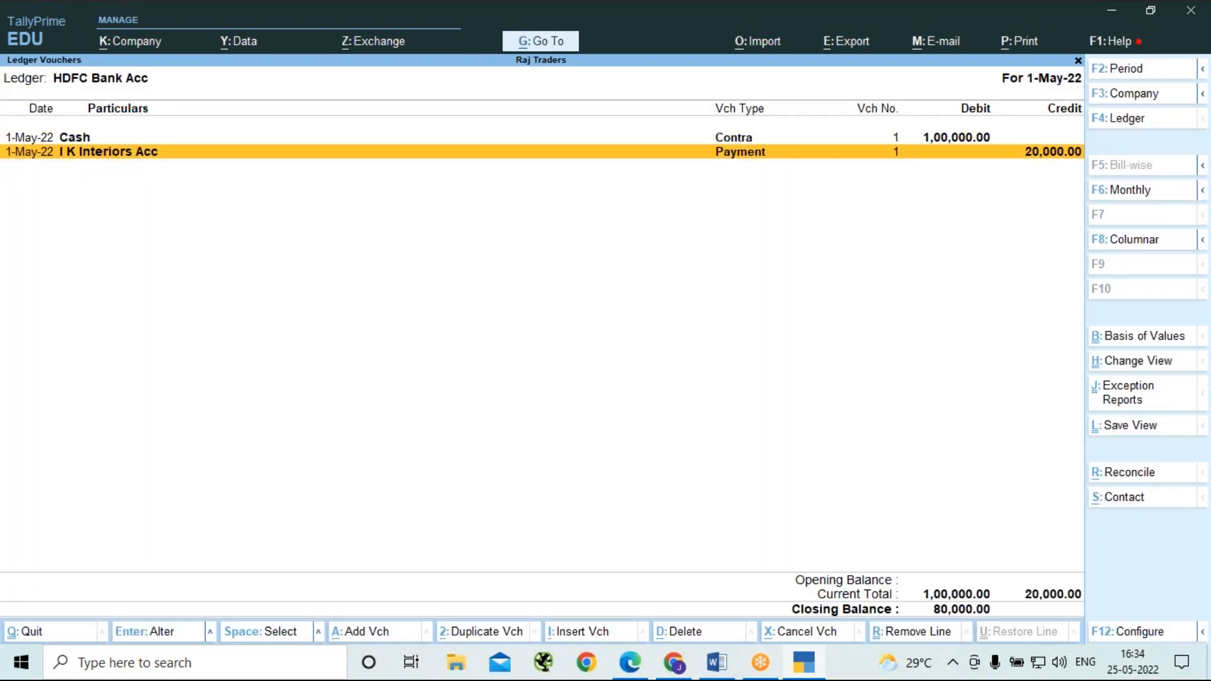
{"action": "key", "text": "Return"}
{"action": "key", "text": "Return"}
{"action": "key", "text": "Return"}
{"action": "key", "text": "Return"}
{"action": "key", "text": "Return"}
{"action": "key", "text": "Return"}
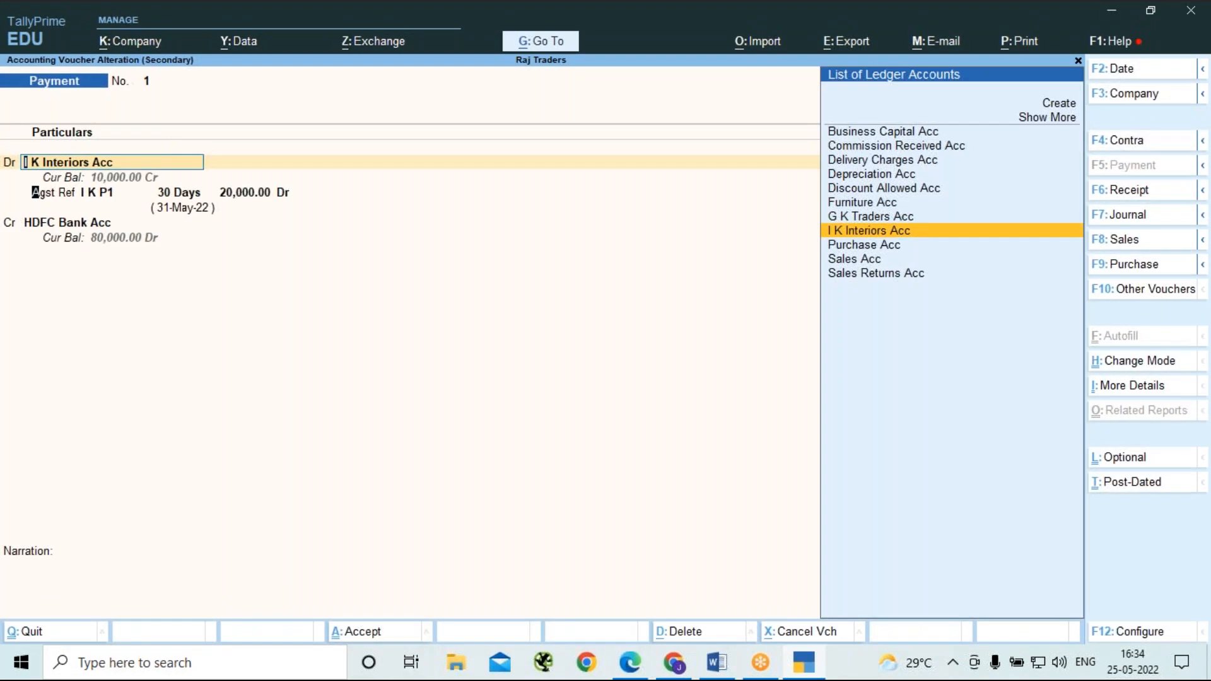
{"action": "key", "text": "Return"}
{"action": "key", "text": "Return"}
{"action": "key", "text": "Return"}
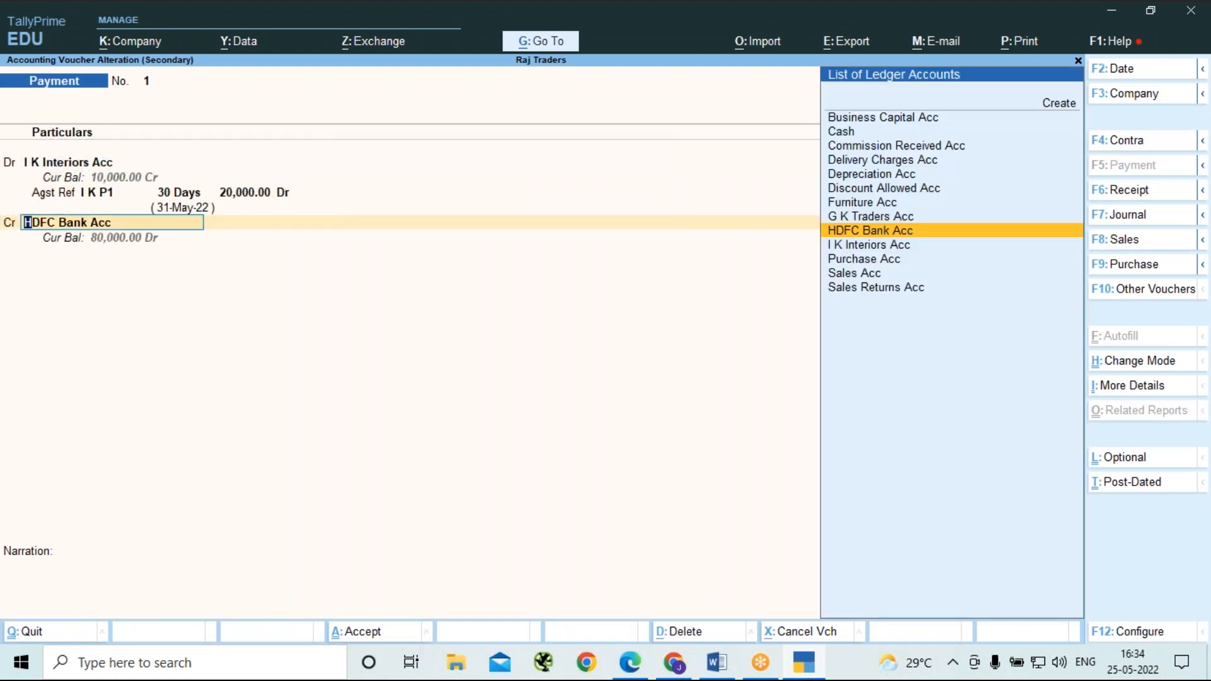
{"action": "key", "text": "Return"}
{"action": "key", "text": "Return"}
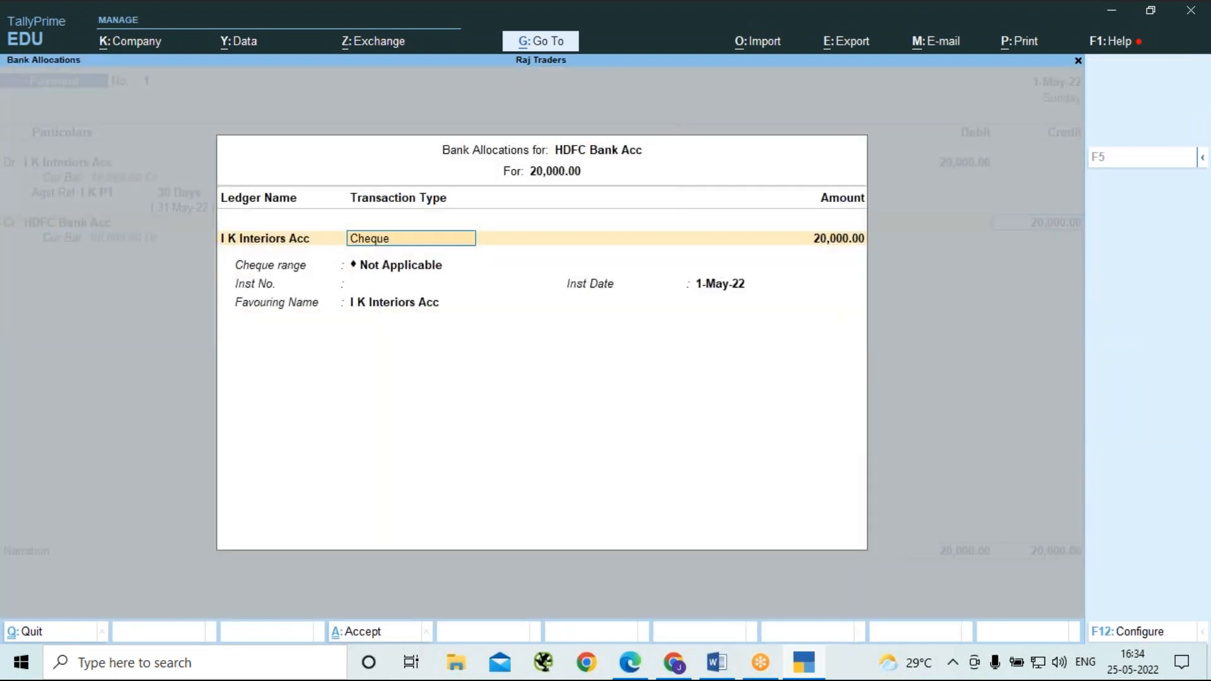
{"action": "key", "text": "Return"}
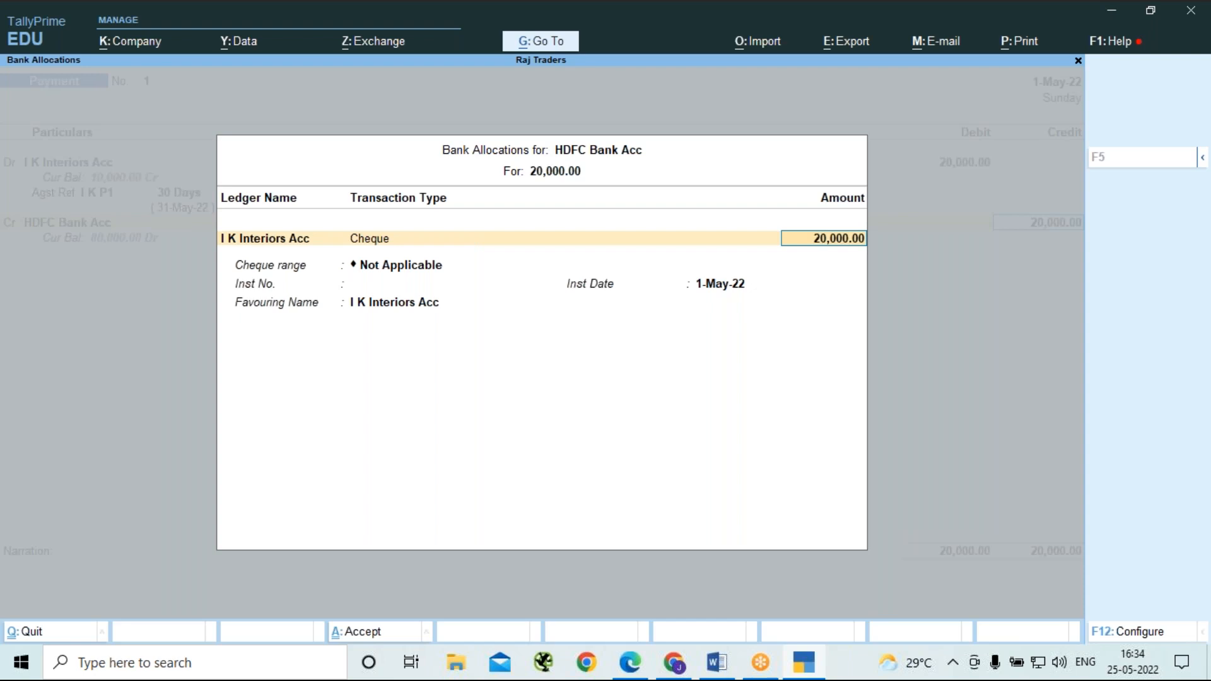
{"action": "key", "text": "Return"}
{"action": "key", "text": "BackSpace"}
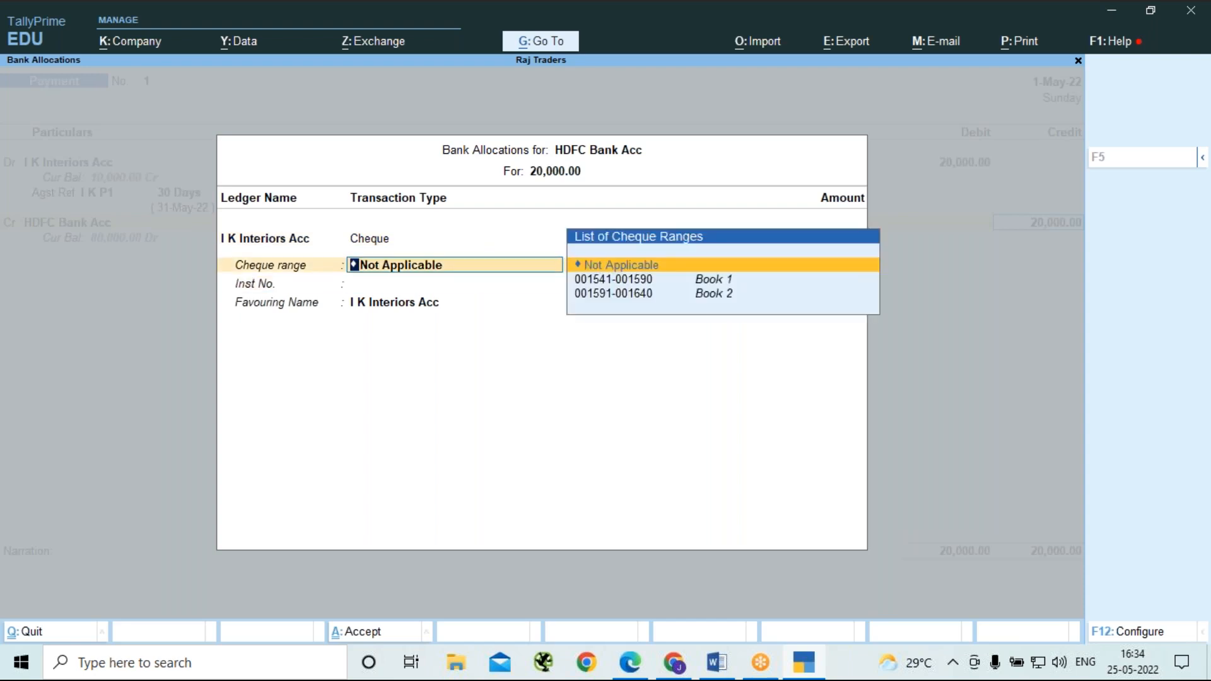
{"action": "key", "text": "Down"}
{"action": "key", "text": "Return"}
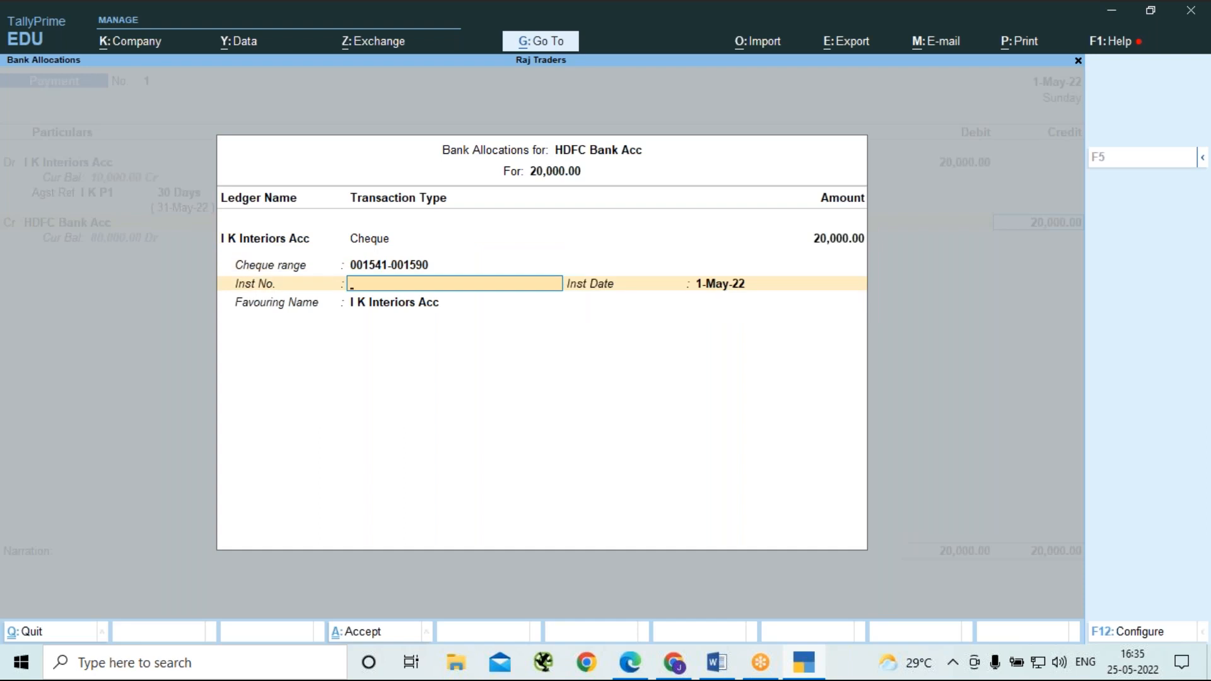
{"action": "type", "text": "00154"}
{"action": "key", "text": "Escape"}
{"action": "key", "text": "Escape"}
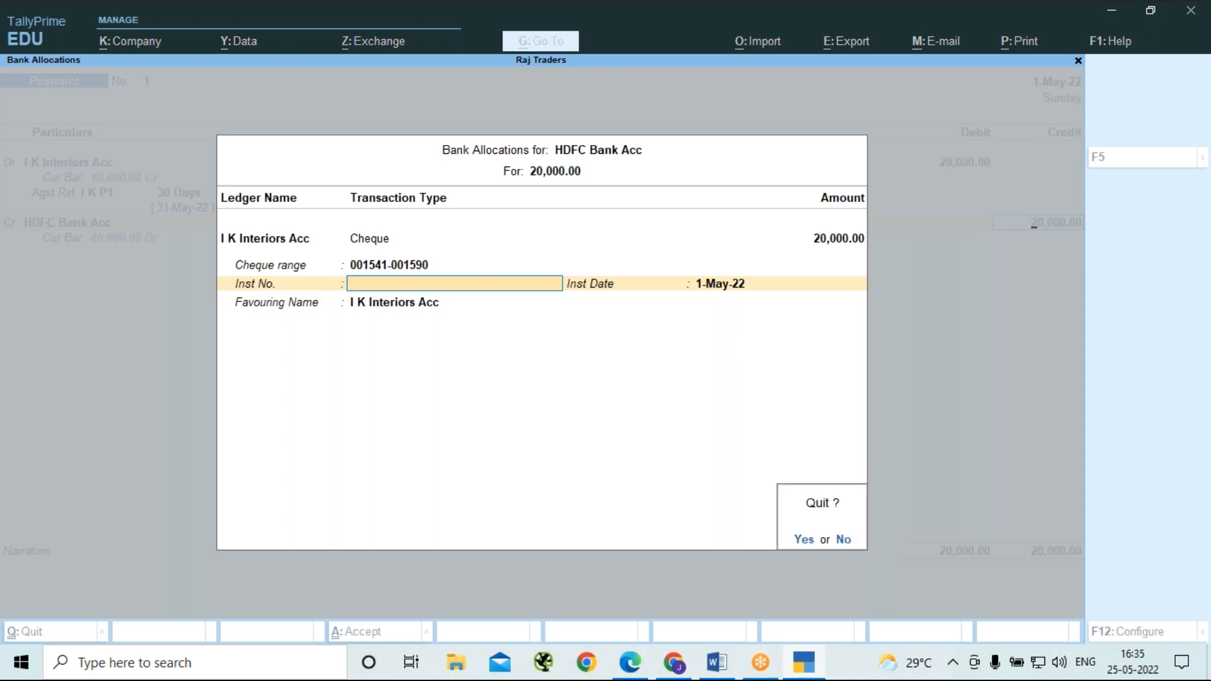
{"action": "key", "text": "y"}
Delete the I K Interiors Acc payment voucher and return to the Gateway of Tally.
{"action": "key", "text": "ctrl"}
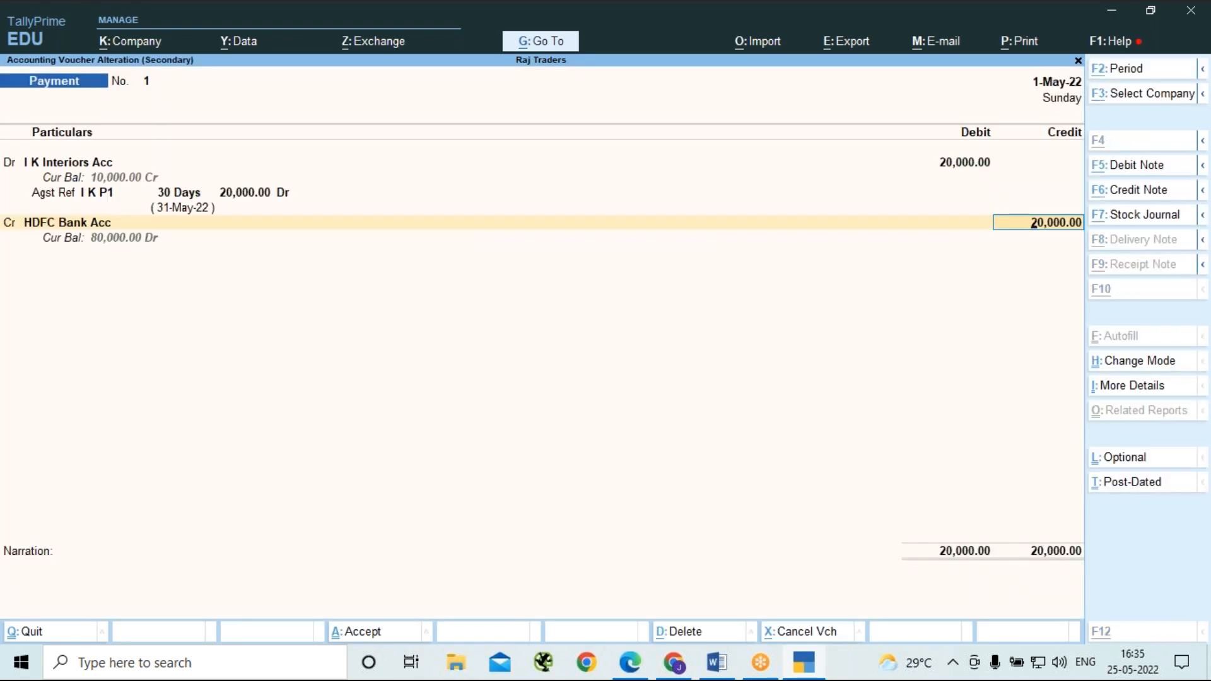
{"action": "key", "text": "alt+d"}
{"action": "key", "text": "y"}
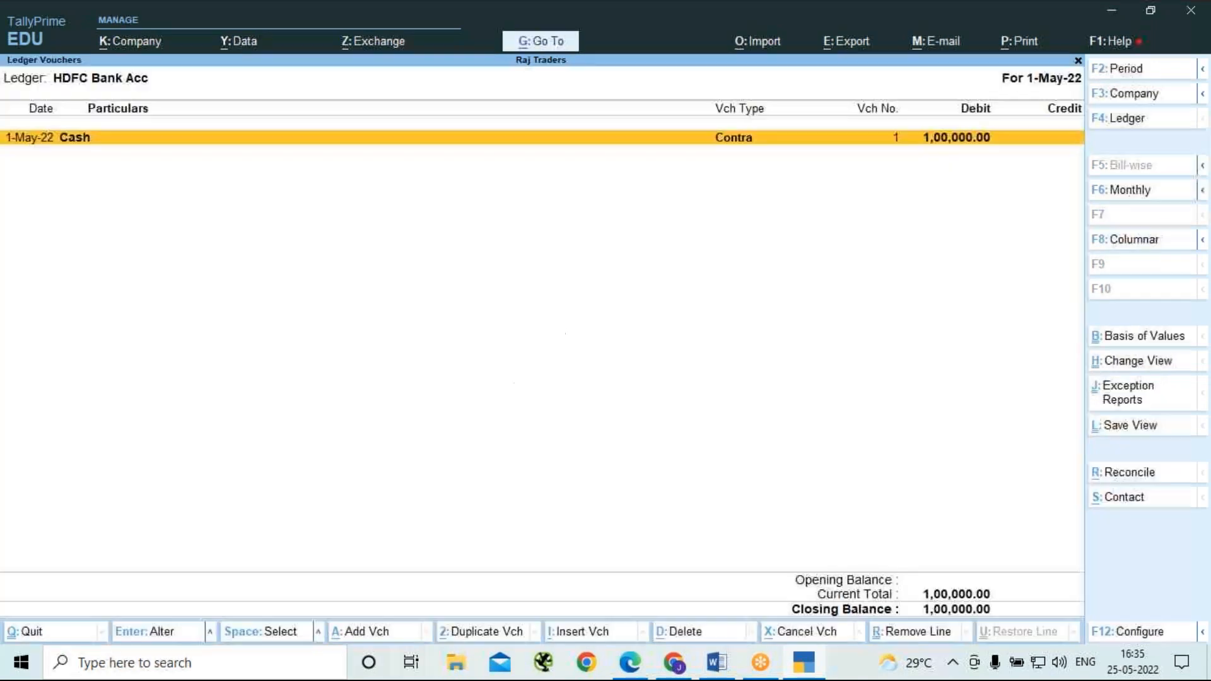
{"action": "key", "text": "Escape"}
{"action": "key", "text": "Escape"}
{"action": "key", "text": "Escape"}
{"action": "key", "text": "Escape"}
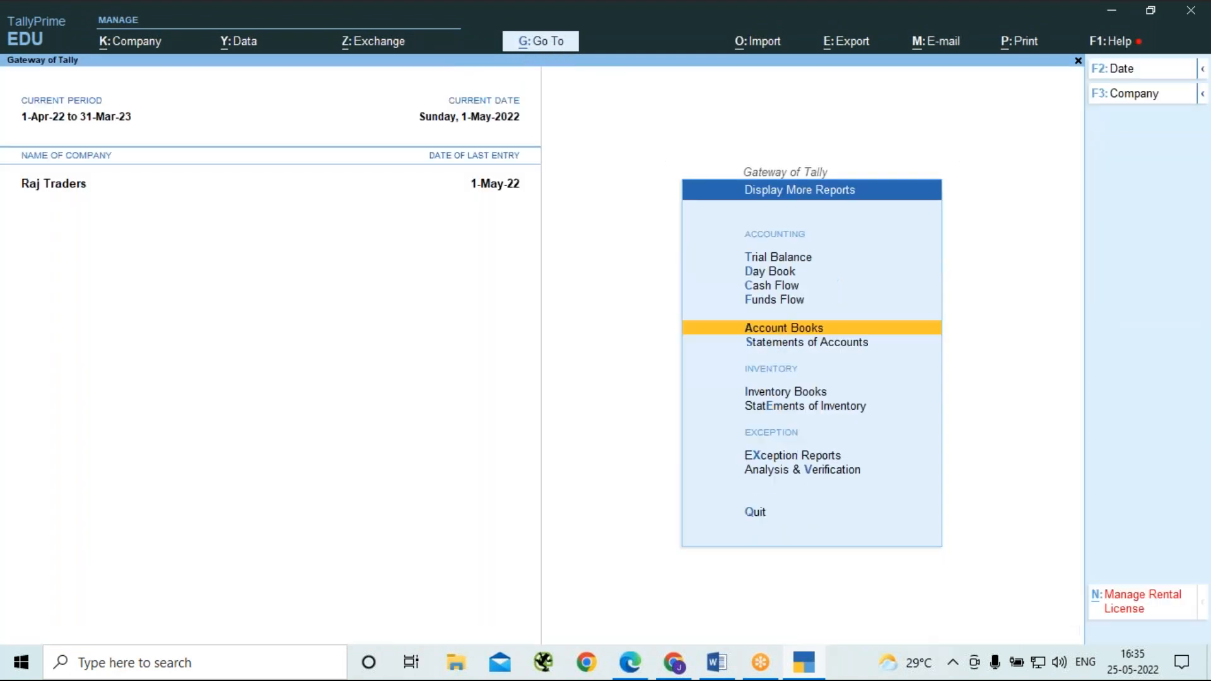
{"action": "key", "text": "Escape"}
{"action": "key", "text": "Escape"}
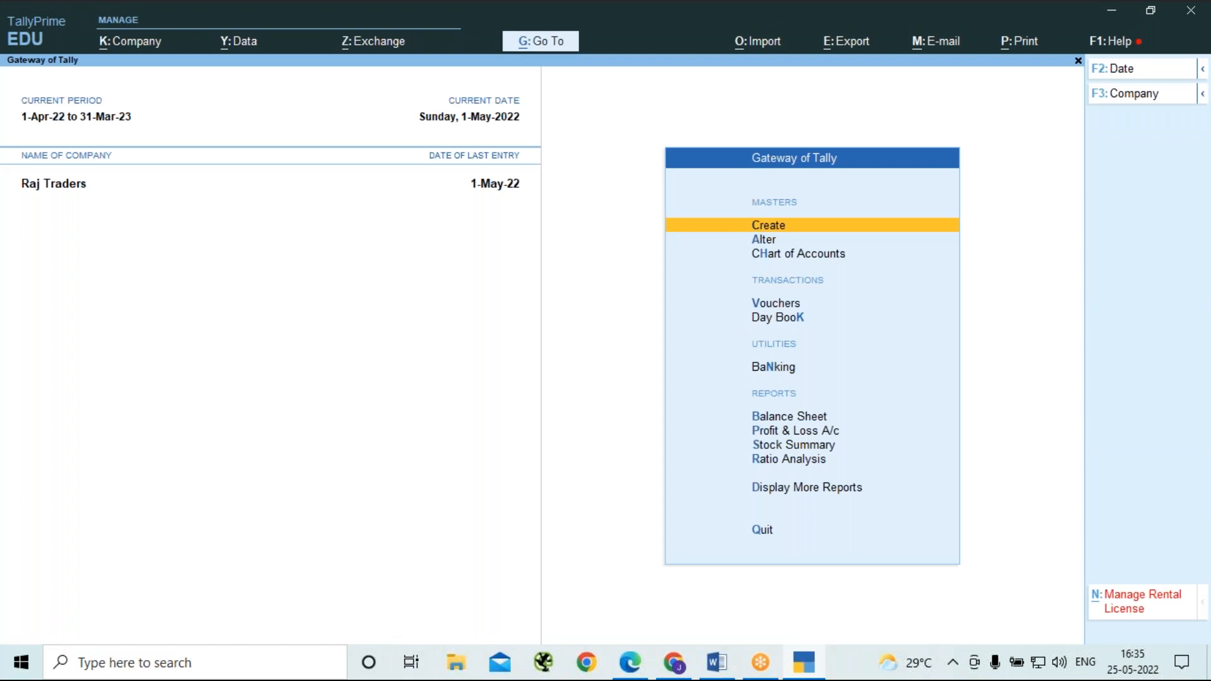
Start a payment voucher debiting I K Interiors Acc 20,000 against bill I K P1 and crediting HDFC Bank Acc.
{"action": "key", "text": "v"}
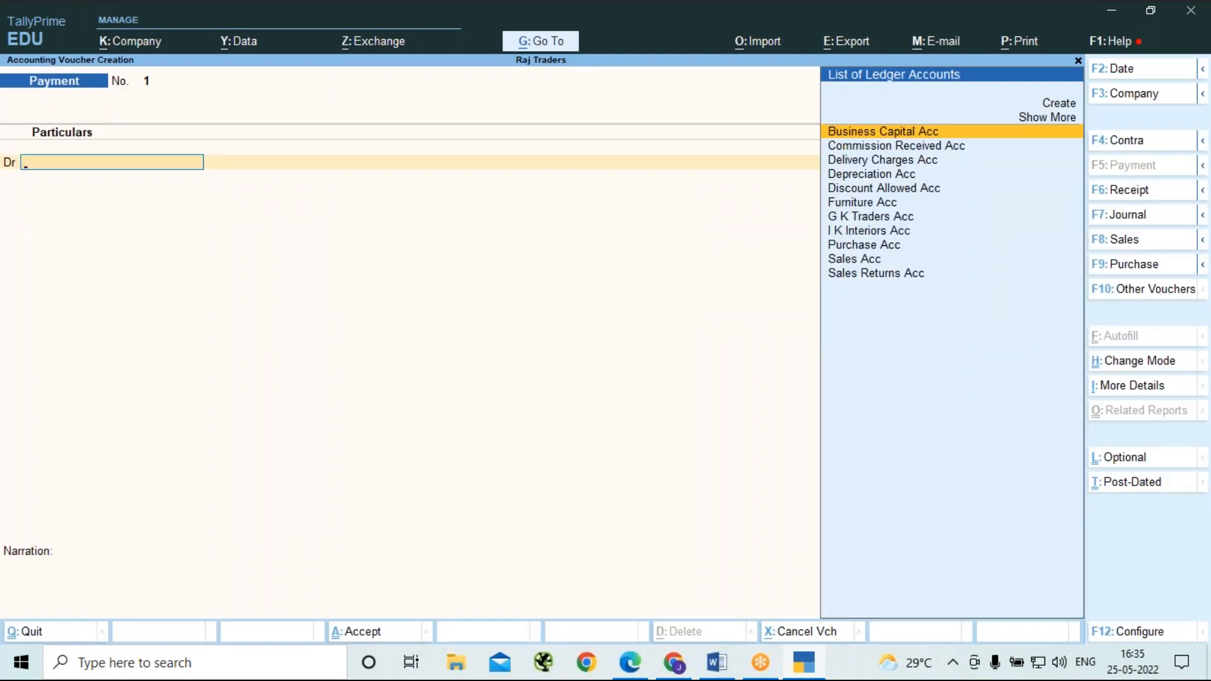
{"action": "key", "text": "Down"}
{"action": "key", "text": "Down"}
{"action": "key", "text": "Down"}
{"action": "key", "text": "Down"}
{"action": "key", "text": "Down"}
{"action": "key", "text": "Down"}
{"action": "key", "text": "Down"}
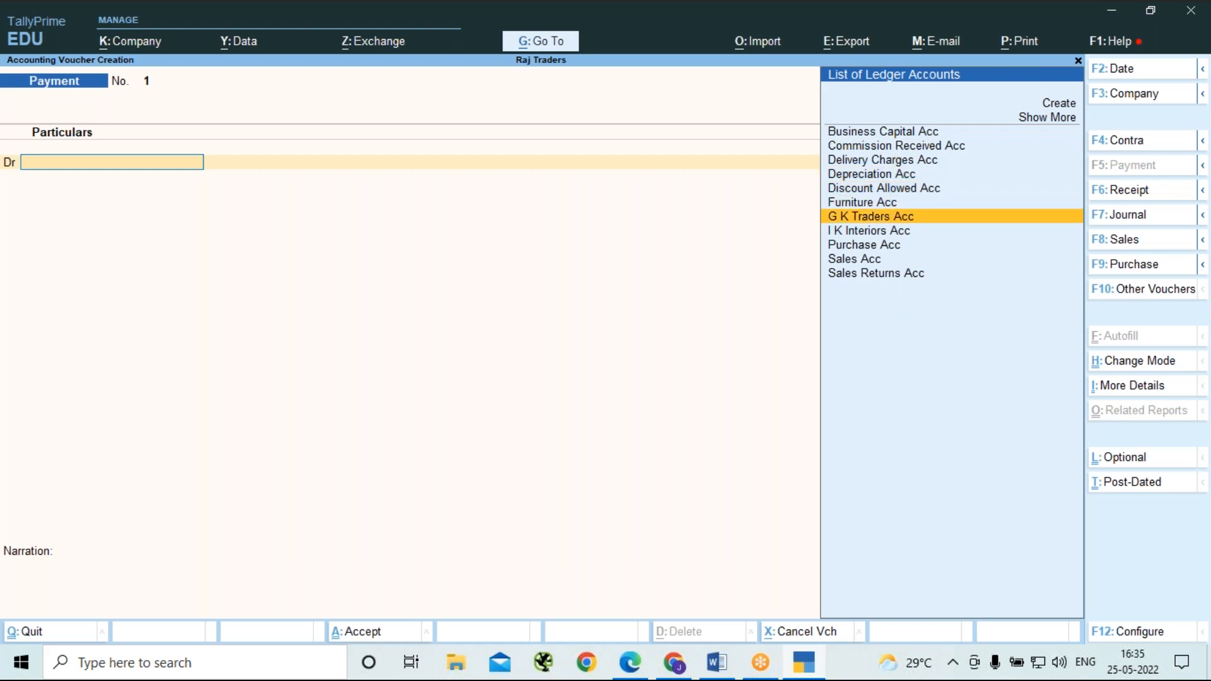
{"action": "key", "text": "Return"}
{"action": "key", "text": "Return"}
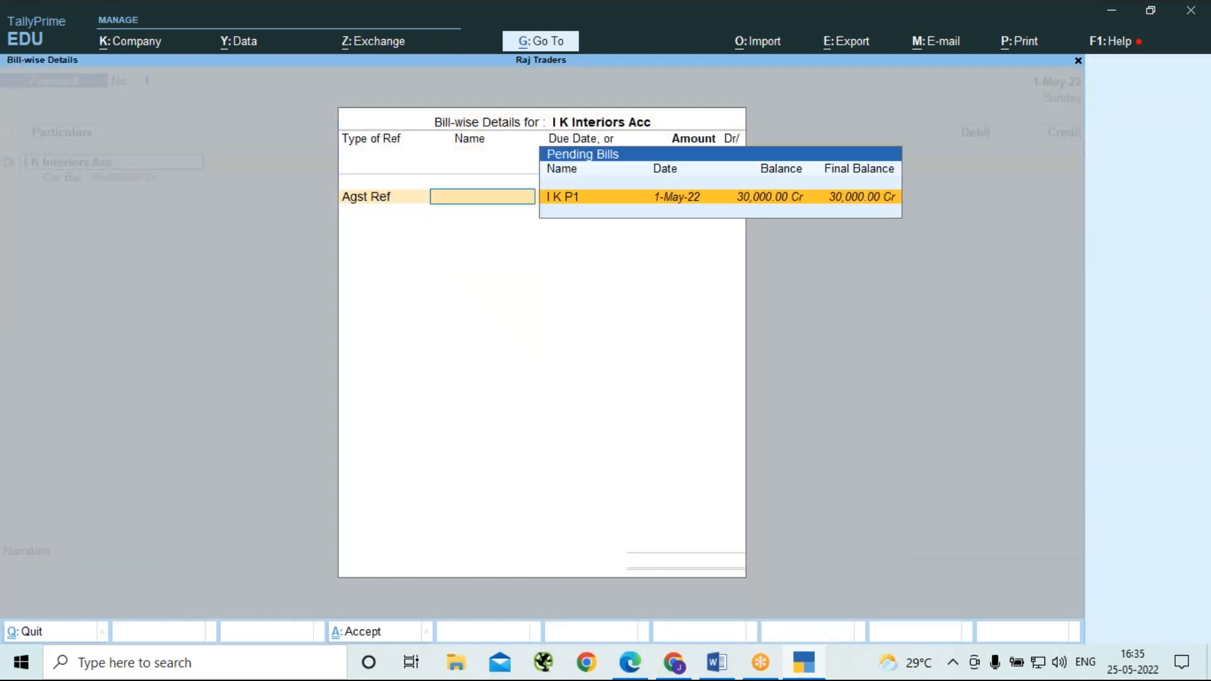
{"action": "key", "text": "Return"}
{"action": "type", "text": "20000"}
{"action": "key", "text": "Return"}
{"action": "key", "text": "Return"}
{"action": "key", "text": "Return"}
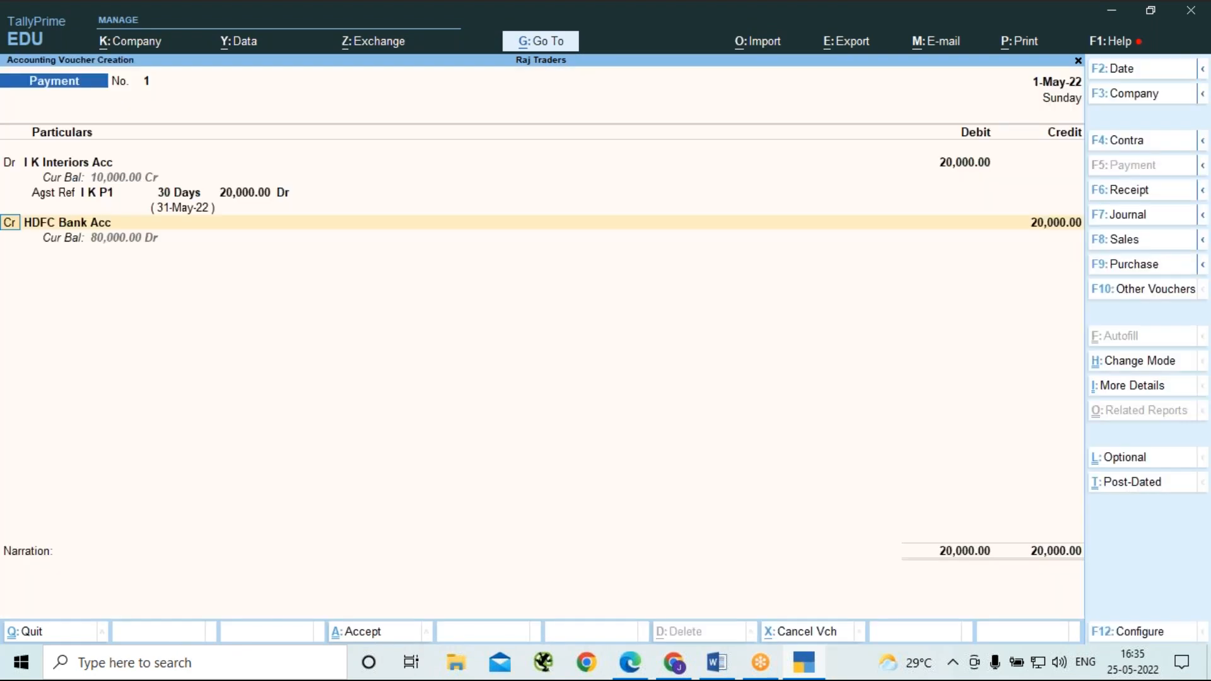
{"action": "key", "text": "Return"}
{"action": "key", "text": "Return"}
{"action": "key", "text": "Return"}
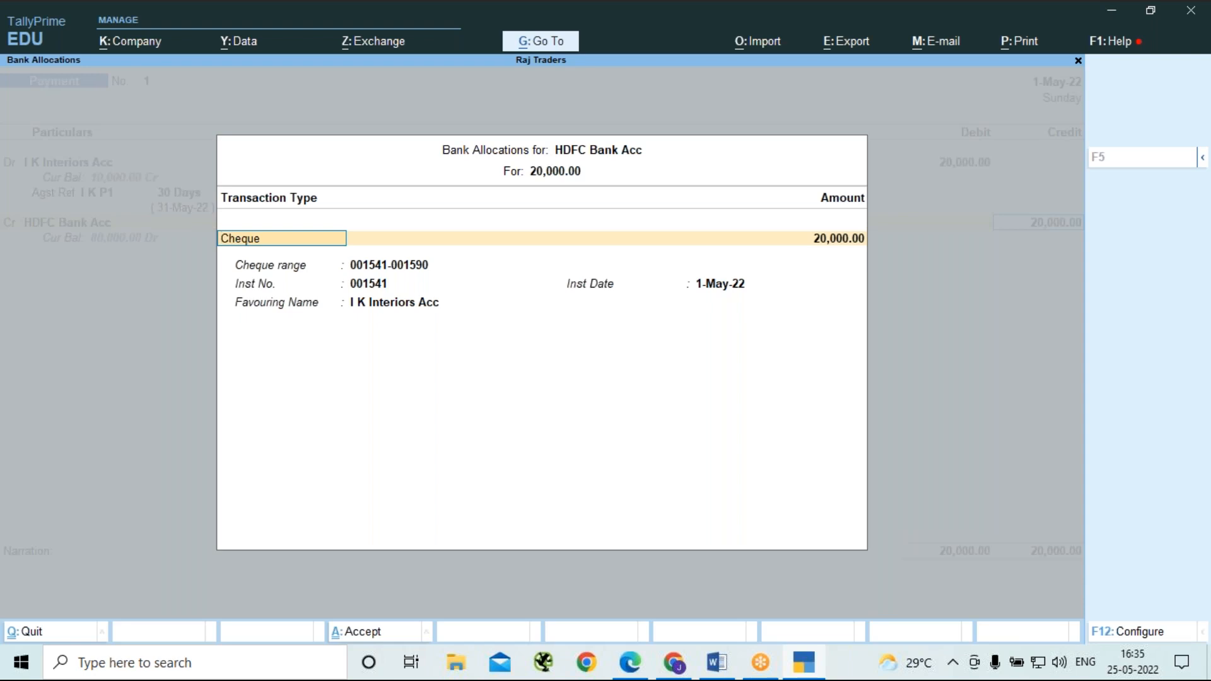
{"action": "key", "text": "Return"}
{"action": "key", "text": "Return"}
{"action": "key", "text": "Return"}
{"action": "key", "text": "Return"}
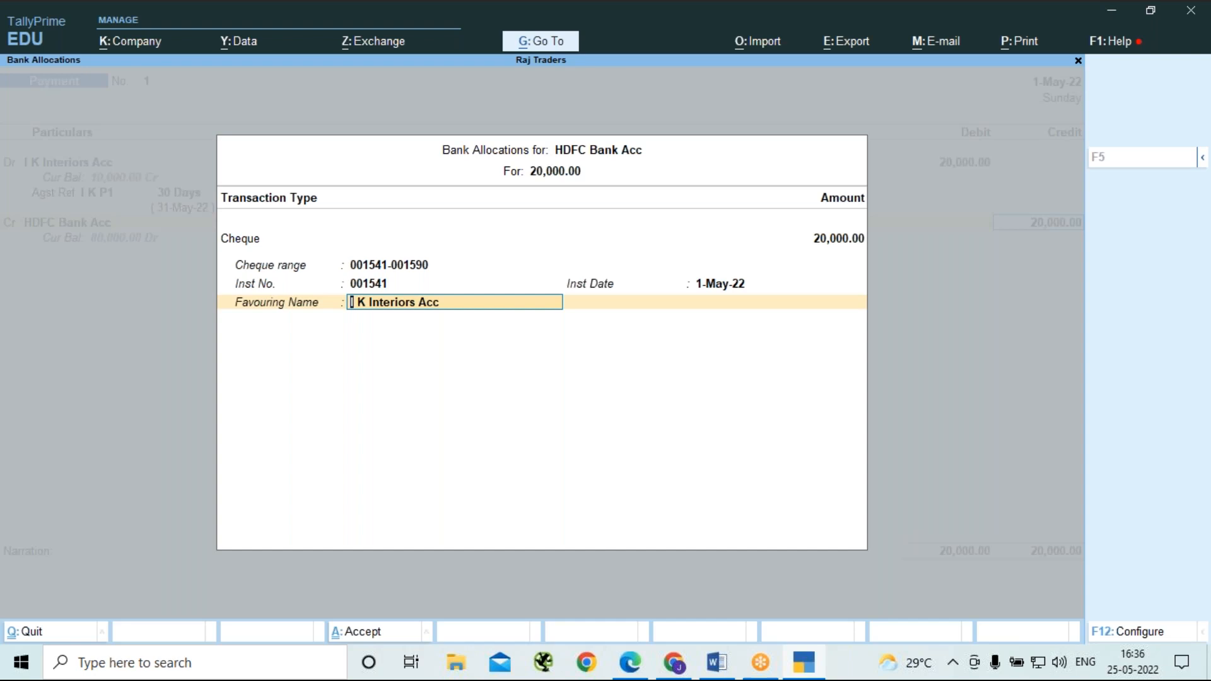
Check the bank allocation's configuration options without changing them, and enter the payee's name as the cheque's favouring name.
{"action": "key", "text": "F12"}
{"action": "key", "text": "Return"}
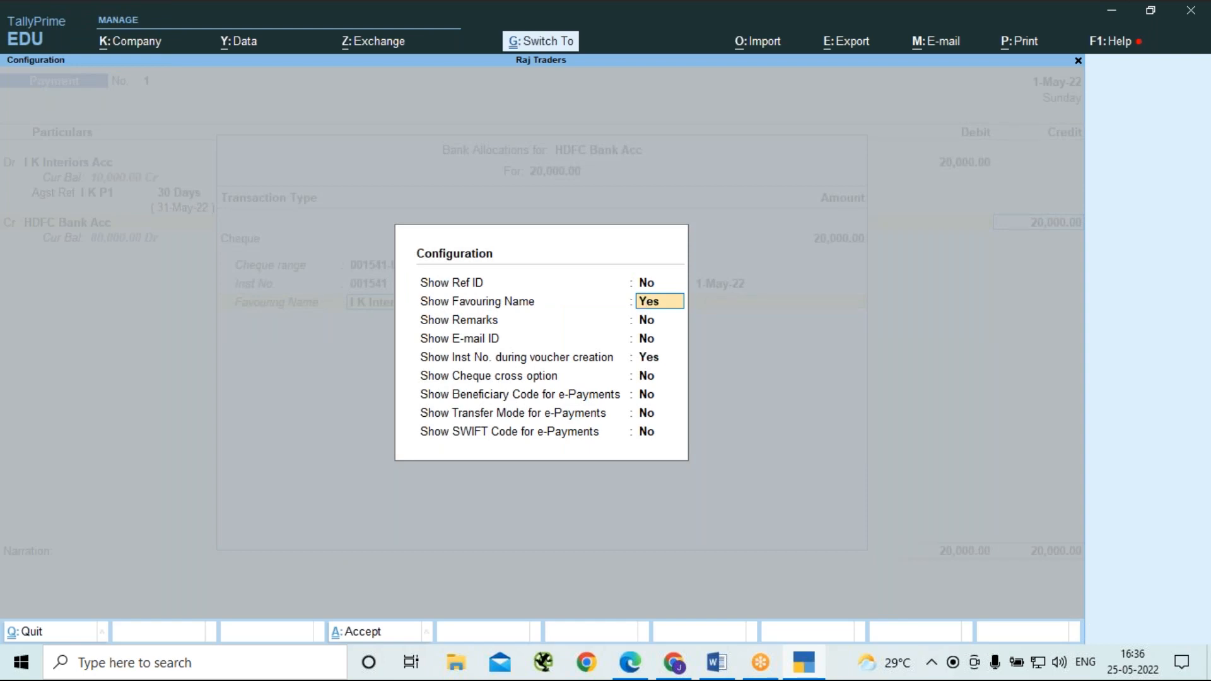
{"action": "key", "text": "ctrl+a"}
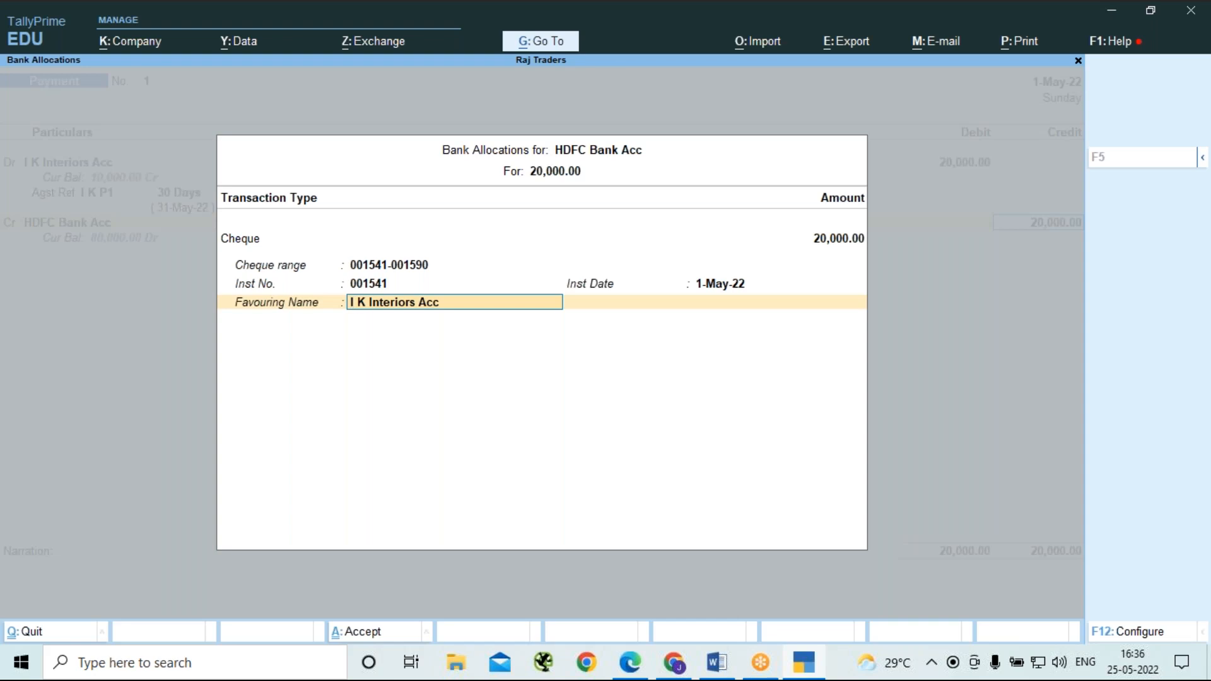
{"action": "type", "text": "Rajesh"}
{"action": "key", "text": "Return"}
Save the payment voucher, preview its cheque enlarged, and return to the Gateway of Tally.
{"action": "key", "text": "Return"}
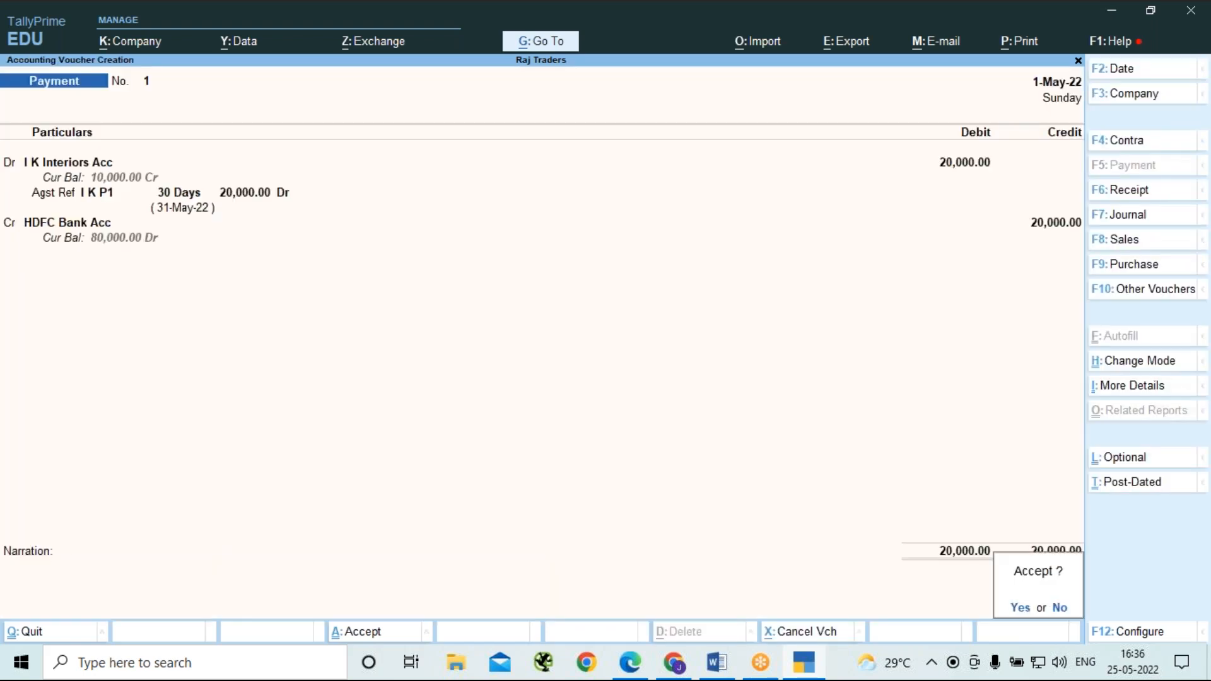
{"action": "key", "text": "Return"}
{"action": "key", "text": "Left"}
{"action": "key", "text": "Return"}
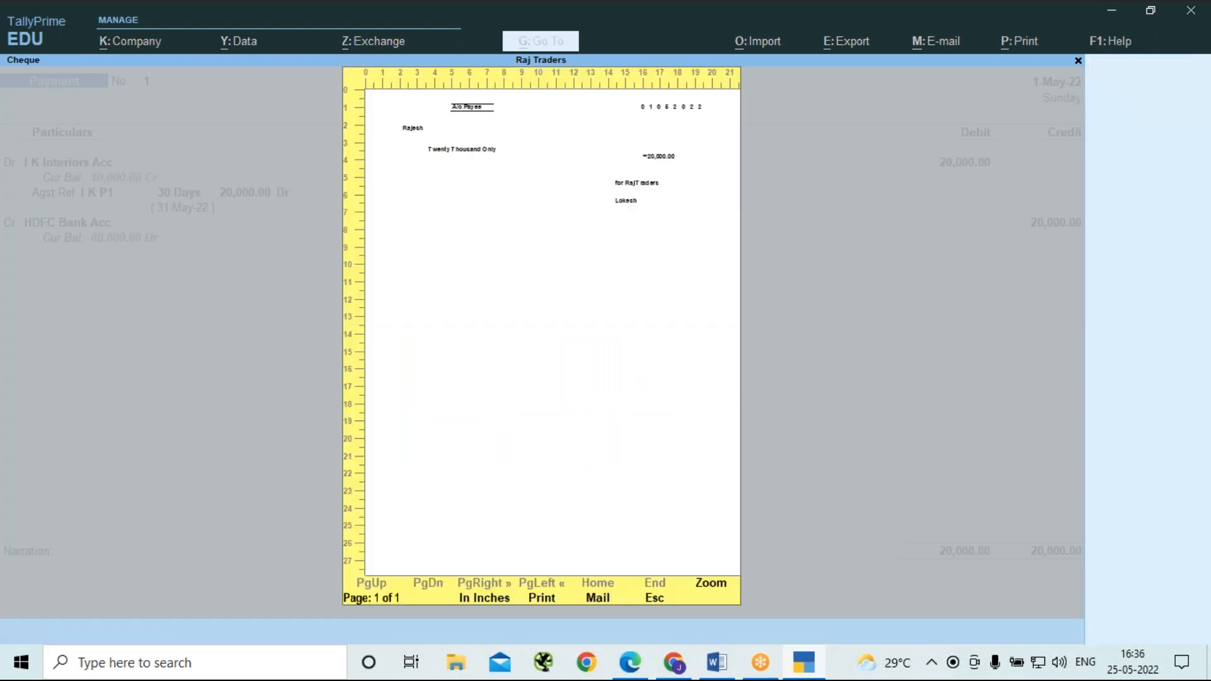
{"action": "key", "text": "alt+z"}
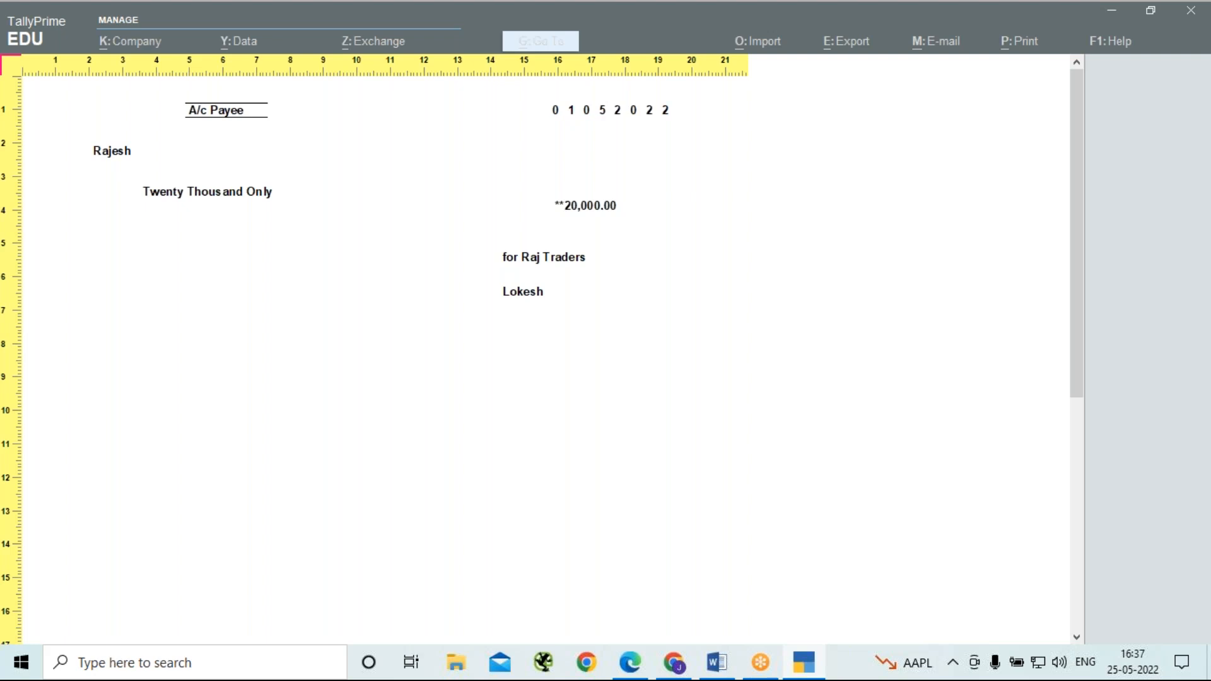
{"action": "key", "text": "Escape"}
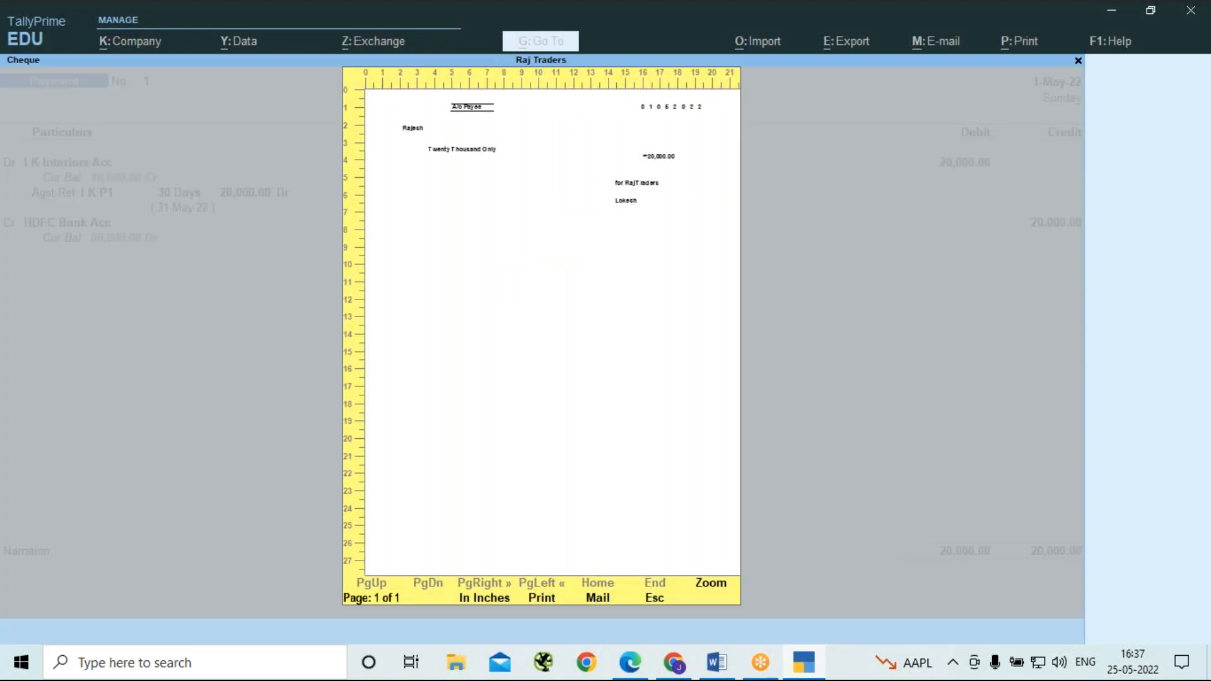
{"action": "key", "text": "Escape"}
{"action": "key", "text": "Escape"}
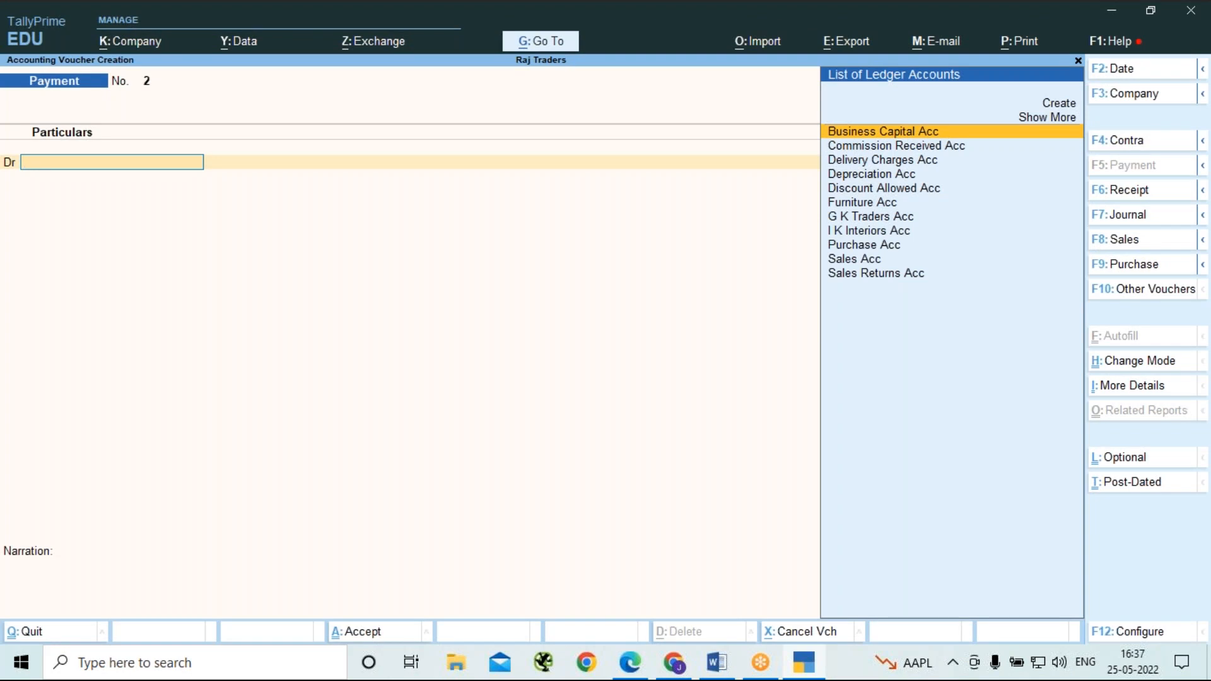
{"action": "key", "text": "Escape"}
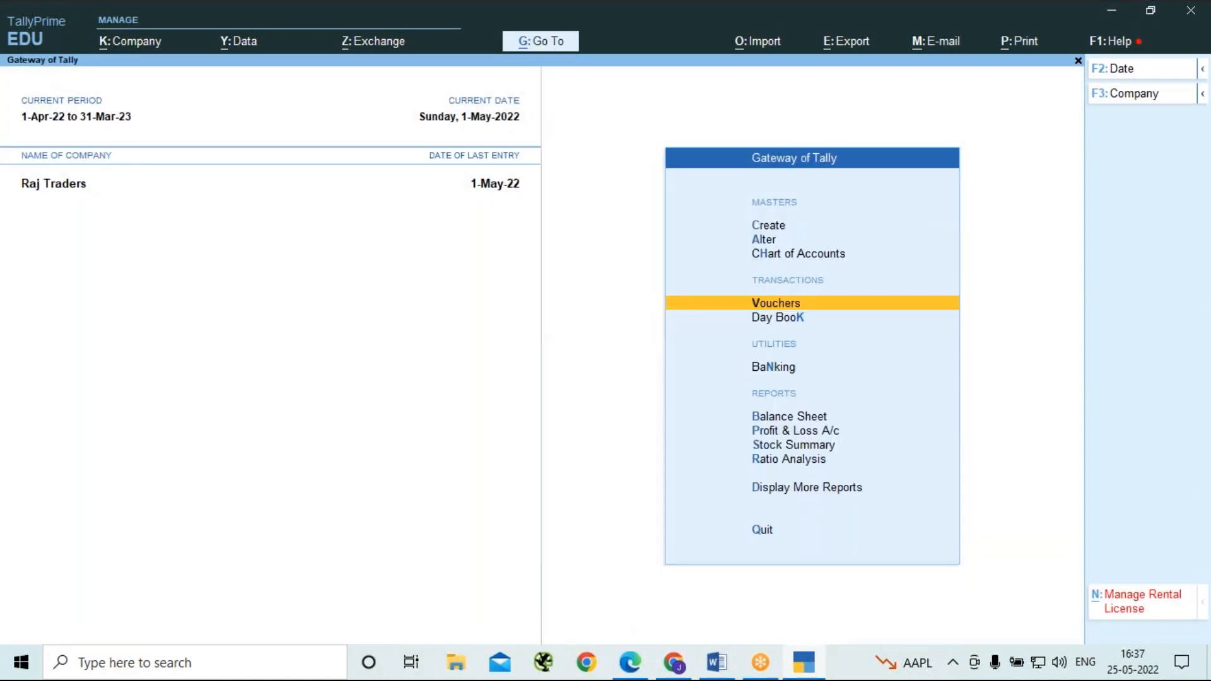
Open the bank reconciliation of HDFC Bank Acc and set the Cash contra entry's bank date to 1-May-22.
{"action": "key", "text": "n"}
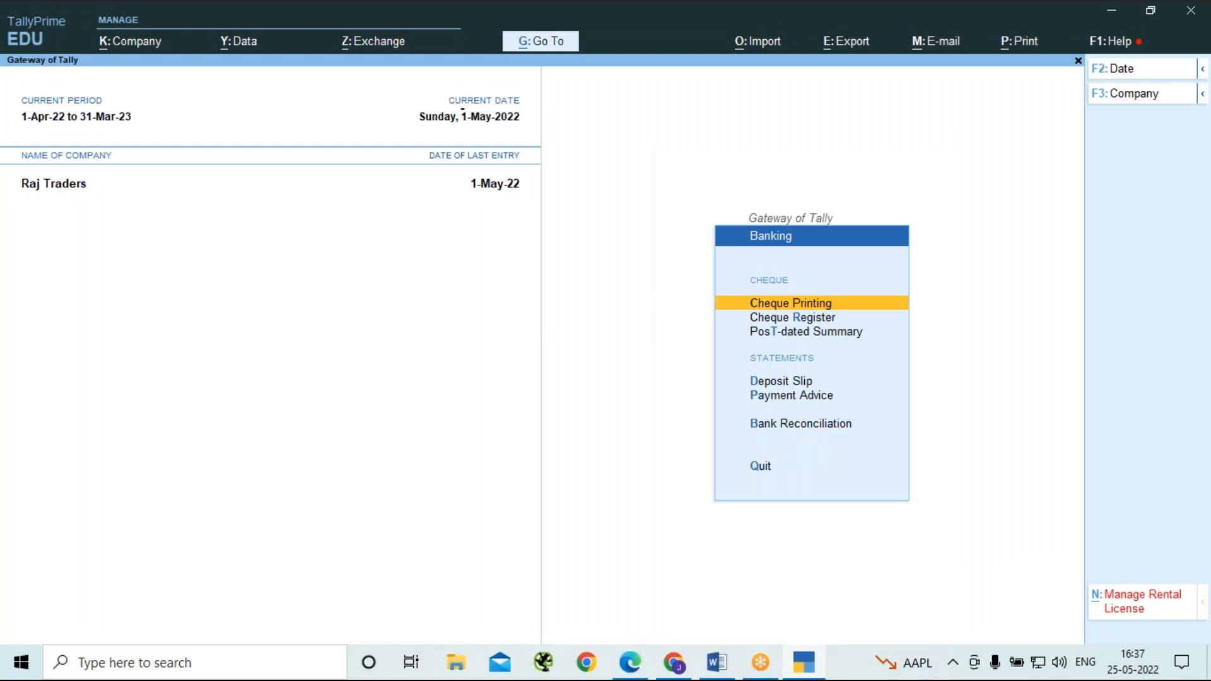
{"action": "key", "text": "b"}
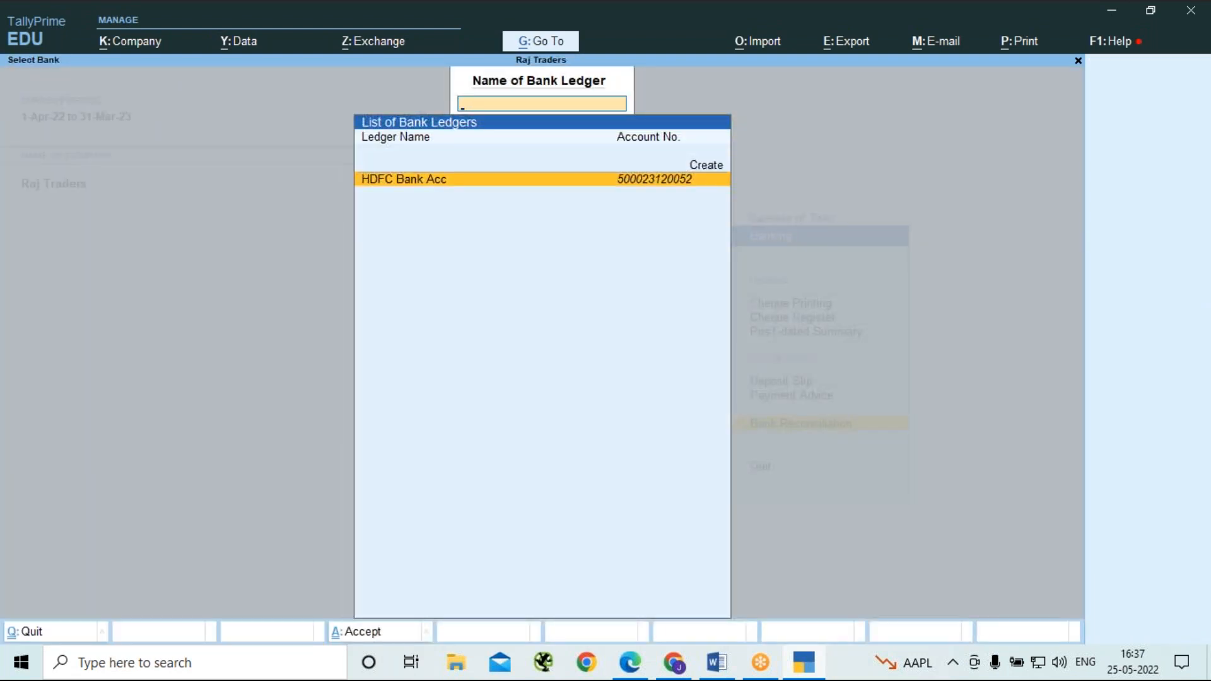
{"action": "key", "text": "Return"}
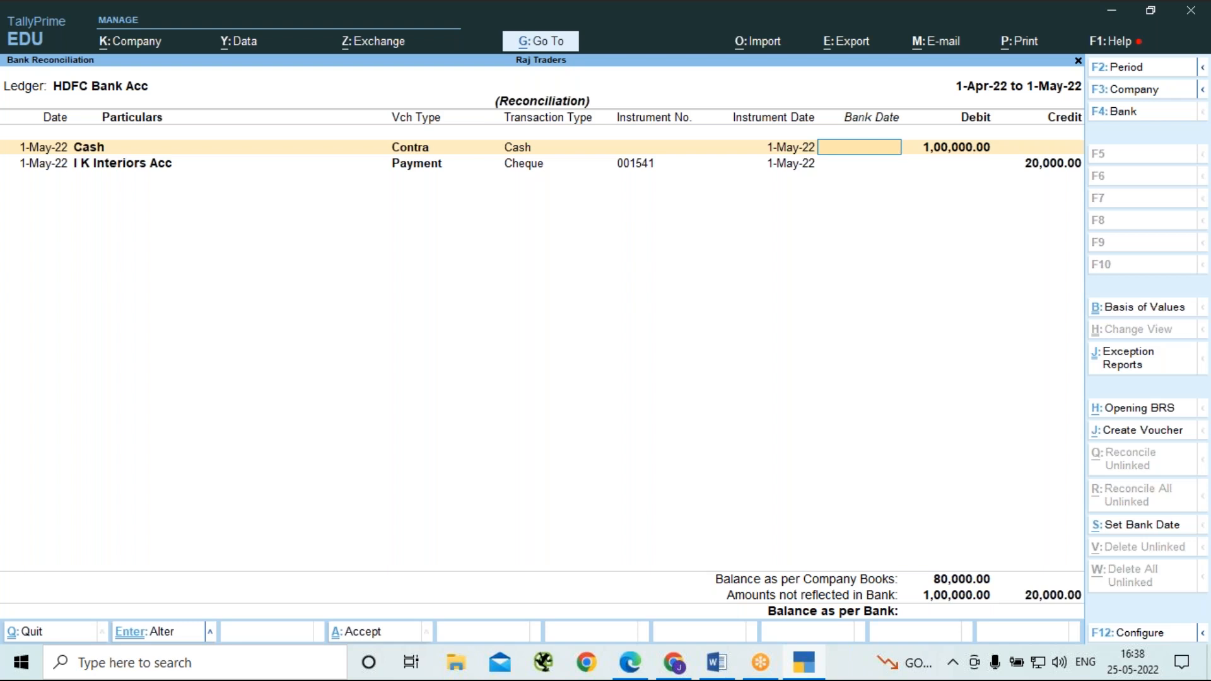
{"action": "type", "text": "-5"}
{"action": "key", "text": "Return"}
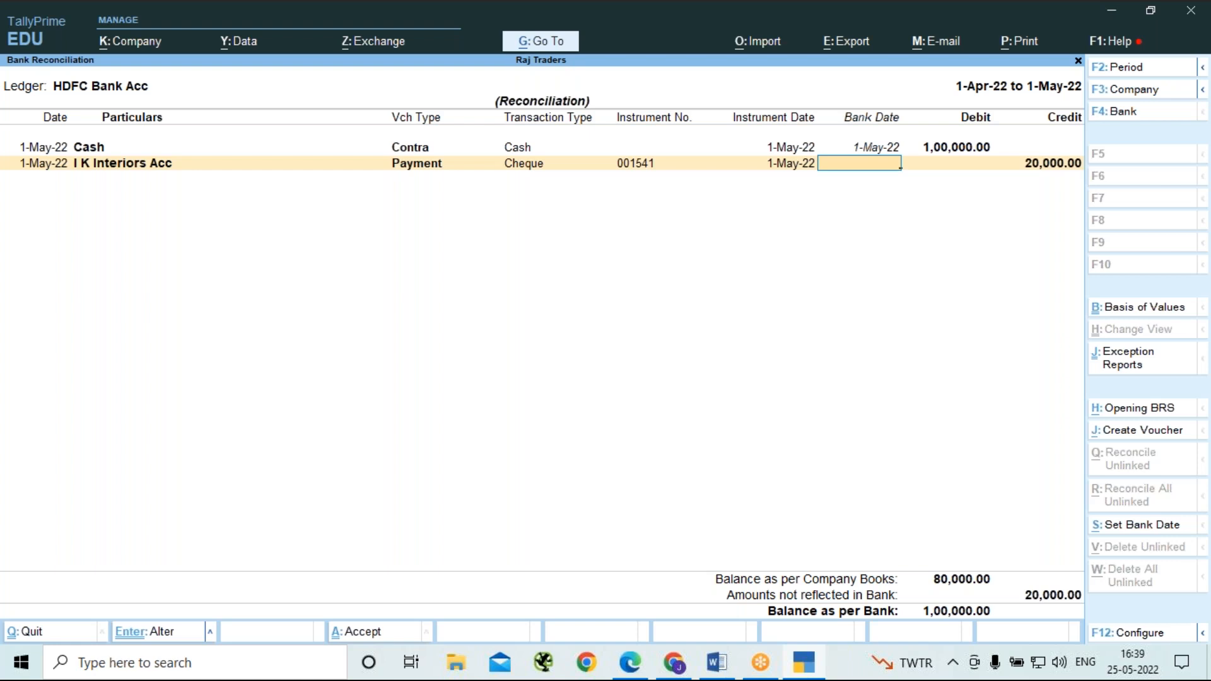
Set the I K Interiors Acc cheque payment's bank date to 2-May-22 and save the reconciliation.
{"action": "type", "text": "2-5"}
{"action": "key", "text": "Return"}
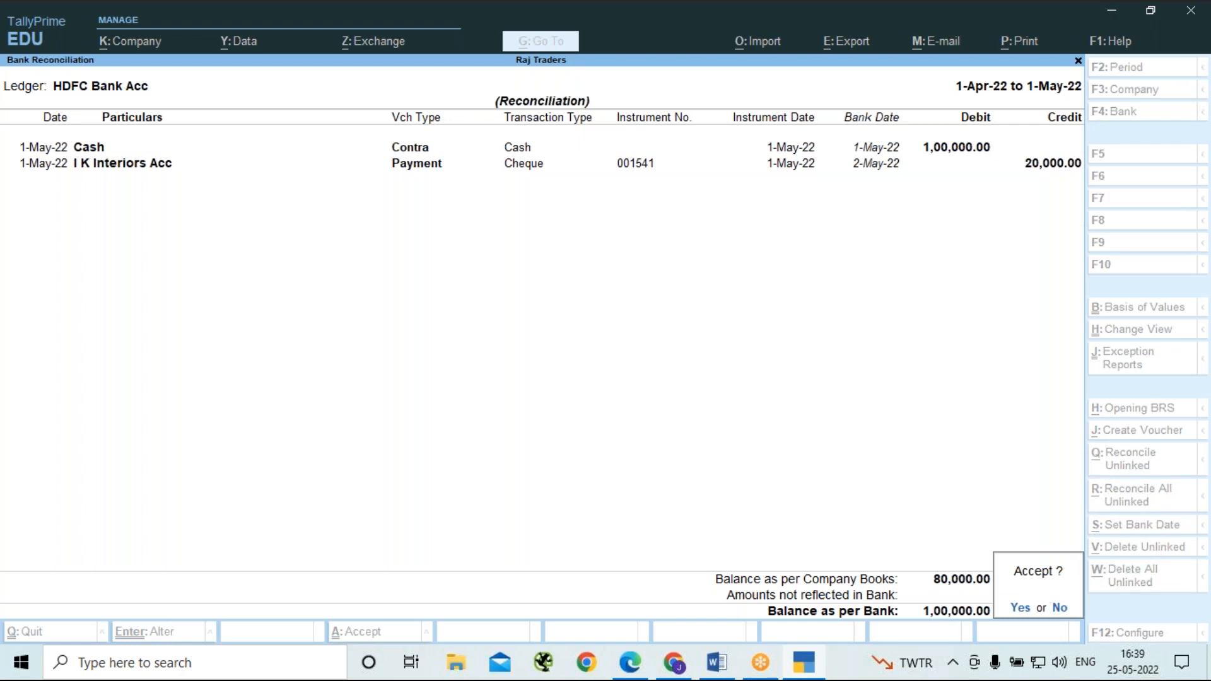
{"action": "key", "text": "n"}
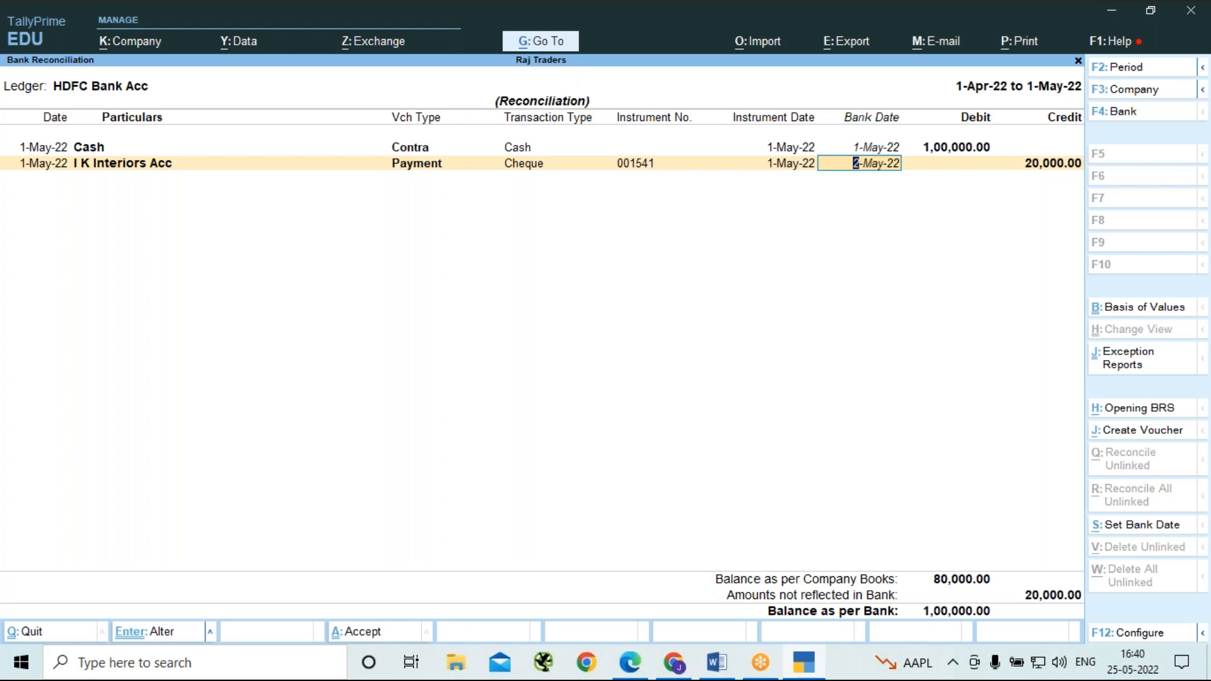
{"action": "key", "text": "Return"}
{"action": "key", "text": "Return"}
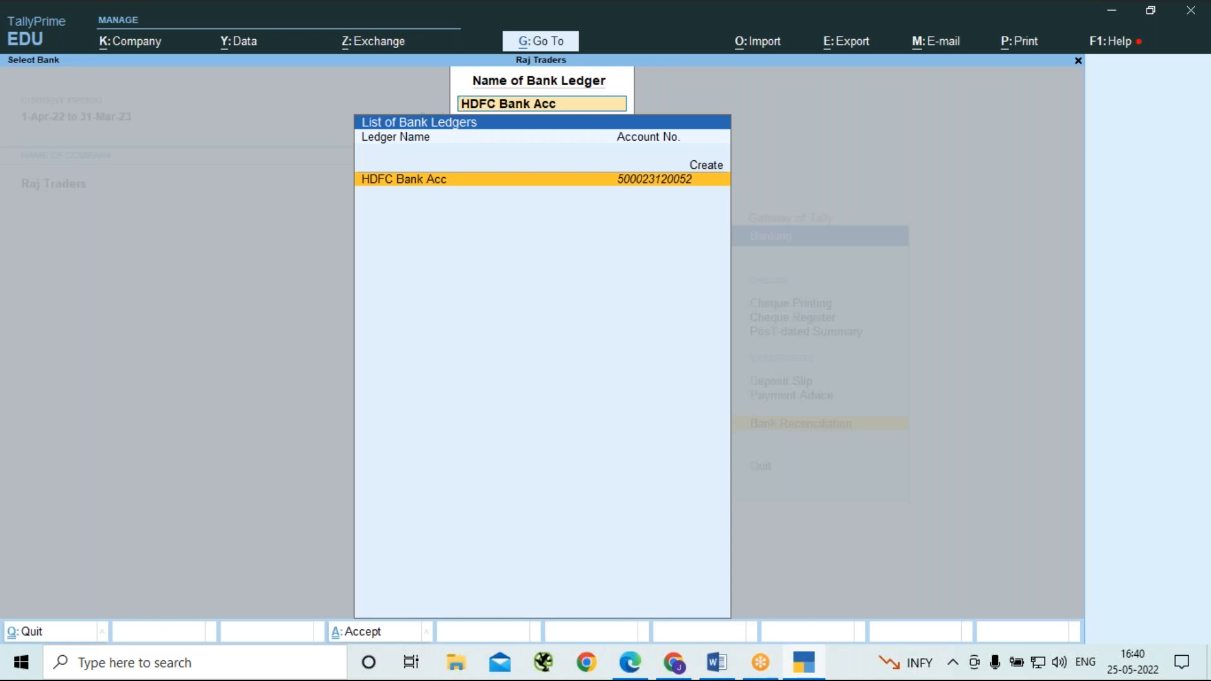
Reopen the HDFC Bank Acc reconciliation, examine the remaining I K Interiors Acc cheque entry, and leave without saving changes.
{"action": "key", "text": "Return"}
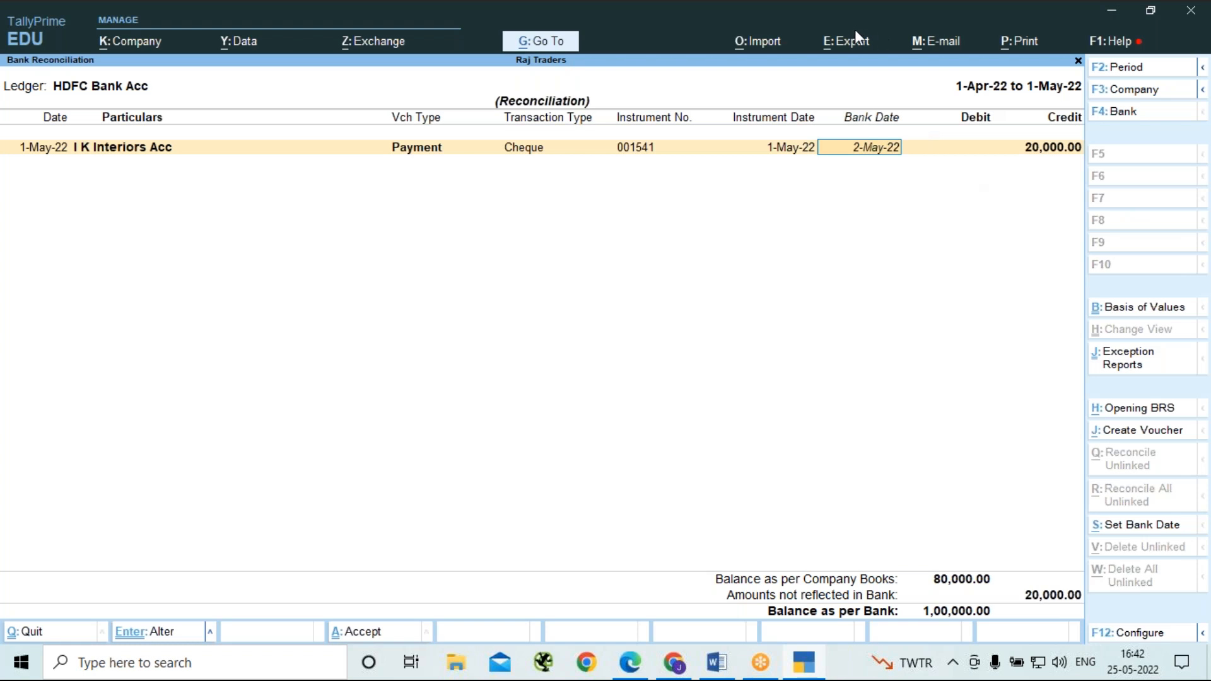
{"action": "key", "text": "Return"}
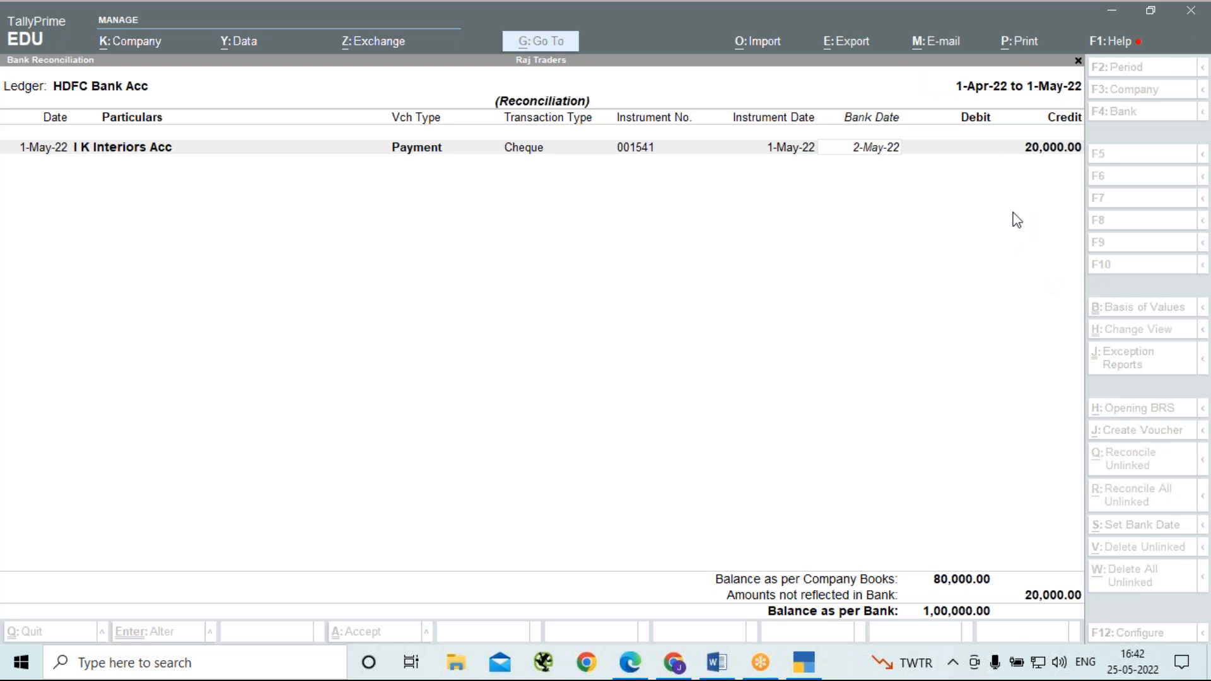
{"action": "left_click", "coordinate": [828, 311]}
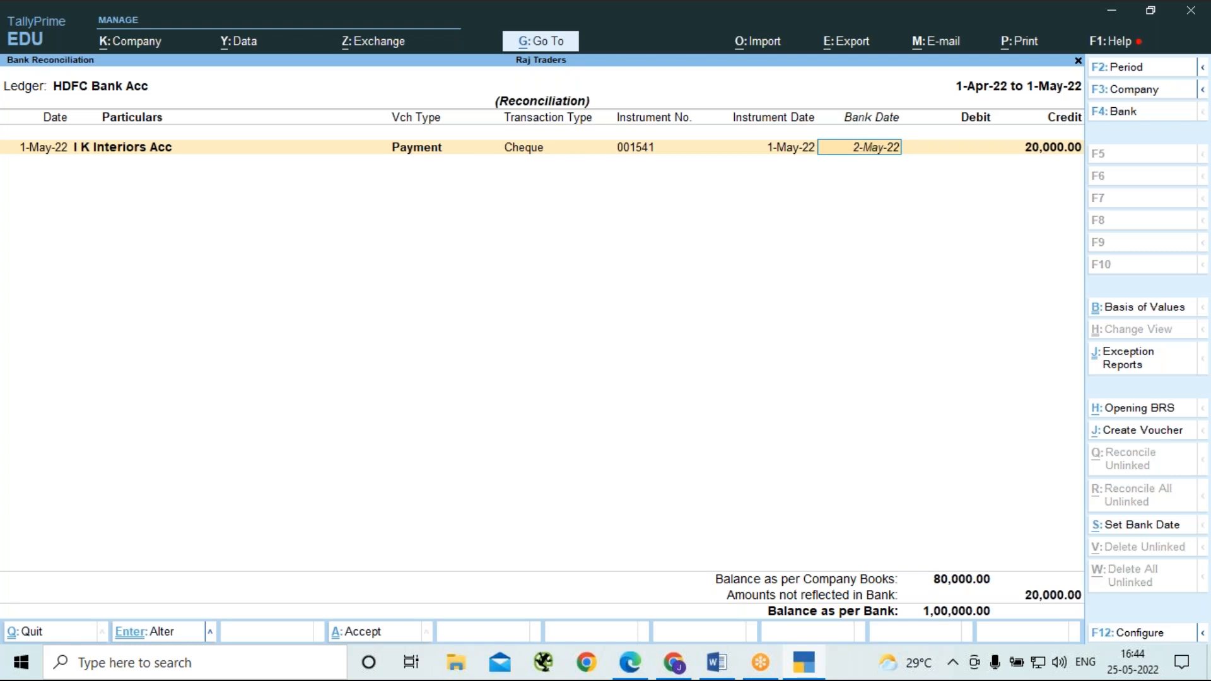
{"action": "key", "text": "BackSpace"}
{"action": "key", "text": "Escape"}
{"action": "key", "text": "y"}
{"action": "key", "text": "Escape"}
{"action": "key", "text": "Escape"}
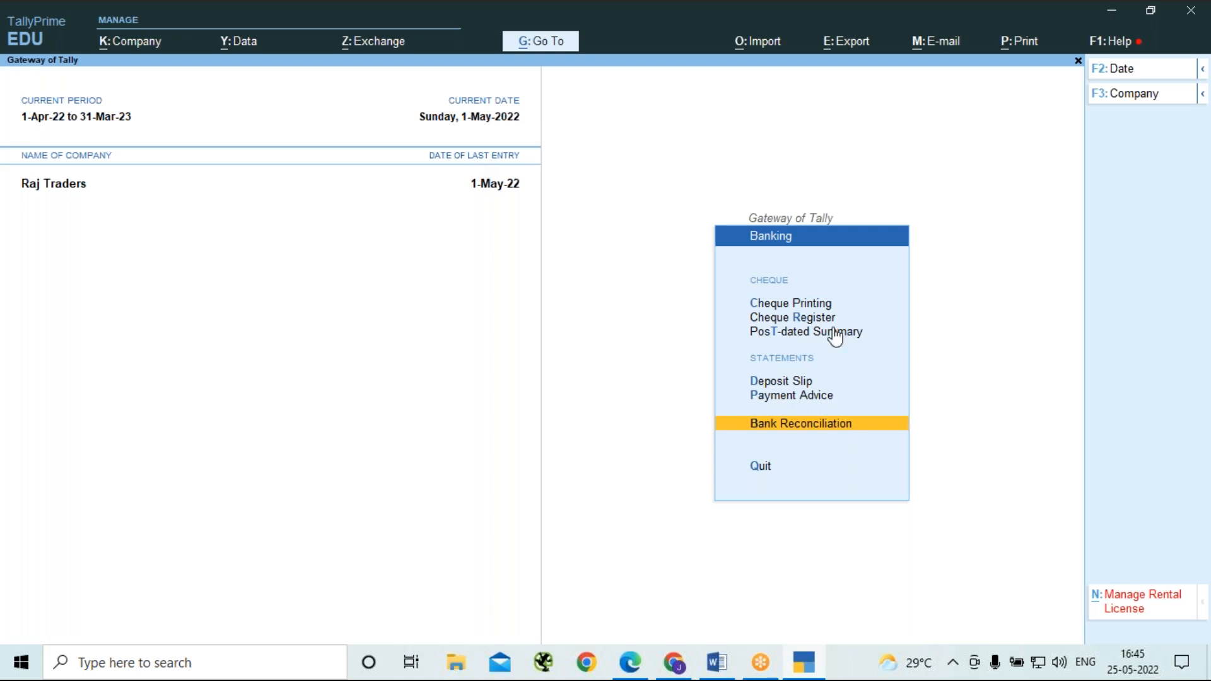
Open the bank reconciliation of HDFC Bank Acc.
{"action": "key", "text": "d"}
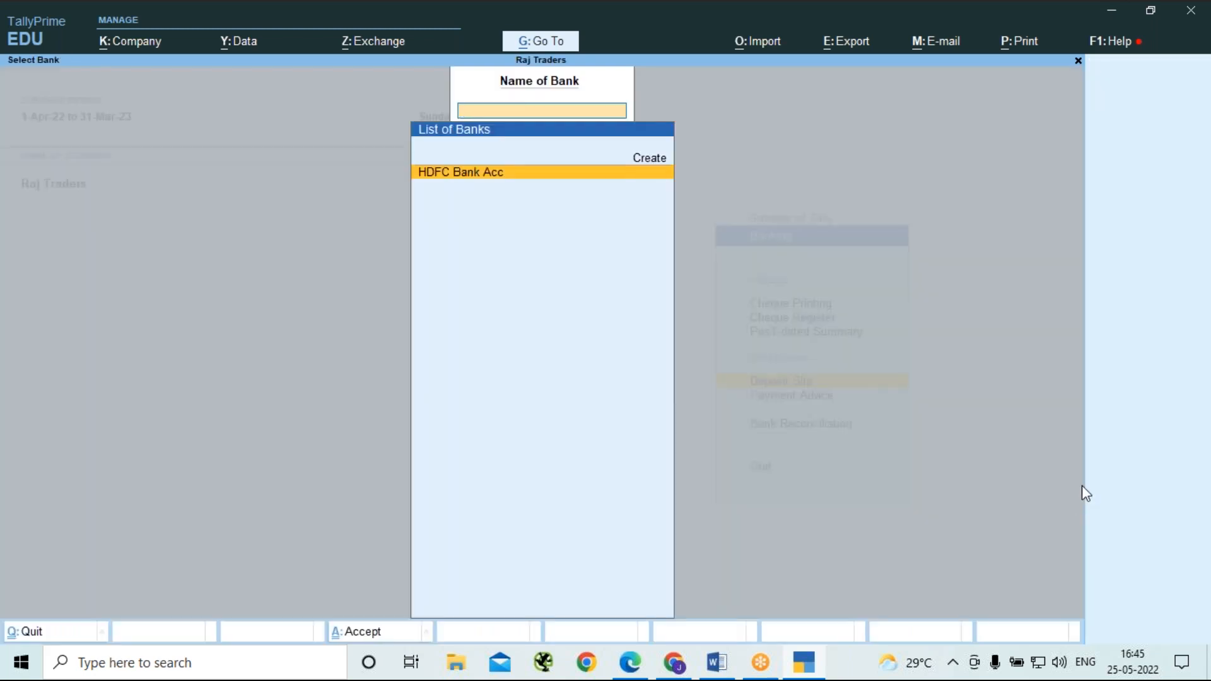
{"action": "key", "text": "Escape"}
{"action": "key", "text": "Down"}
{"action": "key", "text": "Down"}
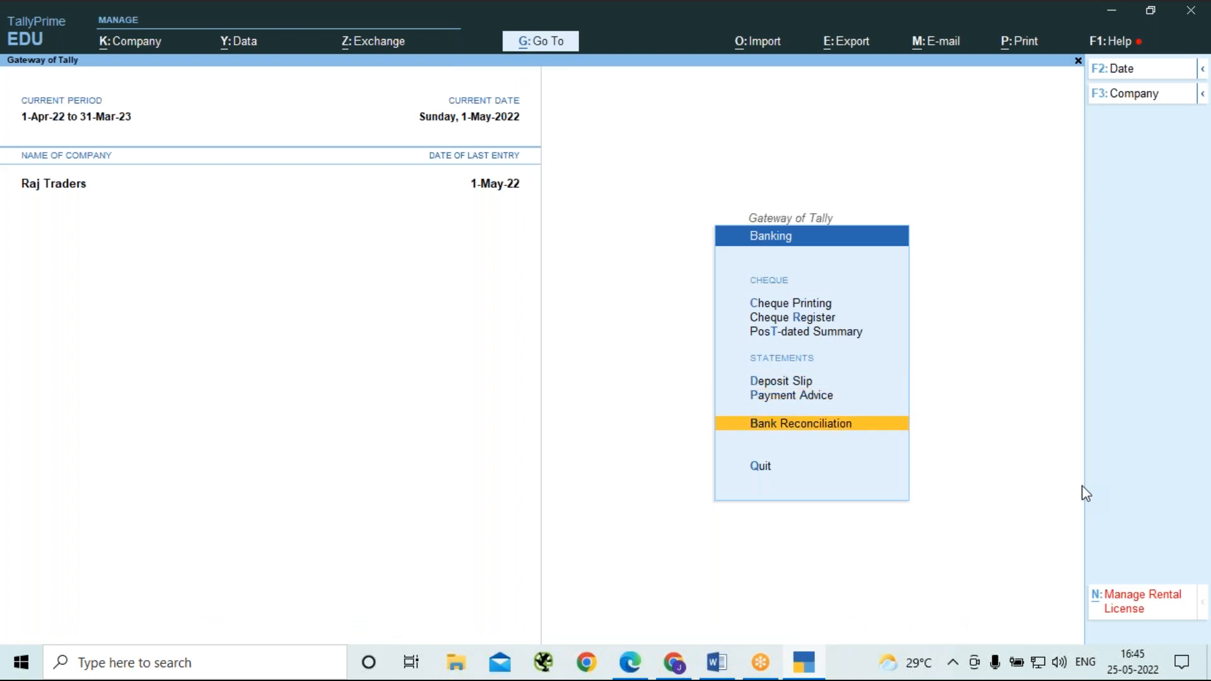
{"action": "key", "text": "Return"}
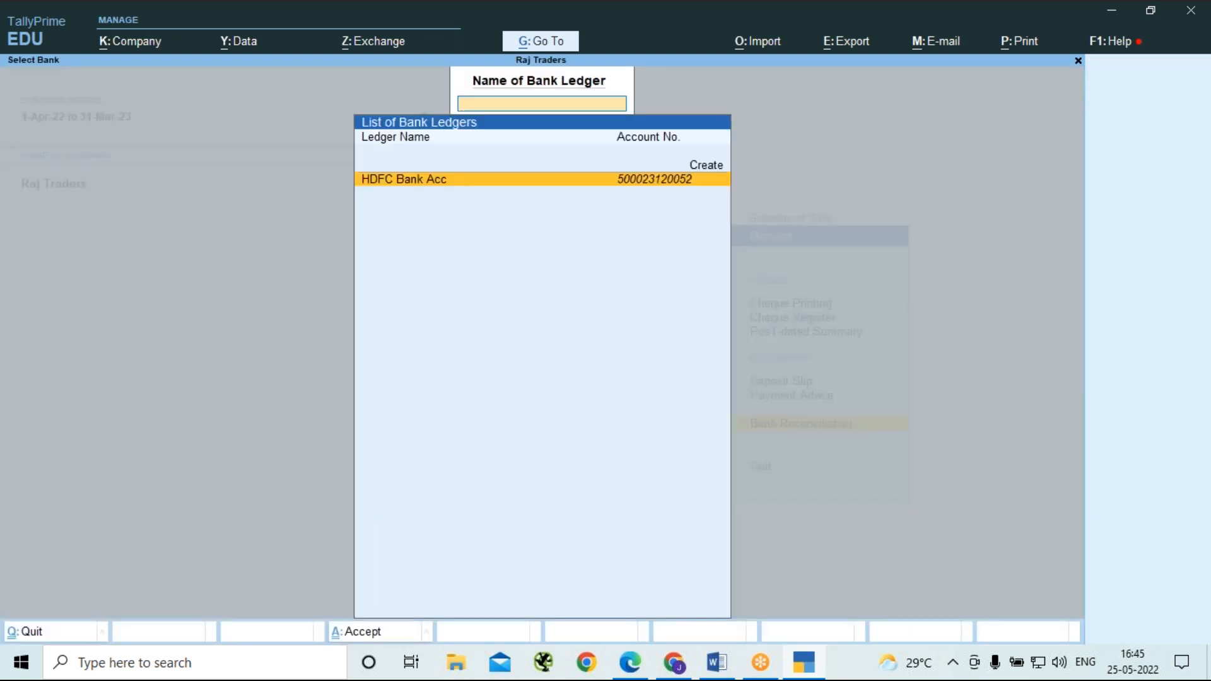
{"action": "key", "text": "Return"}
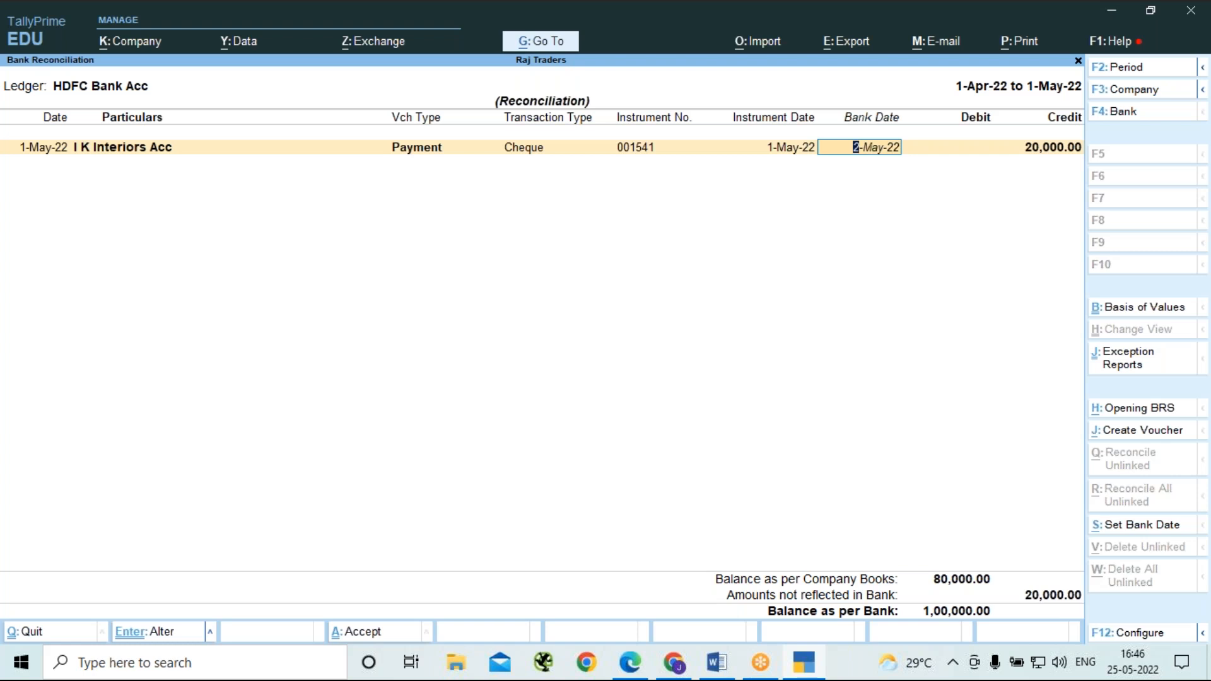
Change the HDFC Bank Acc reconciliation period to run from 1-5-2022 to 2-5-2022.
{"action": "key", "text": "alt"}
{"action": "key", "text": "alt+F2"}
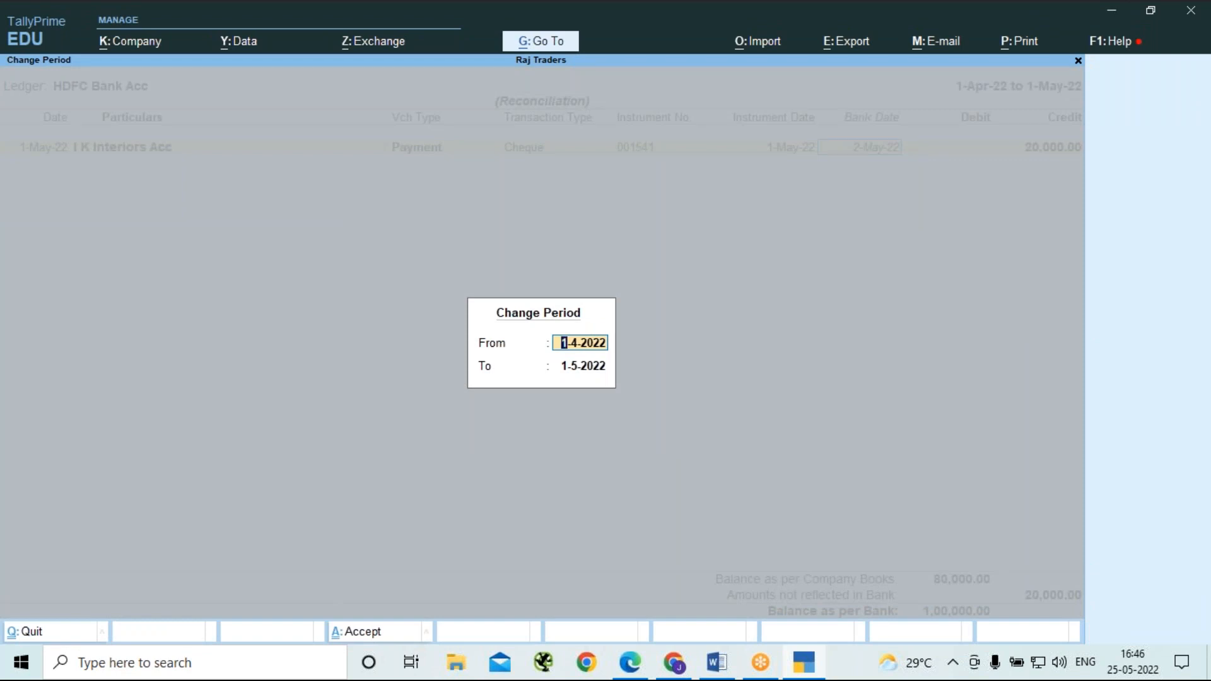
{"action": "type", "text": "1-5"}
{"action": "key", "text": "Return"}
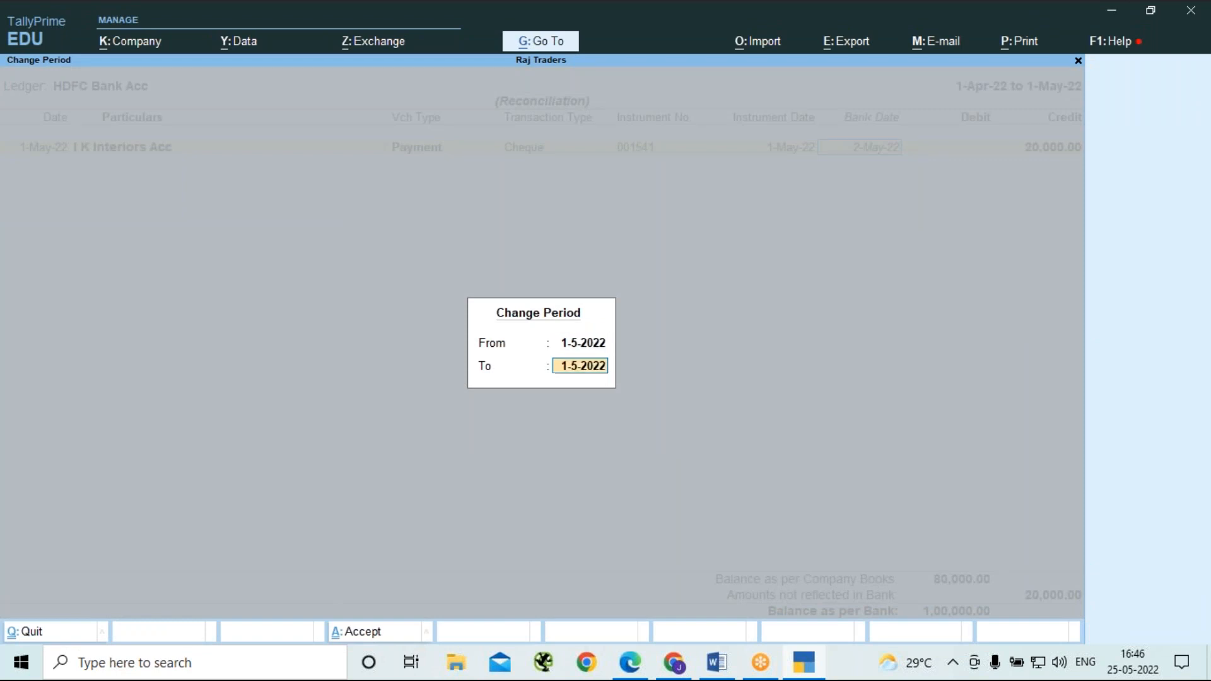
{"action": "type", "text": "2-5"}
{"action": "key", "text": "Return"}
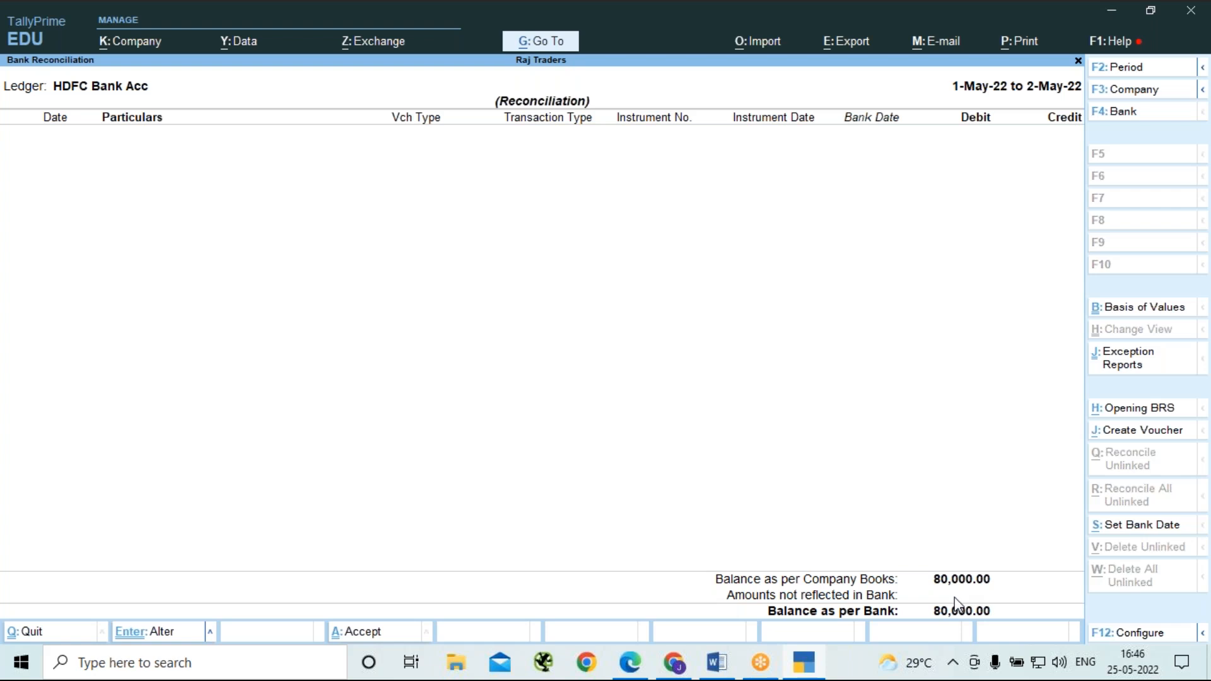
Reopen the HDFC Bank Acc reconciliation for its default period, examine the I K Interiors Acc entry, and return to the Gateway of Tally.
{"action": "key", "text": "Escape"}
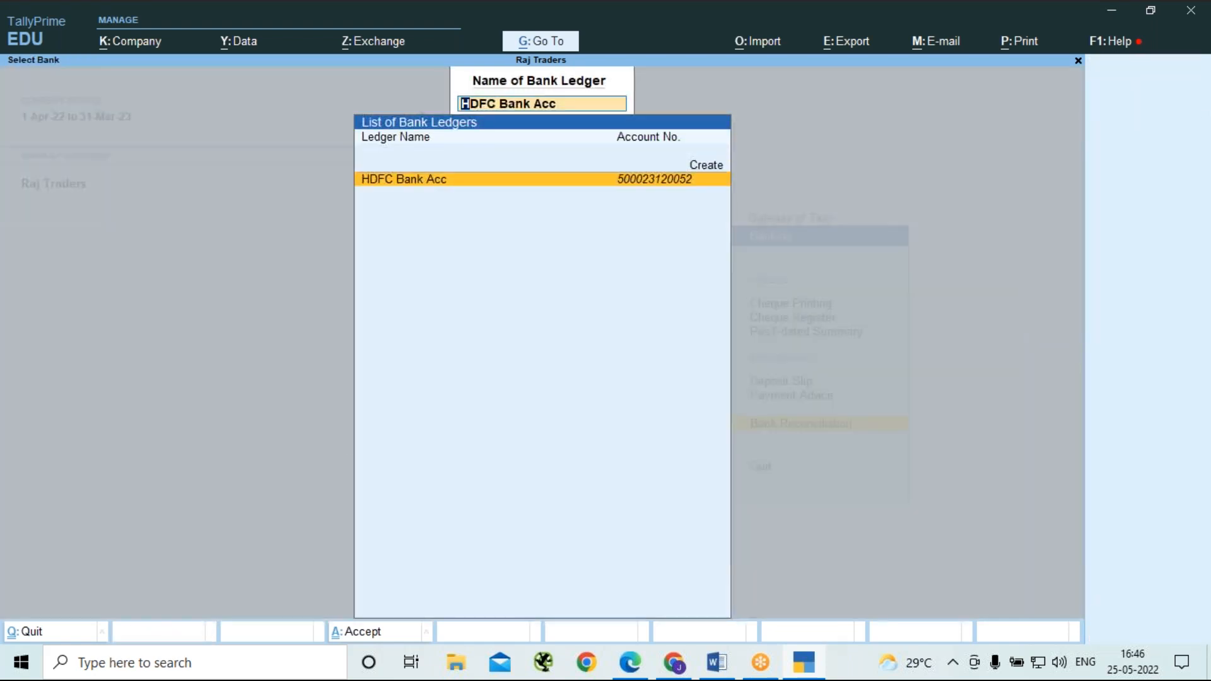
{"action": "key", "text": "Return"}
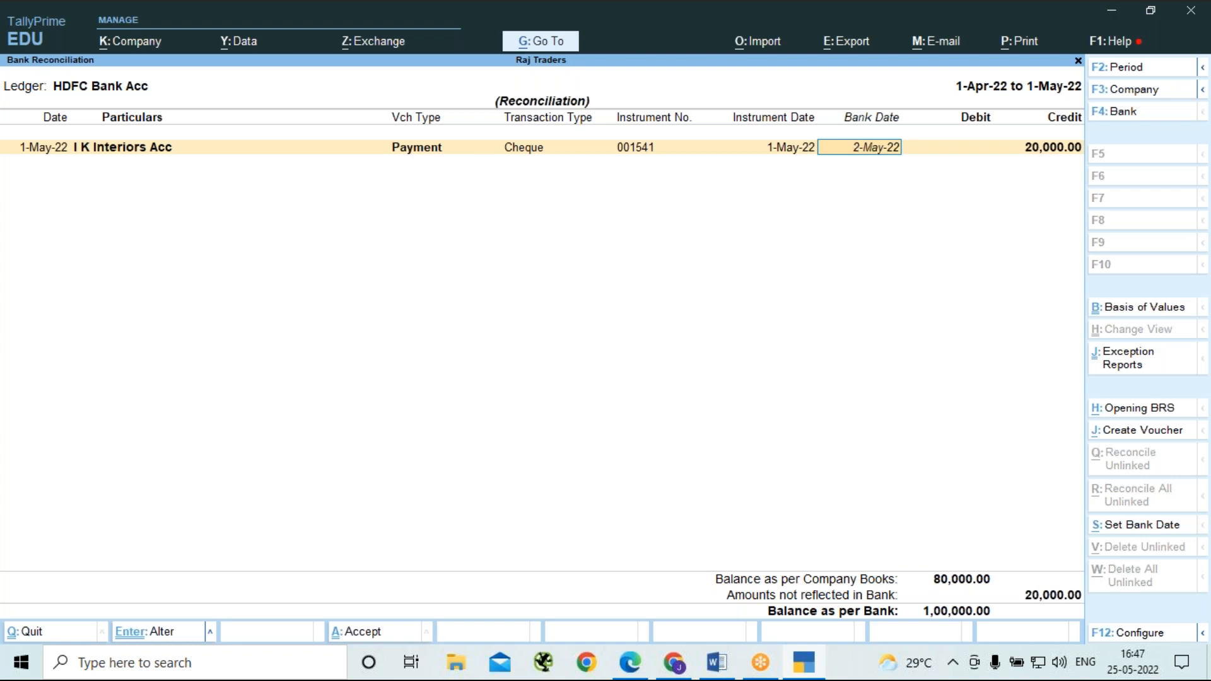
{"action": "key", "text": "BackSpace"}
{"action": "key", "text": "Escape"}
{"action": "key", "text": "Return"}
{"action": "key", "text": "Escape"}
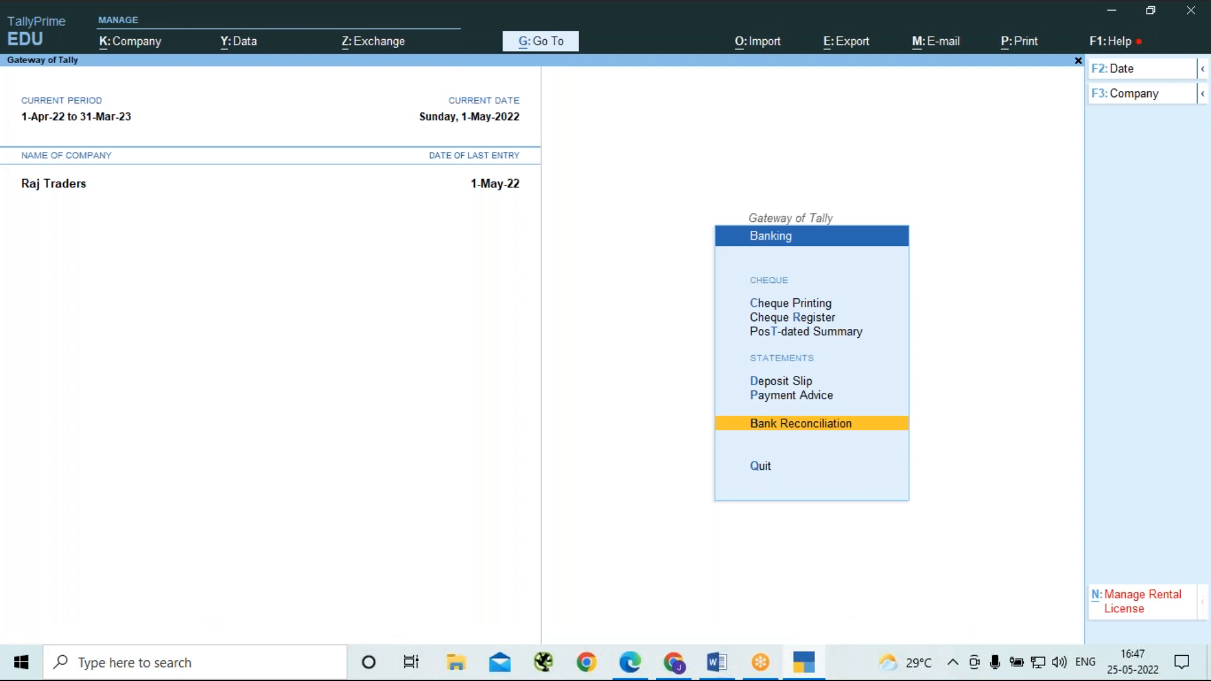
{"action": "key", "text": "Escape"}
{"action": "key", "text": "Escape"}
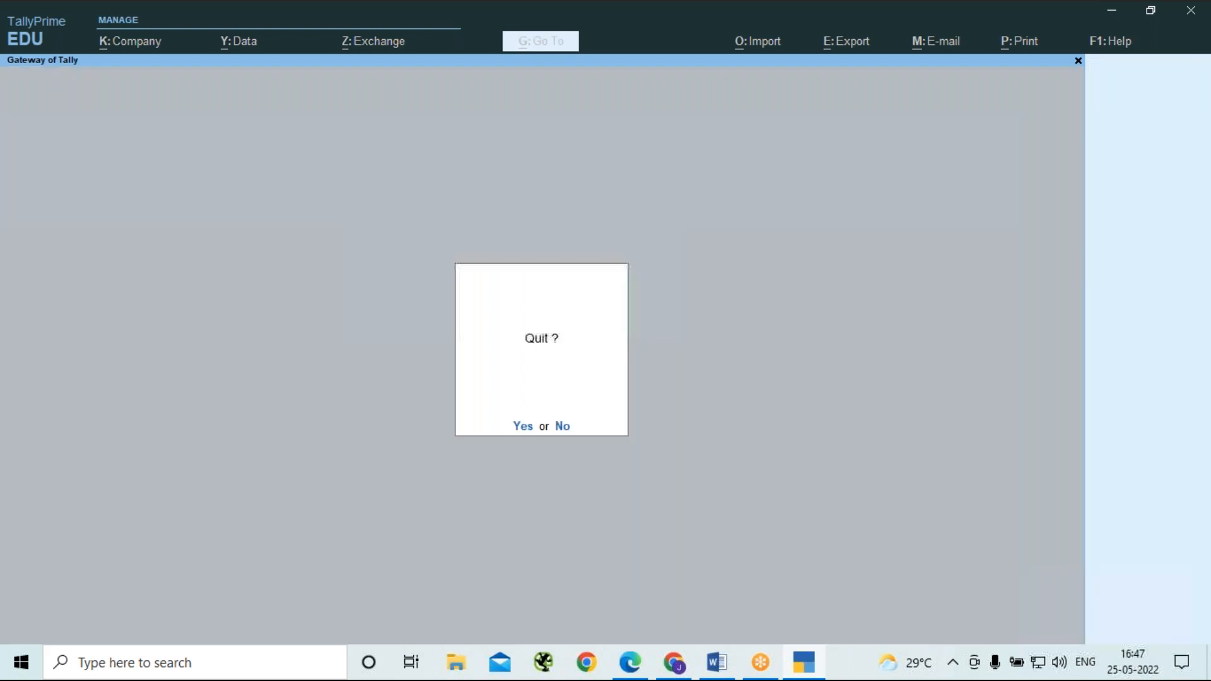
{"action": "key", "text": "n"}
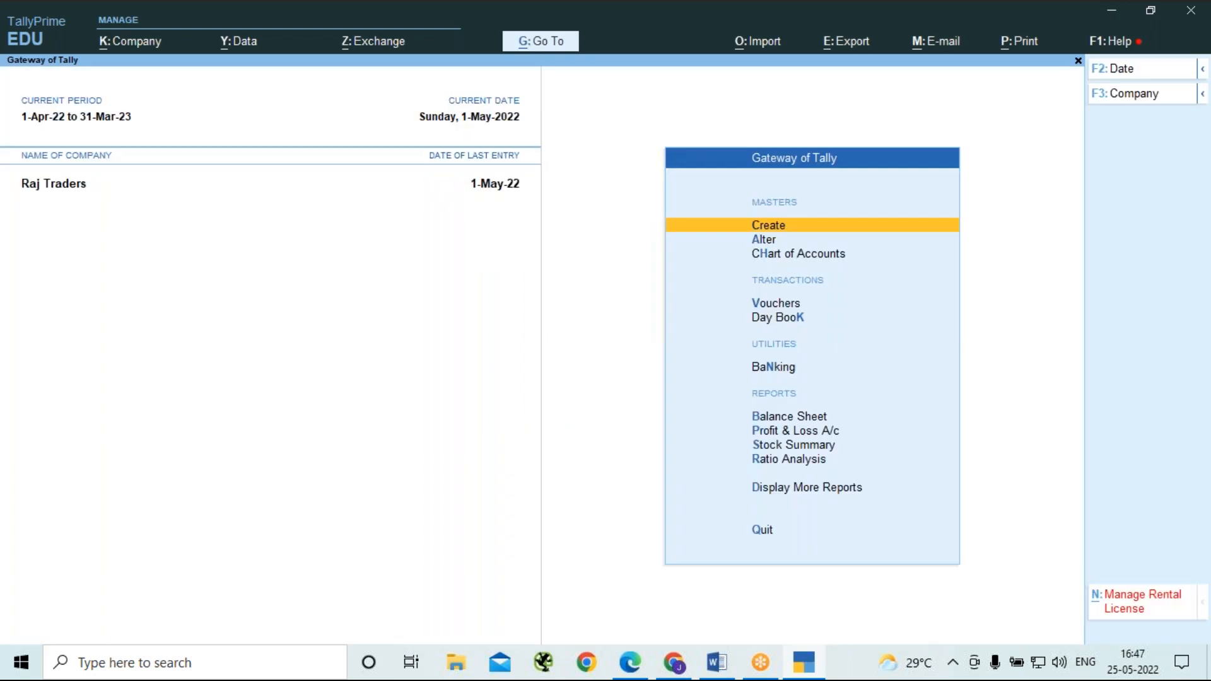
Start a payment voucher dated 2-5-2022.
{"action": "key", "text": "v"}
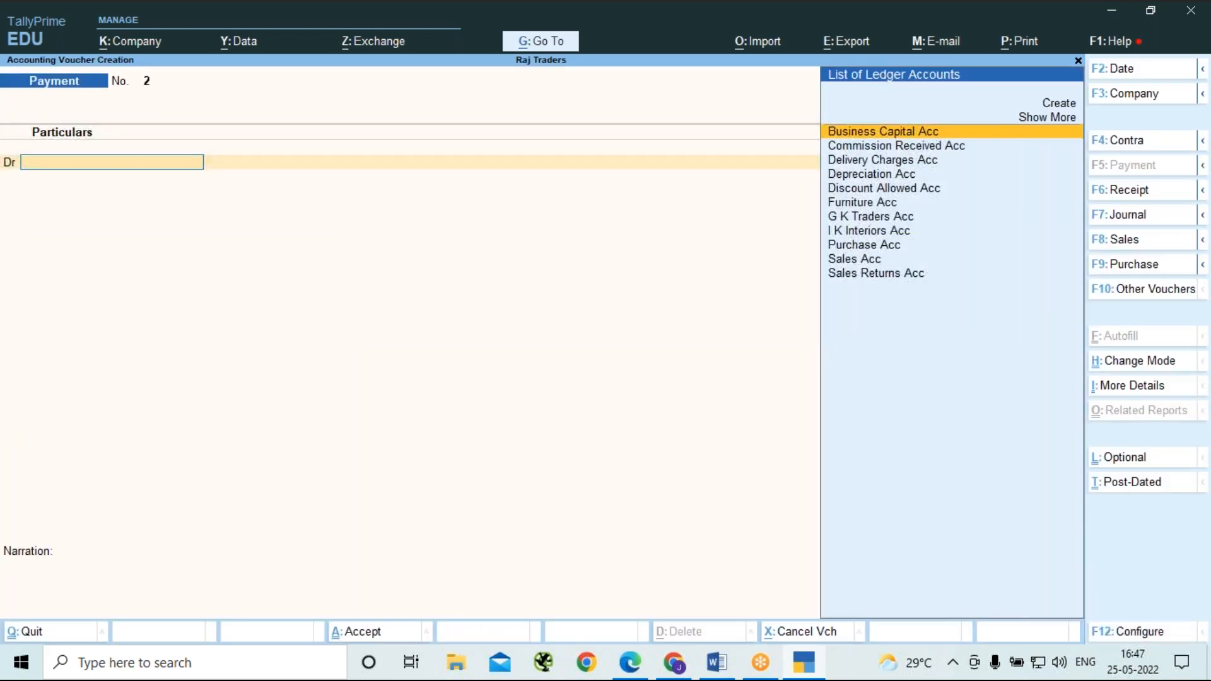
{"action": "key", "text": "F2"}
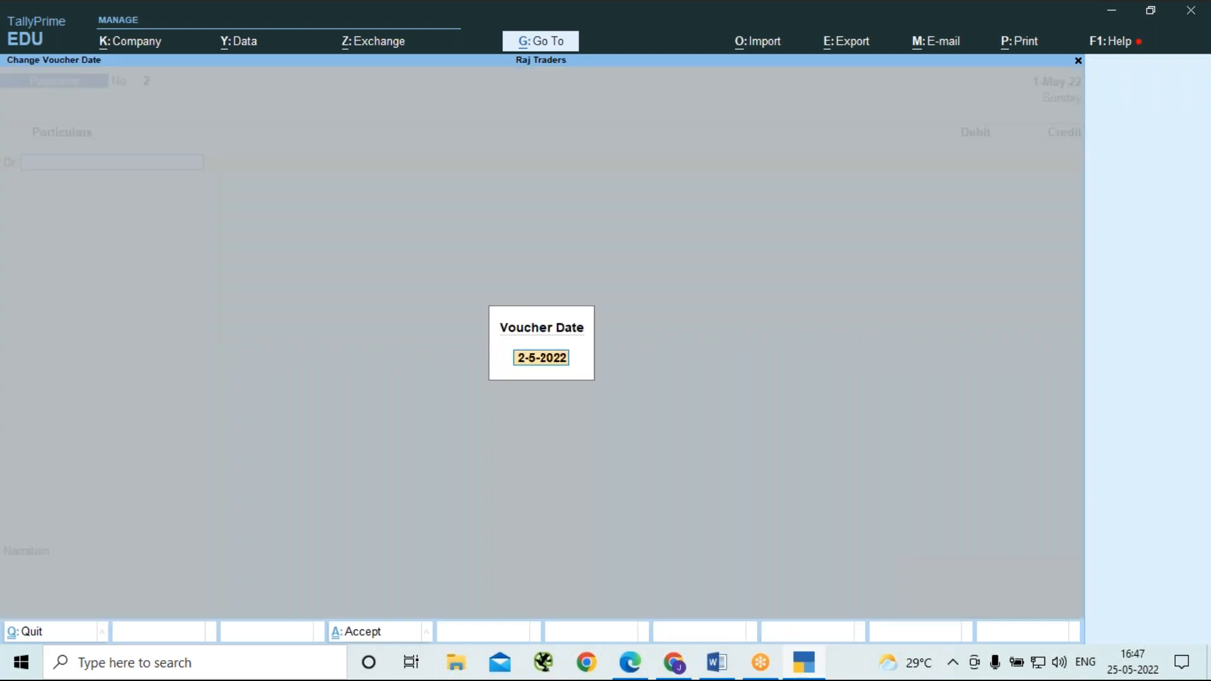
{"action": "key", "text": "Return"}
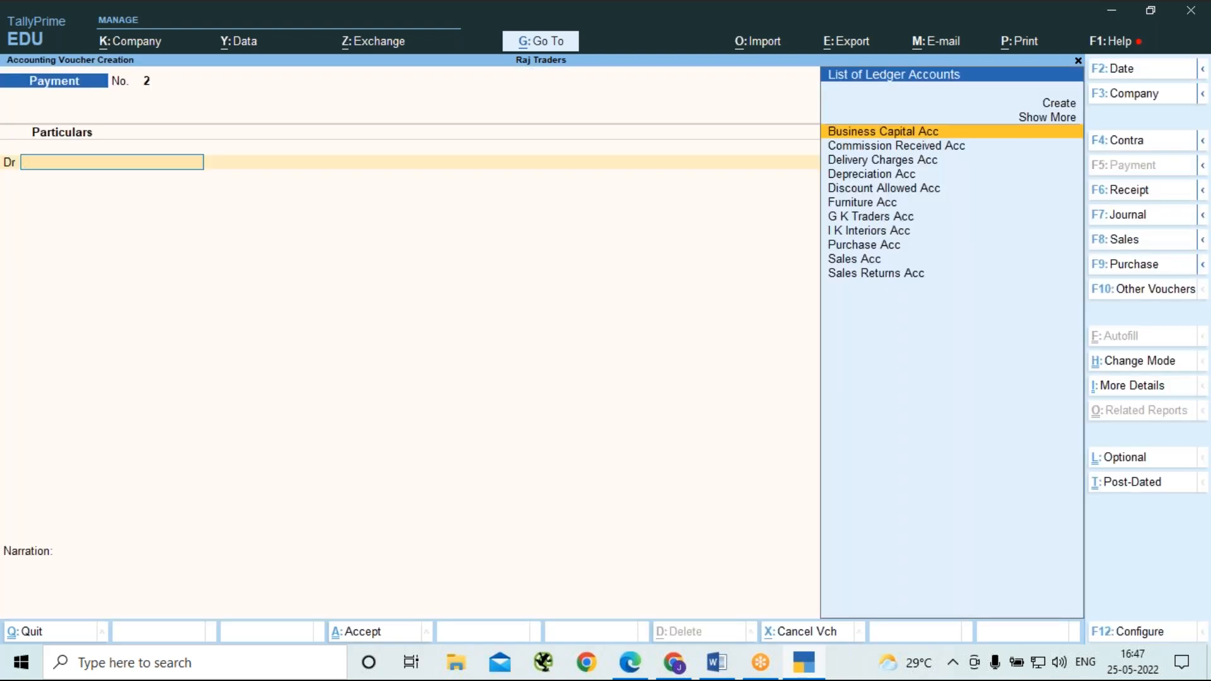
Create a ledger named Rent under Indirect Expenses as the voucher's debit account and save it.
{"action": "key", "text": "alt"}
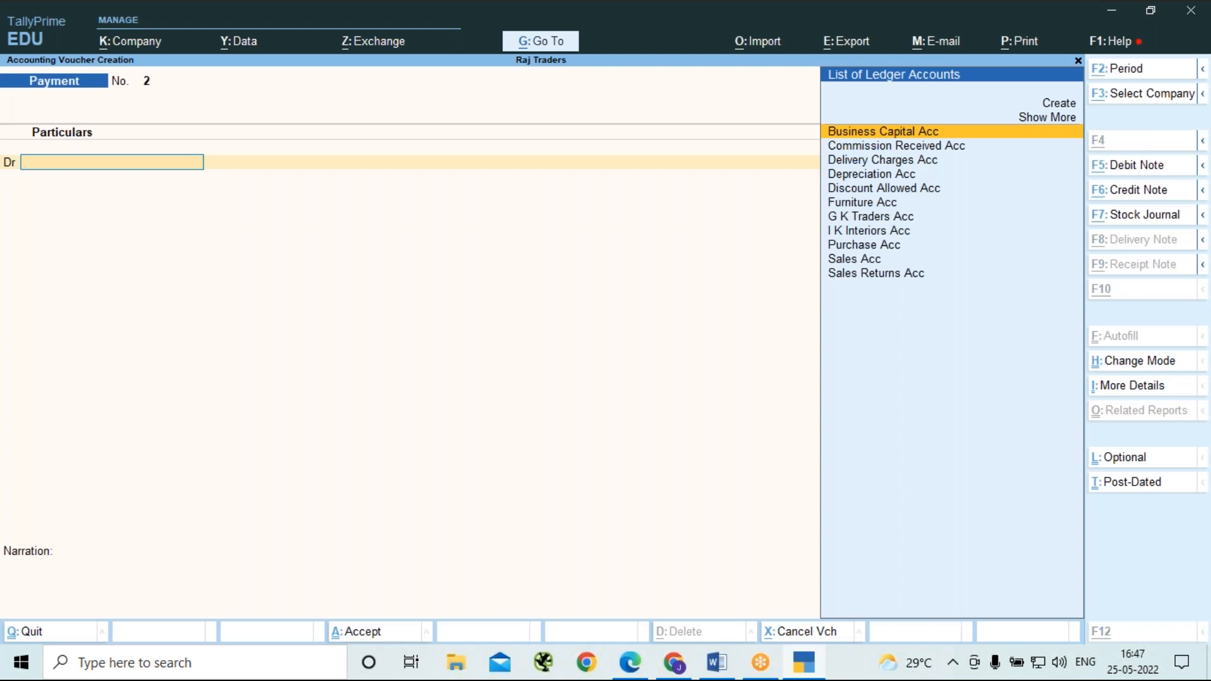
{"action": "key", "text": "alt+c"}
{"action": "type", "text": "Rent"}
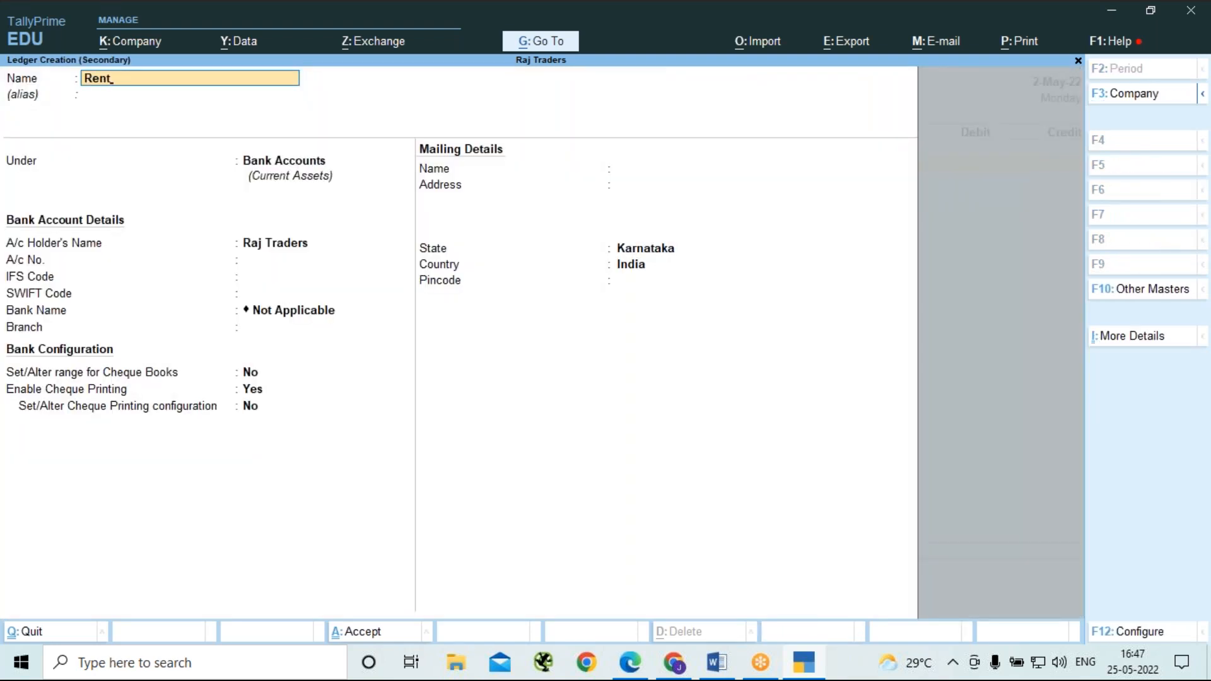
{"action": "key", "text": "Return"}
{"action": "key", "text": "Return"}
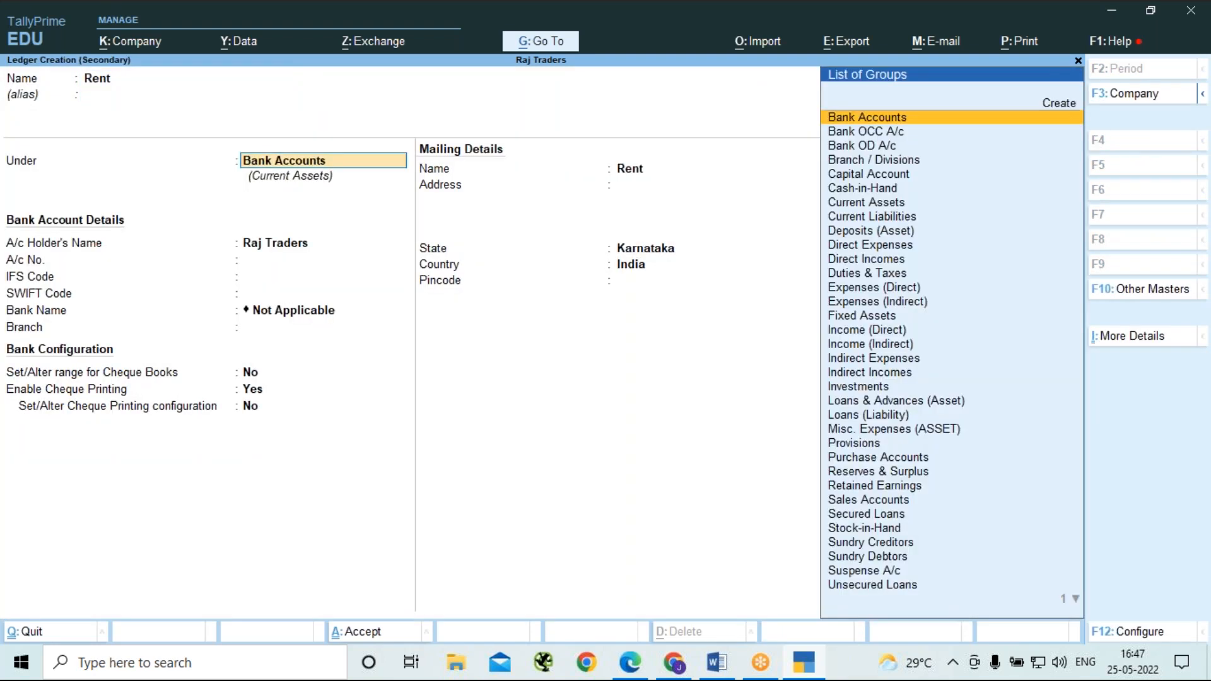
{"action": "type", "text": "i"}
{"action": "key", "text": "Up"}
{"action": "key", "text": "Up"}
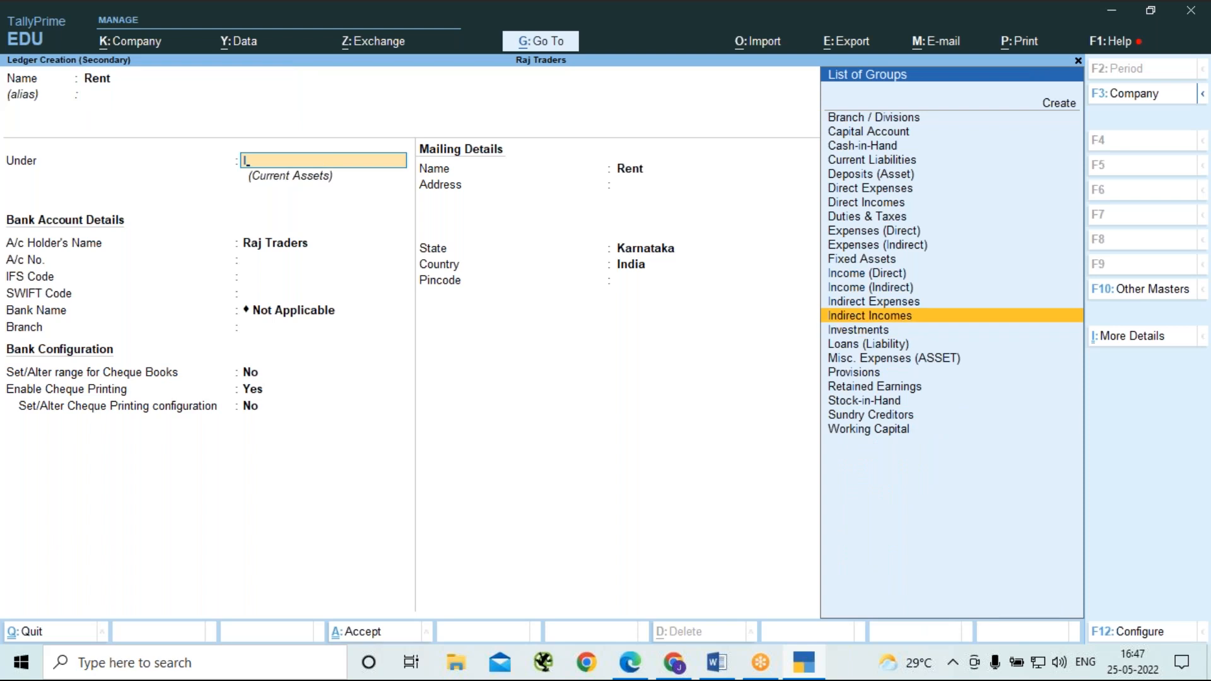
{"action": "key", "text": "Up"}
{"action": "key", "text": "Return"}
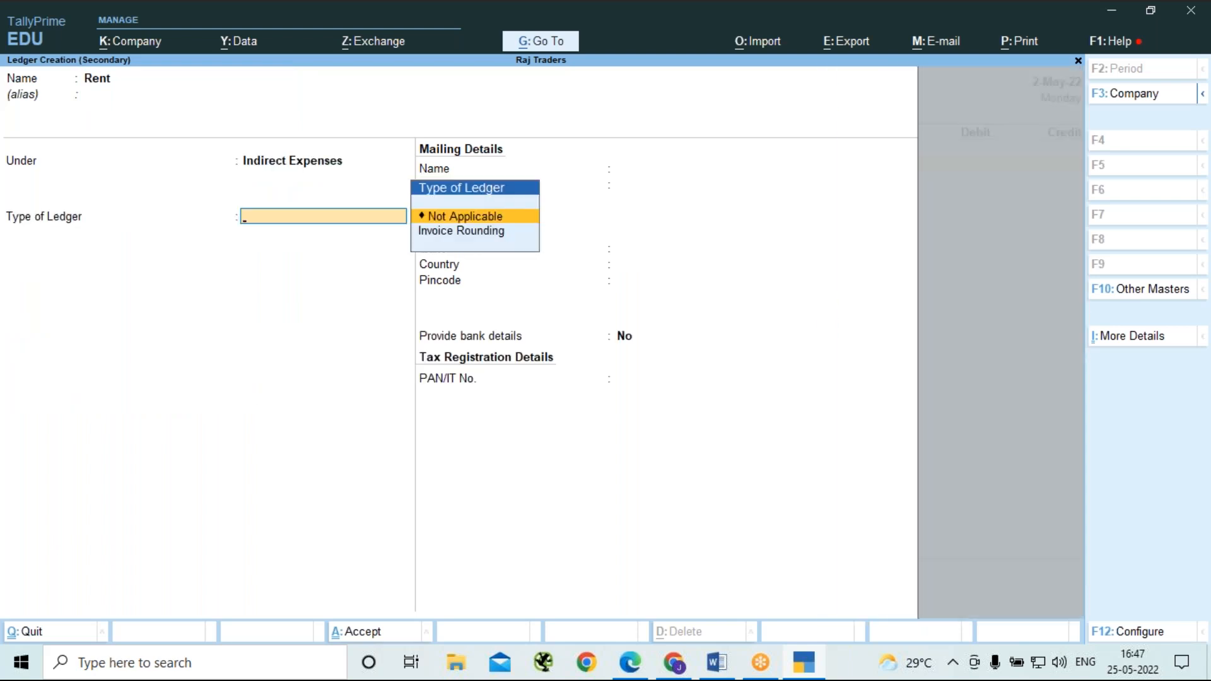
{"action": "key", "text": "ctrl+a"}
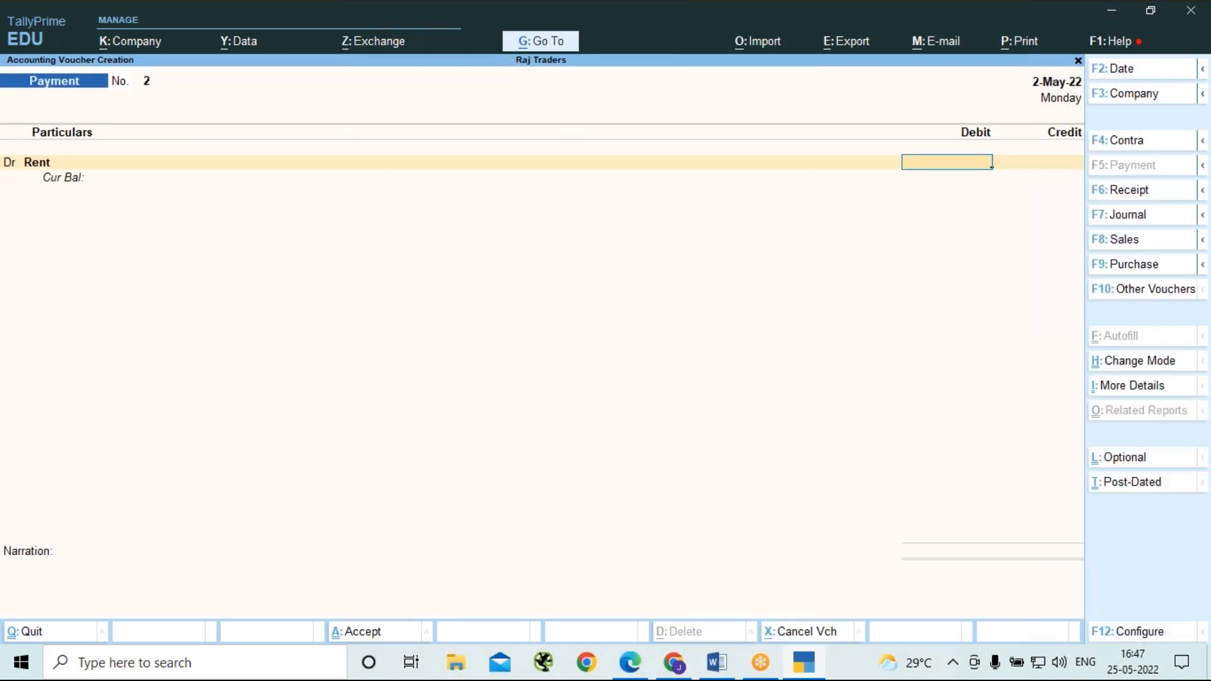
Debit Rent with 1000, credit Cash with the same amount, save the payment voucher, and leave voucher entry.
{"action": "type", "text": "1000"}
{"action": "key", "text": "Return"}
{"action": "key", "text": "Return"}
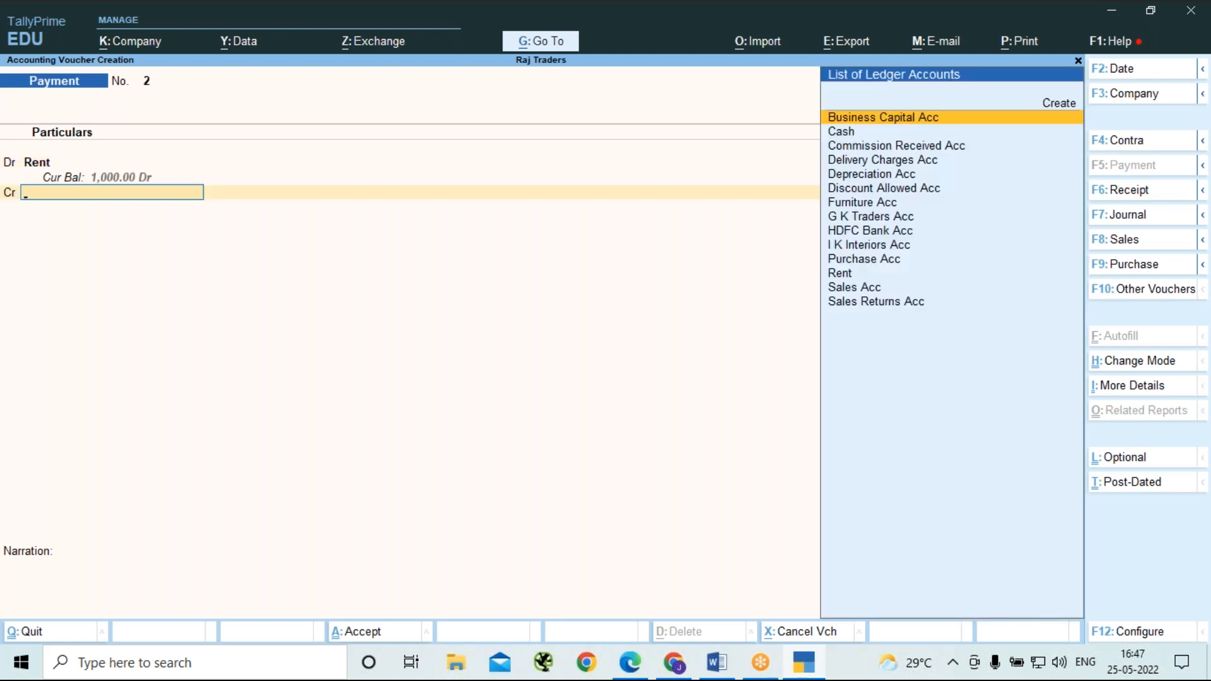
{"action": "key", "text": "Down"}
{"action": "key", "text": "Return"}
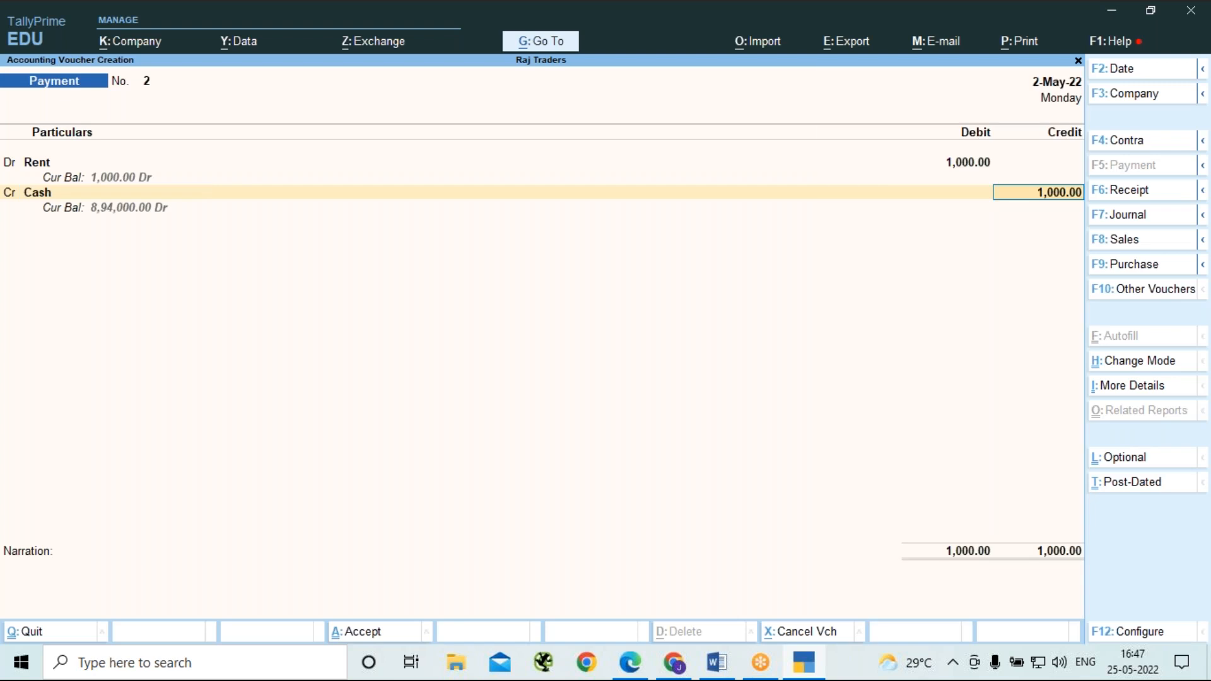
{"action": "key", "text": "Return"}
{"action": "key", "text": "Return"}
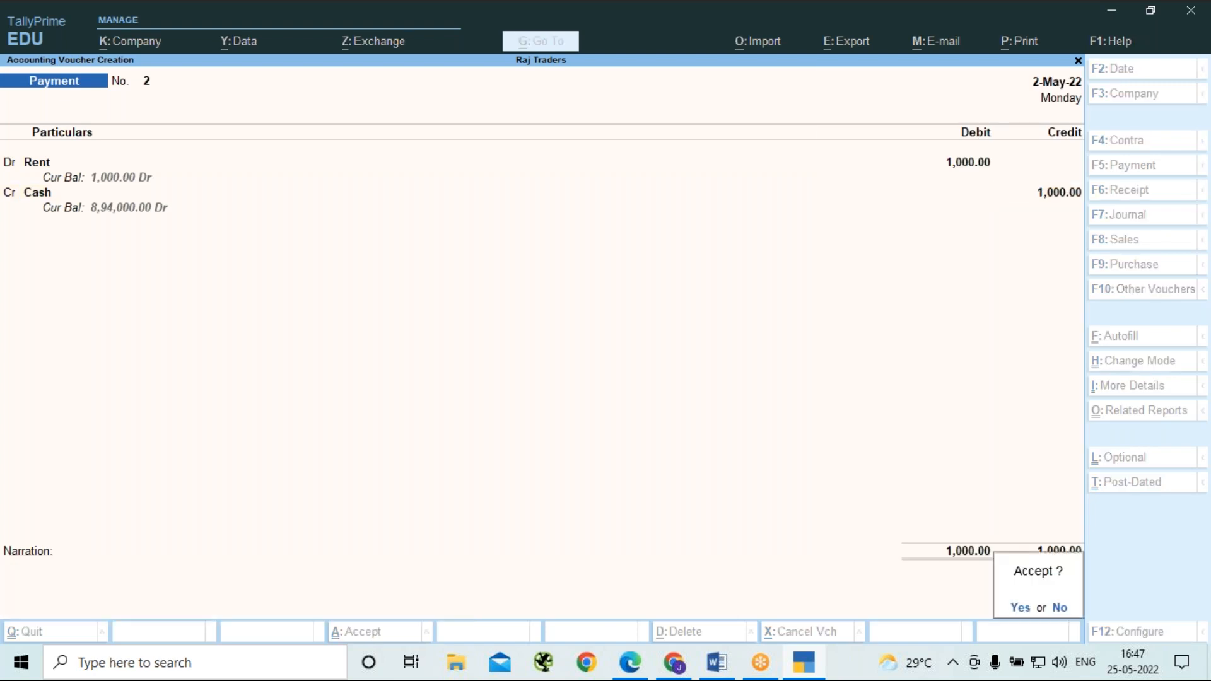
{"action": "key", "text": "Return"}
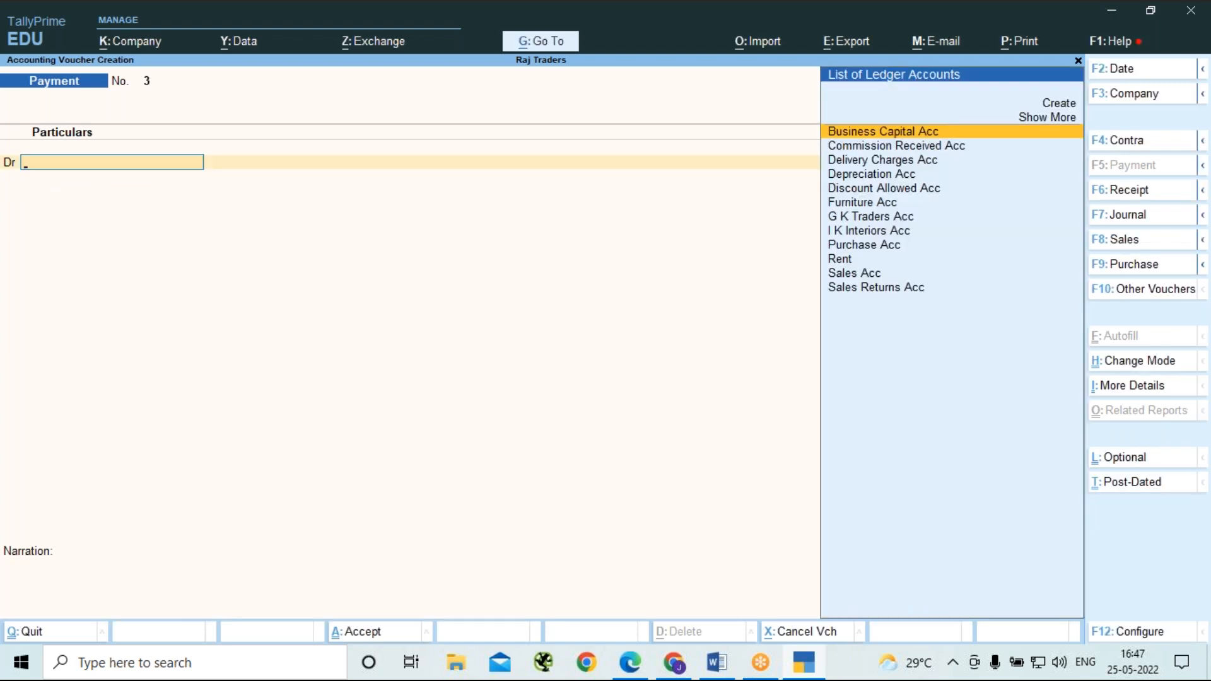
{"action": "key", "text": "Escape"}
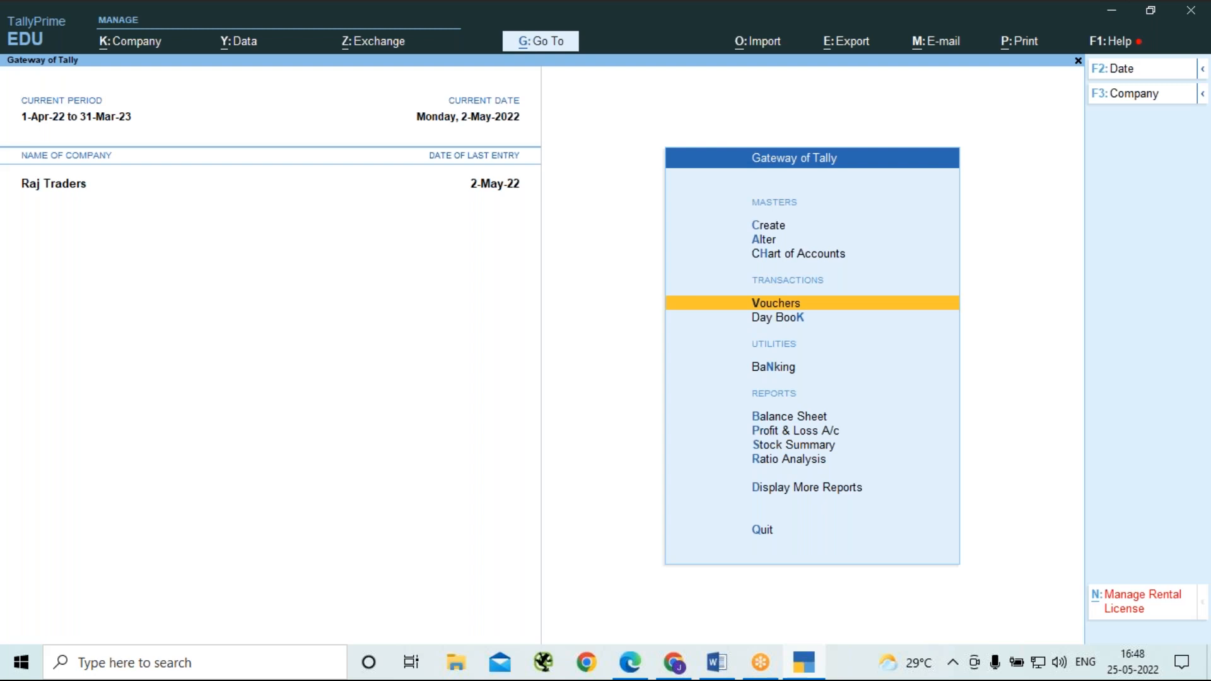
Open the HDFC Bank Acc reconciliation, compare the company book balance with the bank balance, and return to the Gateway of Tally.
{"action": "key", "text": "n"}
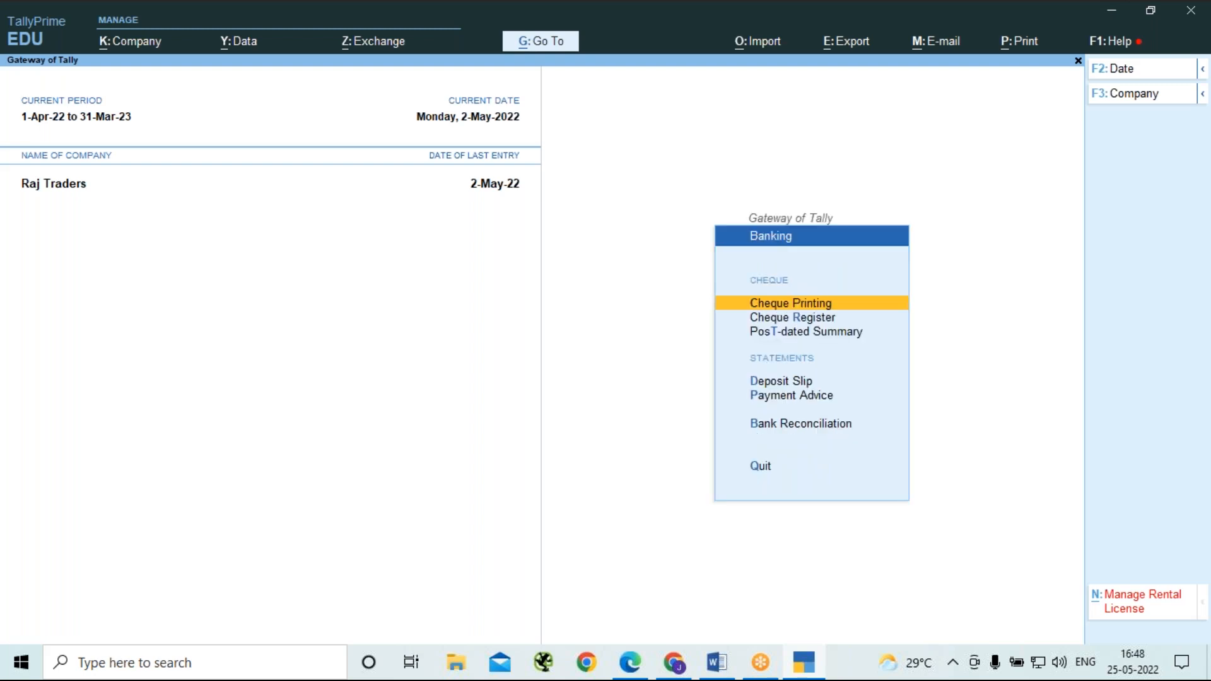
{"action": "key", "text": "b"}
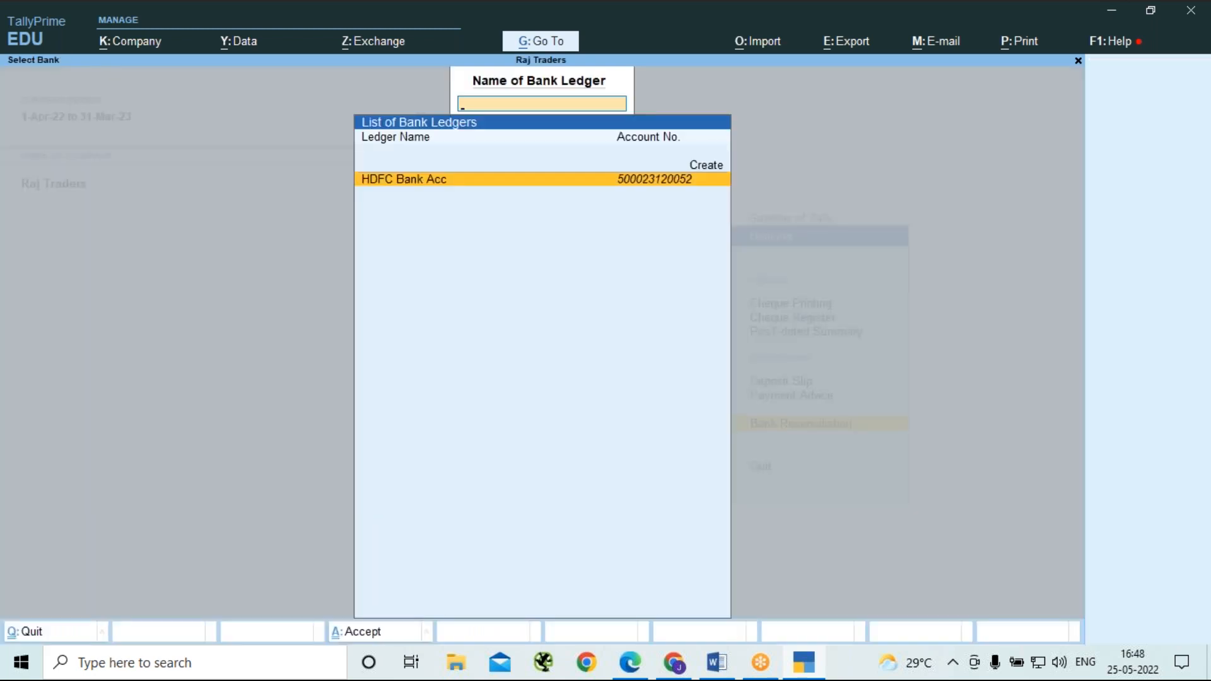
{"action": "key", "text": "Return"}
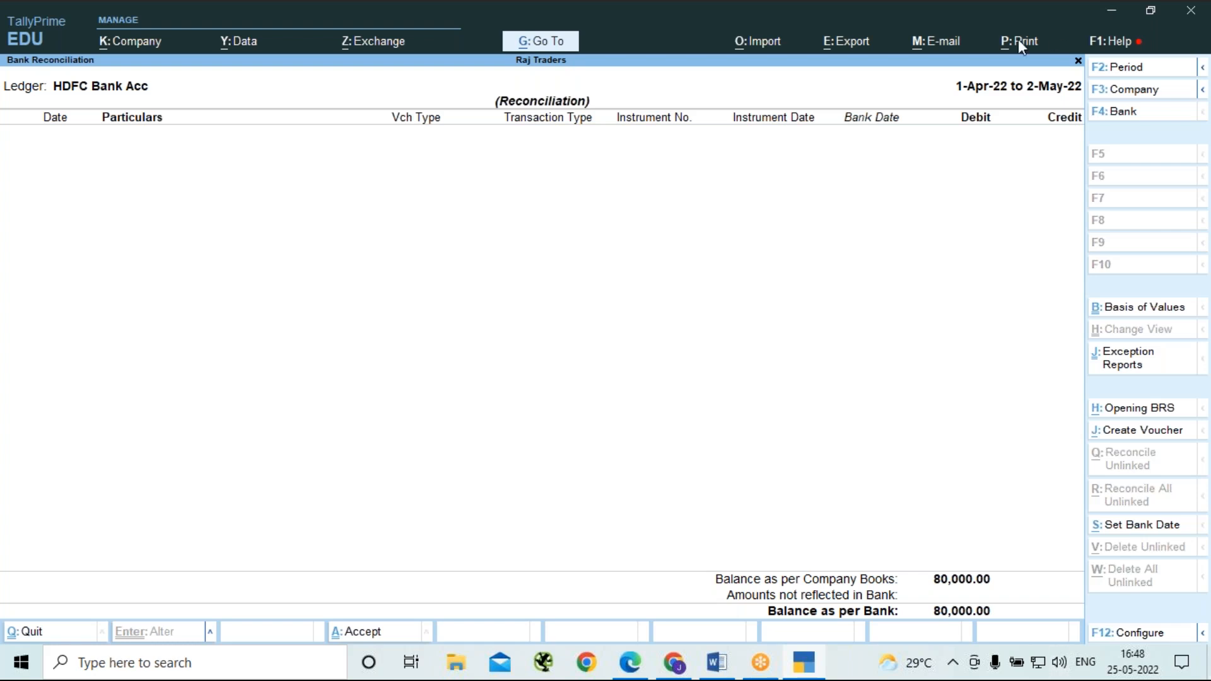
{"action": "left_click", "coordinate": [861, 31]}
{"action": "key", "text": "Escape"}
{"action": "key", "text": "Escape"}
{"action": "key", "text": "Escape"}
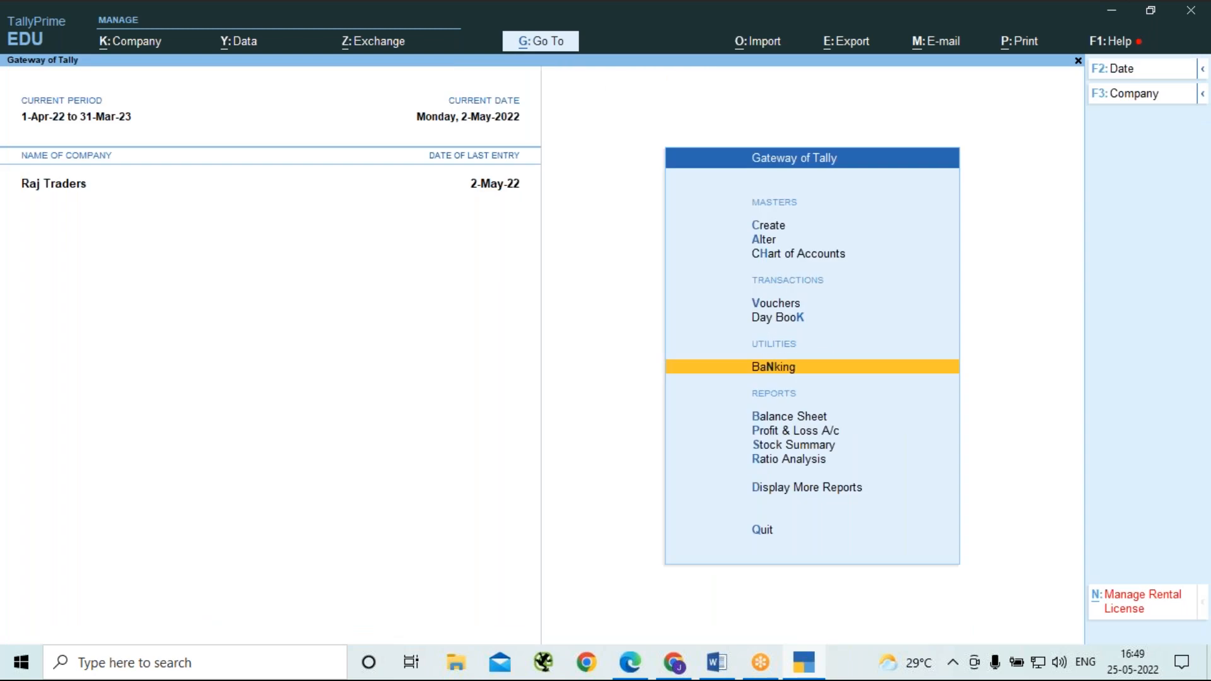
Start another payment voucher and choose I K Interiors Acc as the debit ledger.
{"action": "key", "text": "v"}
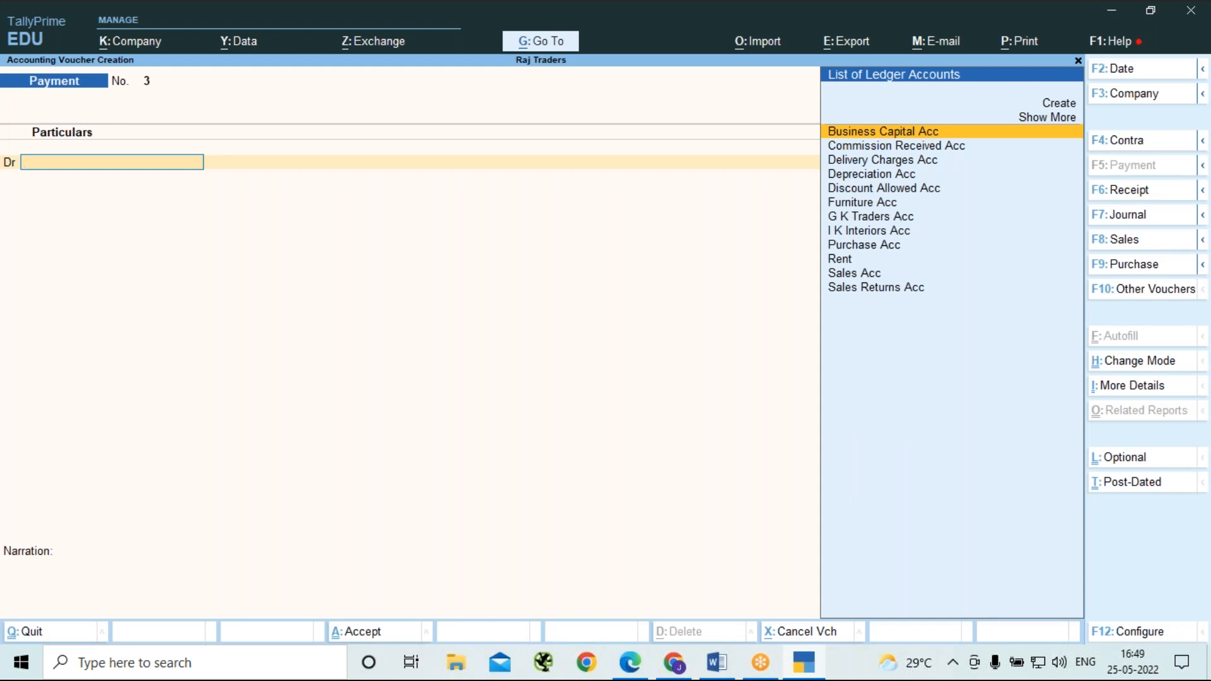
{"action": "key", "text": "Down"}
{"action": "key", "text": "Down"}
{"action": "key", "text": "Down"}
{"action": "key", "text": "Down"}
{"action": "key", "text": "Down"}
{"action": "key", "text": "Down"}
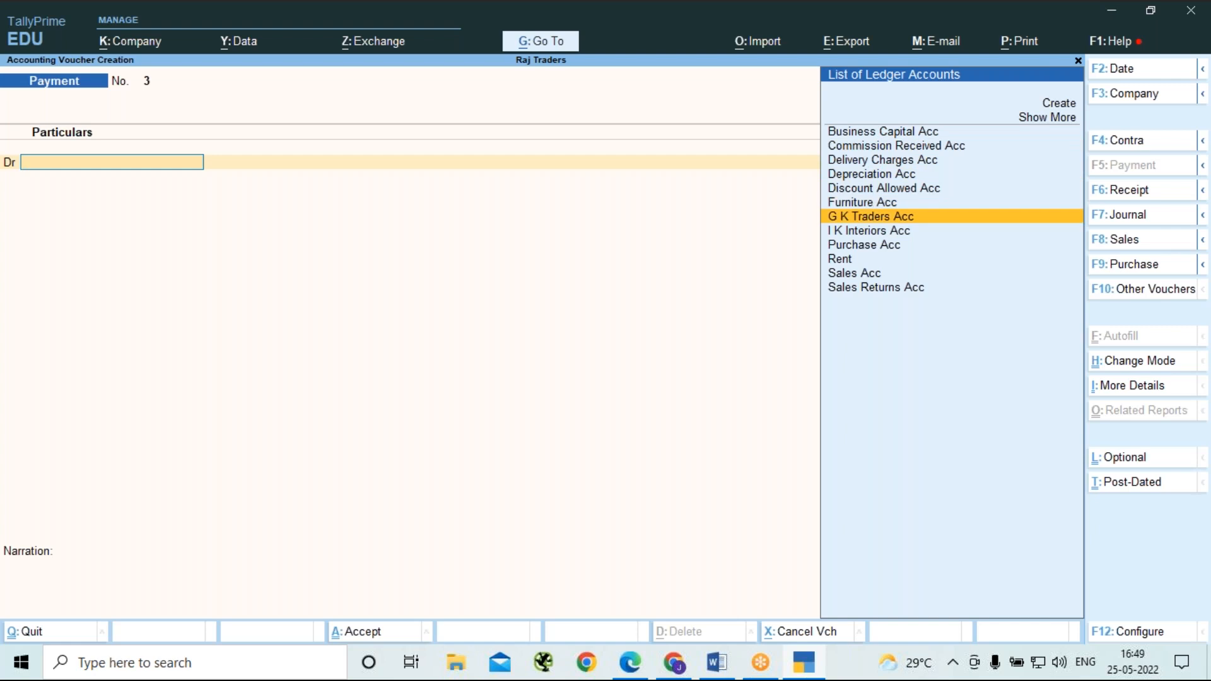
{"action": "key", "text": "Down"}
{"action": "key", "text": "Return"}
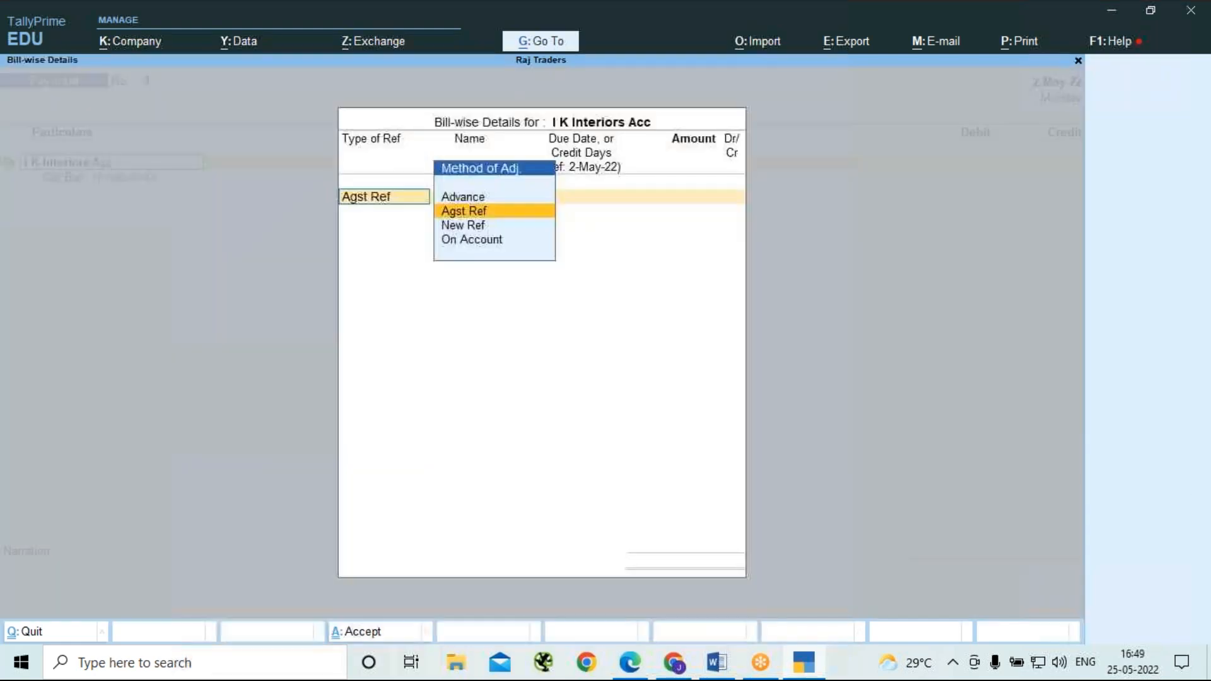
Enter the bill-wise details for I K Interiors Acc as an Advance named Adv 3 with amount 10000 Dr.
{"action": "key", "text": "Up"}
{"action": "key", "text": "Return"}
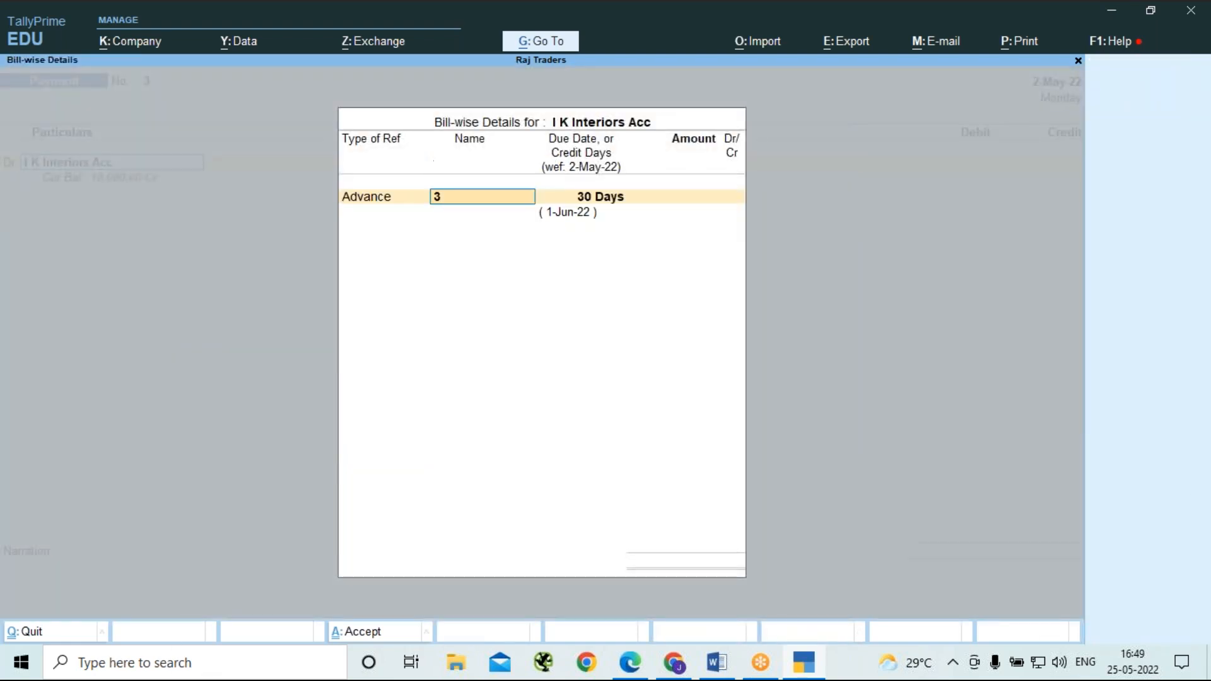
{"action": "type", "text": "Adv"}
{"action": "key", "text": "XF86MonBrightnessUp"}
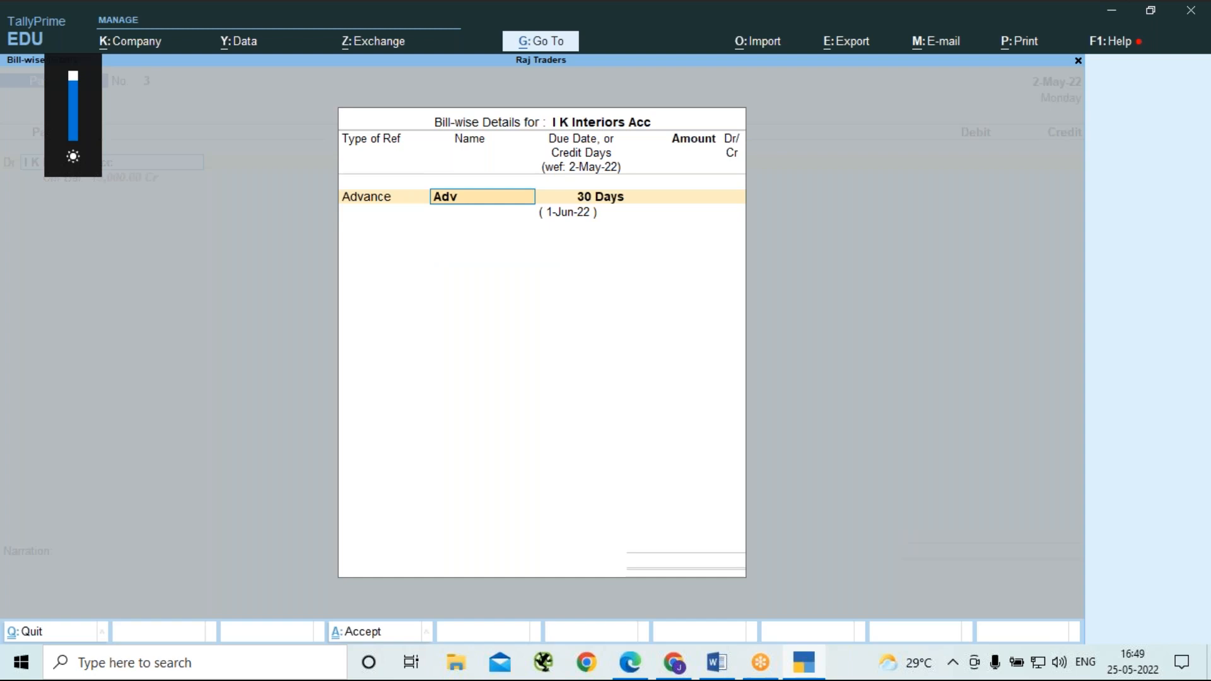
{"action": "type", "text": "3"}
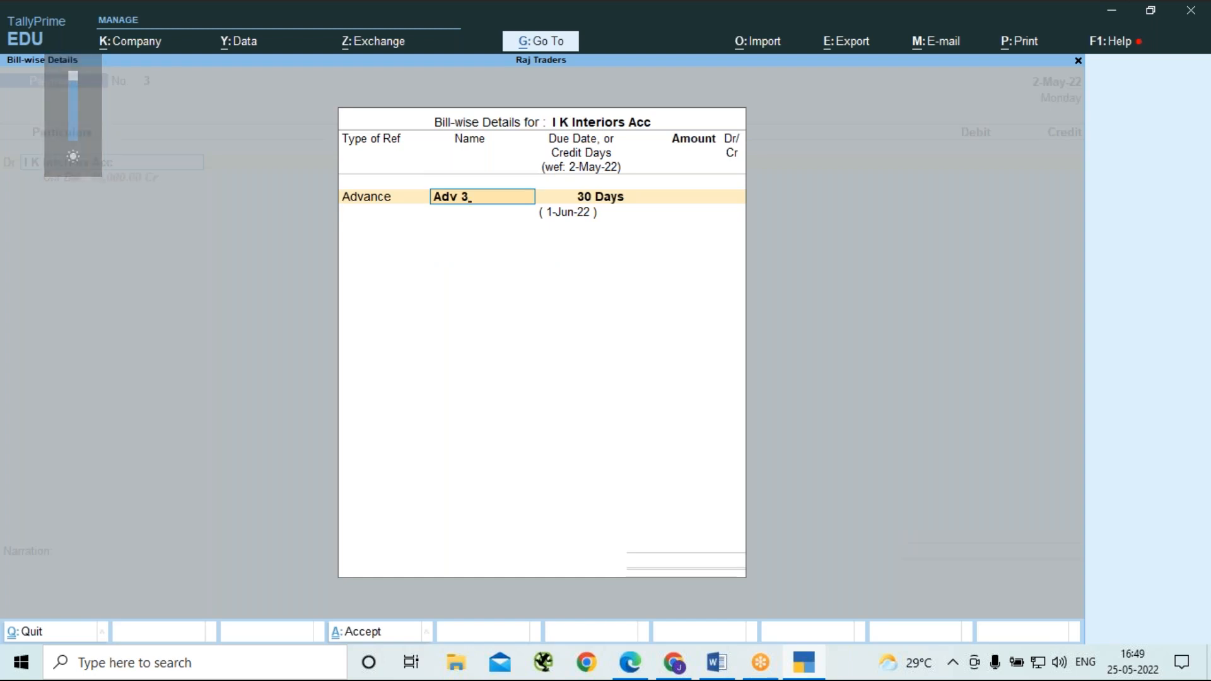
{"action": "key", "text": "Return"}
{"action": "key", "text": "Return"}
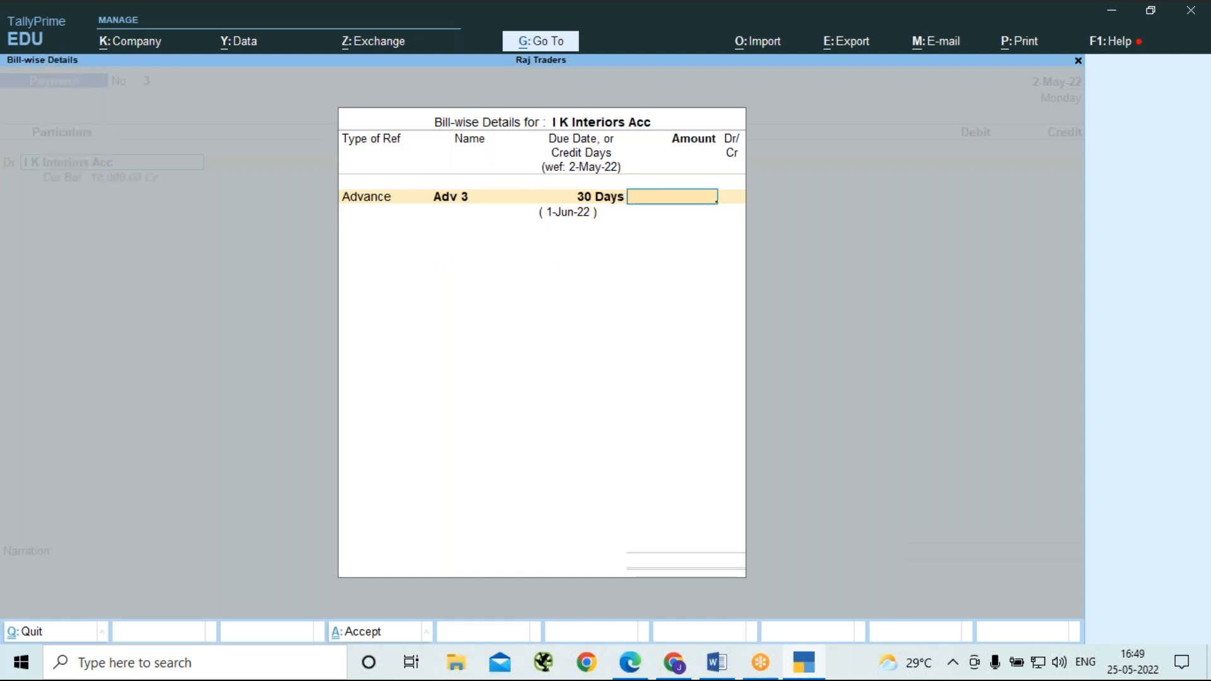
{"action": "type", "text": "10000"}
{"action": "key", "text": "Return"}
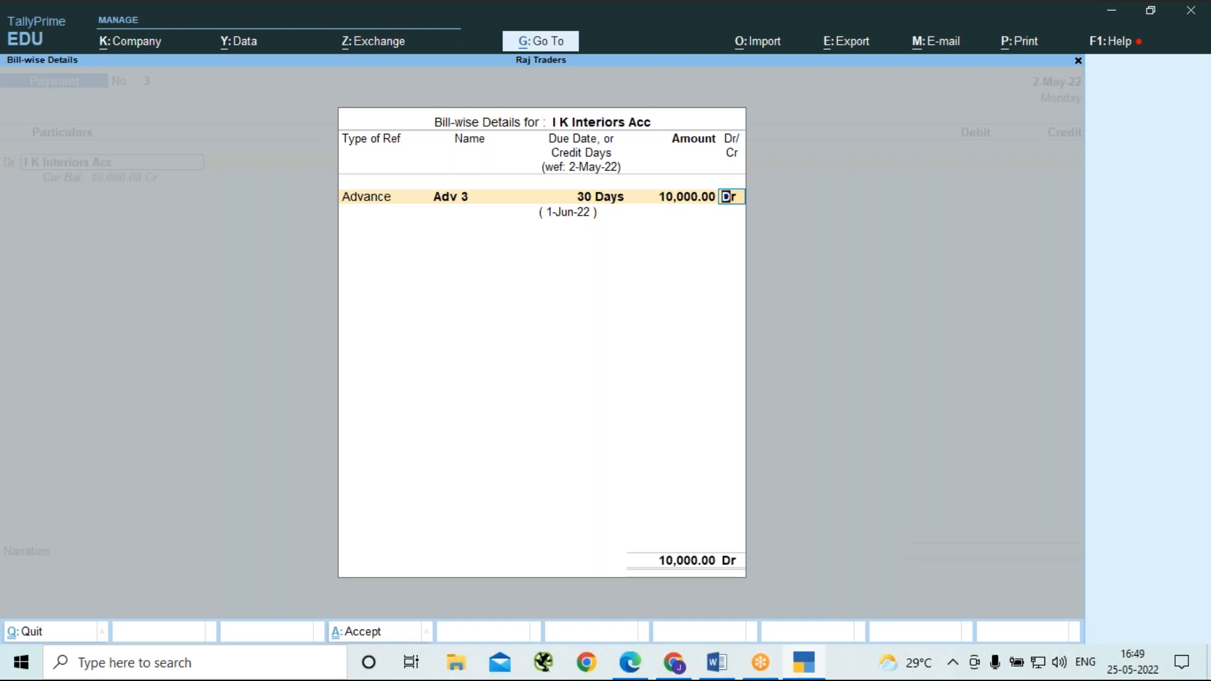
{"action": "key", "text": "Return"}
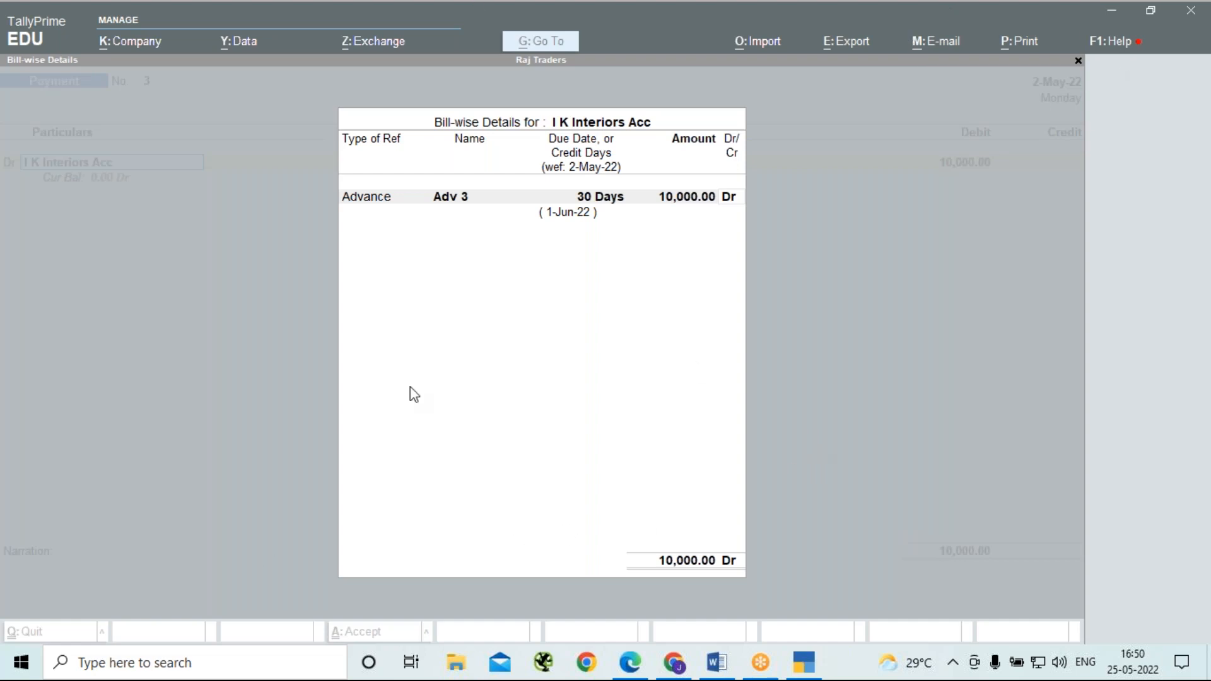
Accept the bill-wise advance details and credit HDFC Bank Acc with 10000 in the payment voucher.
{"action": "left_click", "coordinate": [494, 390]}
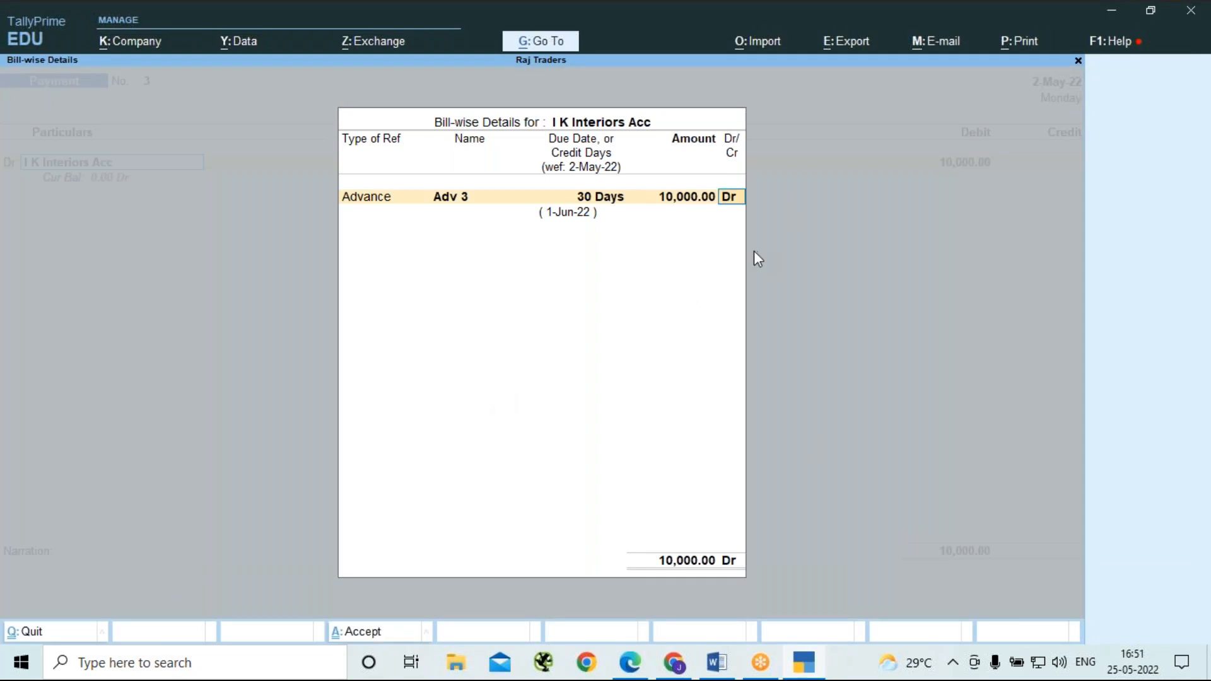
{"action": "key", "text": "Return"}
{"action": "key", "text": "Return"}
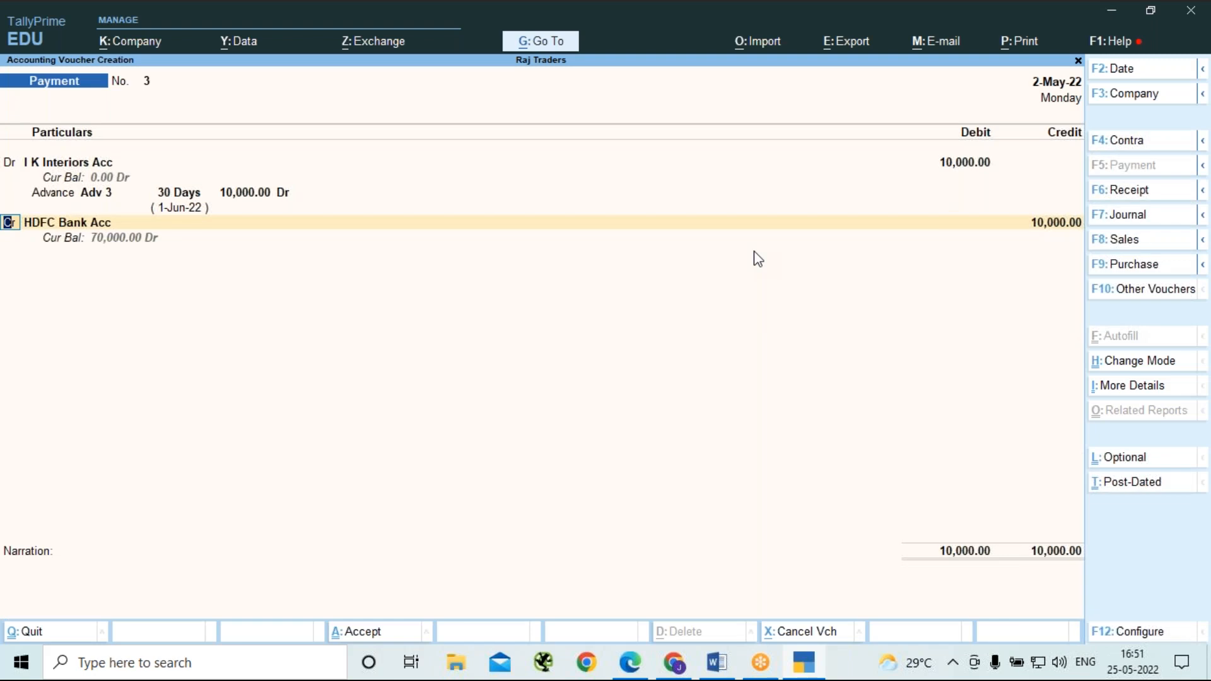
{"action": "key", "text": "Return"}
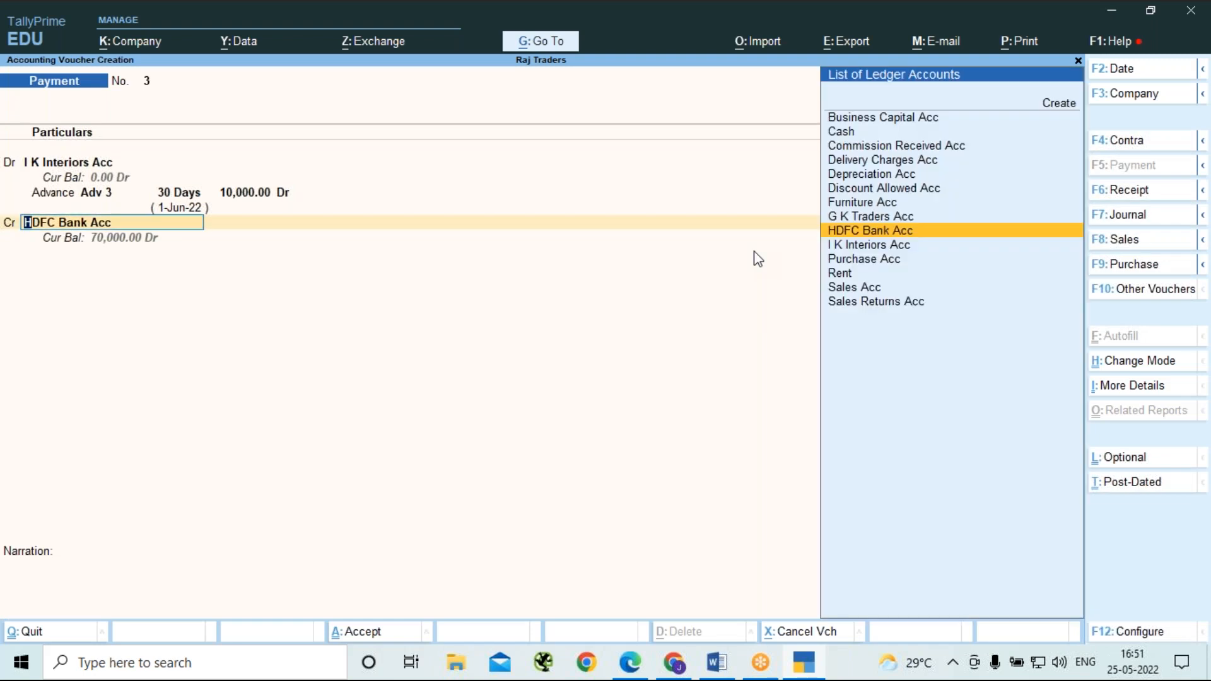
{"action": "key", "text": "Return"}
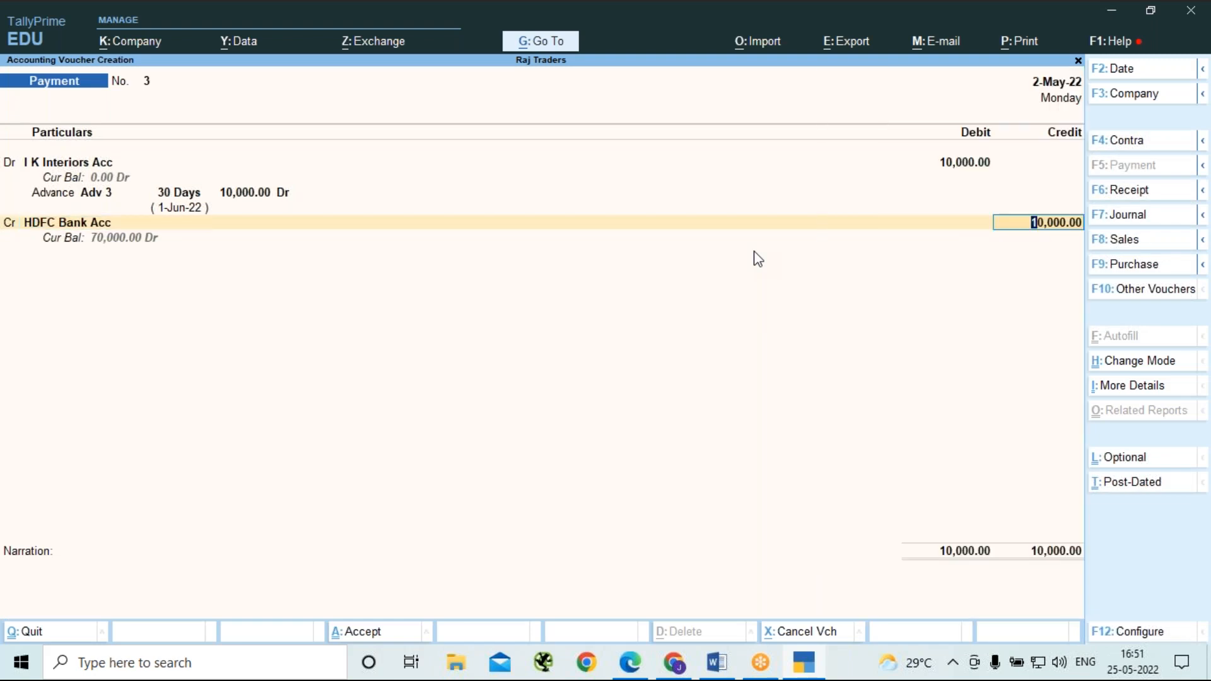
{"action": "key", "text": "Return"}
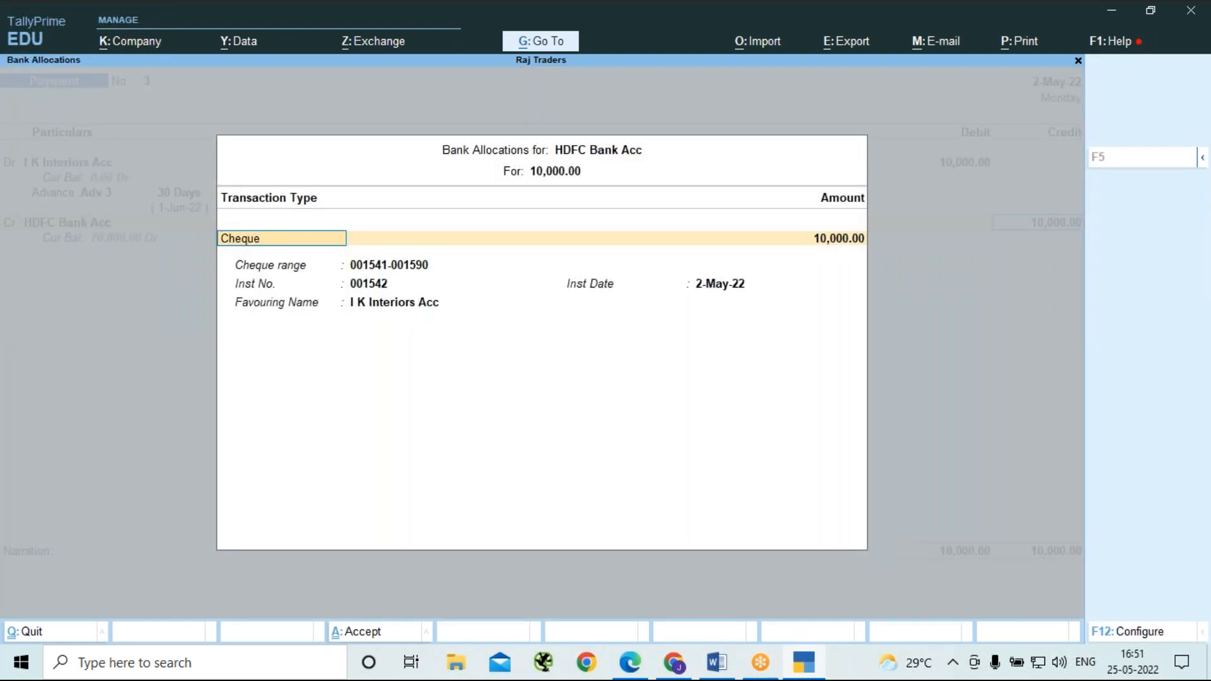
Allocate the HDFC Bank Acc payment of 10000 to cheque 001542 dated 2-May-22 favouring I K Interiors Acc, leaving the narration blank.
{"action": "key", "text": "Return"}
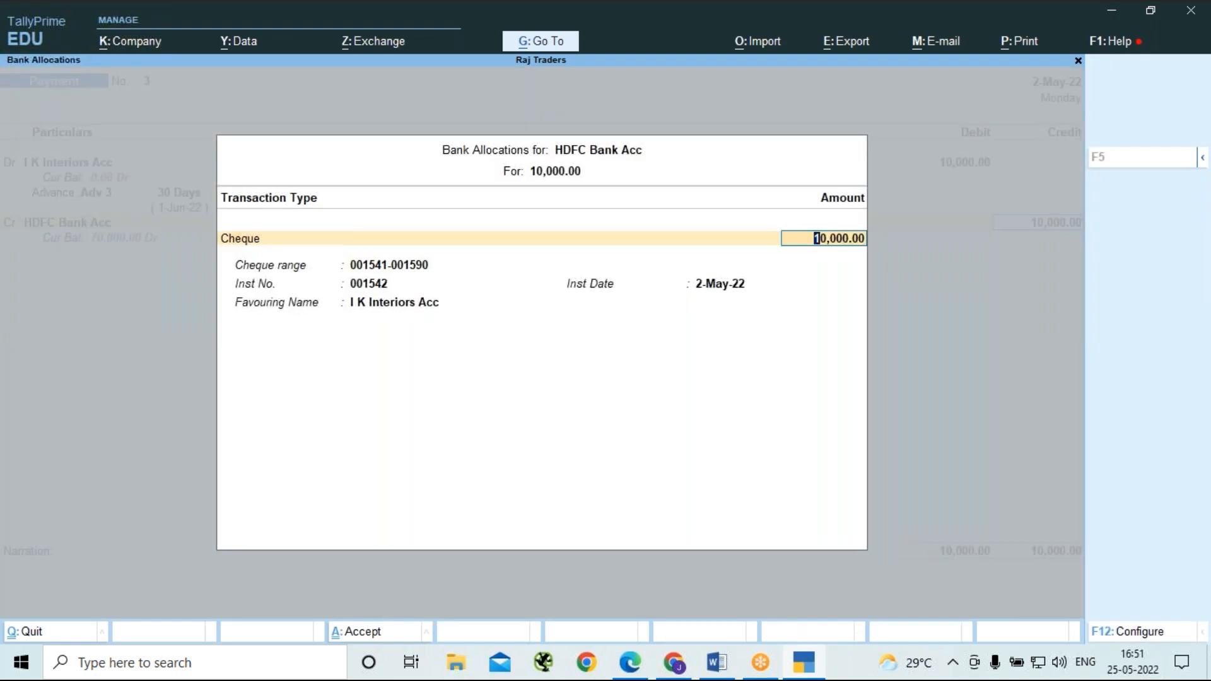
{"action": "key", "text": "Return"}
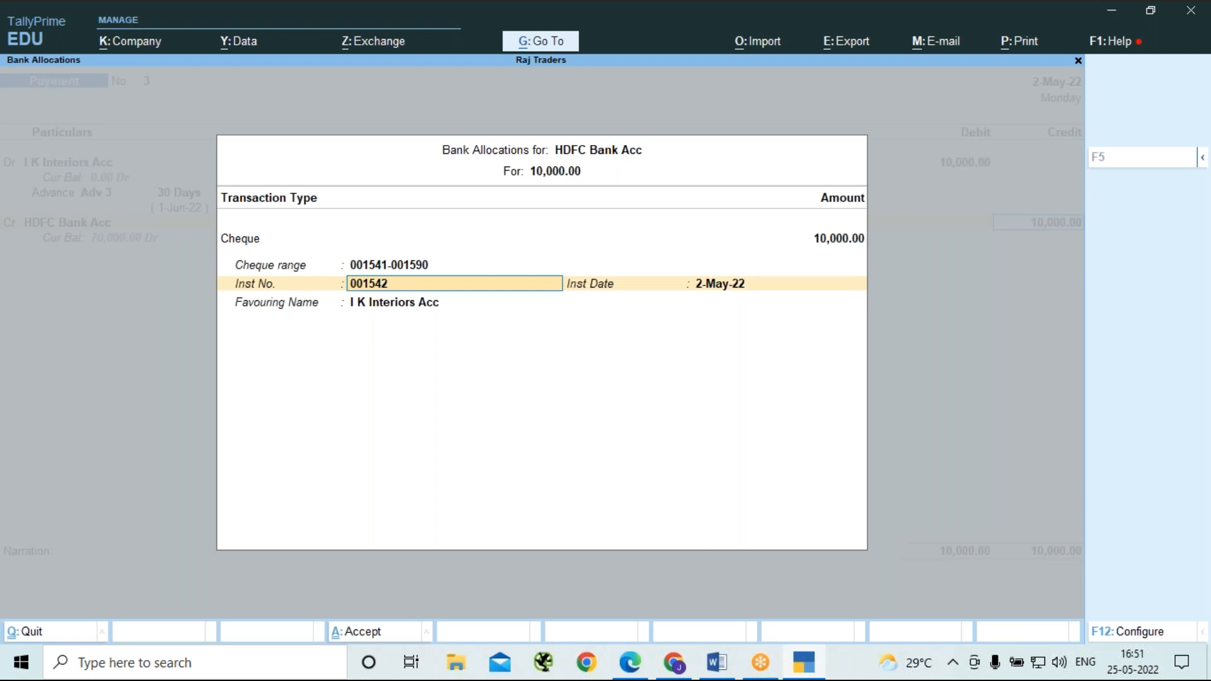
{"action": "key", "text": "Return"}
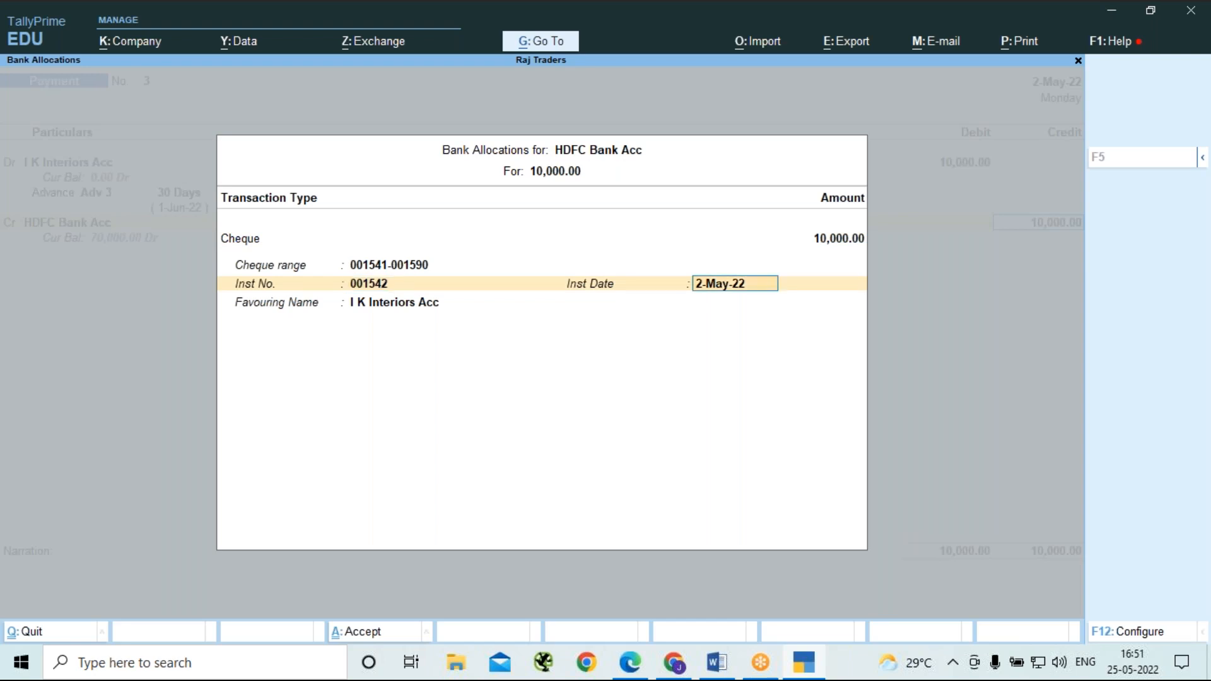
{"action": "key", "text": "Return"}
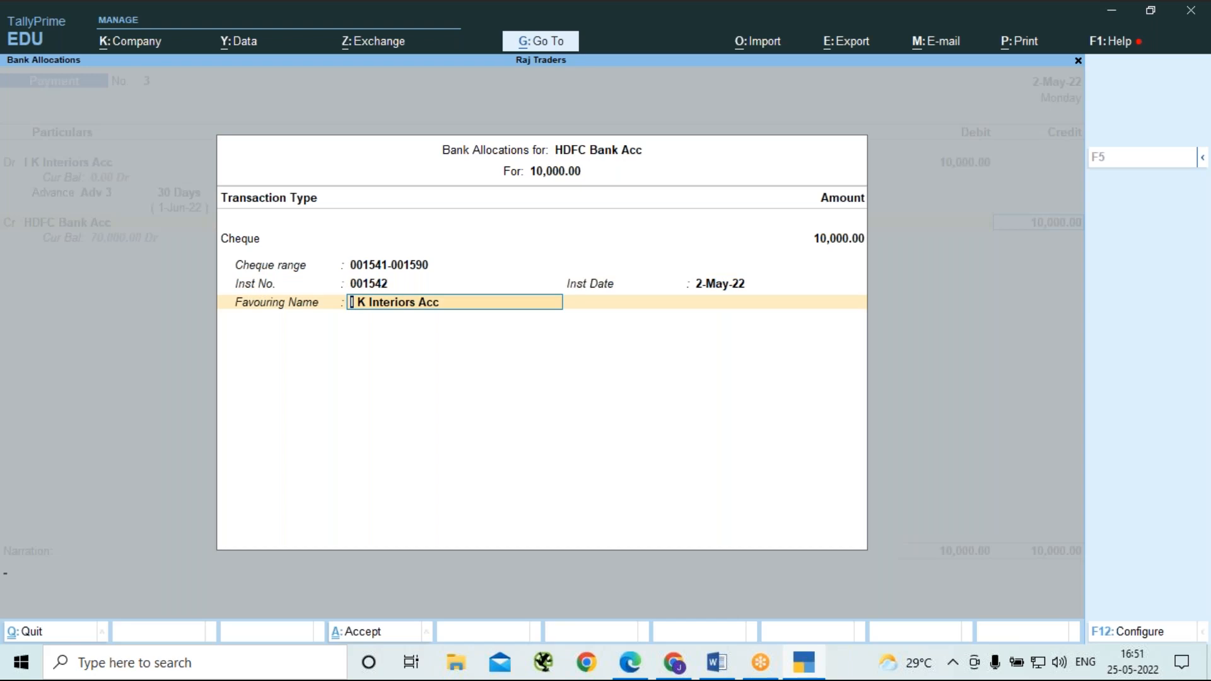
{"action": "key", "text": "Return"}
Save the I K Interiors Acc payment voucher, skip the cheque printing, and leave voucher entry.
{"action": "key", "text": "Return"}
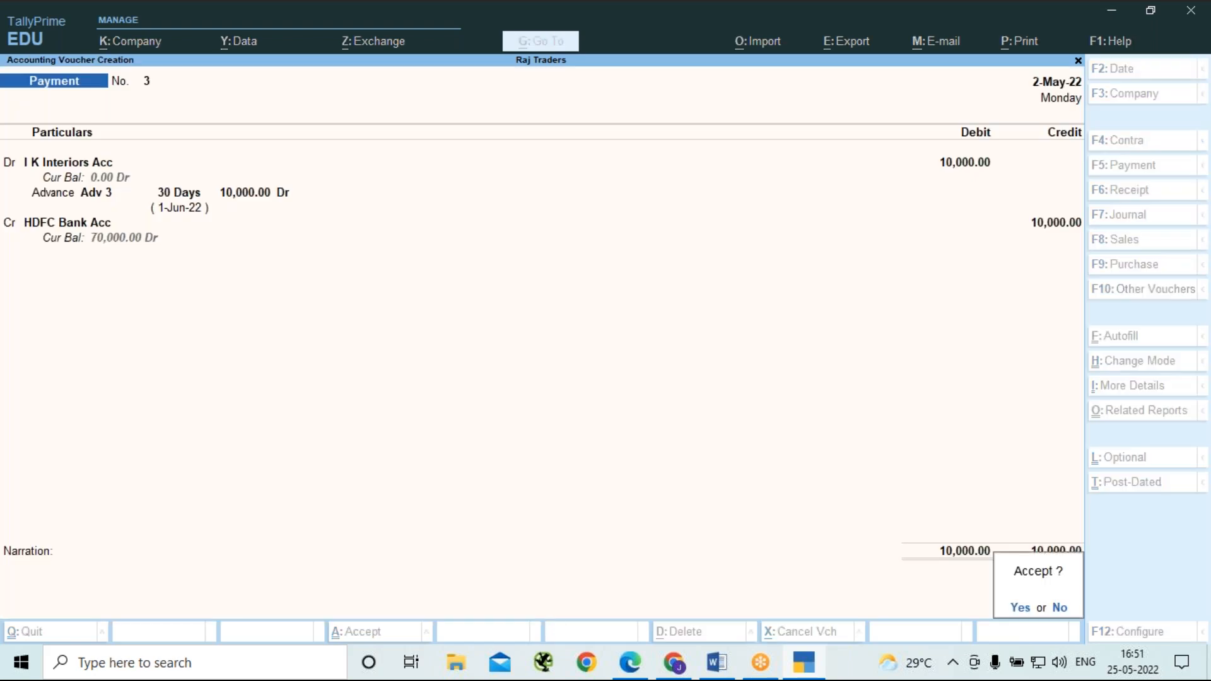
{"action": "key", "text": "Return"}
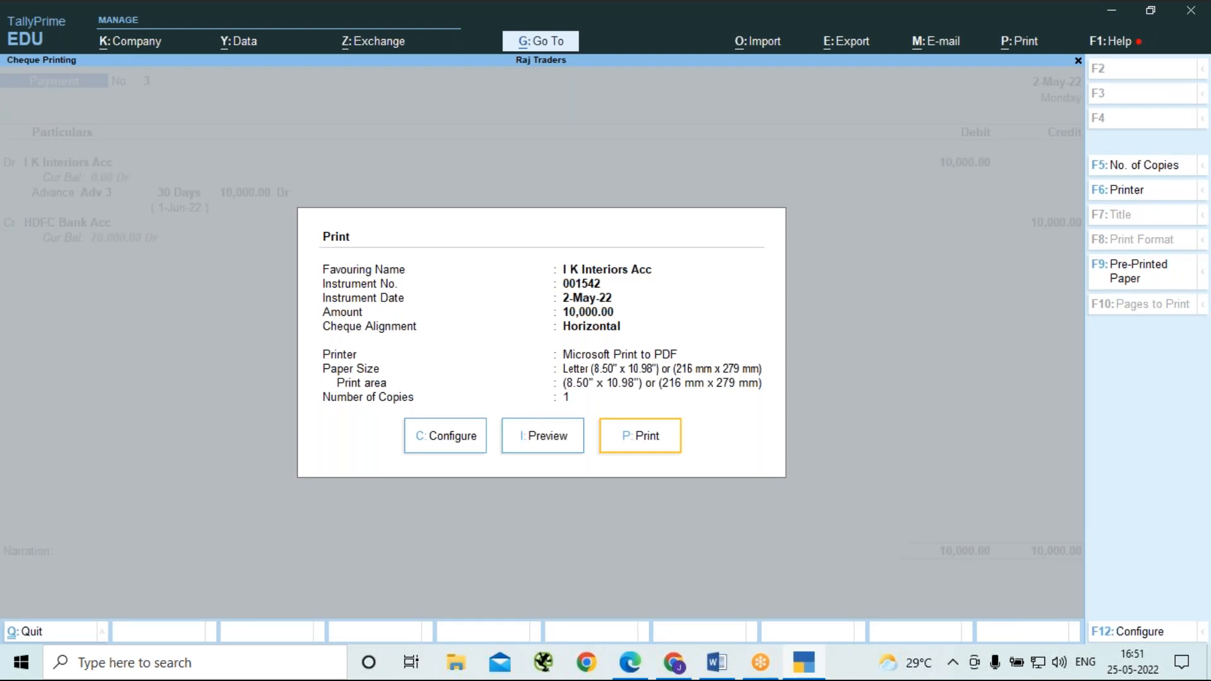
{"action": "key", "text": "Escape"}
{"action": "key", "text": "Escape"}
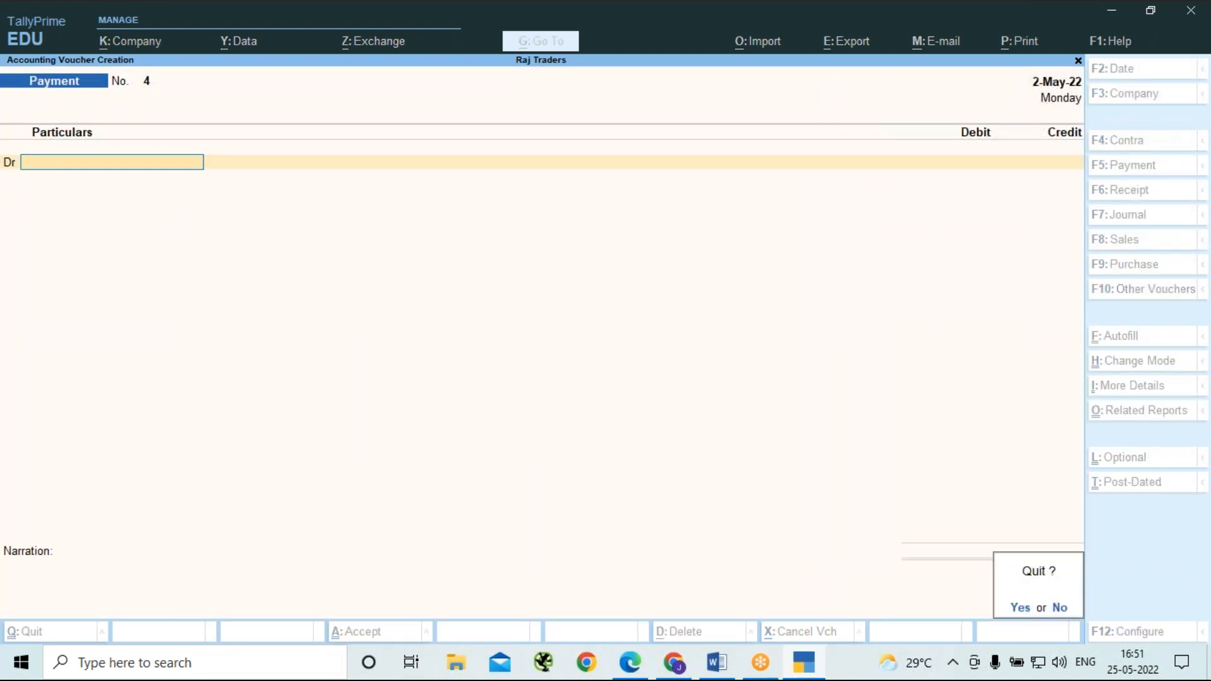
{"action": "key", "text": "Return"}
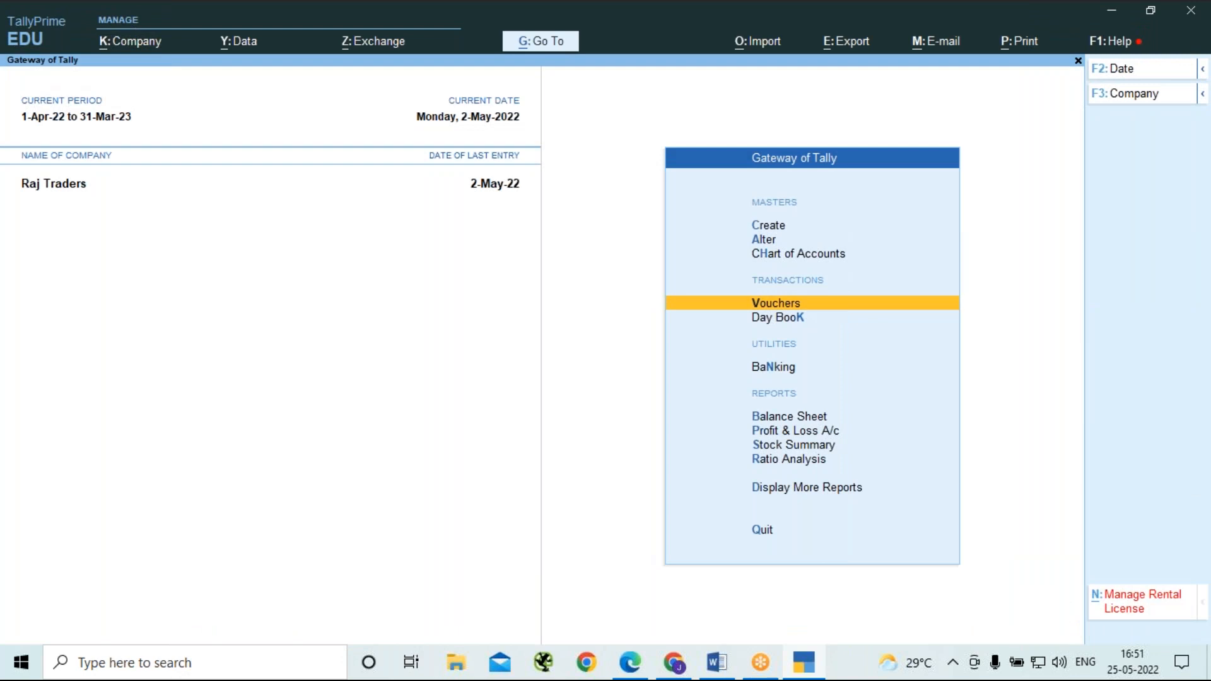
Open the HDFC Bank Acc reconciliation and compare the book and bank balances for the pending I K Interiors Acc cheque.
{"action": "key", "text": "n"}
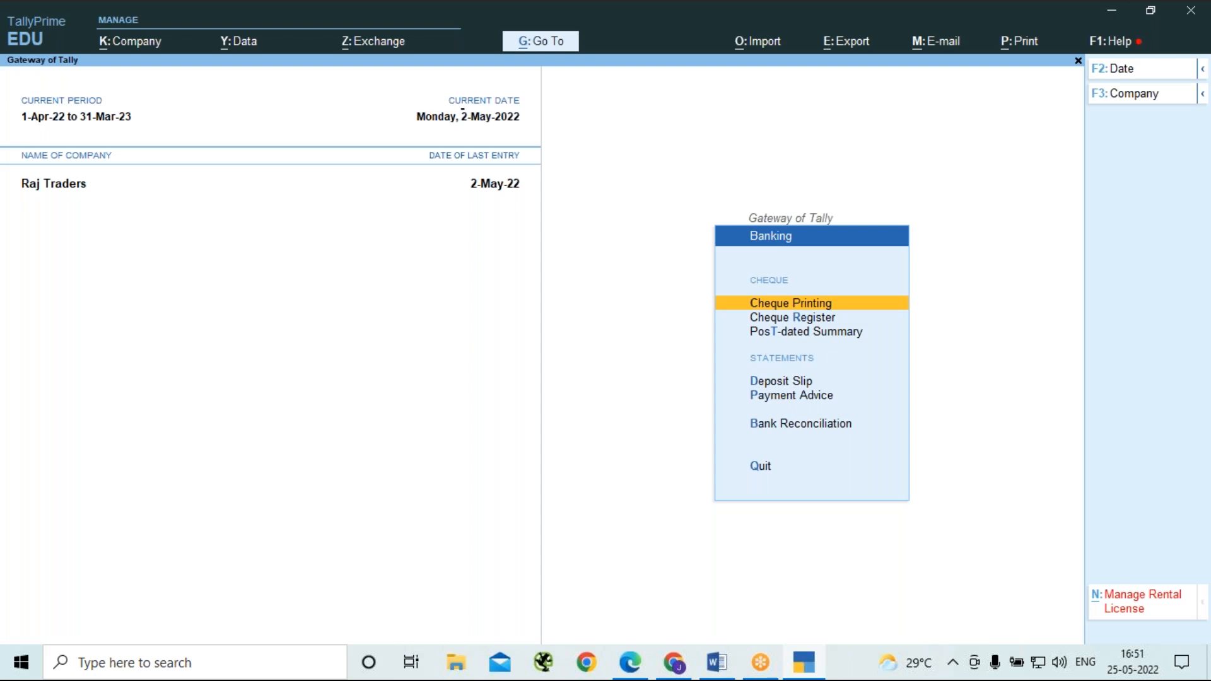
{"action": "key", "text": "b"}
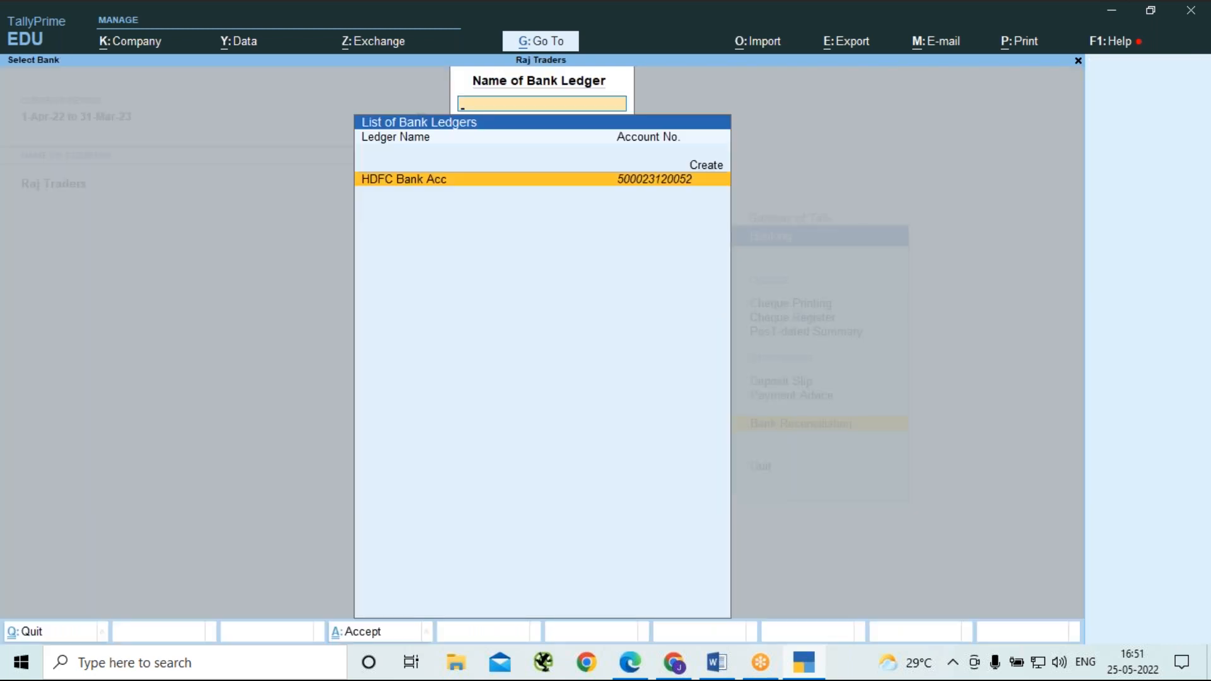
{"action": "key", "text": "Return"}
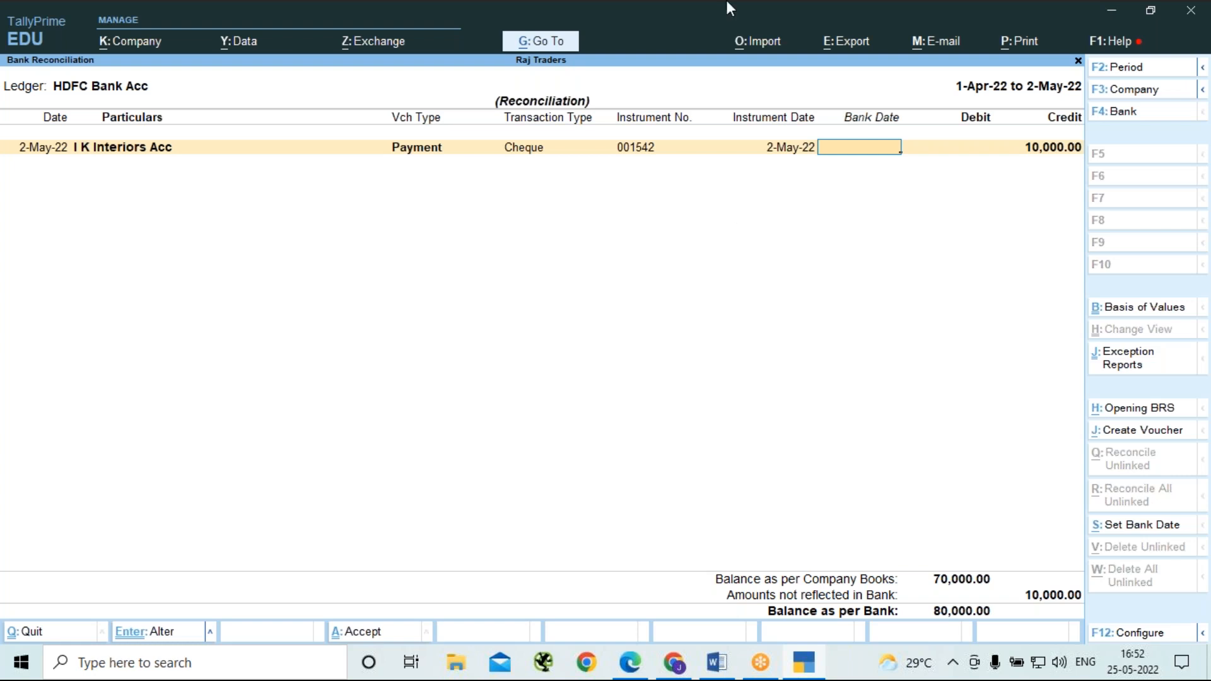
{"action": "left_click", "coordinate": [856, 29]}
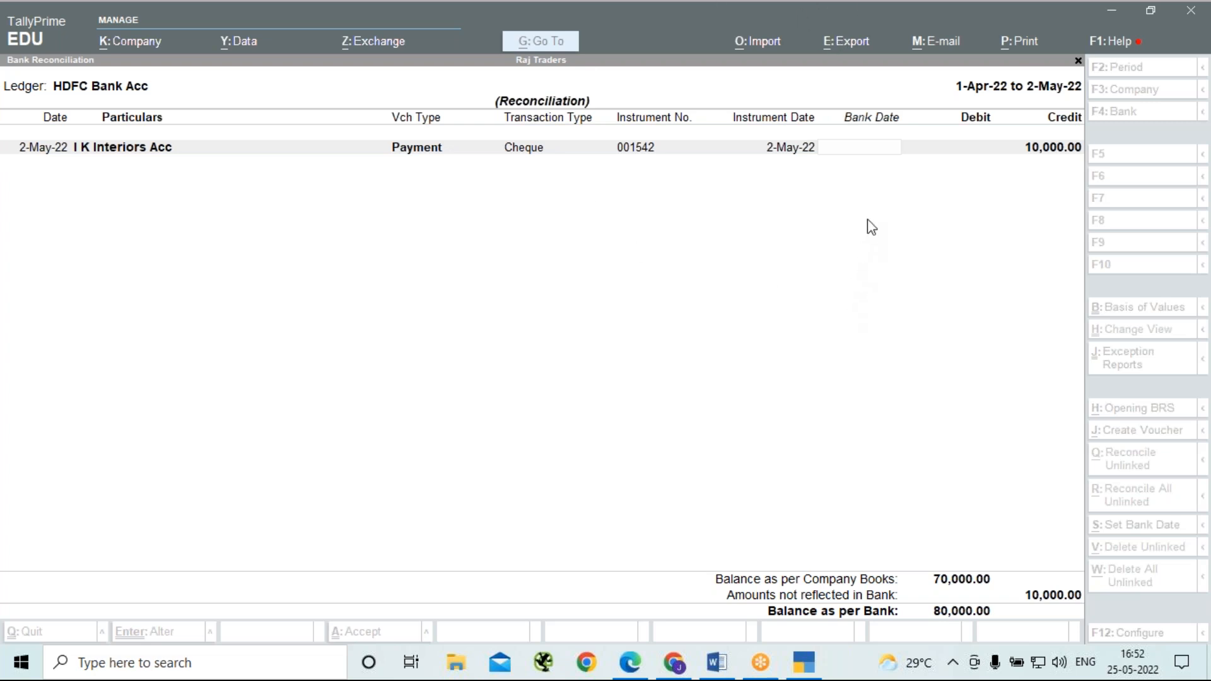
{"action": "left_click", "coordinate": [775, 251]}
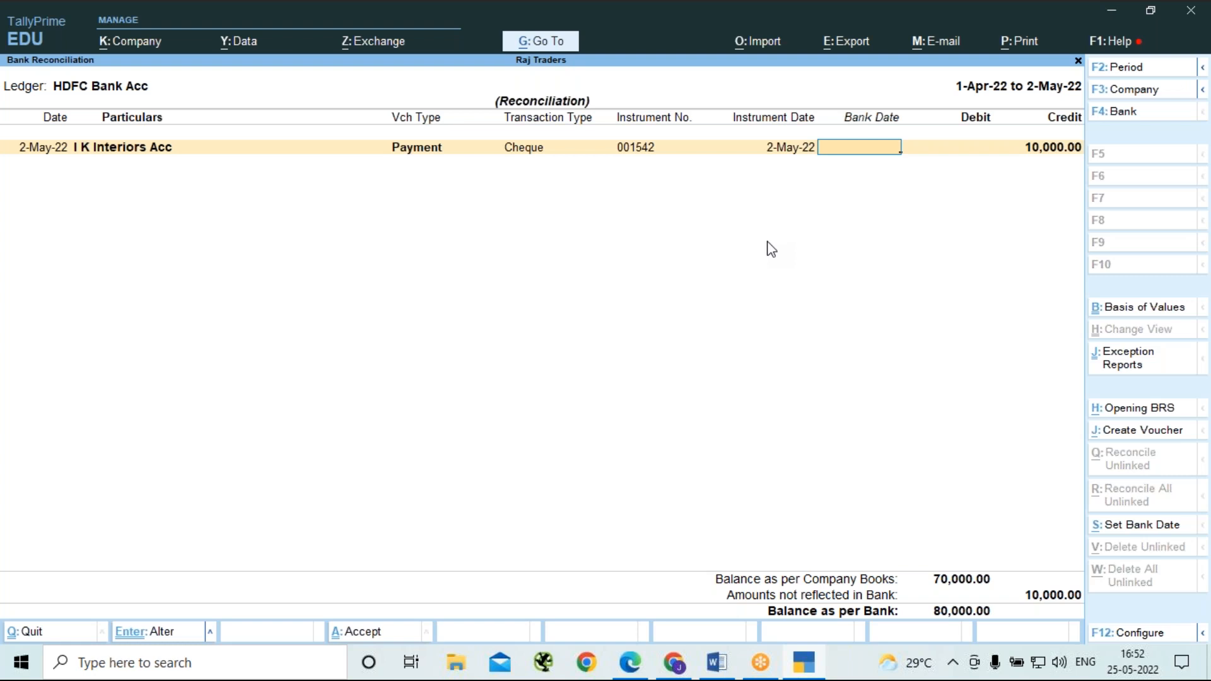
{"action": "left_click", "coordinate": [898, 65]}
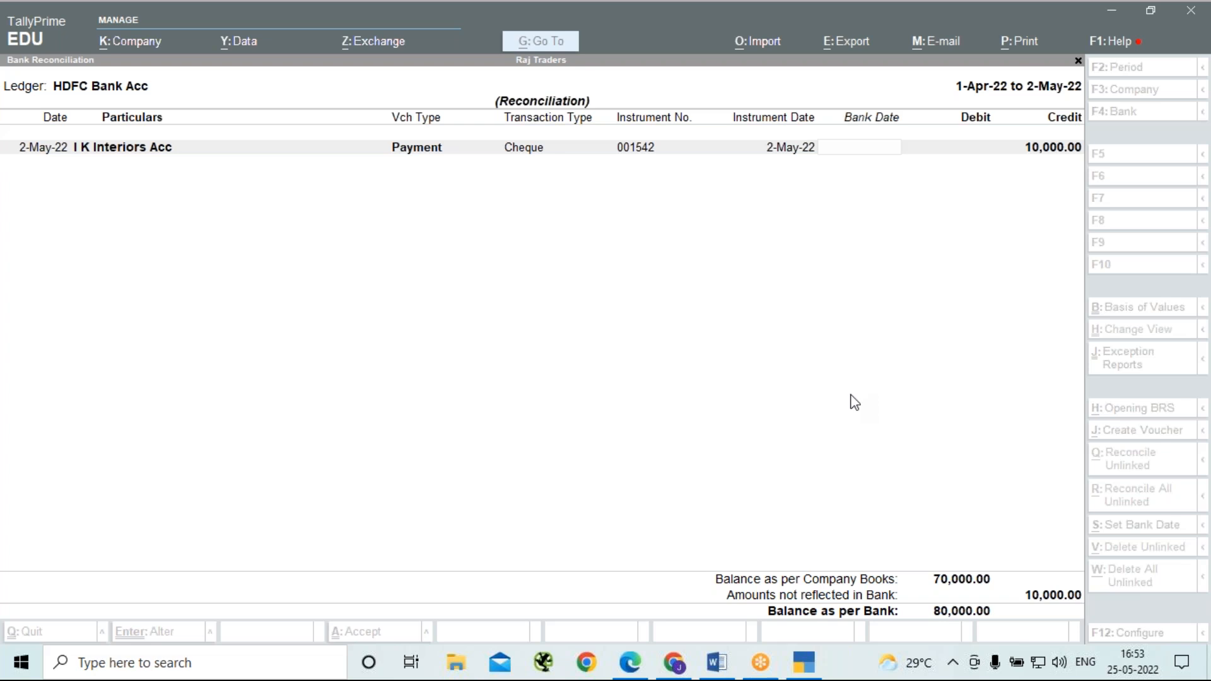
Set the bank date of the I K Interiors Acc cheque payment to 31-5-22 and save the reconciliation.
{"action": "left_click", "coordinate": [880, 156]}
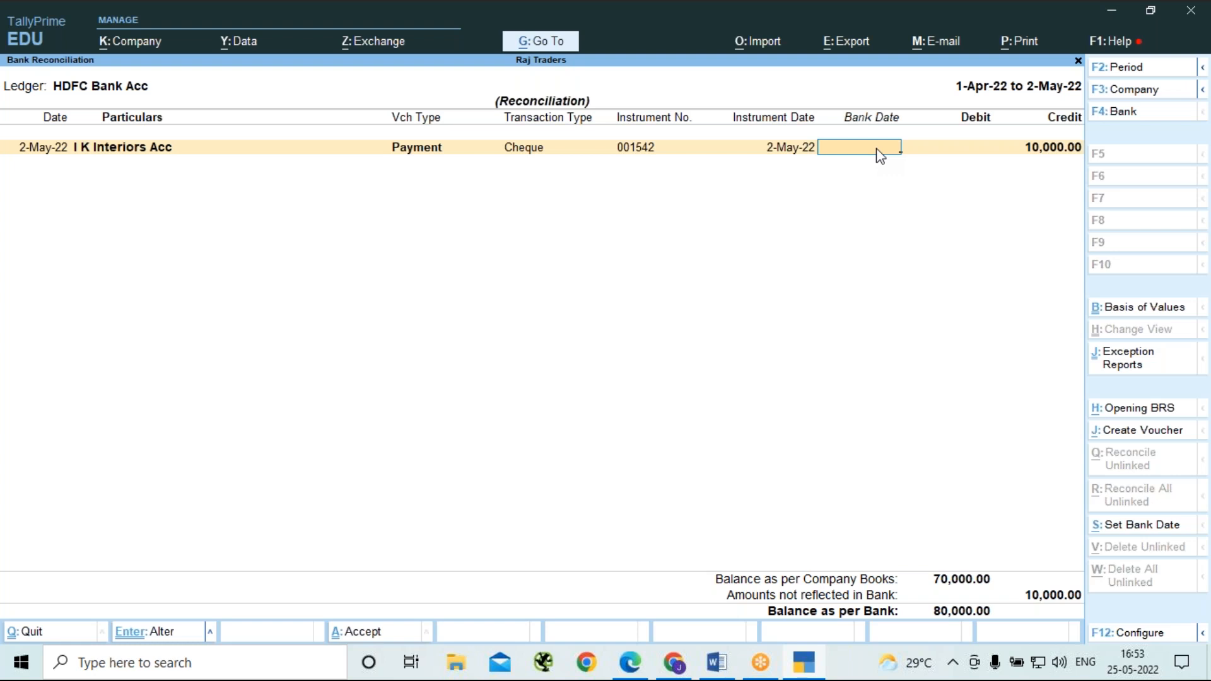
{"action": "type", "text": "31-5-22"}
{"action": "key", "text": "Return"}
{"action": "key", "text": "Return"}
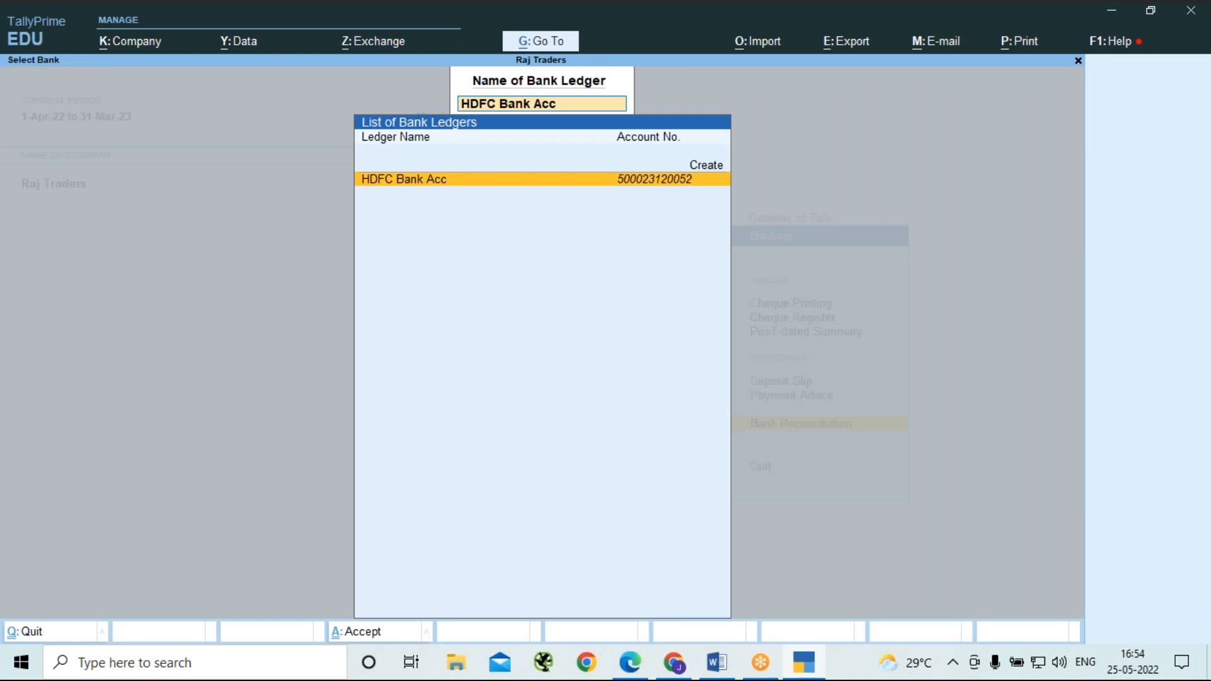
Reopen the HDFC Bank Acc reconciliation and view its balances for the period 1-5-2022 to 31-5-2022.
{"action": "key", "text": "Return"}
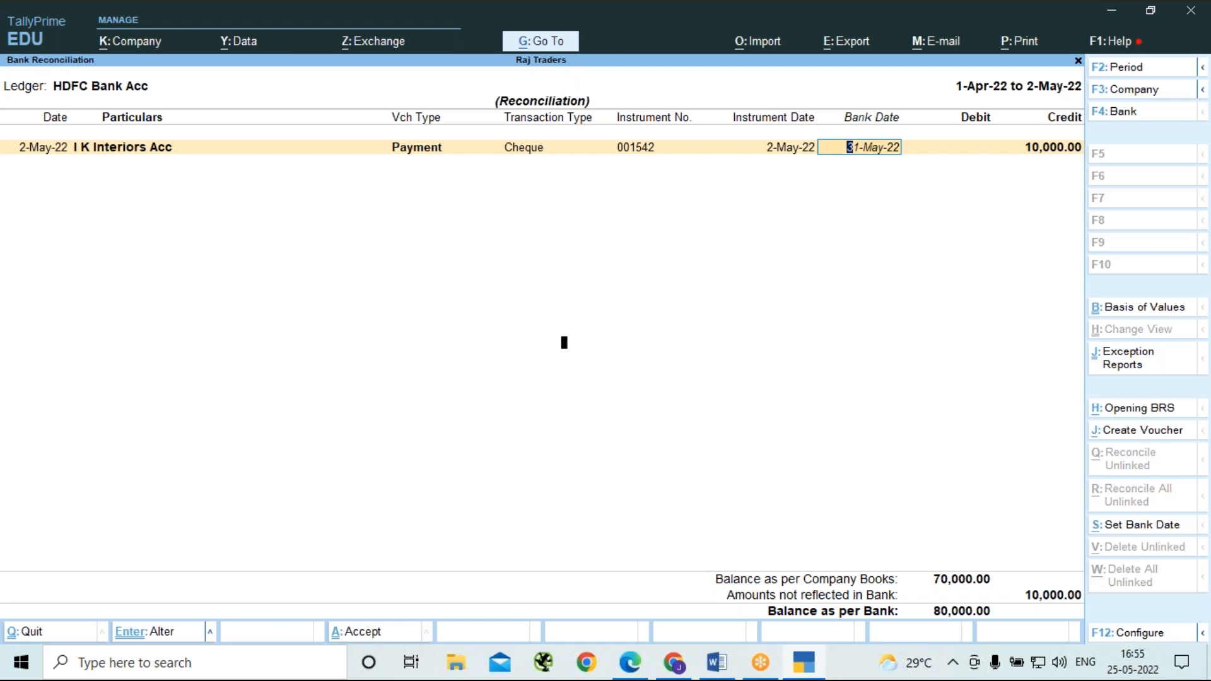
{"action": "key", "text": "F2"}
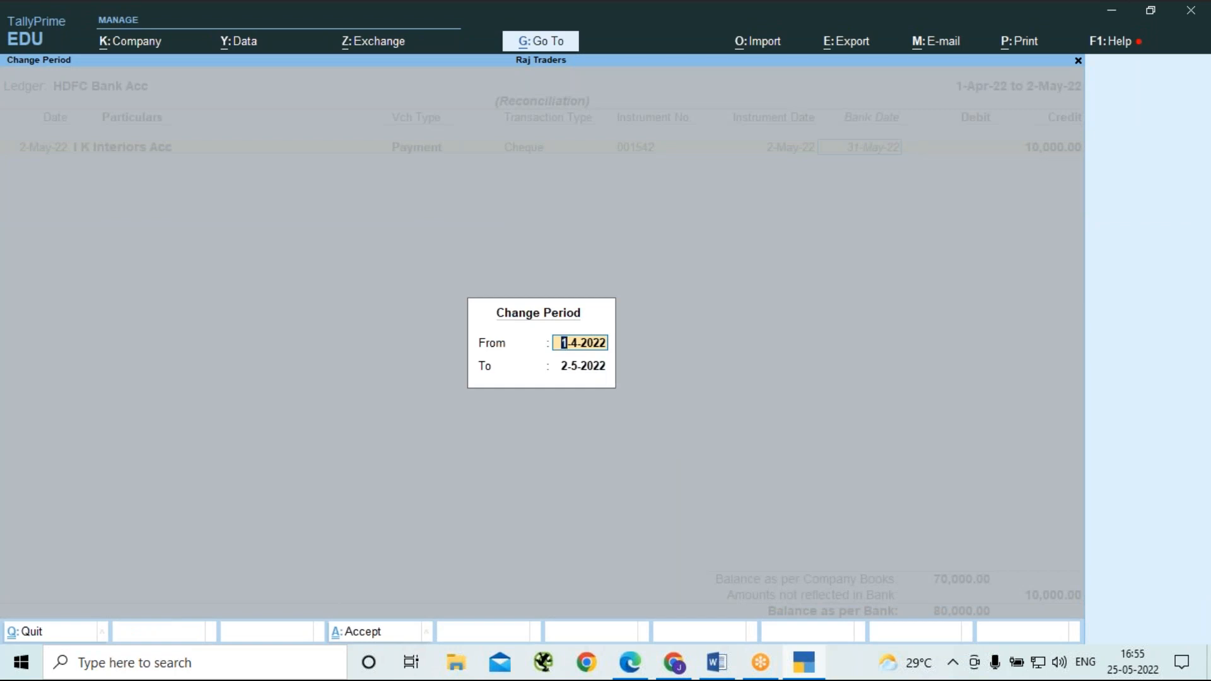
{"action": "key", "text": "Return"}
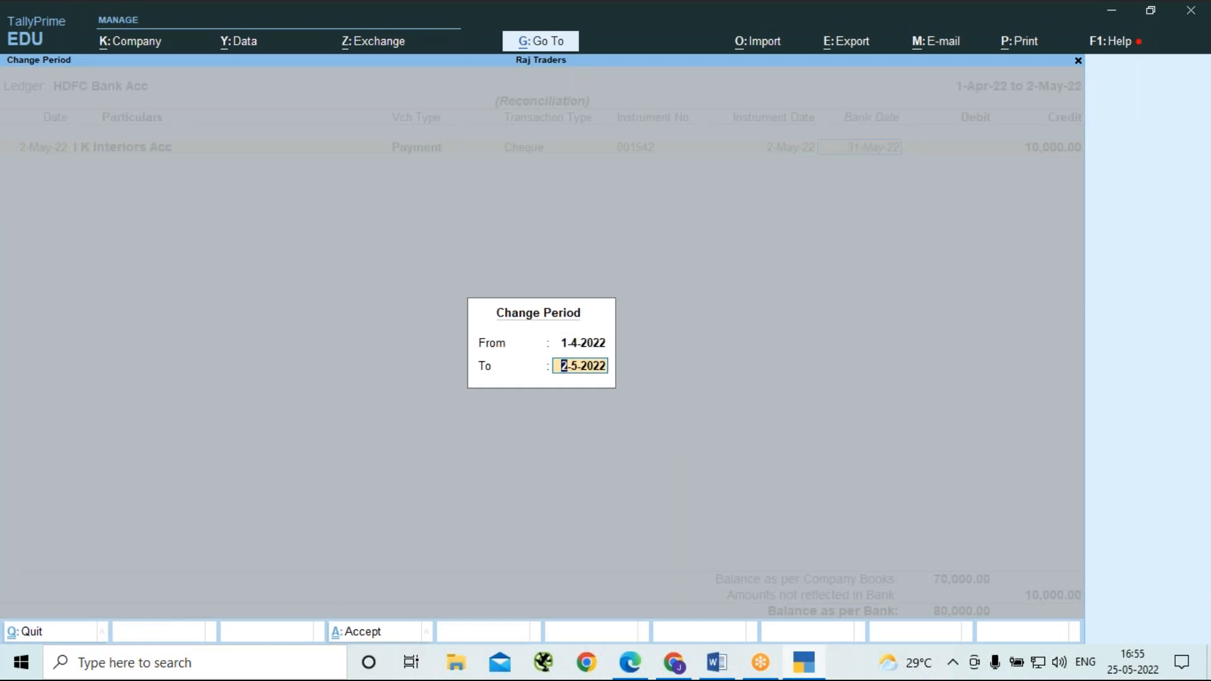
{"action": "key", "text": "BackSpace"}
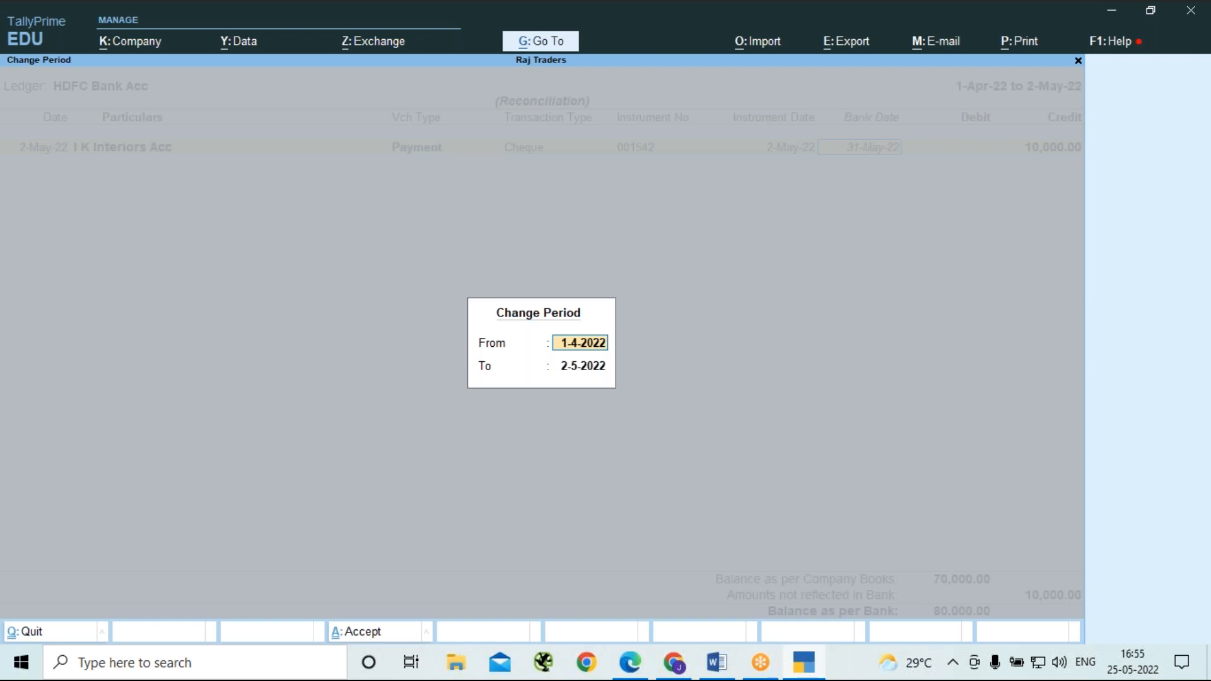
{"action": "type", "text": "1-5-"}
{"action": "type", "text": "202"}
{"action": "key", "text": "Return"}
{"action": "type", "text": "31-5"}
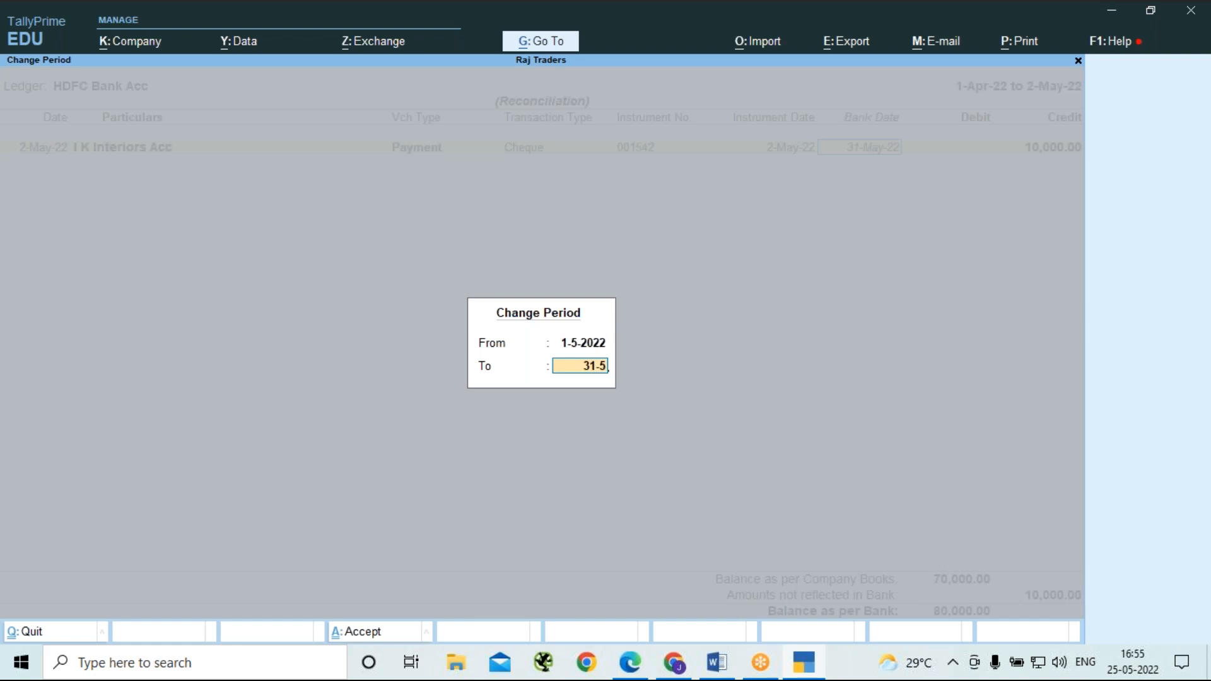
{"action": "key", "text": "Return"}
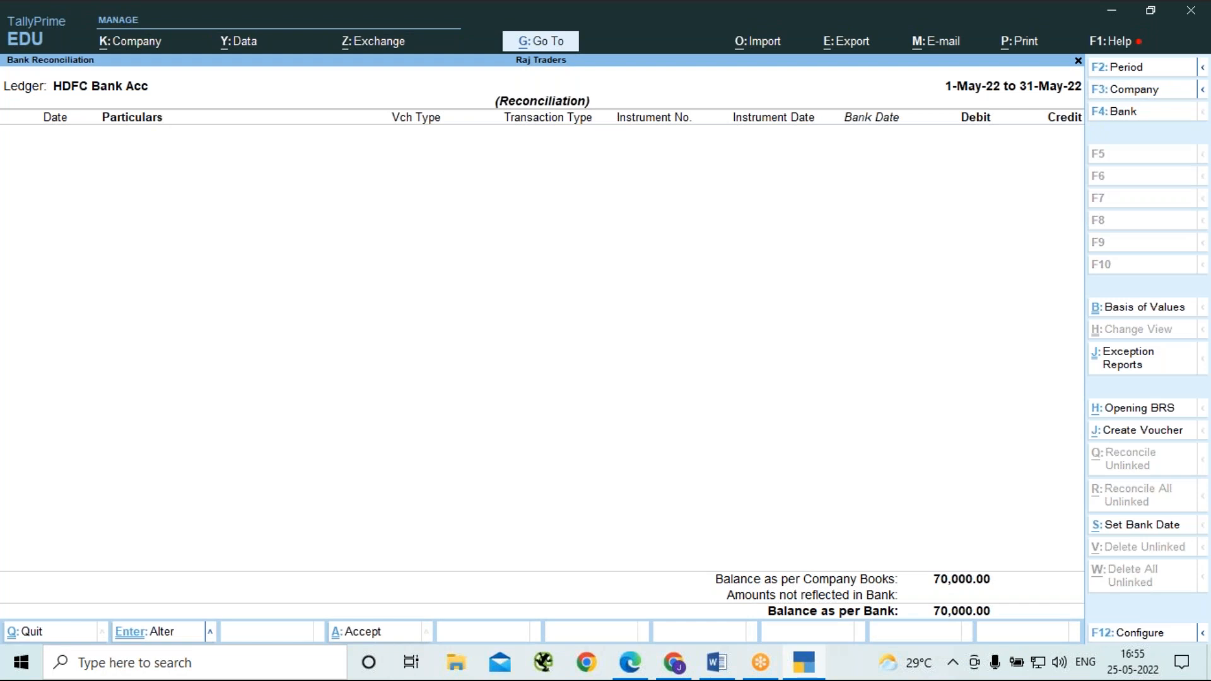
{"action": "left_click", "coordinate": [860, 24]}
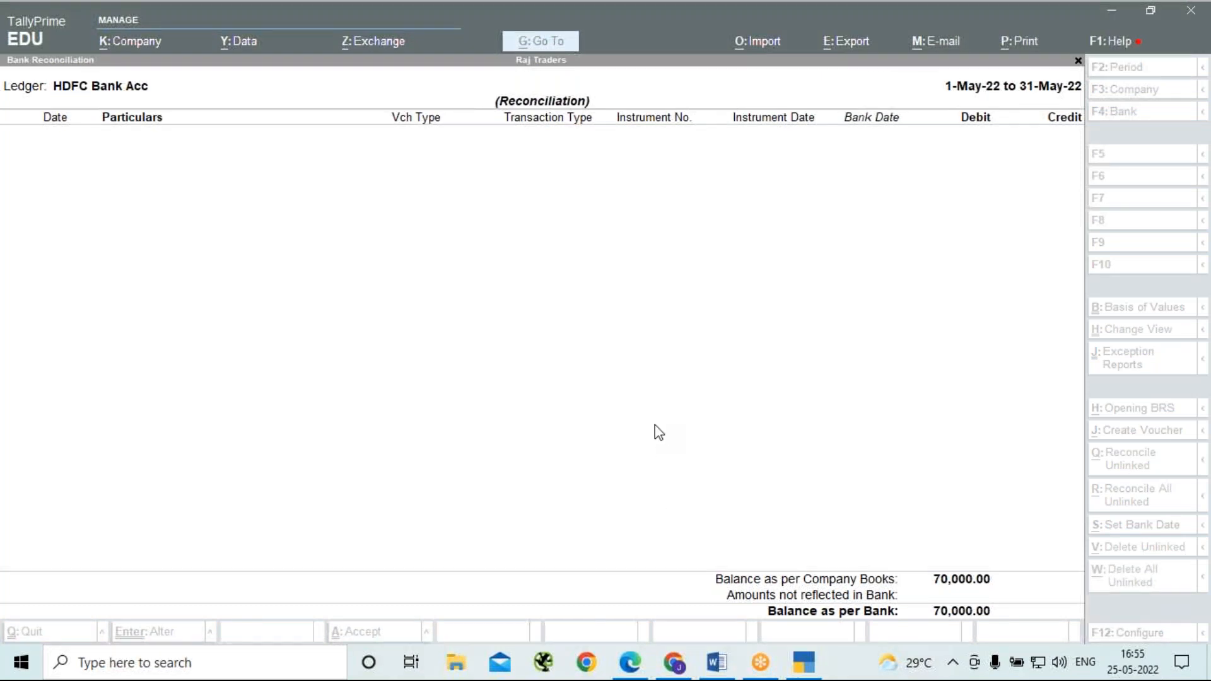
Leave the May reconciliation and reopen the HDFC Bank Acc one for its default period to check the cheque's bank date.
{"action": "key", "text": "Escape"}
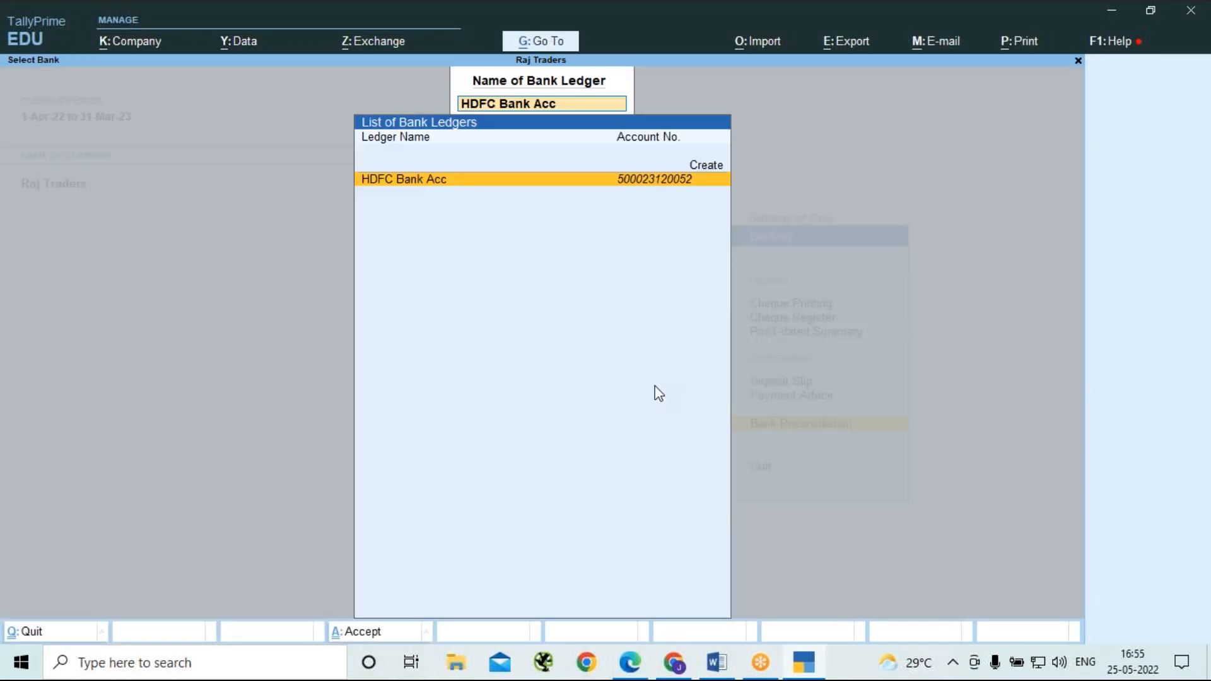
{"action": "key", "text": "BackSpace"}
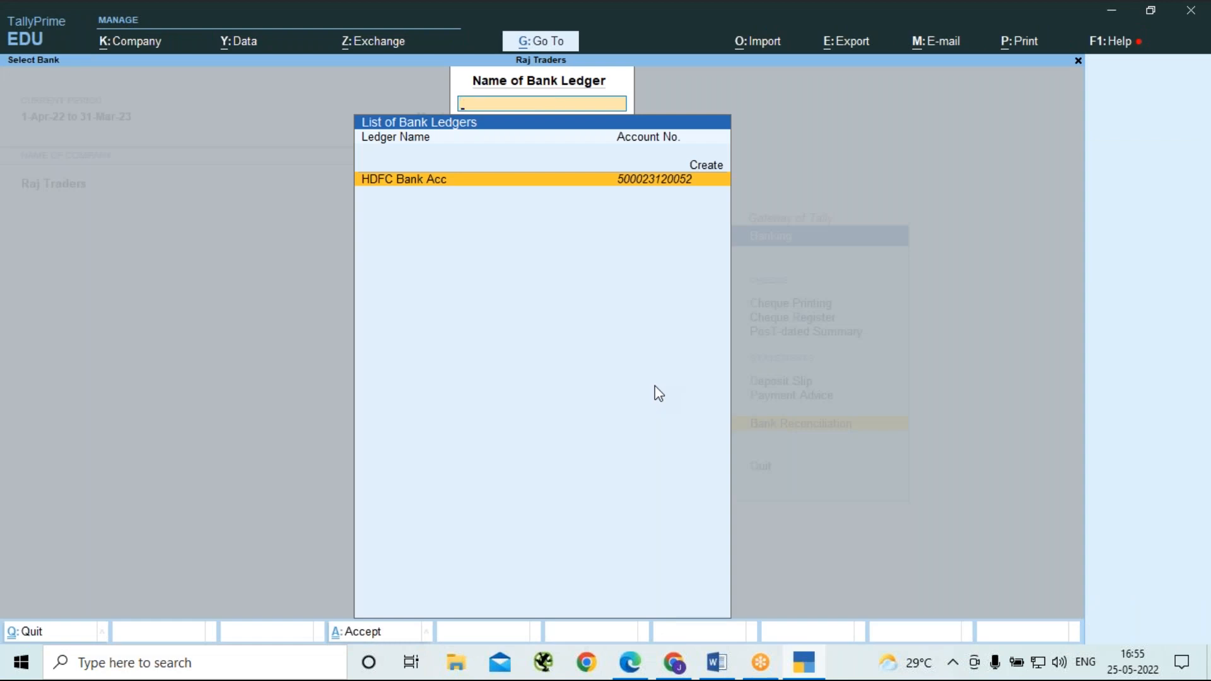
{"action": "key", "text": "Escape"}
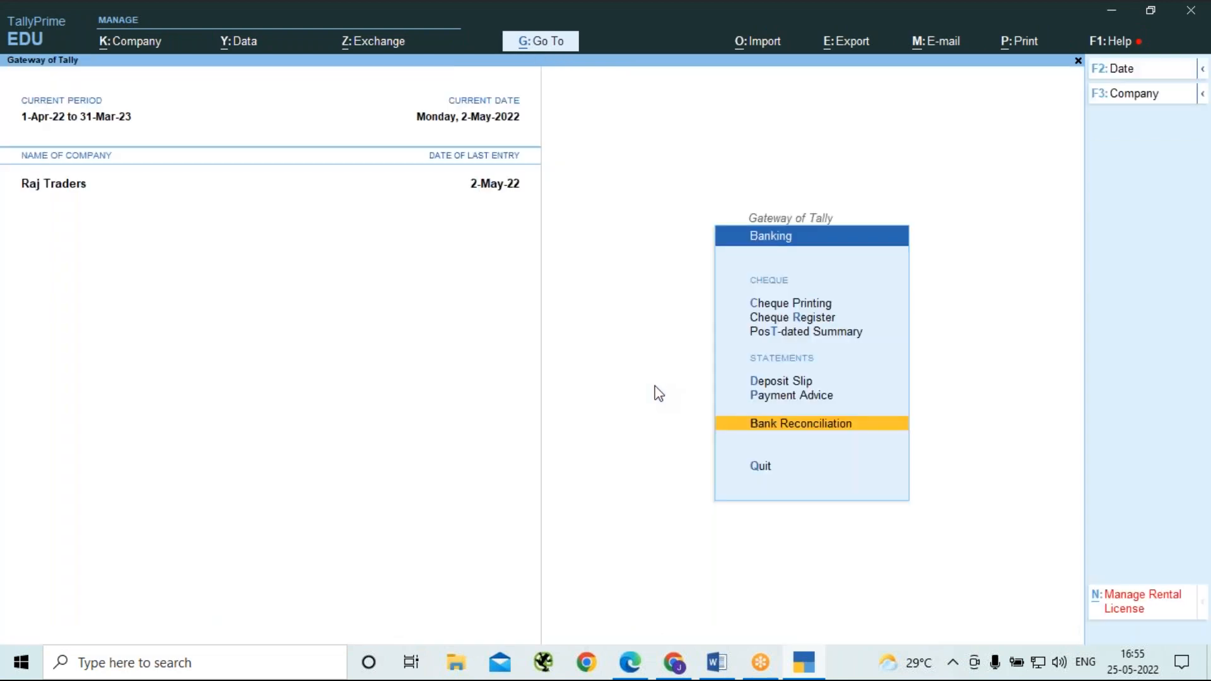
{"action": "key", "text": "Return"}
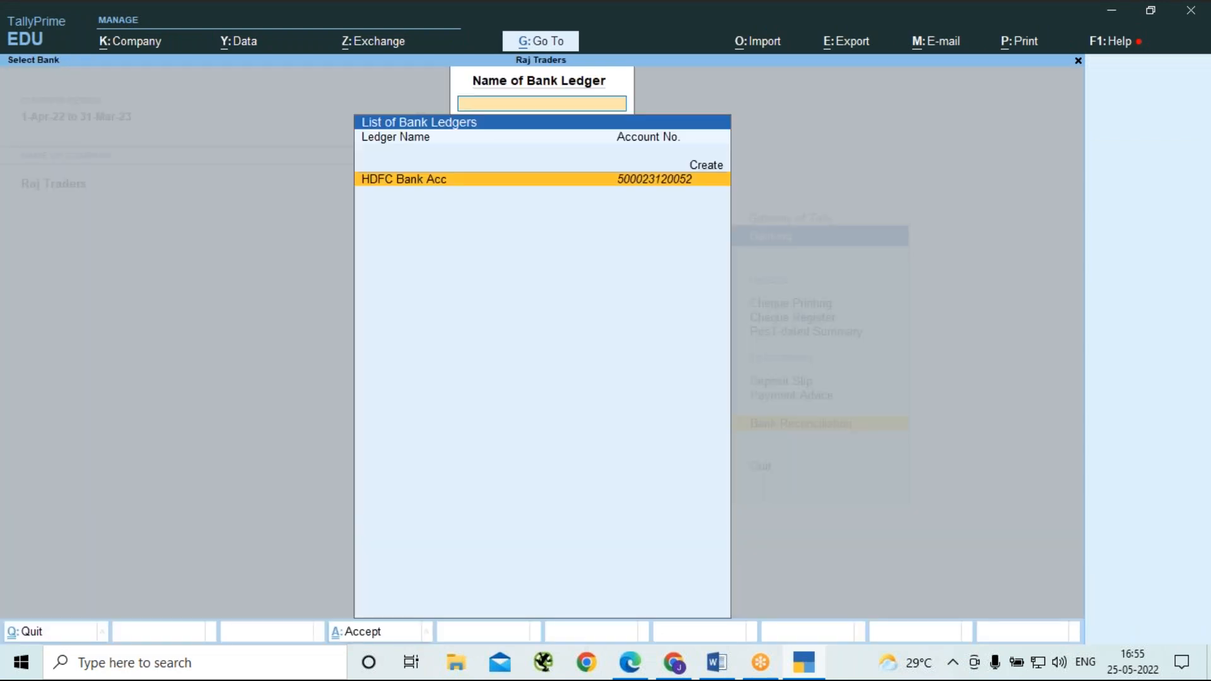
{"action": "key", "text": "Return"}
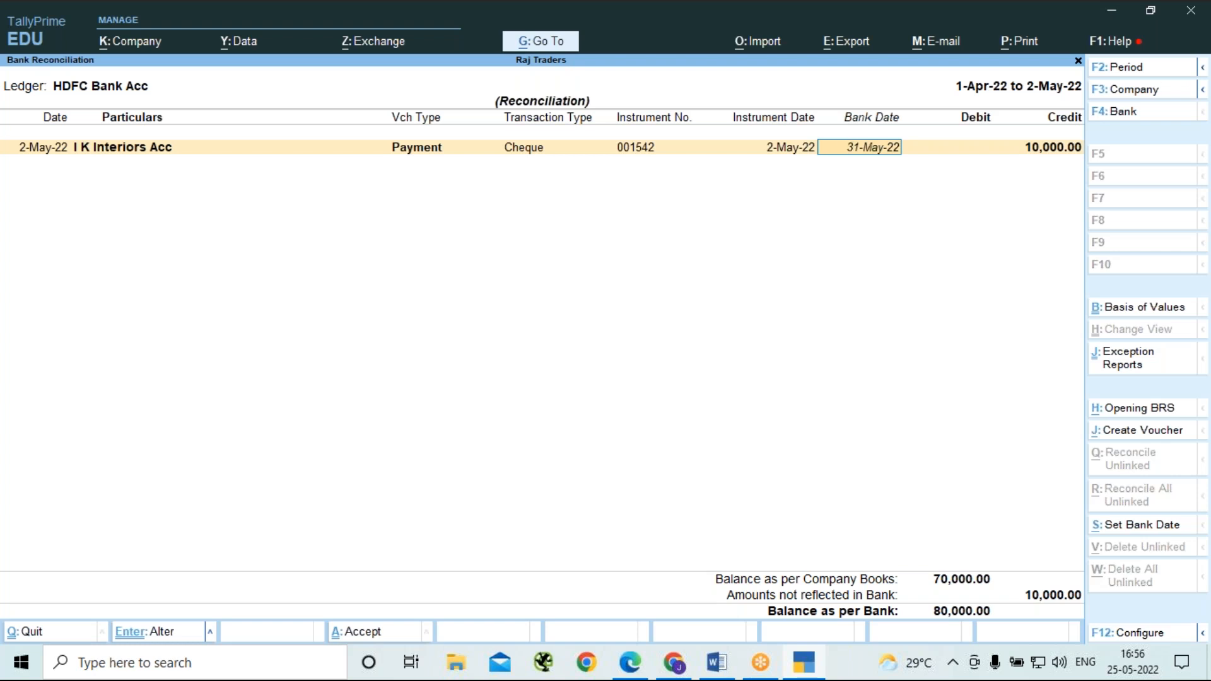
Close the HDFC Bank Acc reconciliation and return to the Gateway of Tally.
{"action": "key", "text": "BackSpace"}
{"action": "key", "text": "Escape"}
{"action": "key", "text": "Escape"}
{"action": "key", "text": "Escape"}
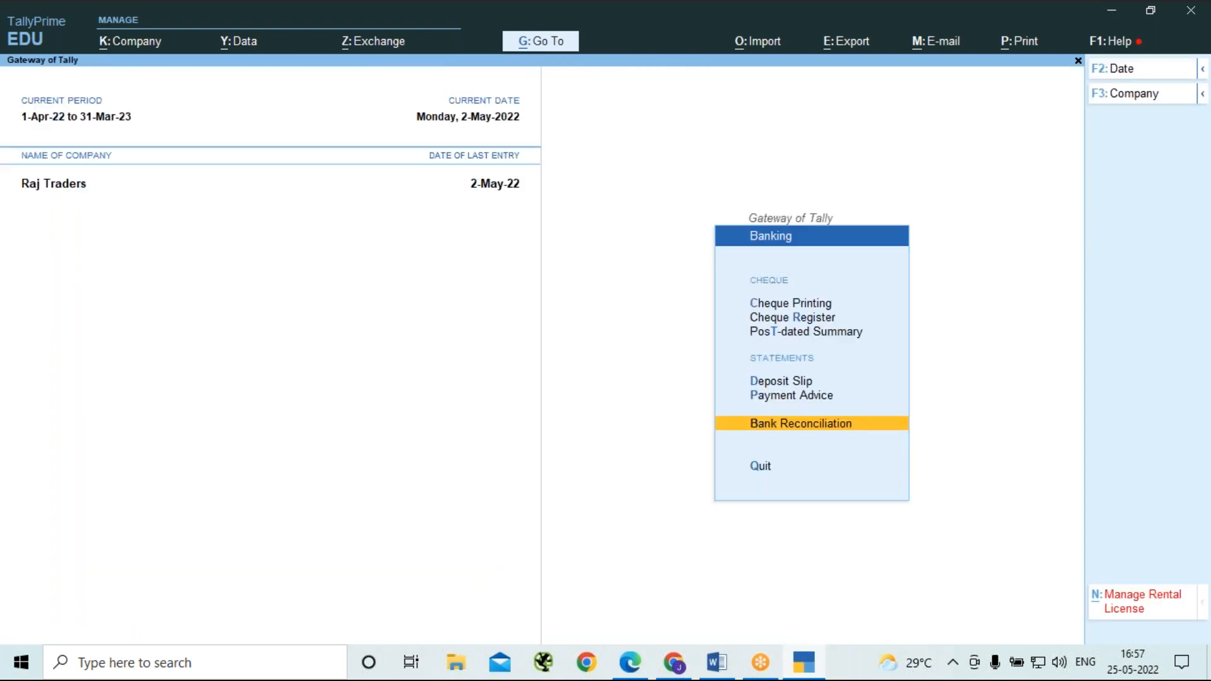
{"action": "key", "text": "Escape"}
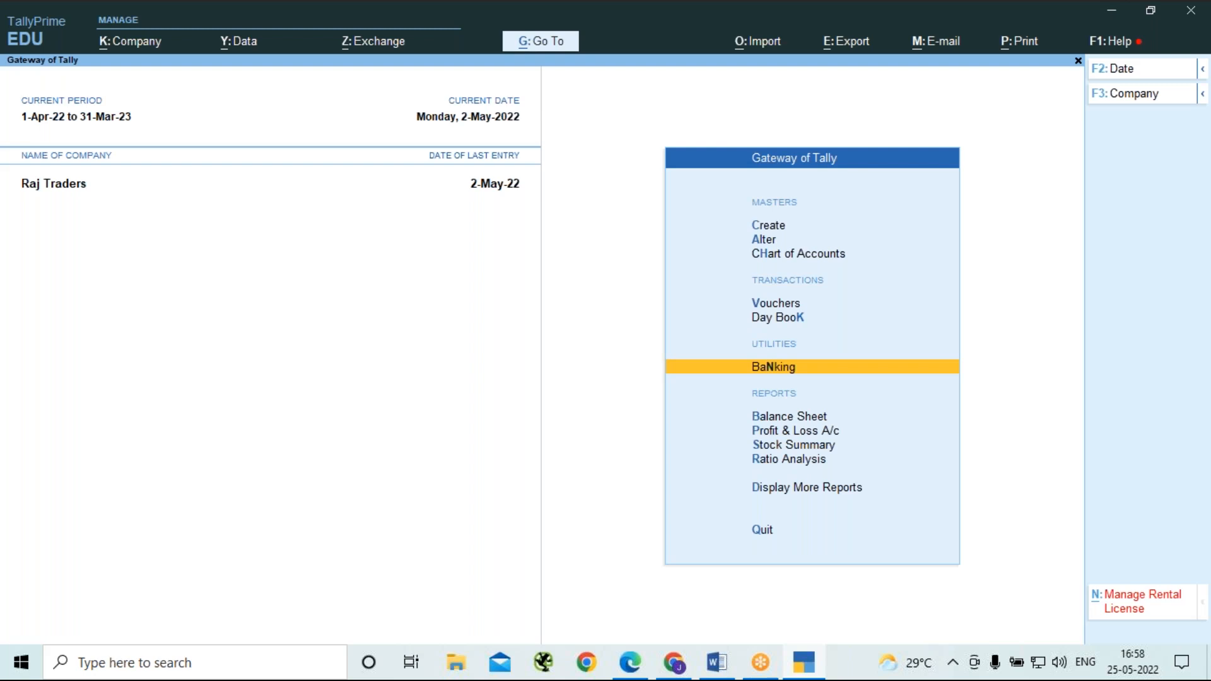
Change the date of the Rent payment voucher in the Day Book to 31-5 and save the voucher.
{"action": "key", "text": "Up"}
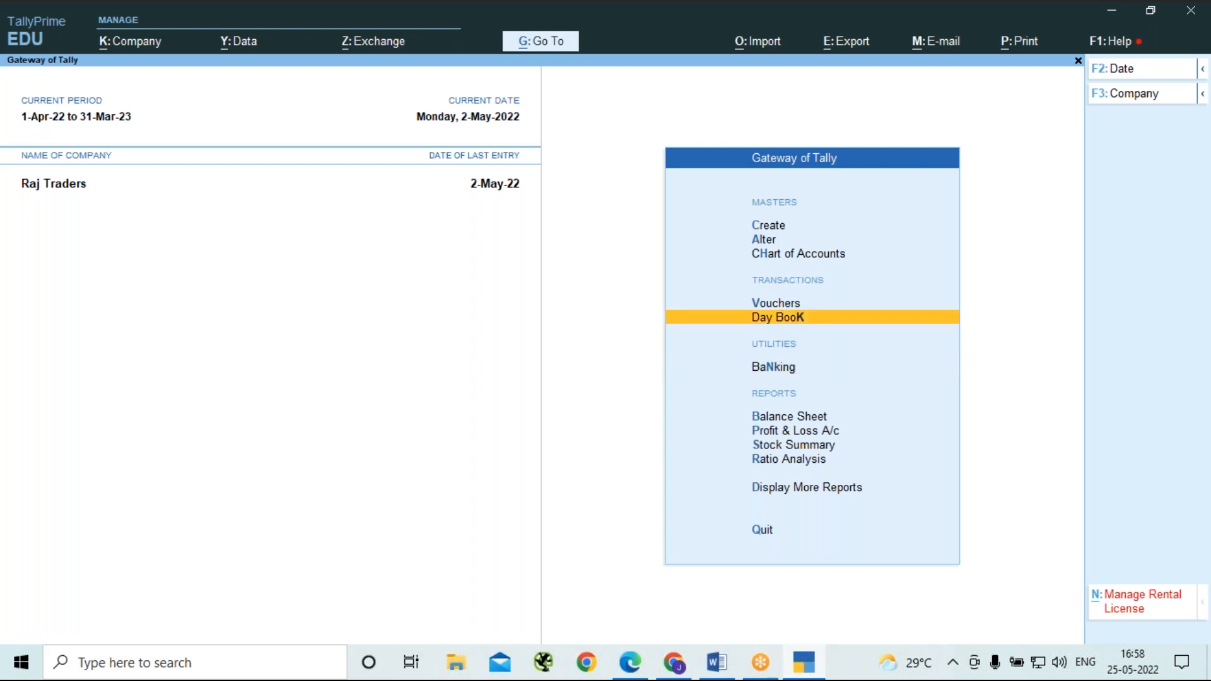
{"action": "key", "text": "Return"}
{"action": "key", "text": "Down"}
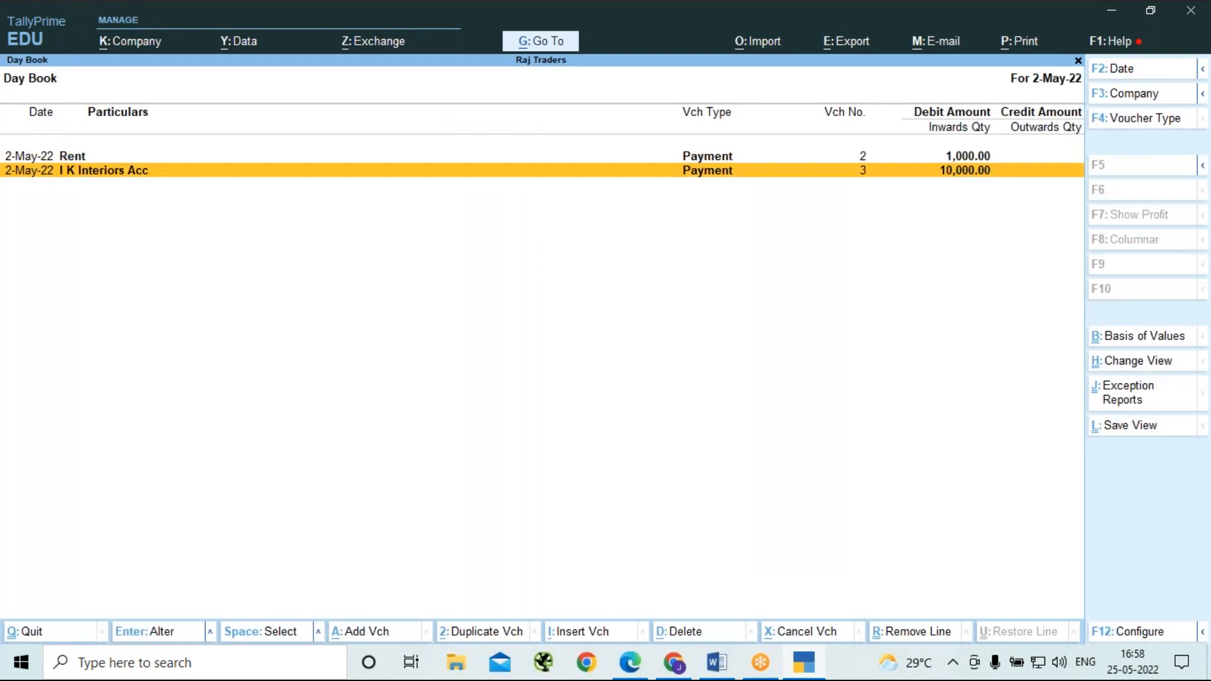
{"action": "key", "text": "Up"}
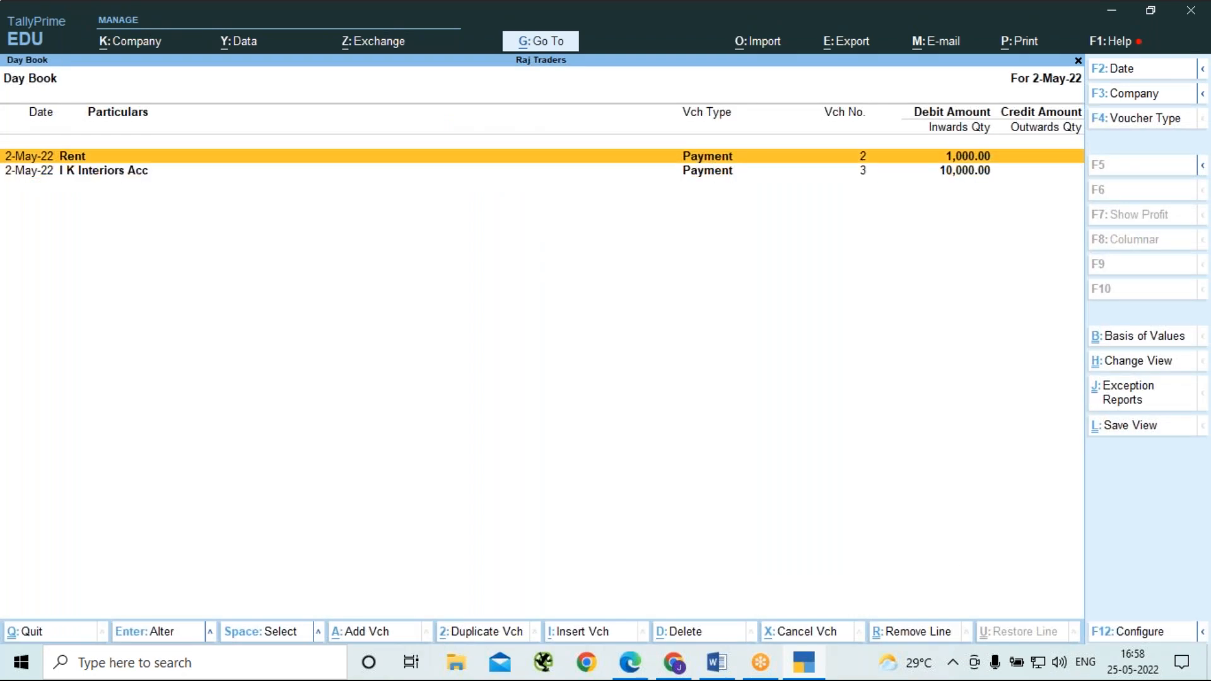
{"action": "key", "text": "Return"}
{"action": "type", "text": "31-5"}
{"action": "key", "text": "Return"}
{"action": "key", "text": "Return"}
{"action": "key", "text": "Return"}
{"action": "key", "text": "Return"}
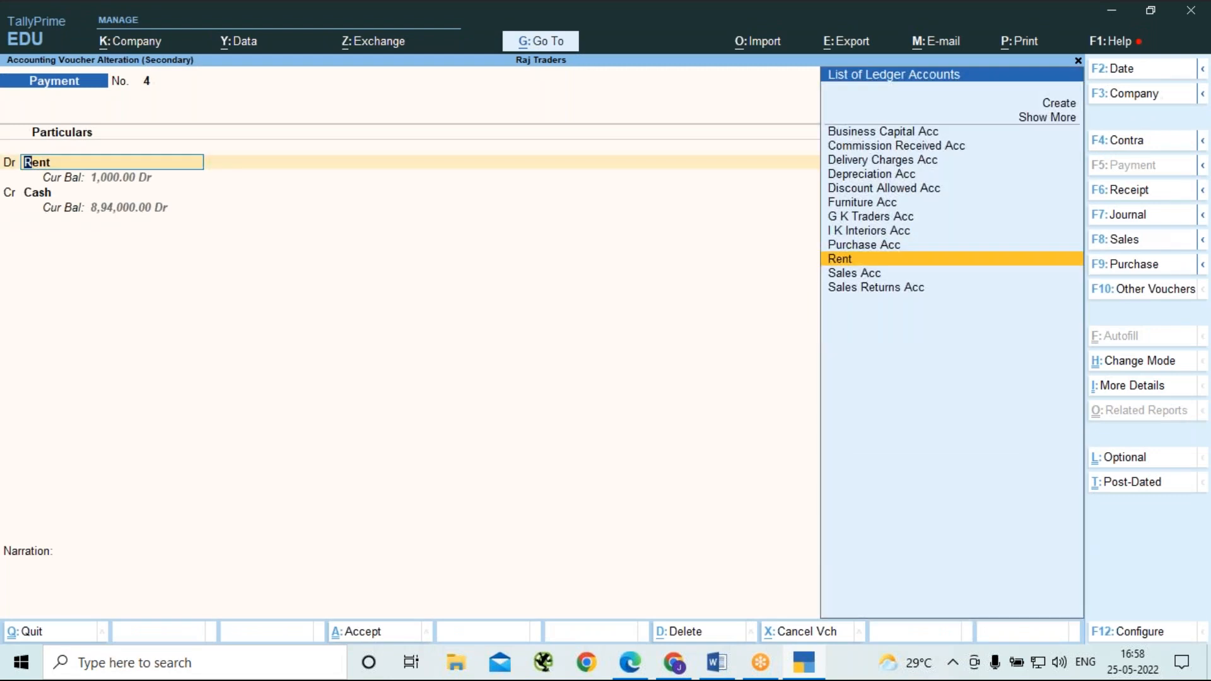
{"action": "key", "text": "Return"}
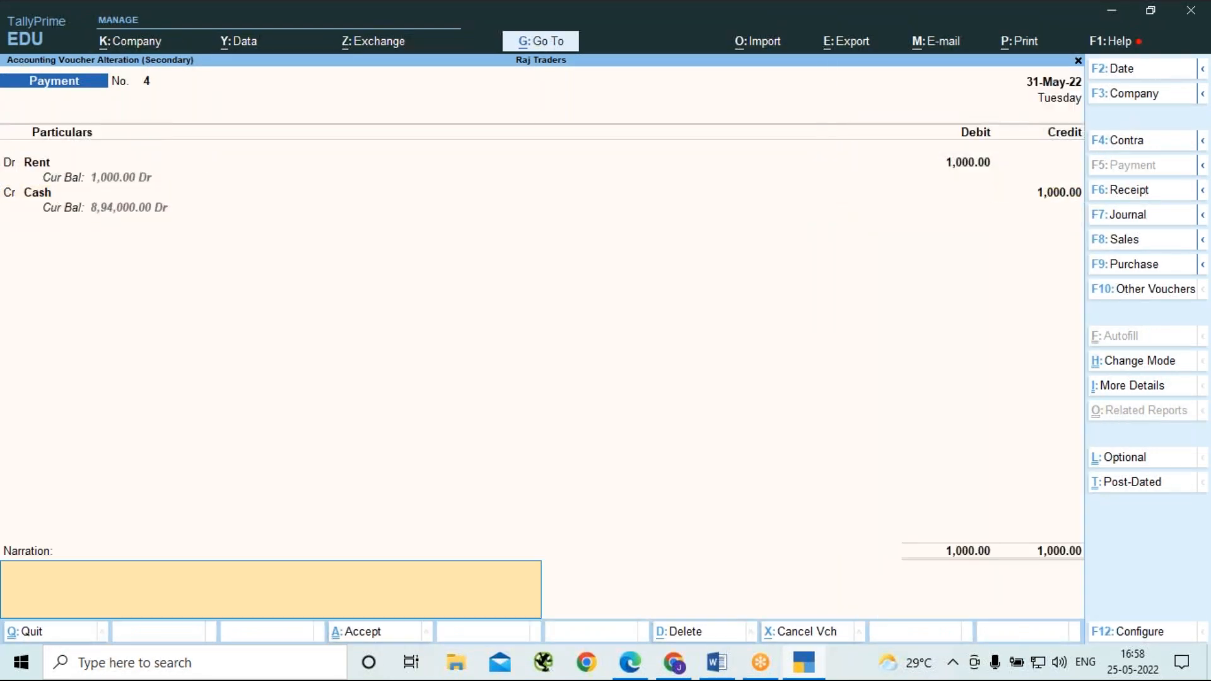
{"action": "key", "text": "Return"}
{"action": "key", "text": "Return"}
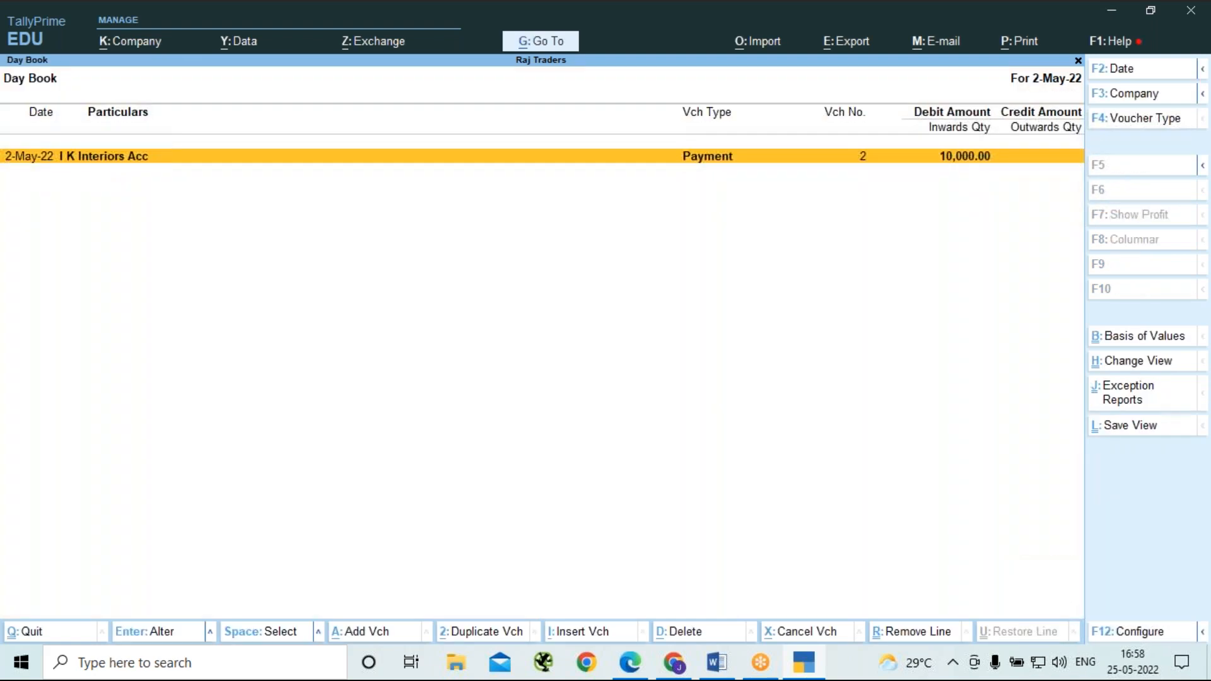
Leave the Day Book and open the opening BRS details in the HDFC Bank Acc reconciliation.
{"action": "key", "text": "Escape"}
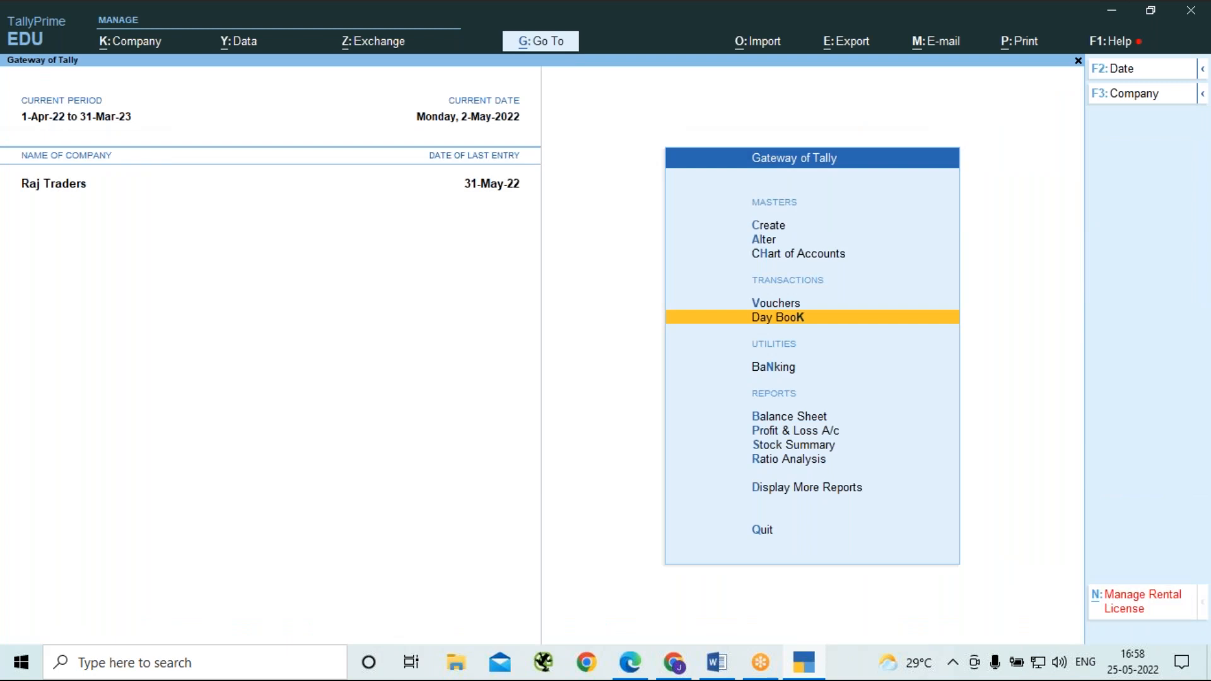
{"action": "key", "text": "n"}
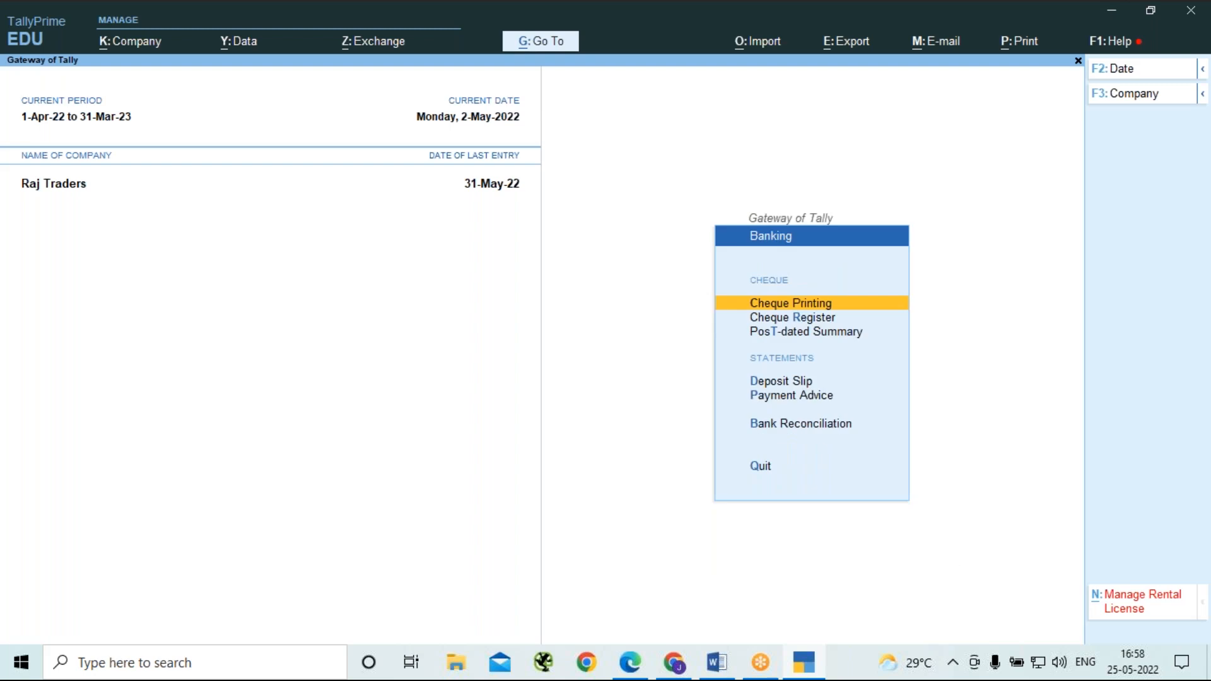
{"action": "key", "text": "b"}
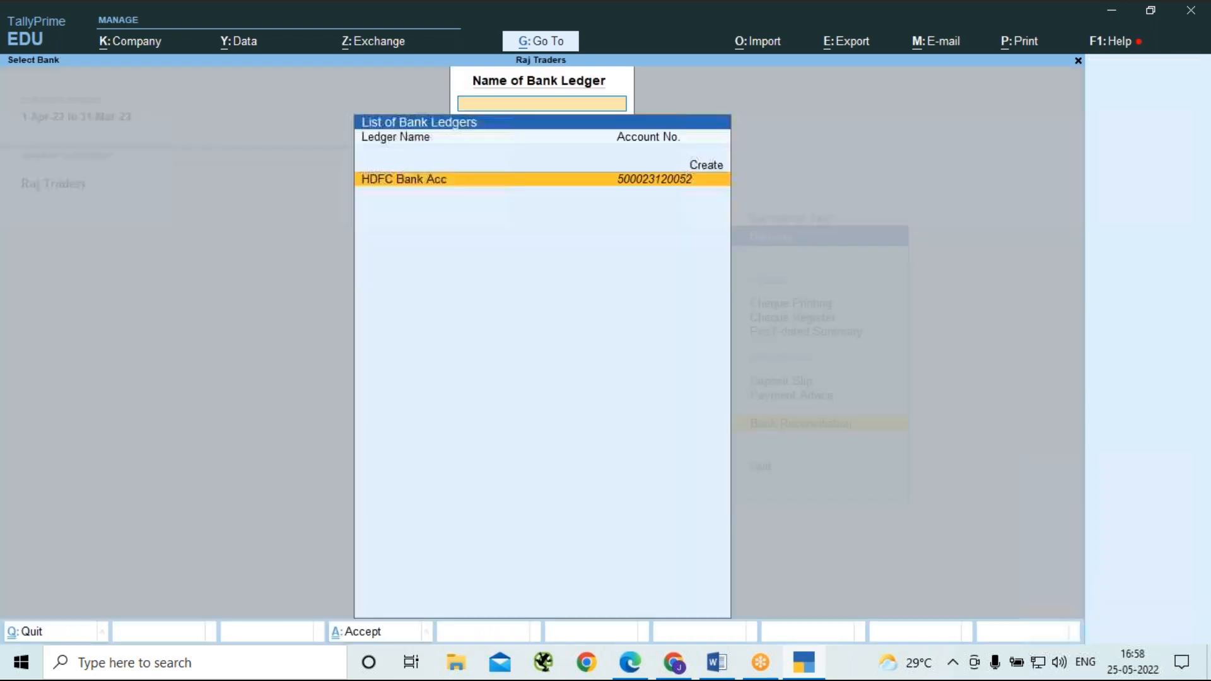
{"action": "key", "text": "Return"}
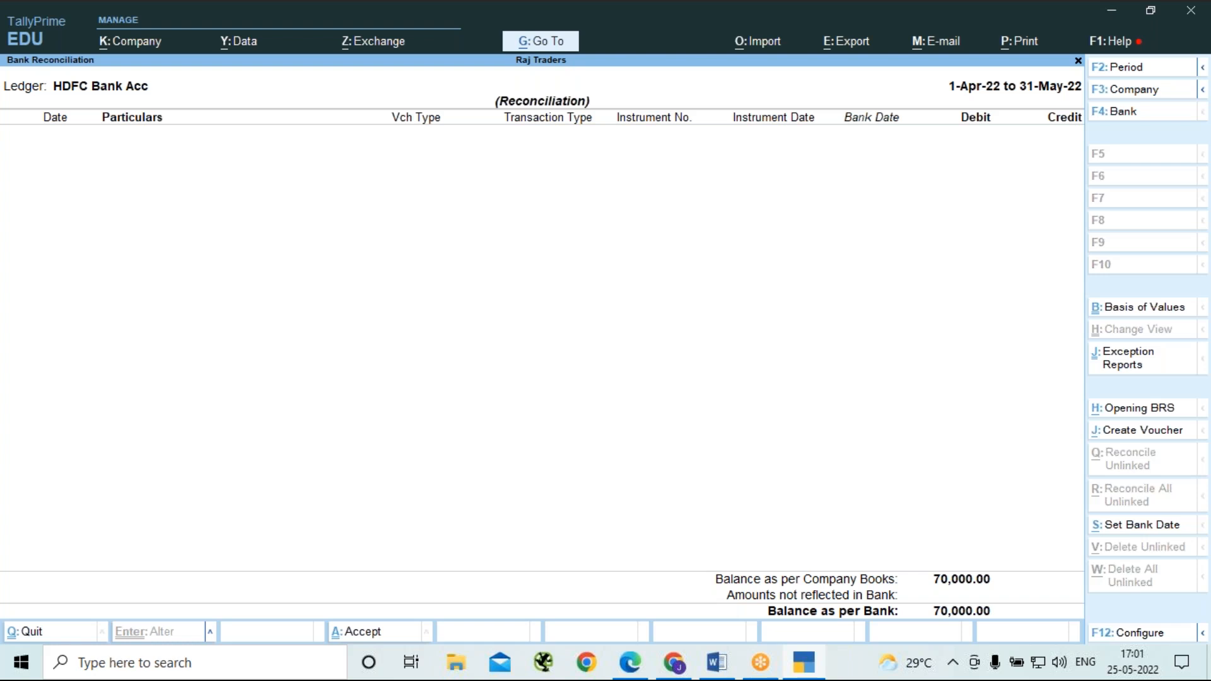
{"action": "key", "text": "alt+h"}
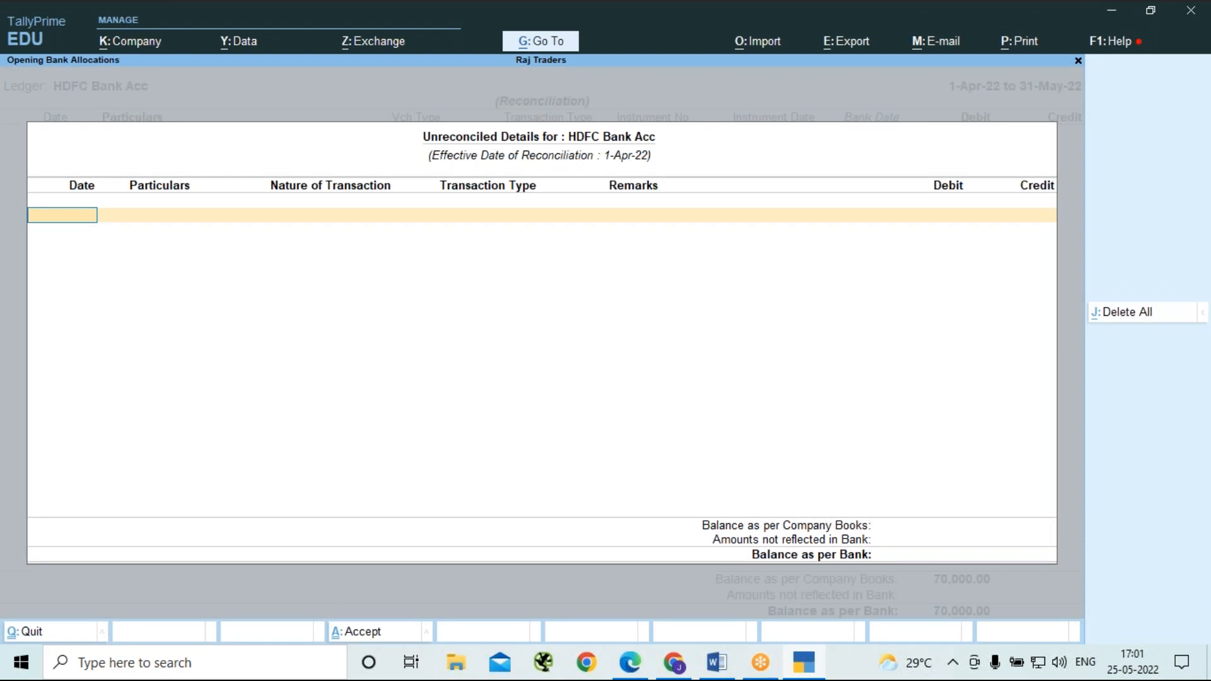
Start an unreconciled opening entry dated 31-3-2022 with the particulars "Paid As an Advance".
{"action": "type", "text": "1"}
{"action": "key", "text": "BackSpace"}
{"action": "type", "text": "31-3-2022"}
{"action": "key", "text": "Return"}
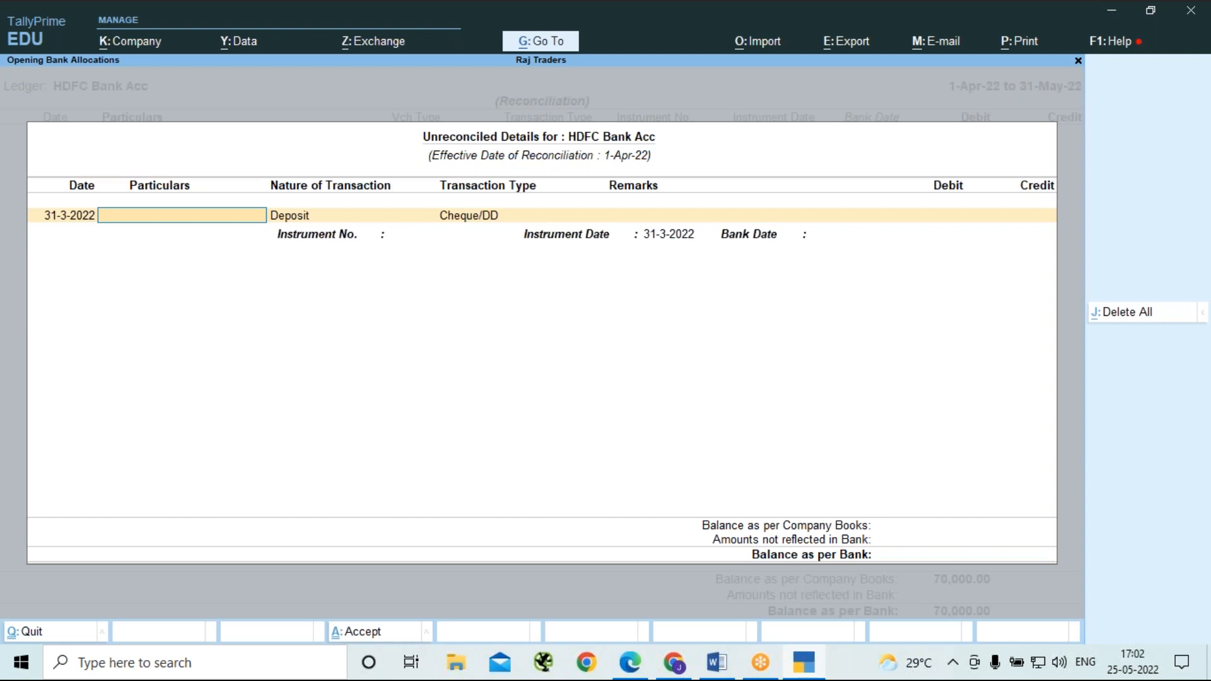
{"action": "type", "text": "Paid As an Advance"}
{"action": "key", "text": "Return"}
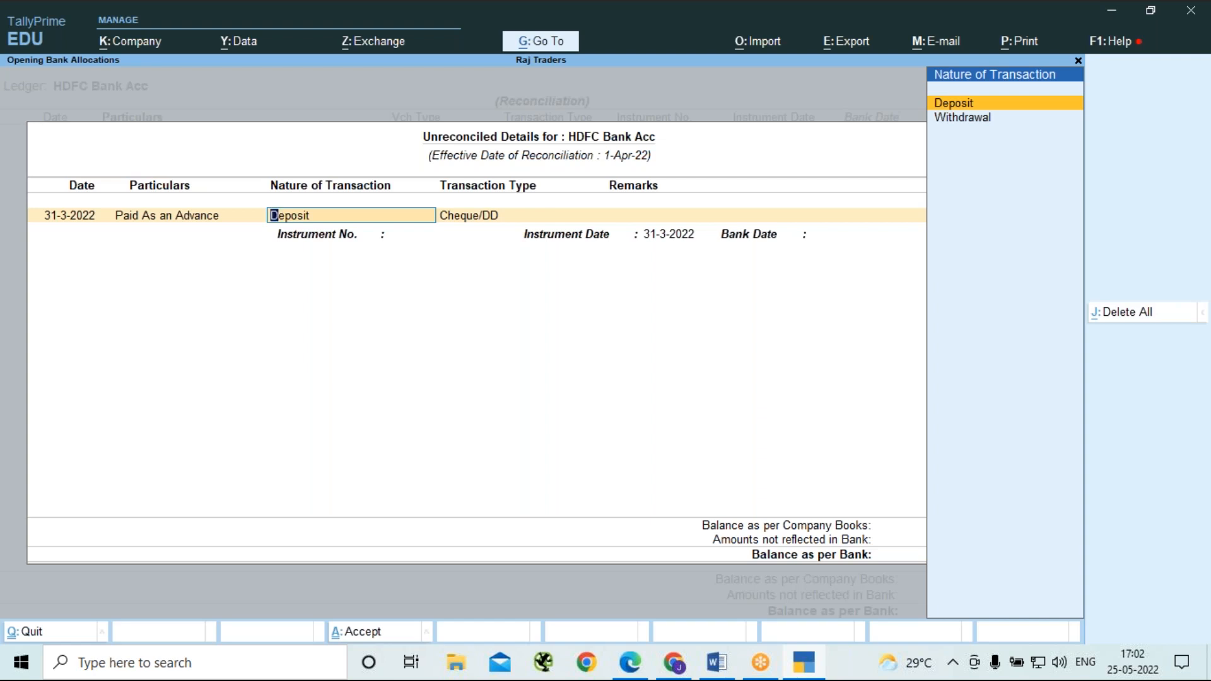
Make the opening entry a Withdrawal by Cheque without remarks and with a credit of 1,000.
{"action": "key", "text": "Down"}
{"action": "key", "text": "Return"}
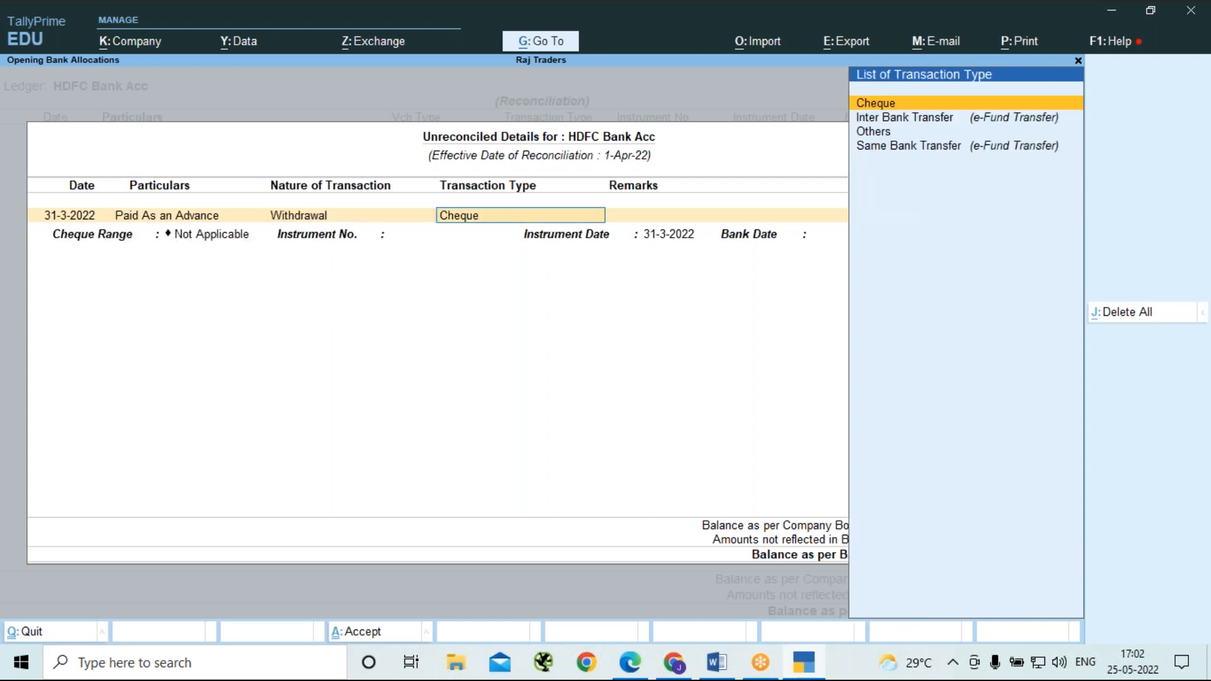
{"action": "key", "text": "Return"}
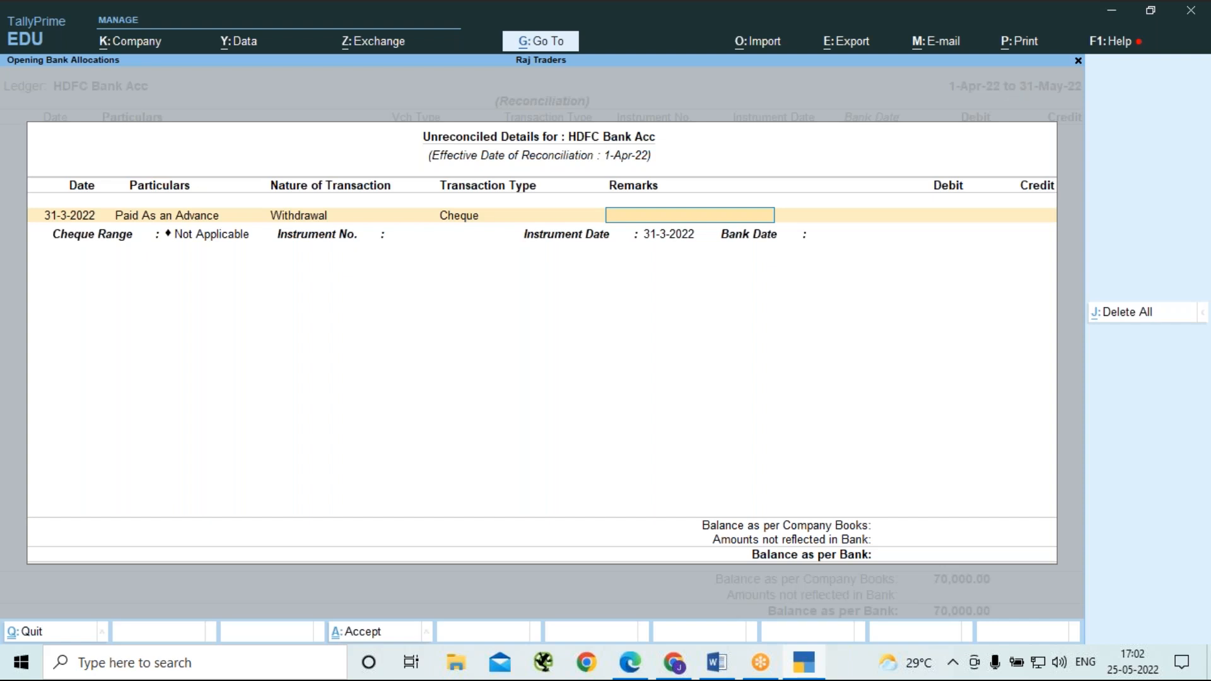
{"action": "key", "text": "Return"}
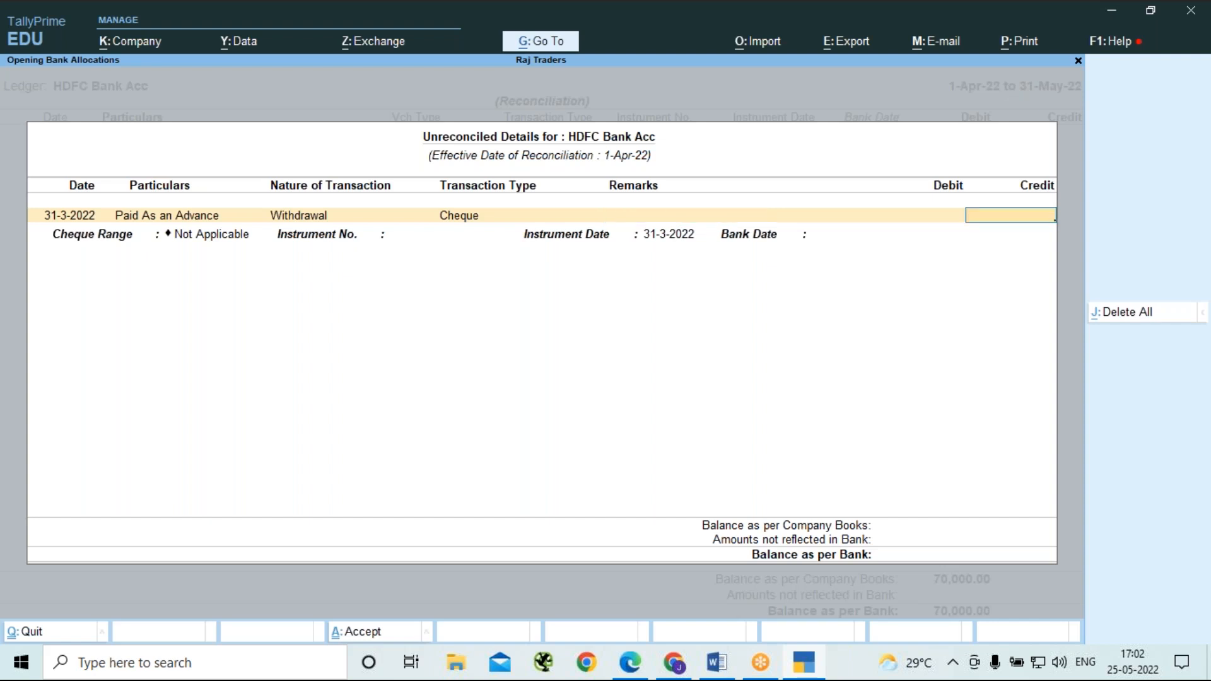
{"action": "type", "text": "1000"}
{"action": "key", "text": "Return"}
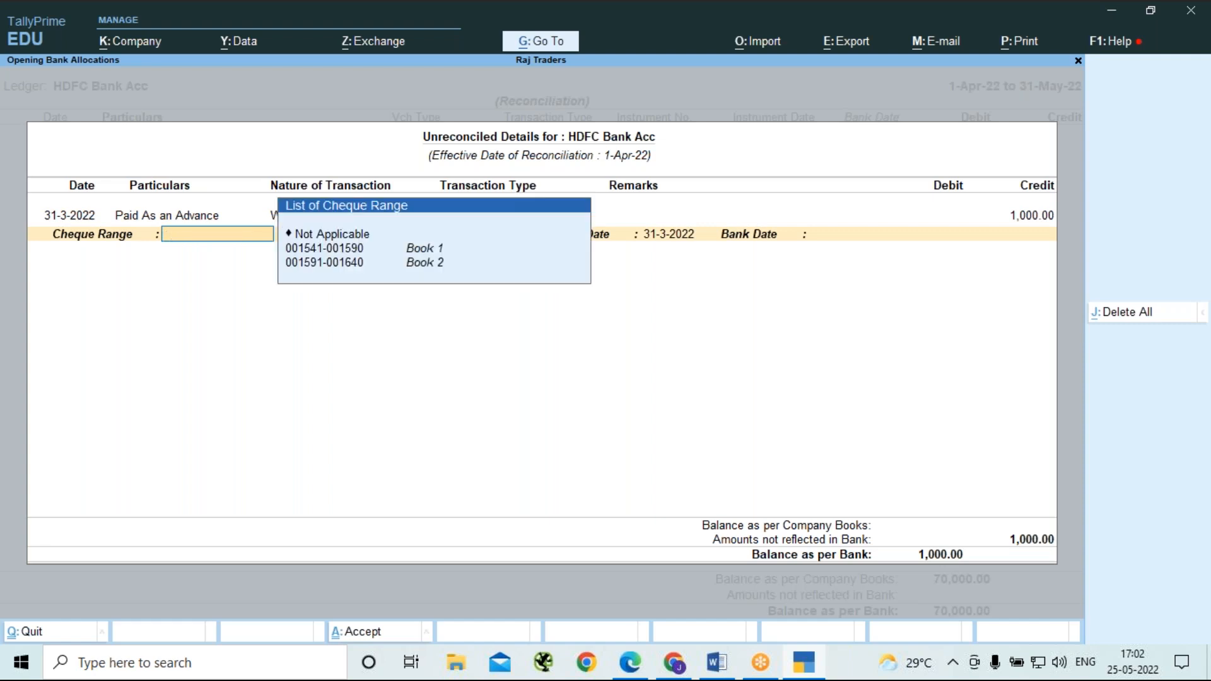
Set the cheque range to Not Applicable, enter instrument number 123456 with date 31-3-2022, and save the opening BRS details.
{"action": "key", "text": "Down"}
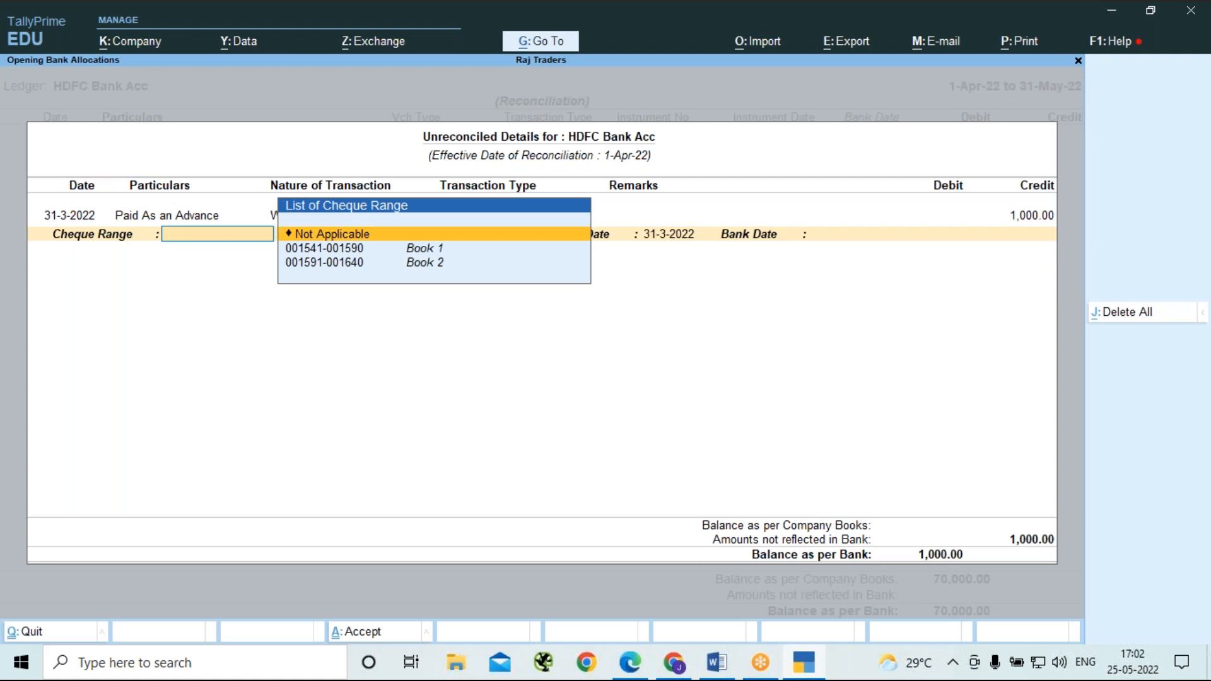
{"action": "key", "text": "Return"}
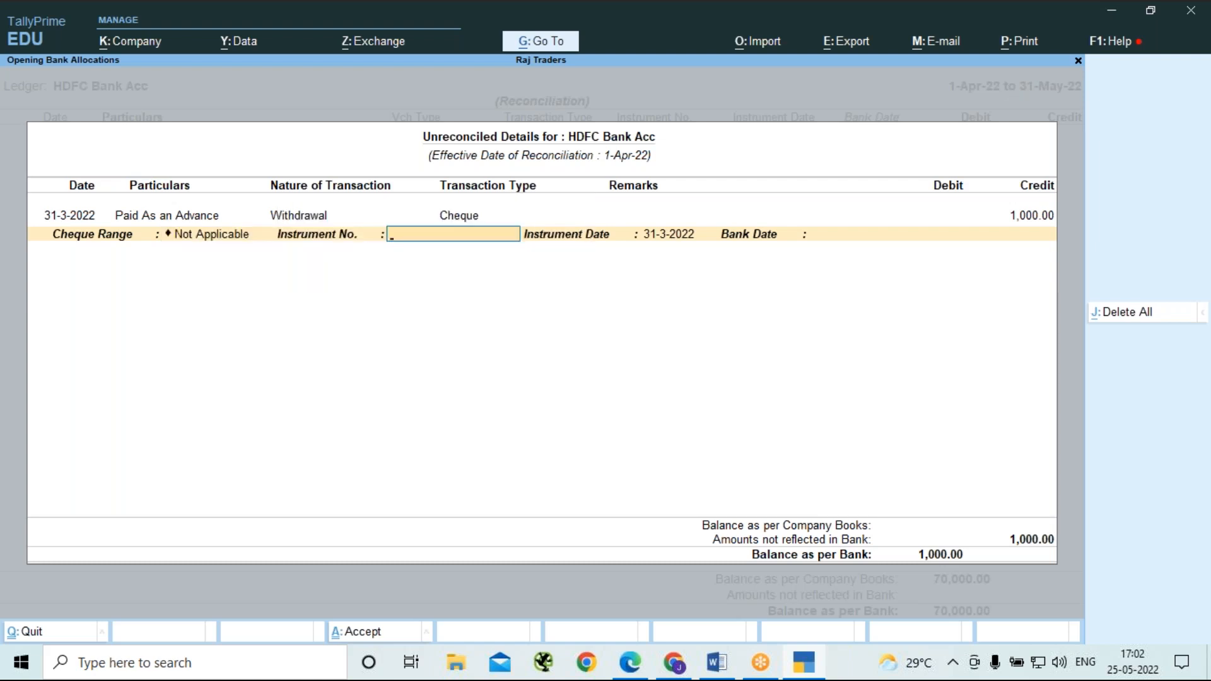
{"action": "type", "text": "123456"}
{"action": "key", "text": "Return"}
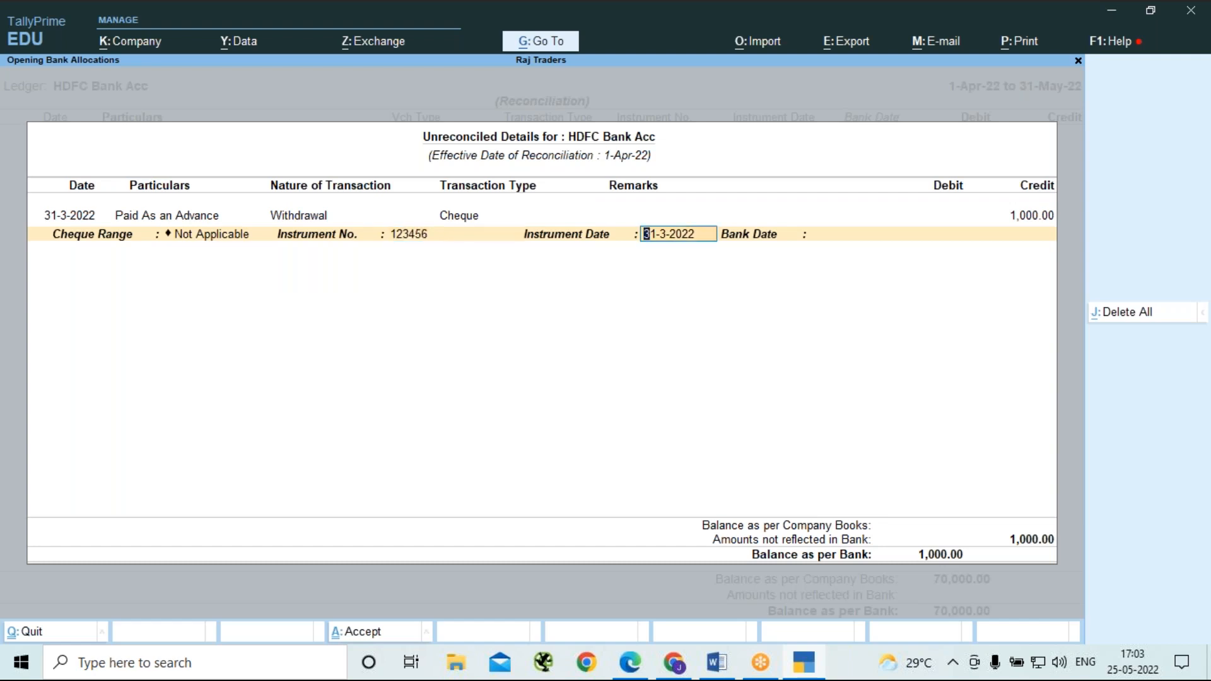
{"action": "key", "text": "Return"}
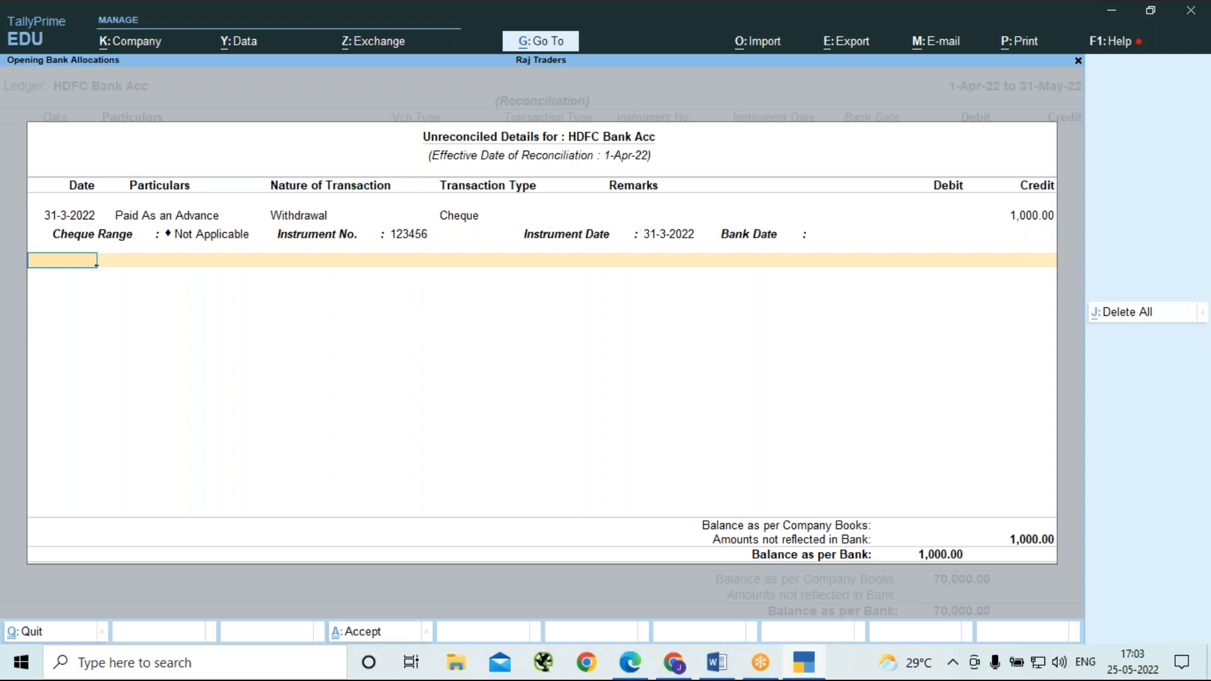
{"action": "key", "text": "Return"}
{"action": "key", "text": "Return"}
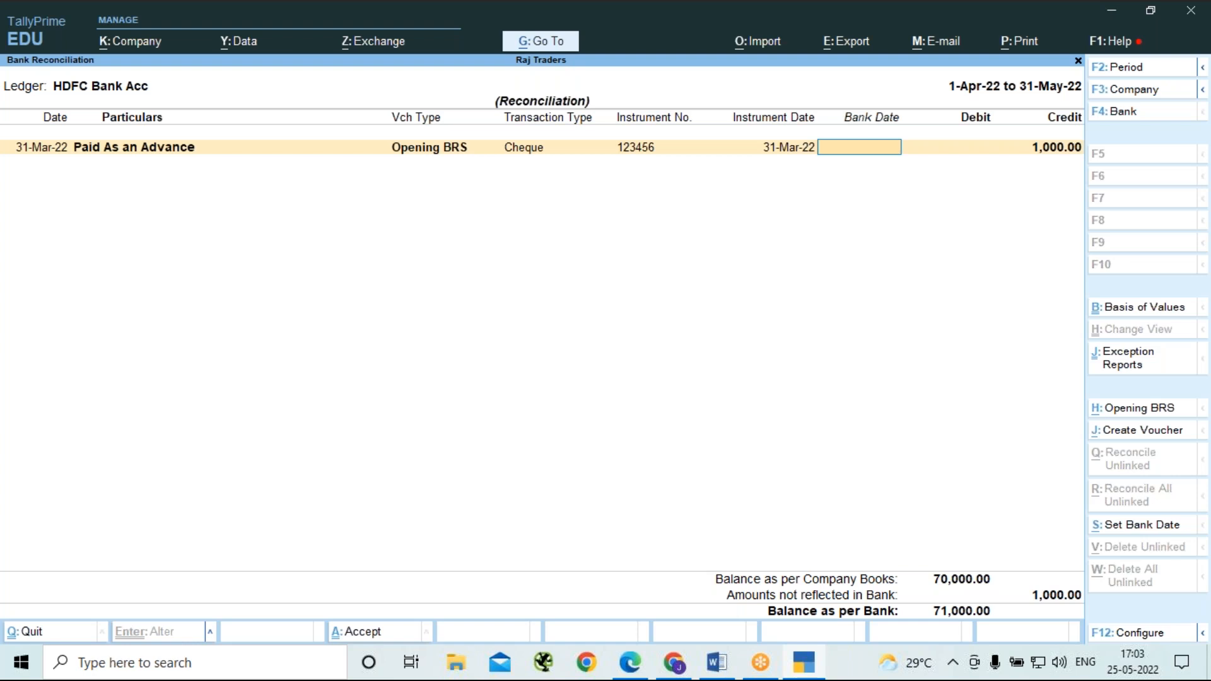
Set the bank date of the opening advance cheque to 2-5-22, save, and reopen the HDFC Bank Acc reconciliation.
{"action": "type", "text": "2-5-22"}
{"action": "key", "text": "Return"}
{"action": "key", "text": "y"}
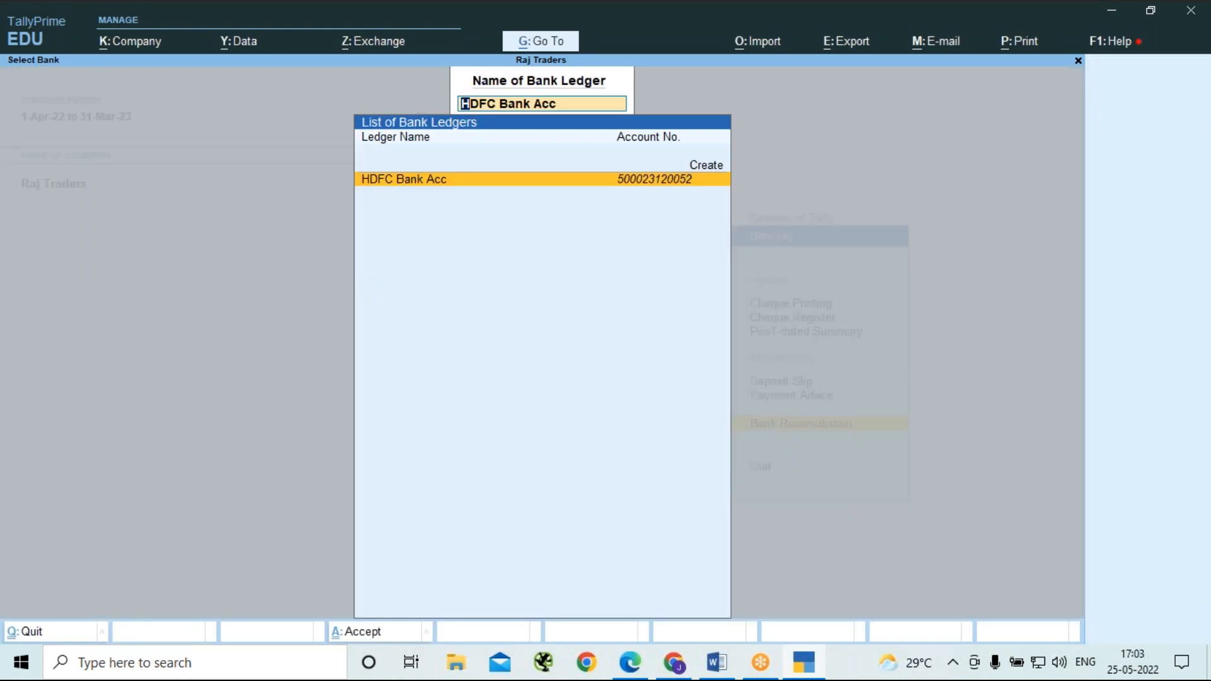
{"action": "key", "text": "Return"}
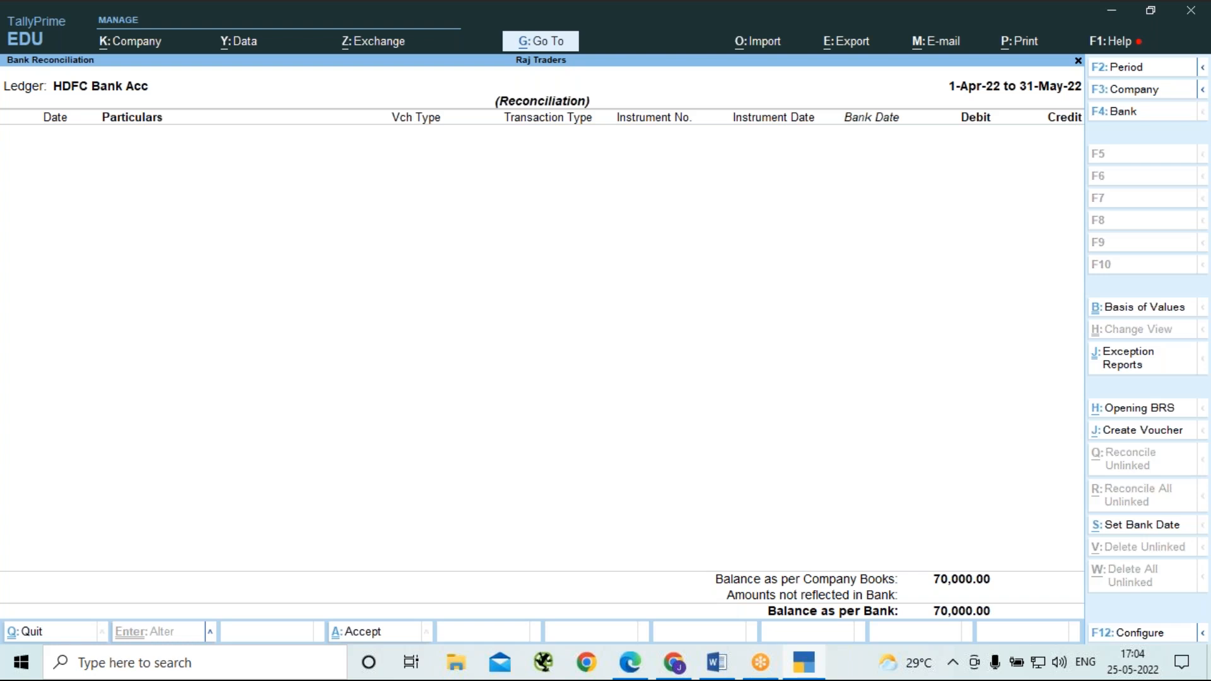
{"action": "left_click", "coordinate": [856, 30]}
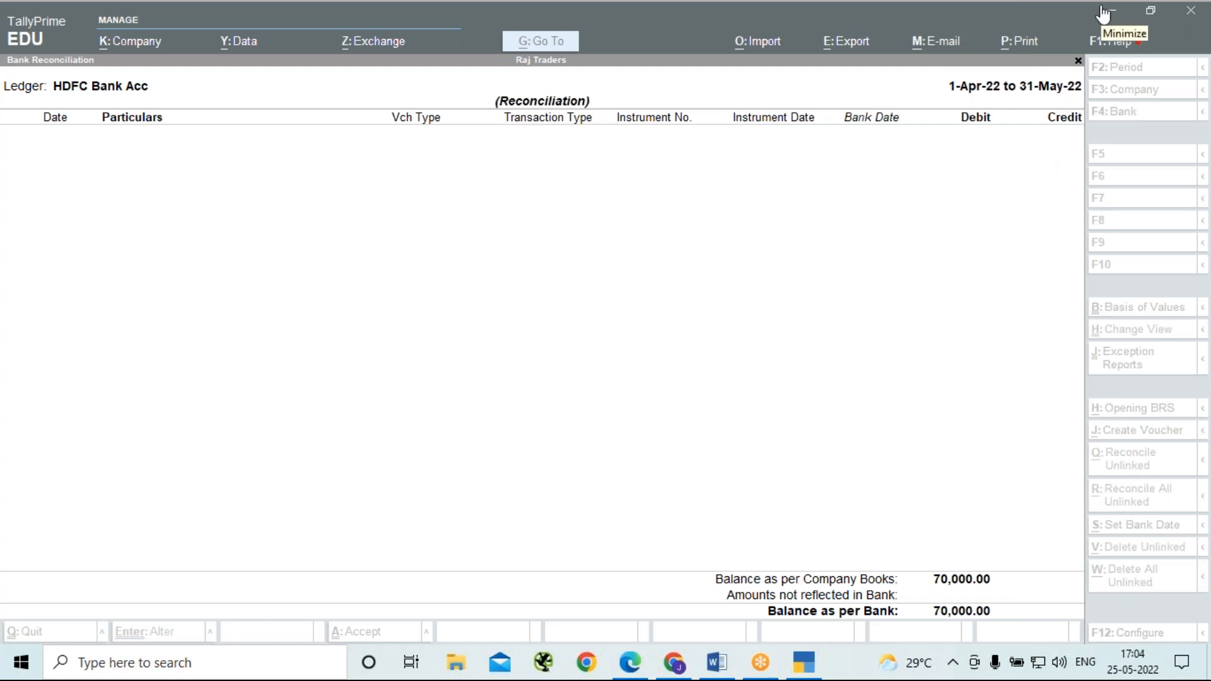
{"action": "left_click", "coordinate": [636, 398]}
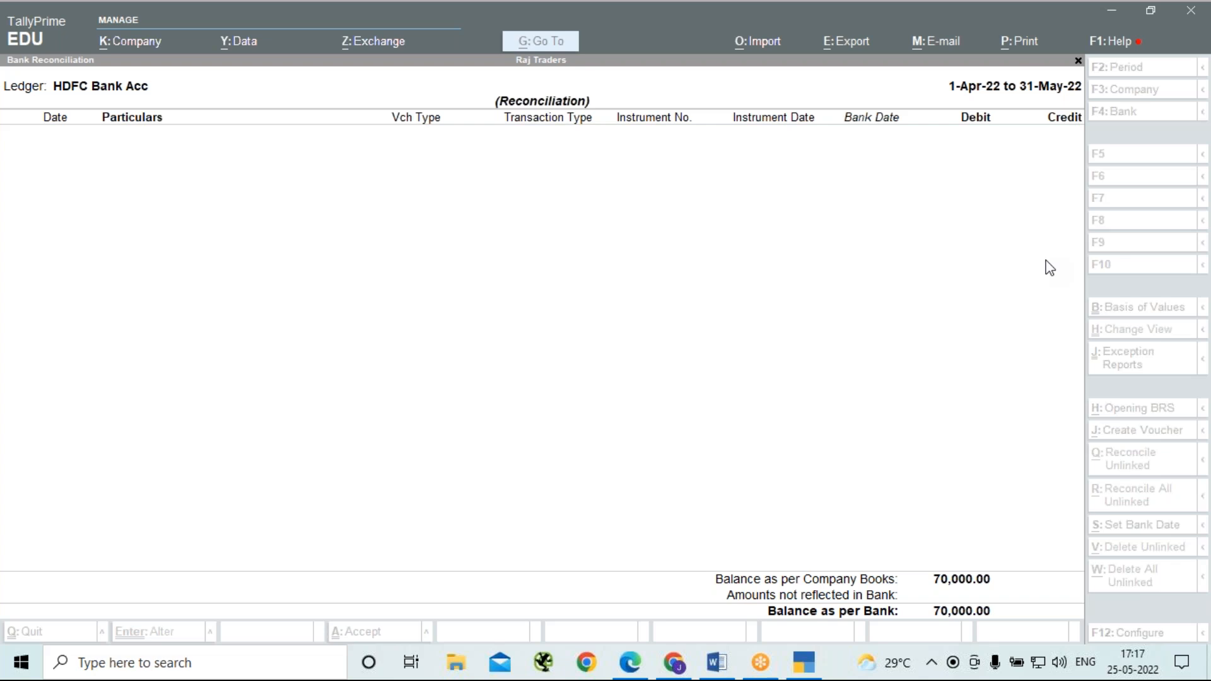
{"action": "left_click", "coordinate": [535, 444]}
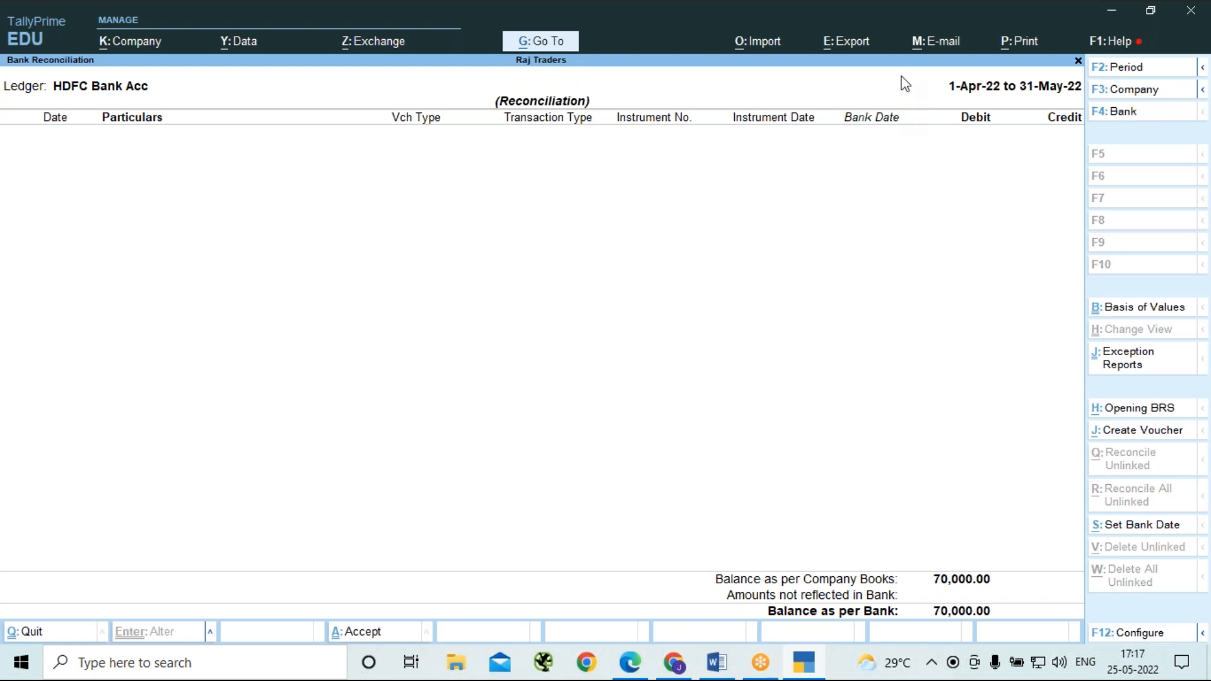
{"action": "key", "text": "alt+Tab"}
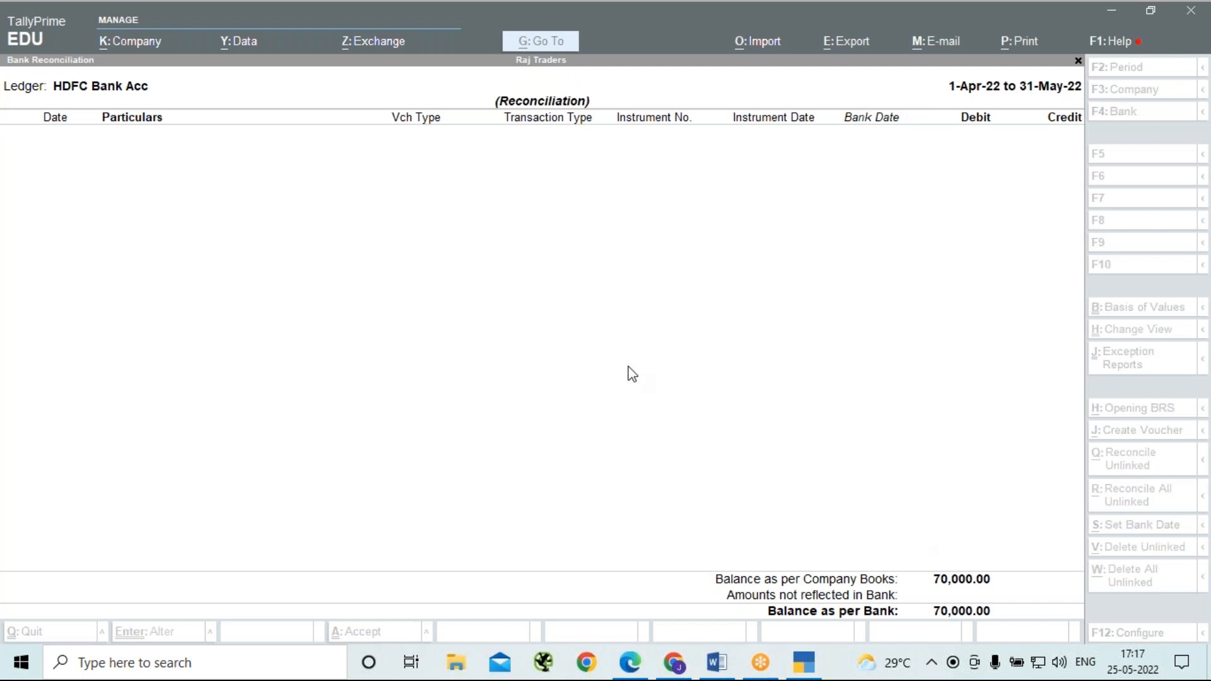
{"action": "left_click", "coordinate": [621, 371]}
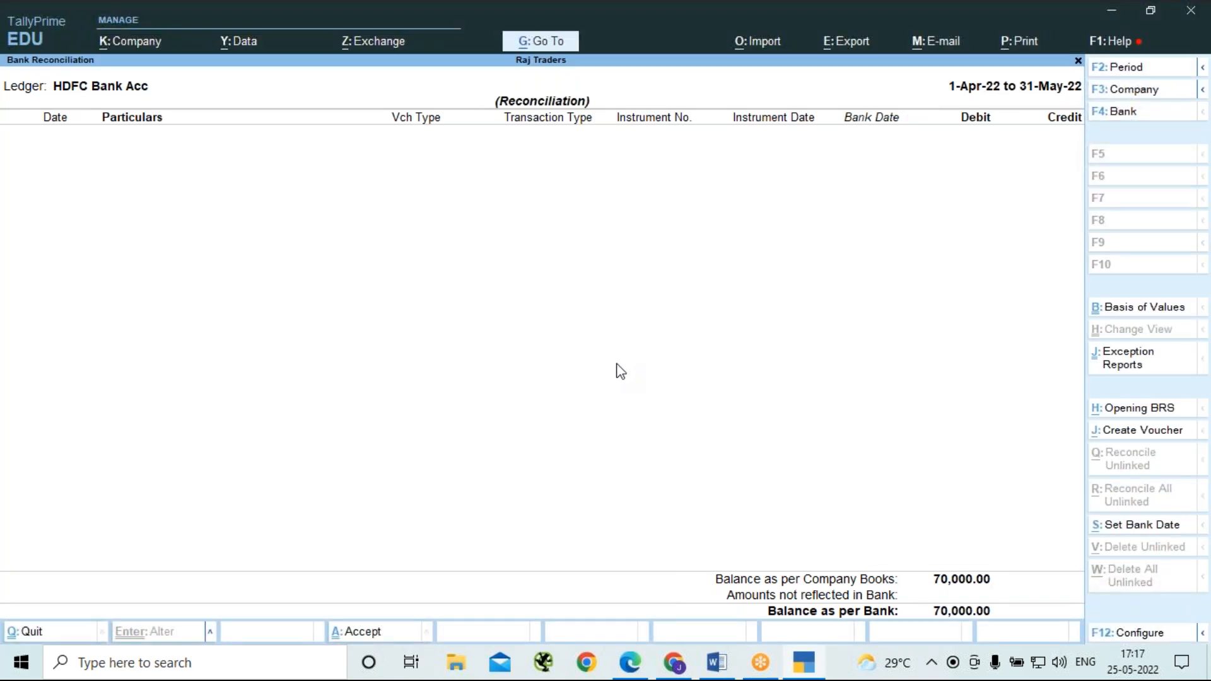
Close the bank reconciliation and the Banking menu to return to the Gateway of Tally.
{"action": "key", "text": "Escape"}
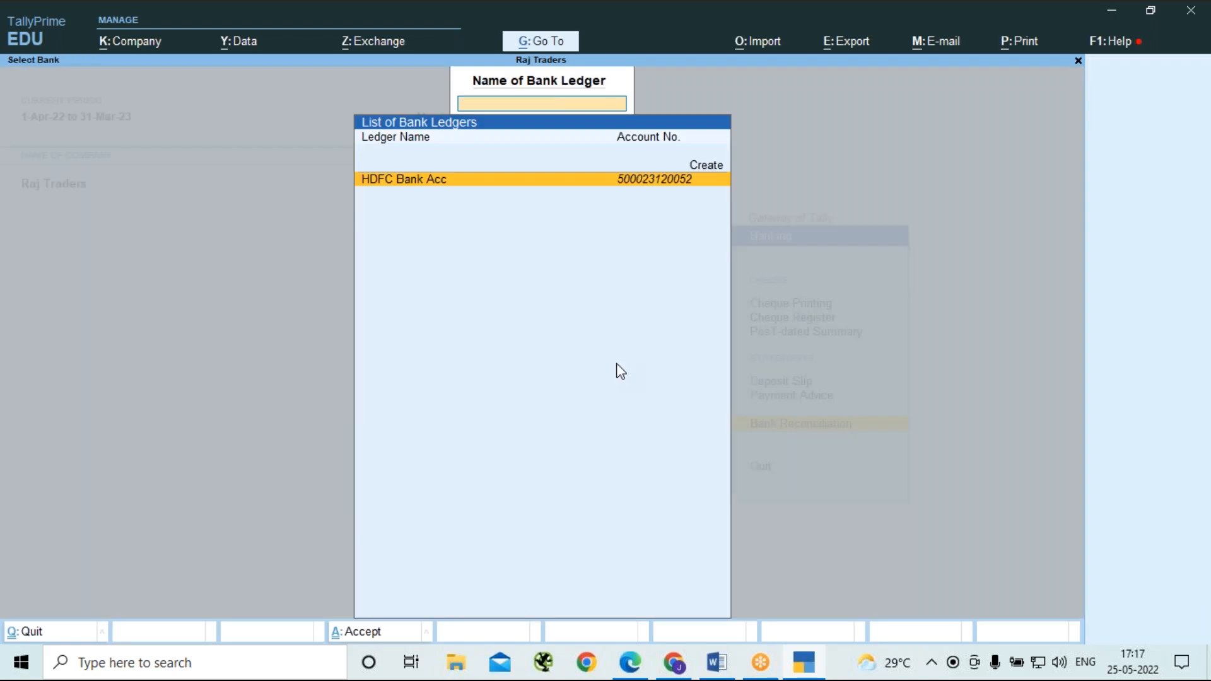
{"action": "key", "text": "Escape"}
{"action": "key", "text": "Escape"}
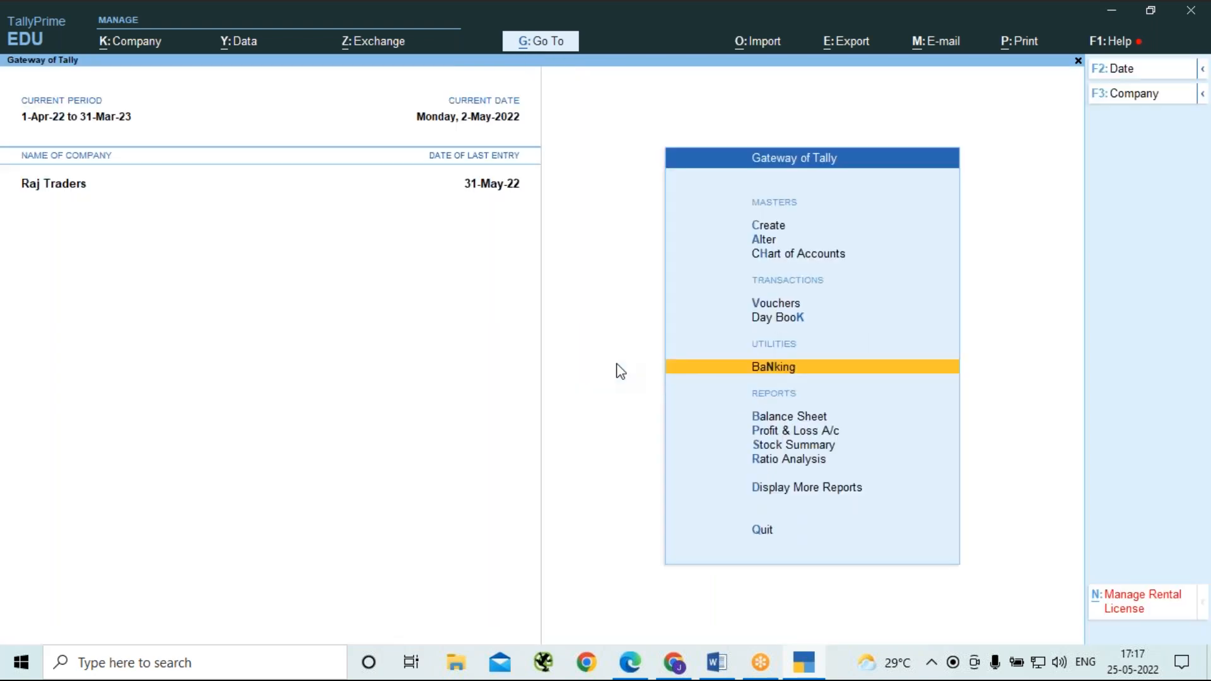
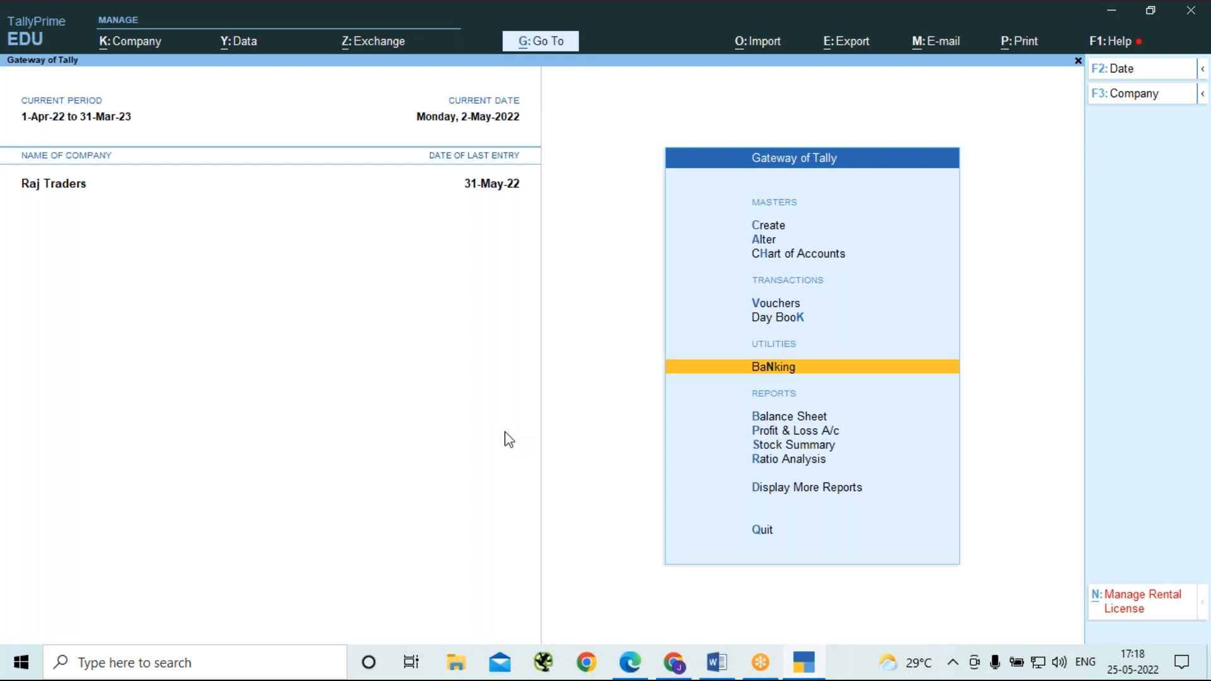
{"action": "left_click", "coordinate": [865, 31]}
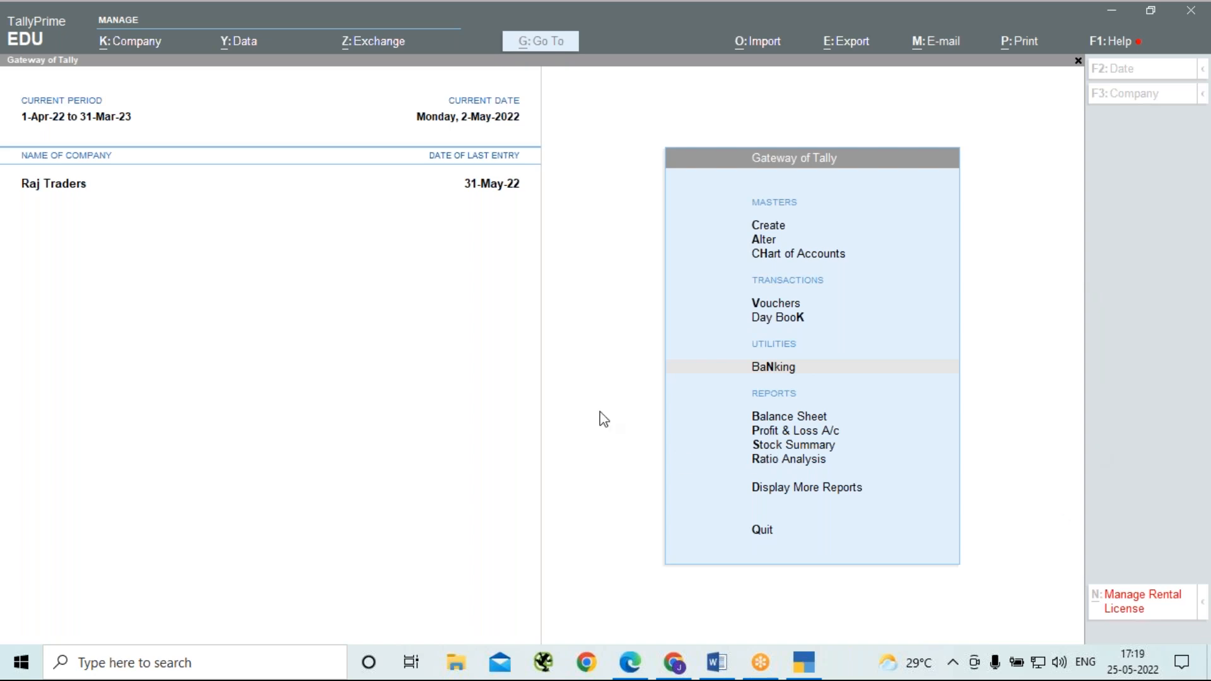
{"action": "left_click", "coordinate": [529, 357]}
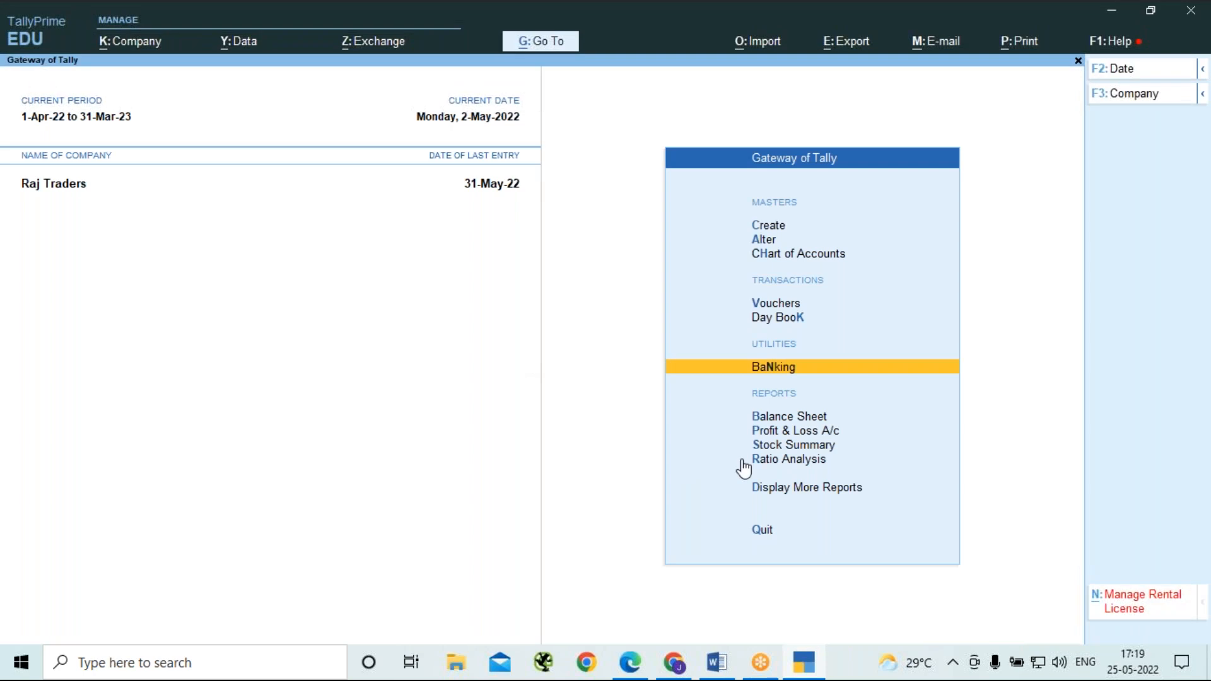
{"action": "left_click", "coordinate": [894, 72]}
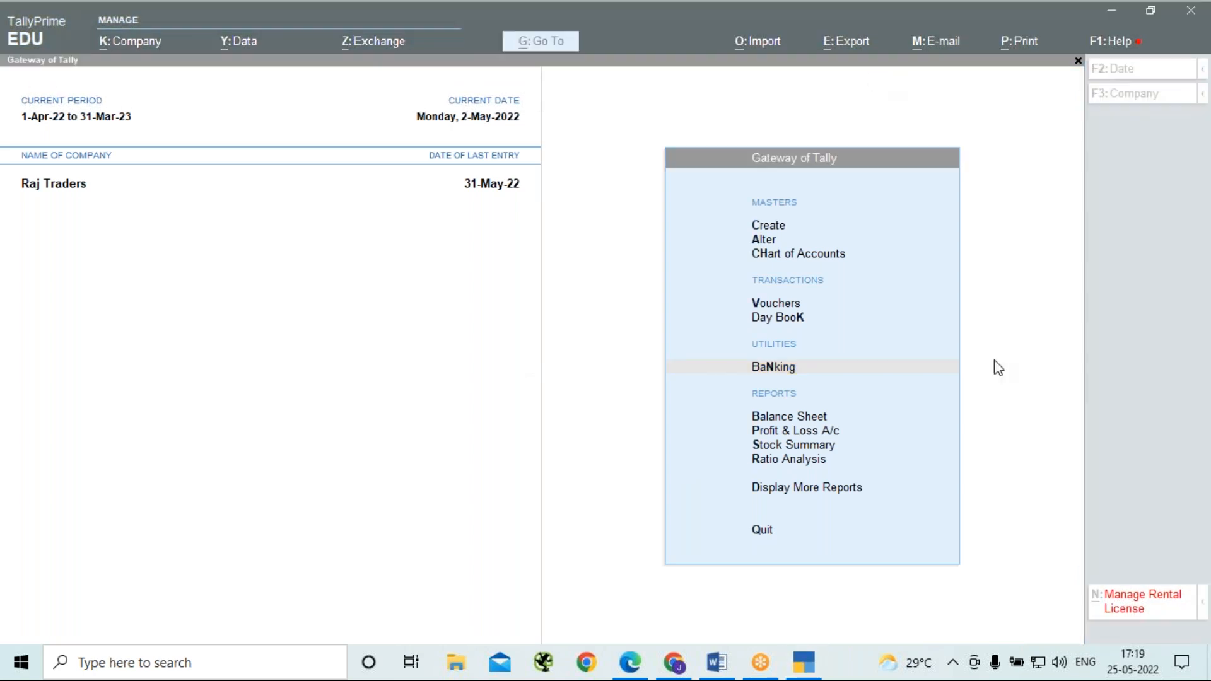
{"action": "left_click", "coordinate": [582, 293]}
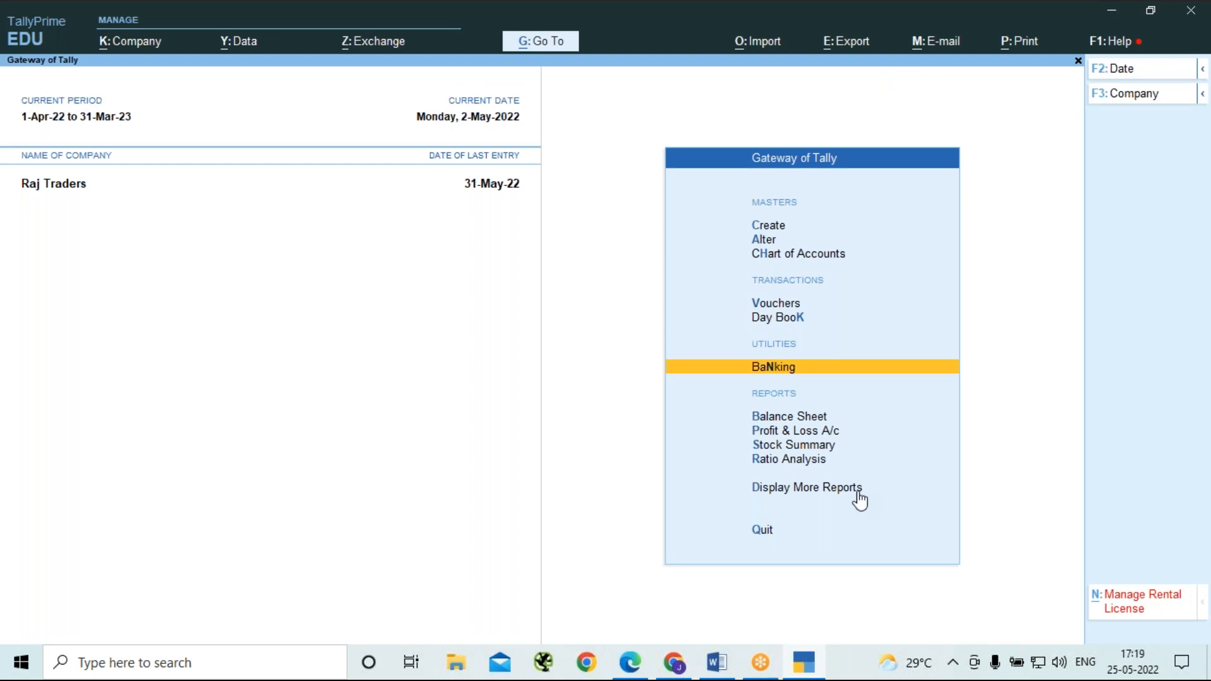
Enable Tax Deducted at Source (TDS) in the company features of Raj Traders.
{"action": "key", "text": "F11"}
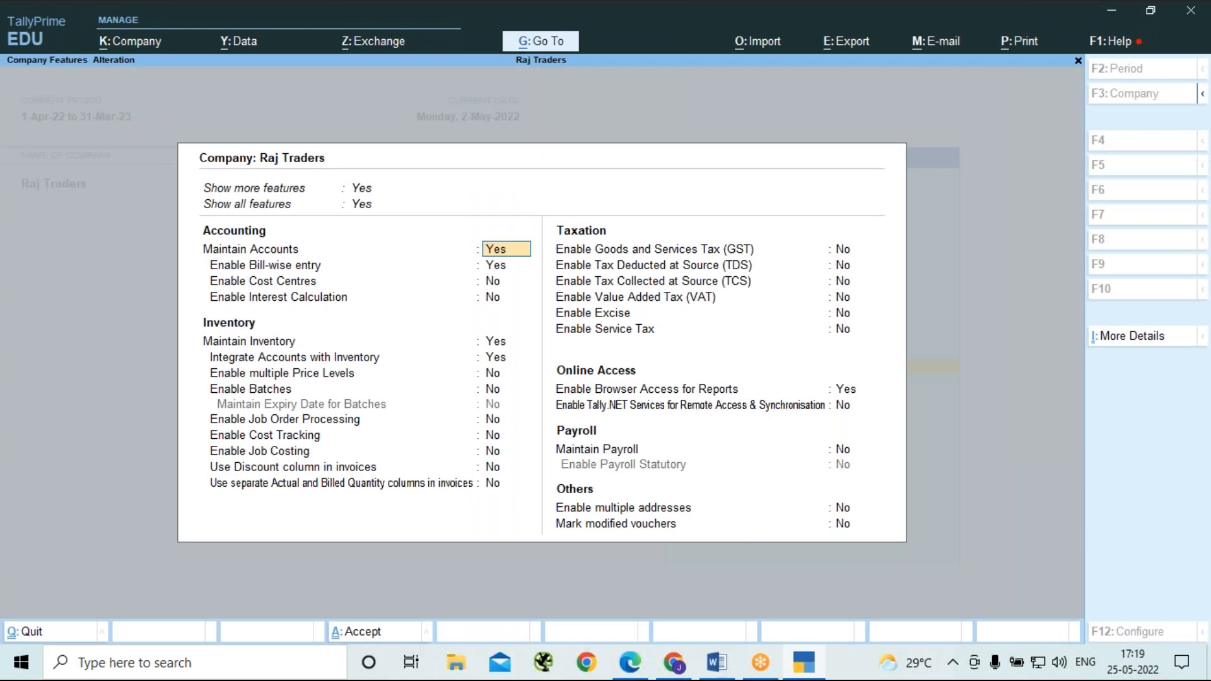
{"action": "key", "text": "Down"}
{"action": "key", "text": "Down"}
{"action": "key", "text": "Down"}
{"action": "key", "text": "Down"}
{"action": "key", "text": "Down"}
{"action": "key", "text": "Down"}
{"action": "key", "text": "Down"}
{"action": "key", "text": "Down"}
{"action": "key", "text": "Down"}
{"action": "key", "text": "Down"}
{"action": "key", "text": "Down"}
{"action": "key", "text": "Down"}
{"action": "key", "text": "Down"}
{"action": "key", "text": "Down"}
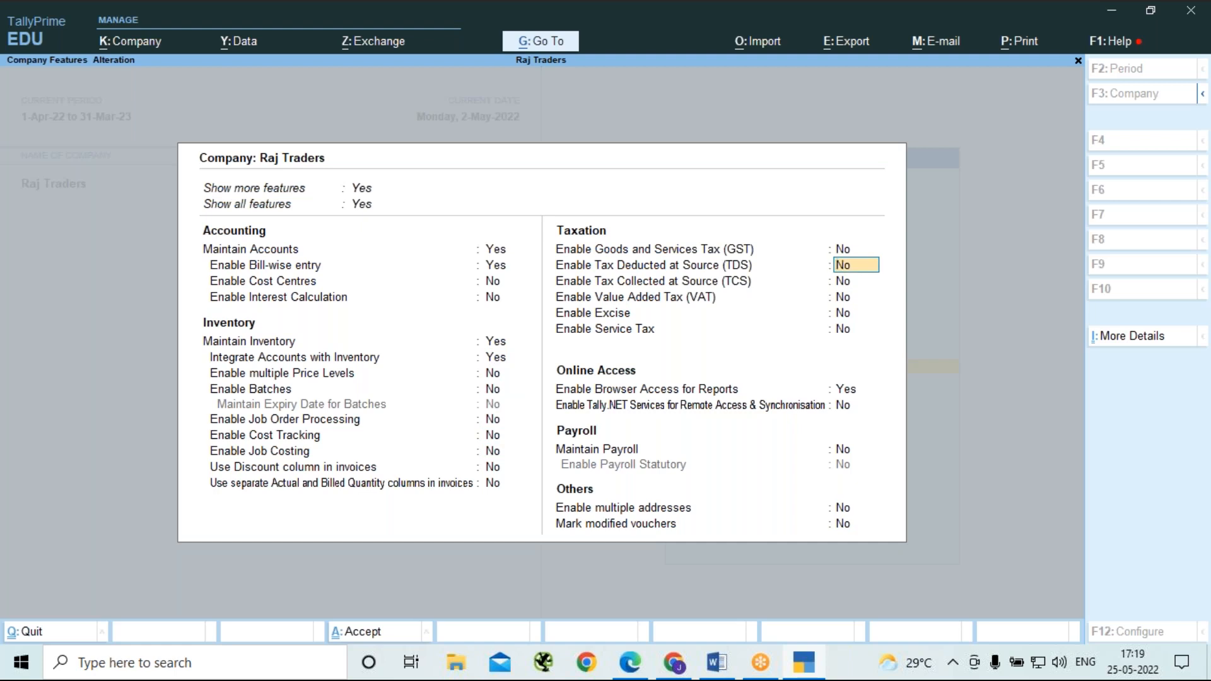
{"action": "type", "text": "y"}
{"action": "key", "text": "Return"}
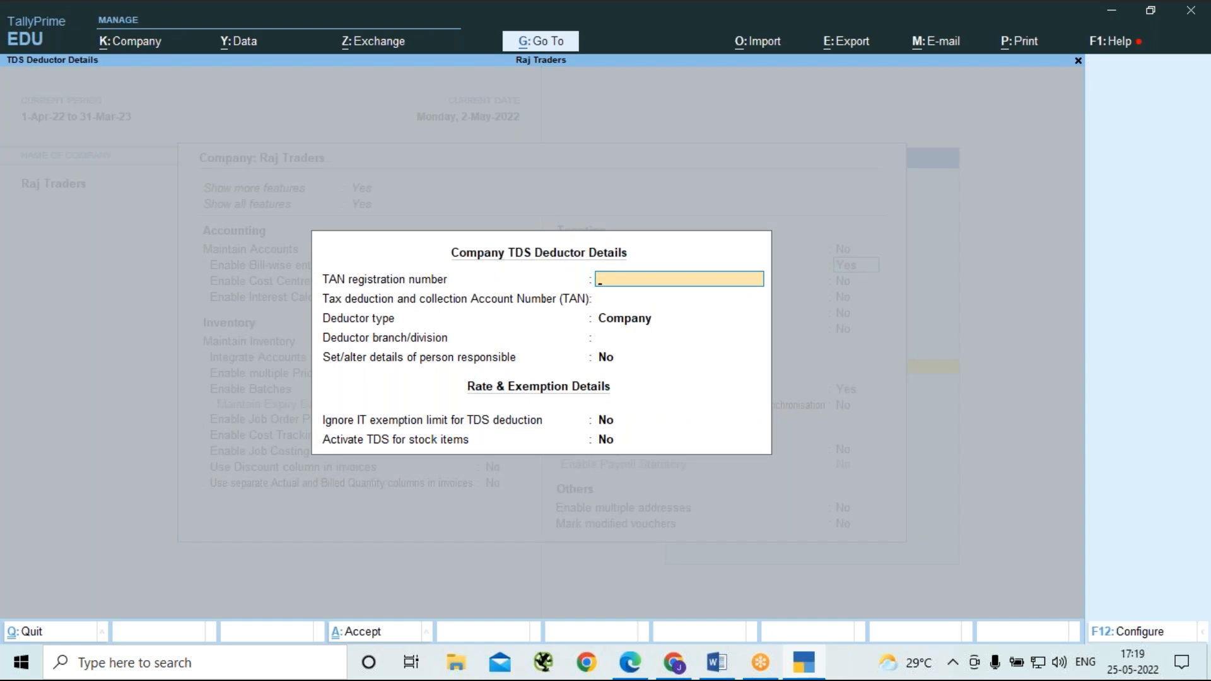
Enter the company's TAN registration number and its tax deduction and collection account number in the TDS deductor details.
{"action": "type", "text": "1231254"}
{"action": "key", "text": "Return"}
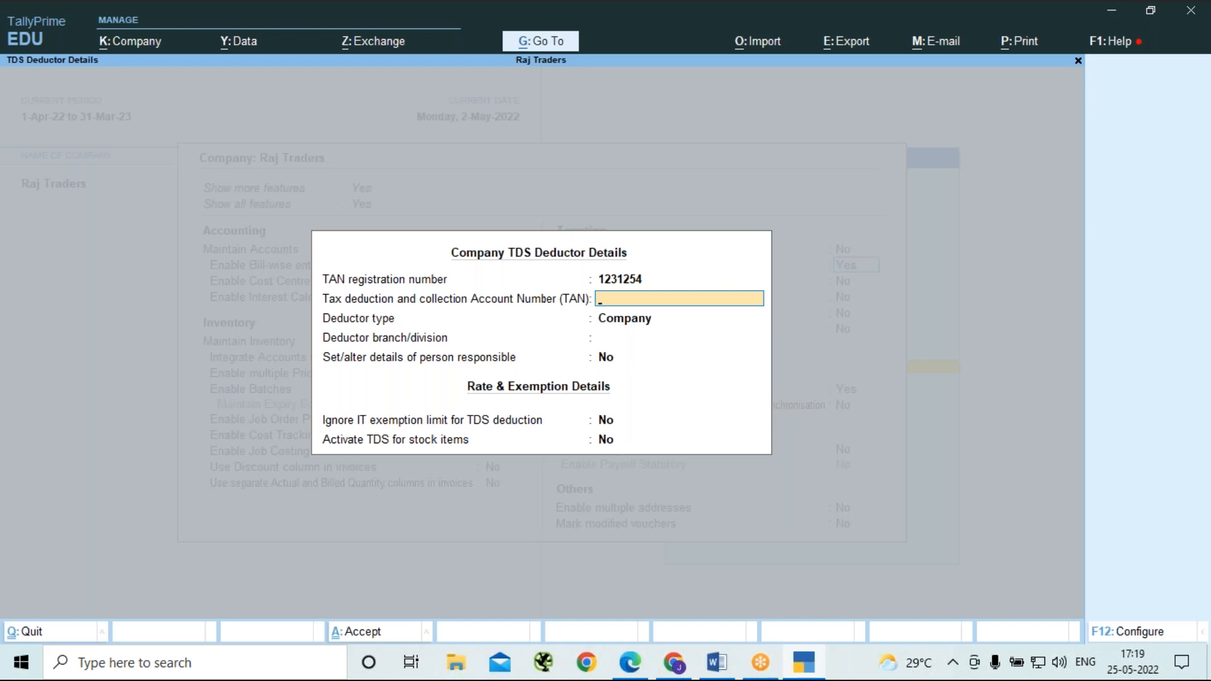
{"action": "key", "text": "Return"}
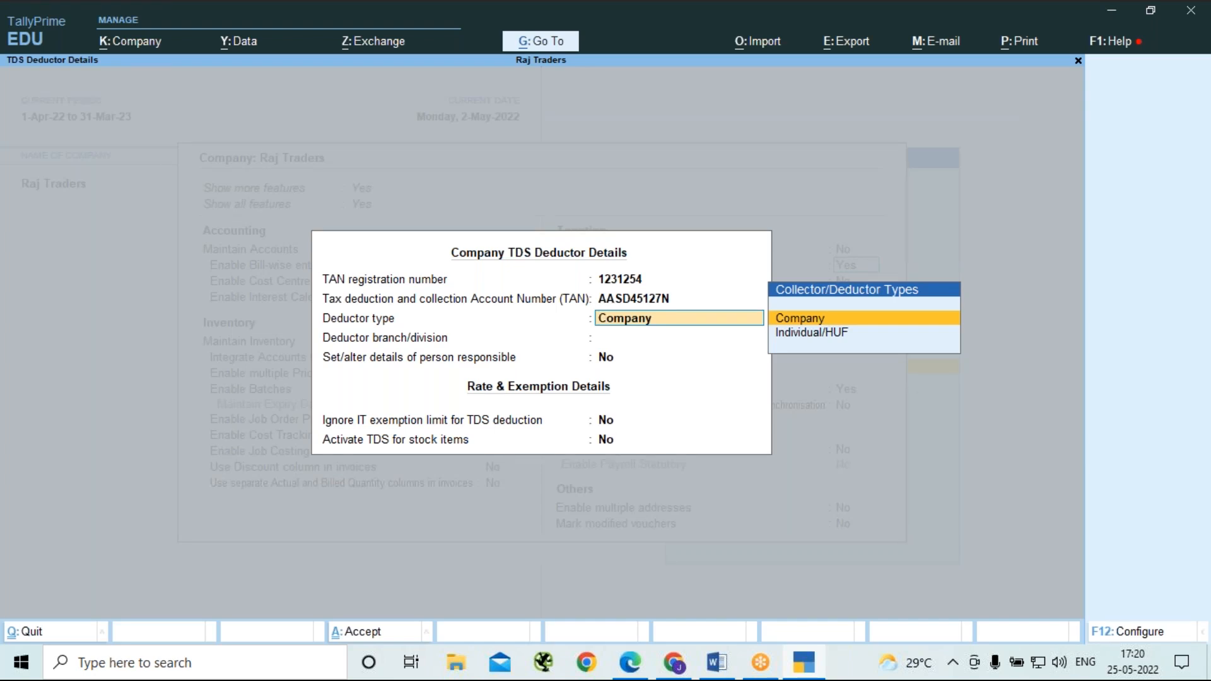
Configure the TDS deductor details to show all deductor types and select Company as the deductor type.
{"action": "key", "text": "F12"}
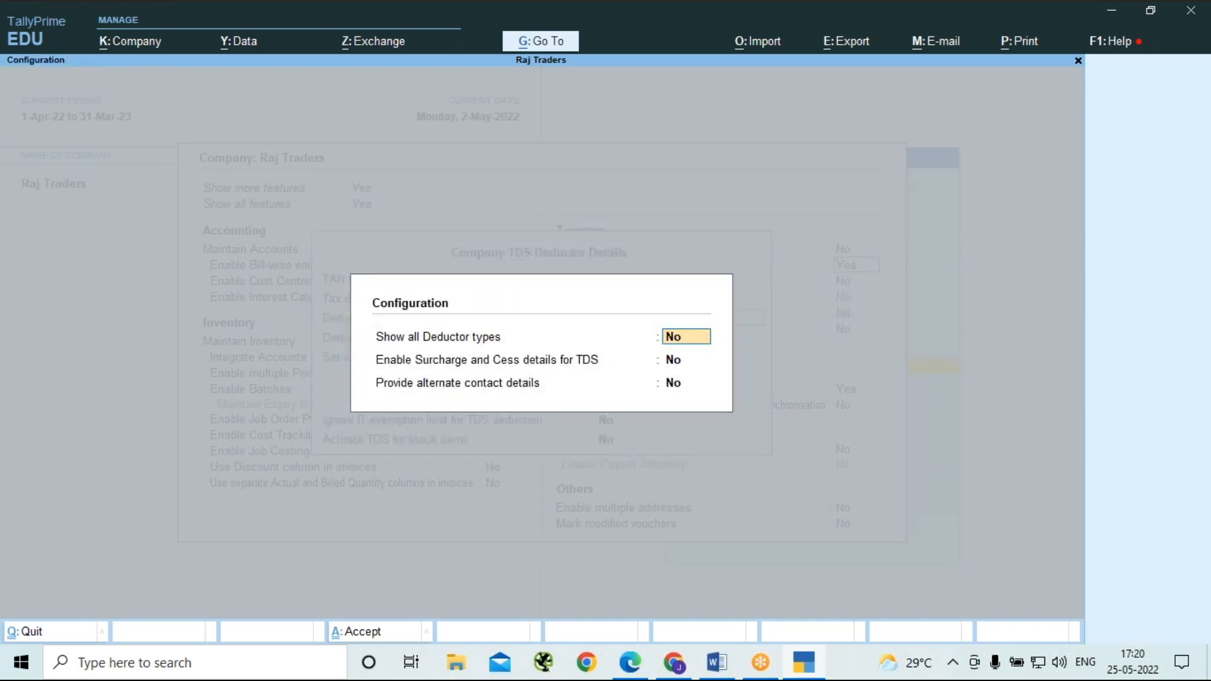
{"action": "type", "text": "y"}
{"action": "key", "text": "Return"}
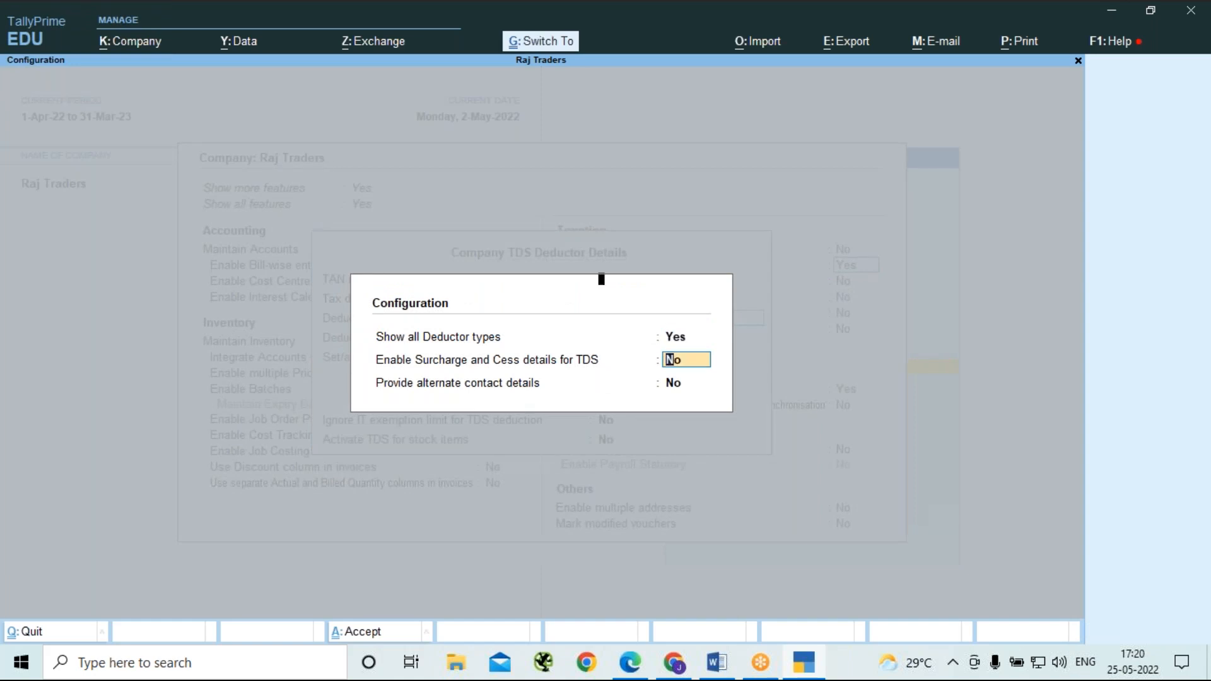
{"action": "key", "text": "ctrl+a"}
{"action": "key", "text": "Return"}
{"action": "key", "text": "Return"}
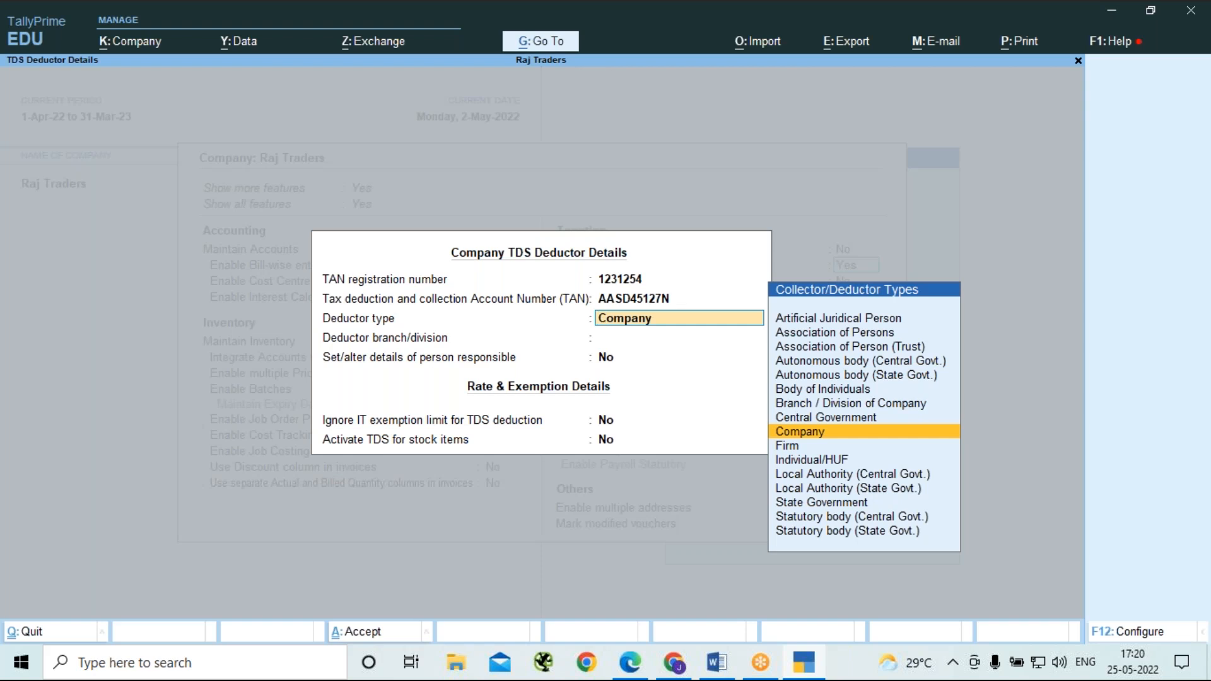
{"action": "key", "text": "Return"}
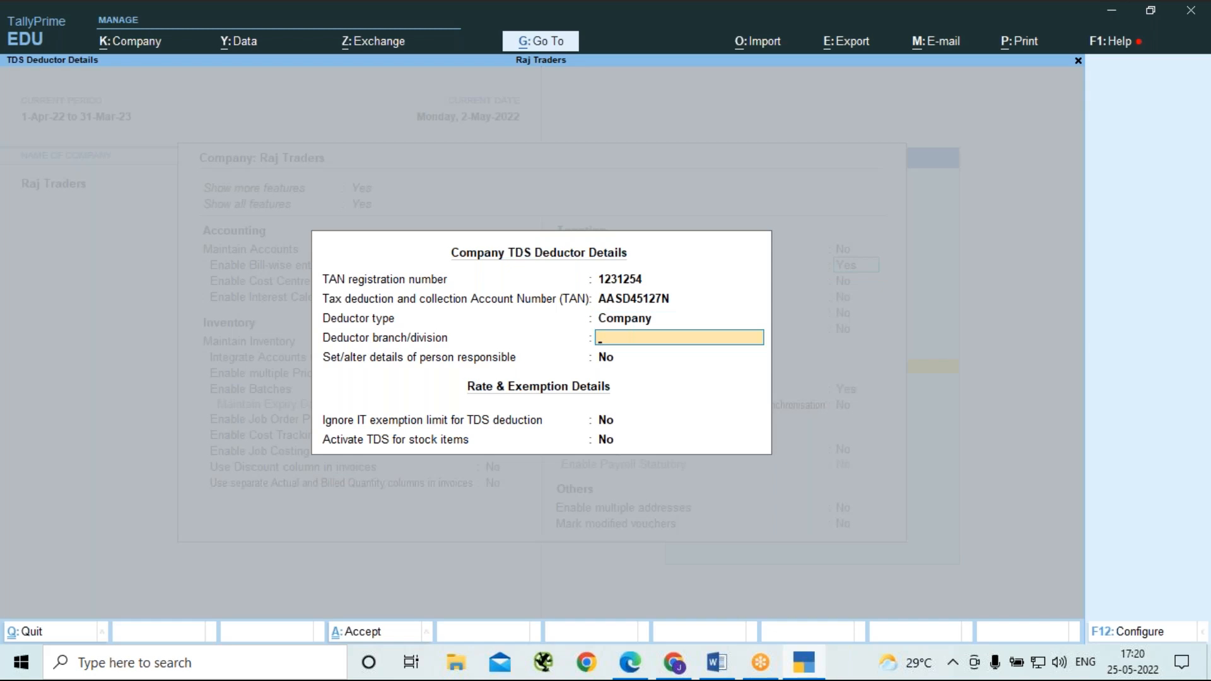
Set the deductor branch/division to South Bangalore.
{"action": "type", "text": "South Bangalore"}
{"action": "key", "text": "Return"}
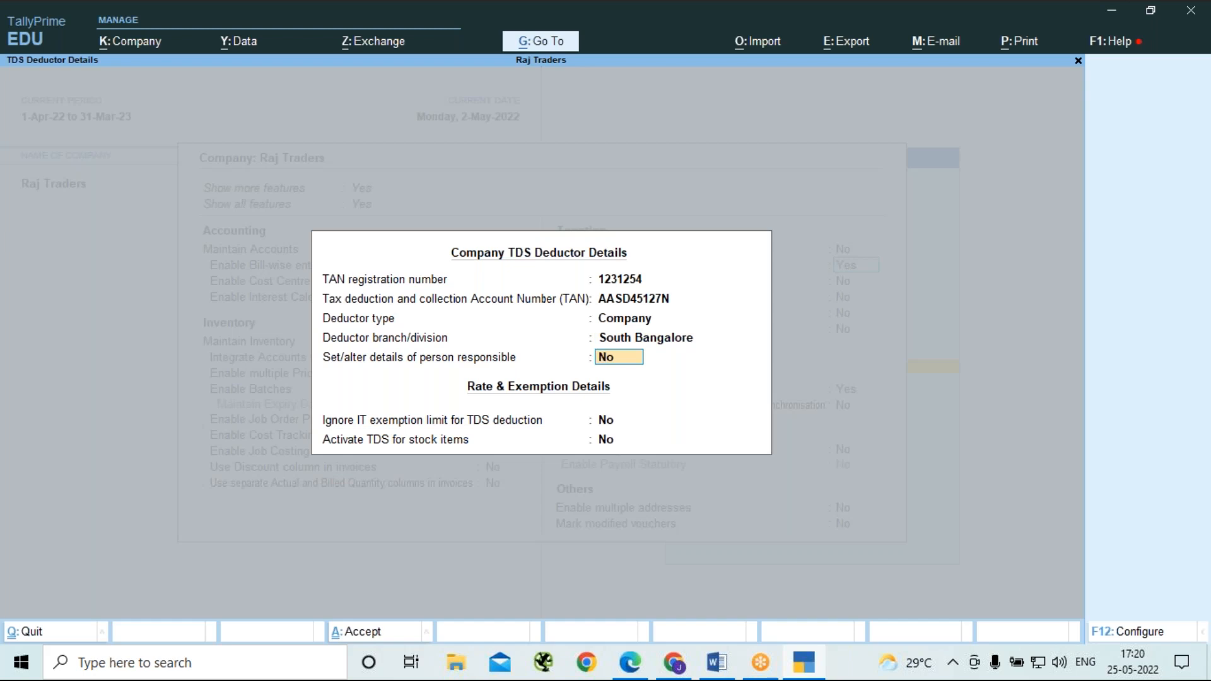
Set the person responsible option to Yes, accept those details without additions, and keep both rate and exemption options at No.
{"action": "type", "text": "y"}
{"action": "key", "text": "Return"}
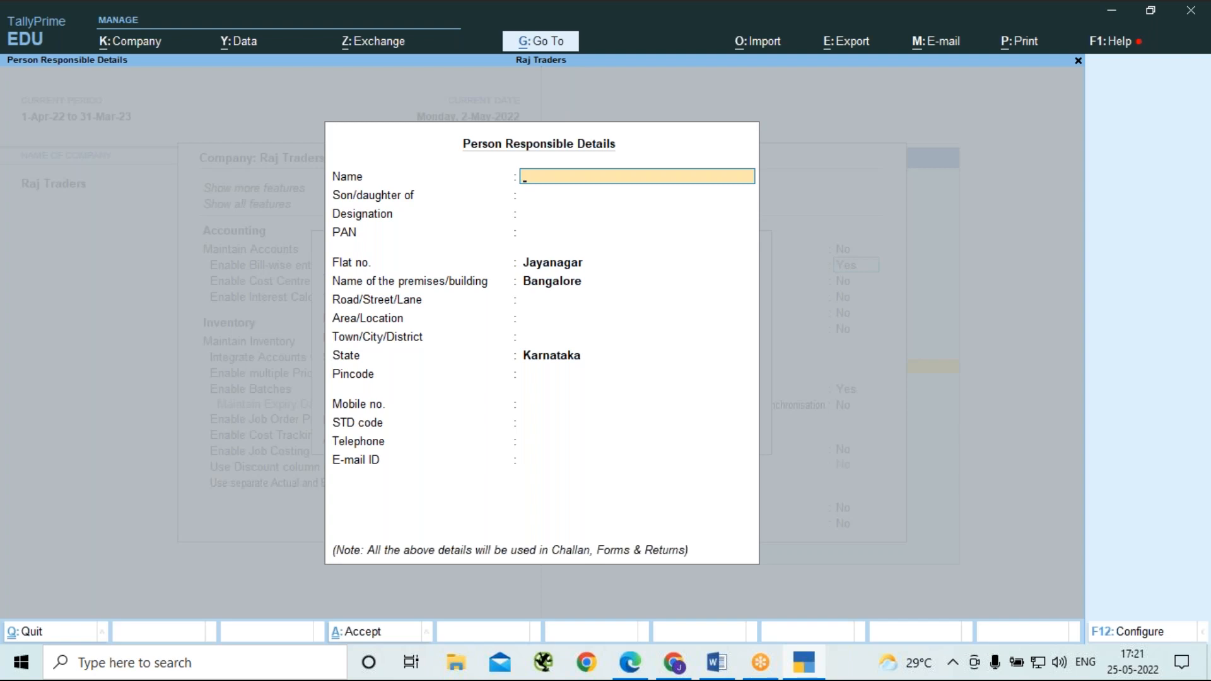
{"action": "key", "text": "ctrl"}
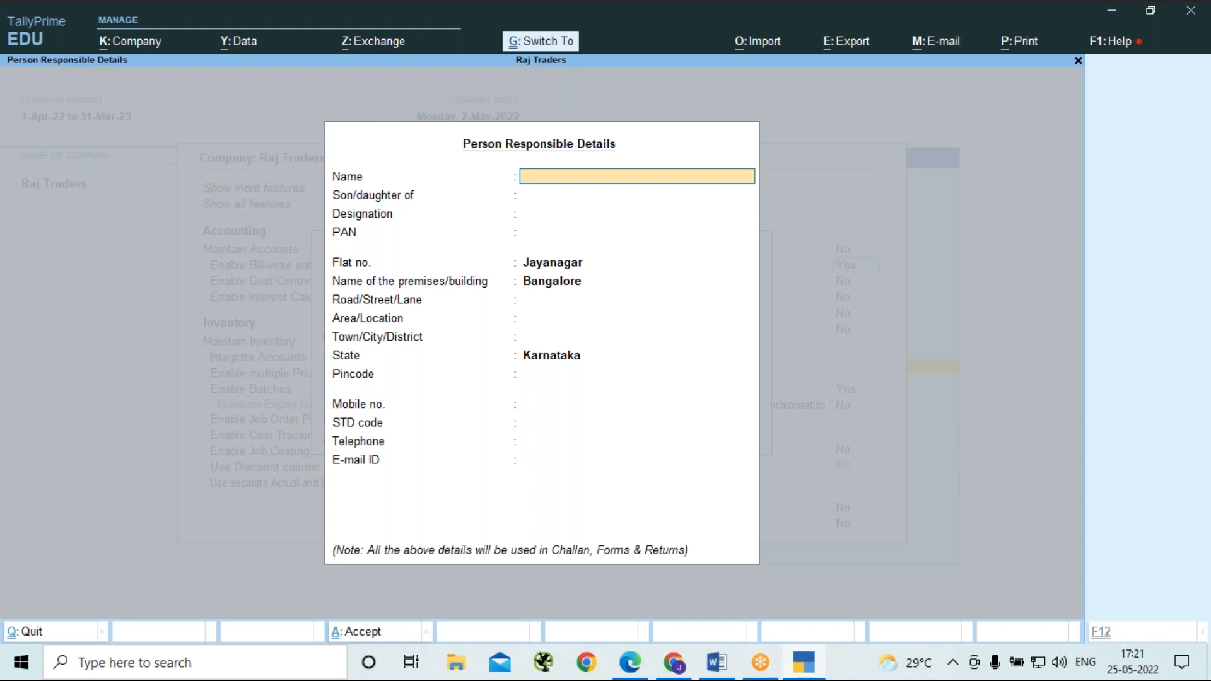
{"action": "key", "text": "ctrl+a"}
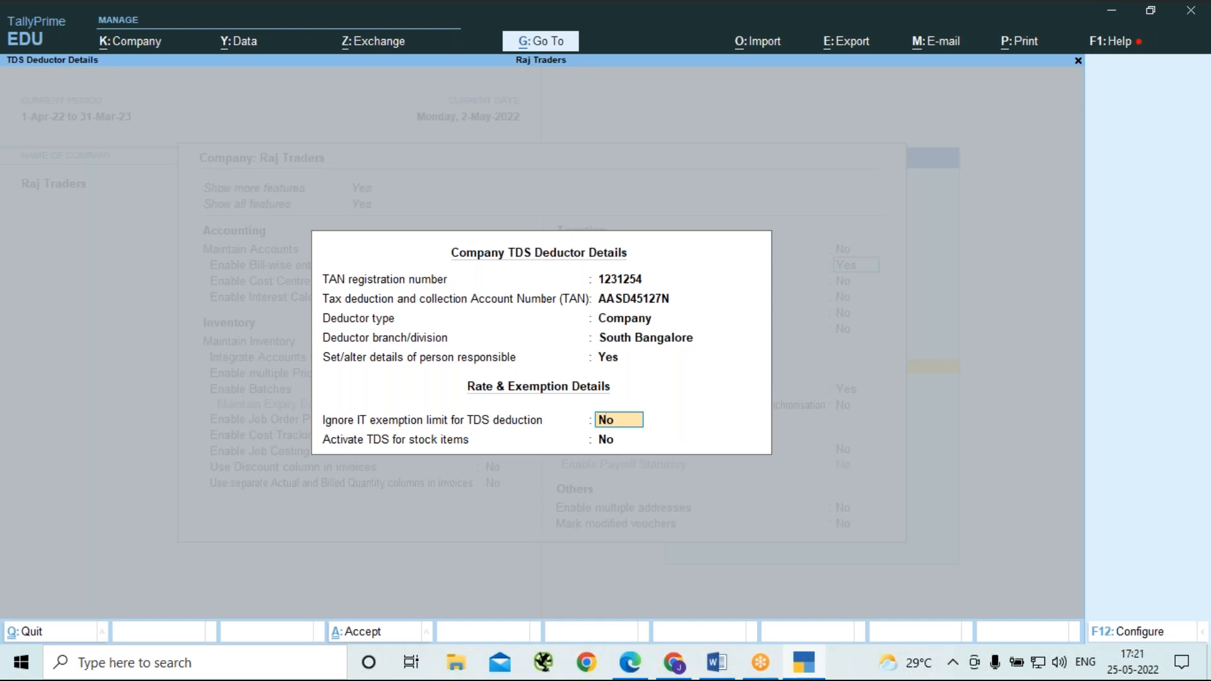
{"action": "key", "text": "Return"}
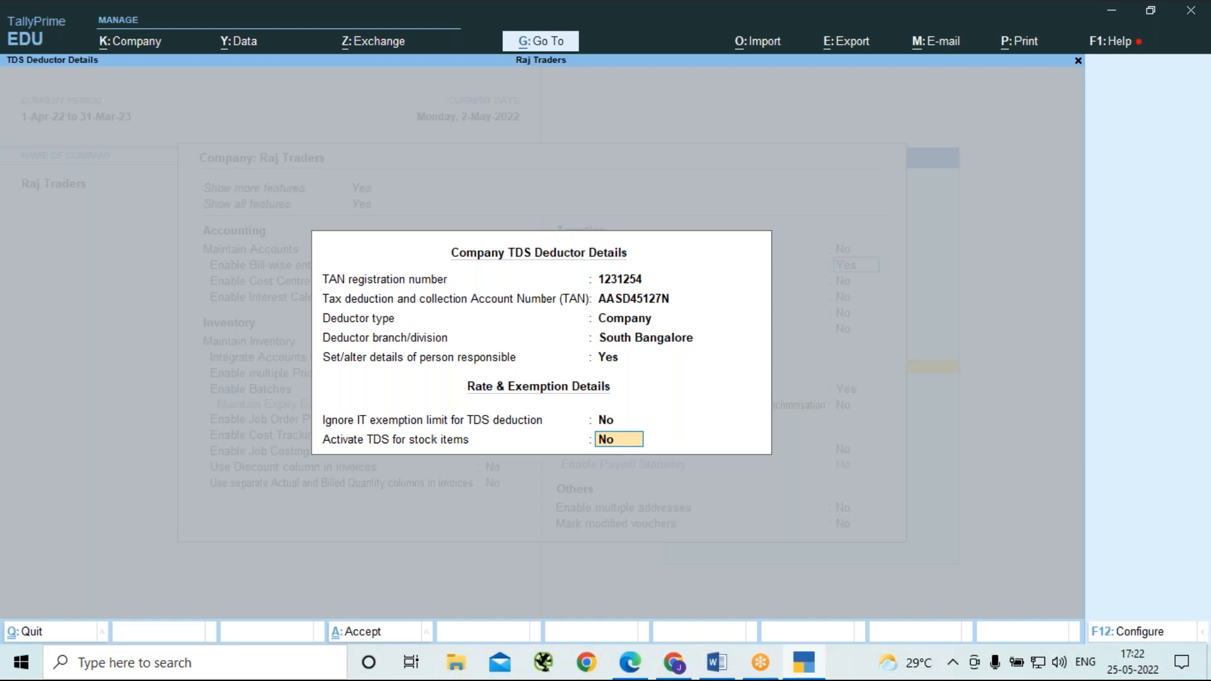
{"action": "key", "text": "Return"}
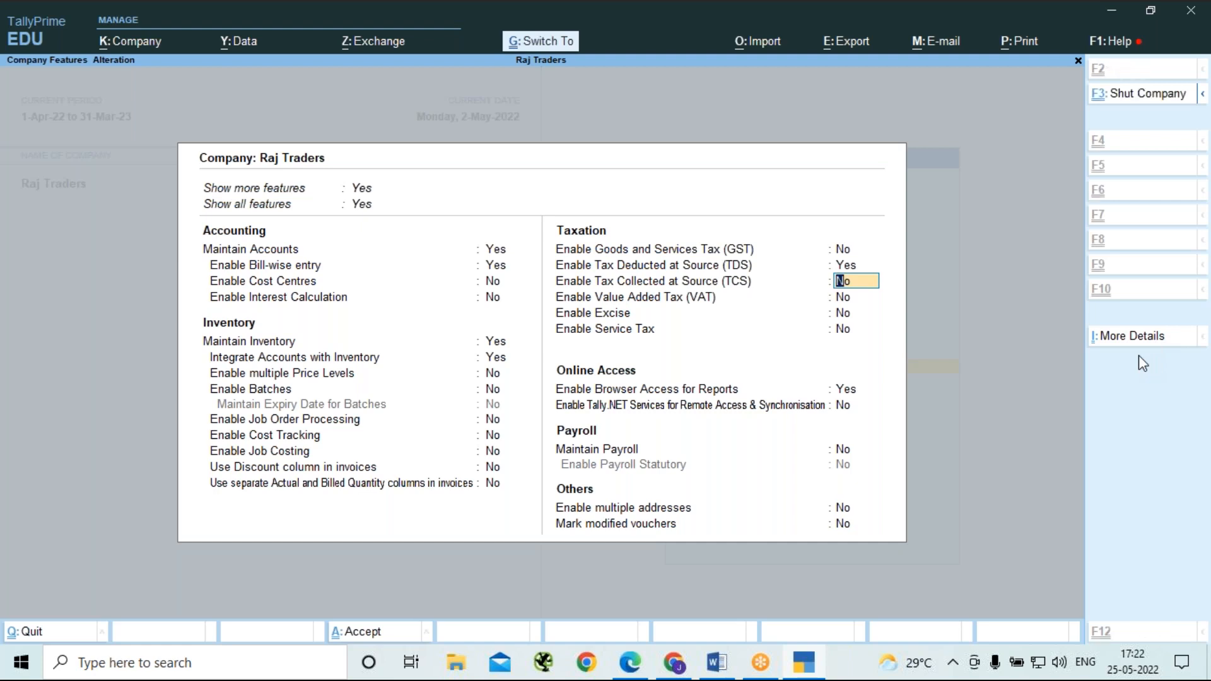
Enter the company's PAN/Income tax number in the PAN/CIN details, leave the CIN blank, and save the company features.
{"action": "key", "text": "ctrl+i"}
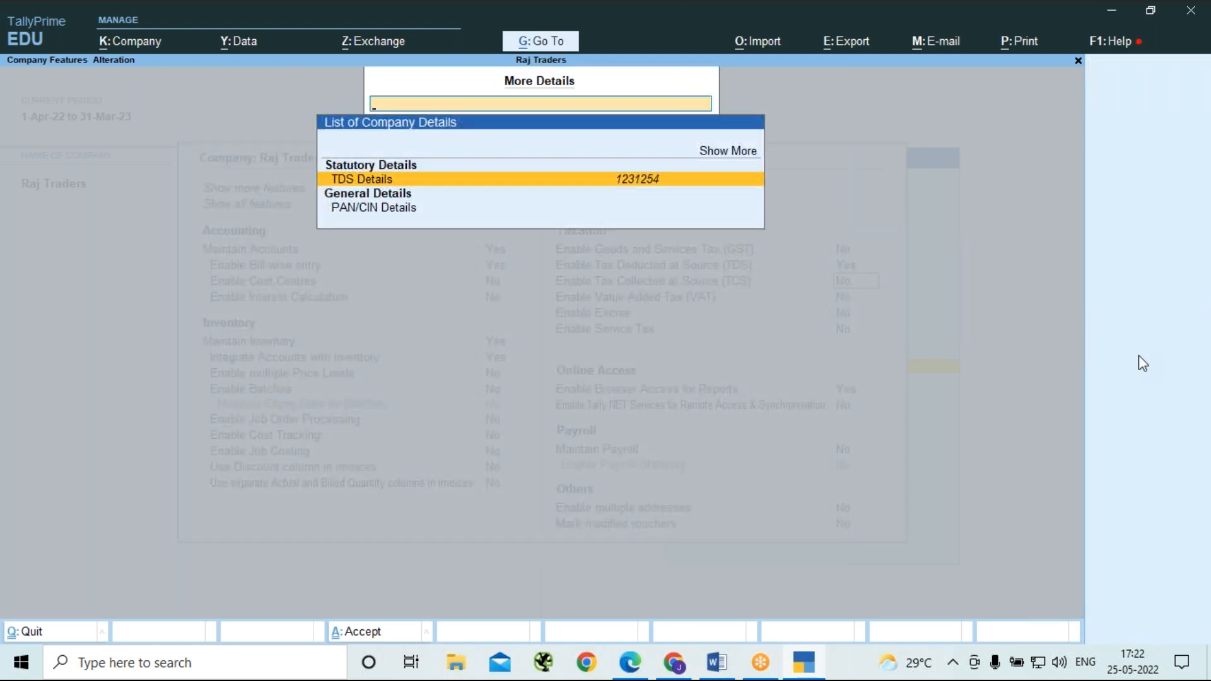
{"action": "key", "text": "Down"}
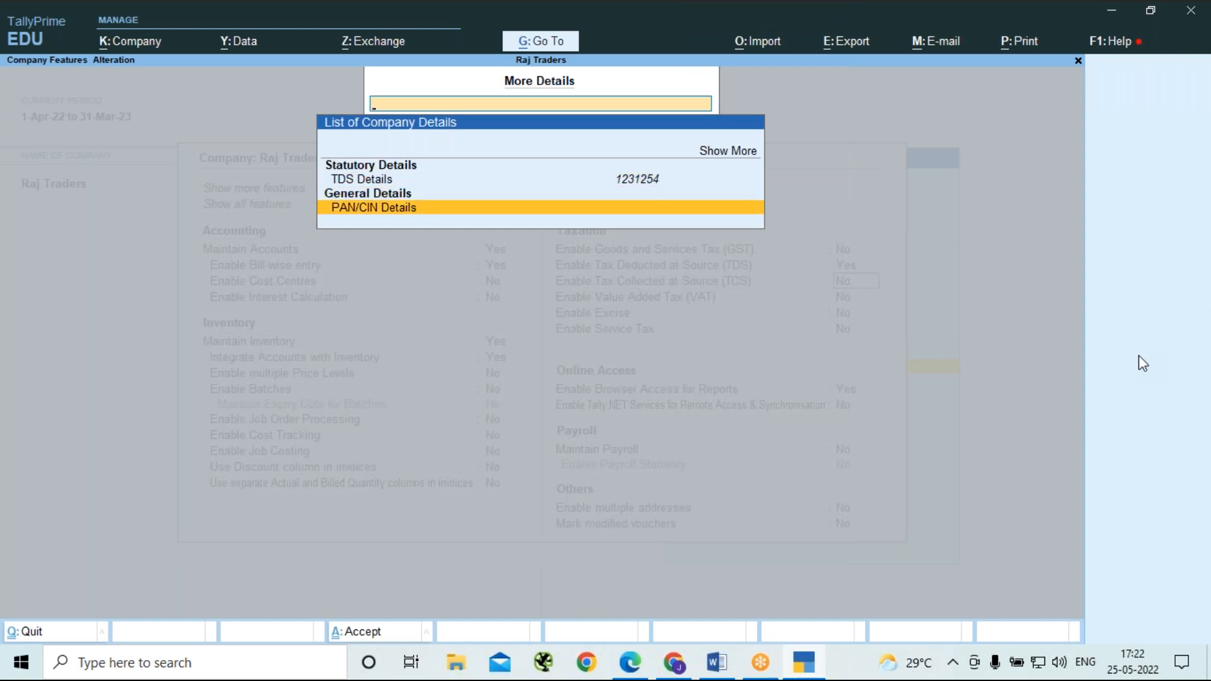
{"action": "key", "text": "Return"}
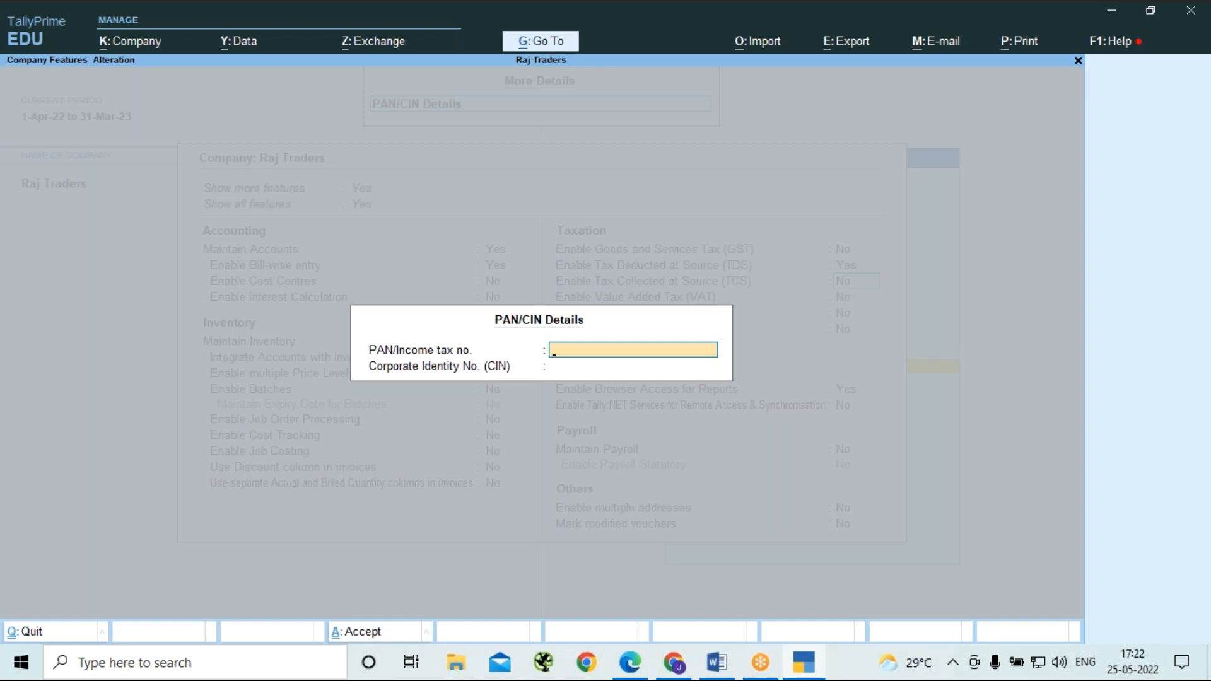
{"action": "key", "text": "Return"}
{"action": "key", "text": "Return"}
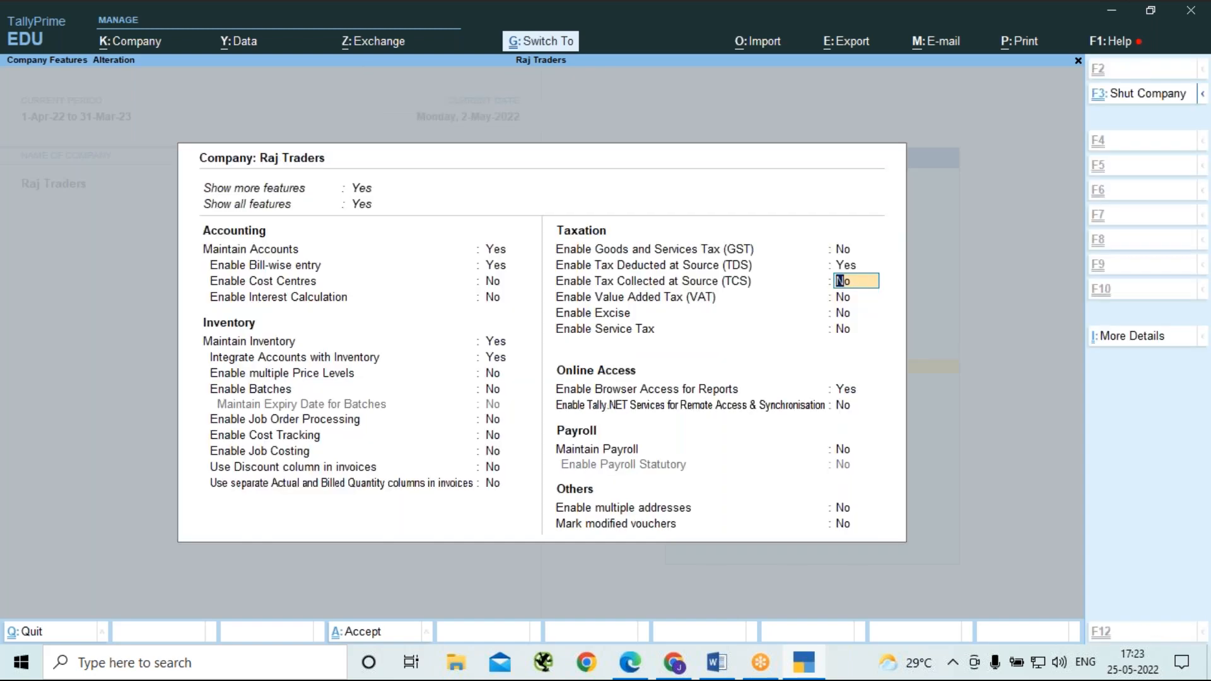
{"action": "key", "text": "ctrl+a"}
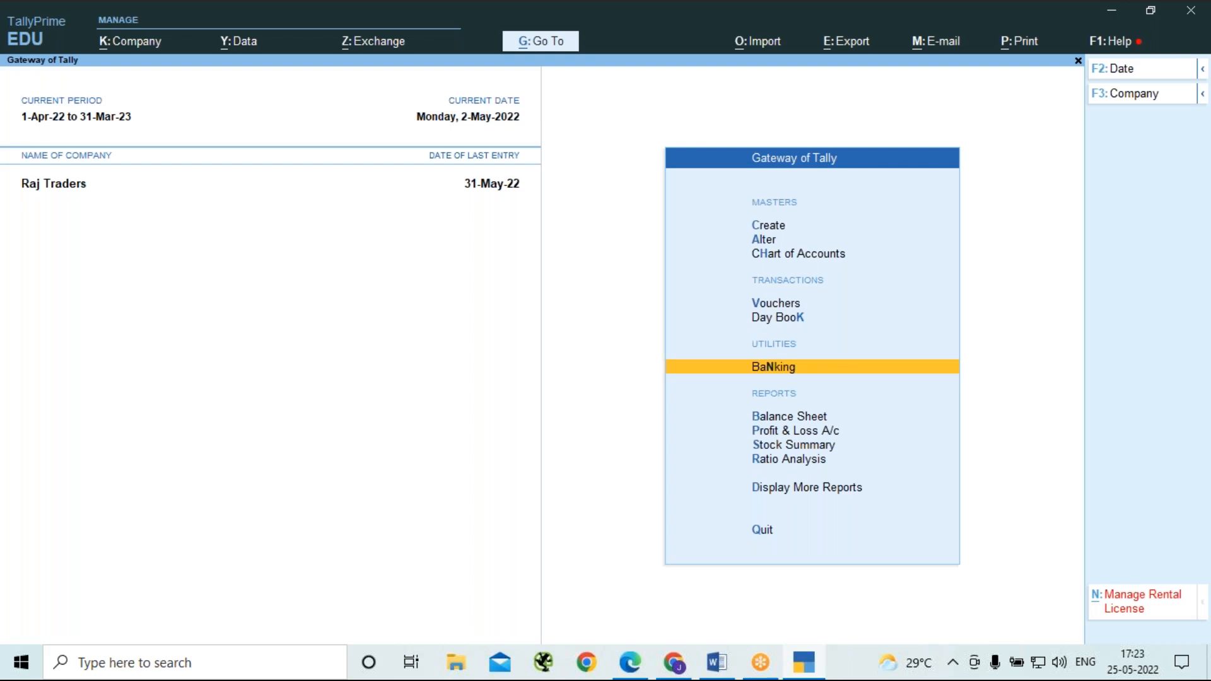
Start creating a TDS Nature of Payments statutory master.
{"action": "key", "text": "Up"}
{"action": "key", "text": "Up"}
{"action": "key", "text": "Up"}
{"action": "key", "text": "Up"}
{"action": "key", "text": "Up"}
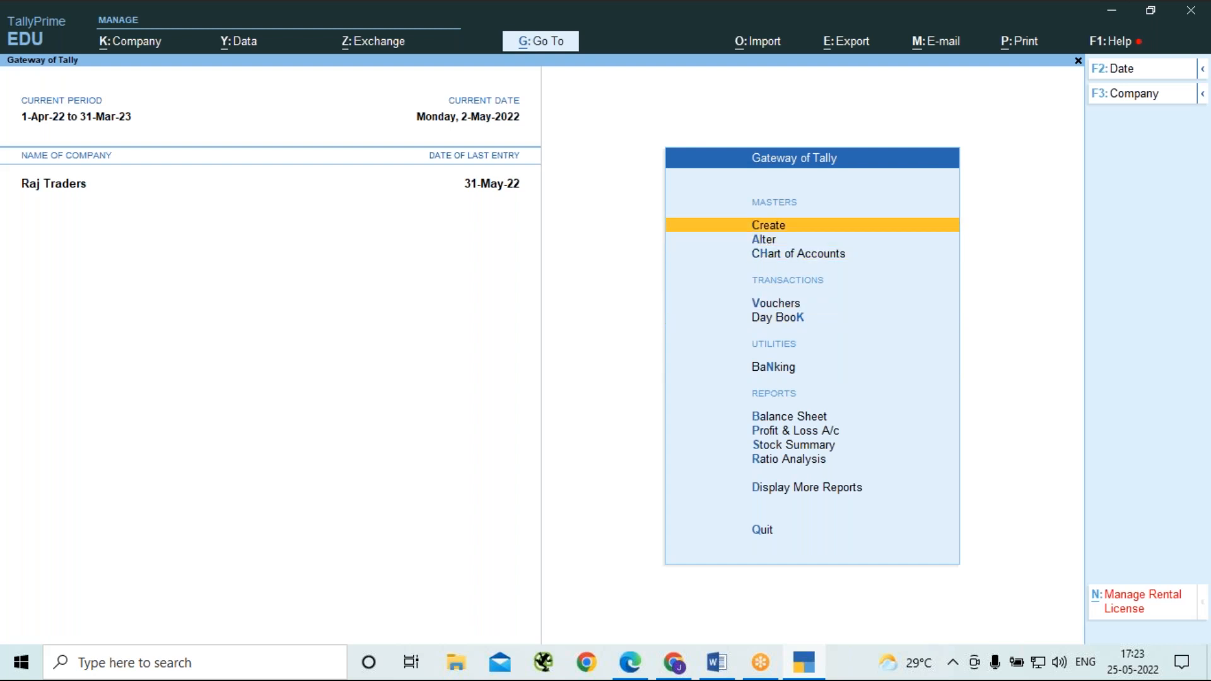
{"action": "key", "text": "Return"}
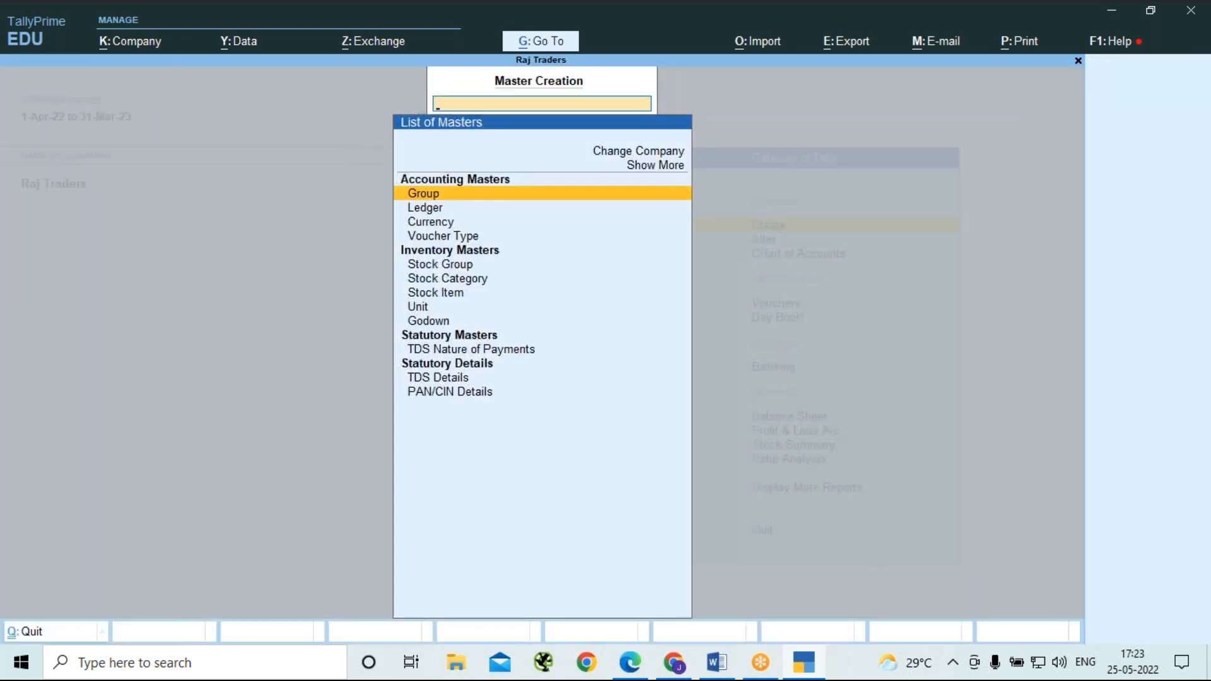
{"action": "key", "text": "Down"}
{"action": "key", "text": "Down"}
{"action": "key", "text": "Down"}
{"action": "key", "text": "Down"}
{"action": "key", "text": "Down"}
{"action": "key", "text": "Down"}
{"action": "key", "text": "Down"}
{"action": "key", "text": "Down"}
{"action": "key", "text": "Down"}
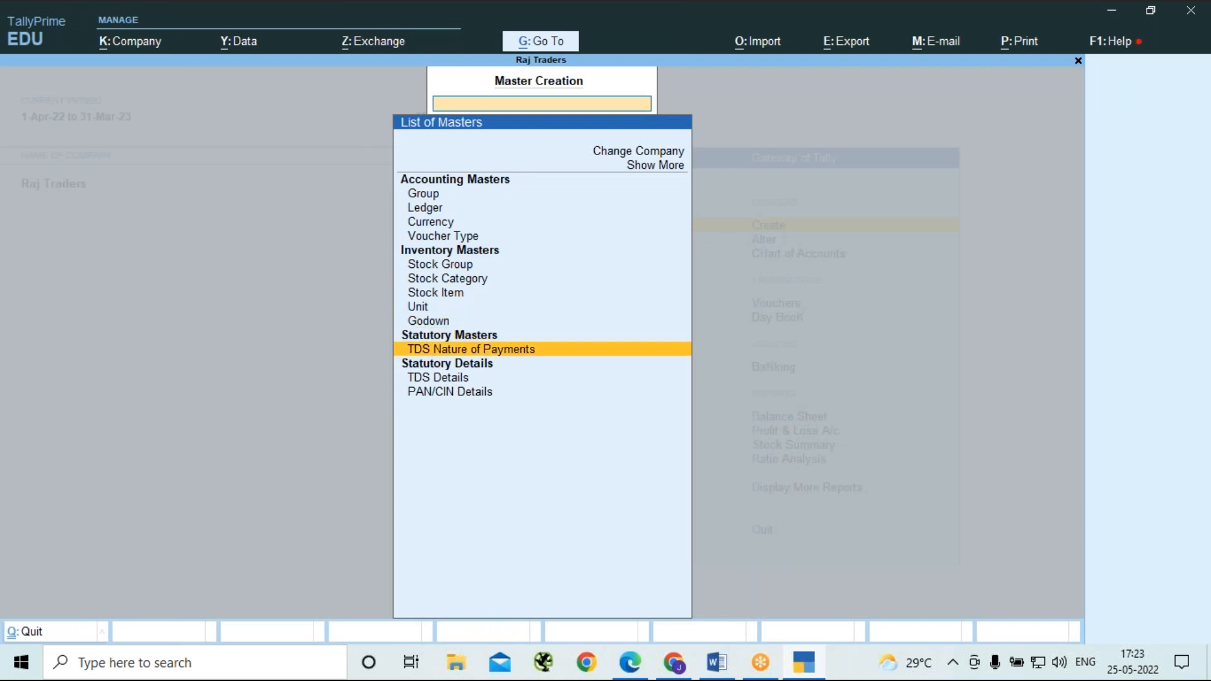
{"action": "key", "text": "Return"}
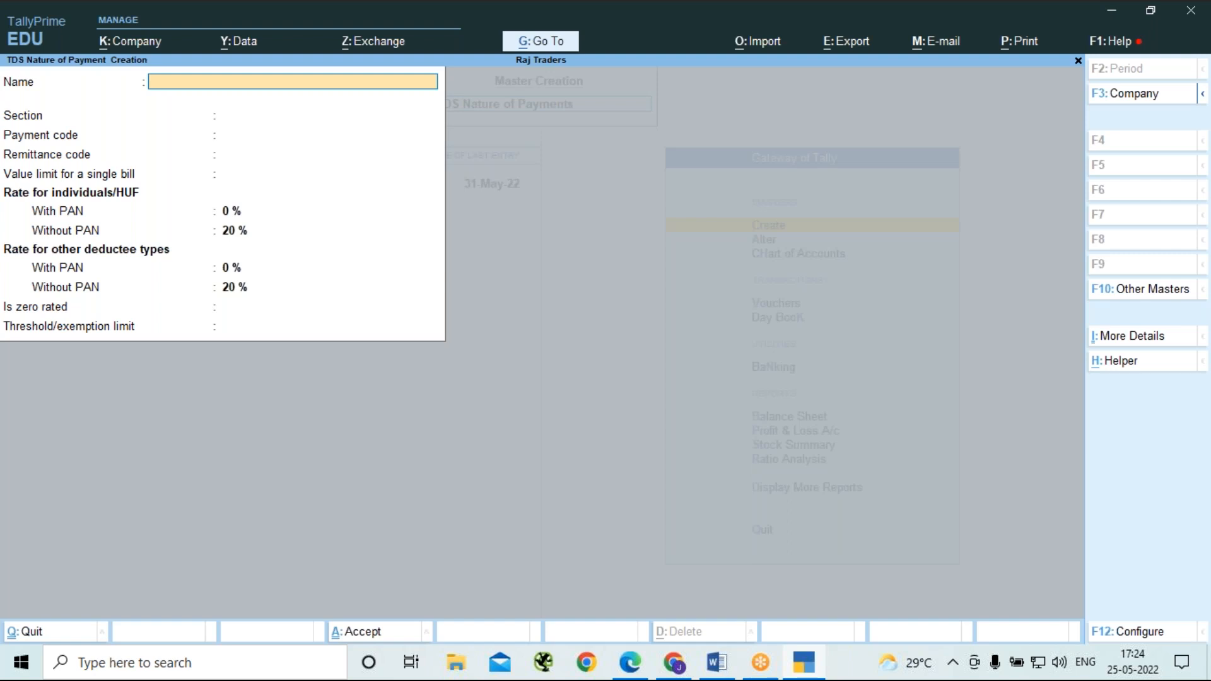
Name the nature of payment Rent on L & B, with section 194IB, payment code 4IB and a blank remittance code.
{"action": "type", "text": "Rent on L & B"}
{"action": "key", "text": "Return"}
{"action": "type", "text": "1"}
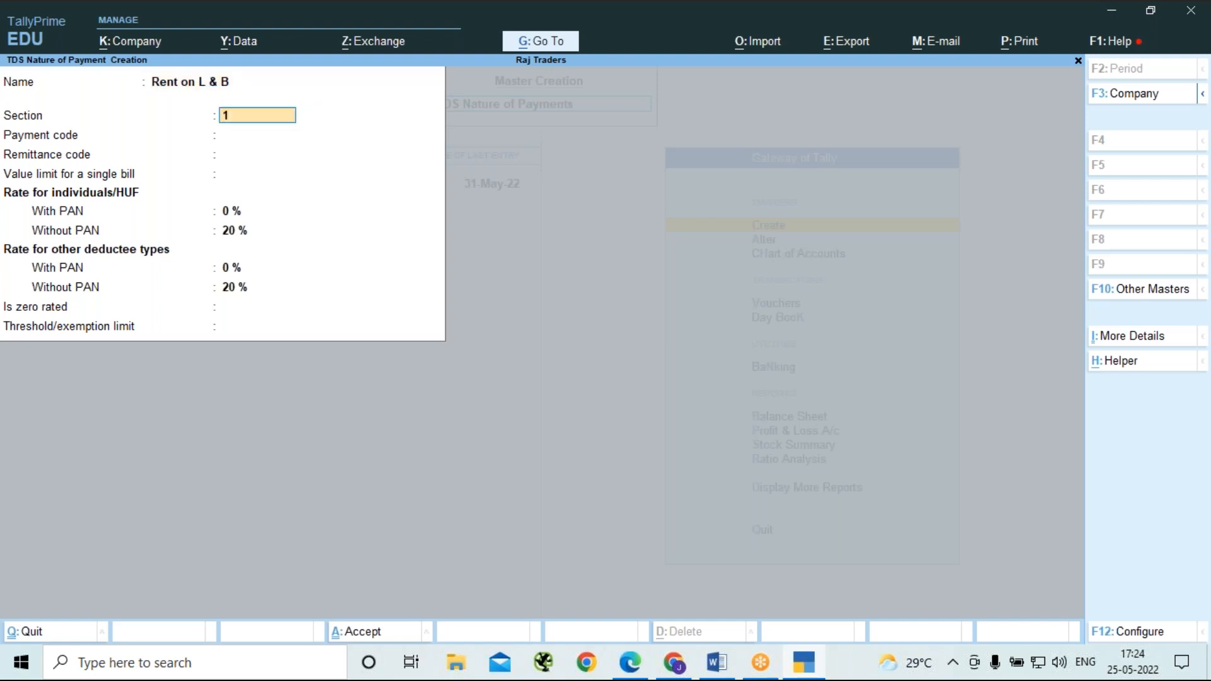
{"action": "type", "text": "94IB"}
{"action": "key", "text": "Return"}
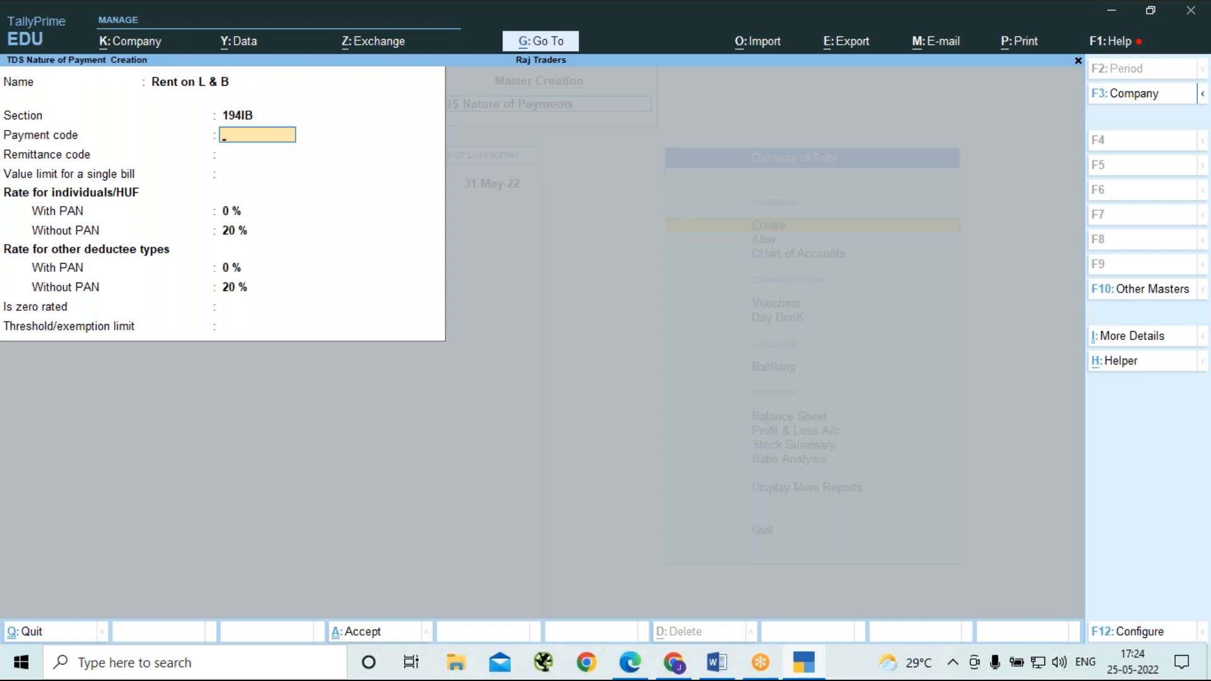
{"action": "type", "text": "4IB"}
{"action": "key", "text": "Return"}
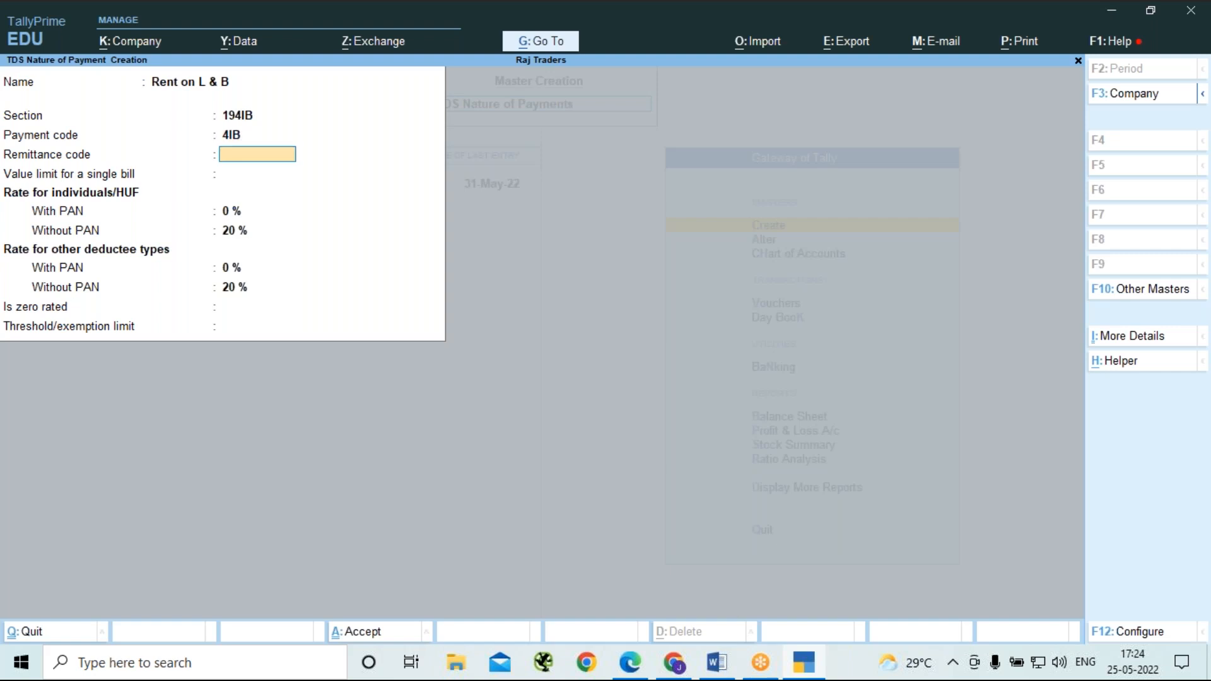
{"action": "key", "text": "Return"}
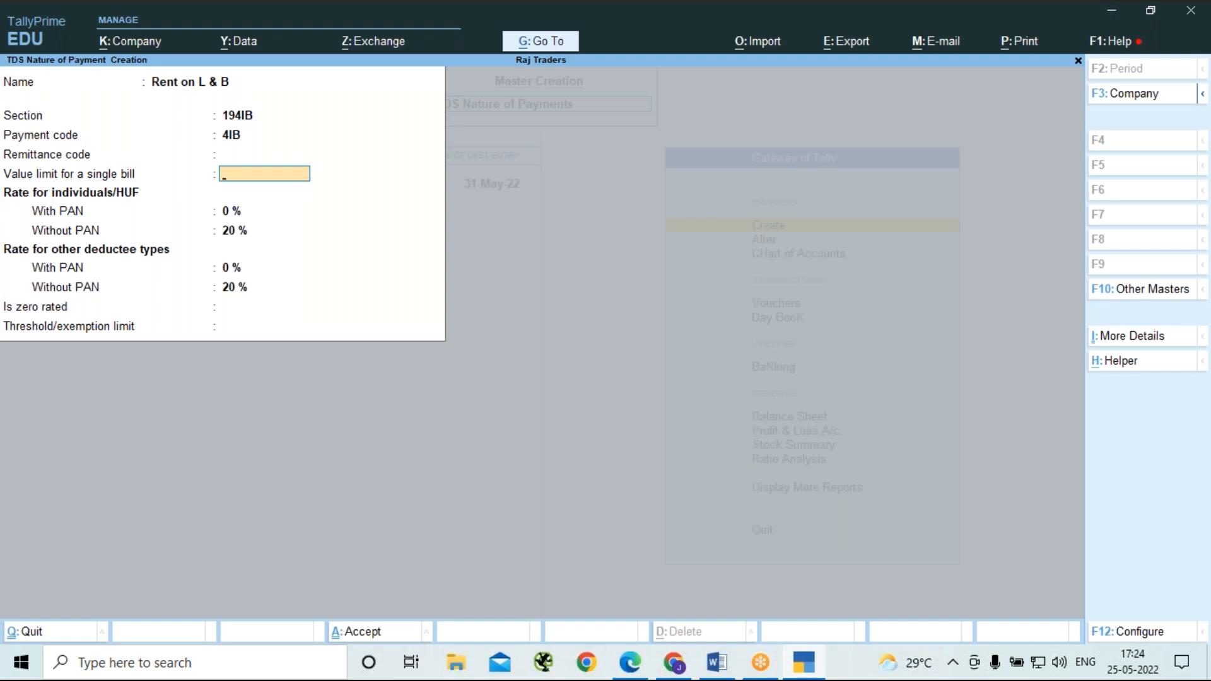
Review the configuration options for the TDS nature of payment and accept them without changes.
{"action": "key", "text": "F12"}
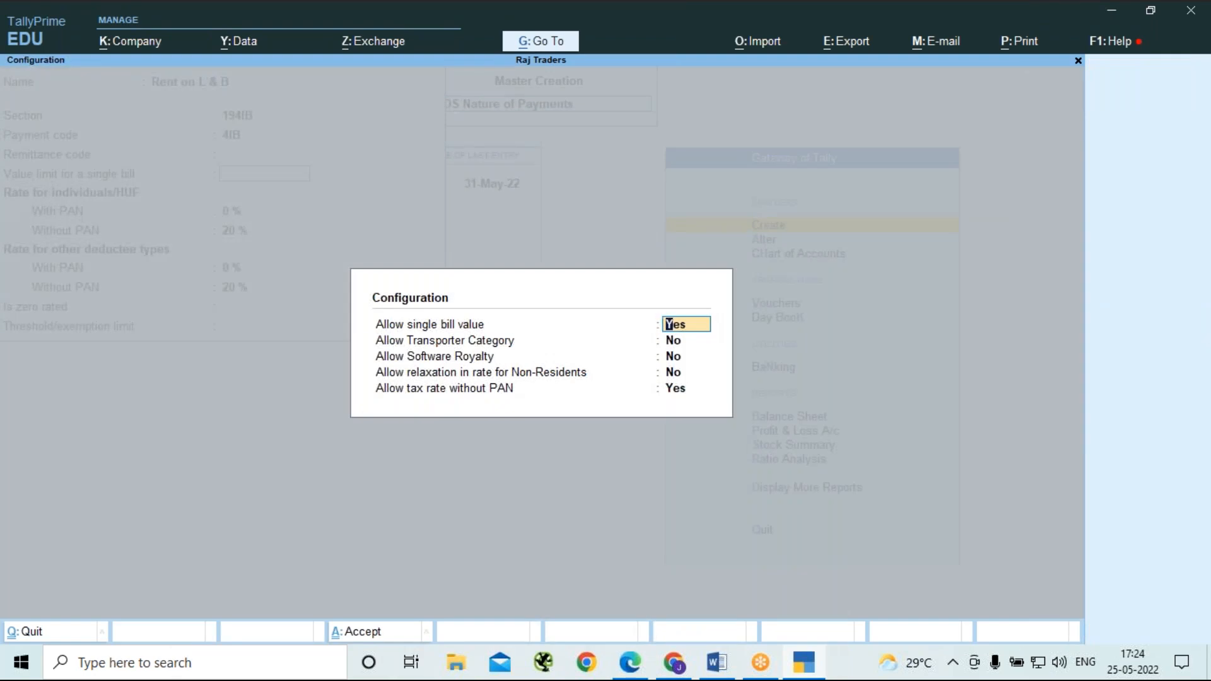
{"action": "key", "text": "Down"}
{"action": "key", "text": "Down"}
{"action": "key", "text": "Down"}
{"action": "key", "text": "Down"}
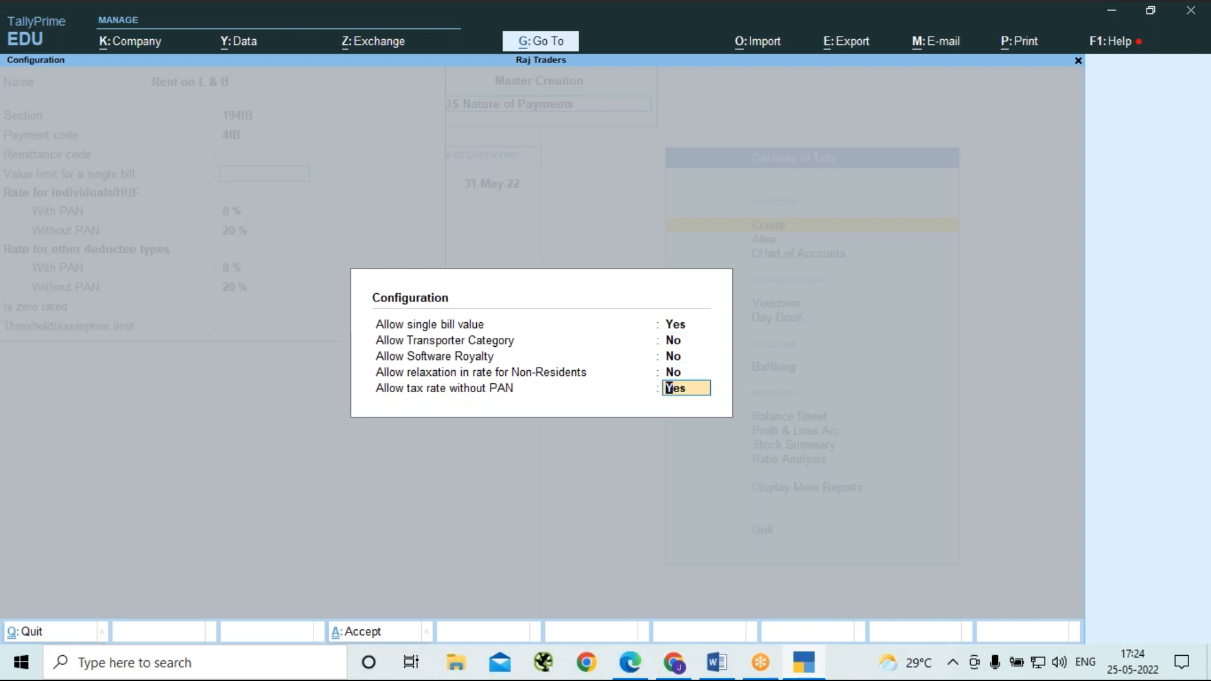
{"action": "key", "text": "Return"}
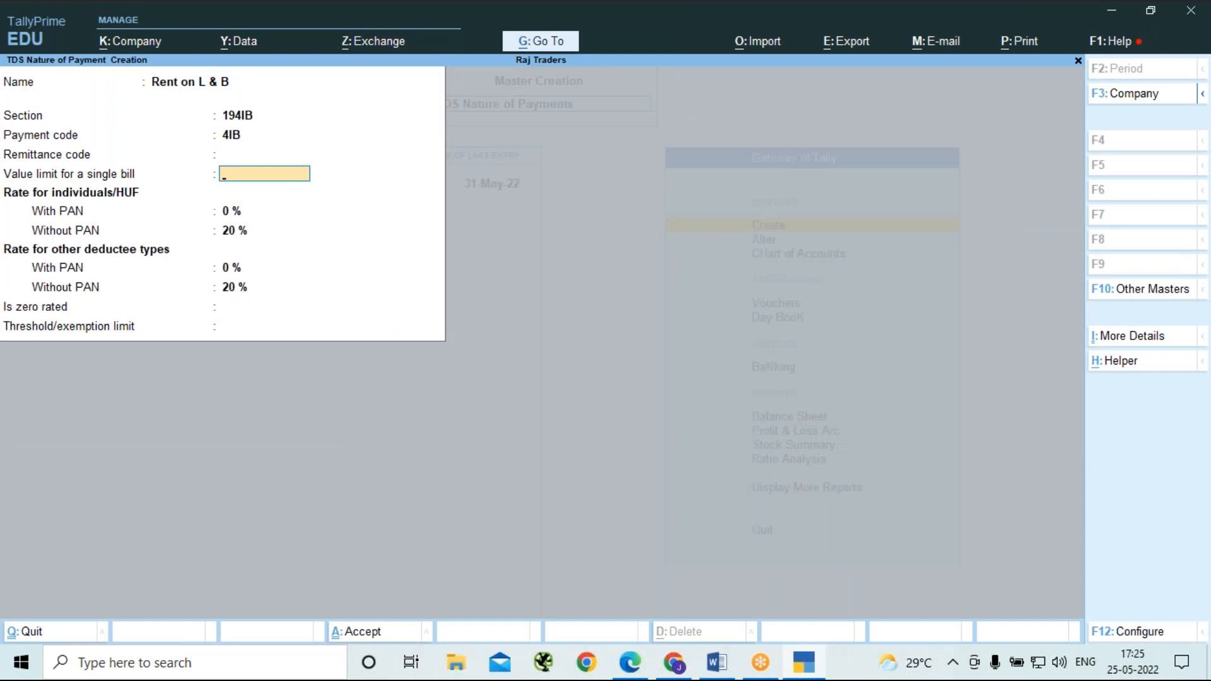
{"action": "type", "text": "30000"}
{"action": "key", "text": "Return"}
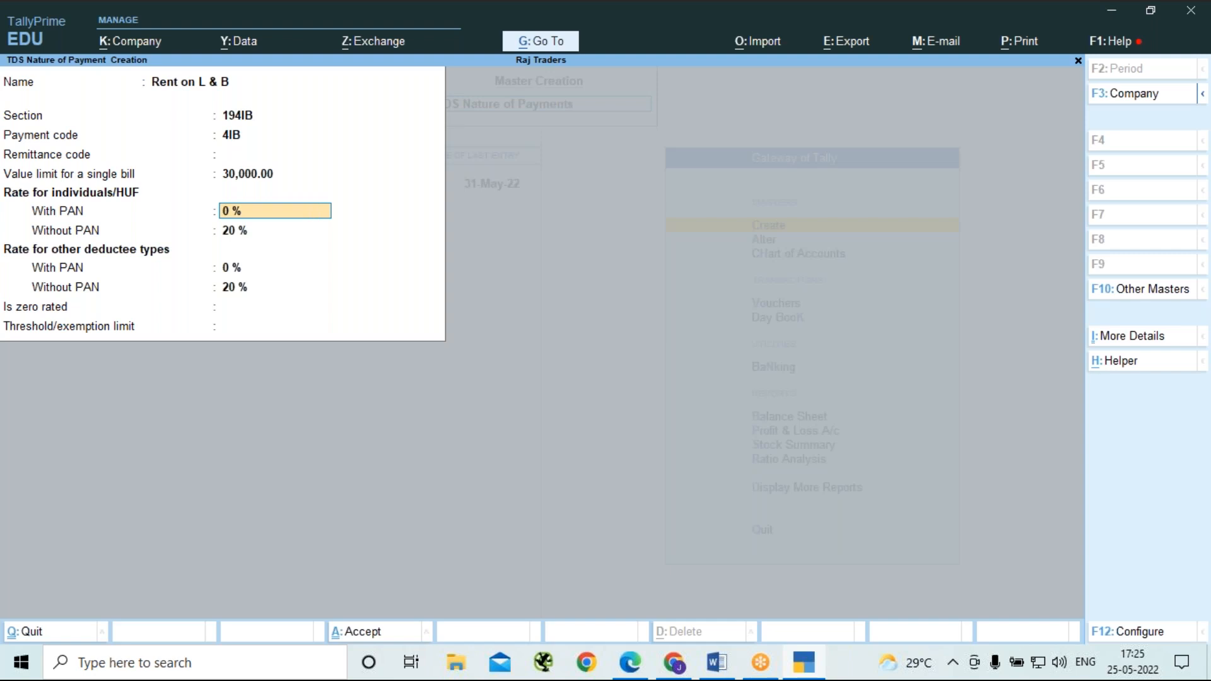
{"action": "type", "text": "10"}
{"action": "key", "text": "BackSpace"}
{"action": "key", "text": "BackSpace"}
{"action": "key", "text": "BackSpace"}
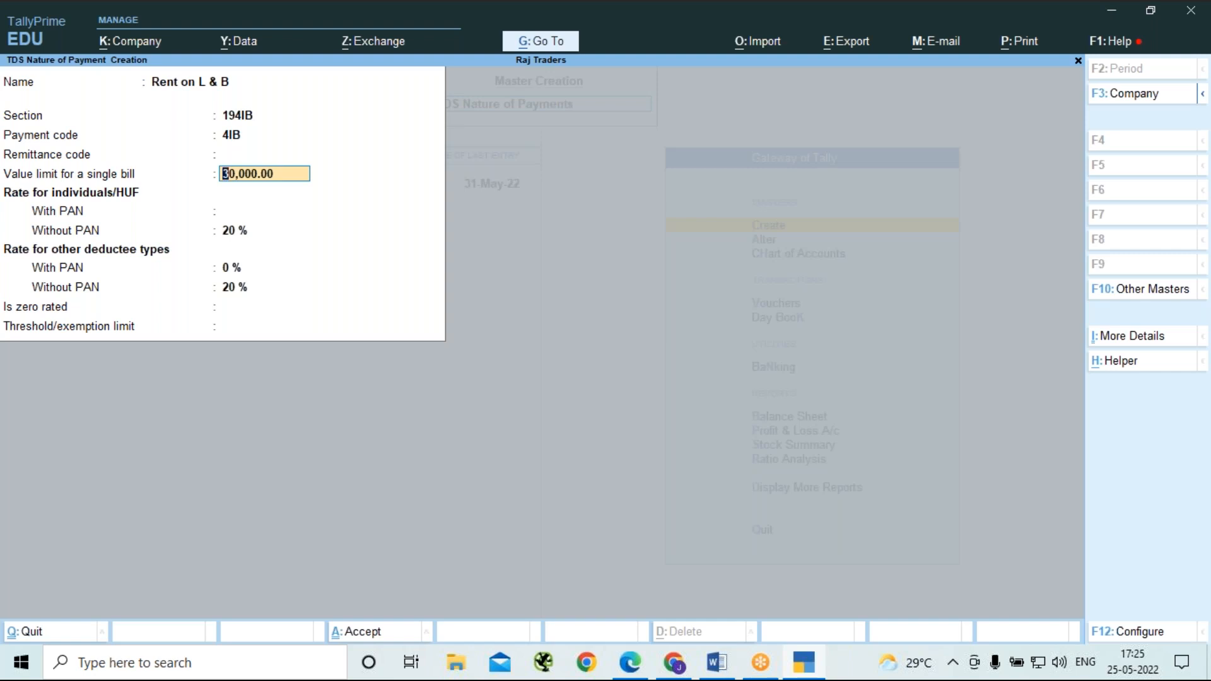
{"action": "key", "text": "BackSpace"}
Leave the single-bill value limit blank, set the with-PAN rate to 10%, and keep 20% without PAN for both deductee groups.
{"action": "key", "text": "Return"}
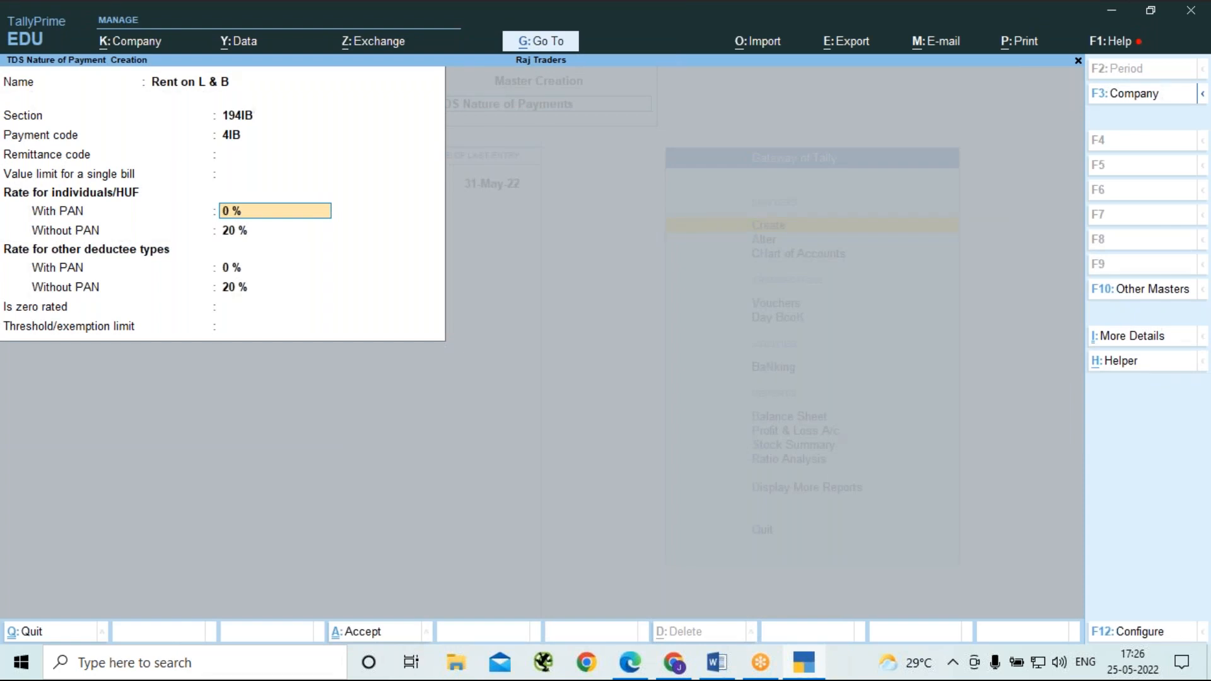
{"action": "type", "text": "10"}
{"action": "key", "text": "Return"}
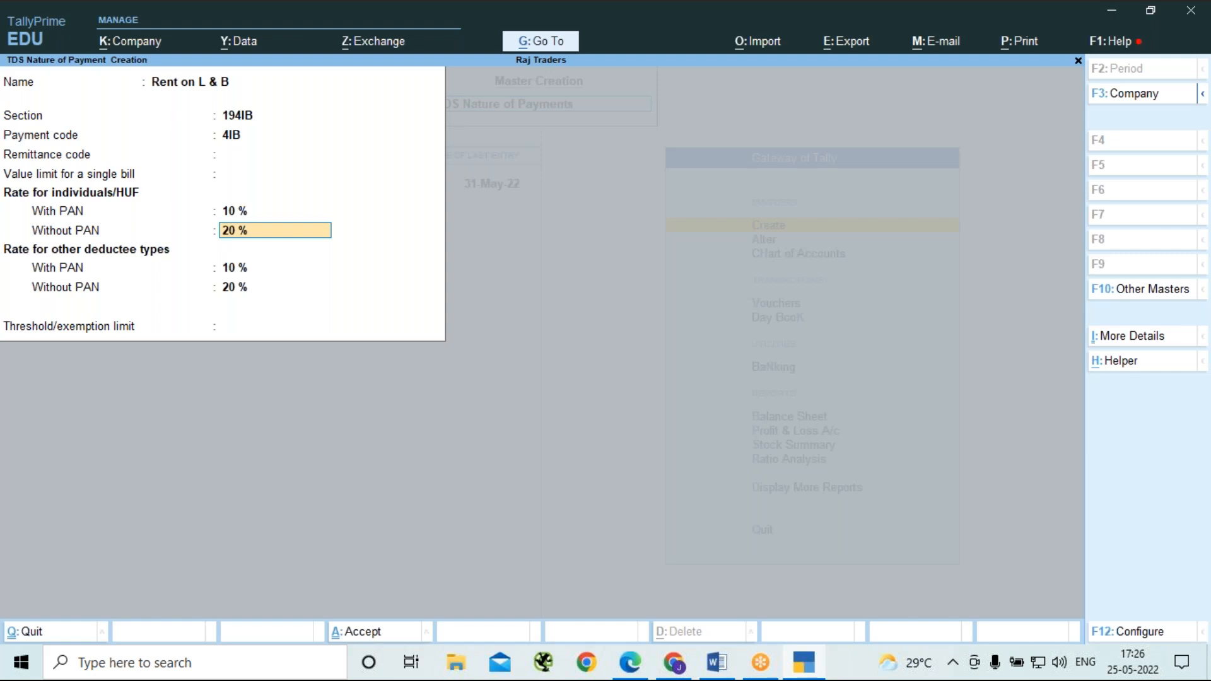
{"action": "key", "text": "Return"}
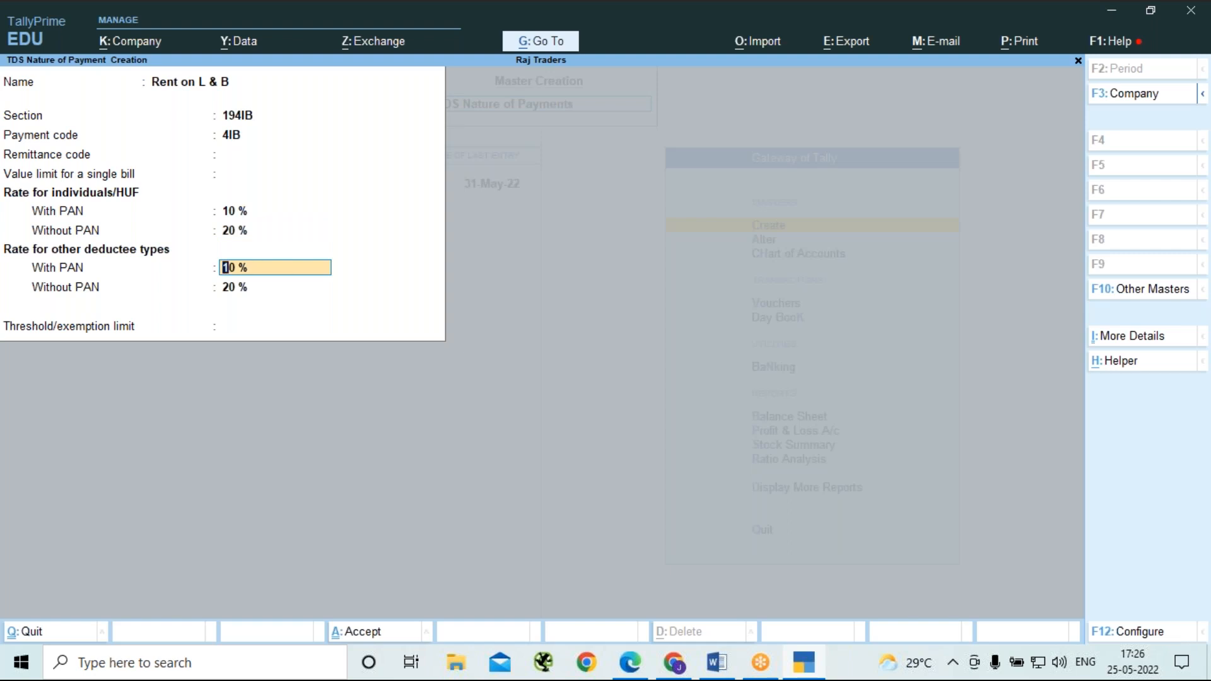
{"action": "key", "text": "Return"}
{"action": "key", "text": "Return"}
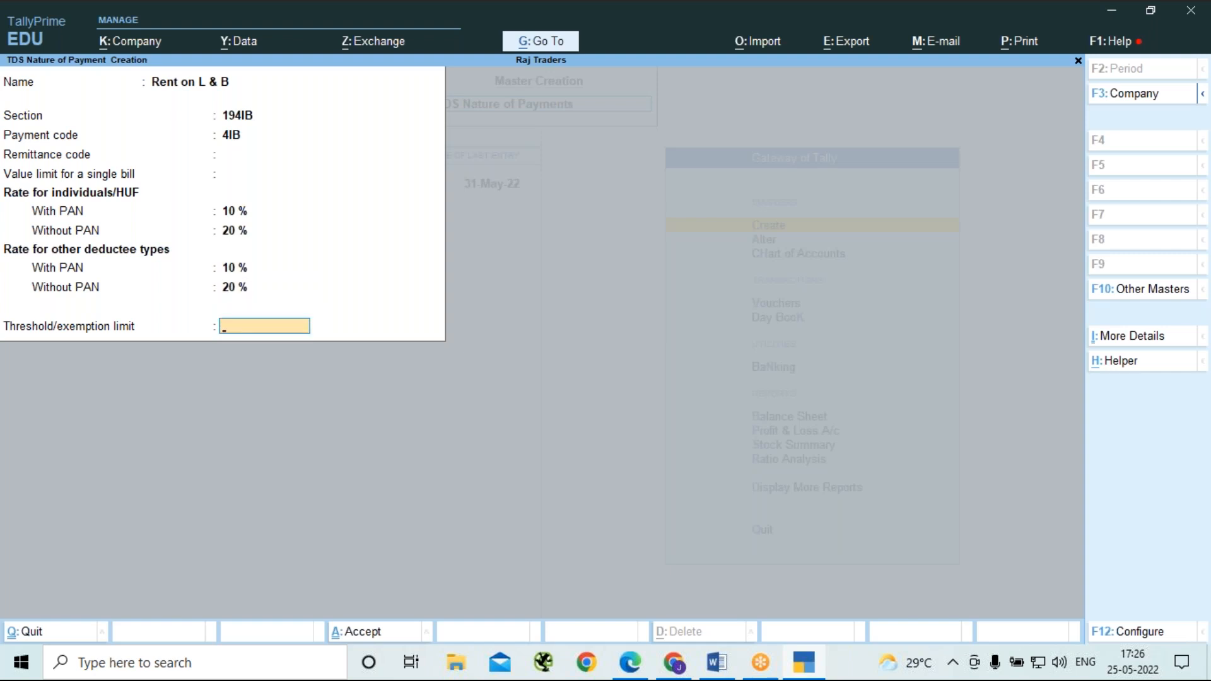
Set the threshold/exemption limit to 240000 and save the Rent on L & B nature of payment.
{"action": "type", "text": "240000"}
{"action": "key", "text": "Return"}
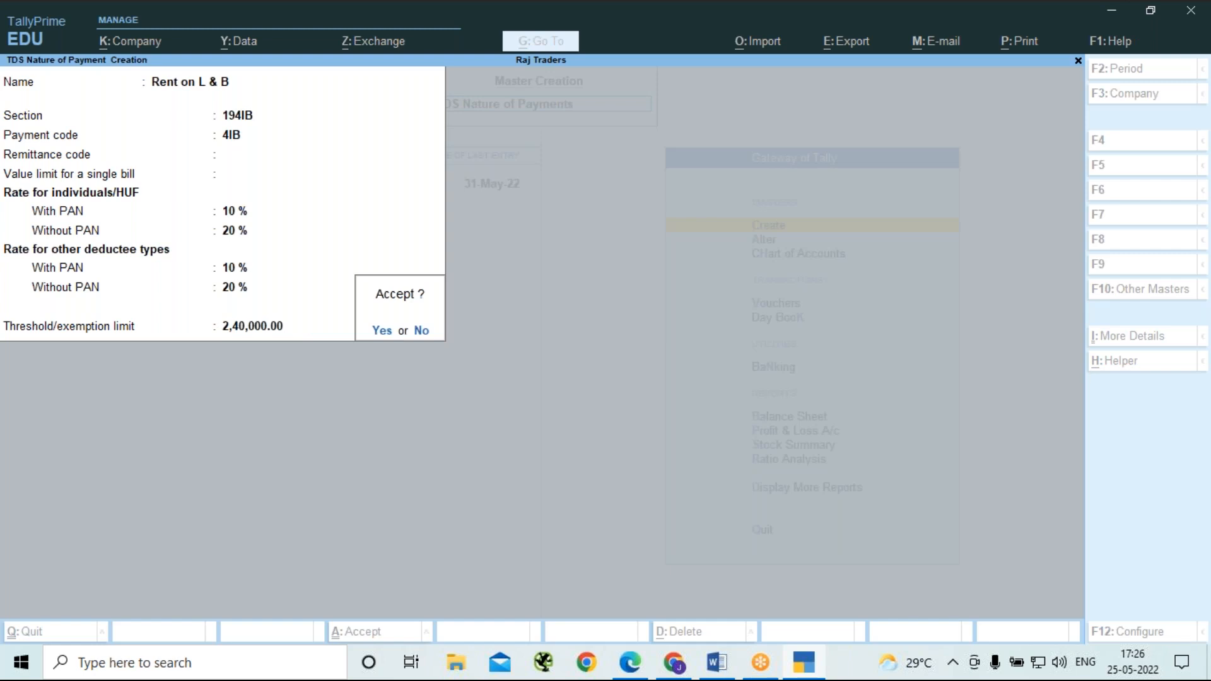
{"action": "key", "text": "Return"}
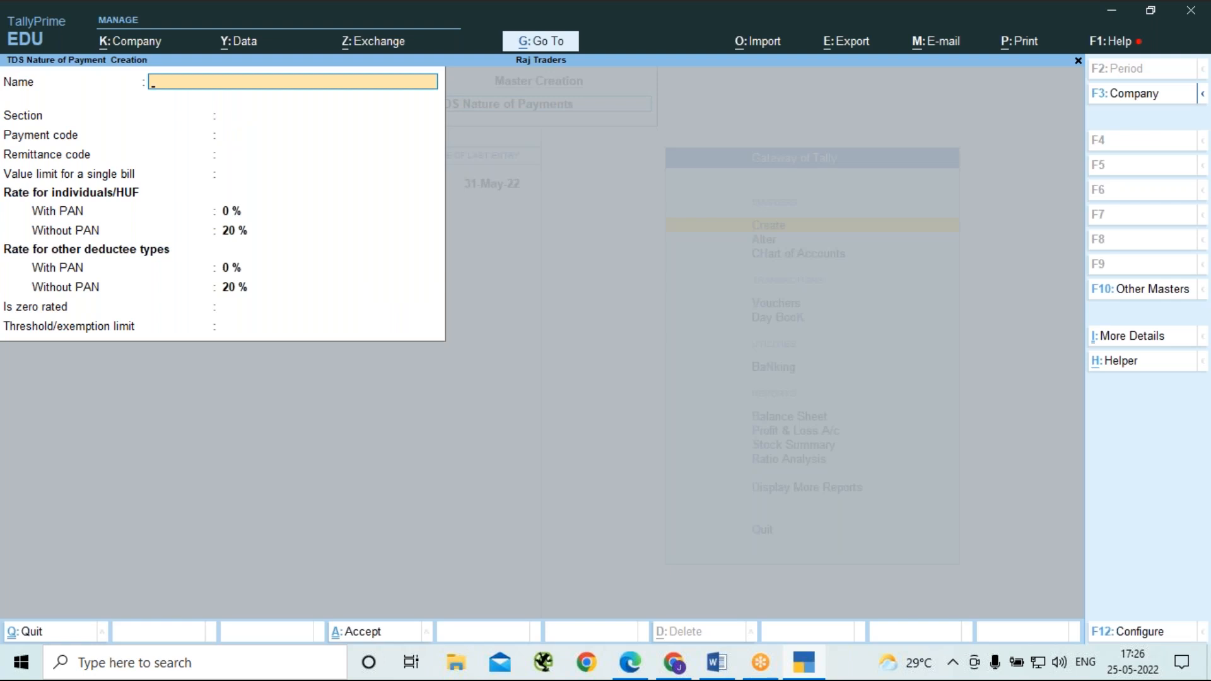
Name the new TDS nature of payment Payment to Contractor/sub Contractor.
{"action": "type", "text": "Payment to Contracto"}
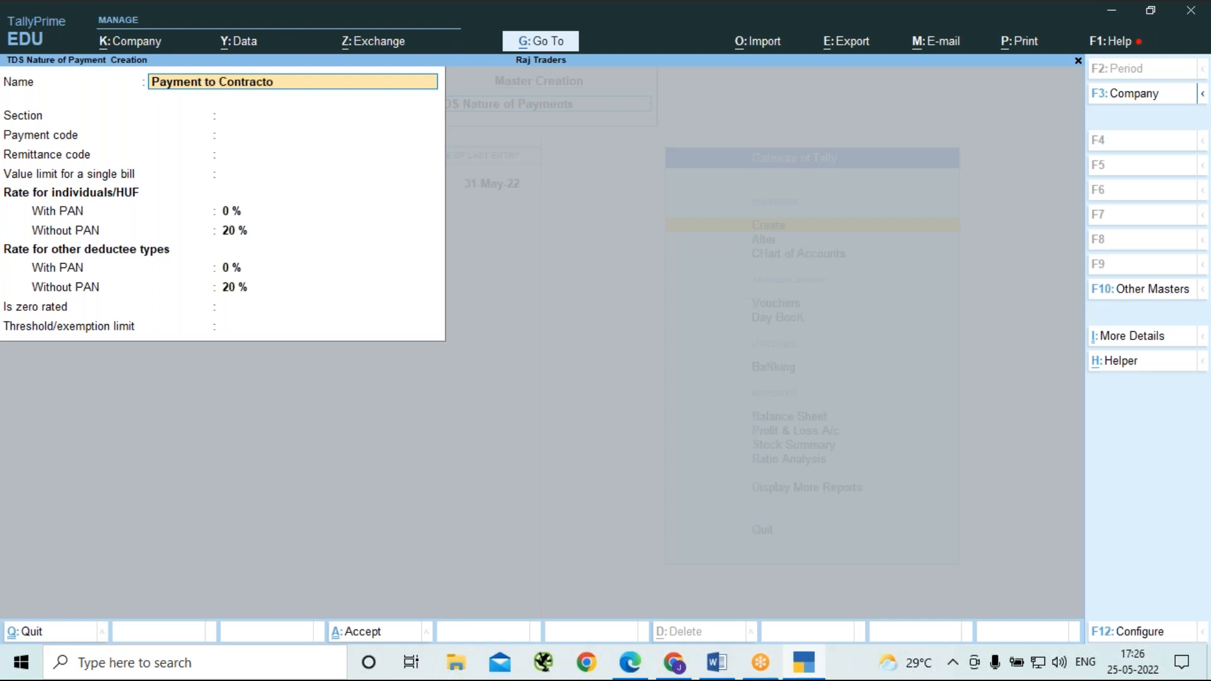
{"action": "type", "text": "r/sub Contractor"}
{"action": "key", "text": "Return"}
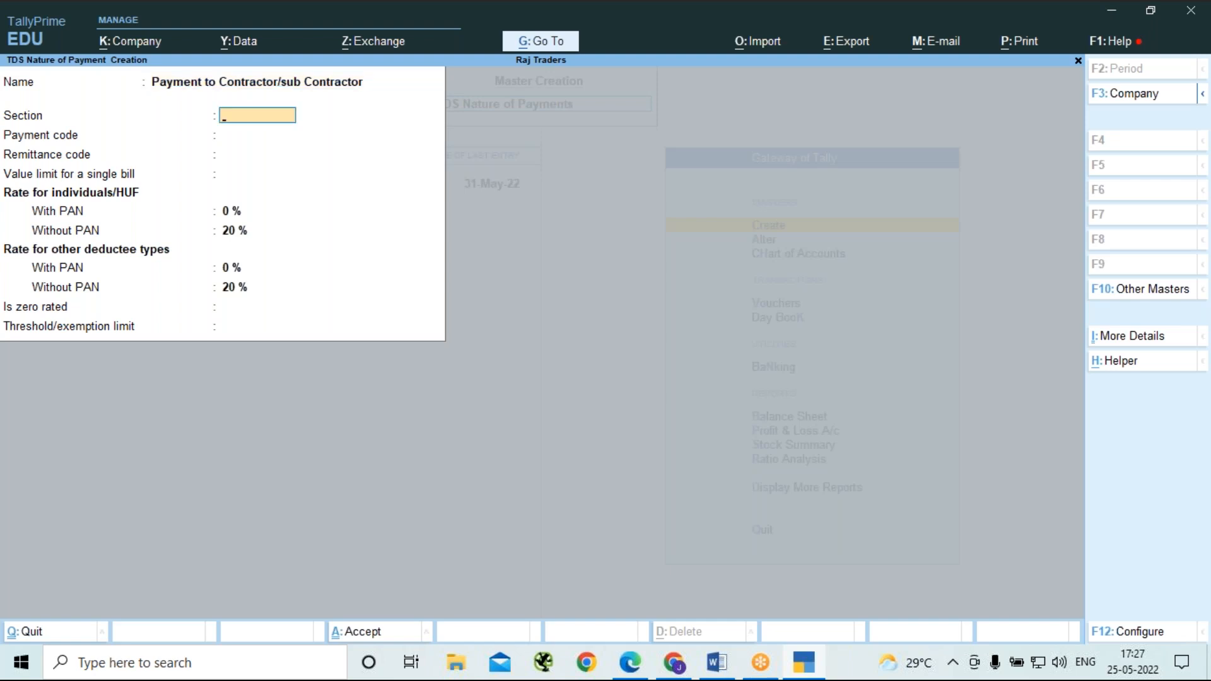
Enter section 194C and payment code 94C for the contractor payment, leaving the remittance code blank.
{"action": "type", "text": "194C"}
{"action": "key", "text": "Return"}
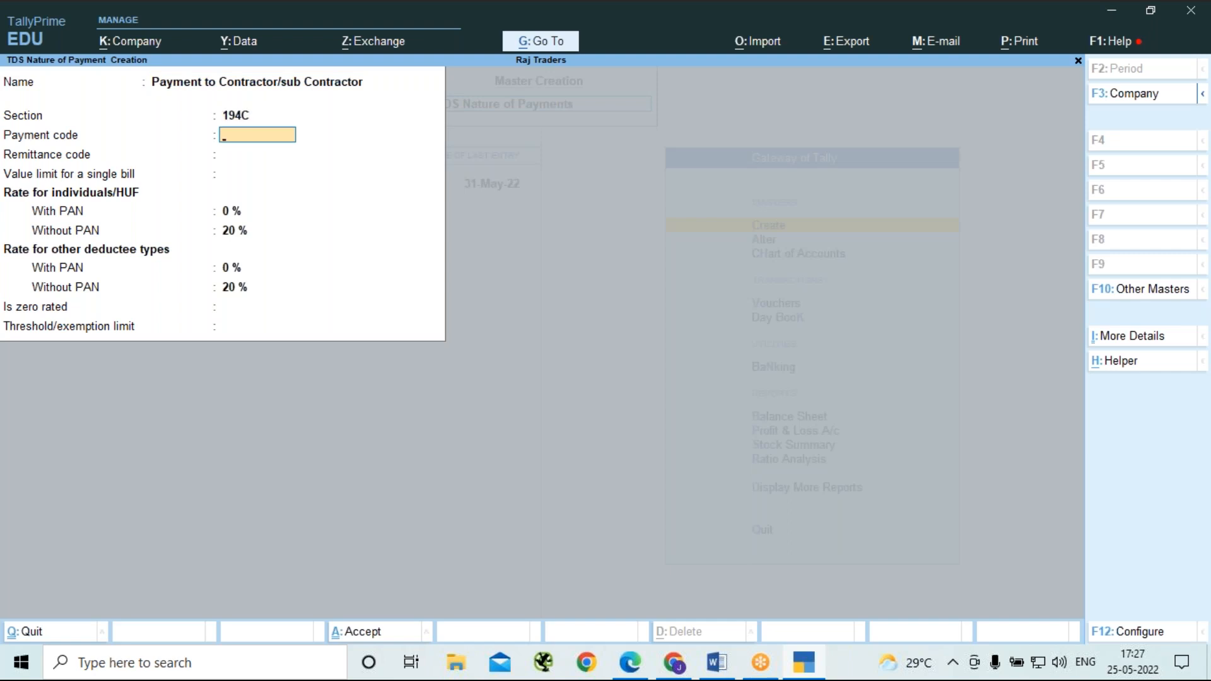
{"action": "type", "text": "94C"}
{"action": "key", "text": "Return"}
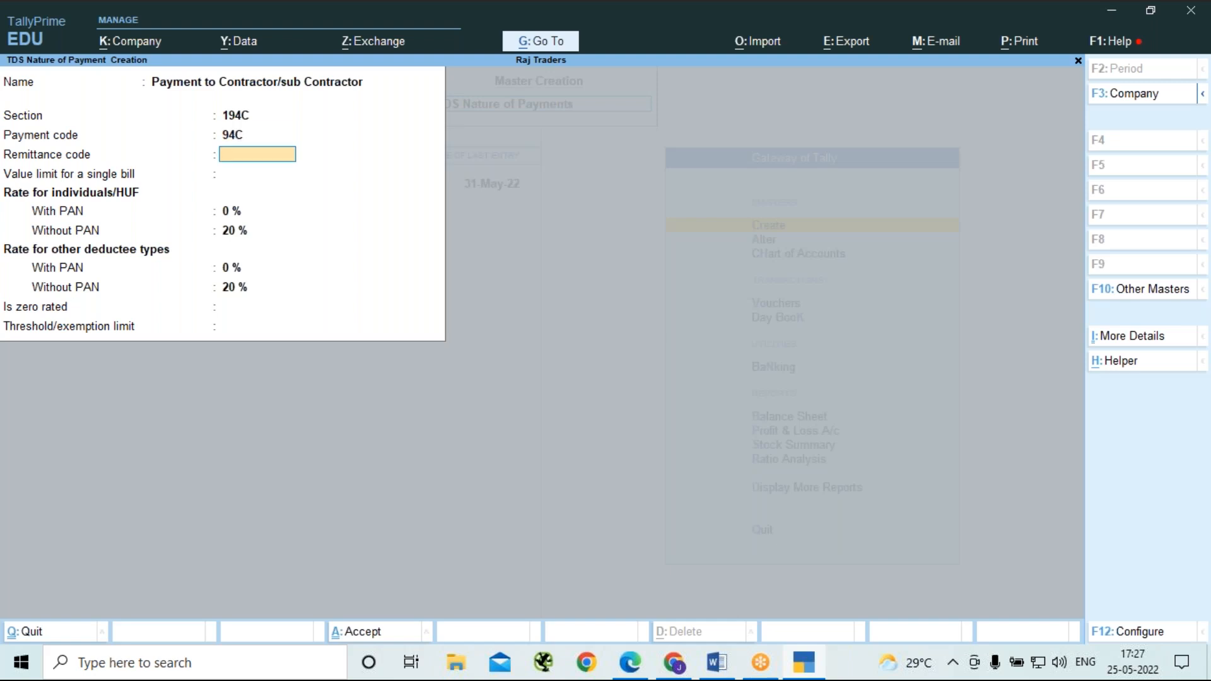
{"action": "key", "text": "Return"}
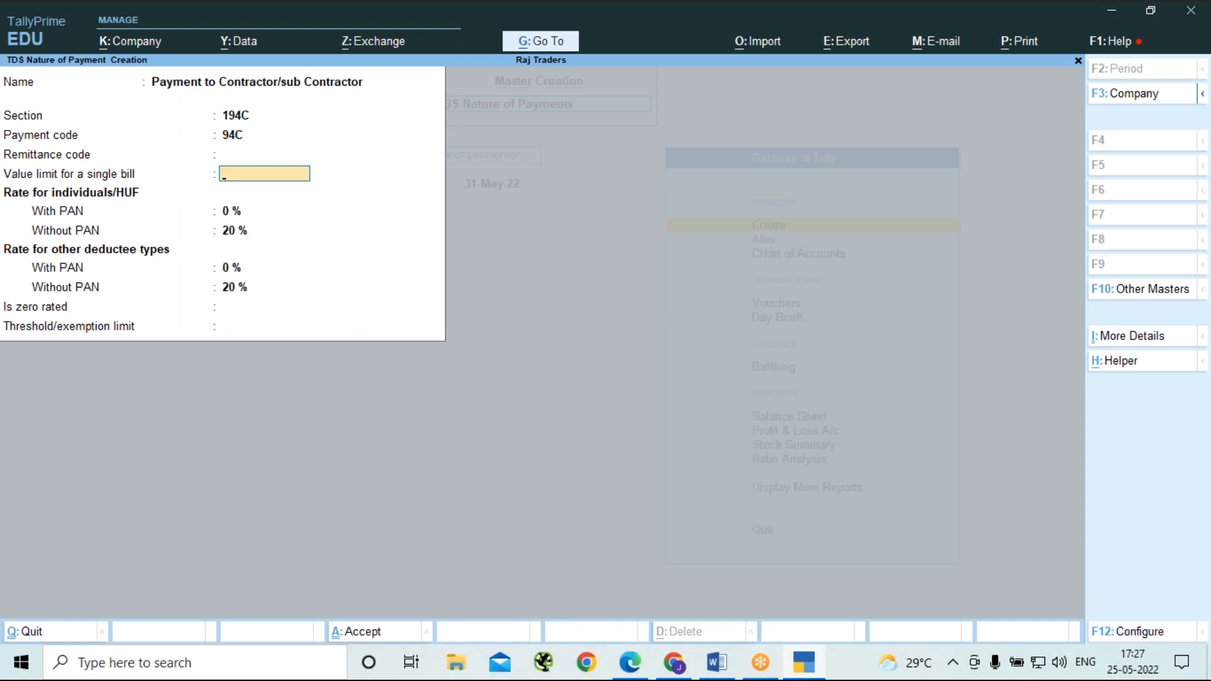
Set the single-bill value limit to 30000 and the with-PAN rates to 1% for individuals/HUF and 2% for other deductee types.
{"action": "type", "text": "30000"}
{"action": "key", "text": "Return"}
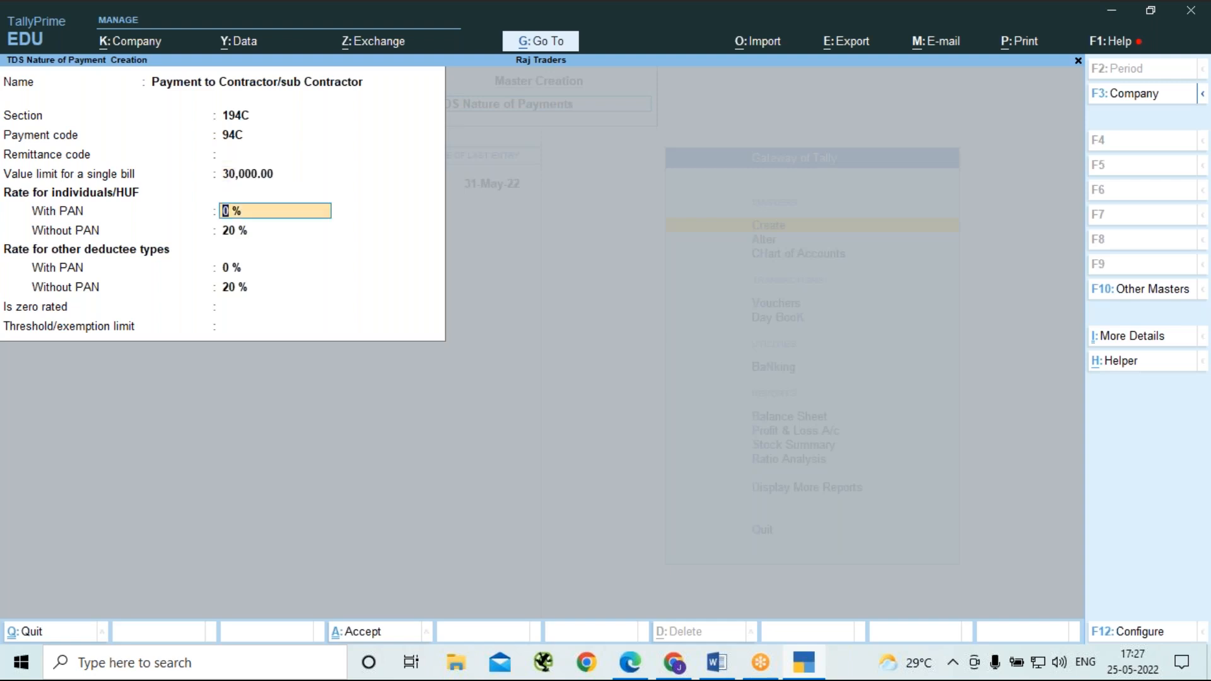
{"action": "type", "text": "1"}
{"action": "key", "text": "Return"}
{"action": "key", "text": "Return"}
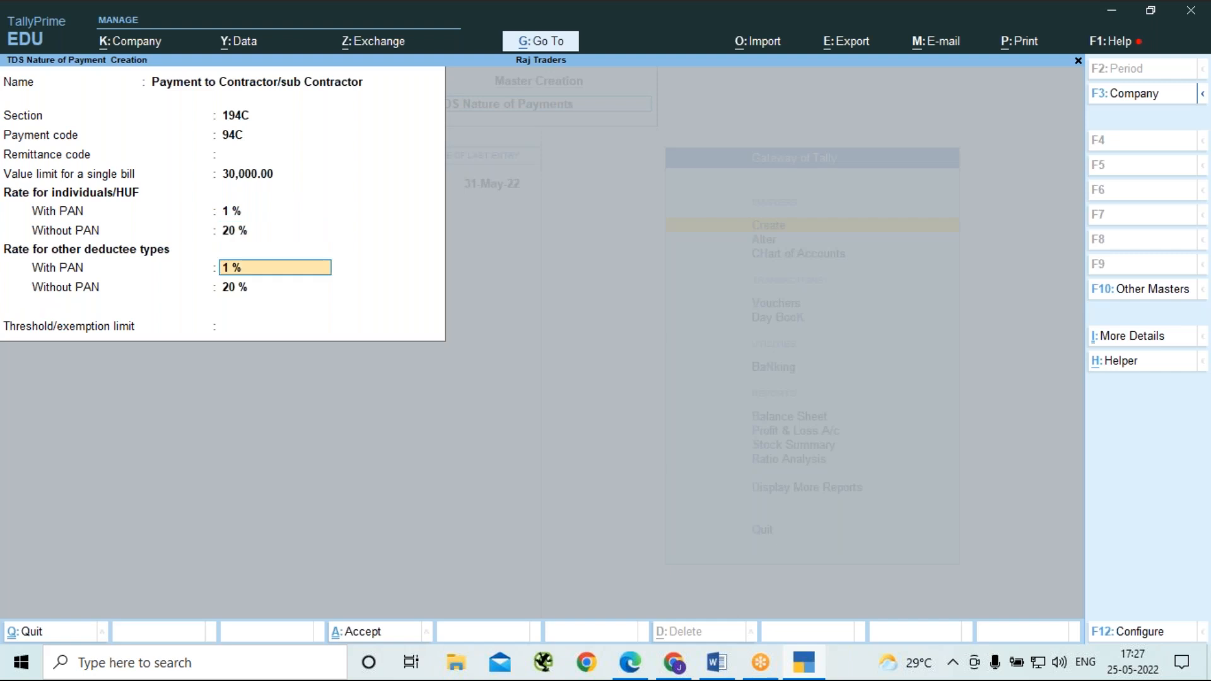
{"action": "type", "text": "2"}
{"action": "key", "text": "Return"}
{"action": "key", "text": "Return"}
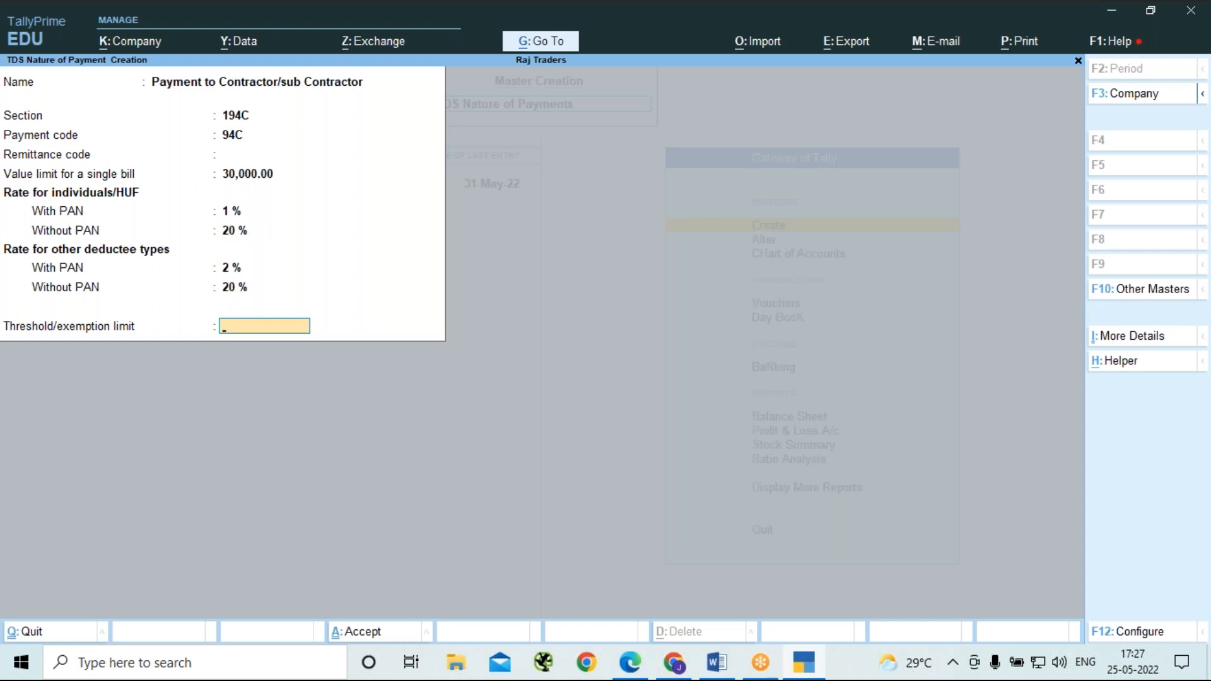
Set the threshold/exemption limit to 100000, save the contractor nature of payment, and return to the list of masters.
{"action": "type", "text": "100000"}
{"action": "key", "text": "Return"}
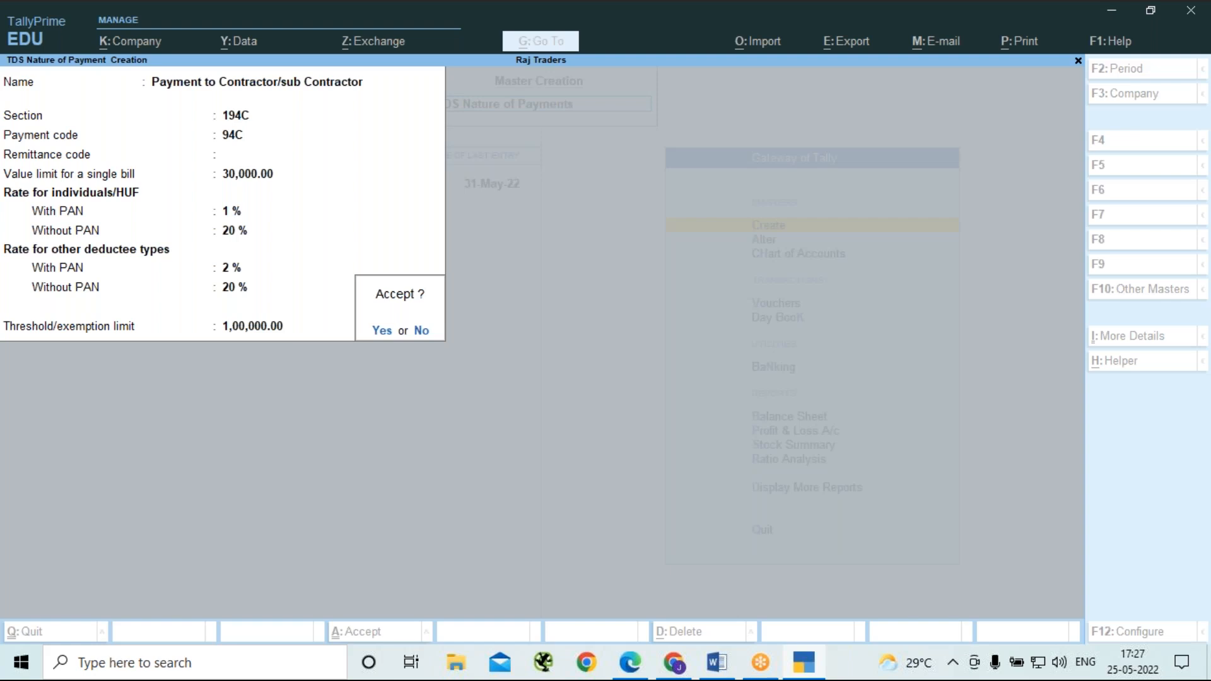
{"action": "key", "text": "Return"}
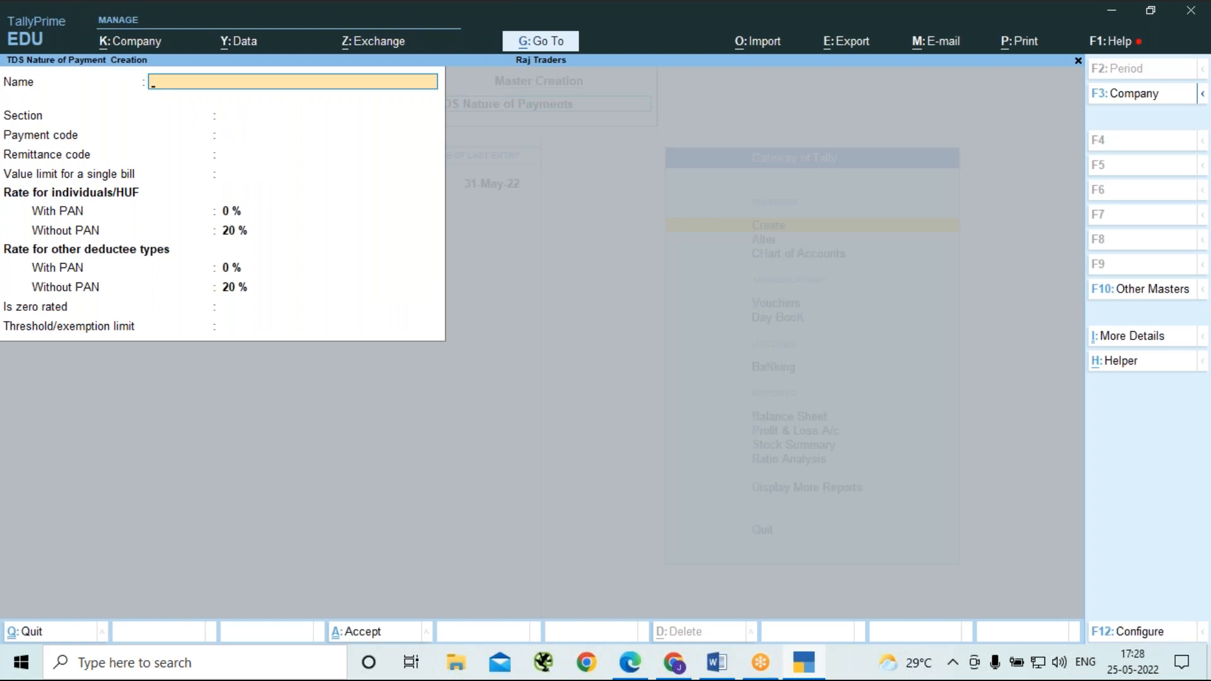
{"action": "key", "text": "Escape"}
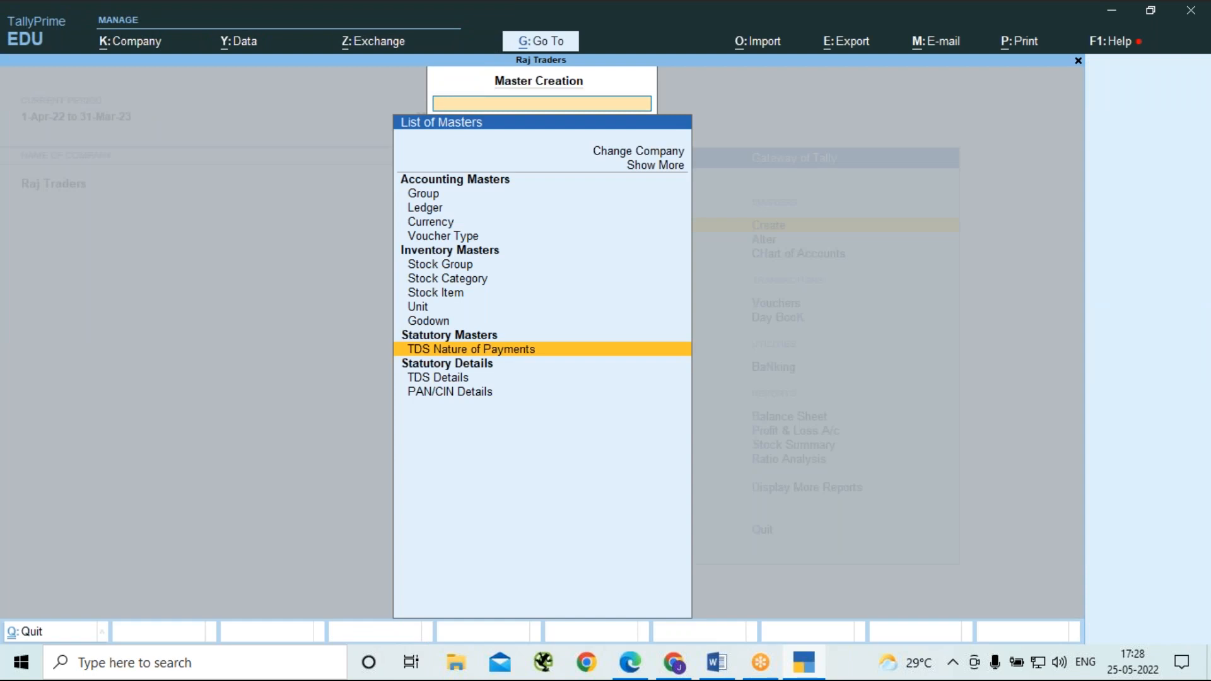
Start a new ledger named Rent Acc under Indirect Expenses, with no alias and the ledger type Not Applicable.
{"action": "key", "text": "Up"}
{"action": "key", "text": "Up"}
{"action": "key", "text": "Up"}
{"action": "key", "text": "Up"}
{"action": "key", "text": "Up"}
{"action": "key", "text": "Up"}
{"action": "key", "text": "Up"}
{"action": "key", "text": "Up"}
{"action": "key", "text": "Up"}
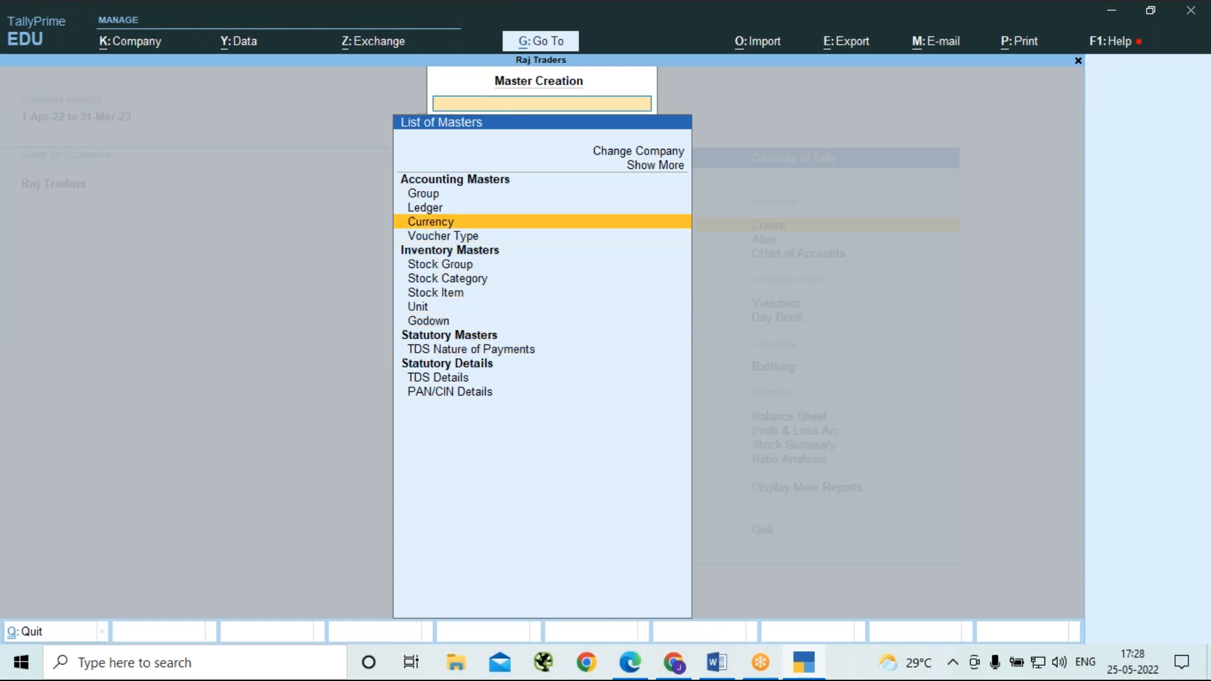
{"action": "key", "text": "Up"}
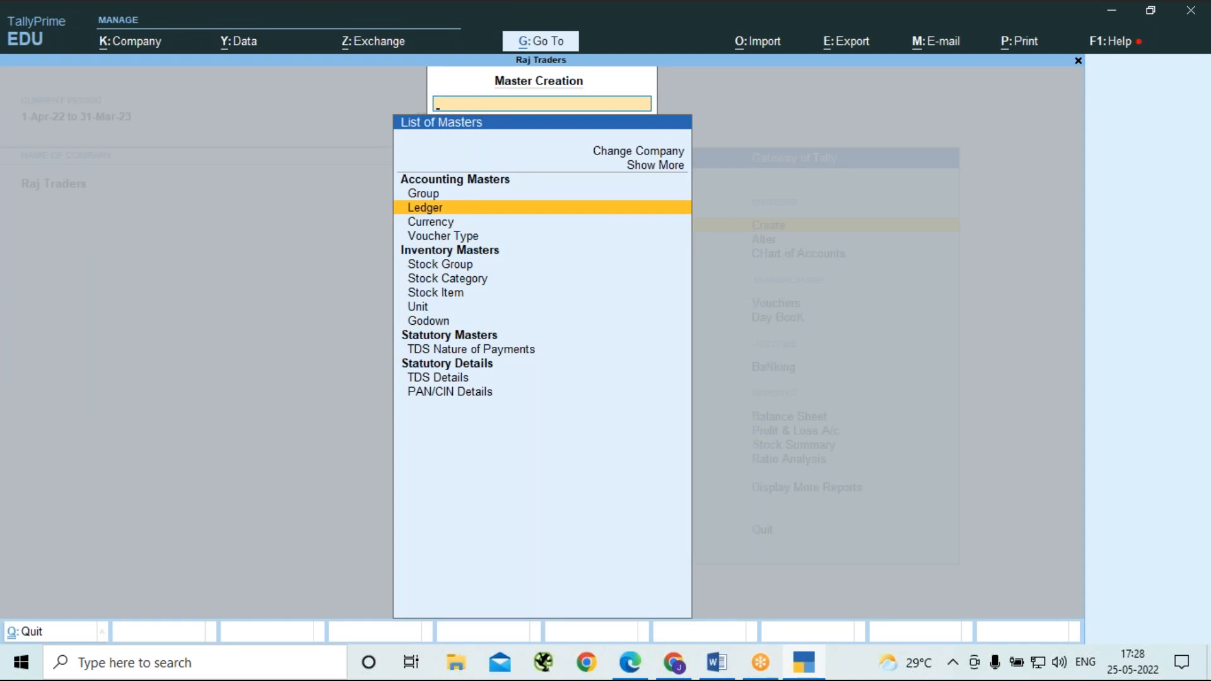
{"action": "key", "text": "Return"}
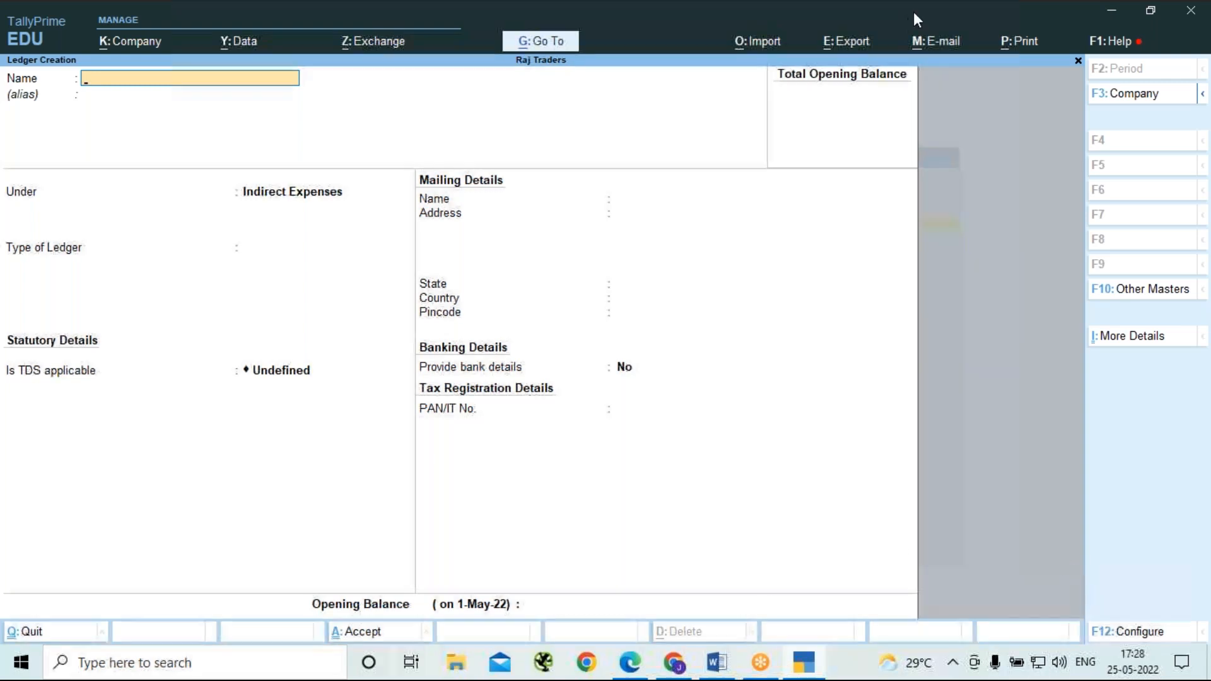
{"action": "left_click", "coordinate": [861, 32]}
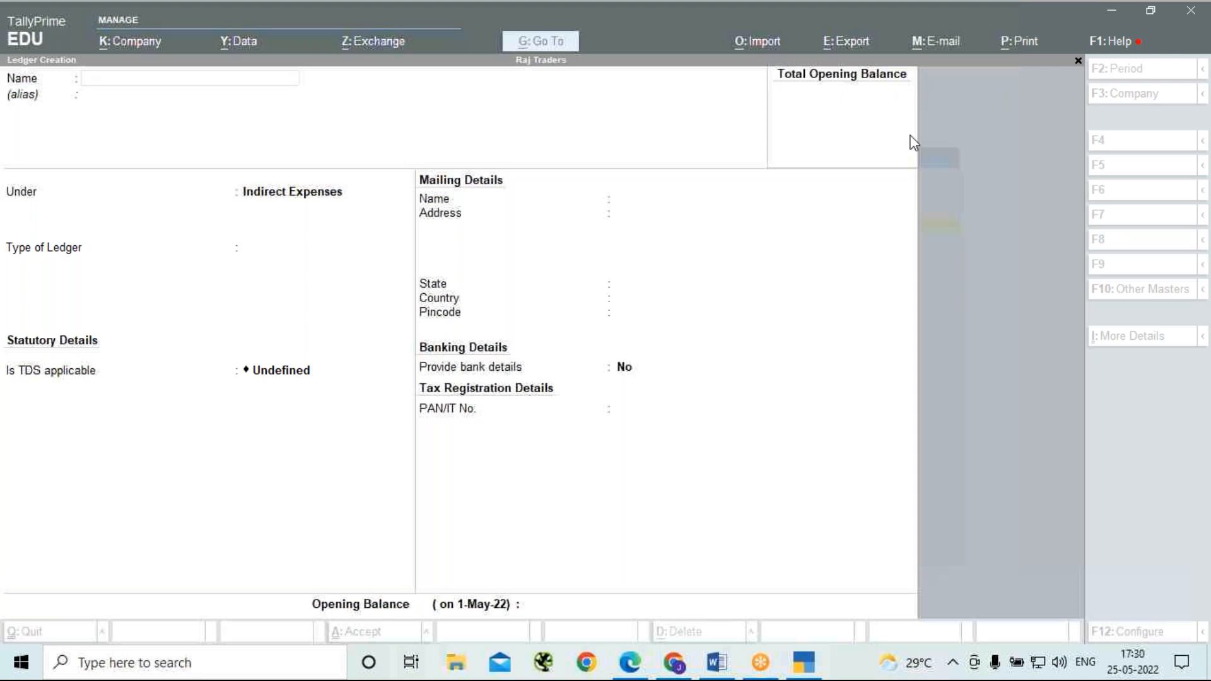
{"action": "left_click", "coordinate": [128, 78]}
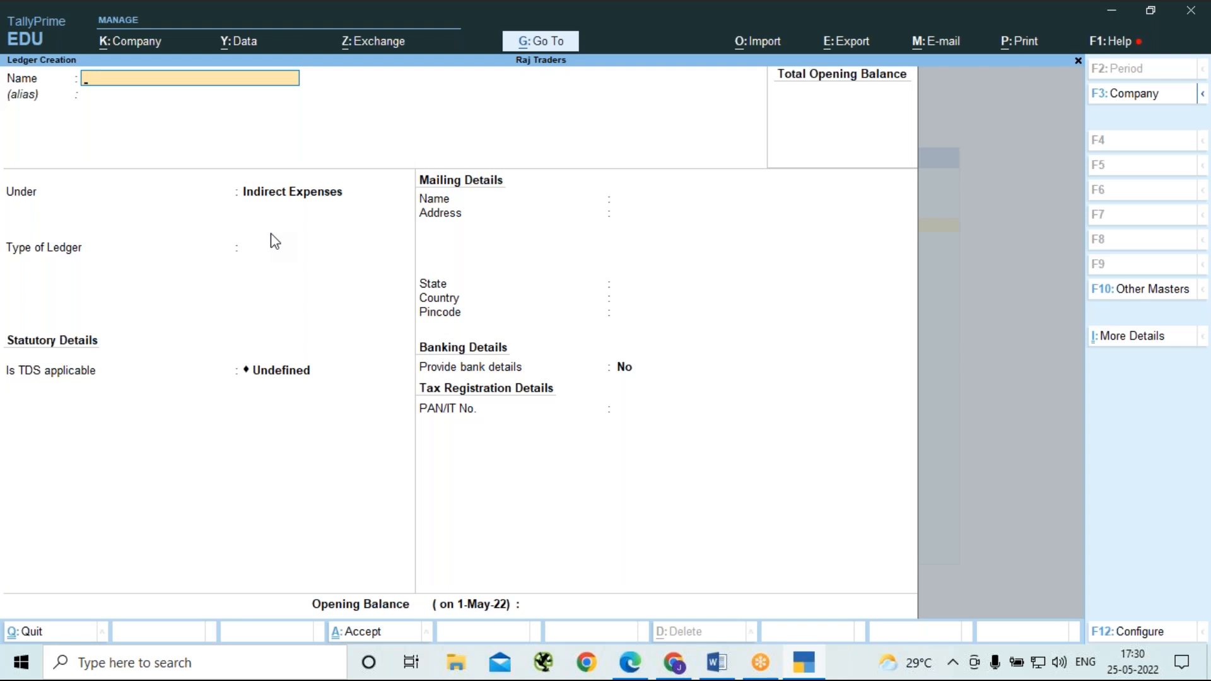
{"action": "type", "text": "Rent Acc"}
{"action": "key", "text": "Return"}
{"action": "key", "text": "Return"}
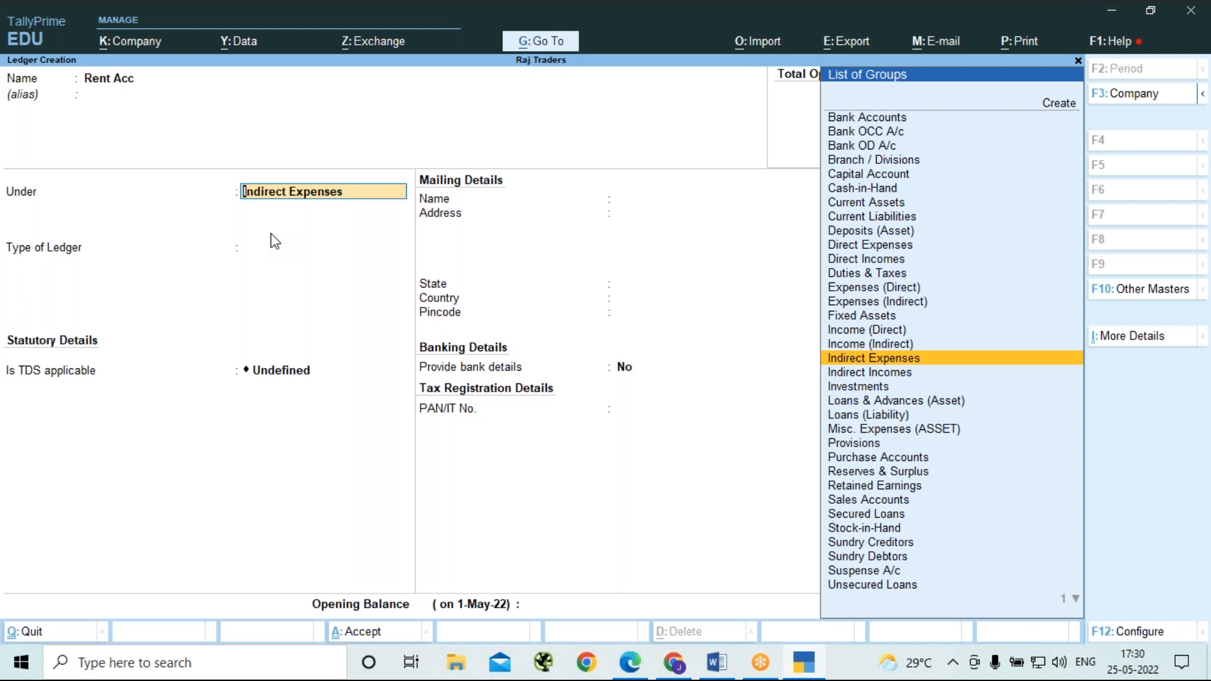
{"action": "key", "text": "Return"}
{"action": "key", "text": "Return"}
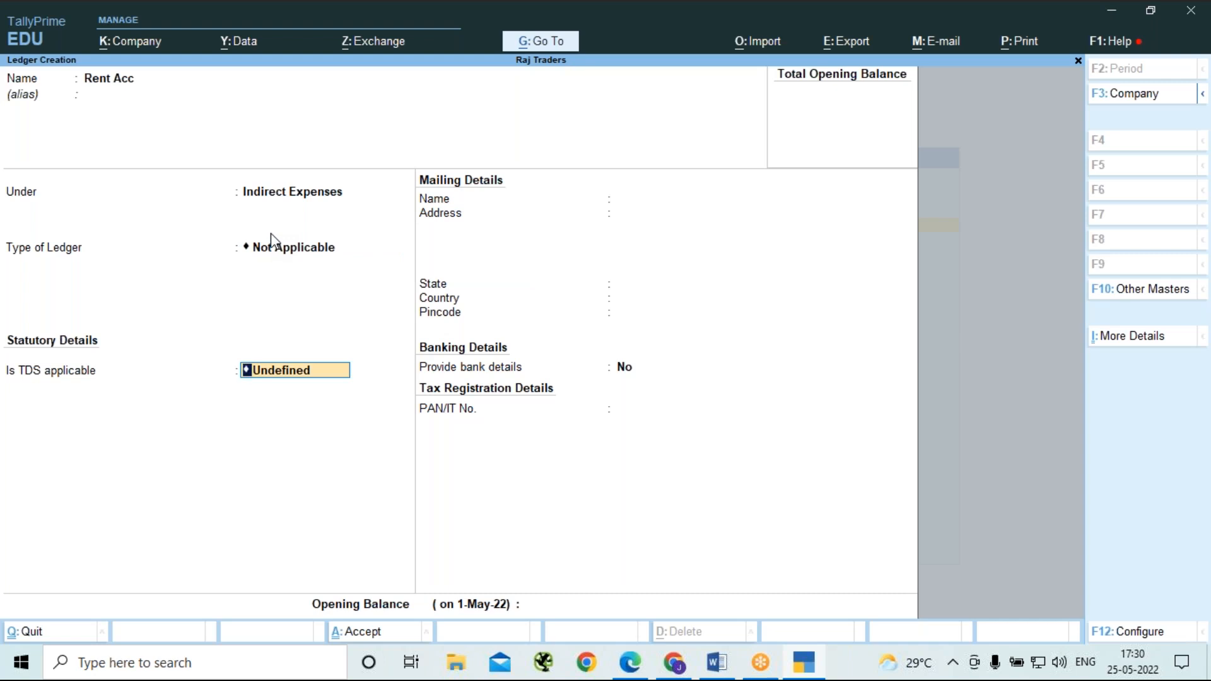
Make TDS applicable to the Rent Acc ledger and choose Rent on L & B as its nature of payment.
{"action": "key", "text": "BackSpace"}
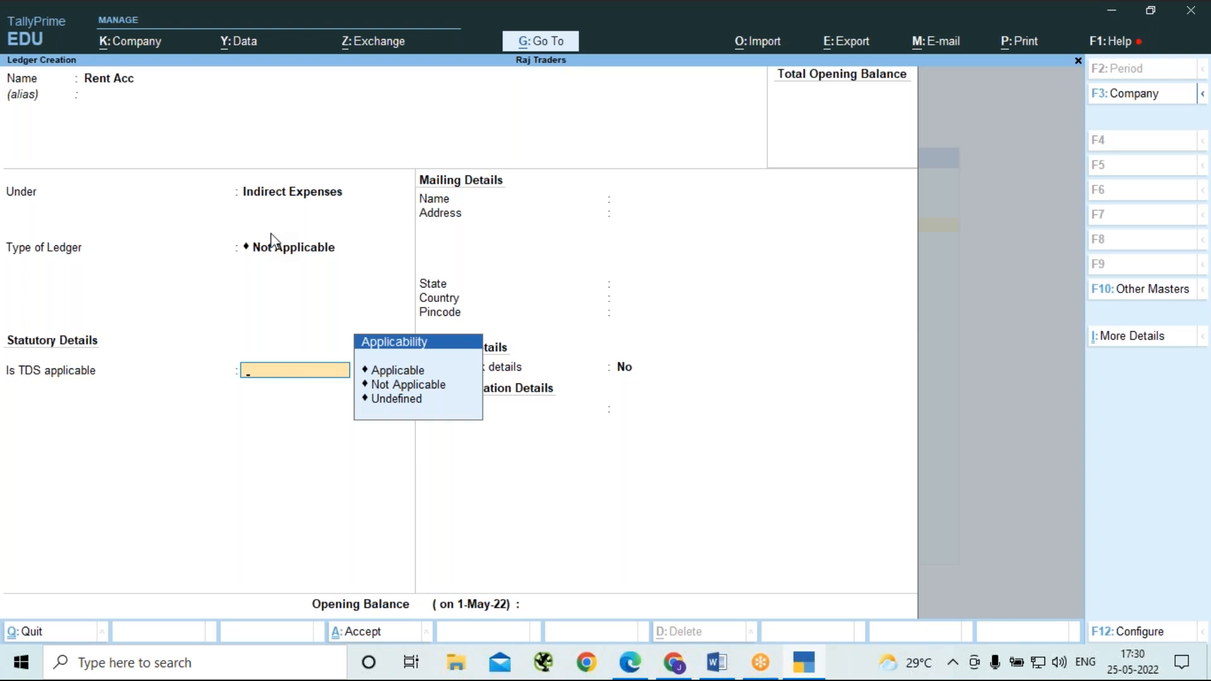
{"action": "key", "text": "Down"}
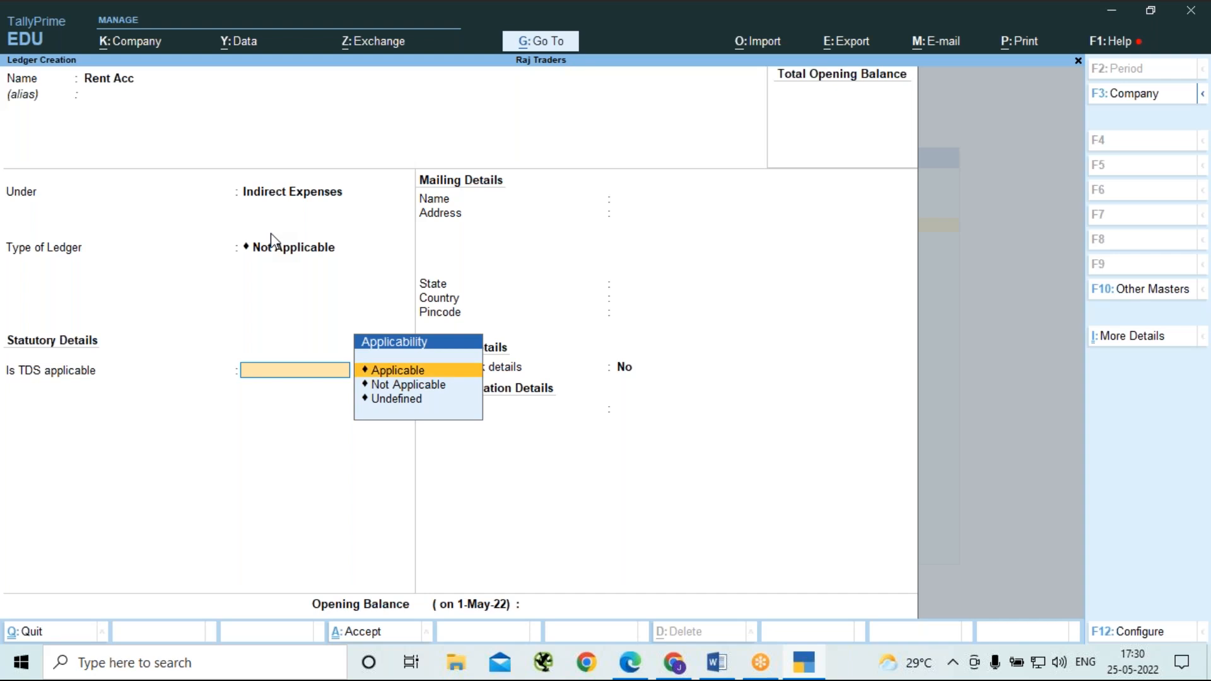
{"action": "key", "text": "Return"}
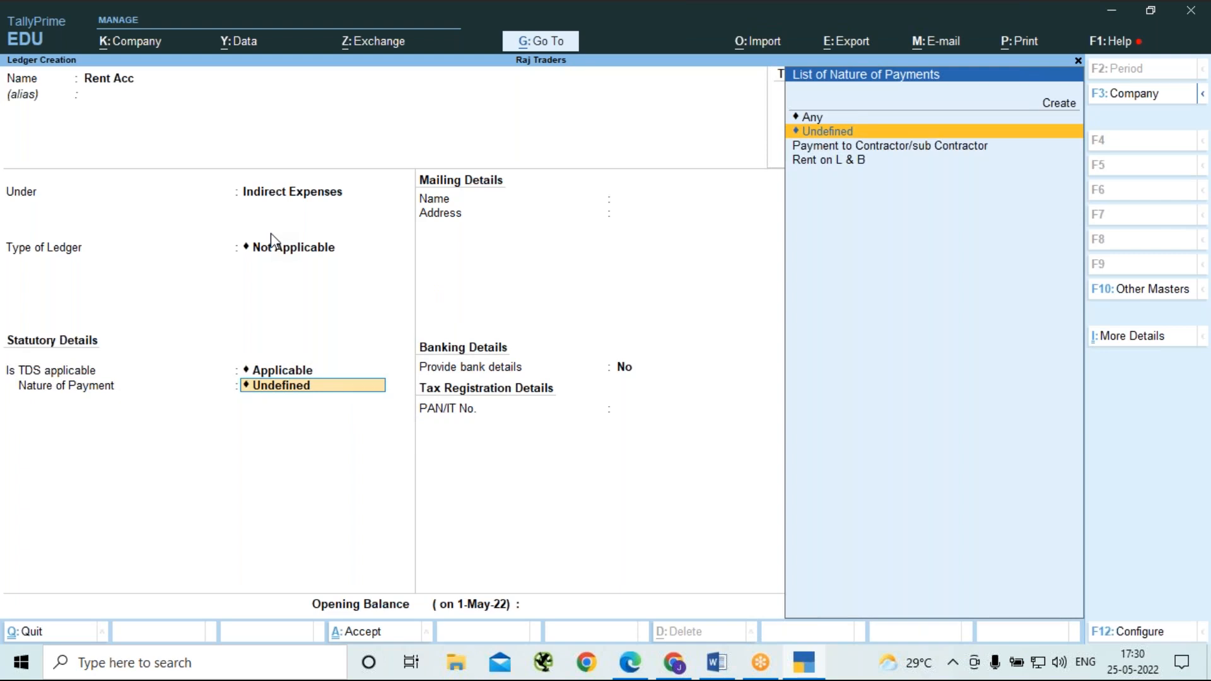
{"action": "key", "text": "Down"}
{"action": "key", "text": "Down"}
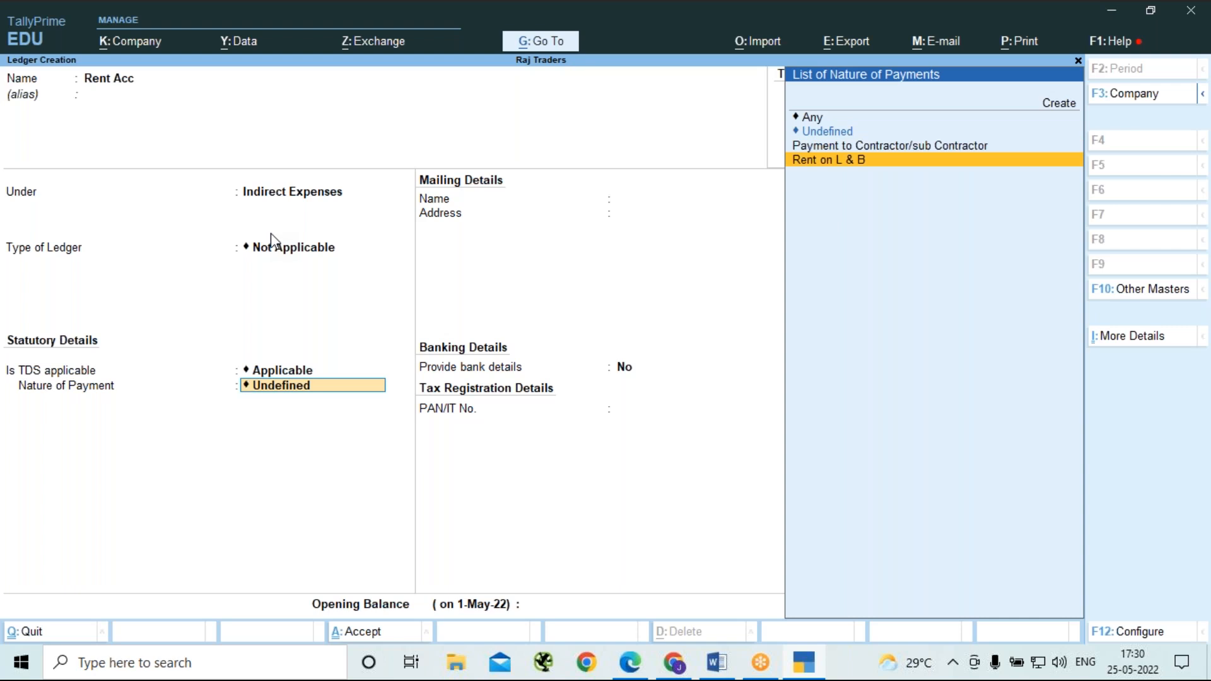
{"action": "key", "text": "Return"}
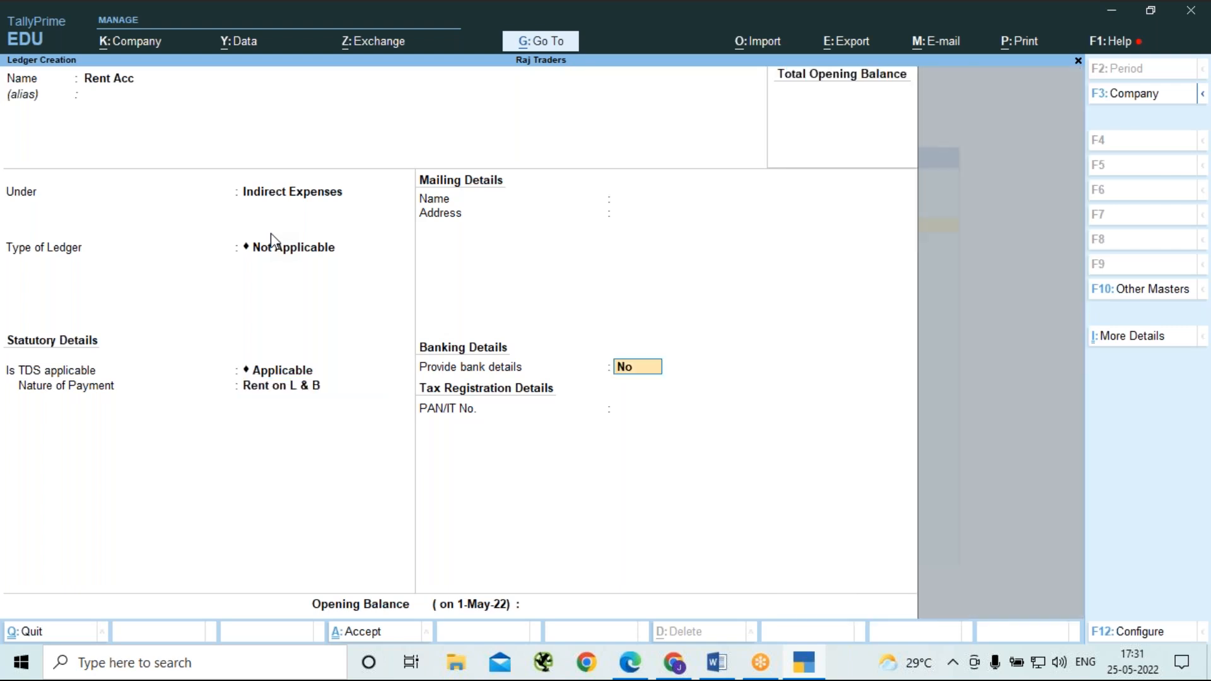
Keep bank details set to No, leave the PAN/IT number blank, and save the Rent Acc ledger.
{"action": "key", "text": "Return"}
{"action": "key", "text": "Return"}
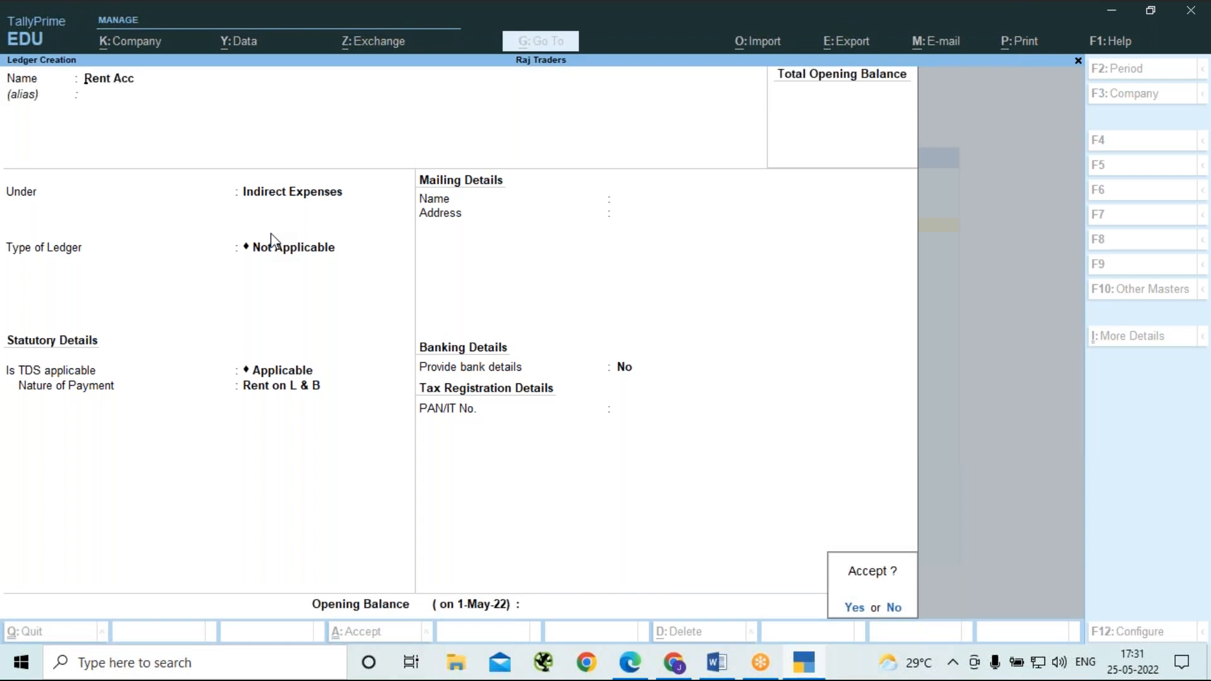
{"action": "key", "text": "Return"}
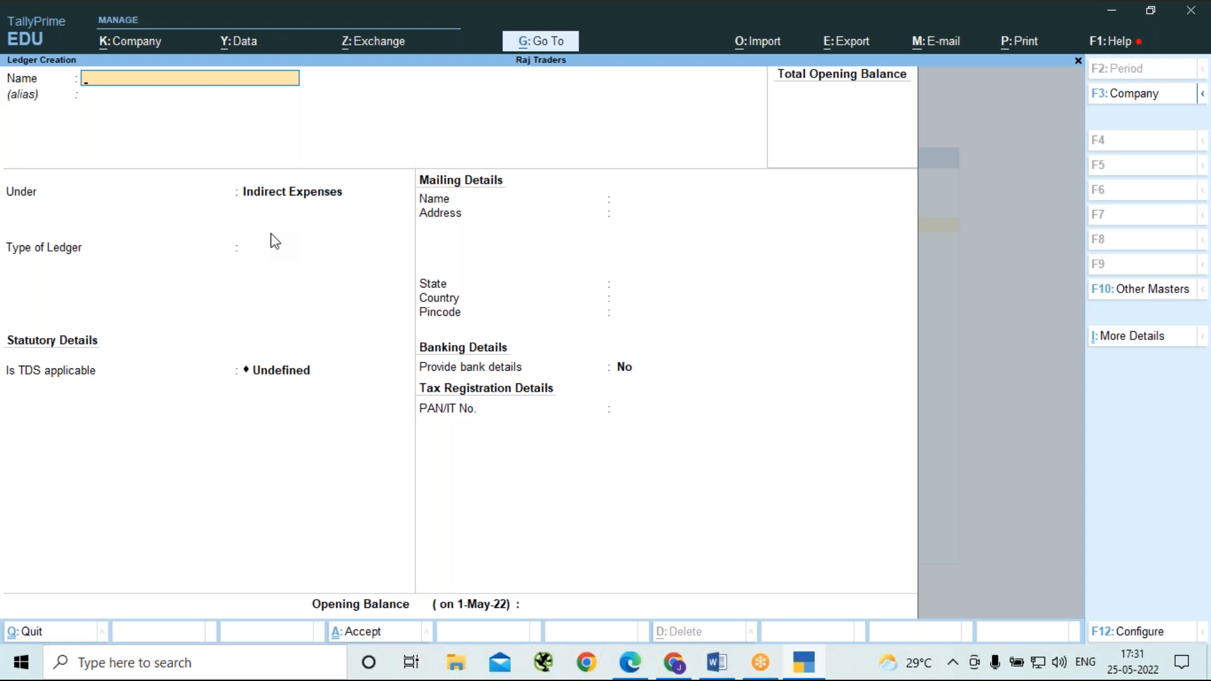
Browse back through the saved ledgers to check Rent Acc's TDS settings, and return to a blank ledger form without changes.
{"action": "key", "text": "Page_Up"}
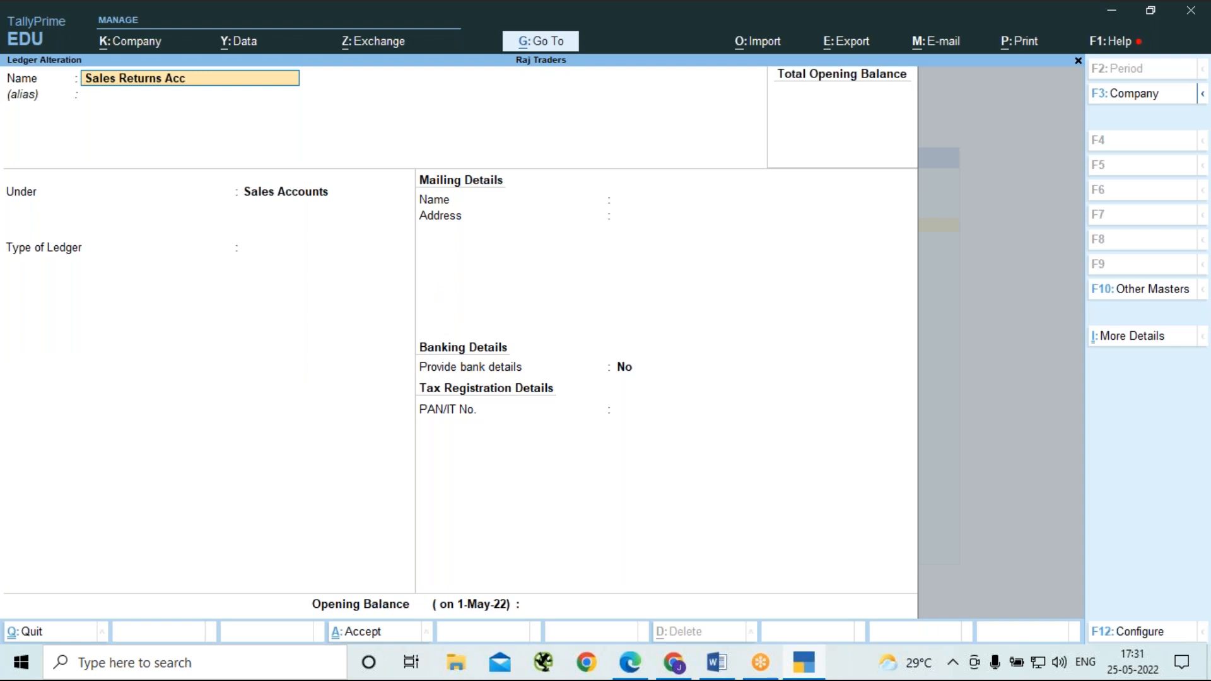
{"action": "key", "text": "Page_Up"}
{"action": "key", "text": "Page_Up"}
{"action": "key", "text": "Escape"}
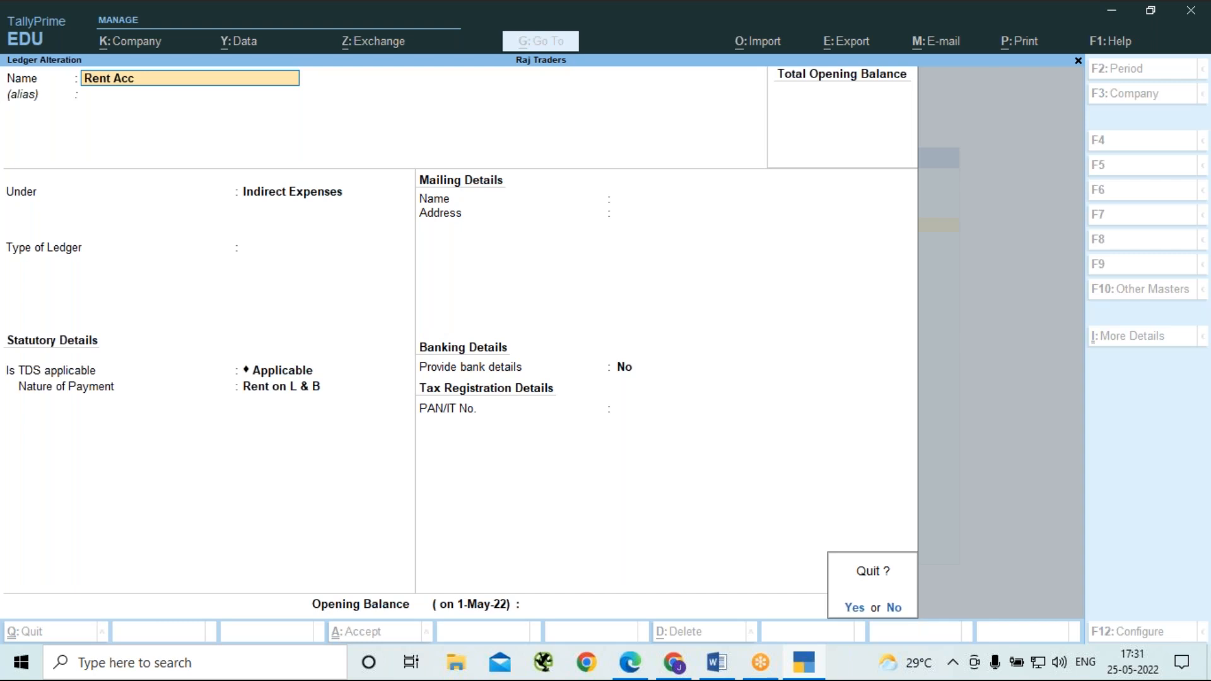
{"action": "key", "text": "y"}
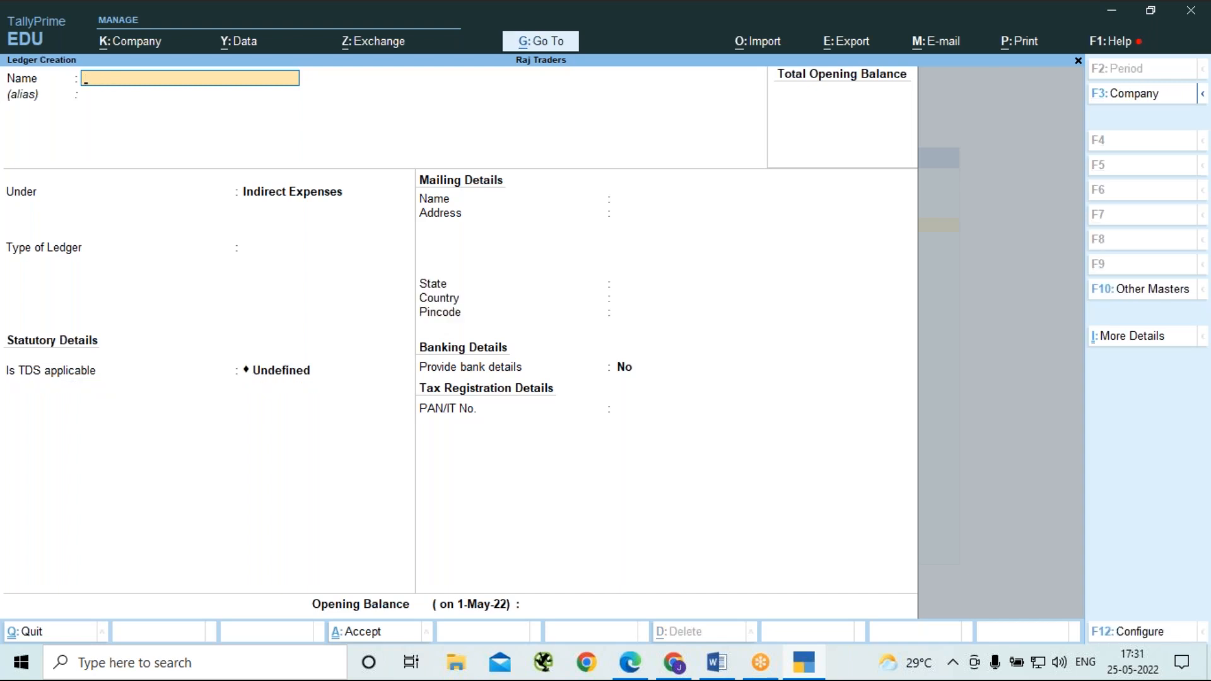
Start a new ledger with the property owner's name followed by "(Owner)", with no alias, under Sundry Creditors.
{"action": "type", "text": "Anand (owner)"}
{"action": "key", "text": "Return"}
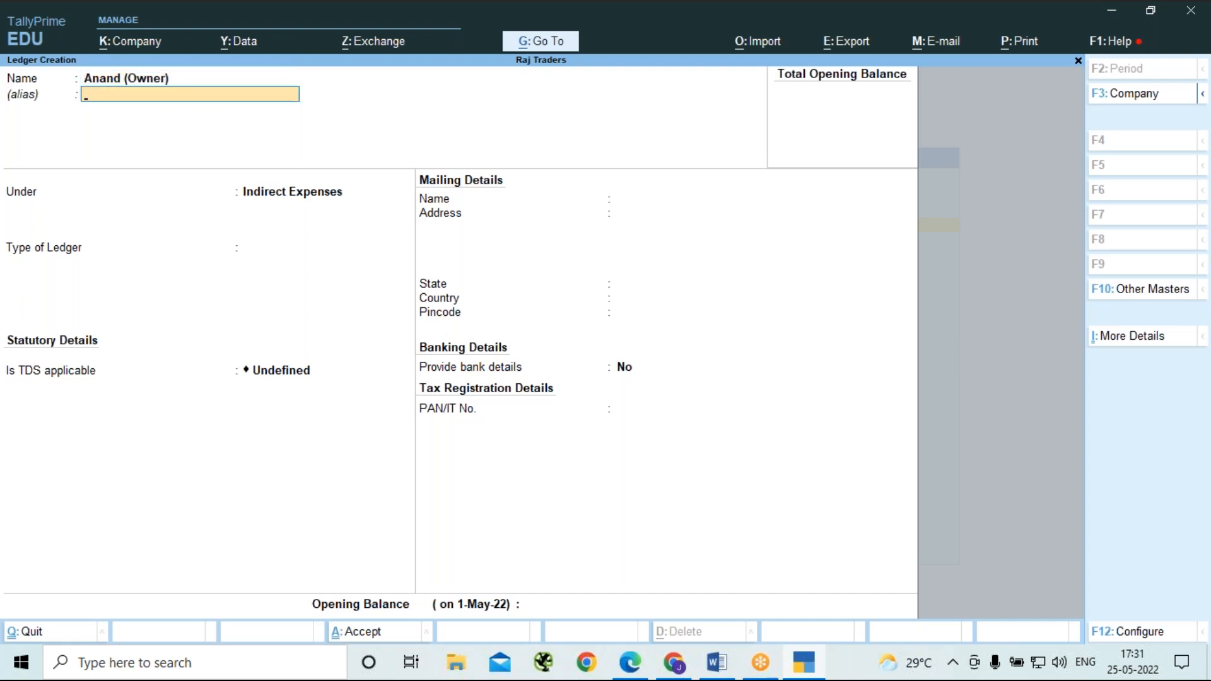
{"action": "key", "text": "Return"}
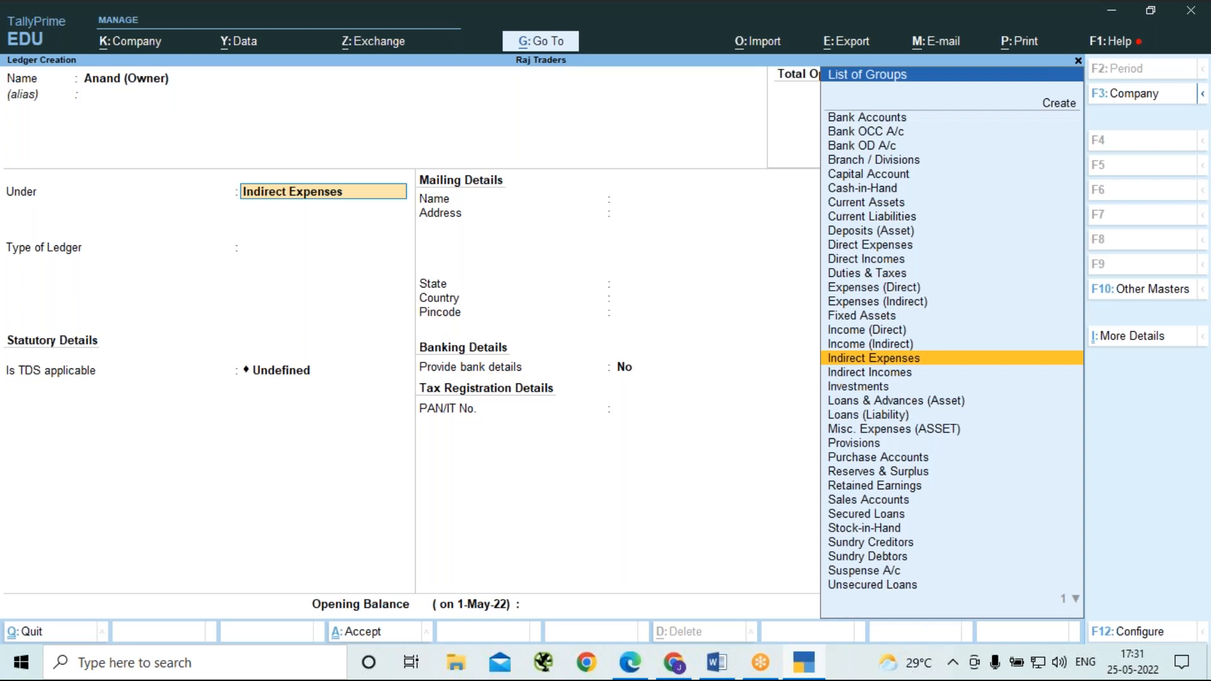
{"action": "type", "text": "P"}
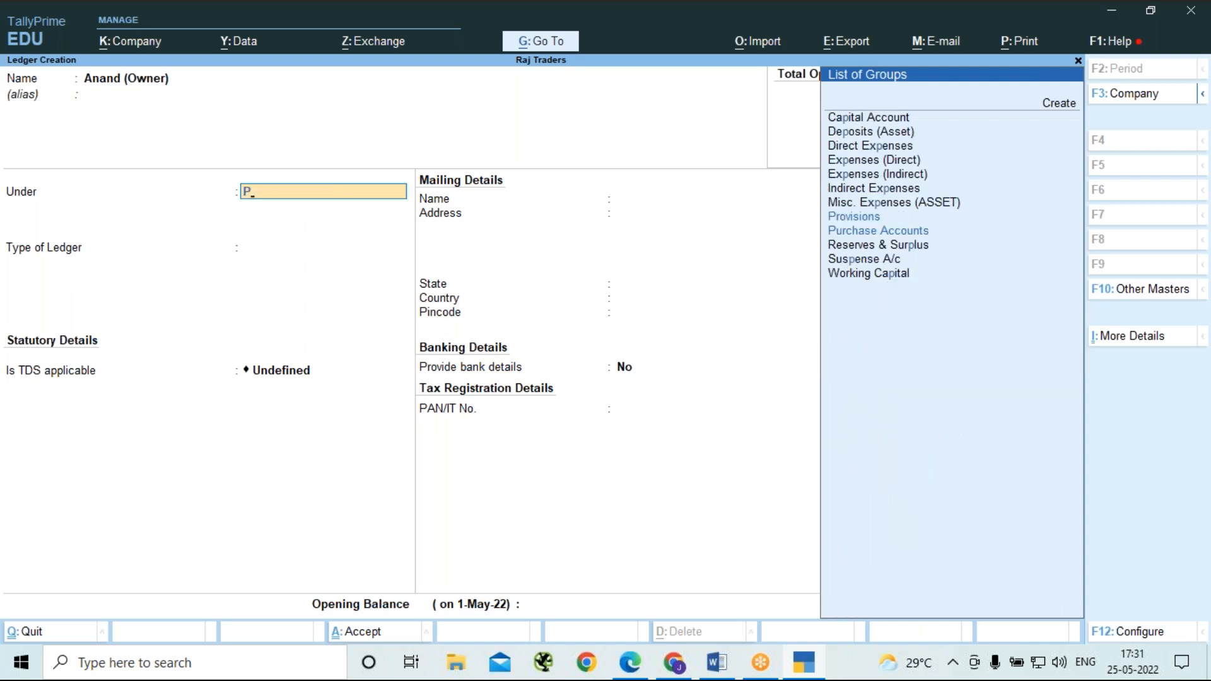
{"action": "key", "text": "BackSpace"}
{"action": "type", "text": "Su"}
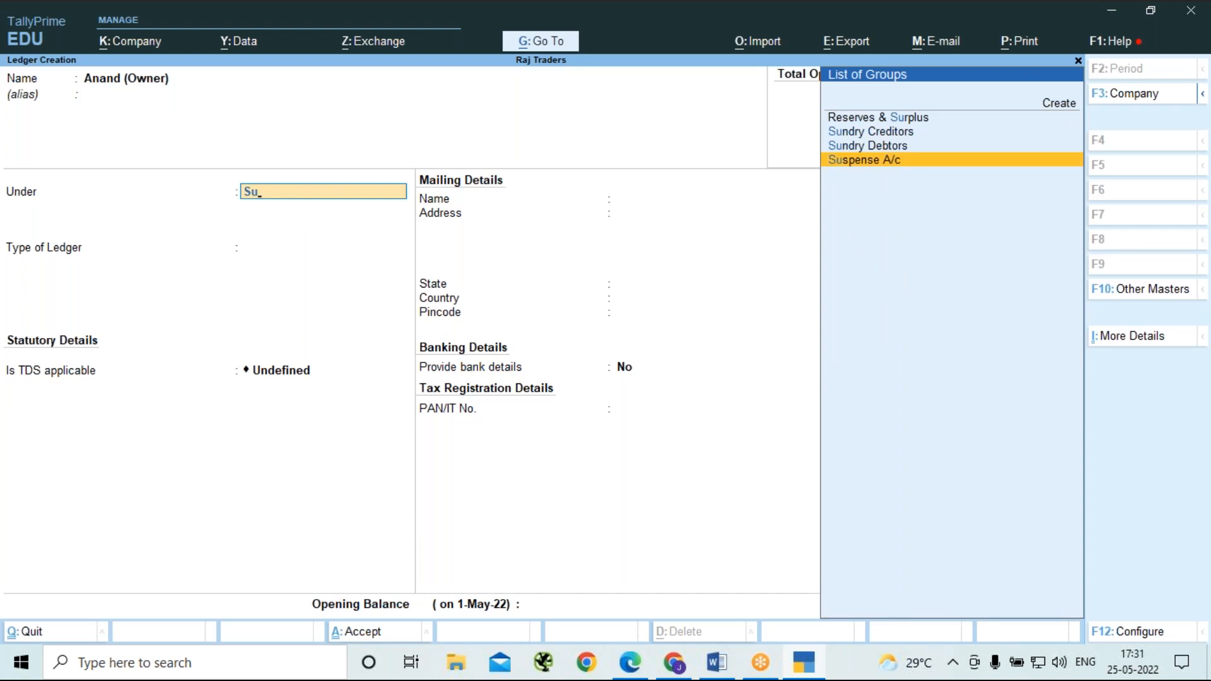
{"action": "key", "text": "Up"}
{"action": "key", "text": "Up"}
{"action": "key", "text": "Return"}
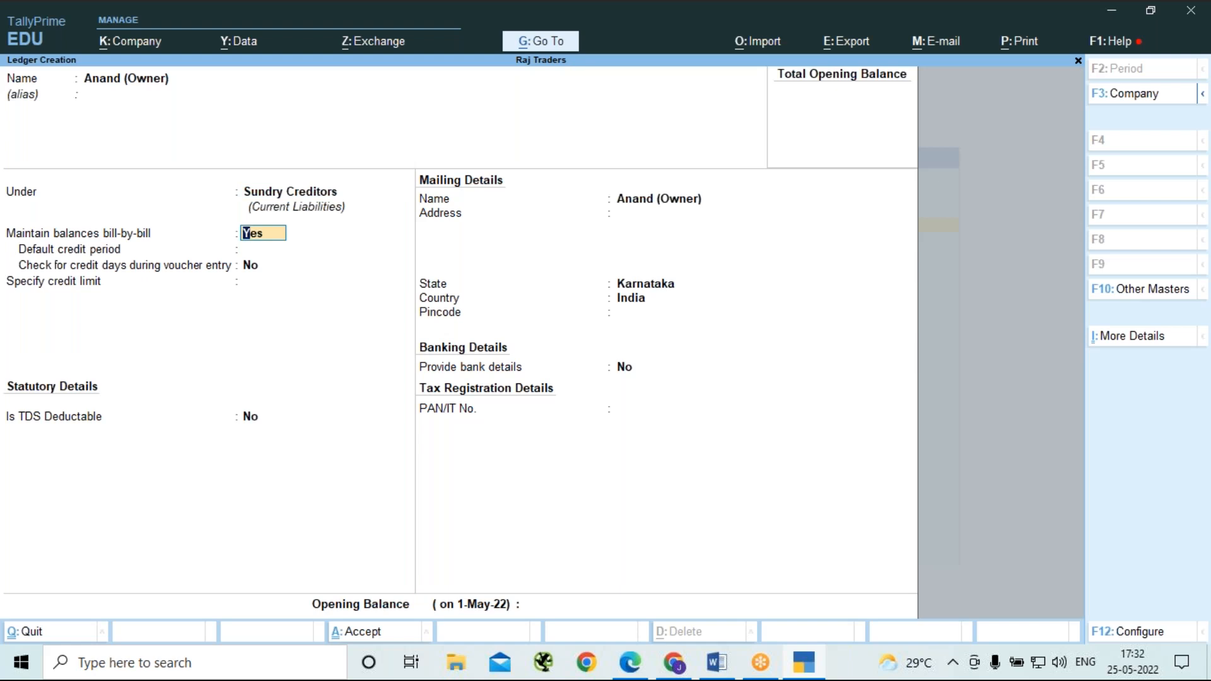
Make TDS deductable for the owner's ledger, with deductee type Individual/HUF - Resident and Deduct TDS in Same Voucher set to Yes.
{"action": "key", "text": "Return"}
{"action": "key", "text": "Return"}
{"action": "key", "text": "Return"}
{"action": "key", "text": "Return"}
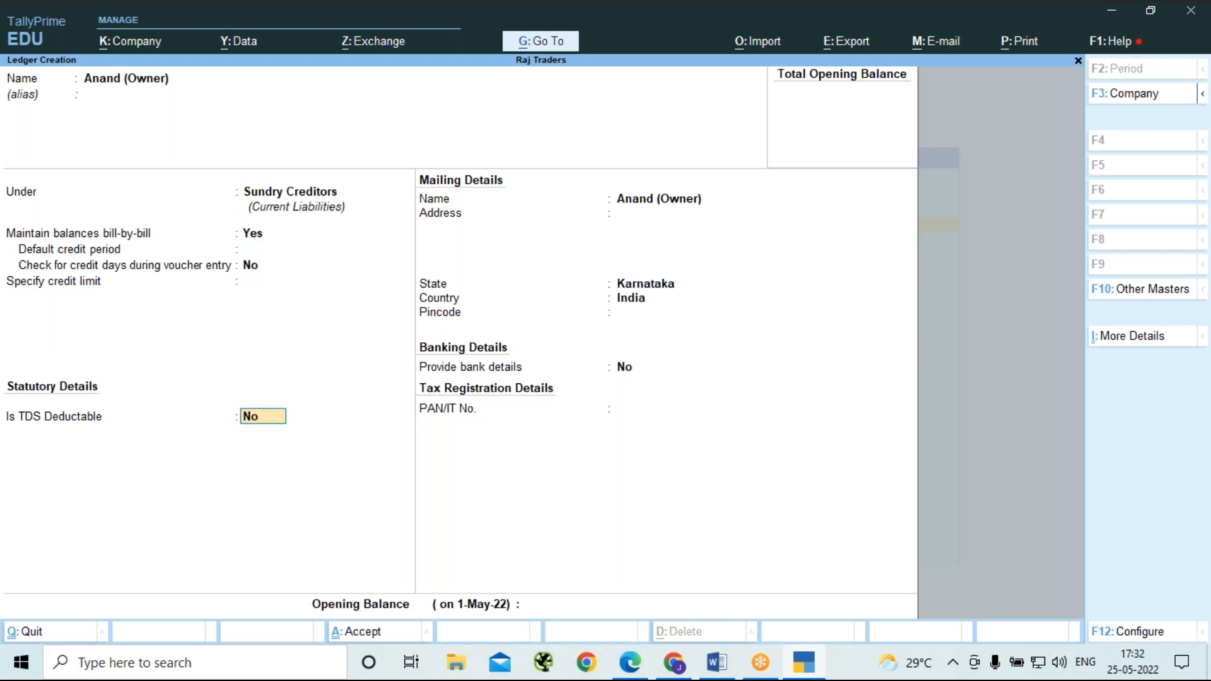
{"action": "type", "text": "y"}
{"action": "key", "text": "Return"}
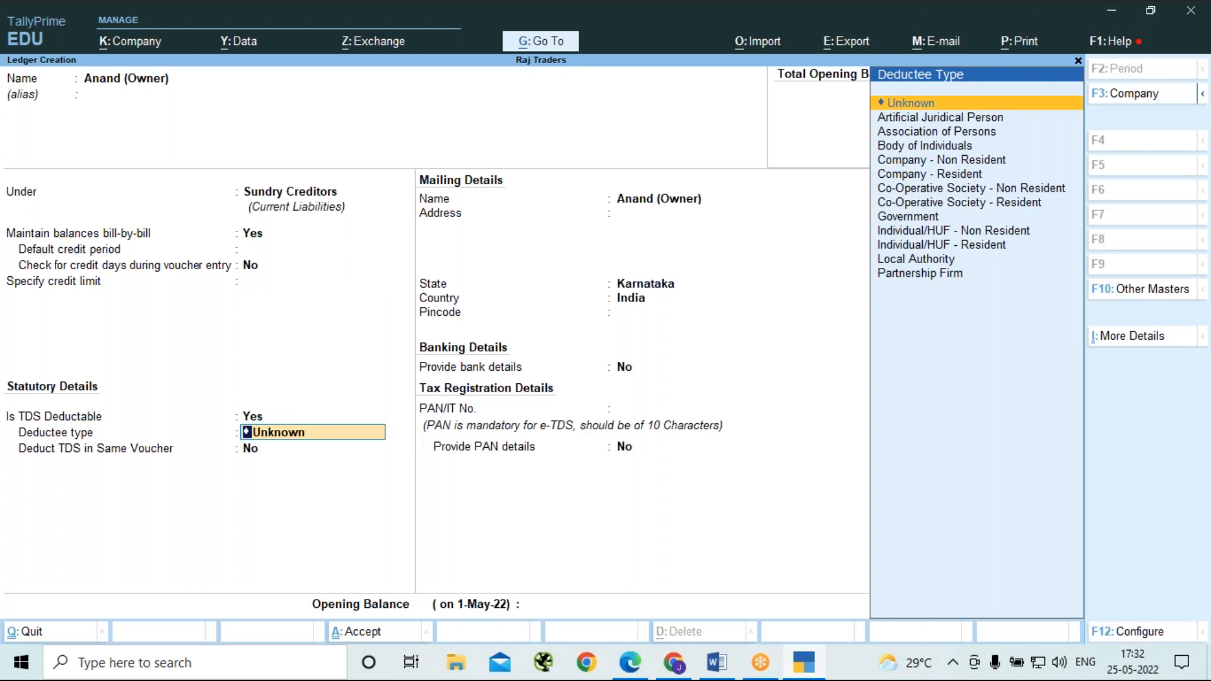
{"action": "key", "text": "Down"}
{"action": "key", "text": "Down"}
{"action": "key", "text": "Down"}
{"action": "key", "text": "Down"}
{"action": "key", "text": "Down"}
{"action": "key", "text": "Down"}
{"action": "key", "text": "Down"}
{"action": "key", "text": "Down"}
{"action": "key", "text": "Down"}
{"action": "key", "text": "Down"}
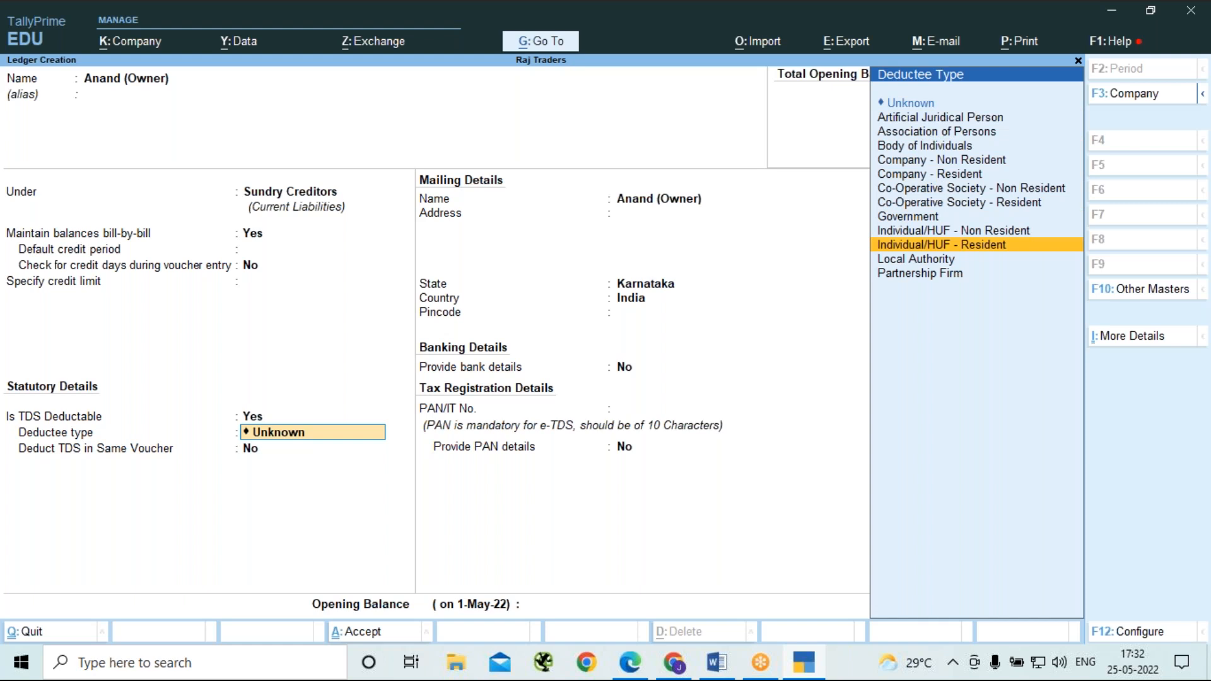
{"action": "key", "text": "Return"}
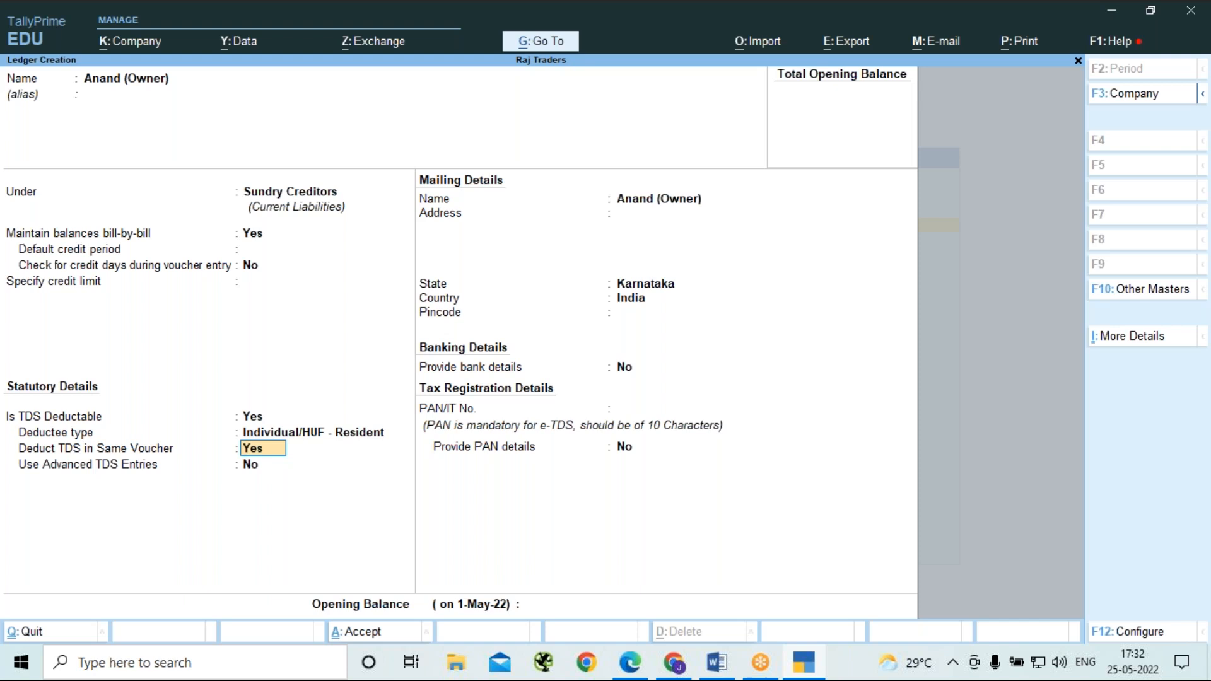
Configure ledger creation so that Allow advanced entries in TDS master is set to No.
{"action": "key", "text": "F12"}
{"action": "key", "text": "Down"}
{"action": "key", "text": "Down"}
{"action": "key", "text": "Down"}
{"action": "key", "text": "Down"}
{"action": "key", "text": "Down"}
{"action": "key", "text": "Down"}
{"action": "key", "text": "Down"}
{"action": "key", "text": "Down"}
{"action": "key", "text": "Down"}
{"action": "key", "text": "Down"}
{"action": "key", "text": "Down"}
{"action": "key", "text": "Down"}
{"action": "key", "text": "Down"}
{"action": "key", "text": "Down"}
{"action": "key", "text": "Down"}
{"action": "key", "text": "Down"}
{"action": "key", "text": "Down"}
{"action": "key", "text": "Down"}
{"action": "key", "text": "Down"}
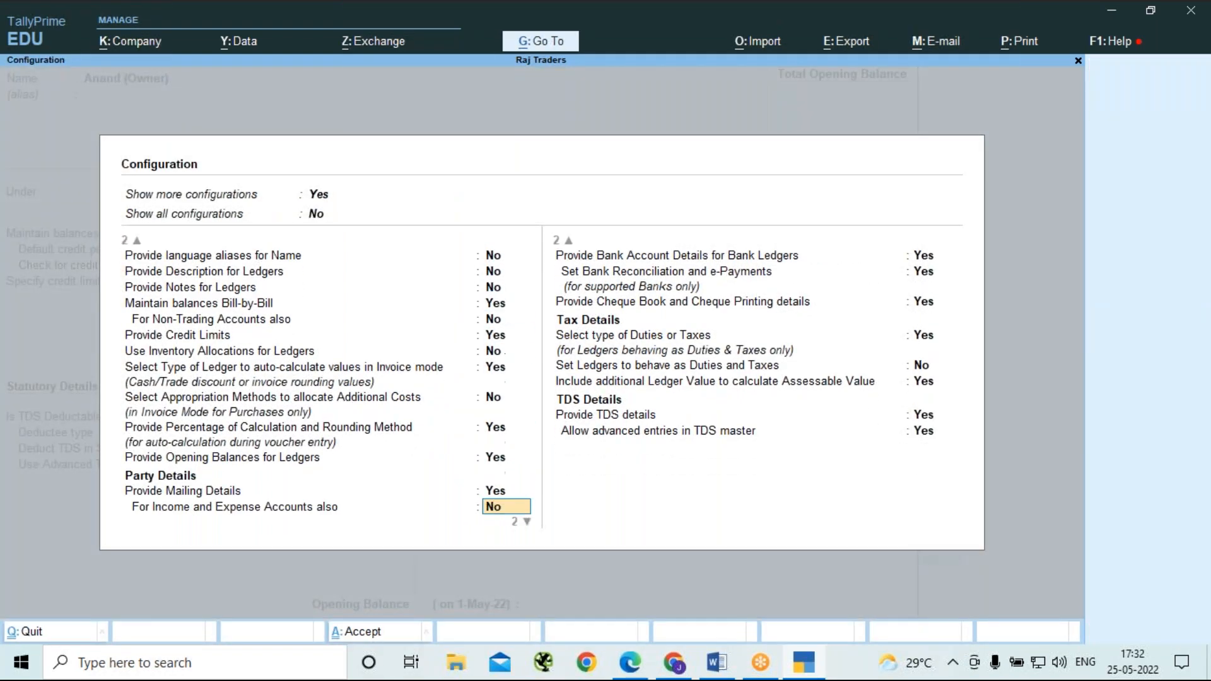
{"action": "key", "text": "Down"}
{"action": "key", "text": "Down"}
{"action": "key", "text": "Down"}
{"action": "key", "text": "Down"}
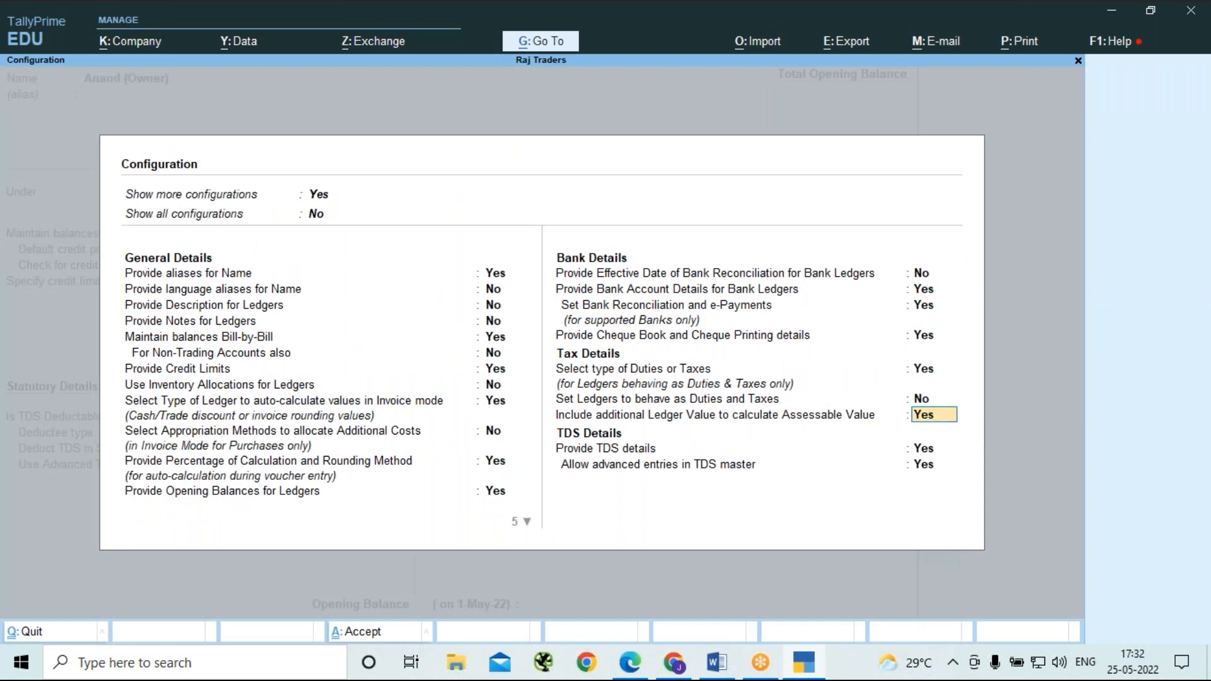
{"action": "type", "text": "n"}
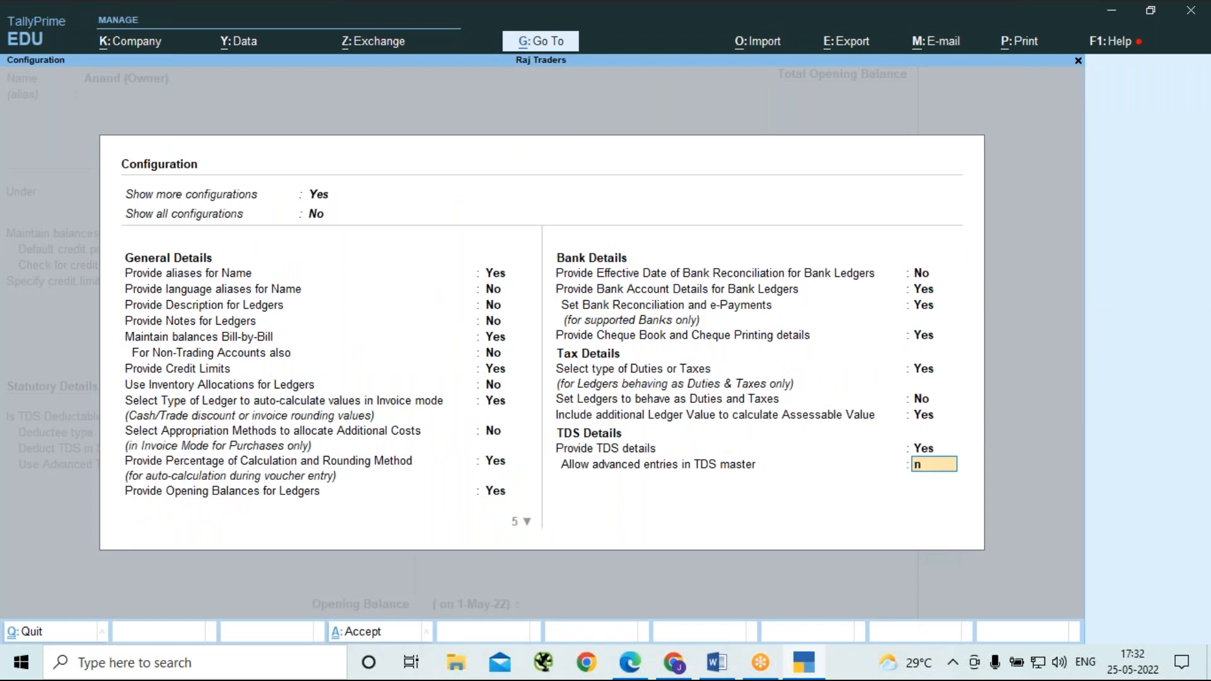
{"action": "key", "text": "Return"}
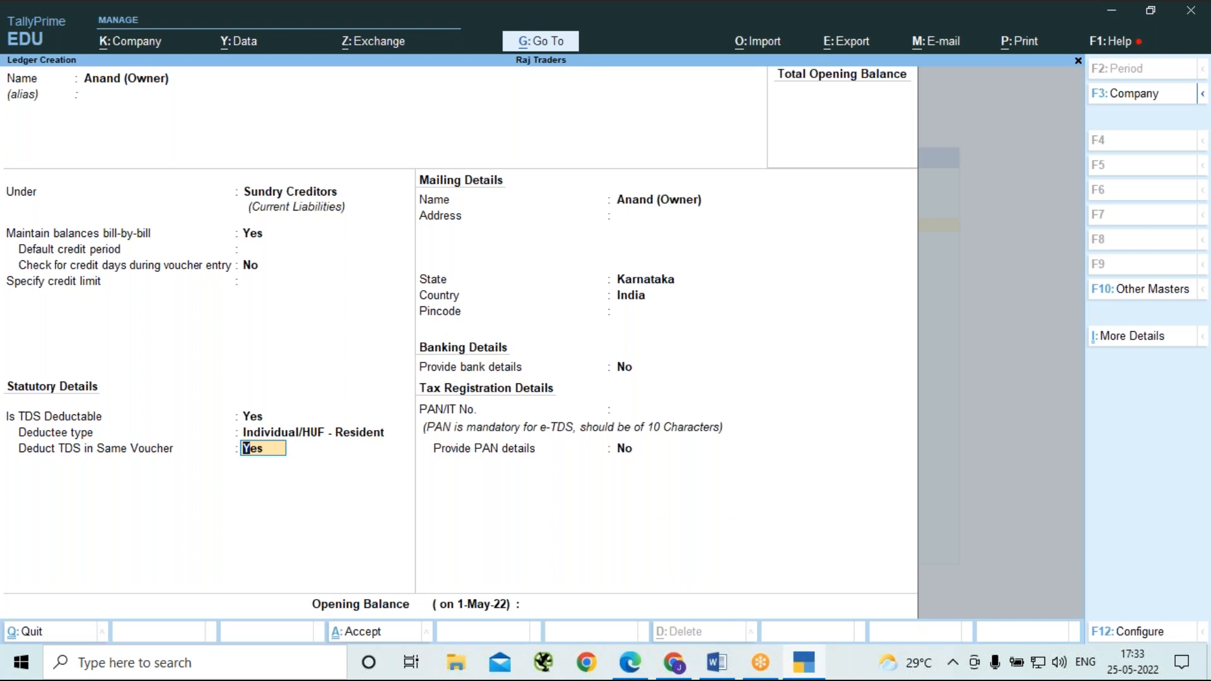
Enter the owner's PAN/IT number, keep bank details and PAN details set to No, and save the ledger.
{"action": "key", "text": "Return"}
{"action": "key", "text": "Return"}
{"action": "key", "text": "Return"}
{"action": "key", "text": "Return"}
{"action": "key", "text": "Return"}
{"action": "key", "text": "Return"}
{"action": "key", "text": "Return"}
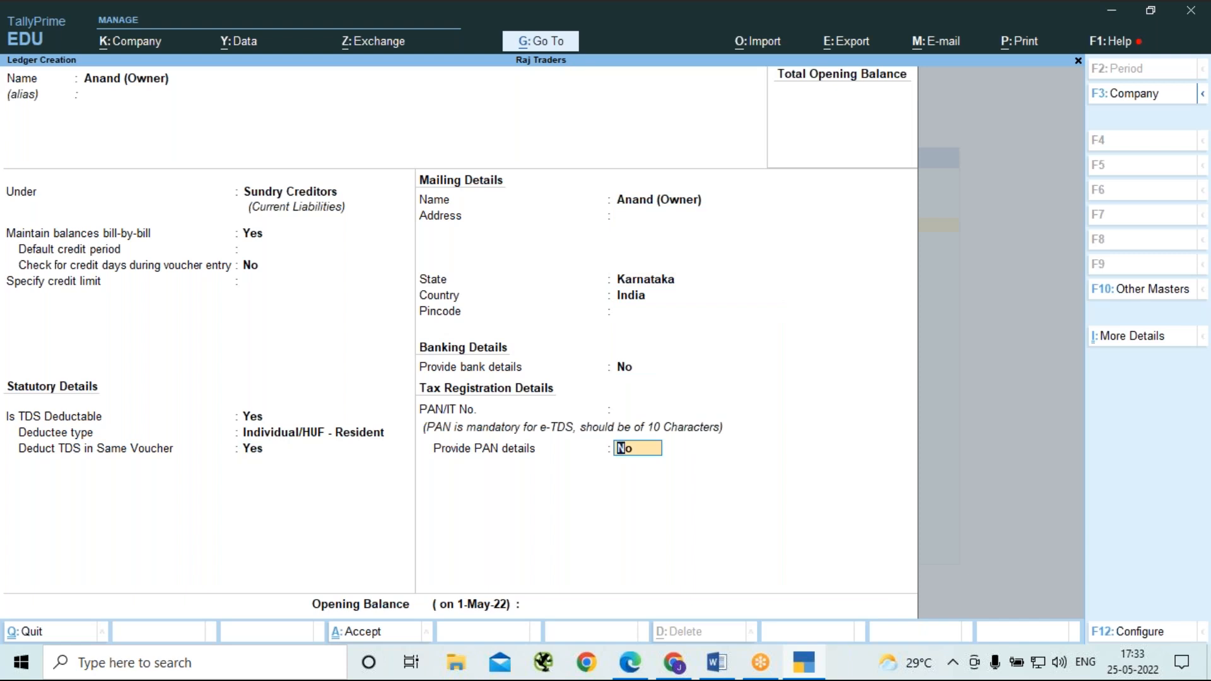
{"action": "key", "text": "BackSpace"}
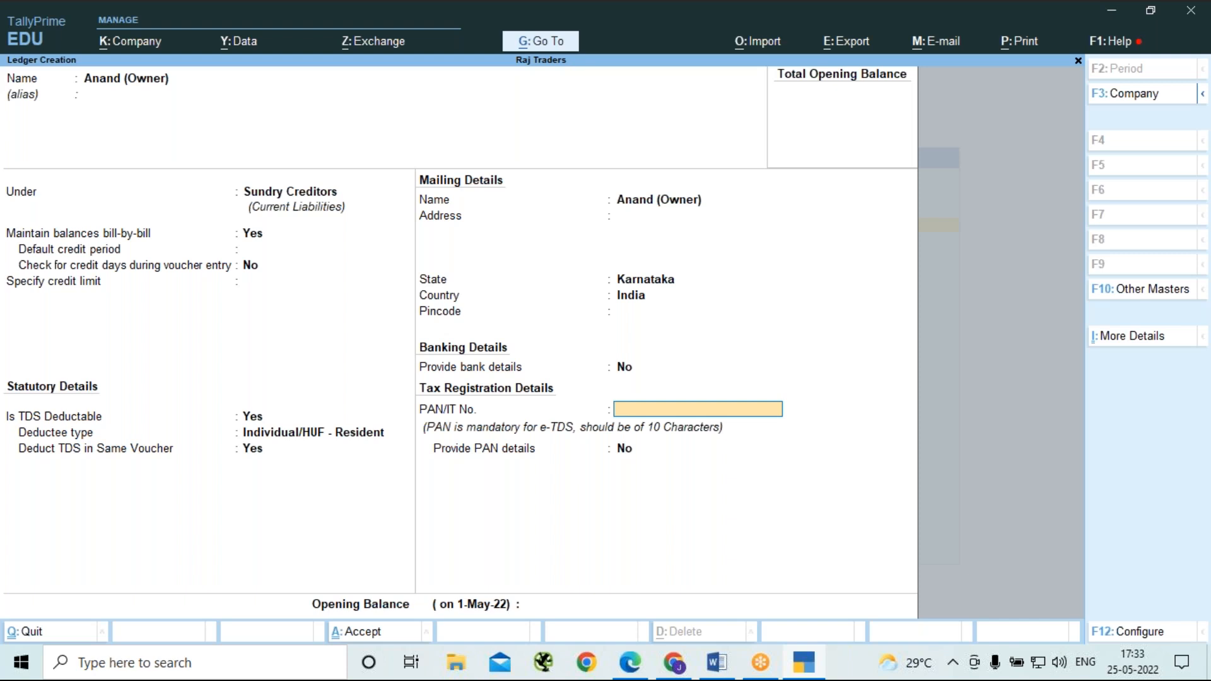
{"action": "key", "text": "Return"}
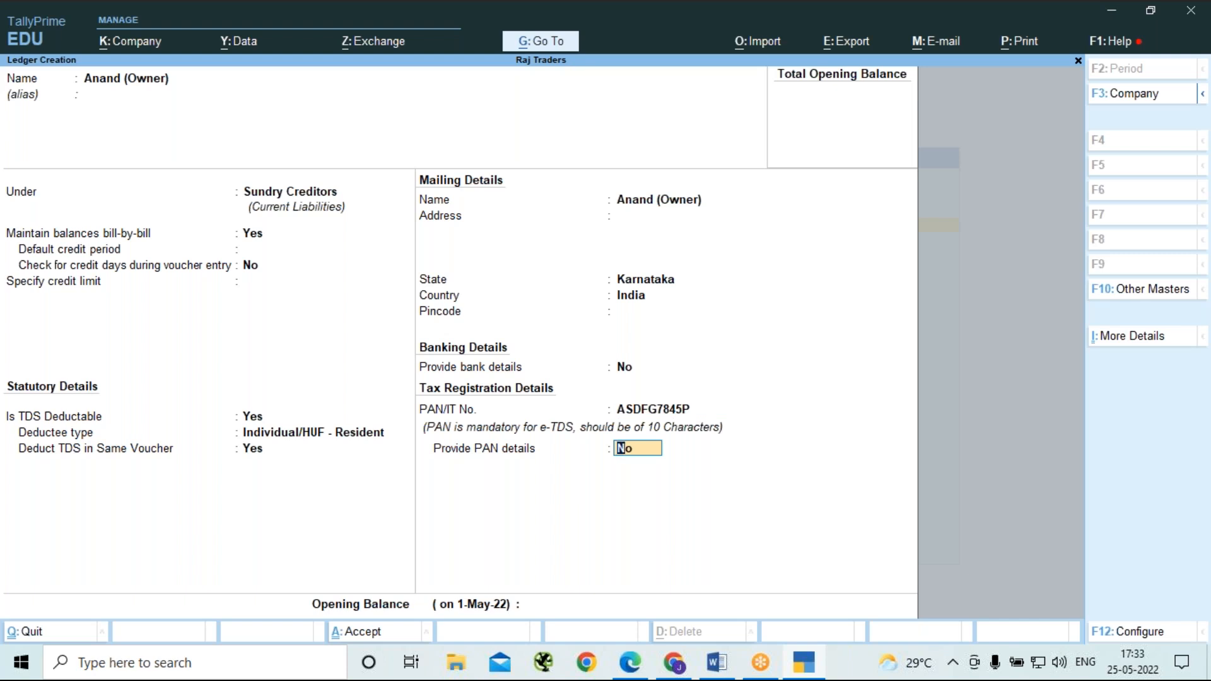
{"action": "key", "text": "Return"}
{"action": "key", "text": "Return"}
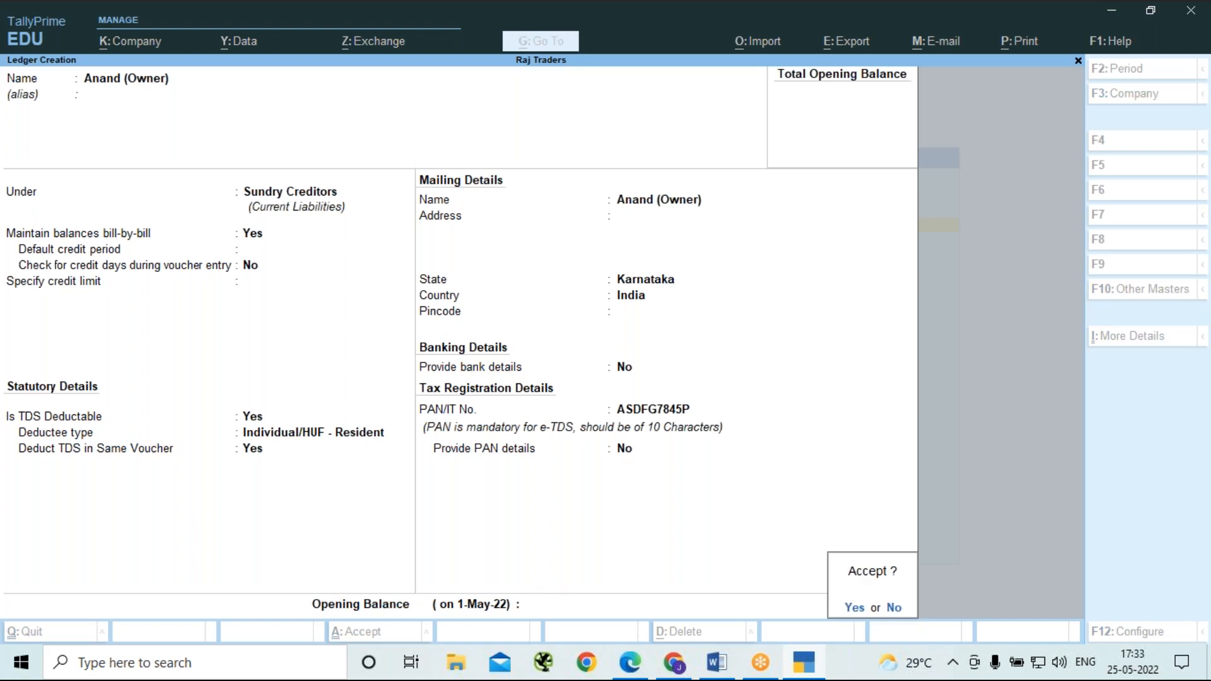
{"action": "key", "text": "Return"}
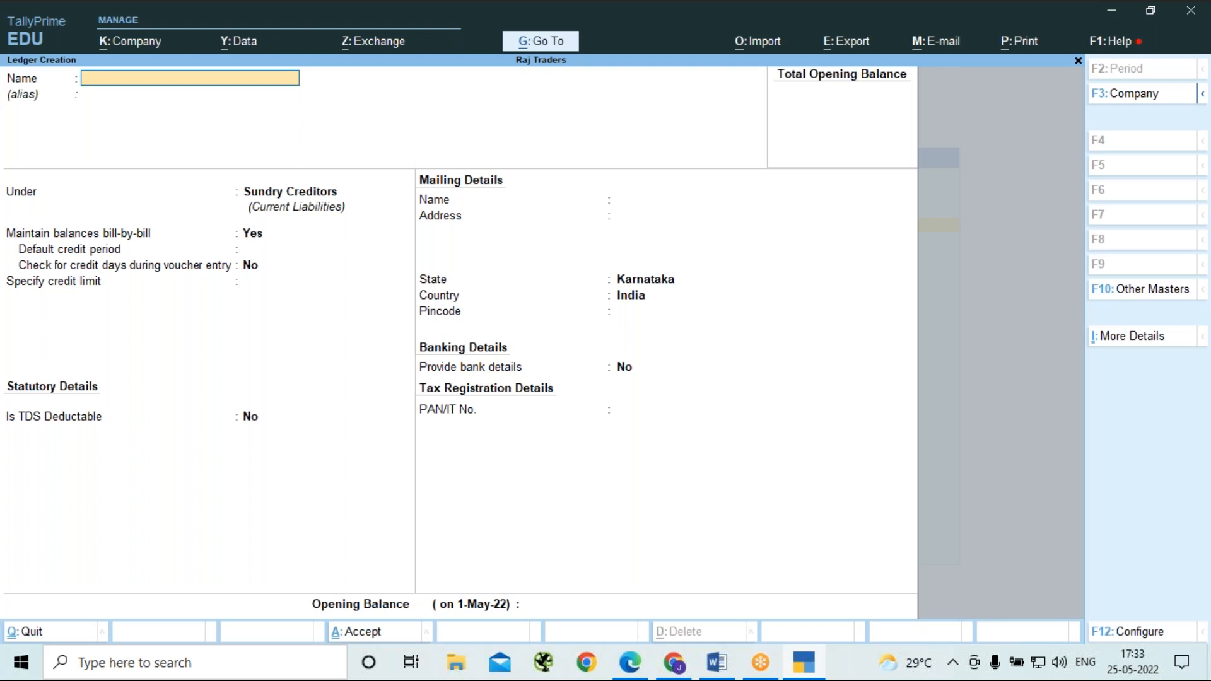
Start a new ledger named TDS Duty with no alias, under Duties & Taxes, with TDS as the type of duty/tax.
{"action": "type", "text": "TDS Duty"}
{"action": "key", "text": "Return"}
{"action": "key", "text": "Return"}
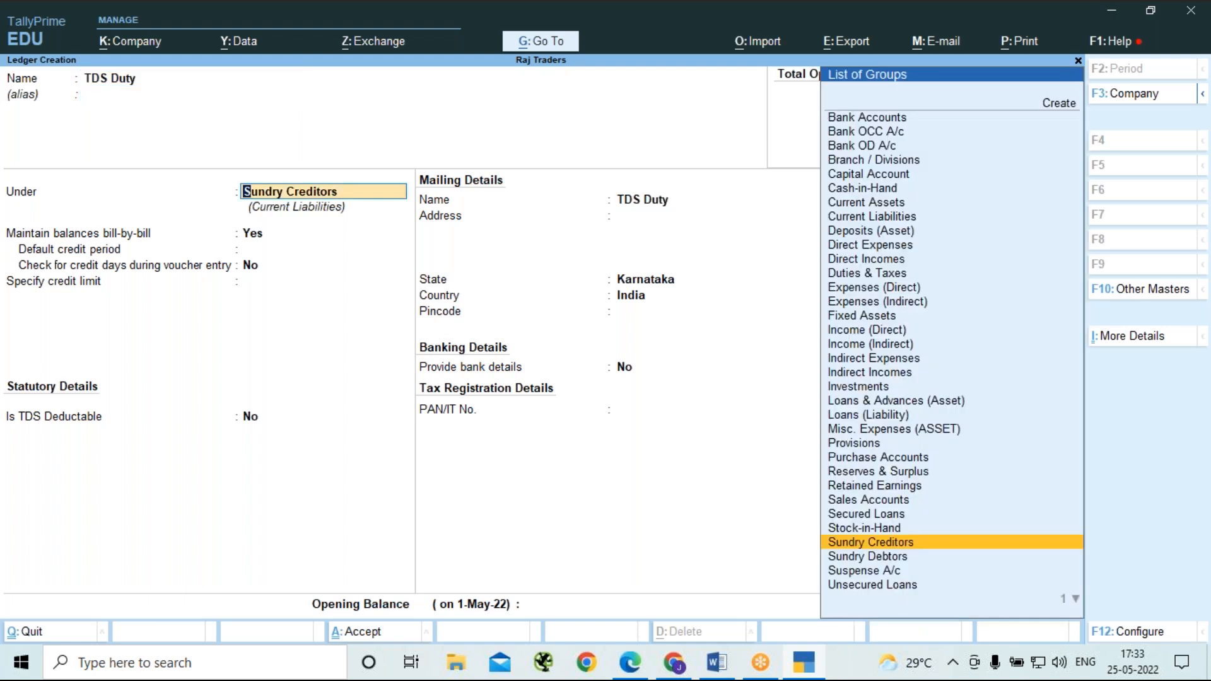
{"action": "type", "text": "D"}
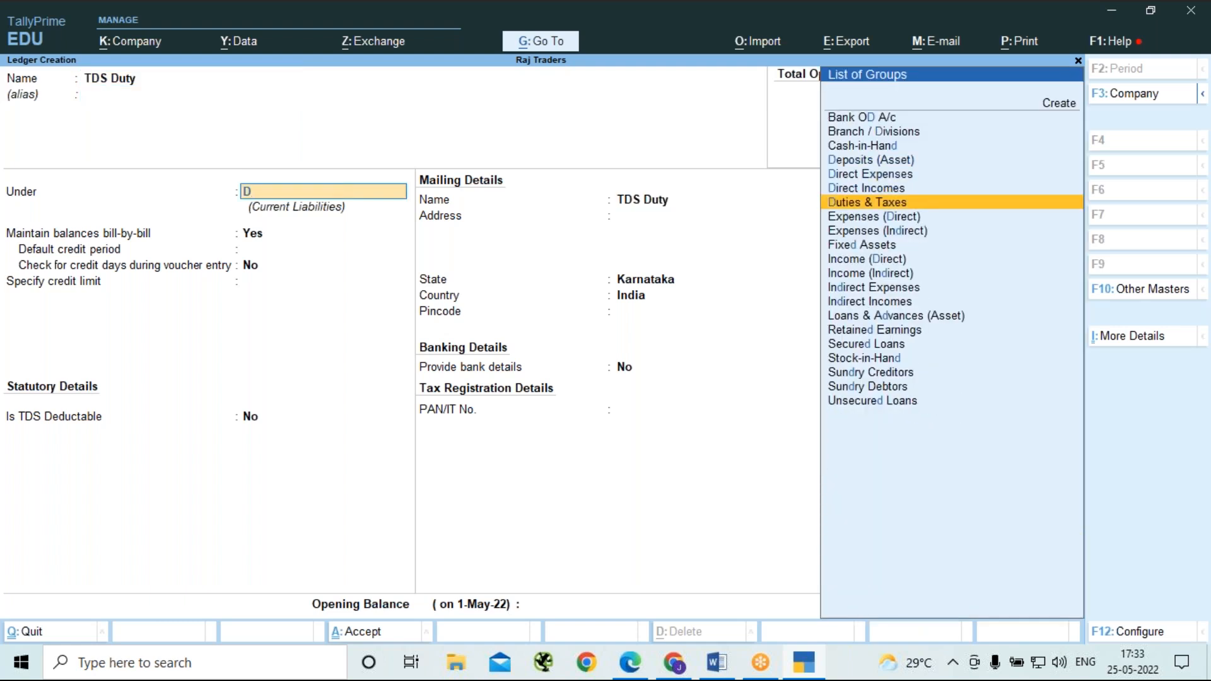
{"action": "key", "text": "Return"}
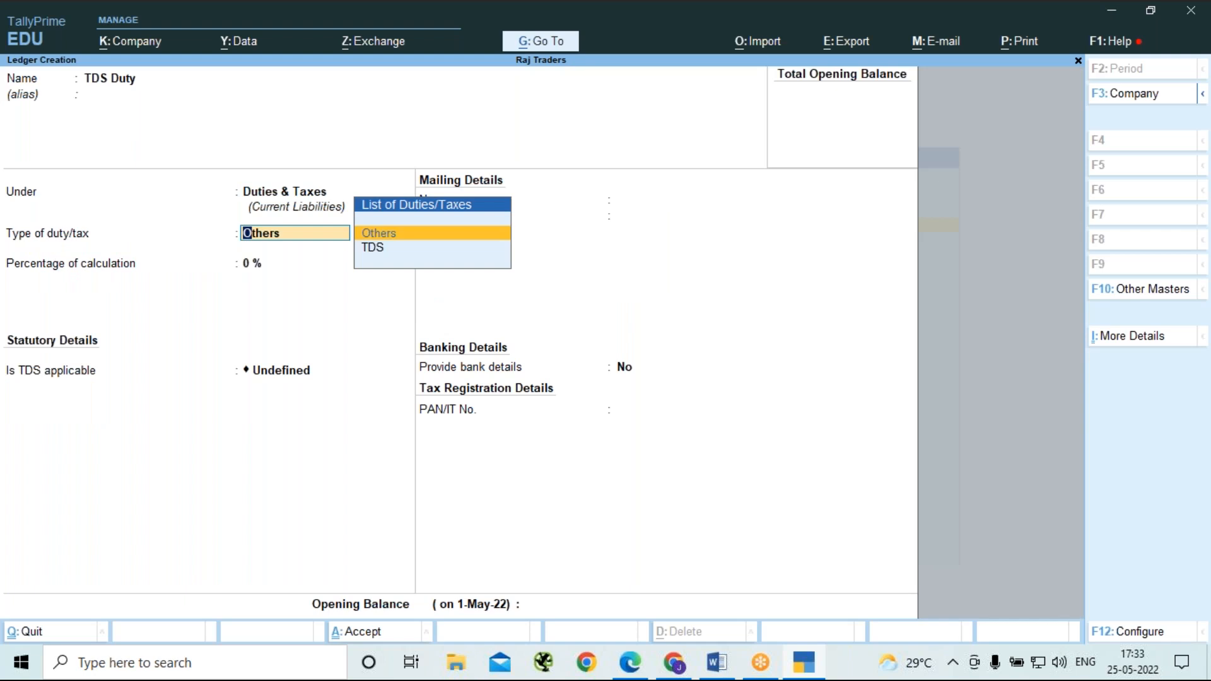
{"action": "key", "text": "Down"}
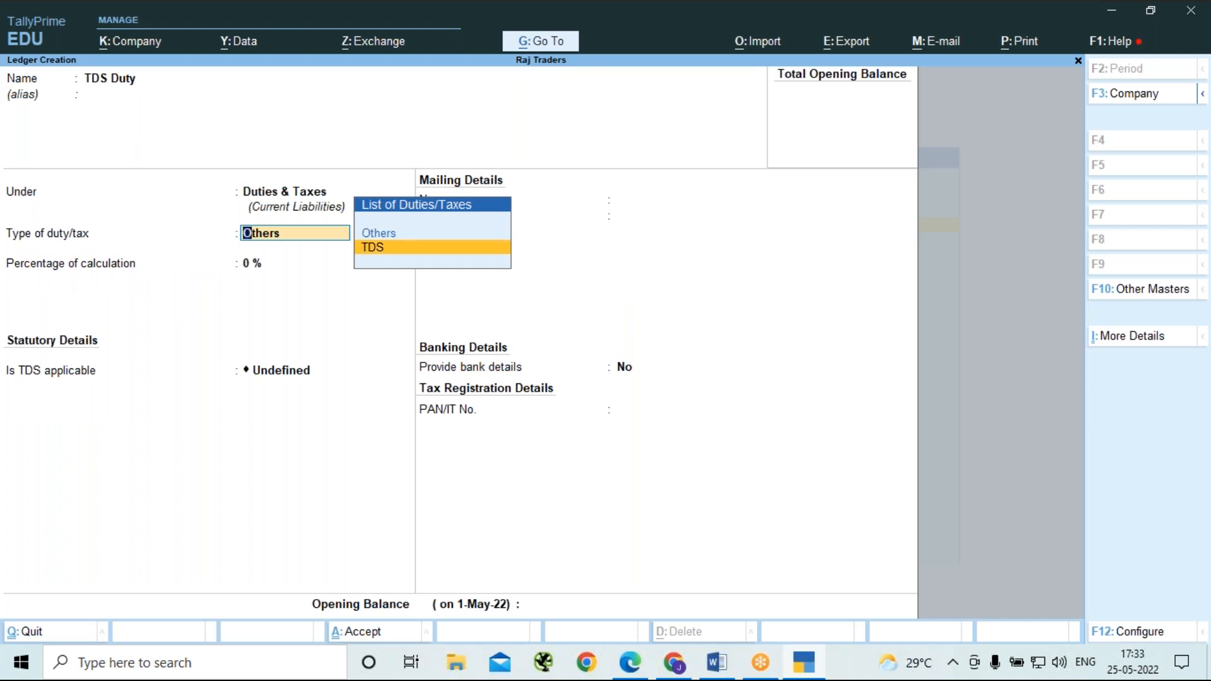
{"action": "key", "text": "Return"}
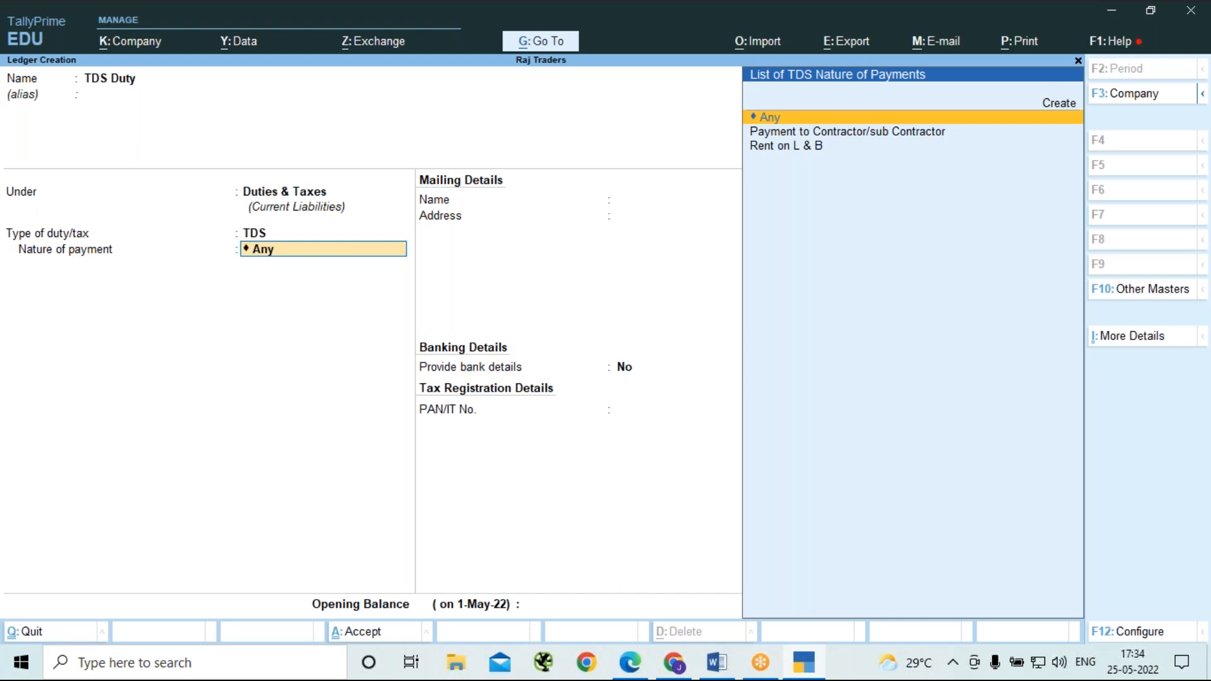
Keep Any as the nature of payment for TDS Duty, leave the opening balance blank, and save the ledger.
{"action": "left_click", "coordinate": [918, 28]}
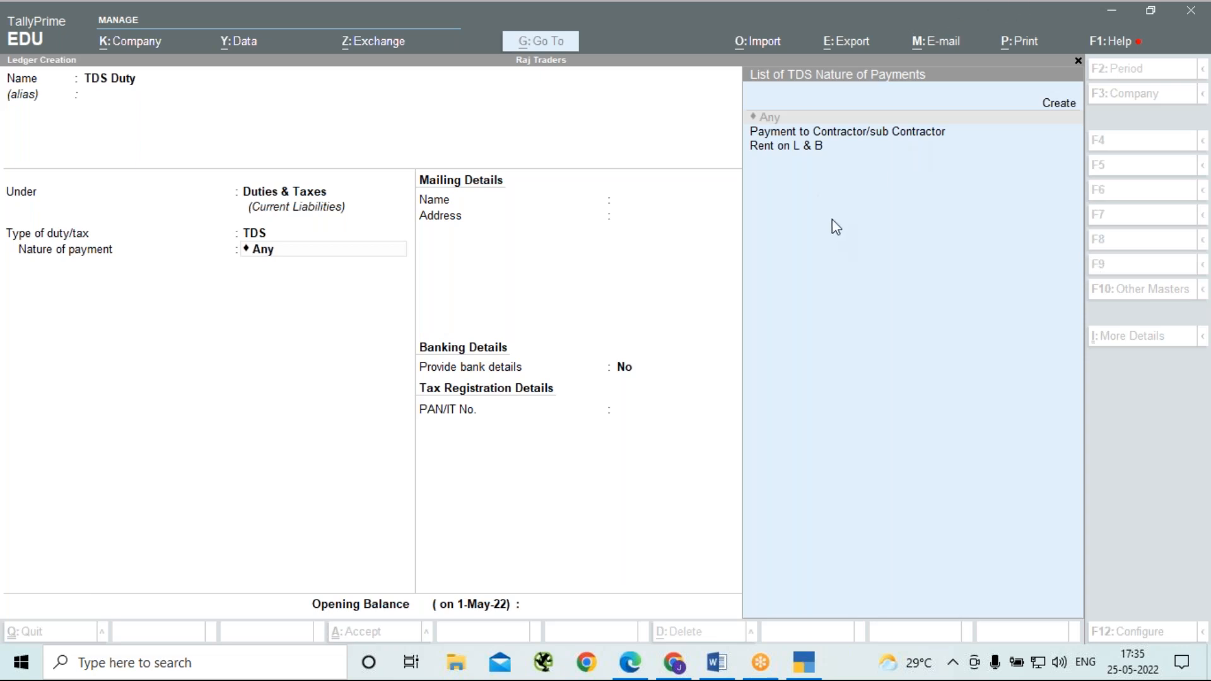
{"action": "left_click", "coordinate": [822, 200]}
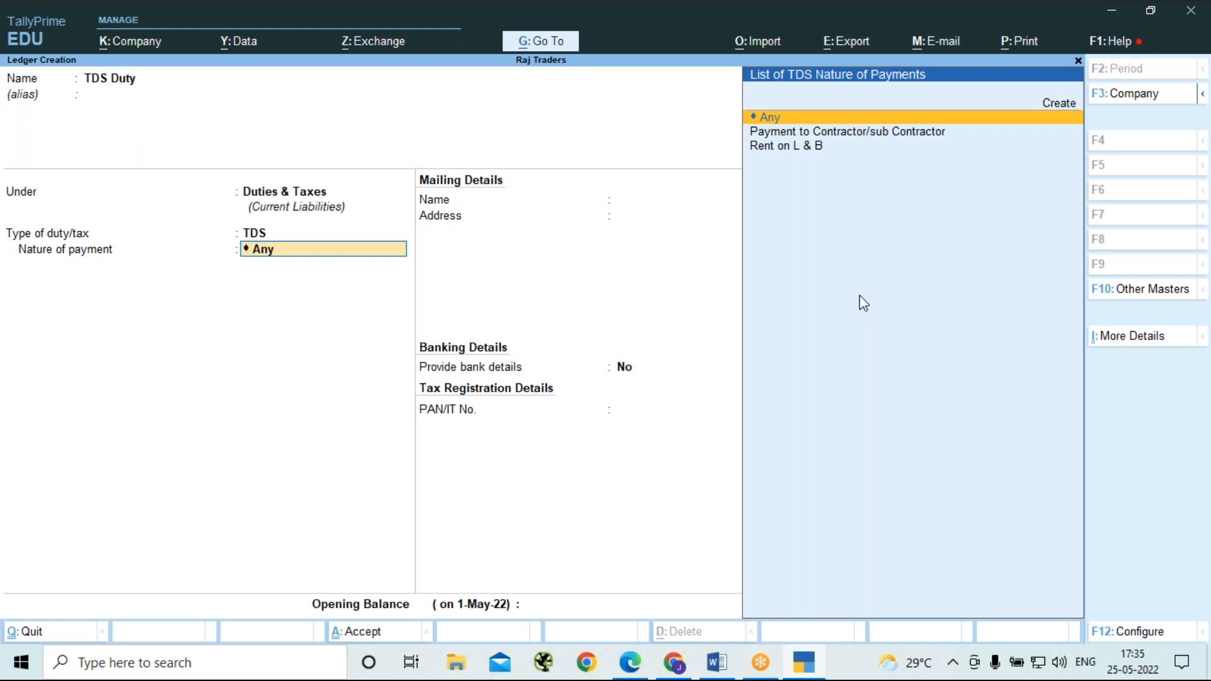
{"action": "left_click", "coordinate": [896, 23]}
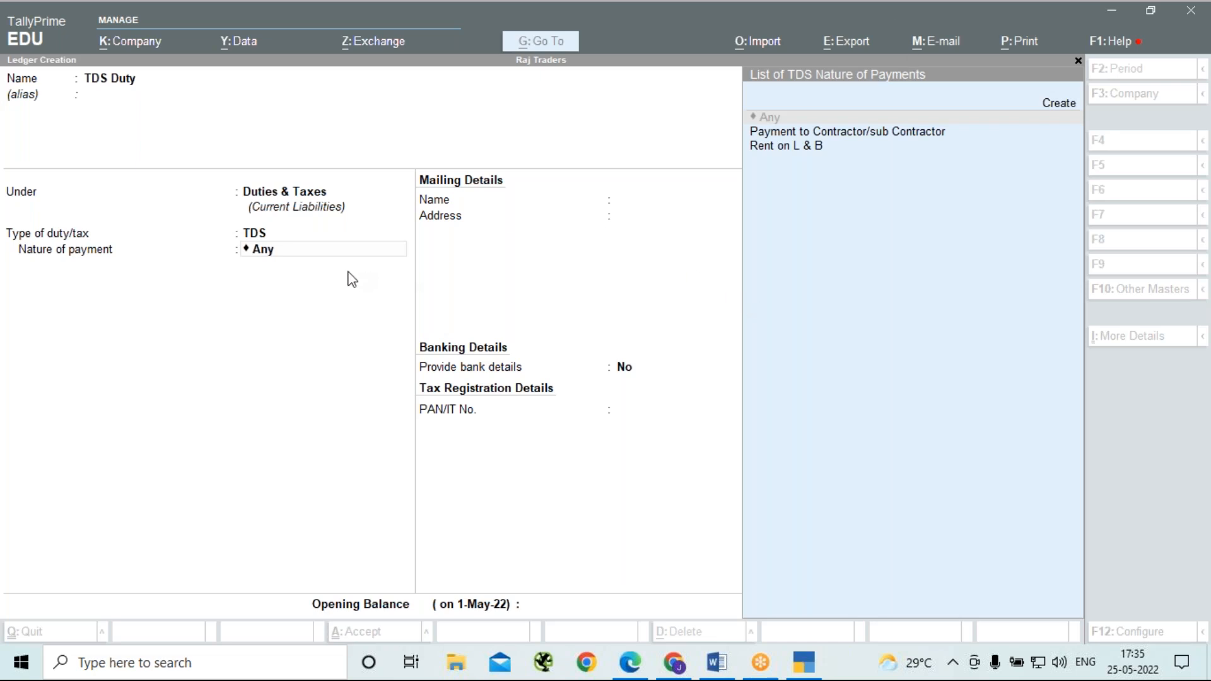
{"action": "left_click", "coordinate": [289, 259]}
{"action": "left_click", "coordinate": [288, 259]}
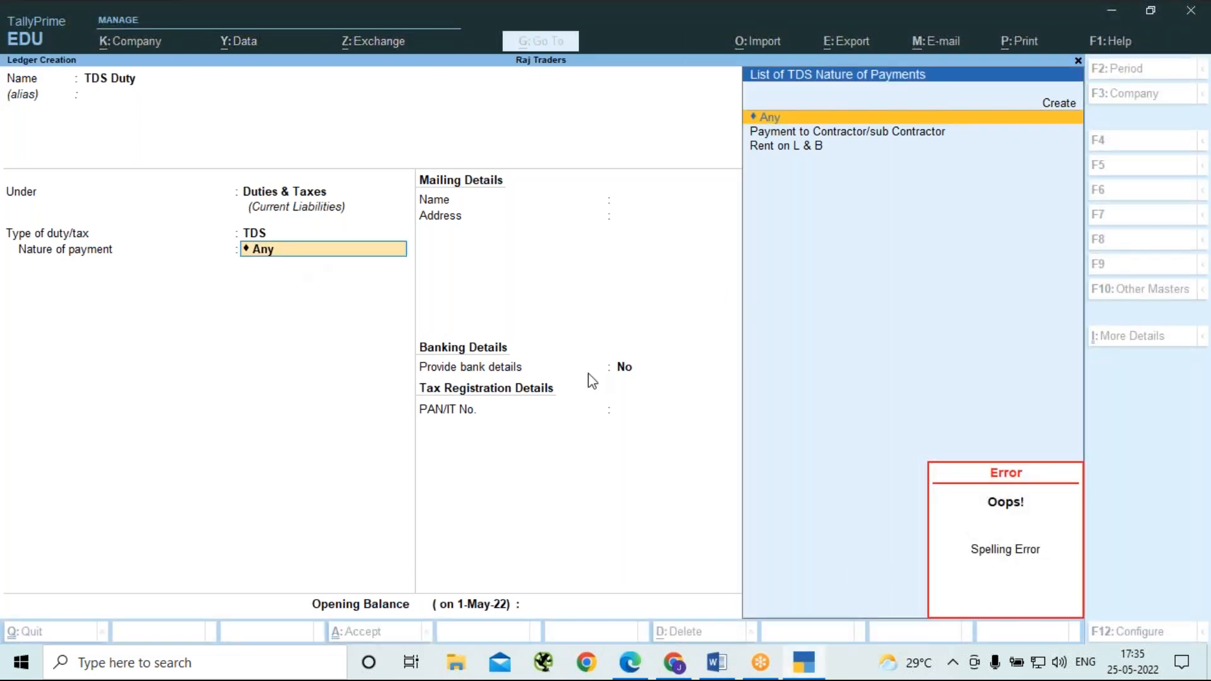
{"action": "key", "text": "Return"}
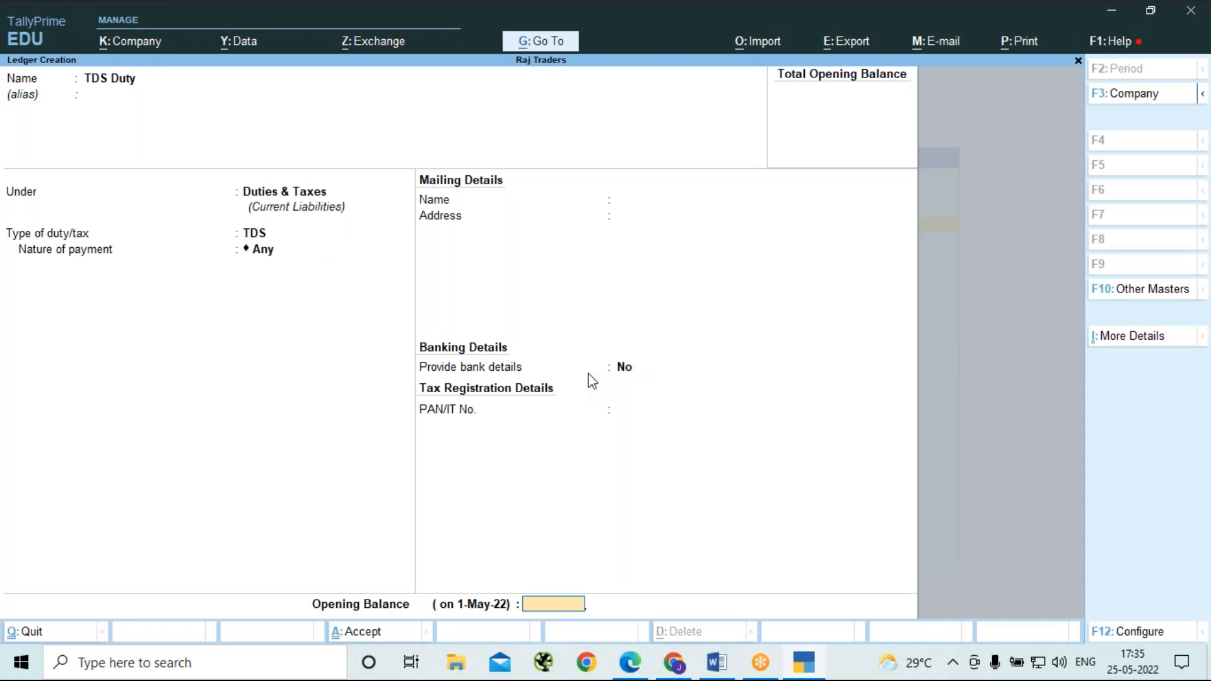
{"action": "key", "text": "Return"}
{"action": "key", "text": "Return"}
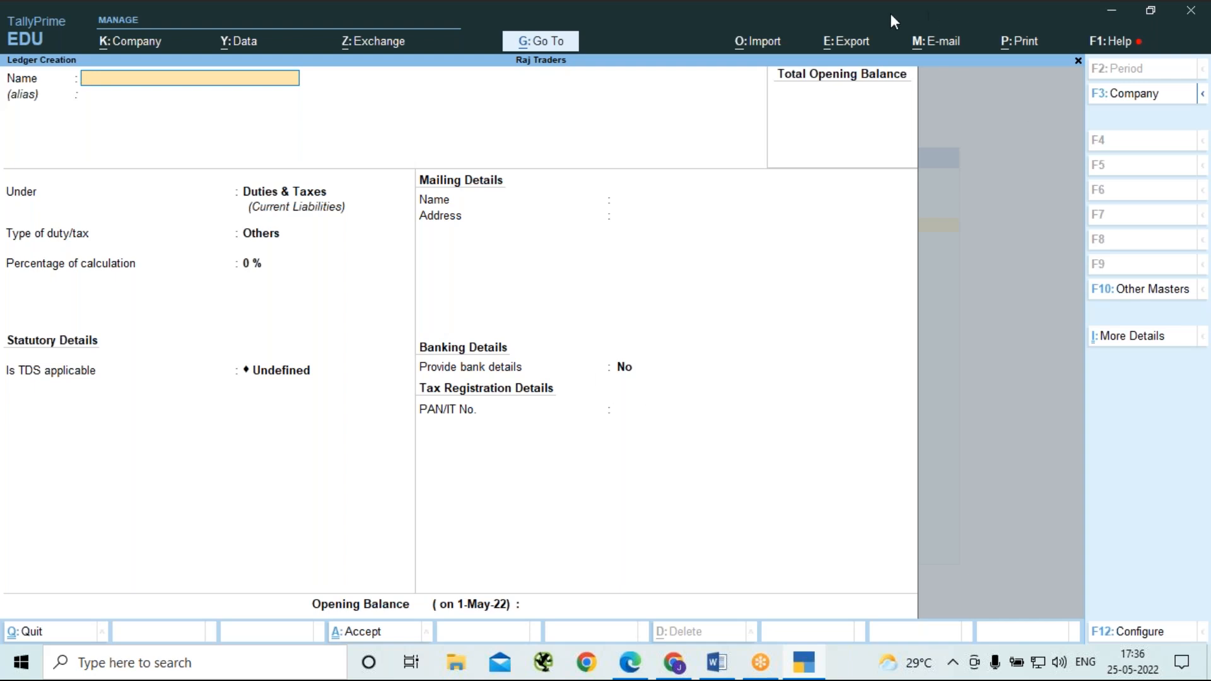
Start a new ledger named G K Co with no alias, under Sundry Creditors.
{"action": "left_click", "coordinate": [862, 29]}
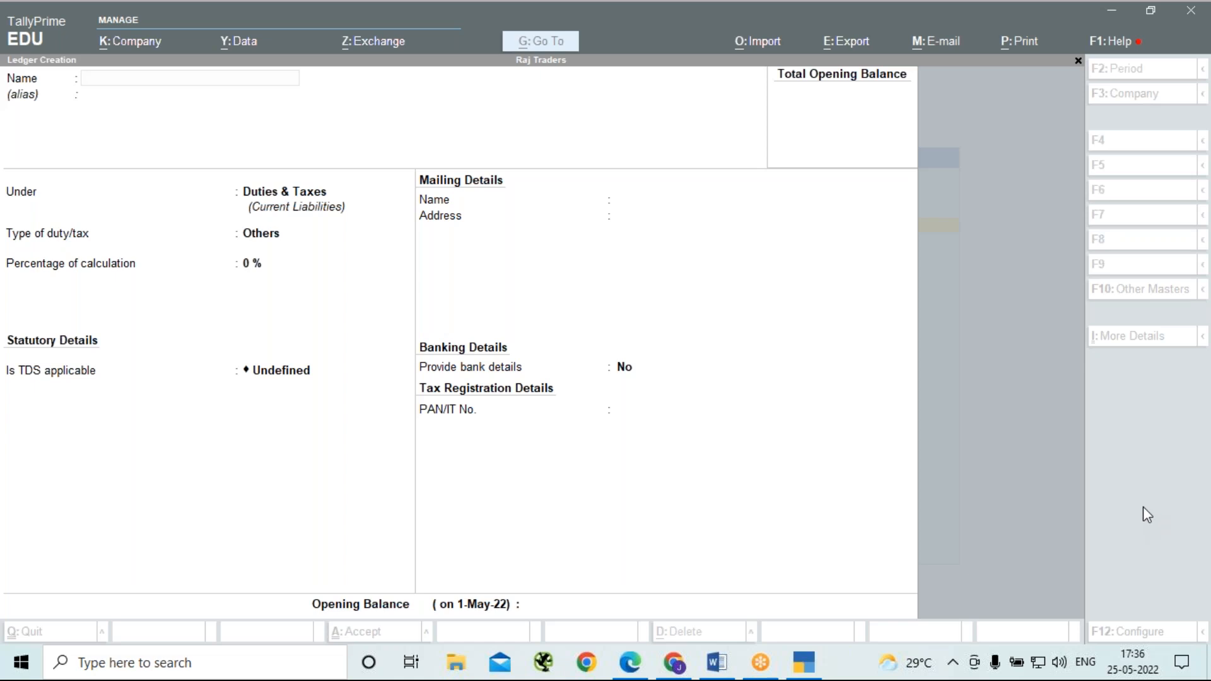
{"action": "left_click", "coordinate": [122, 81]}
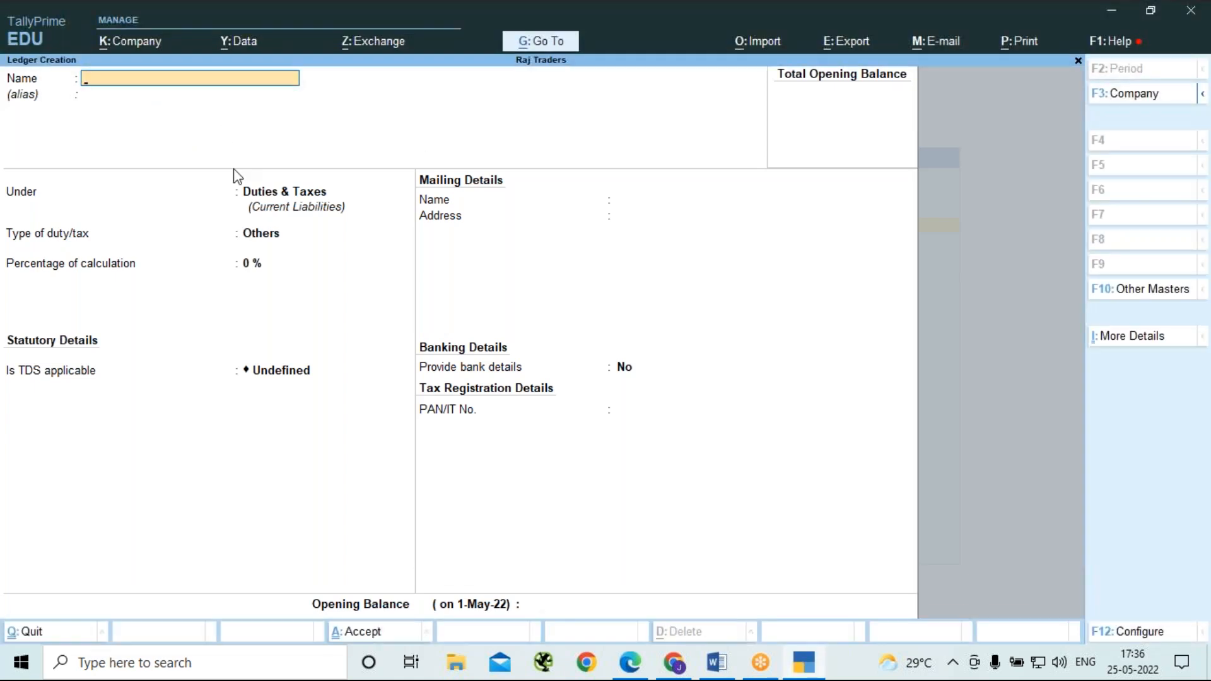
{"action": "type", "text": "G K Co"}
{"action": "key", "text": "Return"}
{"action": "key", "text": "Return"}
{"action": "type", "text": "S"}
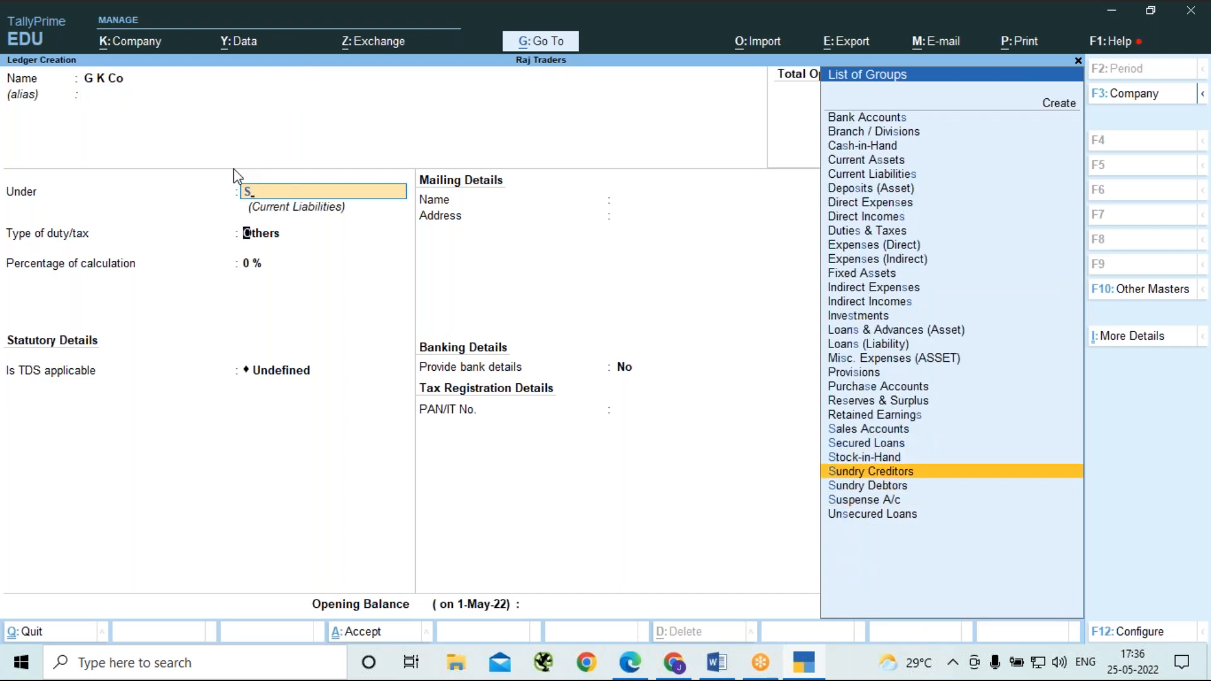
{"action": "key", "text": "Return"}
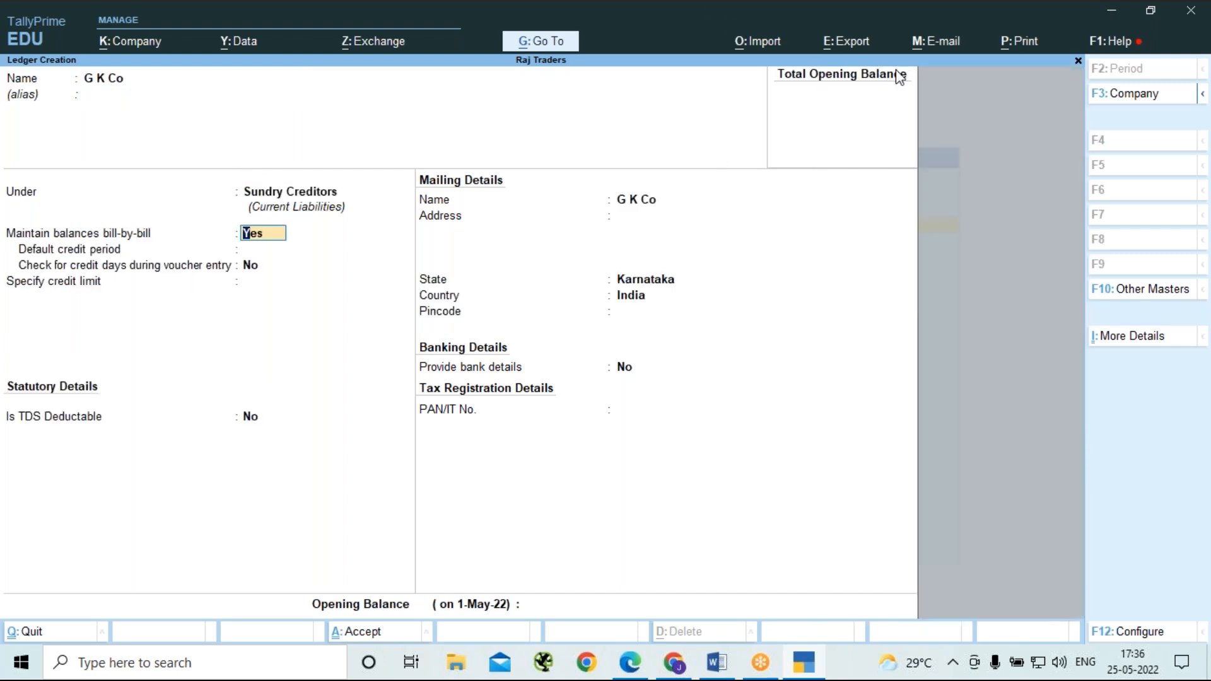
Keep bill-by-bill balances at Yes and the credit days check at No for G K Co, and set Is TDS Deductable to Yes.
{"action": "left_click", "coordinate": [302, 331]}
{"action": "key", "text": "Return"}
{"action": "key", "text": "Return"}
{"action": "key", "text": "Return"}
{"action": "key", "text": "Return"}
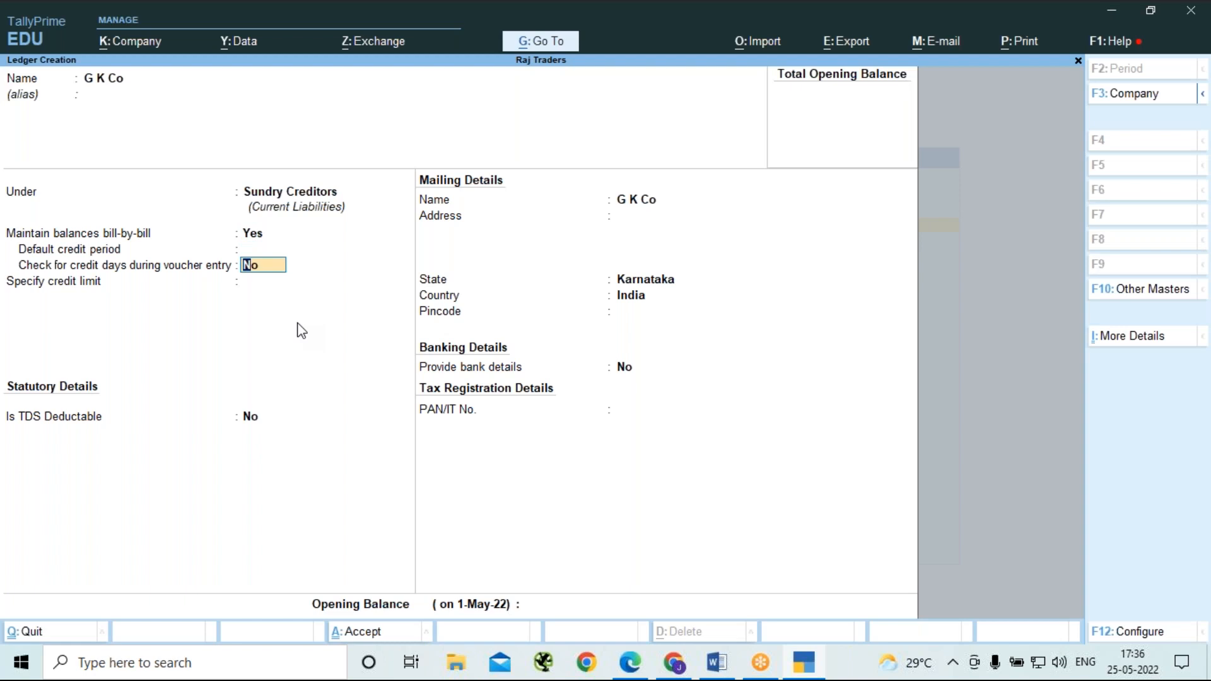
{"action": "type", "text": "y"}
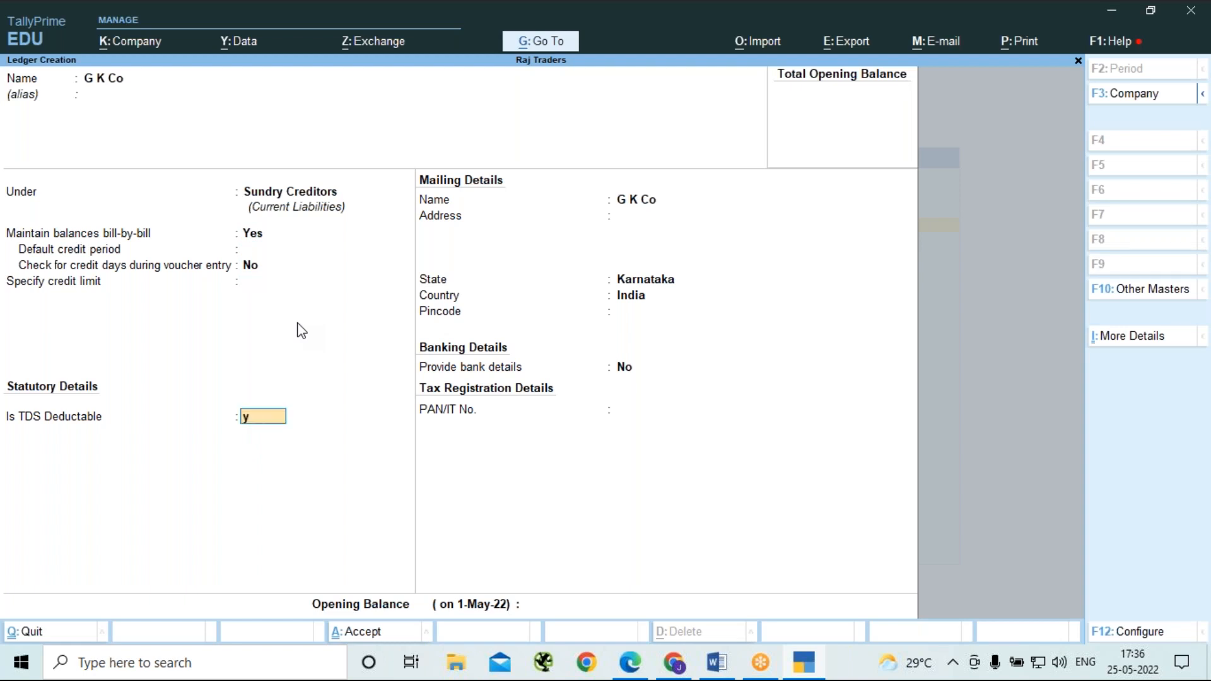
{"action": "key", "text": "Return"}
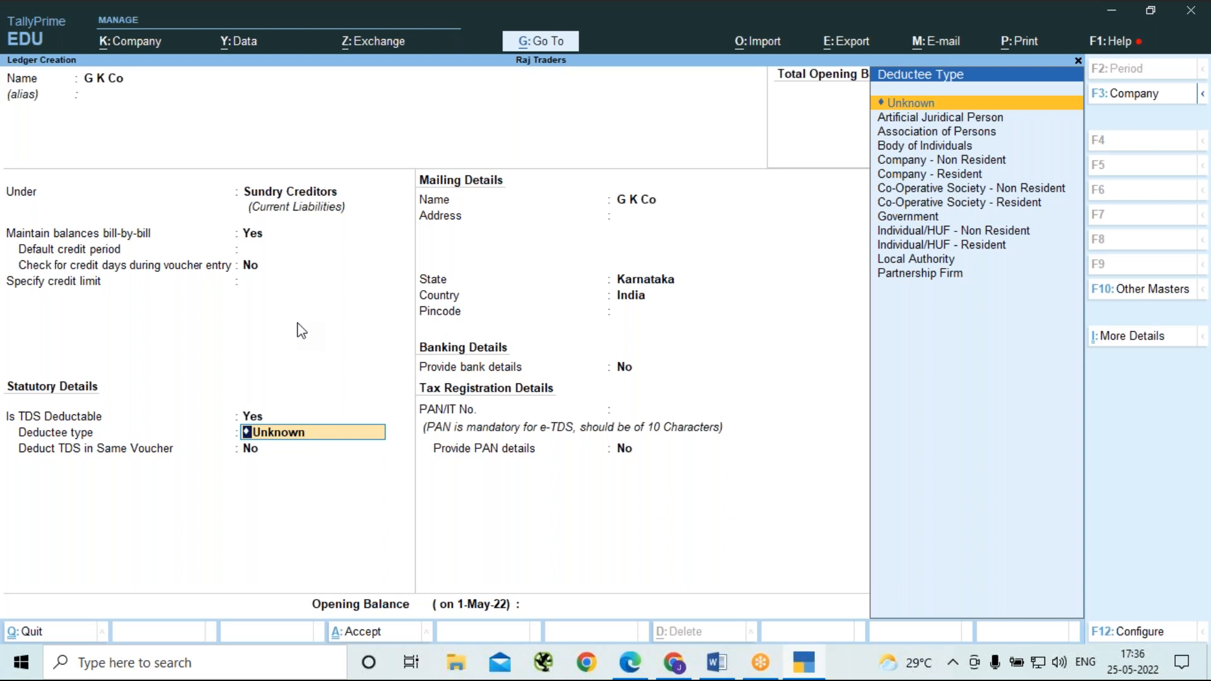
Set the deductee type to Company - Resident and Deduct TDS in Same Voucher to Yes.
{"action": "key", "text": "Down"}
{"action": "key", "text": "Down"}
{"action": "key", "text": "Down"}
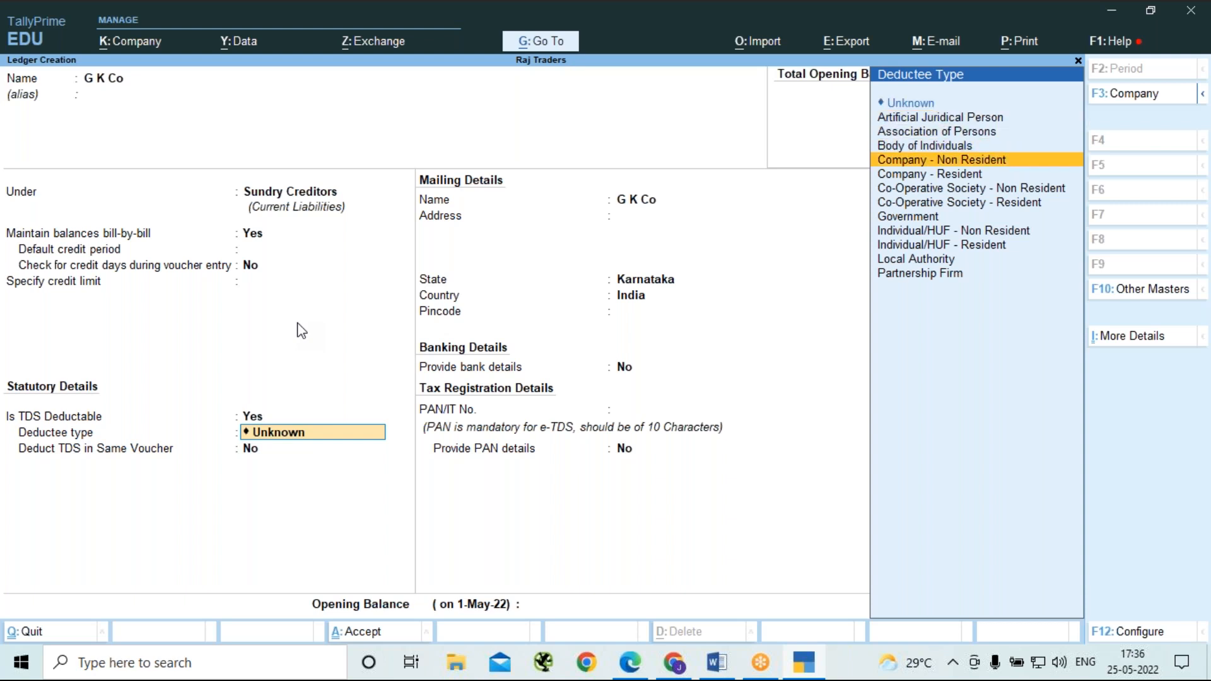
{"action": "key", "text": "Down"}
{"action": "key", "text": "Down"}
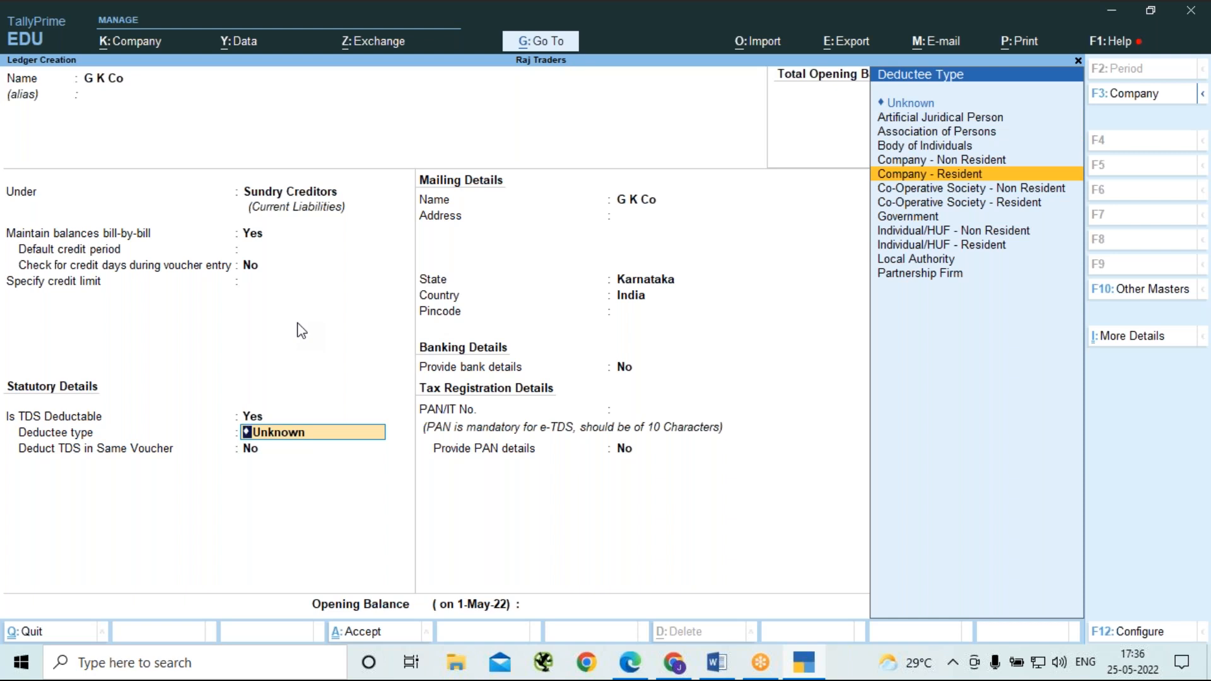
{"action": "key", "text": "Return"}
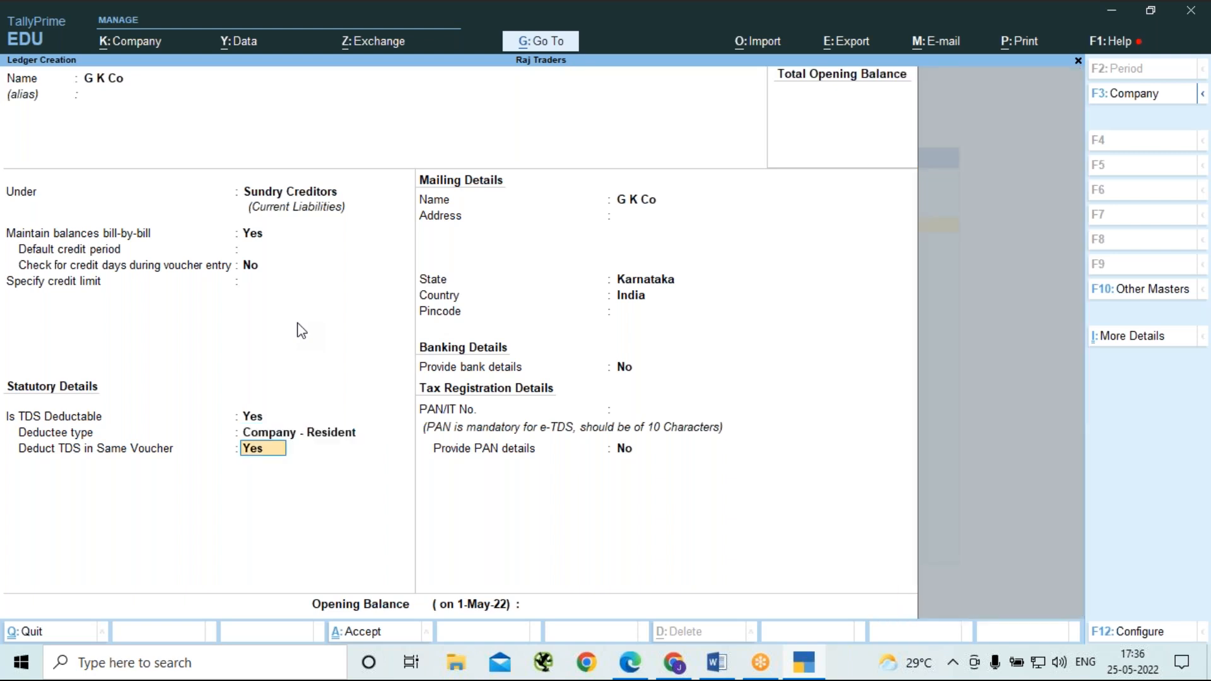
{"action": "key", "text": "Return"}
{"action": "key", "text": "Return"}
{"action": "key", "text": "Return"}
{"action": "key", "text": "Return"}
{"action": "key", "text": "Return"}
{"action": "key", "text": "Return"}
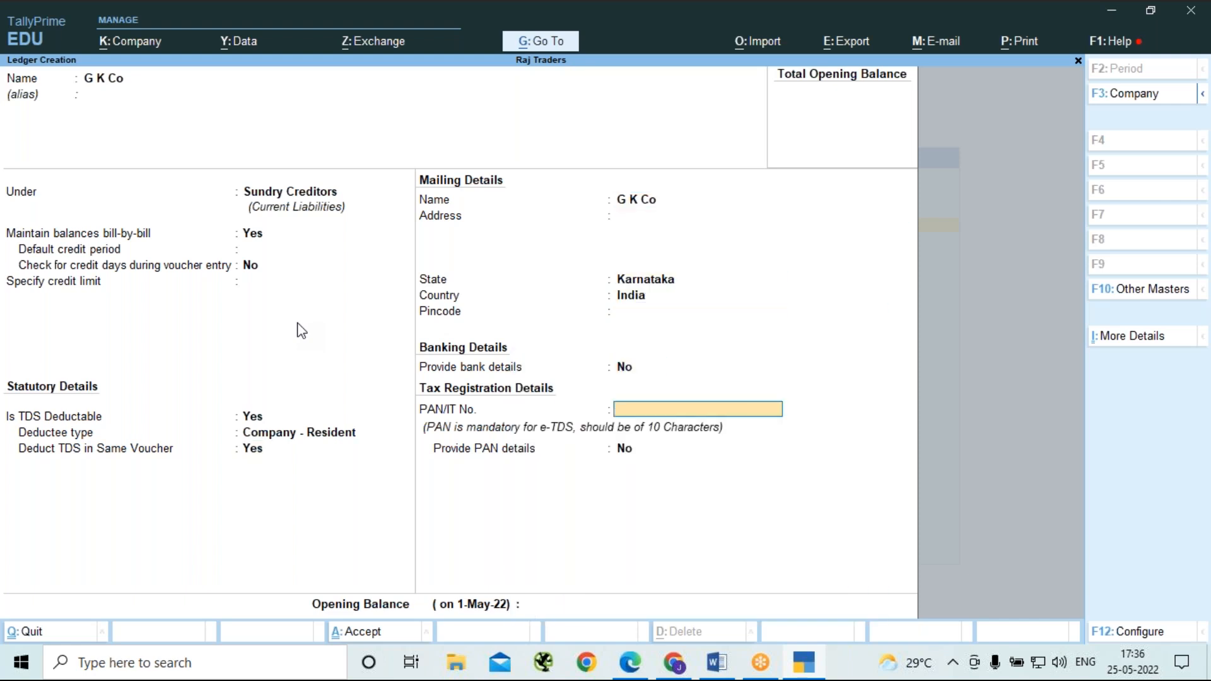
Enter the party's PAN/IT number, keep bank and PAN details set to No, leave the opening balance blank, and save the ledger.
{"action": "key", "text": "Return"}
{"action": "key", "text": "Return"}
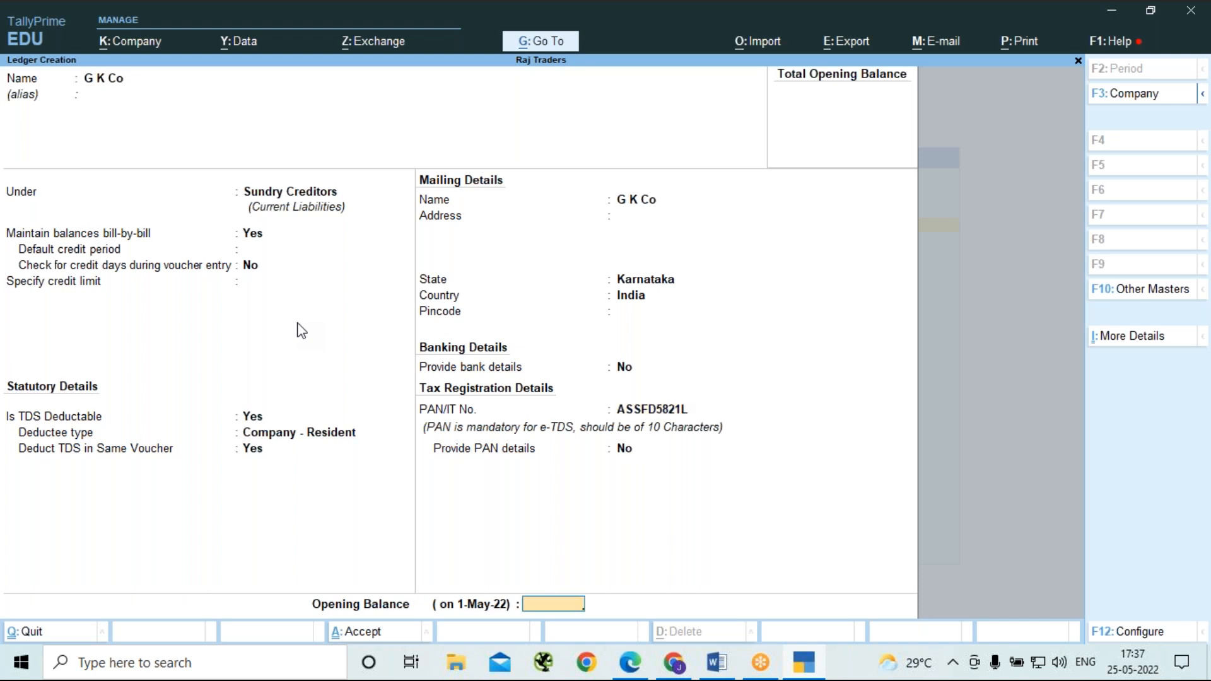
{"action": "key", "text": "Return"}
{"action": "key", "text": "Return"}
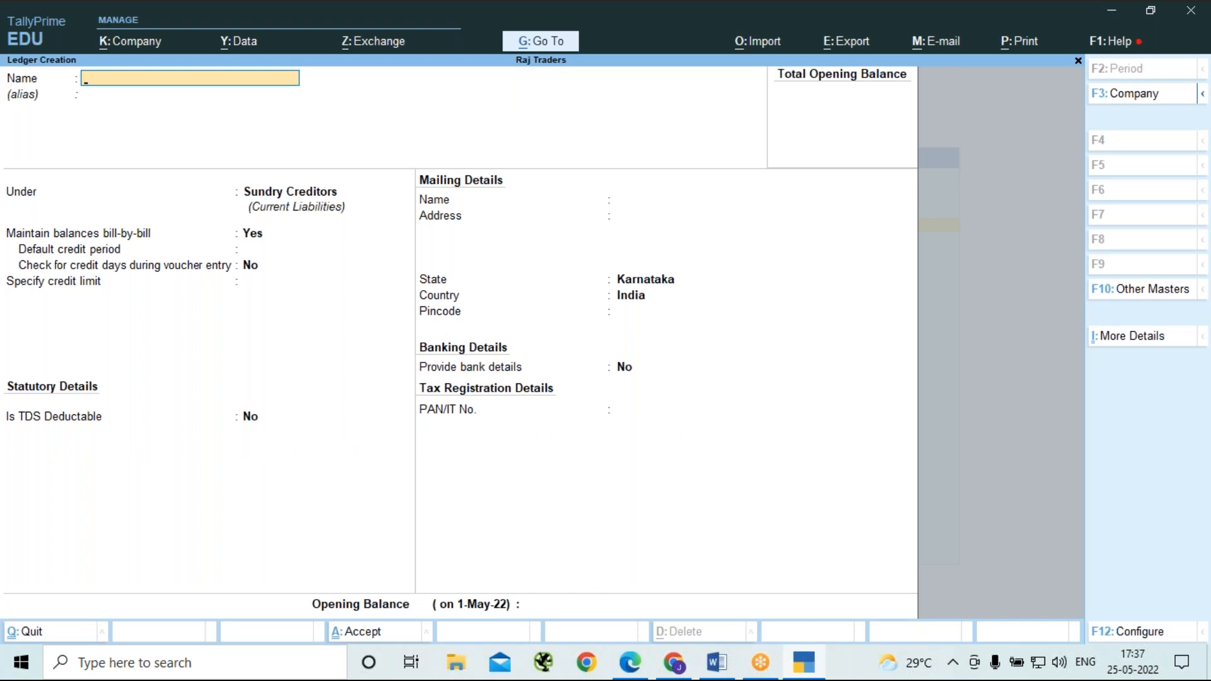
Start a new ledger named Contract Purchase under Purchase Accounts, with the type of ledger set to Not Applicable.
{"action": "type", "text": "Contract Purchase"}
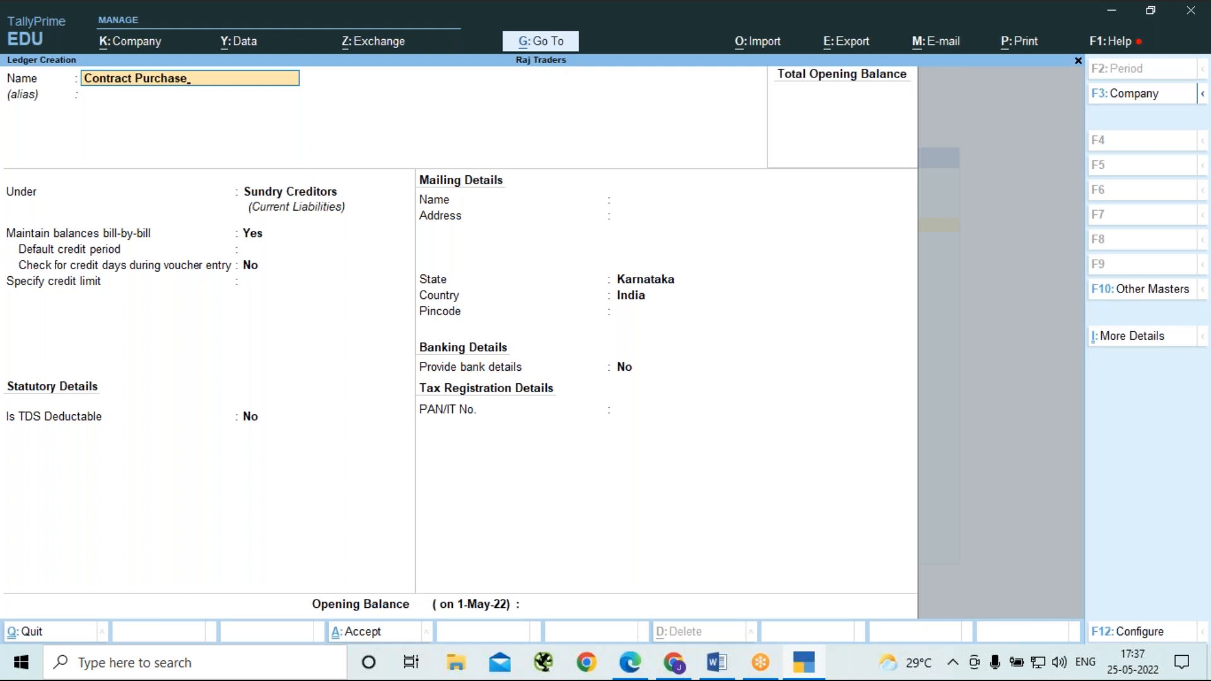
{"action": "key", "text": "Return"}
{"action": "type", "text": "P"}
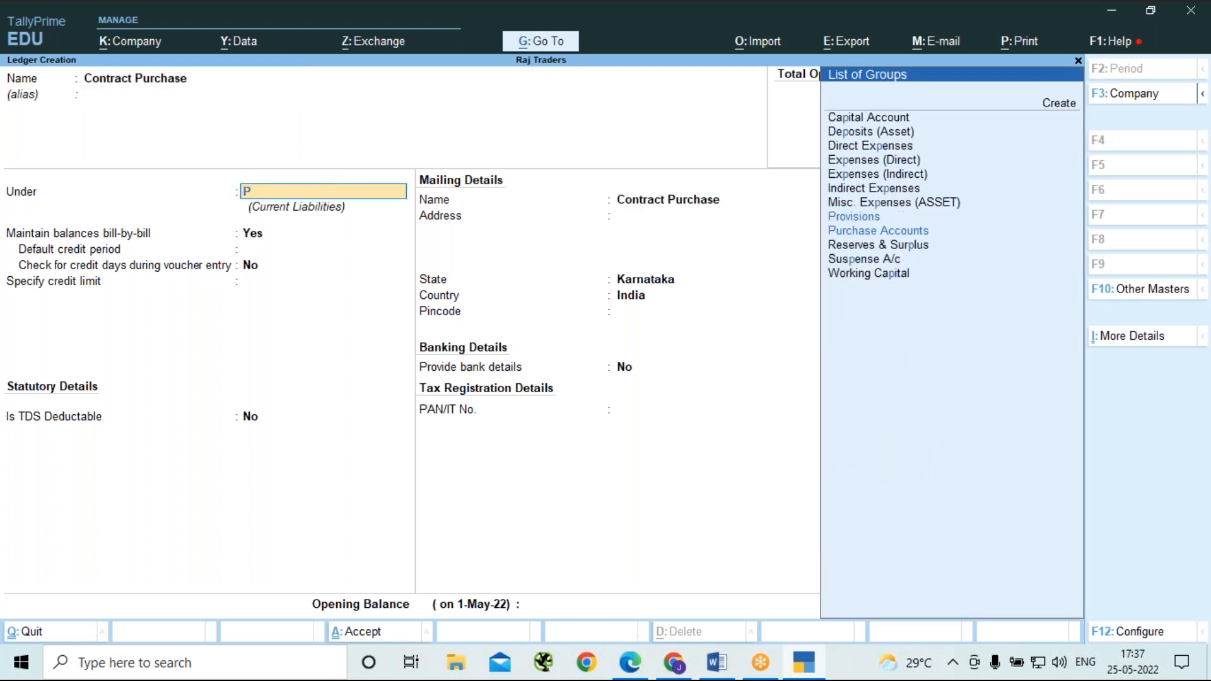
{"action": "key", "text": "Down"}
{"action": "key", "text": "Return"}
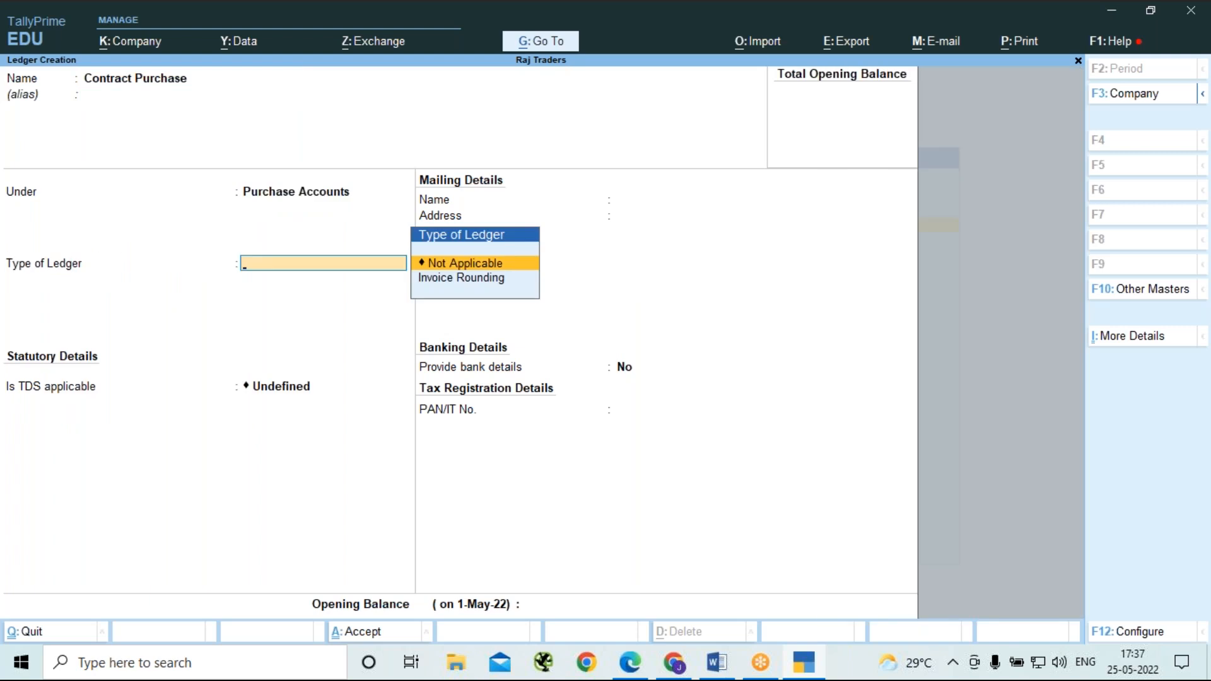
{"action": "key", "text": "Return"}
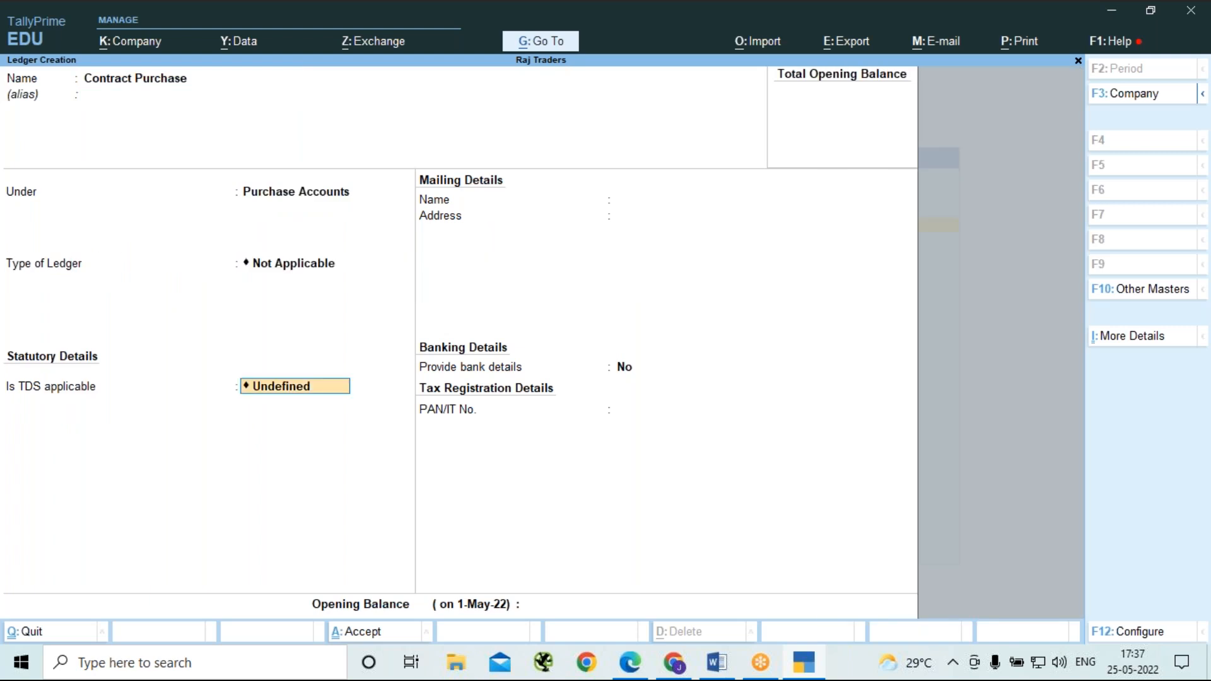
Make TDS applicable to Contract Purchase with nature of payment Payment to Contractor/sub Contractor, keep bank details at No, and save the ledger.
{"action": "key", "text": "space"}
{"action": "key", "text": "Down"}
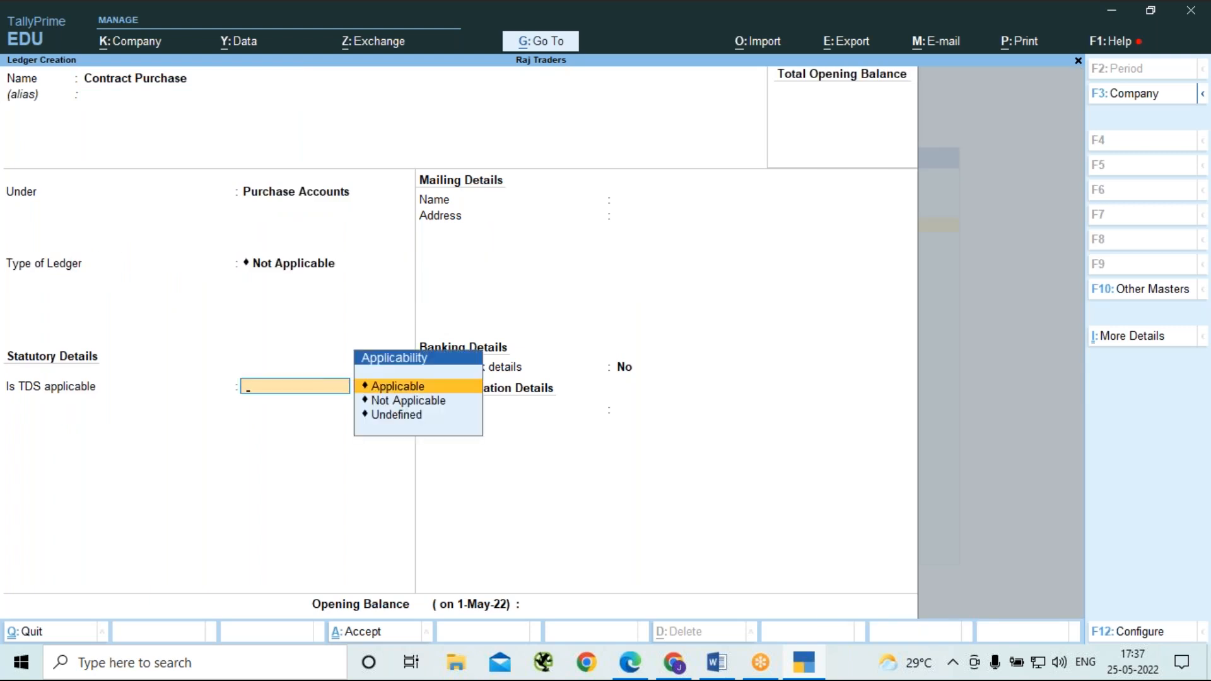
{"action": "key", "text": "Return"}
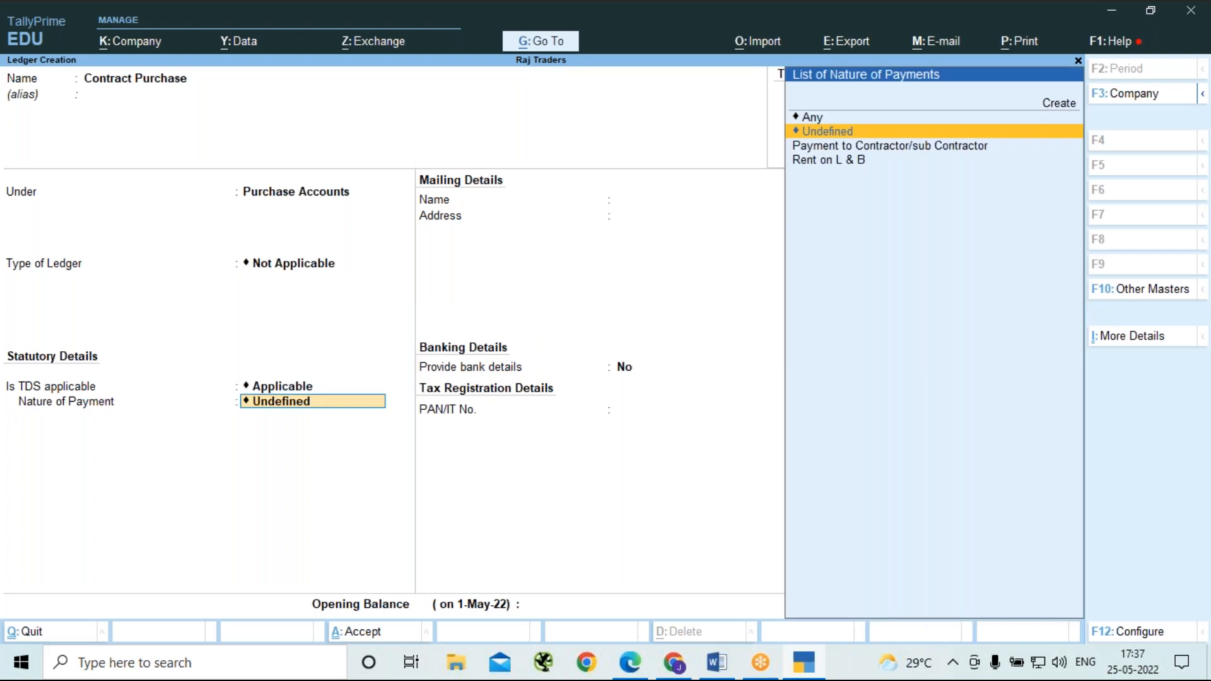
{"action": "key", "text": "Down"}
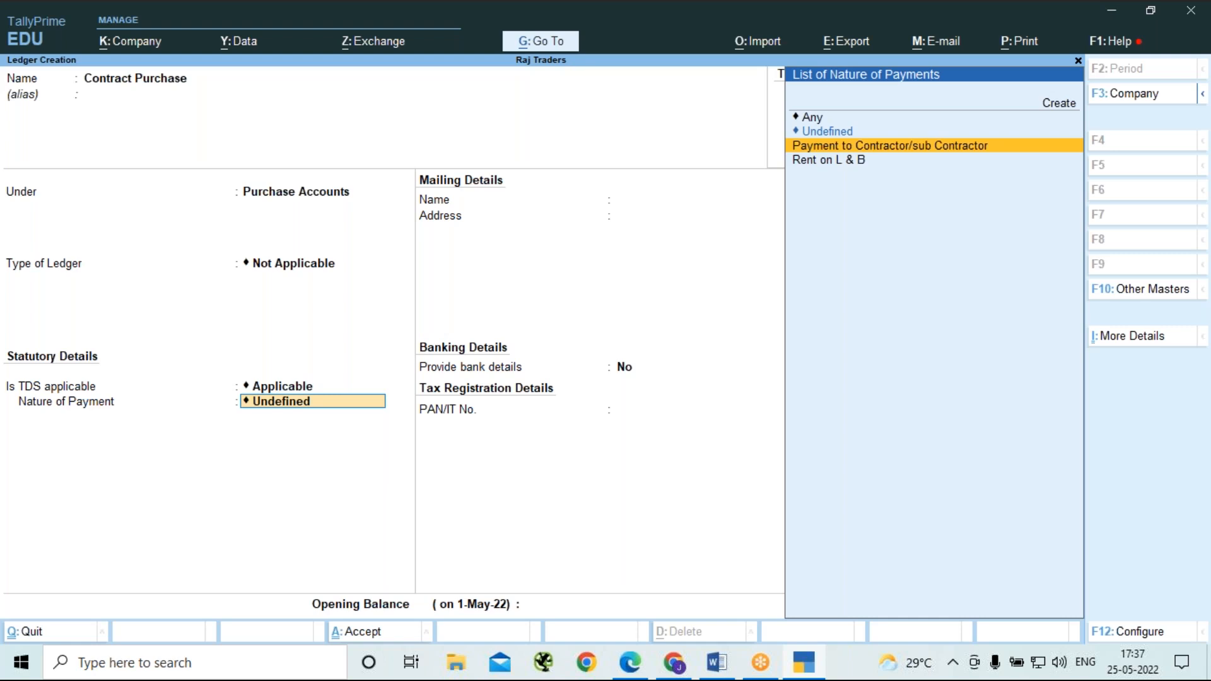
{"action": "key", "text": "Return"}
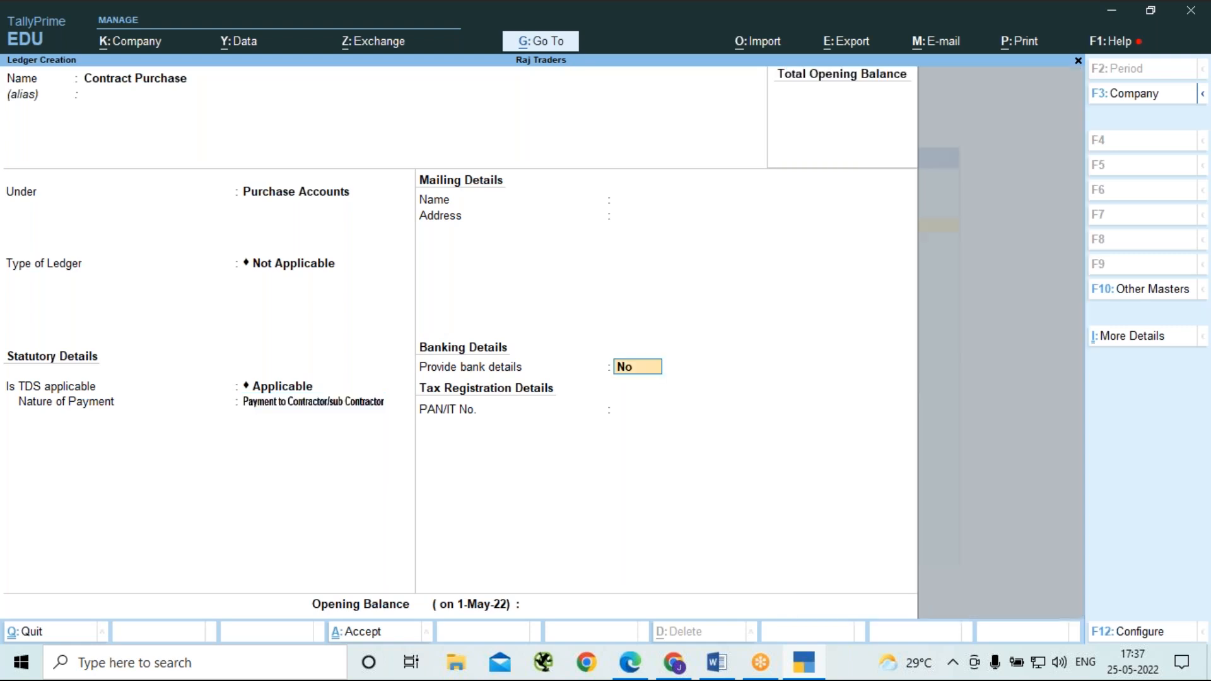
{"action": "key", "text": "Return"}
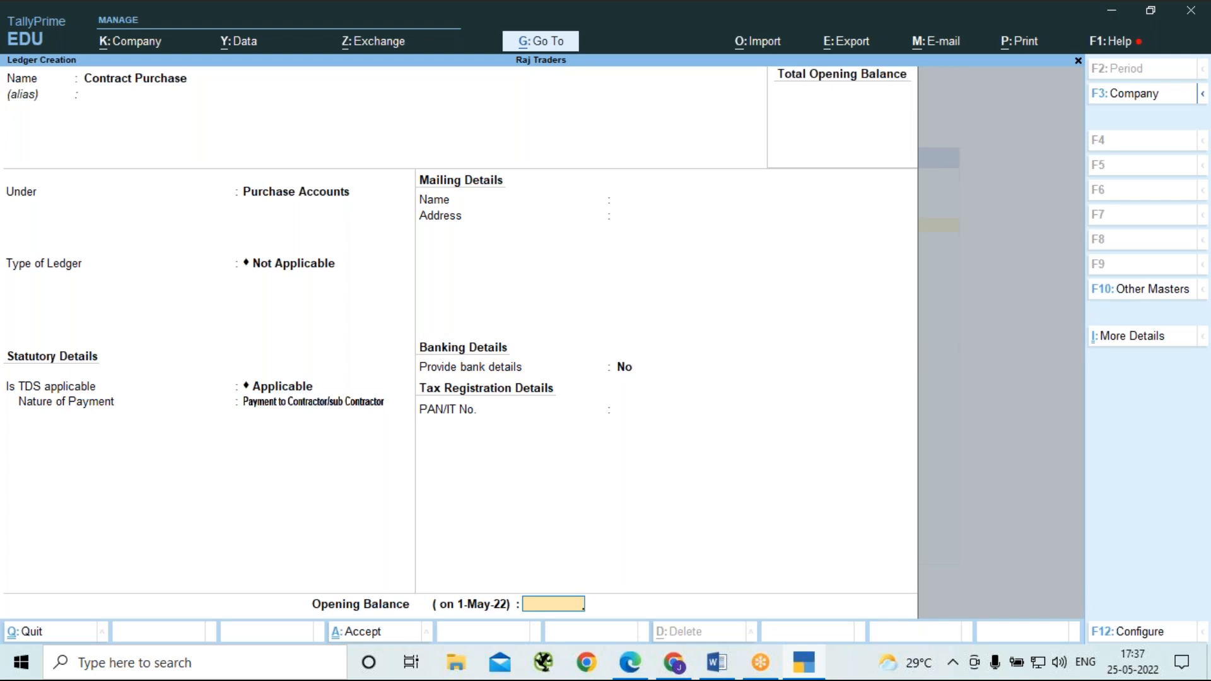
{"action": "key", "text": "Return"}
{"action": "key", "text": "Return"}
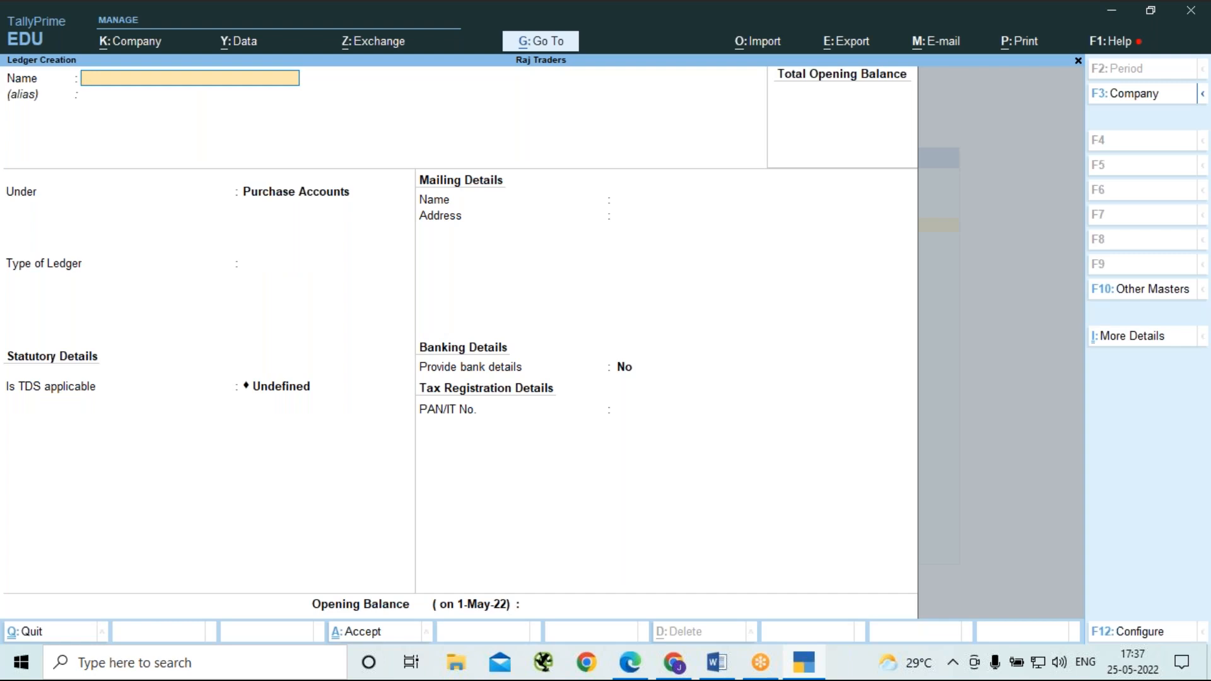
Review the TDS Duty ledger's details, accept it as is, and return to the Gateway of Tally.
{"action": "key", "text": "Escape"}
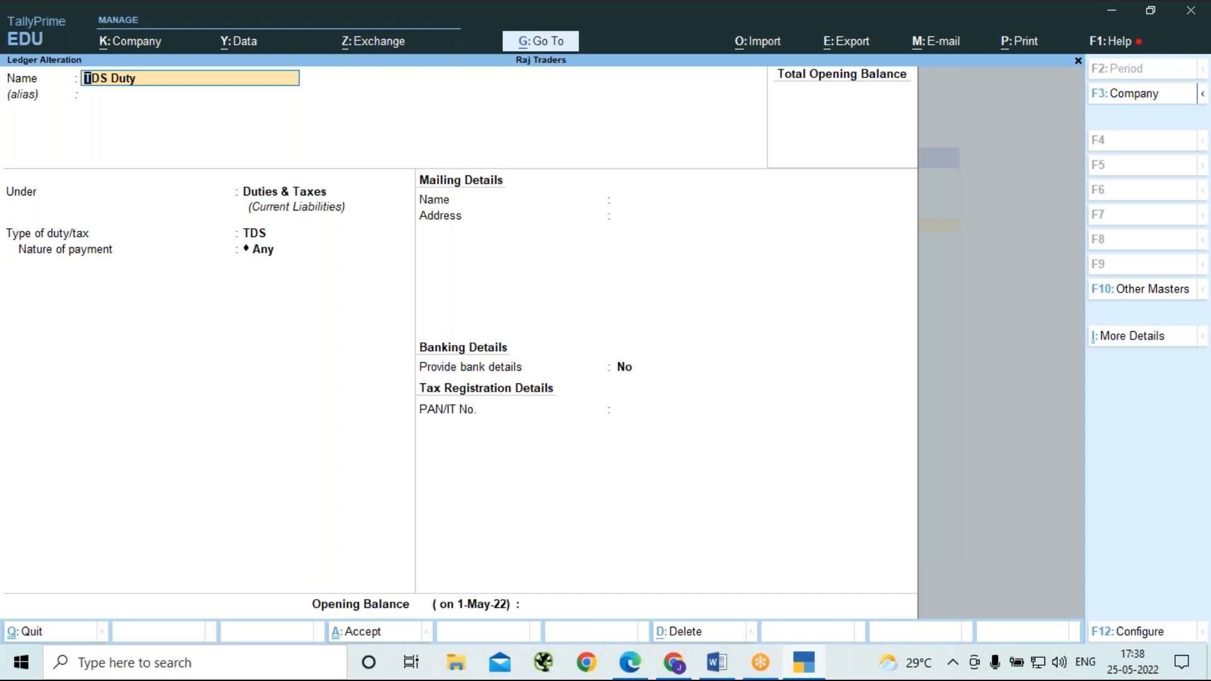
{"action": "key", "text": "ctrl"}
{"action": "key", "text": "ctrl+a"}
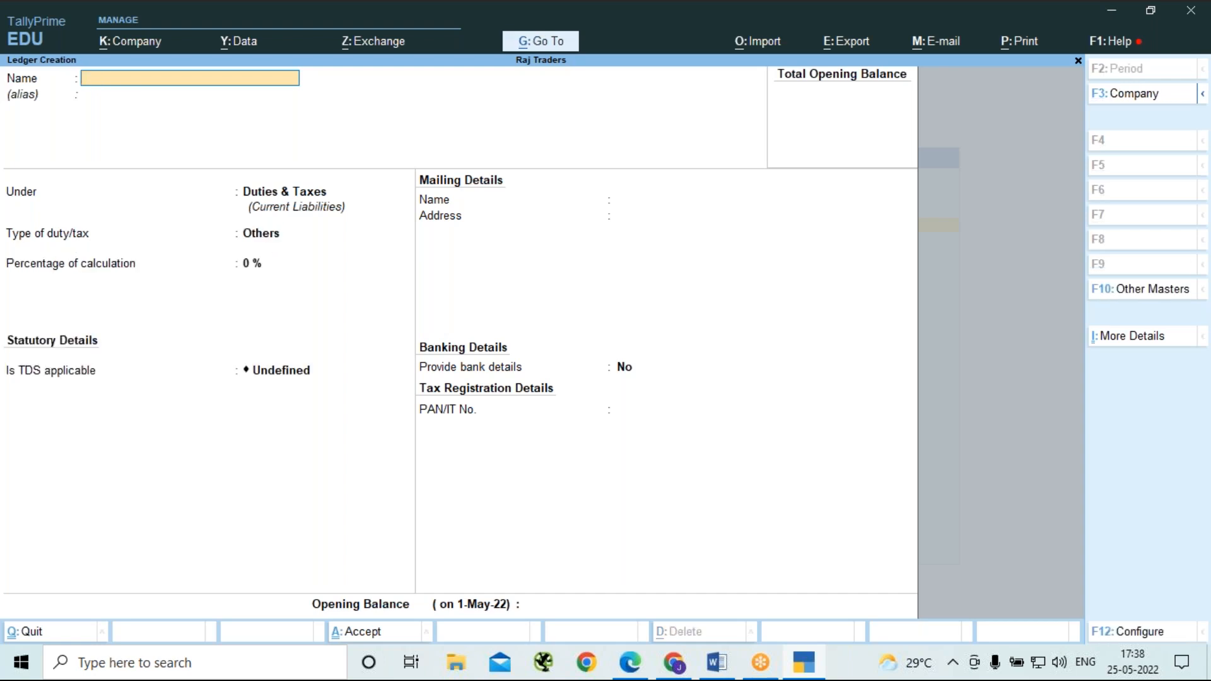
{"action": "key", "text": "Escape"}
{"action": "key", "text": "Return"}
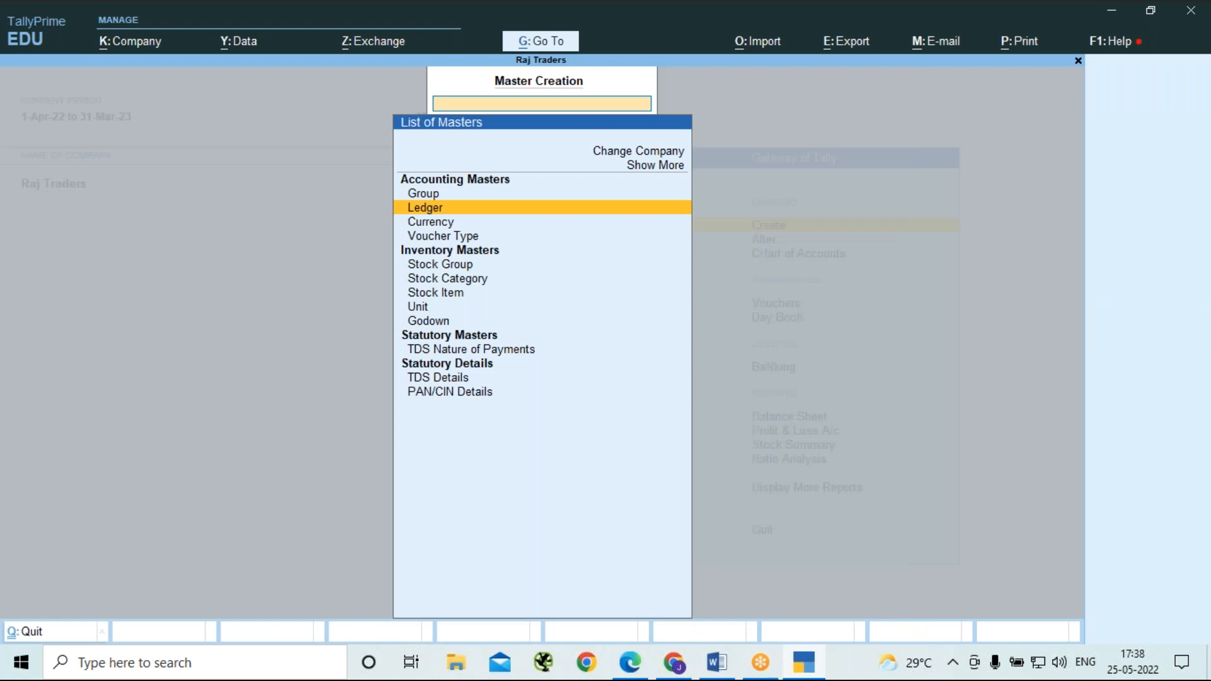
{"action": "key", "text": "Escape"}
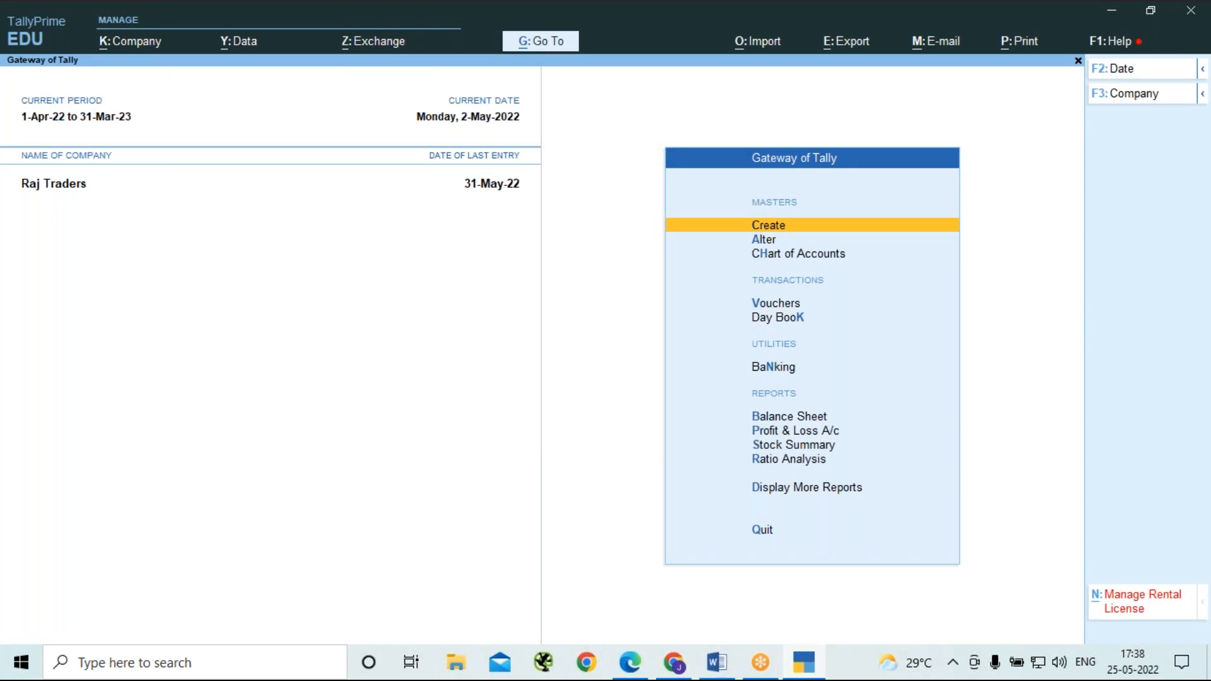
Open voucher entry and switch to a Journal voucher.
{"action": "key", "text": "Down"}
{"action": "key", "text": "Down"}
{"action": "key", "text": "Down"}
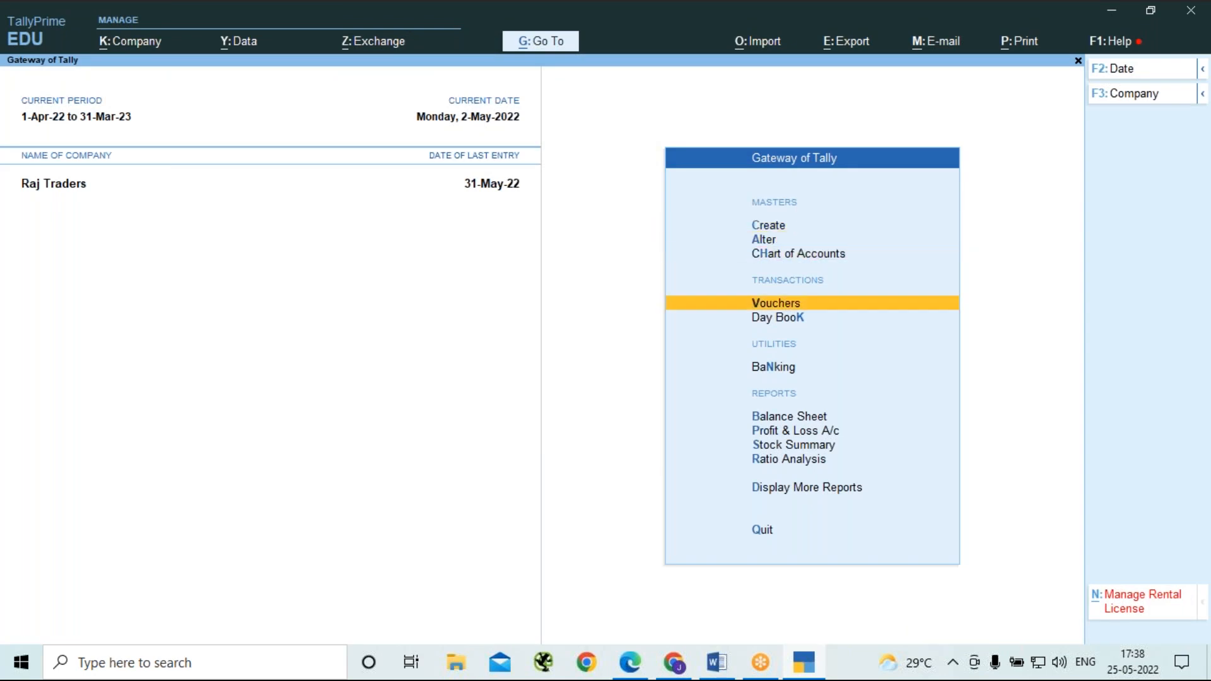
{"action": "key", "text": "Return"}
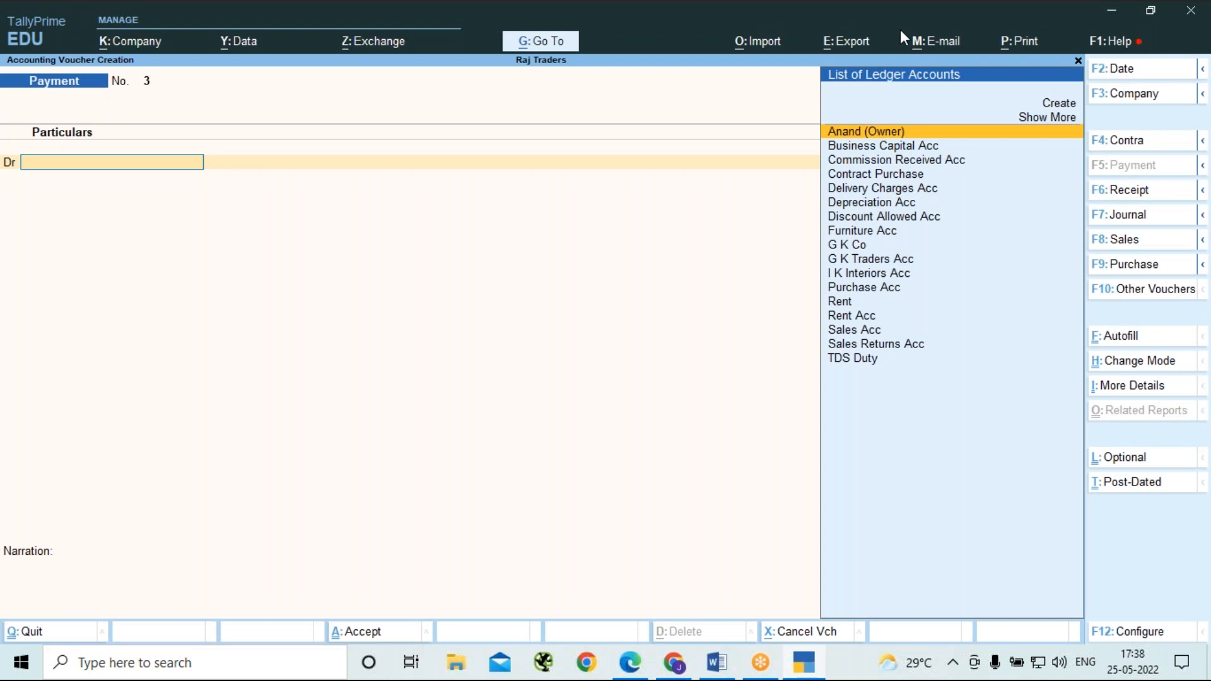
{"action": "key", "text": "alt+Tab"}
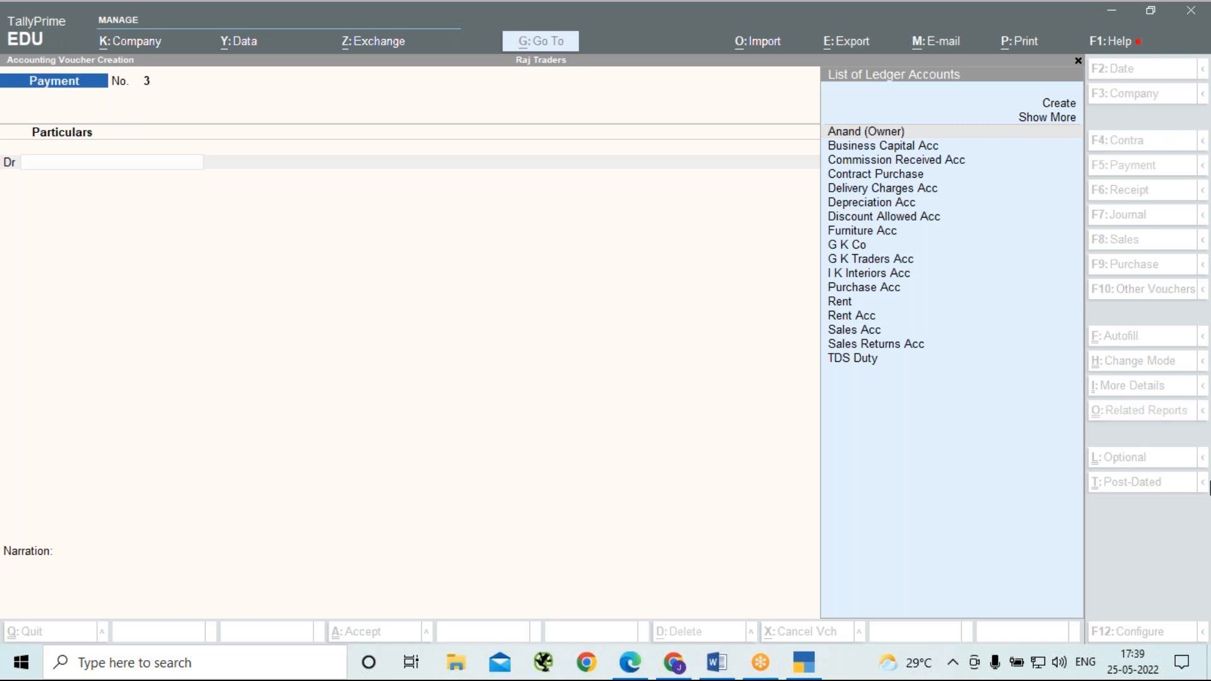
{"action": "left_click", "coordinate": [308, 297]}
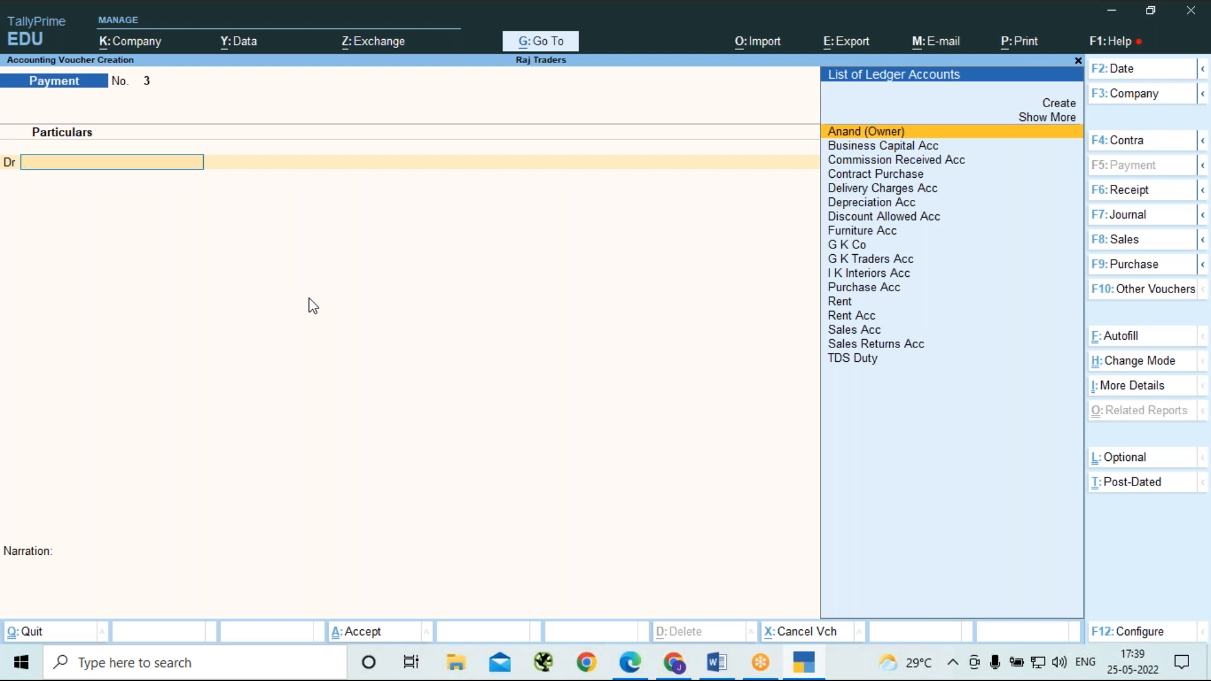
{"action": "key", "text": "F7"}
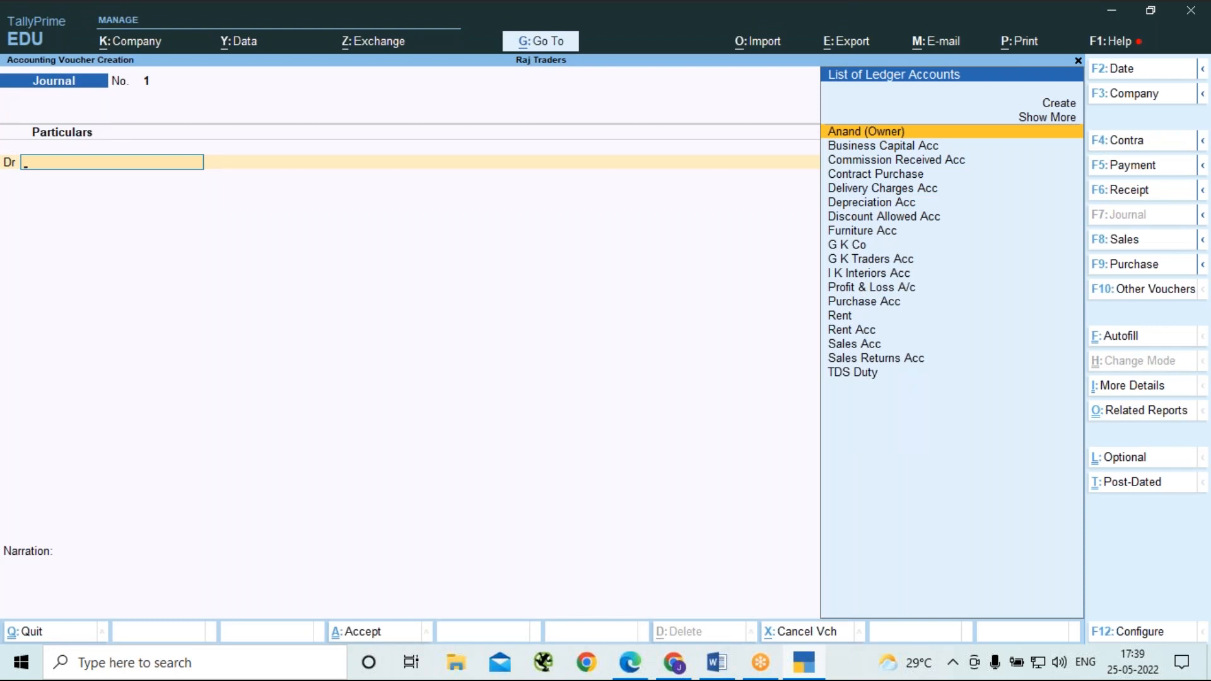
Debit Rent Acc with 3,00,000 in the journal voucher.
{"action": "key", "text": "Down"}
{"action": "key", "text": "Down"}
{"action": "key", "text": "Down"}
{"action": "key", "text": "Down"}
{"action": "key", "text": "Down"}
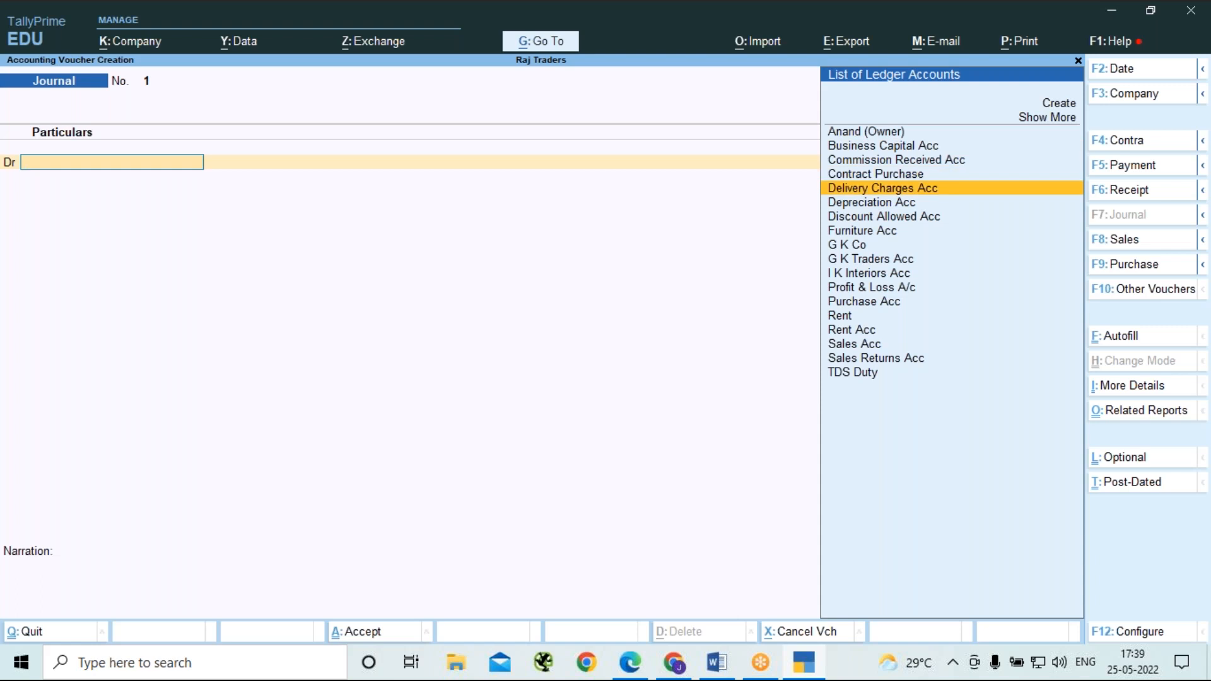
{"action": "key", "text": "Down"}
{"action": "key", "text": "Down"}
{"action": "key", "text": "Down"}
{"action": "key", "text": "Down"}
{"action": "key", "text": "Down"}
{"action": "key", "text": "Down"}
{"action": "key", "text": "Down"}
{"action": "key", "text": "Down"}
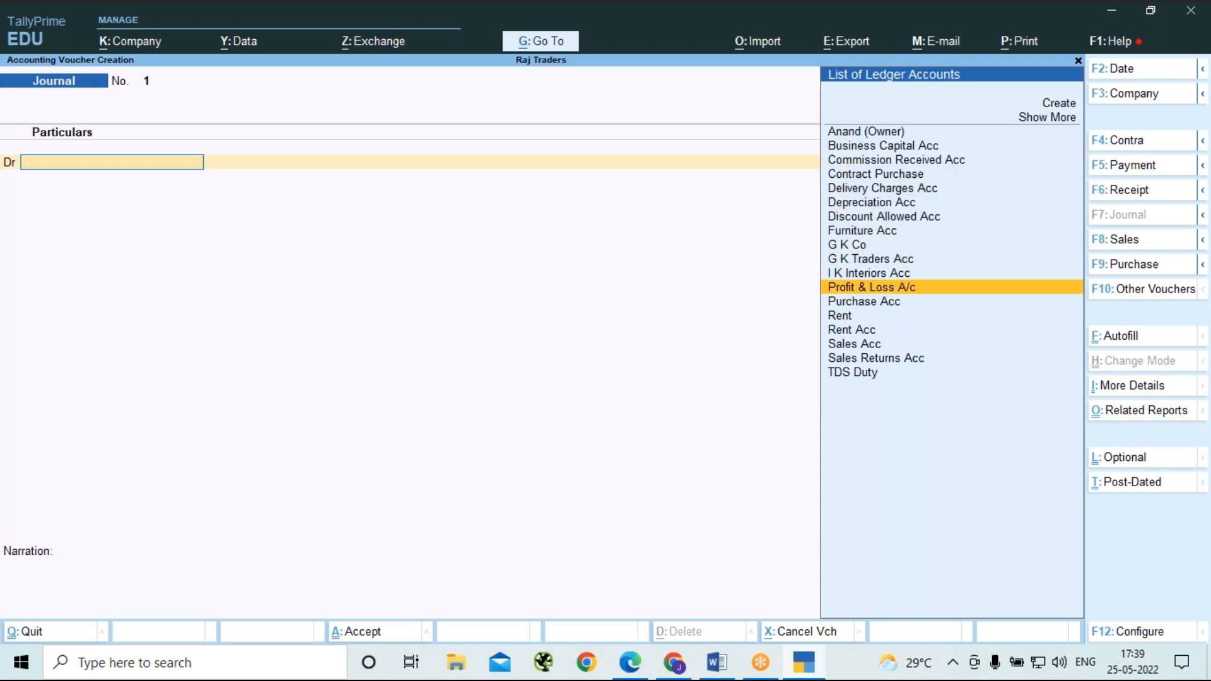
{"action": "key", "text": "Down"}
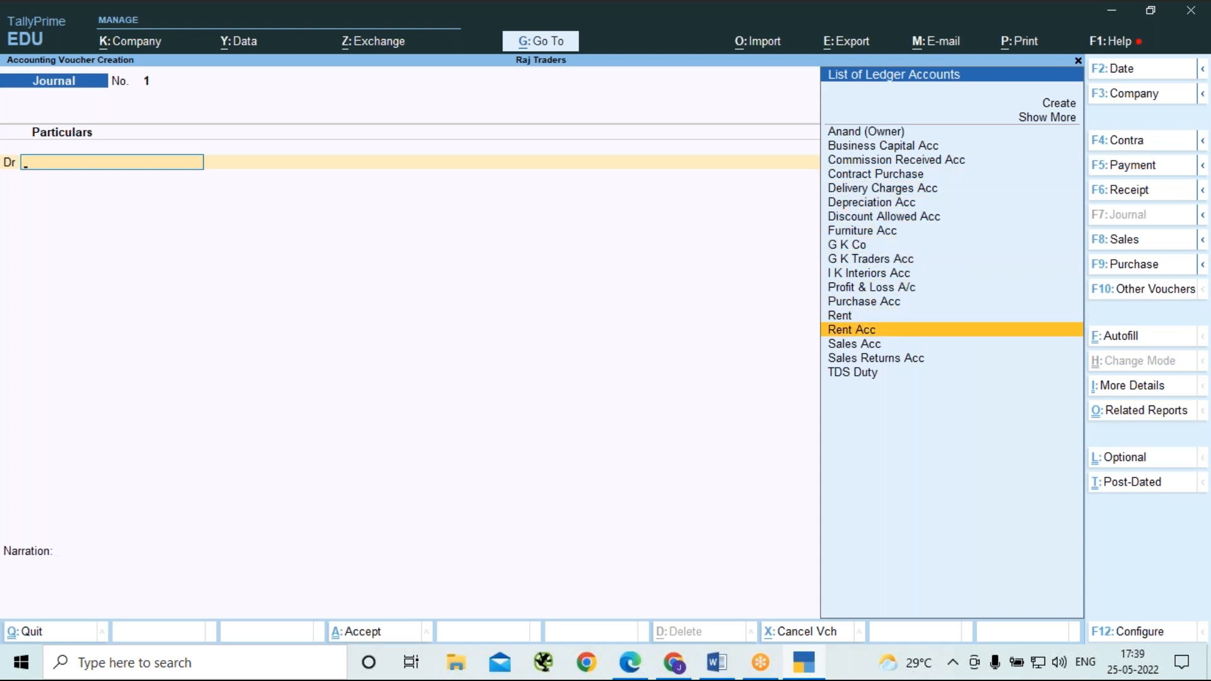
{"action": "key", "text": "Return"}
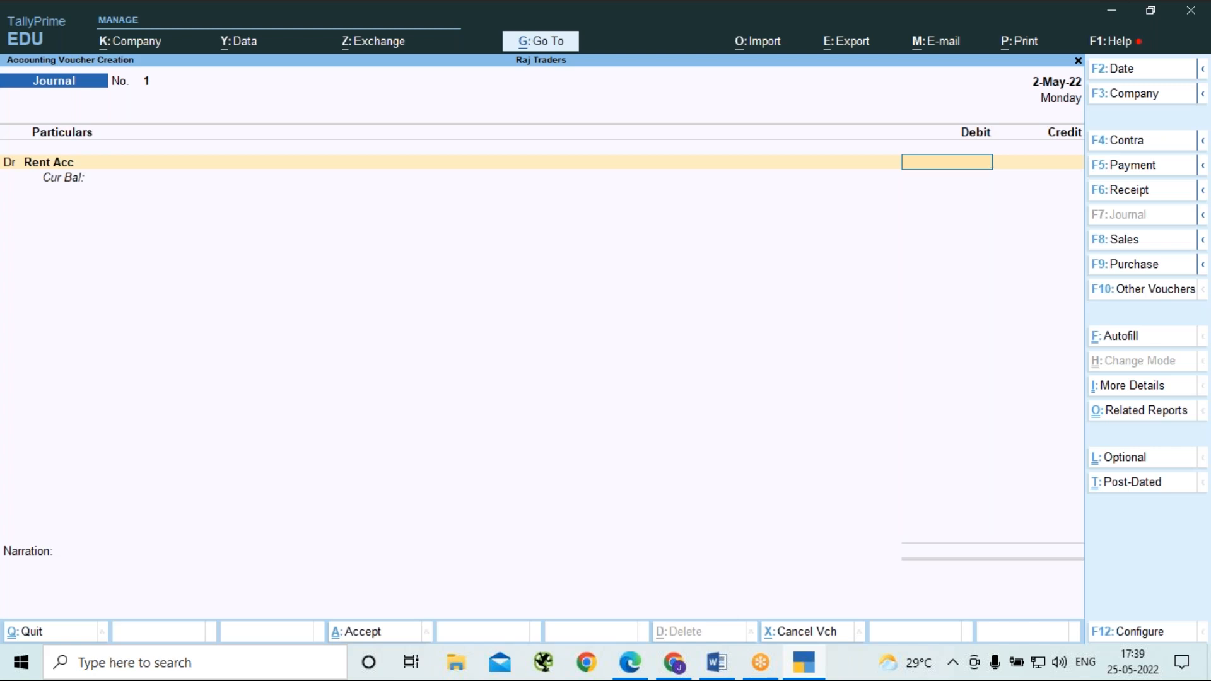
{"action": "type", "text": "300000"}
{"action": "key", "text": "Return"}
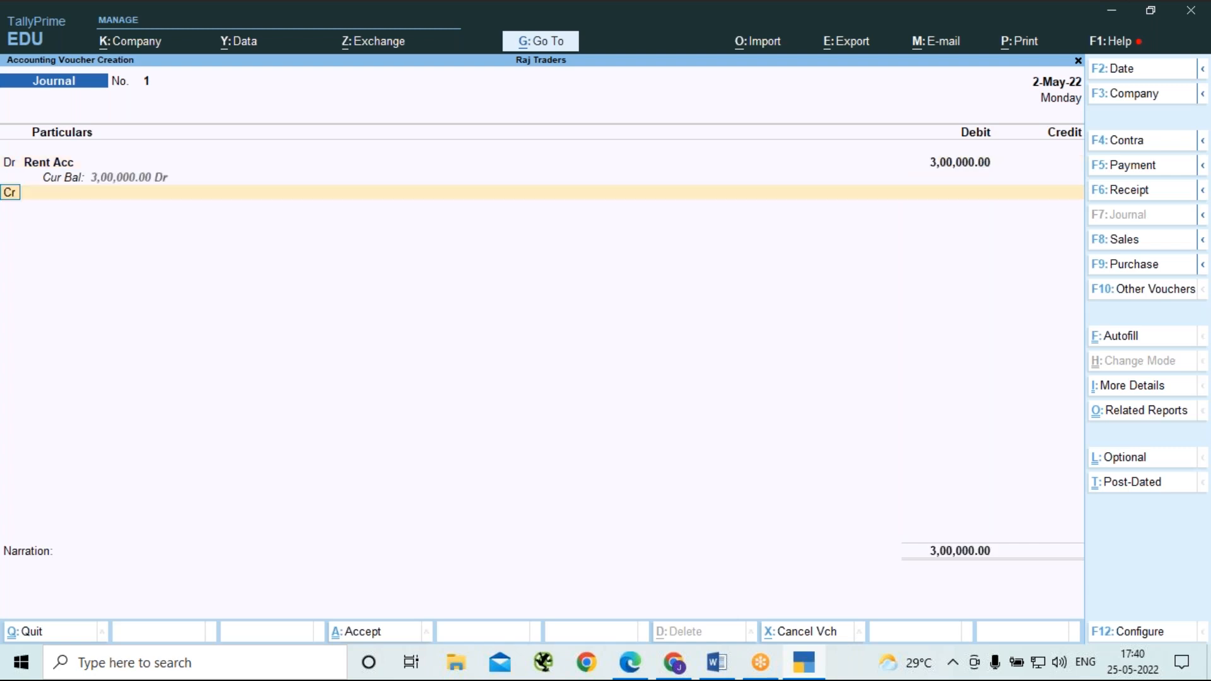
Credit the property owner's ledger and allocate 3,00,000 Cr to a new bill reference named Rent 1.
{"action": "key", "text": "Return"}
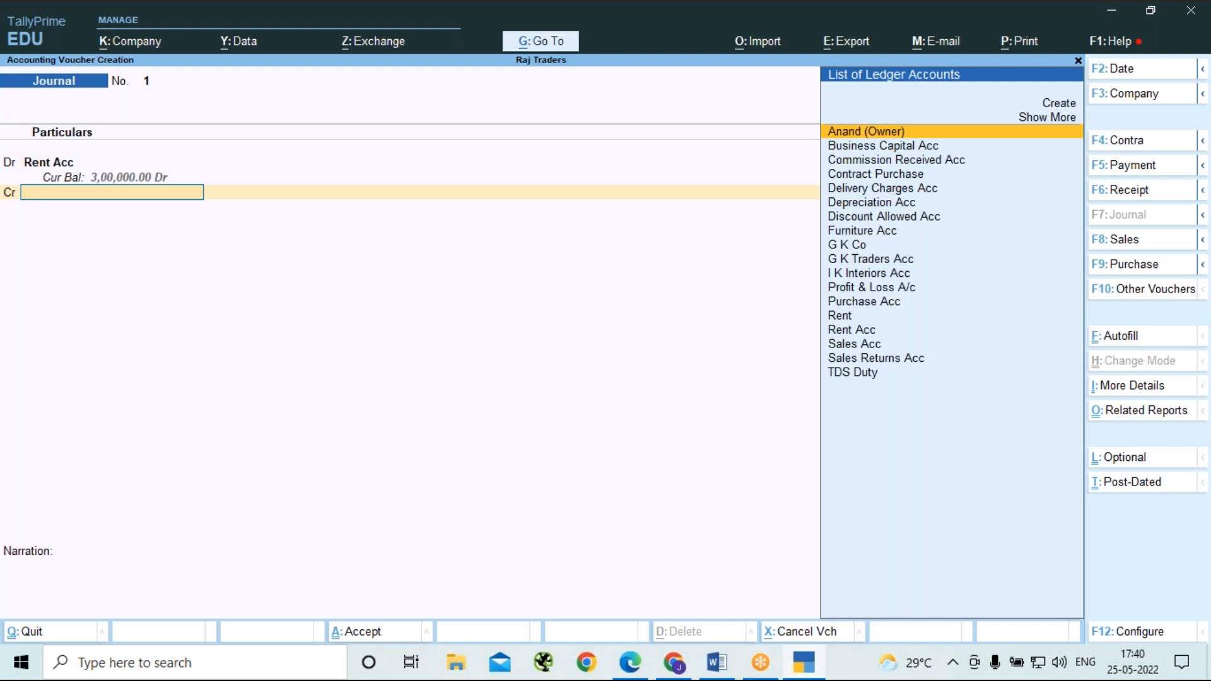
{"action": "key", "text": "Return"}
{"action": "key", "text": "Return"}
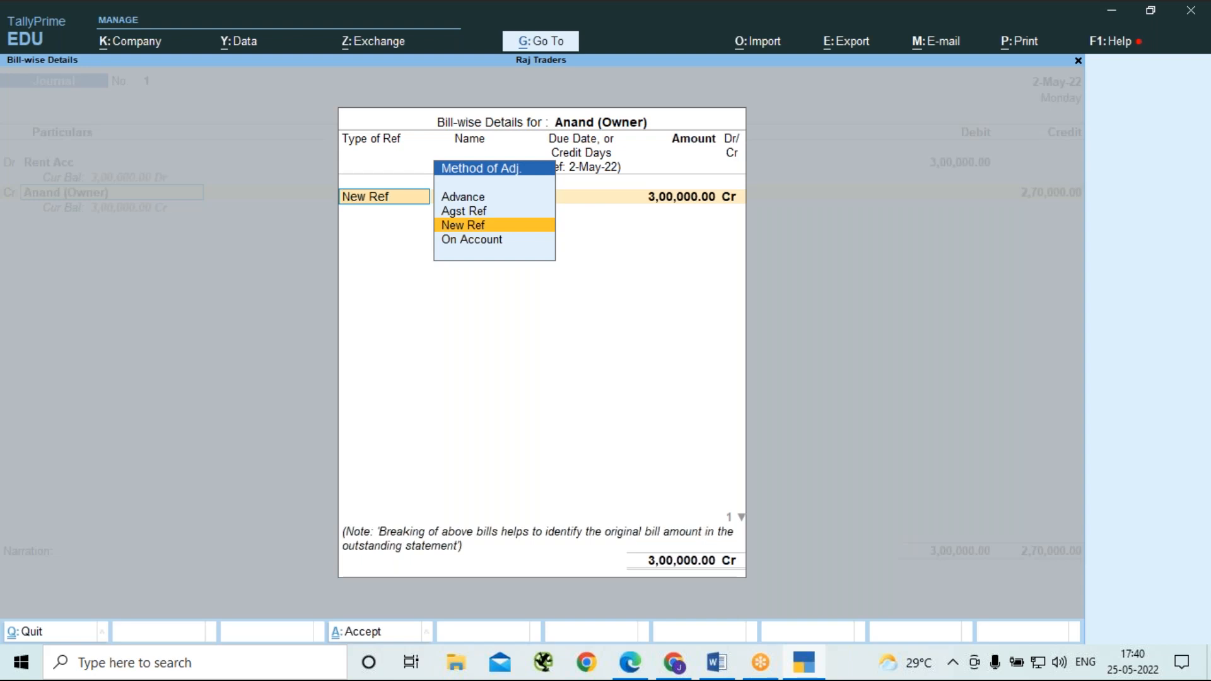
{"action": "key", "text": "Return"}
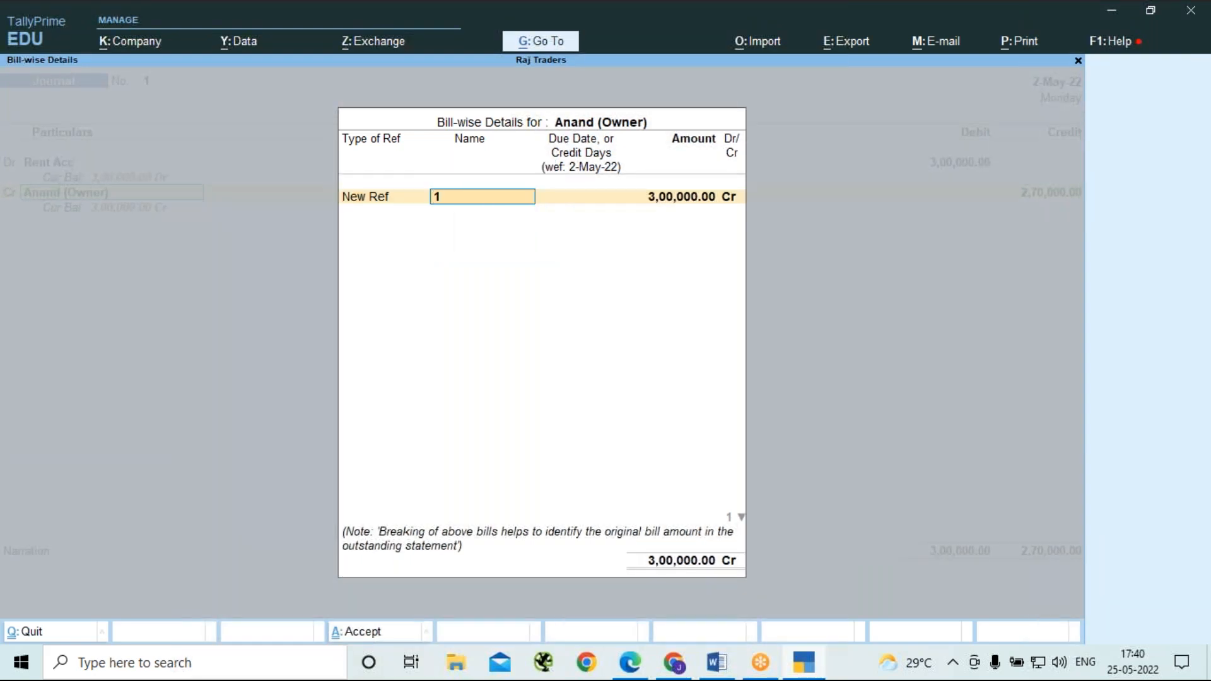
{"action": "type", "text": "Re"}
{"action": "type", "text": "1"}
{"action": "key", "text": "Return"}
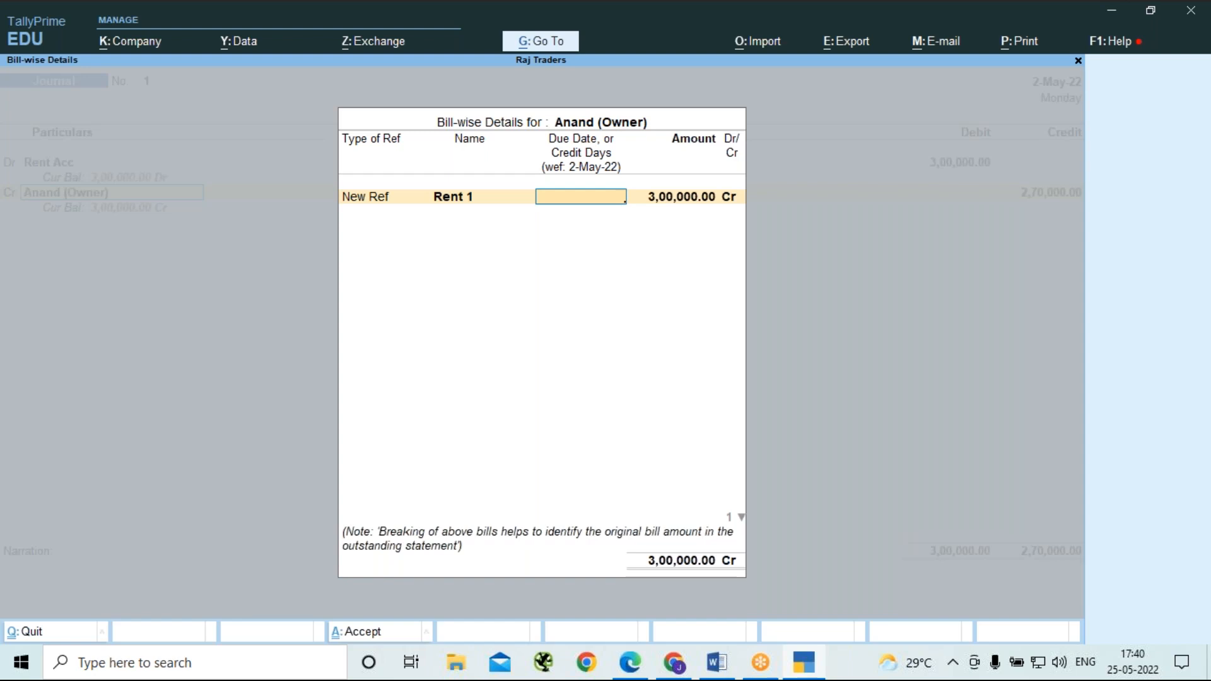
{"action": "key", "text": "Return"}
{"action": "key", "text": "Return"}
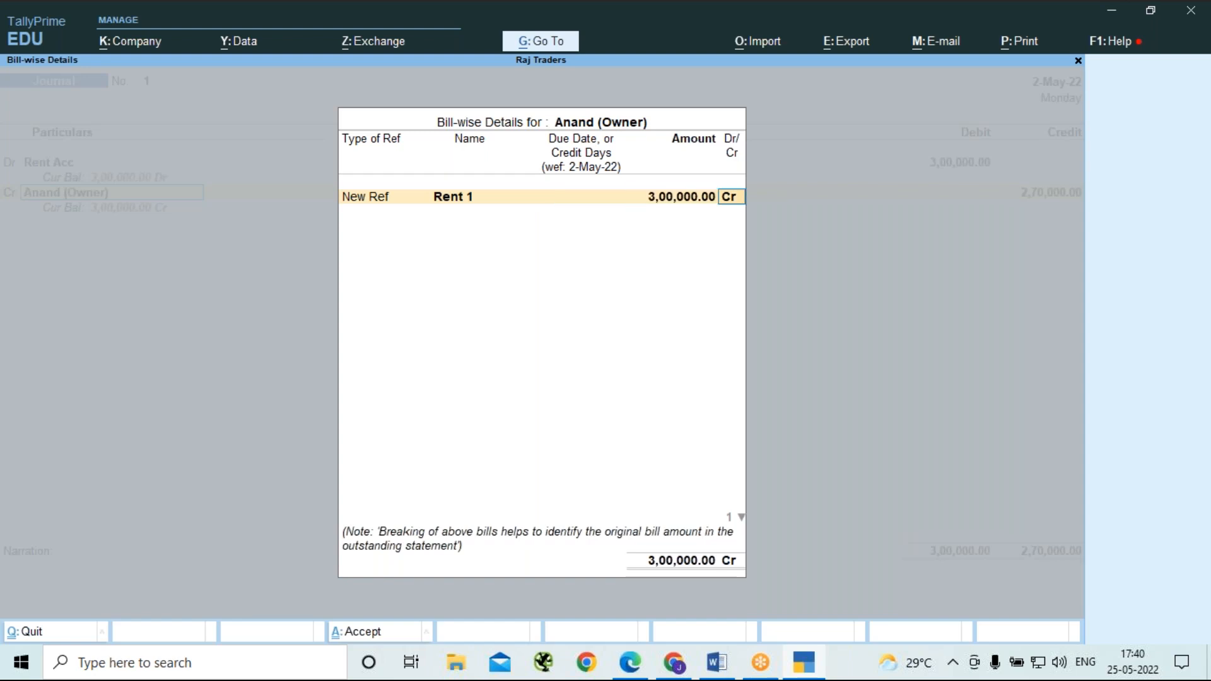
{"action": "key", "text": "Return"}
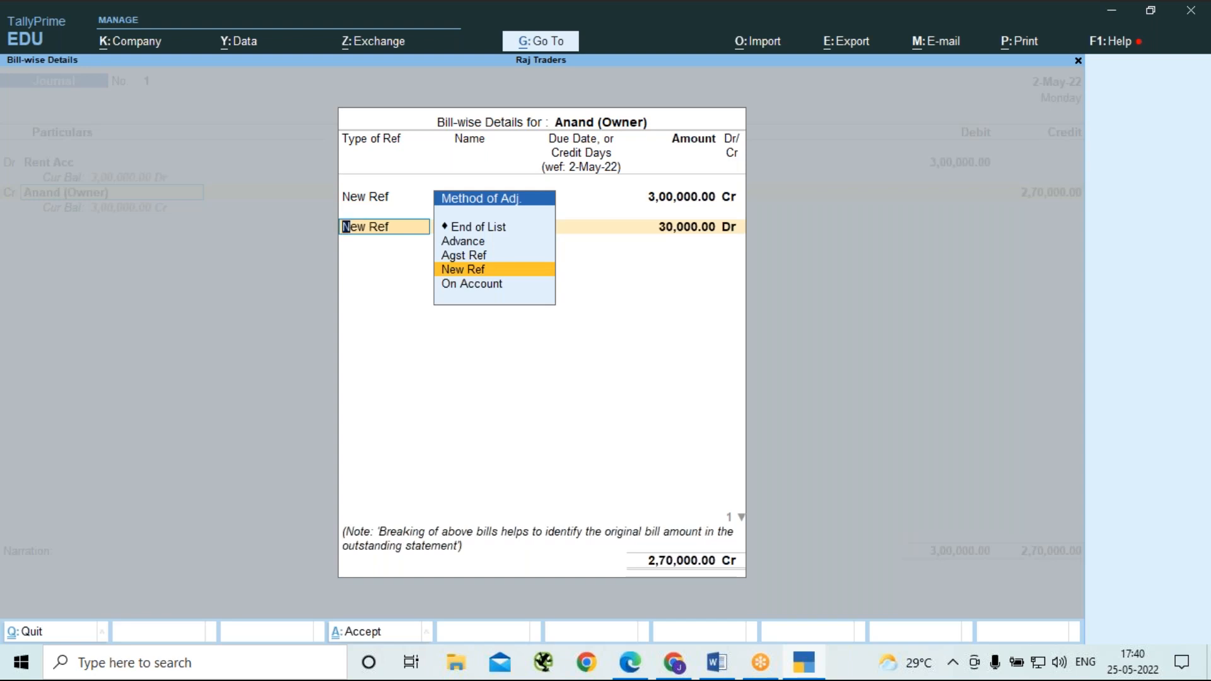
Add a second new bill reference named TDS on Rent 1 for 30,000 Dr and finish the owner's bill-wise details.
{"action": "key", "text": "Return"}
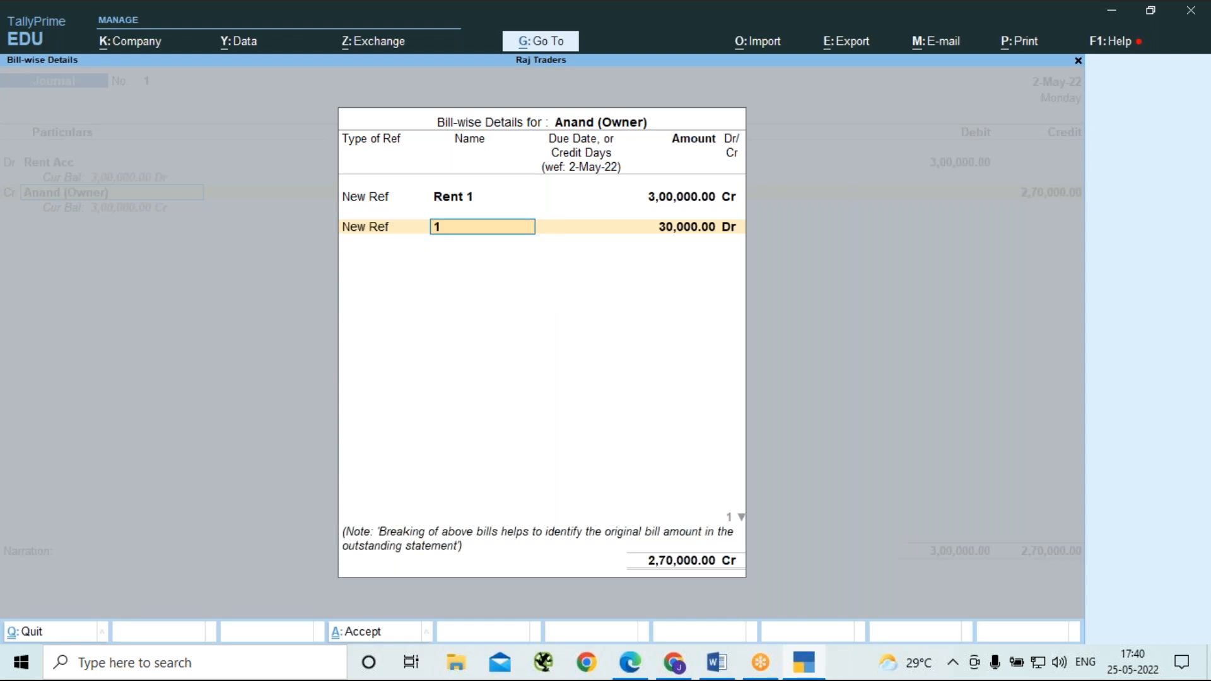
{"action": "type", "text": "TDS on Rent 1"}
{"action": "key", "text": "Return"}
{"action": "key", "text": "Return"}
{"action": "key", "text": "Return"}
{"action": "key", "text": "Return"}
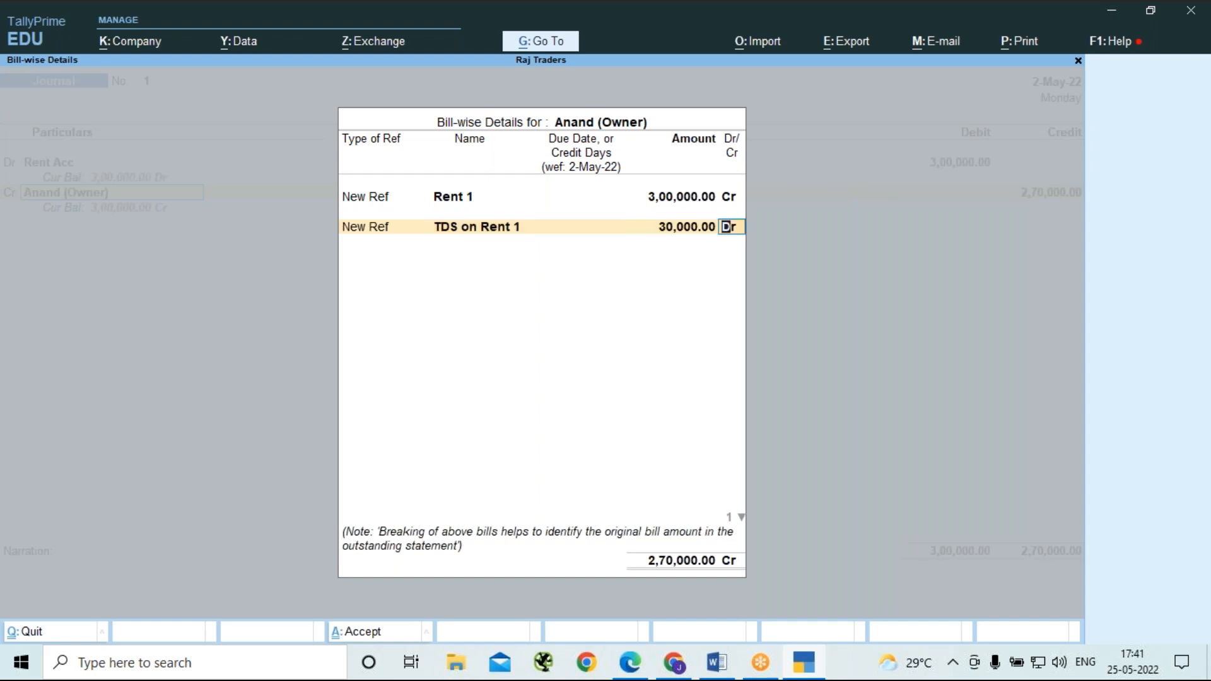
{"action": "key", "text": "Return"}
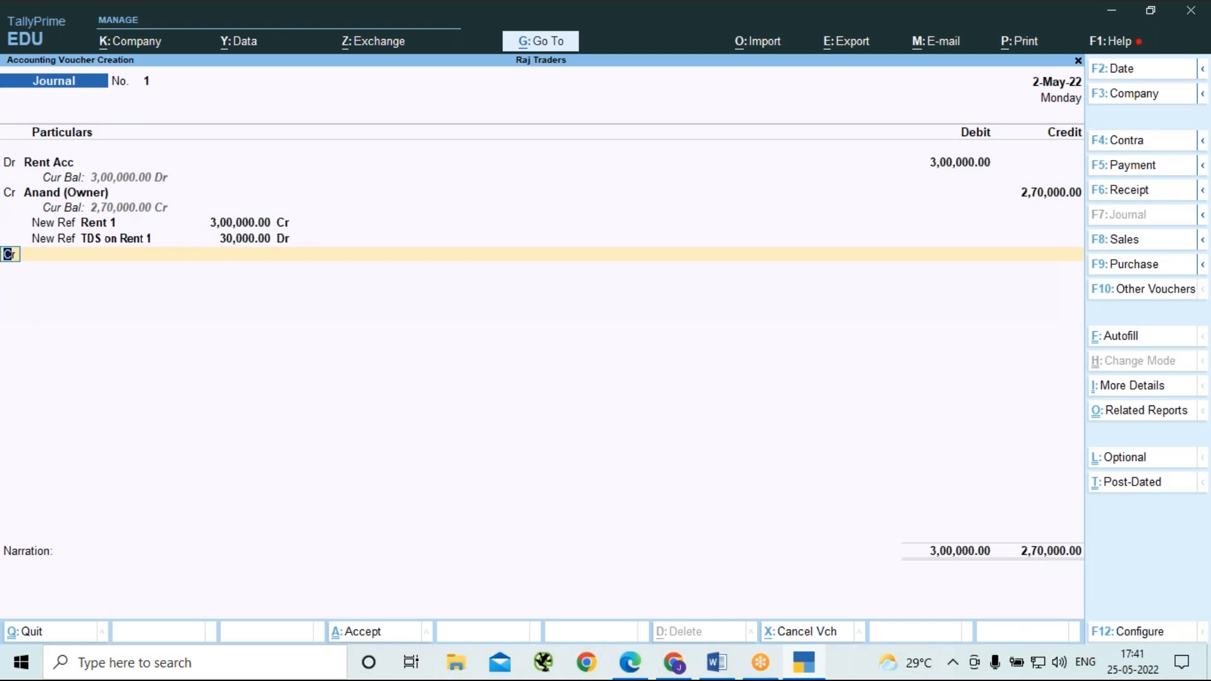
Credit the TDS Duty ledger for the deducted tax of 30,000.
{"action": "key", "text": "Return"}
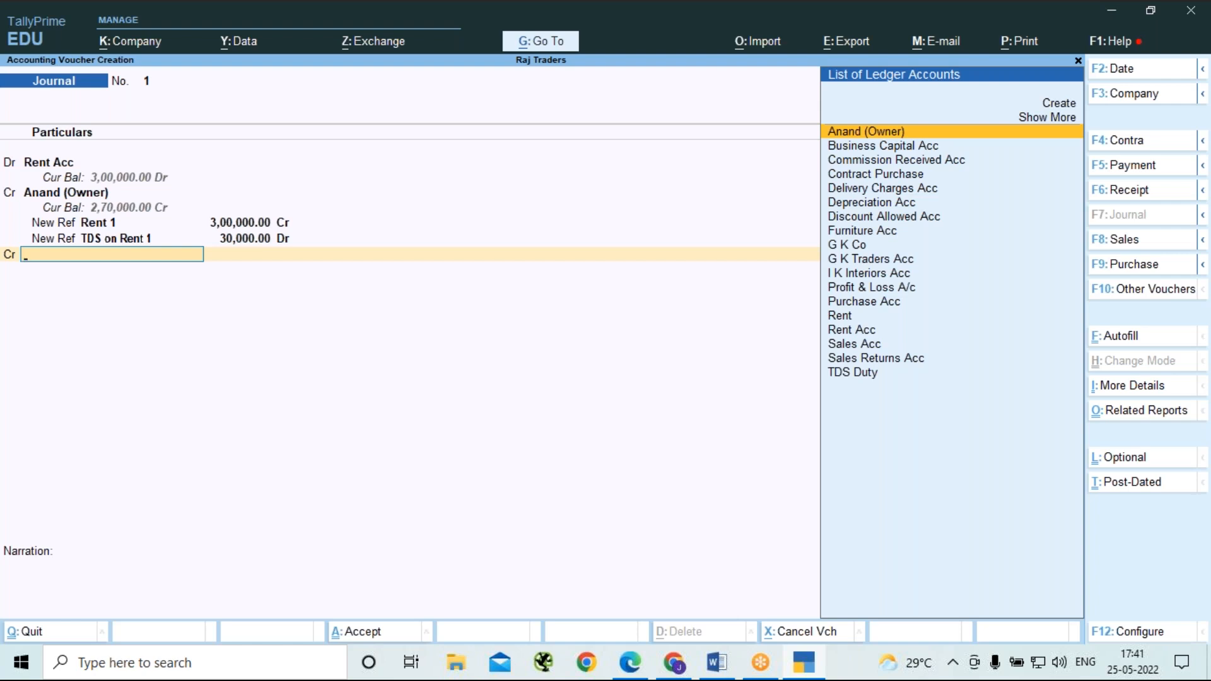
{"action": "key", "text": "Down"}
{"action": "key", "text": "Down"}
{"action": "key", "text": "Down"}
{"action": "key", "text": "Down"}
{"action": "key", "text": "Down"}
{"action": "key", "text": "Down"}
{"action": "key", "text": "Down"}
{"action": "key", "text": "Down"}
{"action": "key", "text": "Down"}
{"action": "key", "text": "Down"}
{"action": "key", "text": "Down"}
{"action": "key", "text": "Down"}
{"action": "key", "text": "Down"}
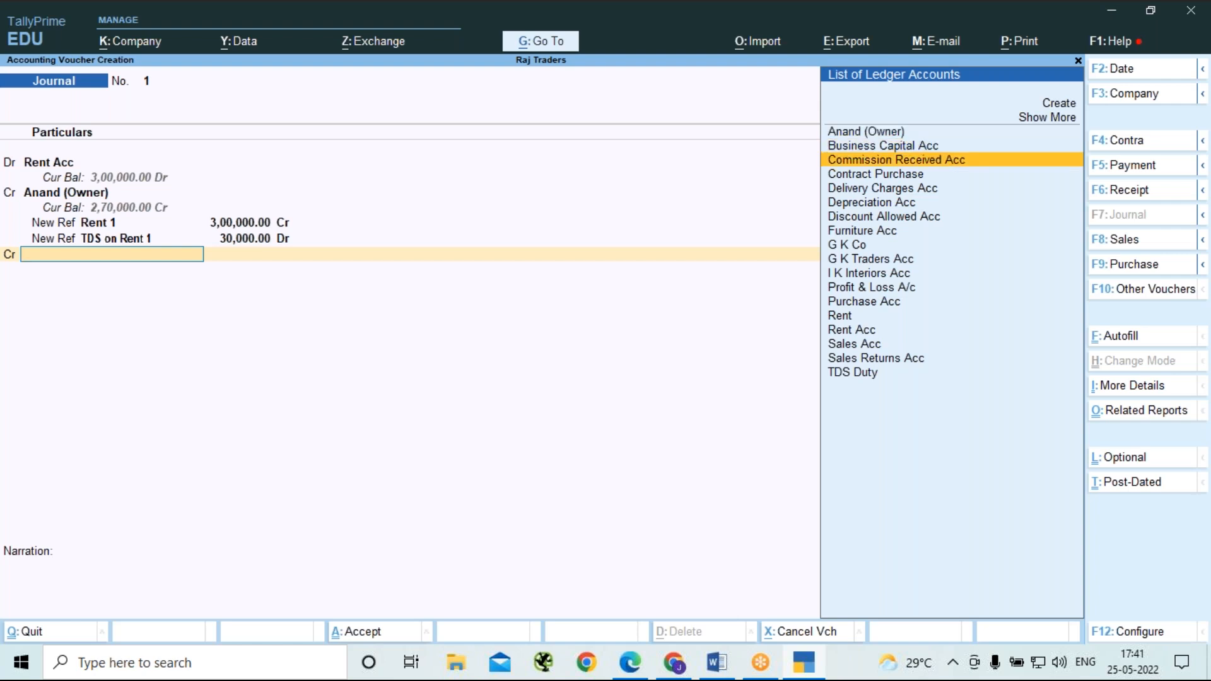
{"action": "key", "text": "Down"}
{"action": "key", "text": "Down"}
{"action": "key", "text": "Down"}
{"action": "key", "text": "Down"}
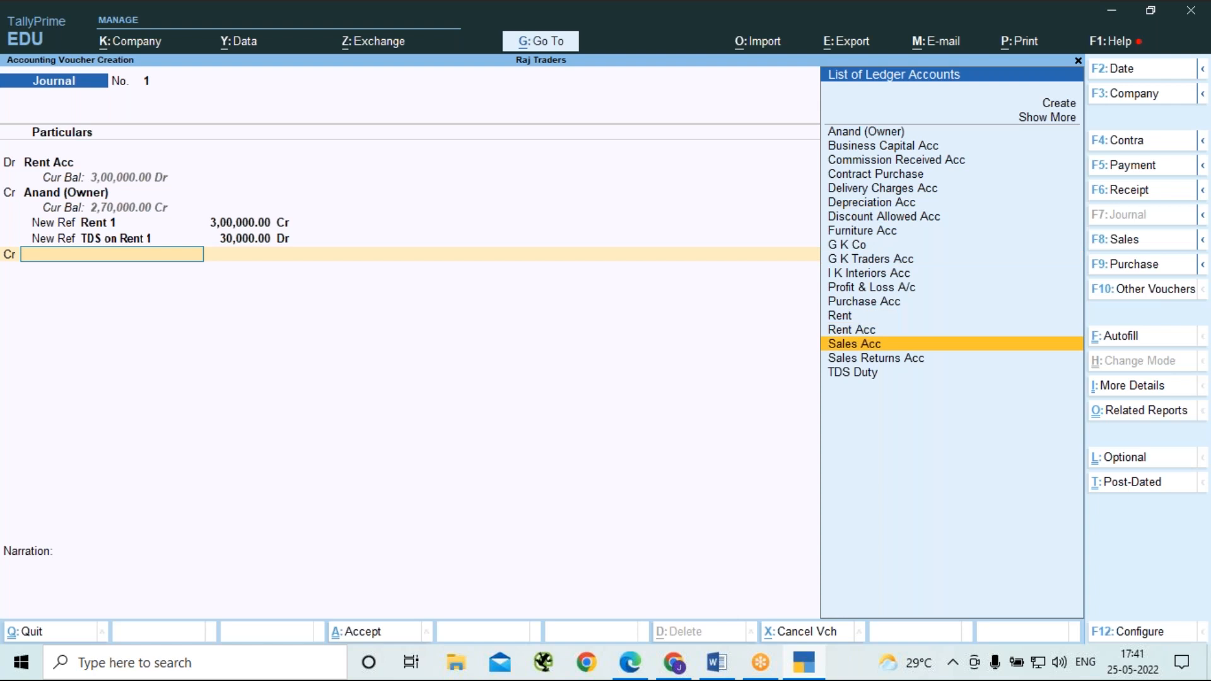
{"action": "key", "text": "Return"}
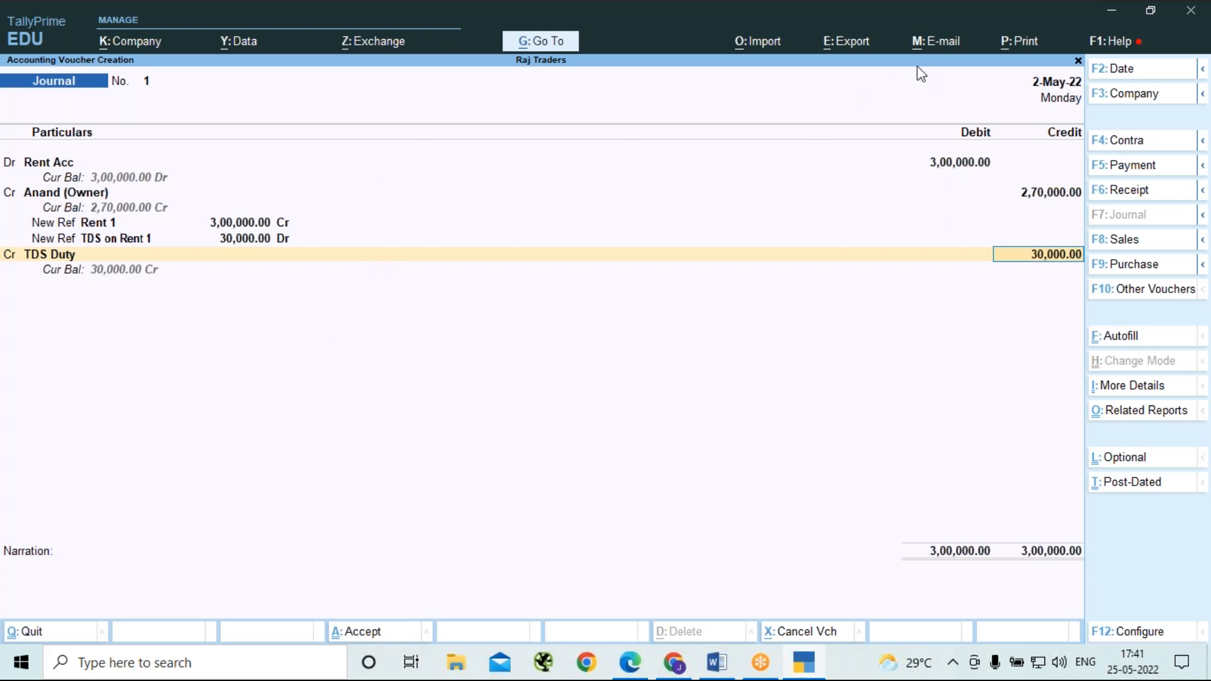
Accept the TDS Duty amount, leave the narration blank, and save the journal voucher.
{"action": "left_click", "coordinate": [865, 32]}
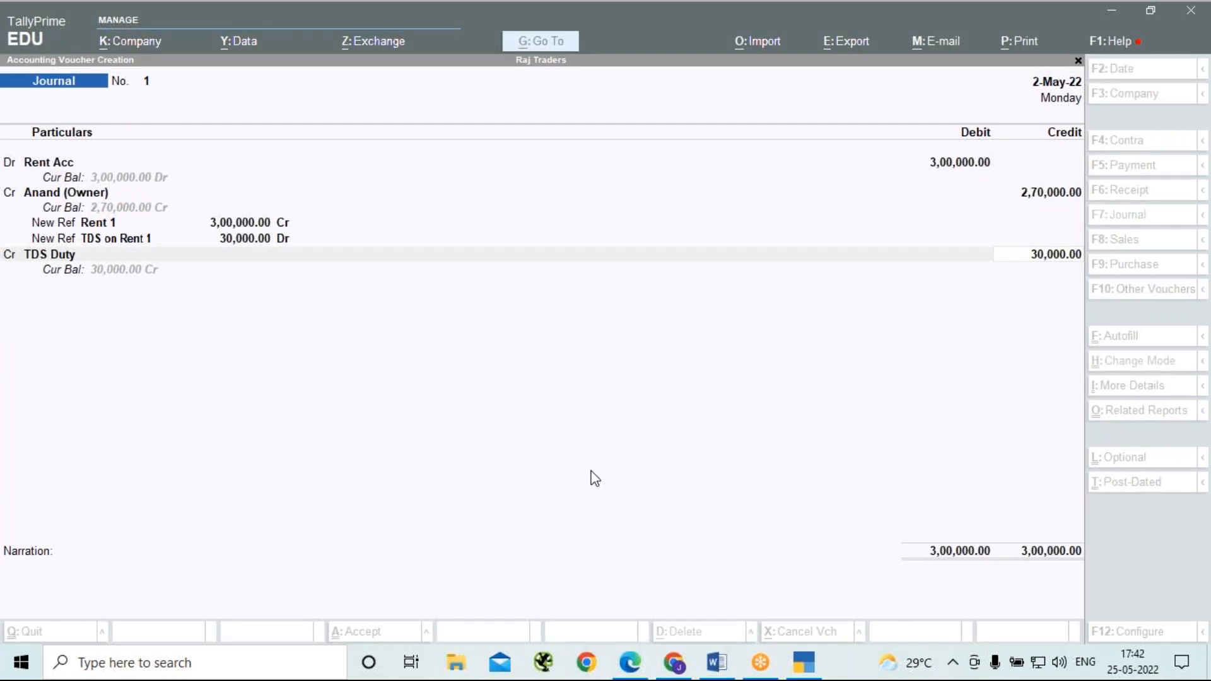
{"action": "left_click", "coordinate": [602, 450]}
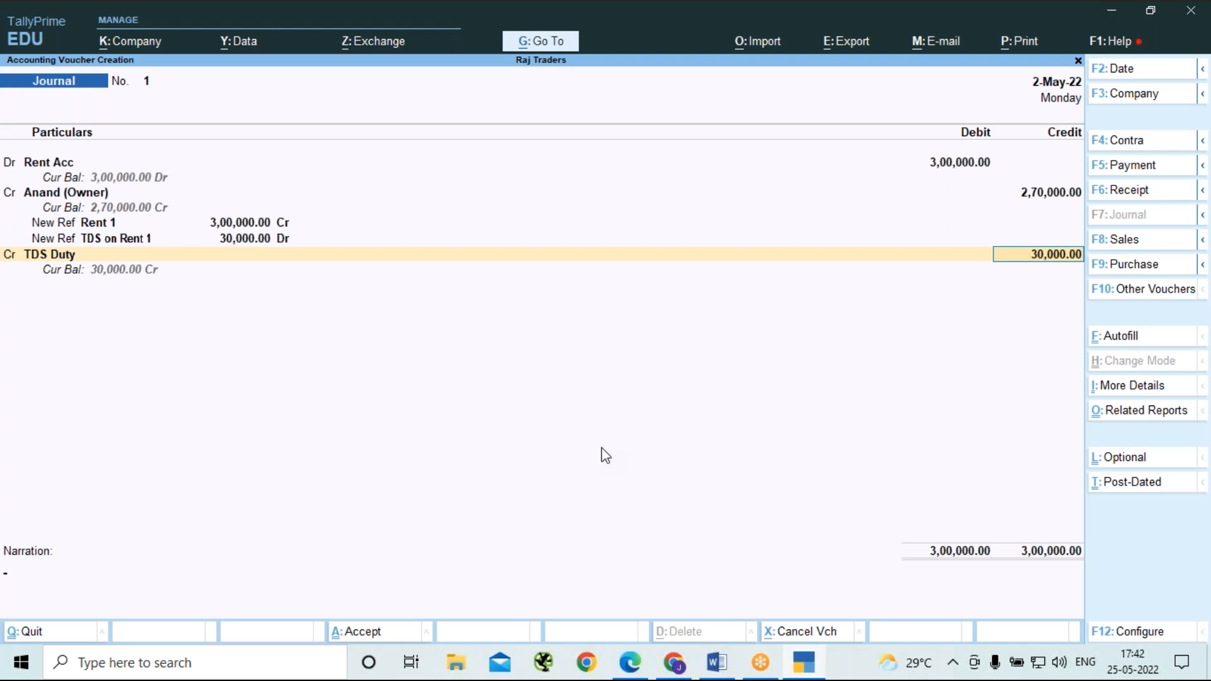
{"action": "key", "text": "Return"}
{"action": "key", "text": "Return"}
{"action": "key", "text": "Return"}
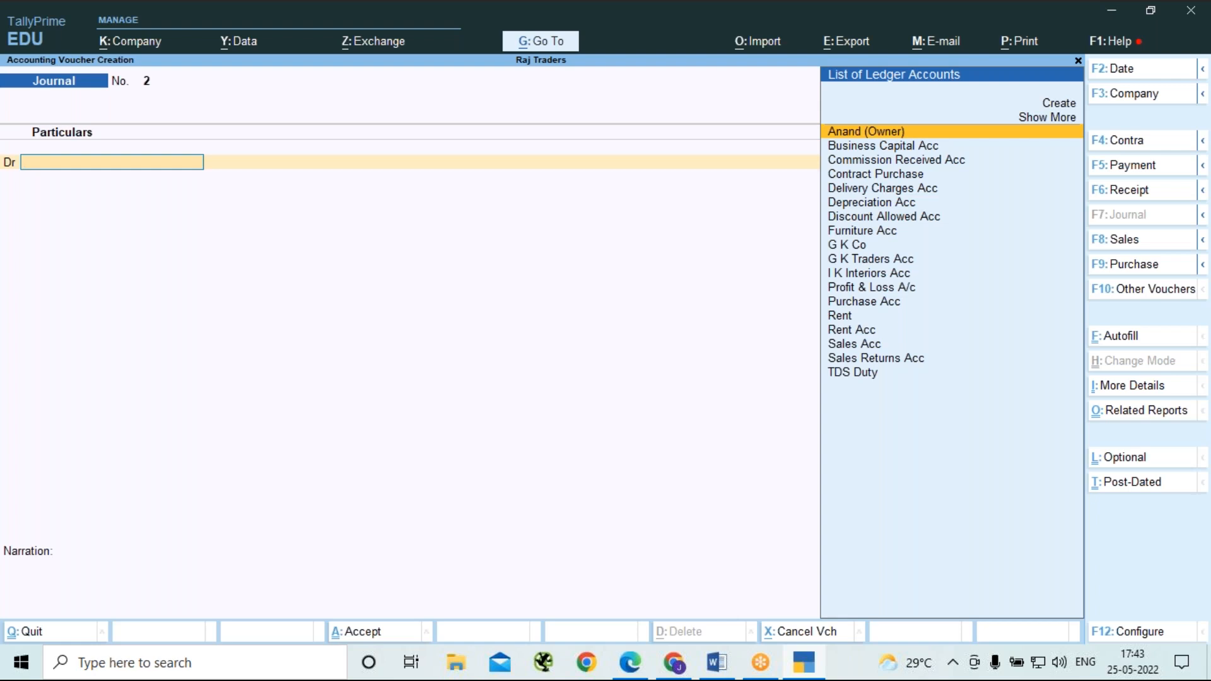
Switch to a Payment voucher and choose the property owner's ledger as the debit account.
{"action": "key", "text": "F5"}
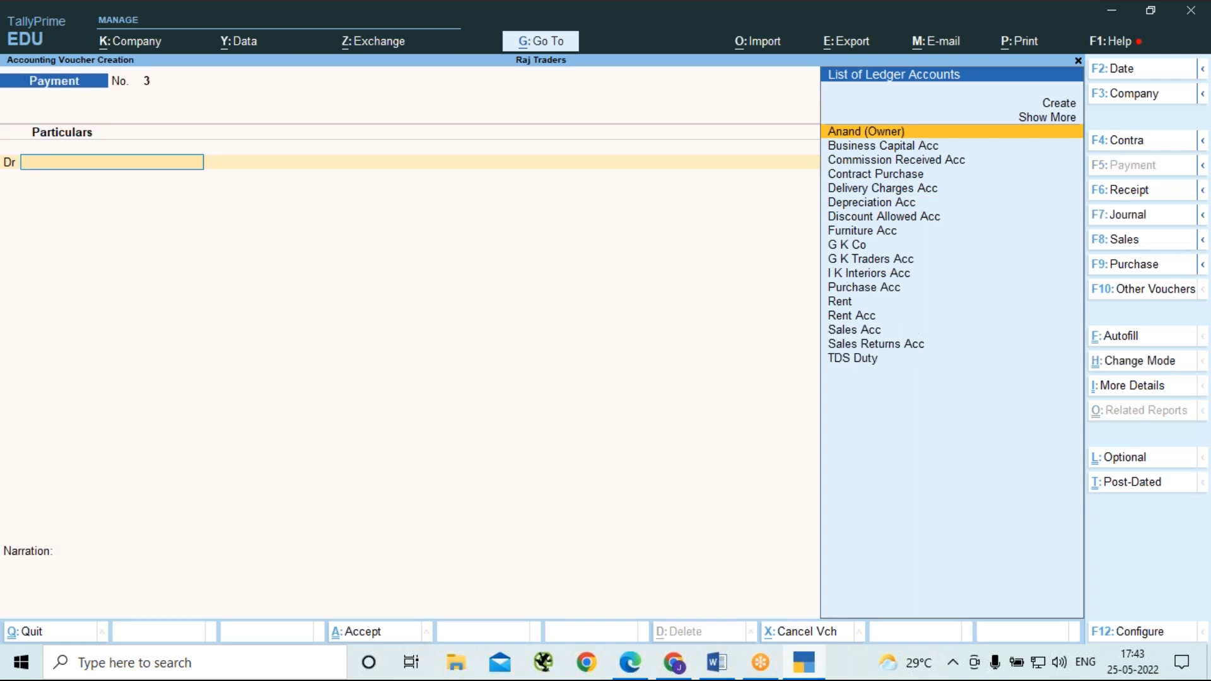
{"action": "key", "text": "Return"}
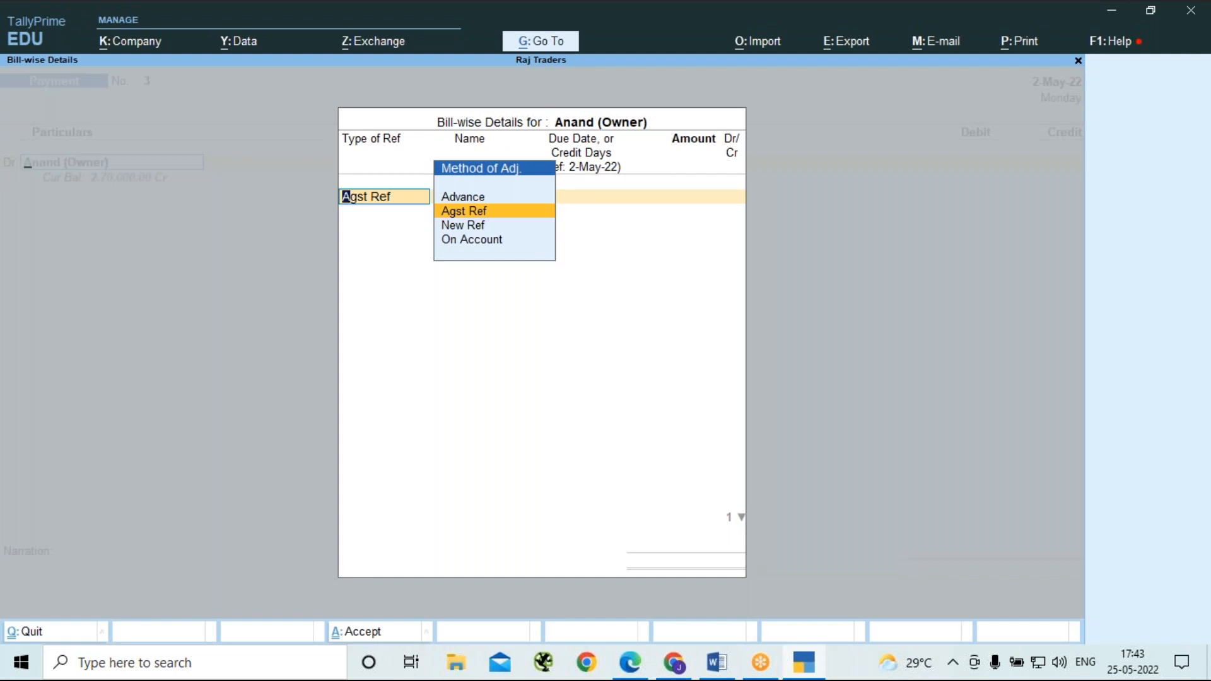
{"action": "key", "text": "Escape"}
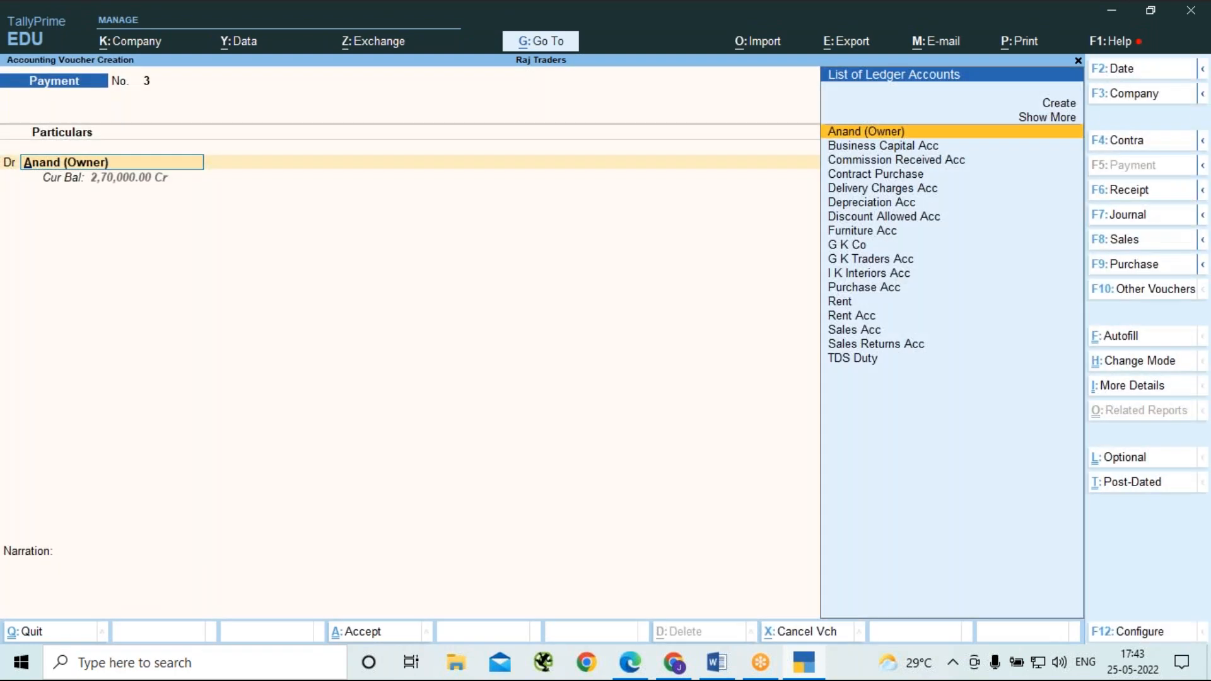
Check the setting for preallocating bills for Payment/Receipt/Journal vouchers in the voucher configuration and accept the configuration.
{"action": "key", "text": "F12"}
{"action": "key", "text": "Down"}
{"action": "key", "text": "Down"}
{"action": "key", "text": "Down"}
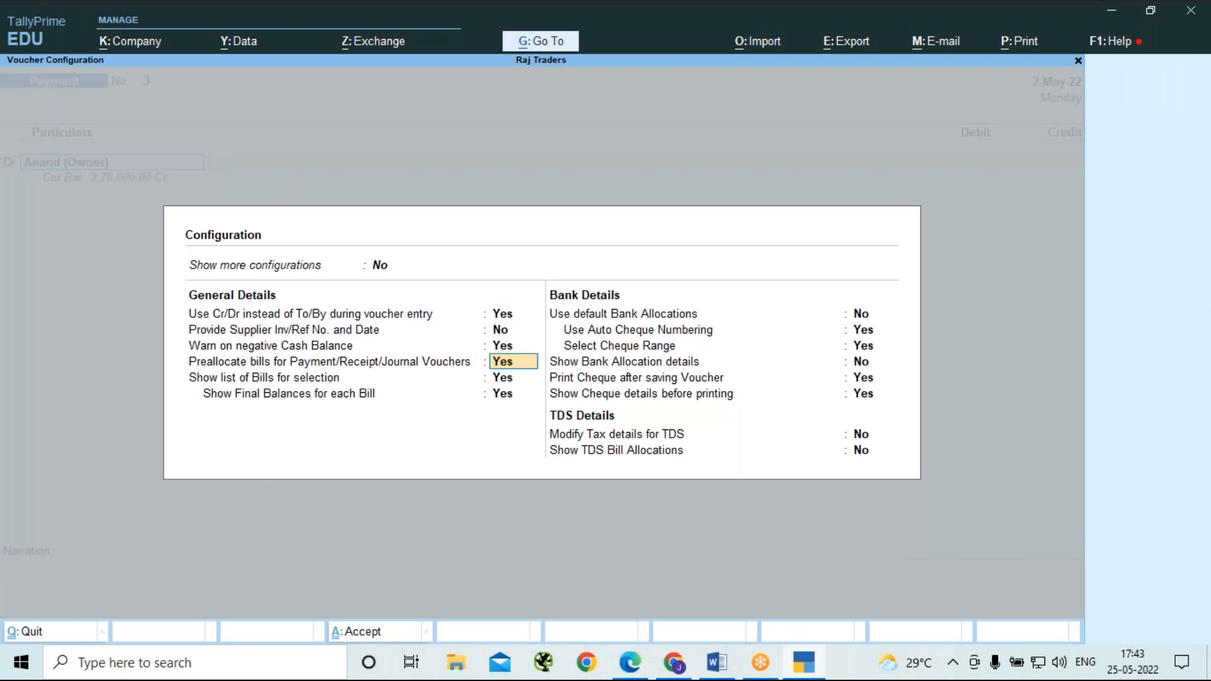
{"action": "key", "text": "ctrl+a"}
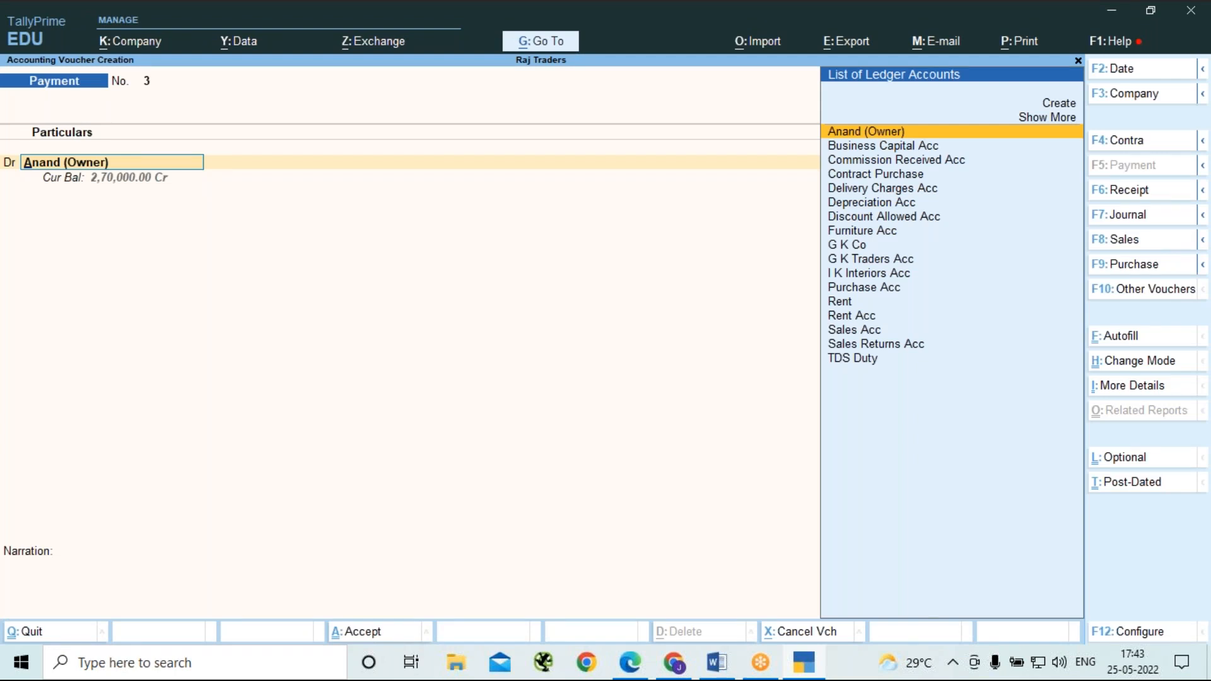
Allocate the owner's payment as Agst Ref to the pending bill Rent 1 for 3,00,000 Dr.
{"action": "key", "text": "Return"}
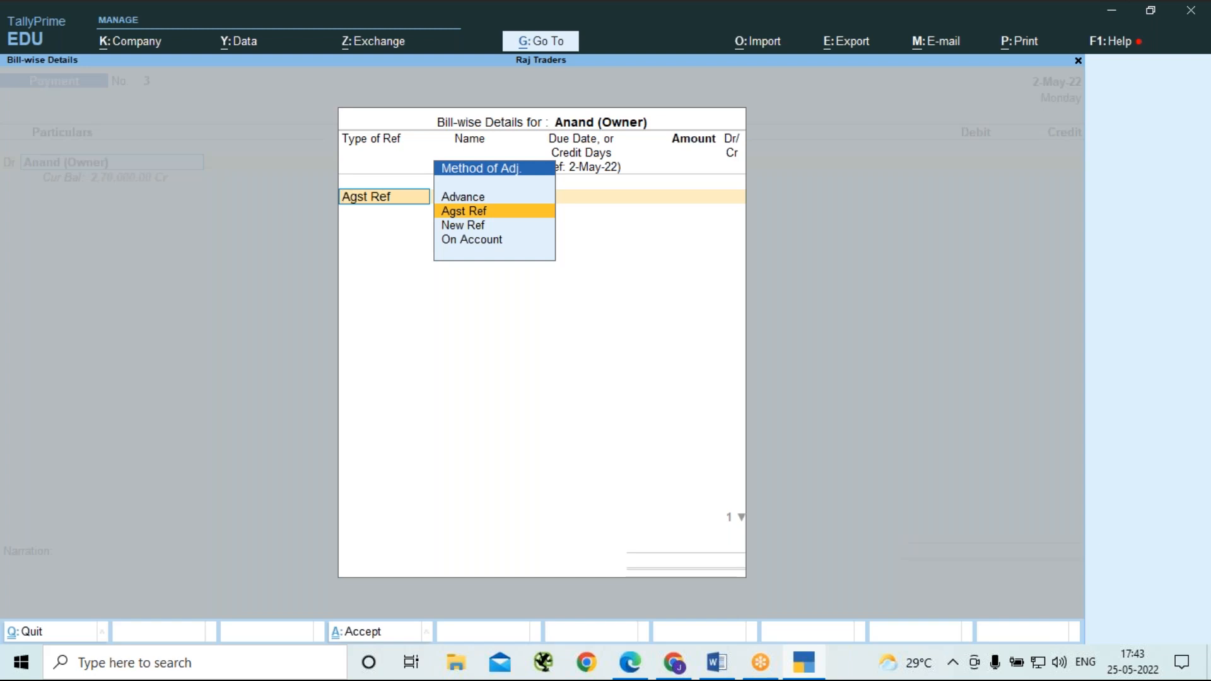
{"action": "key", "text": "Return"}
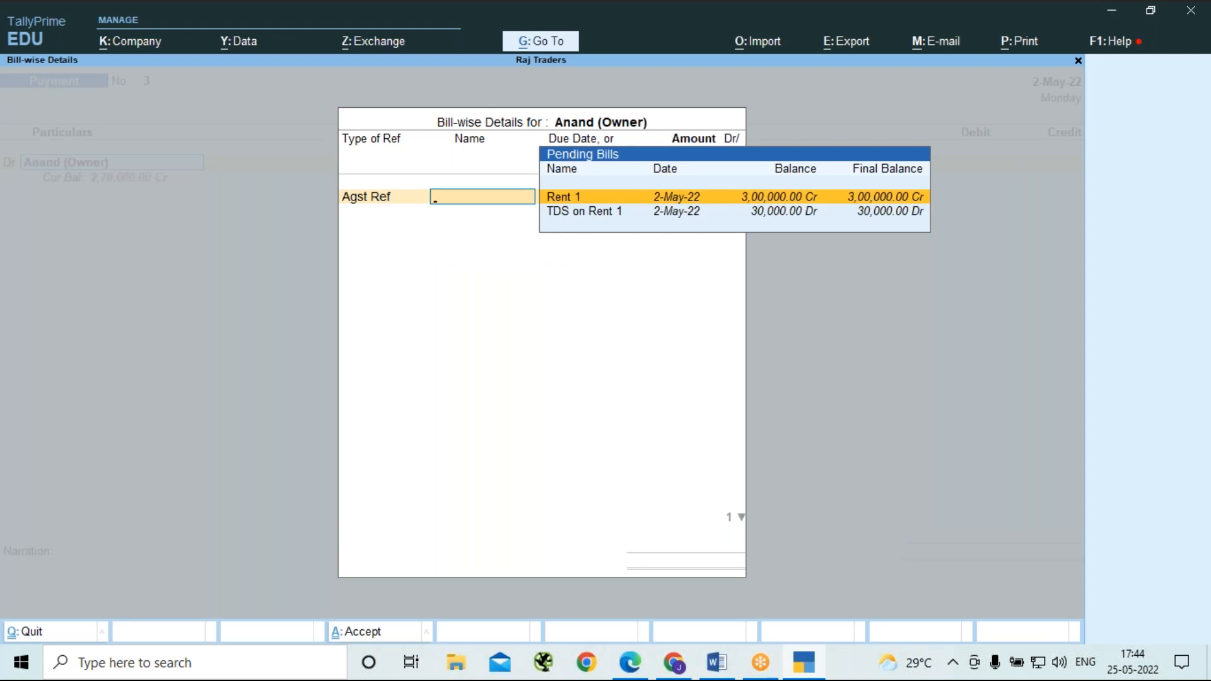
{"action": "key", "text": "Return"}
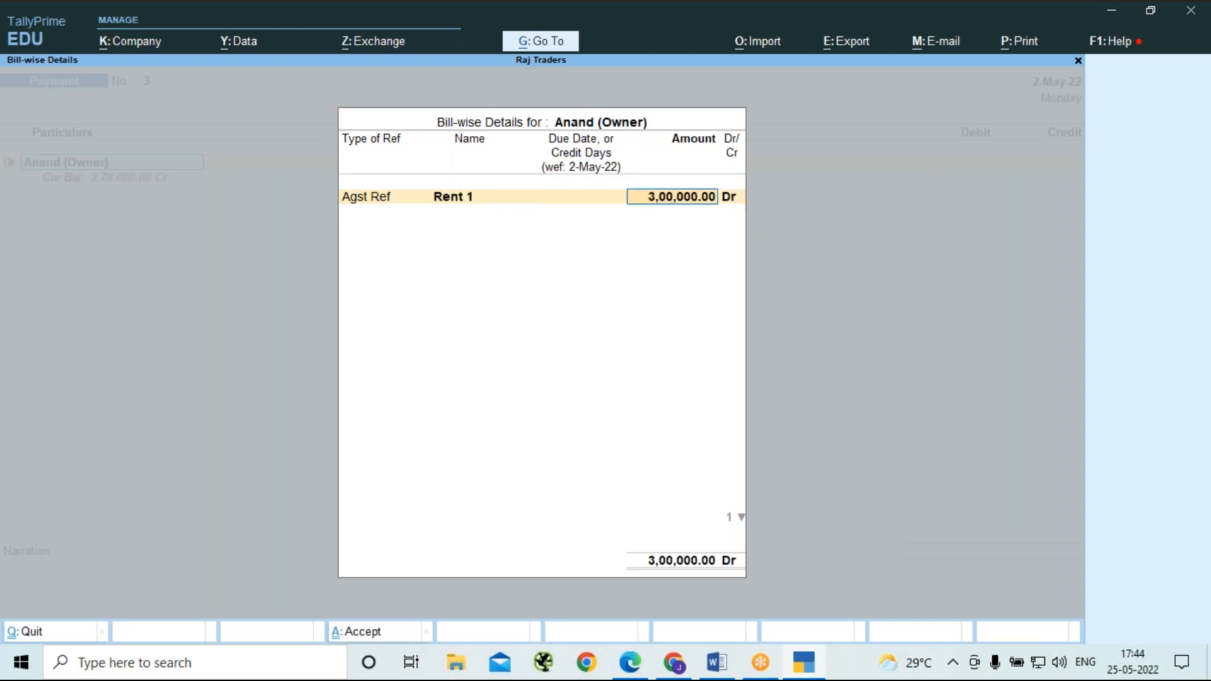
{"action": "key", "text": "Return"}
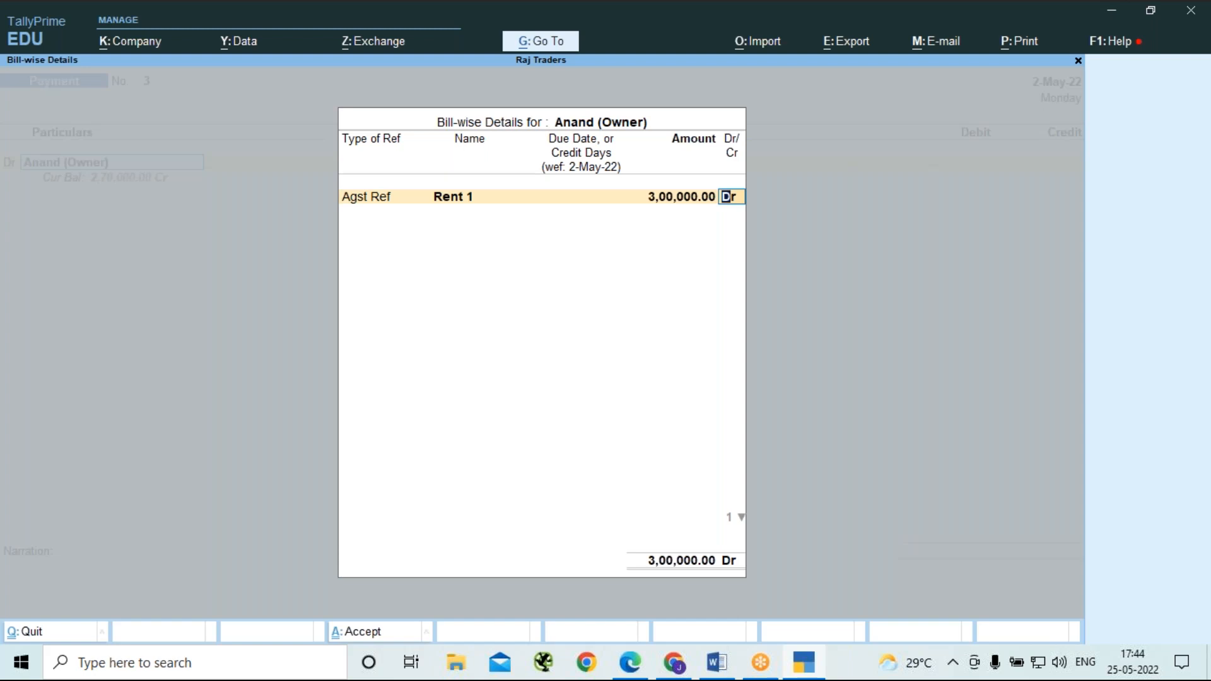
{"action": "key", "text": "Return"}
Adjust the pending bill TDS on Rent 1 as Agst Ref for 30,000 Cr and end the bill-wise list.
{"action": "key", "text": "Down"}
{"action": "key", "text": "Down"}
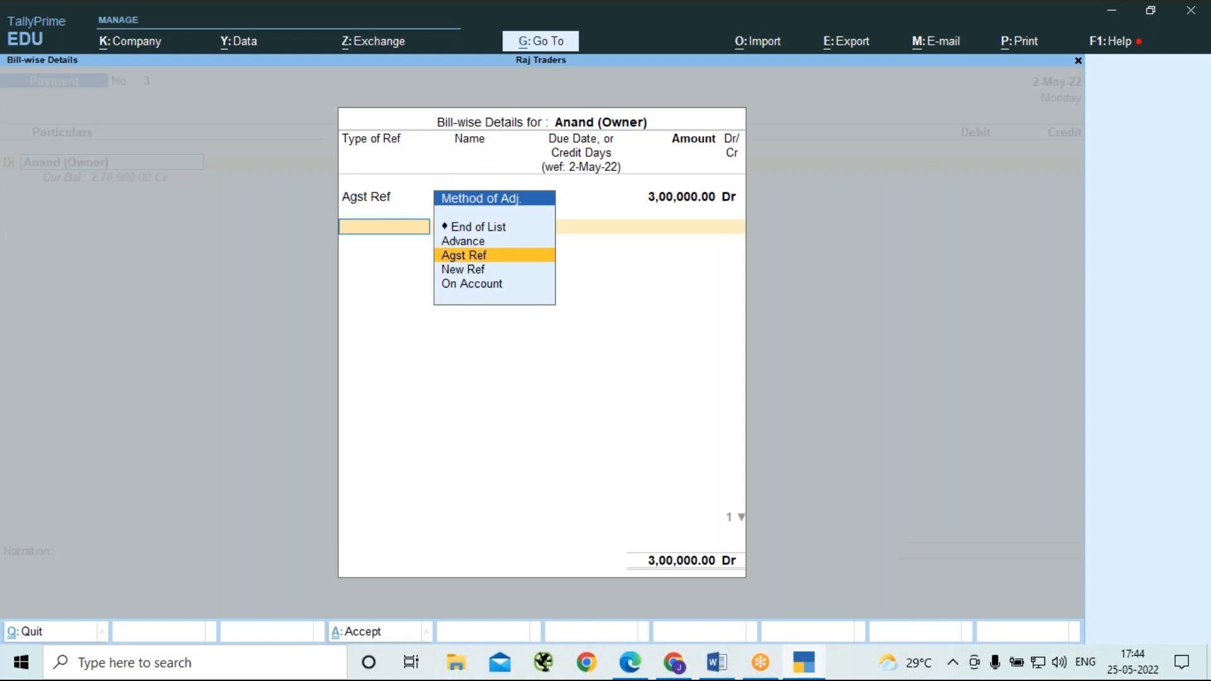
{"action": "key", "text": "Return"}
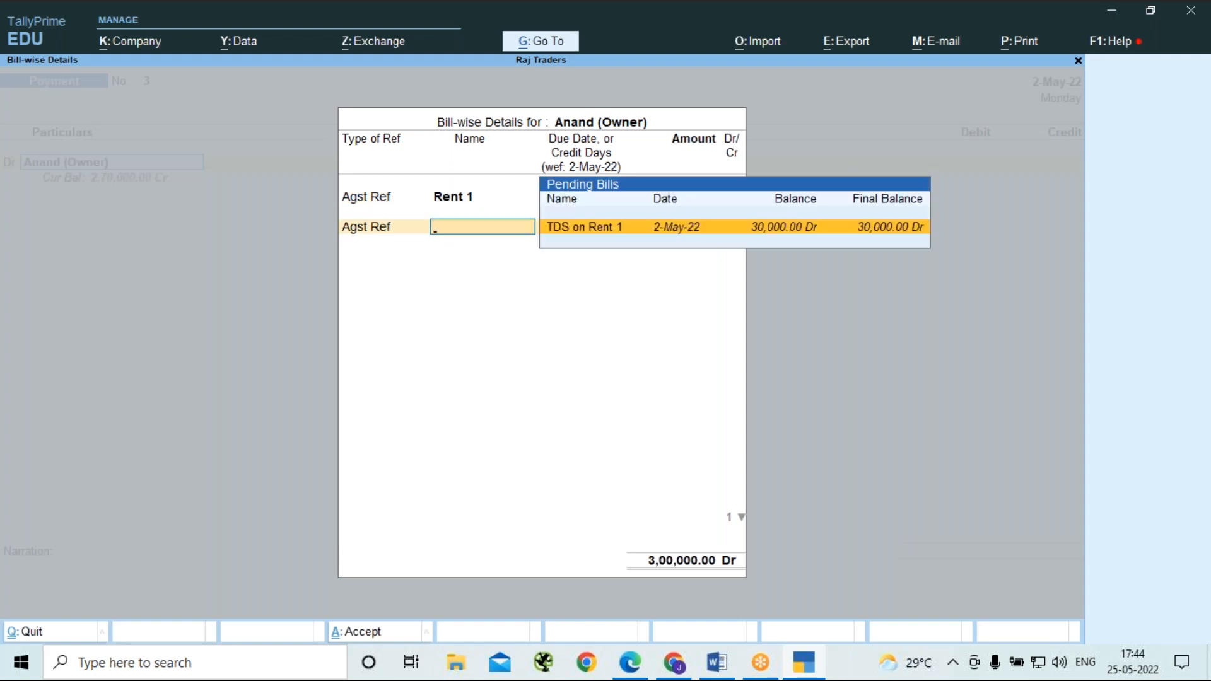
{"action": "key", "text": "Return"}
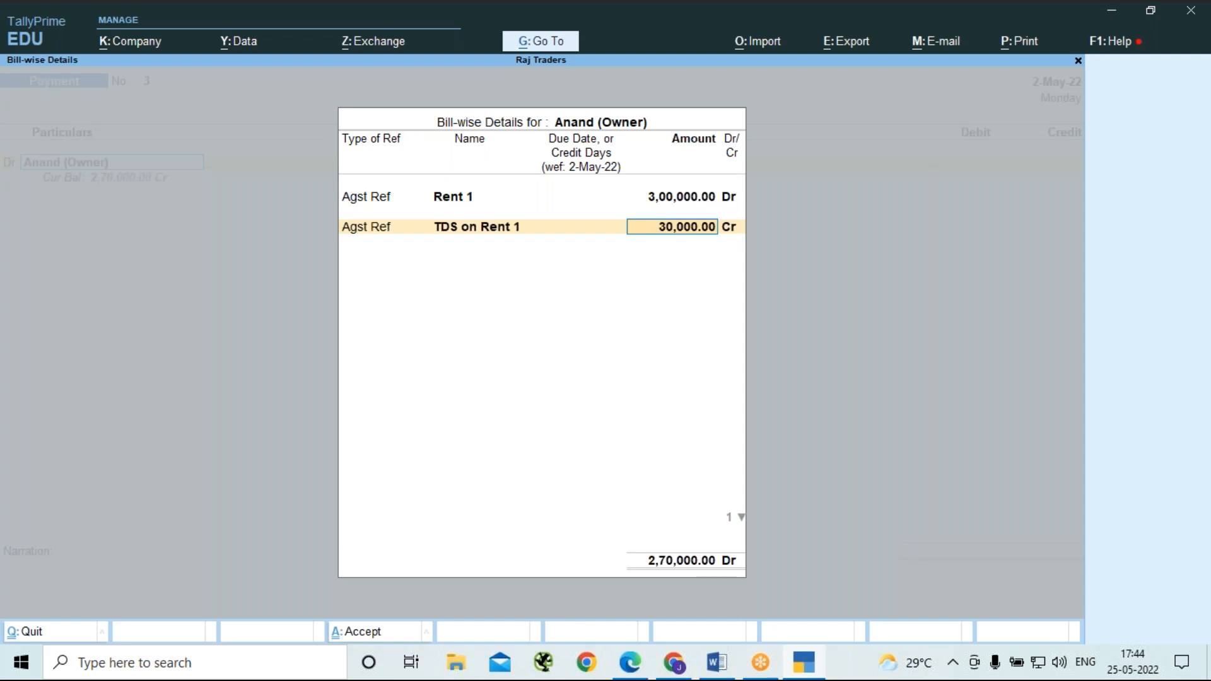
{"action": "key", "text": "Return"}
{"action": "key", "text": "Return"}
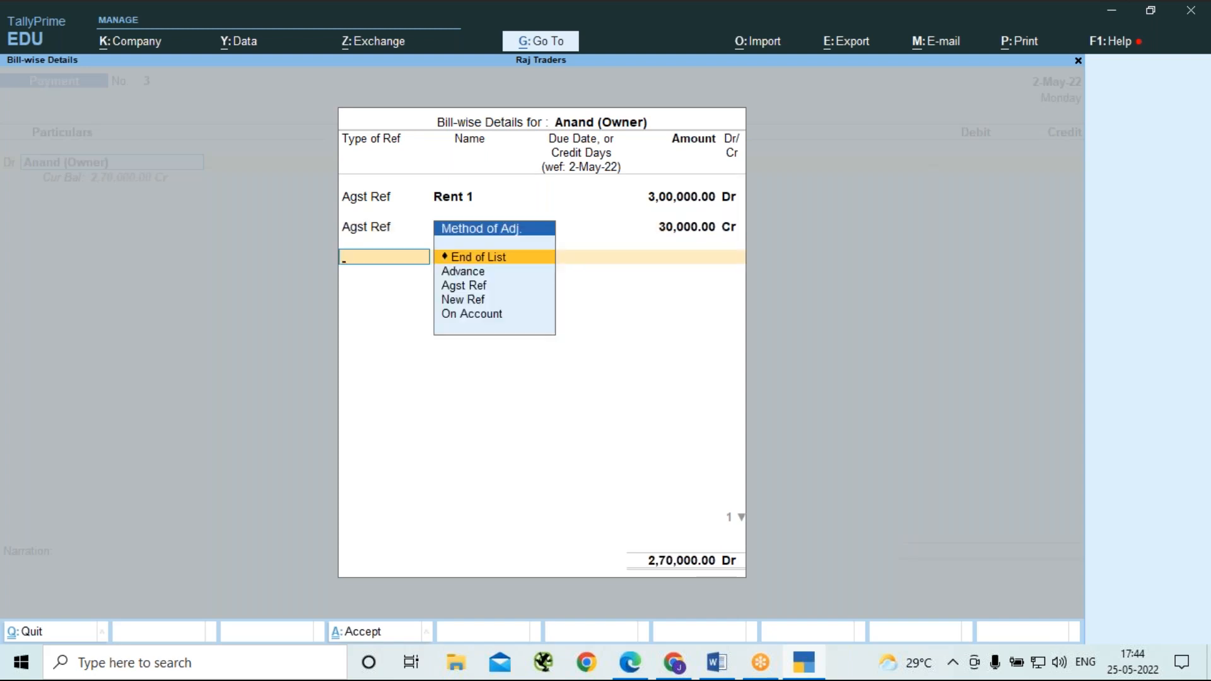
{"action": "key", "text": "Return"}
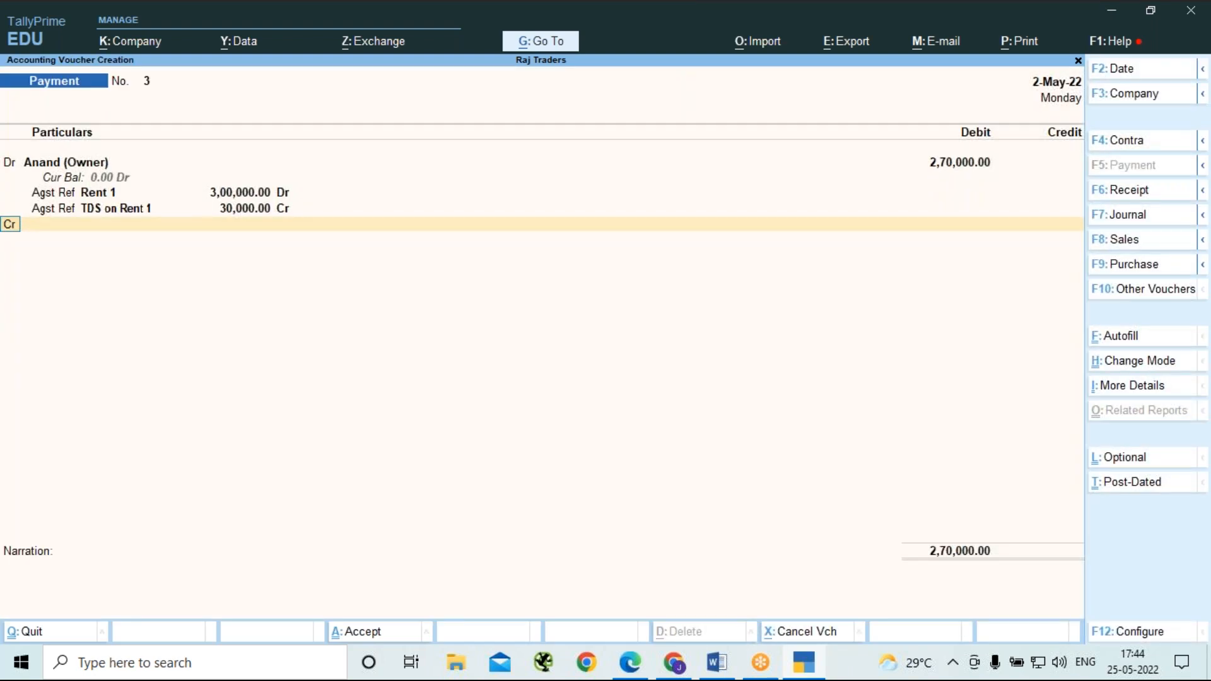
Credit Cash with 2,70,000, leave the narration blank, and save the payment voucher.
{"action": "key", "text": "Return"}
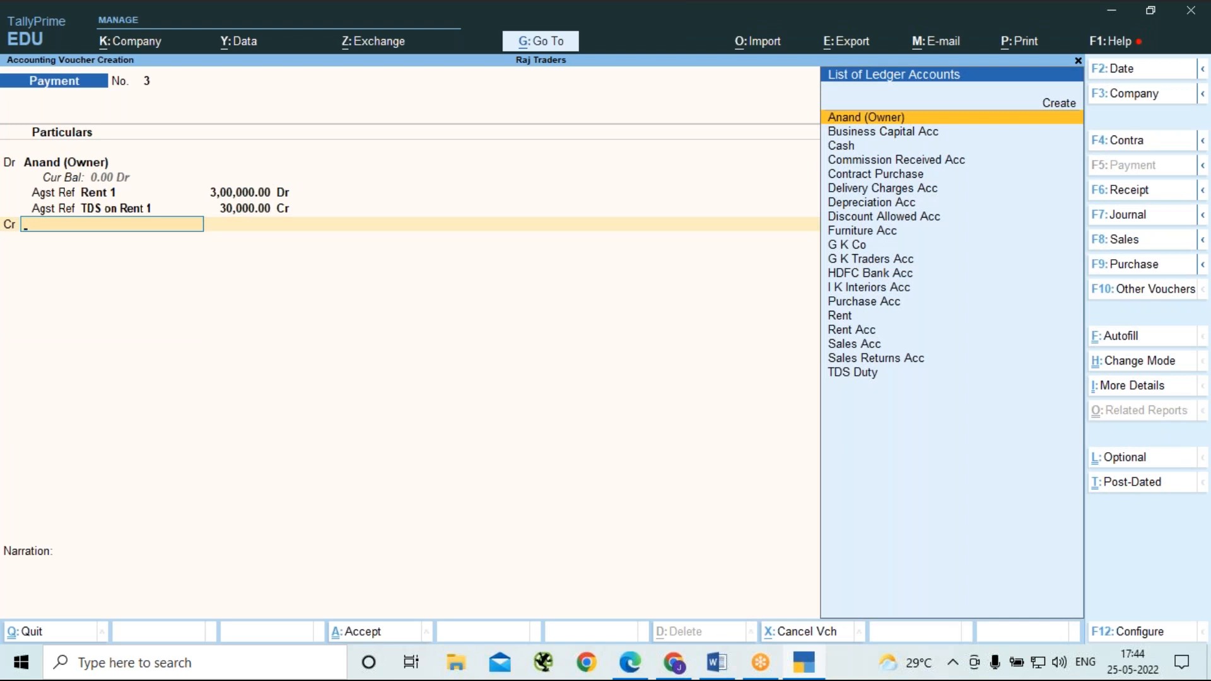
{"action": "key", "text": "Down"}
{"action": "key", "text": "Down"}
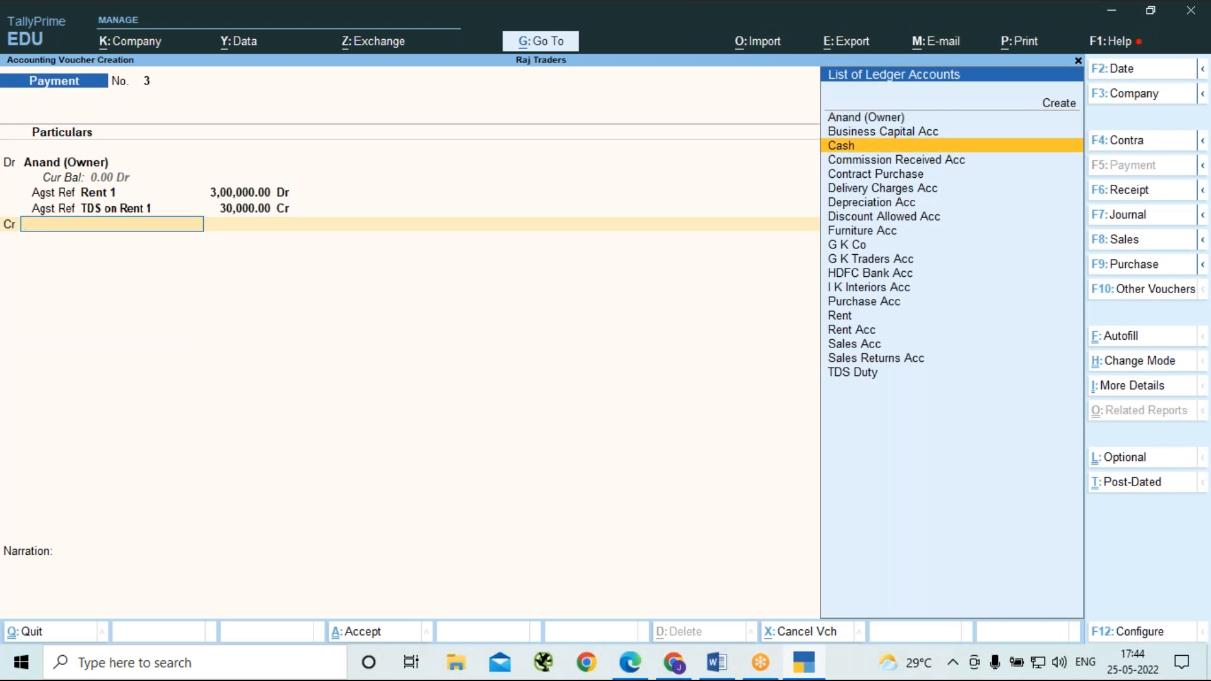
{"action": "key", "text": "Return"}
{"action": "key", "text": "Return"}
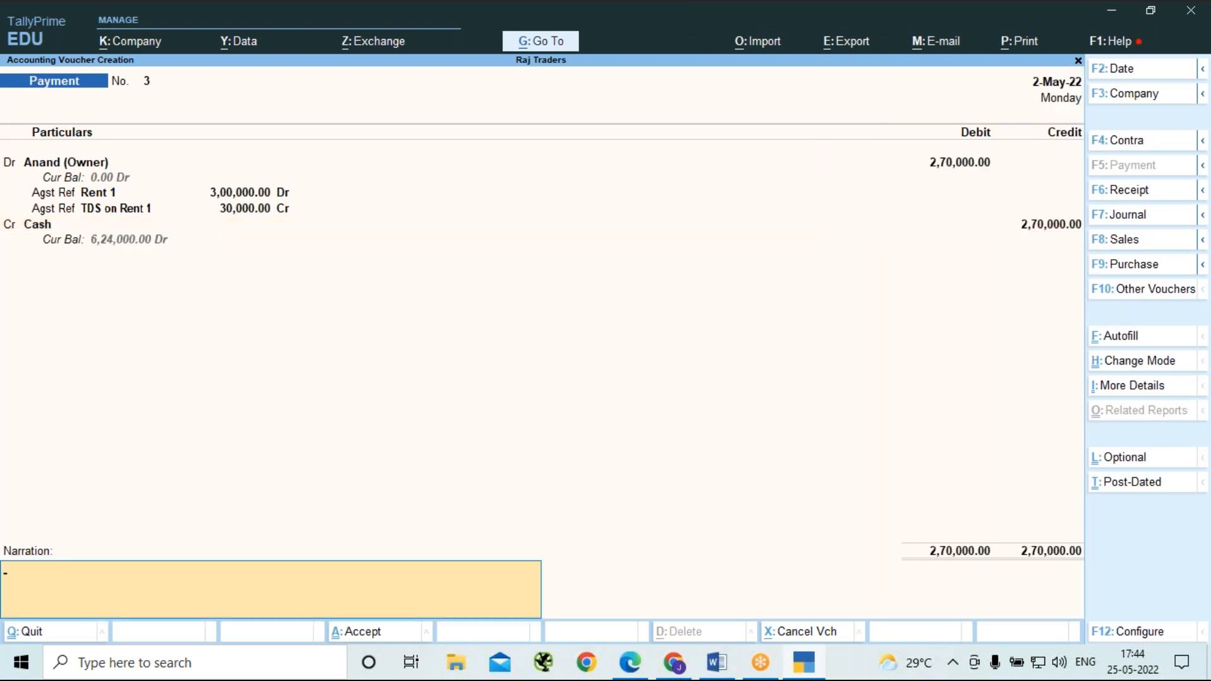
{"action": "key", "text": "Return"}
{"action": "key", "text": "Return"}
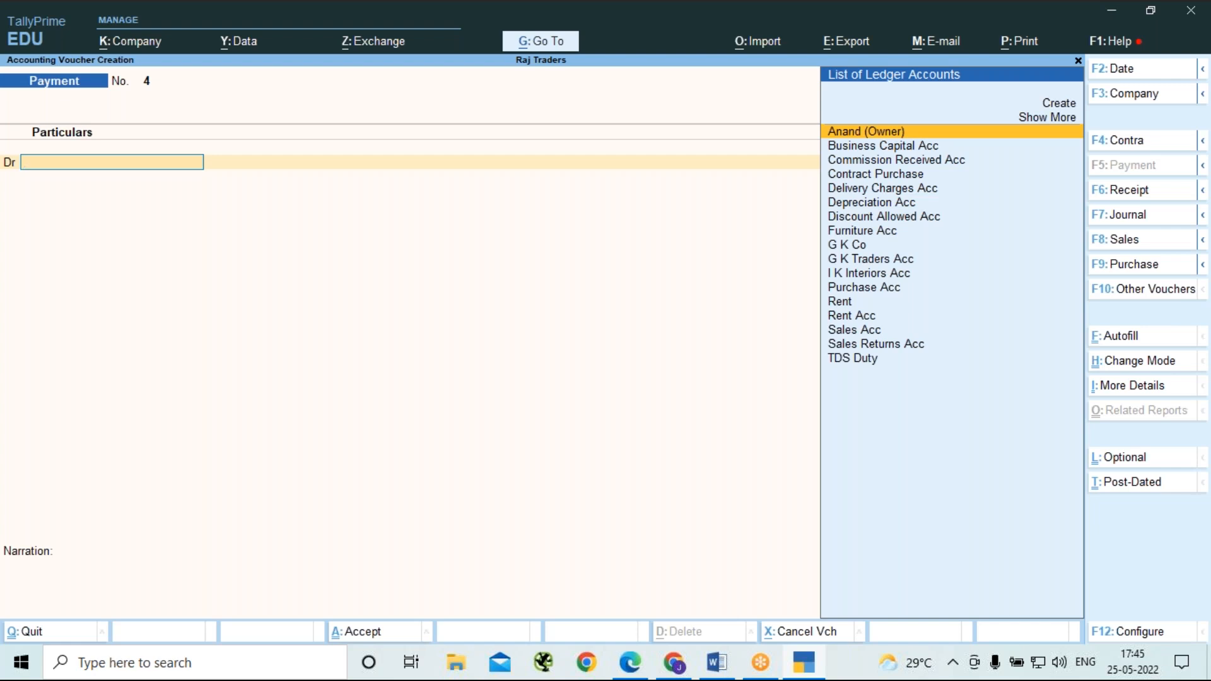
Reopen the payment voucher just saved.
{"action": "key", "text": "Page_Up"}
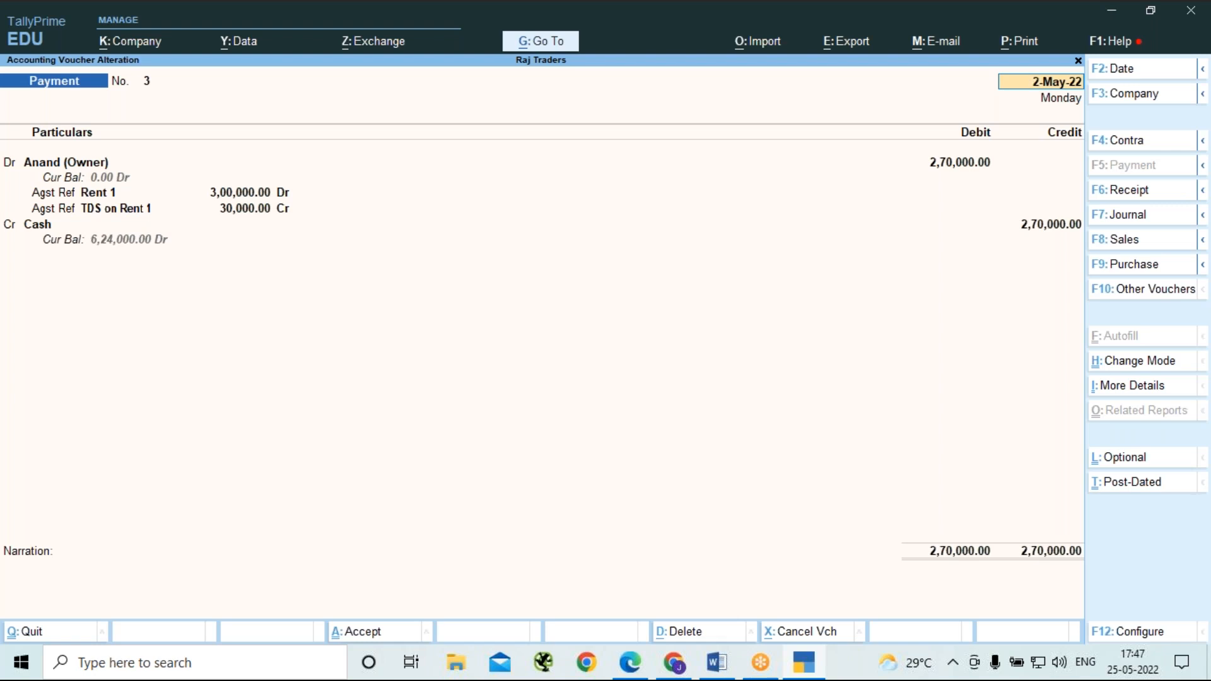
Accept the reopened payment voucher and start a purchase voucher in Accounting Invoice mode.
{"action": "key", "text": "ctrl+a"}
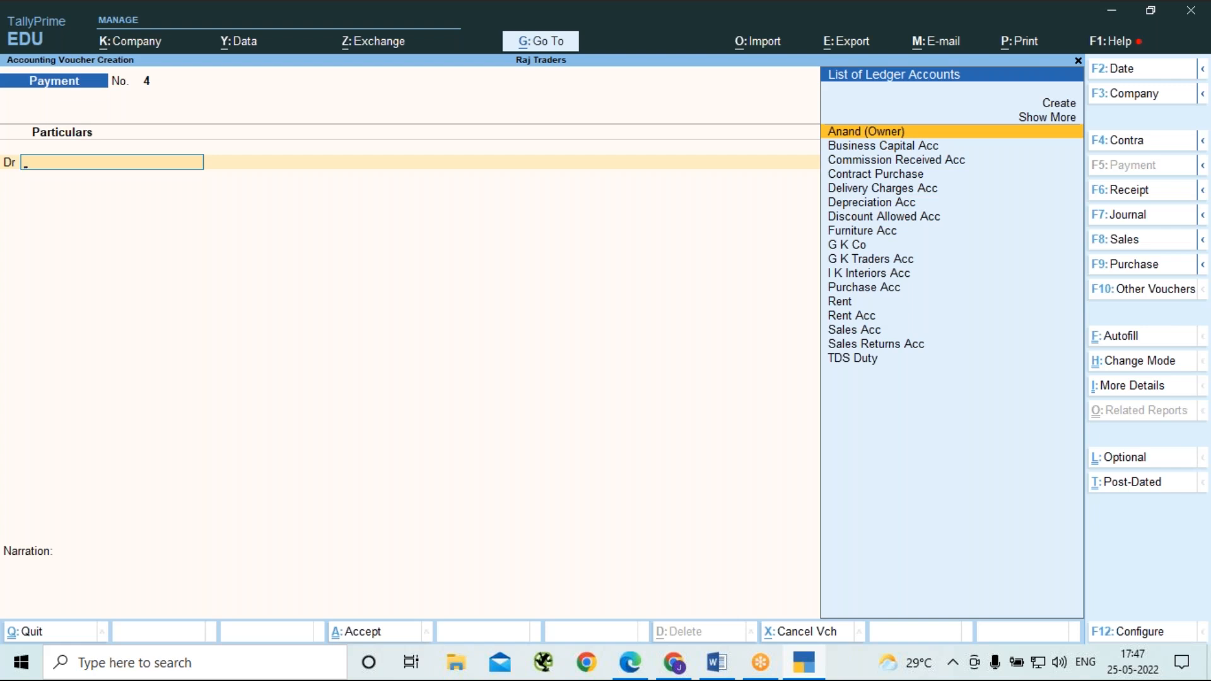
{"action": "key", "text": "F8"}
{"action": "key", "text": "F9"}
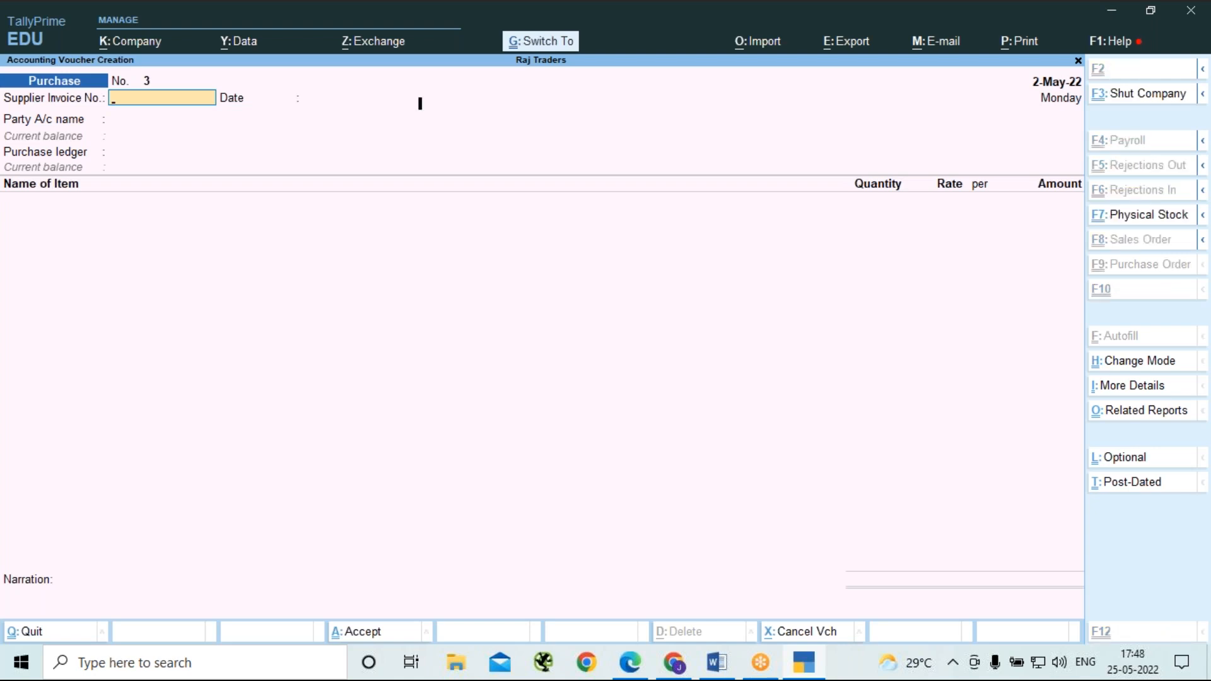
{"action": "key", "text": "ctrl+h"}
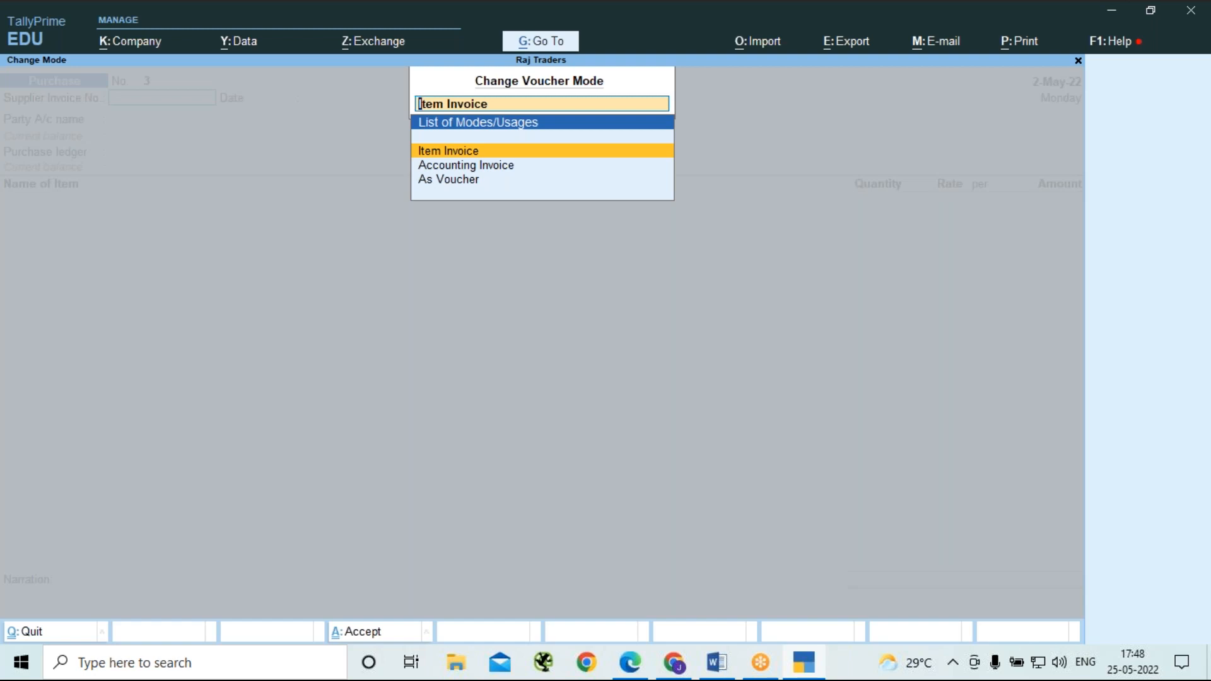
{"action": "key", "text": "Down"}
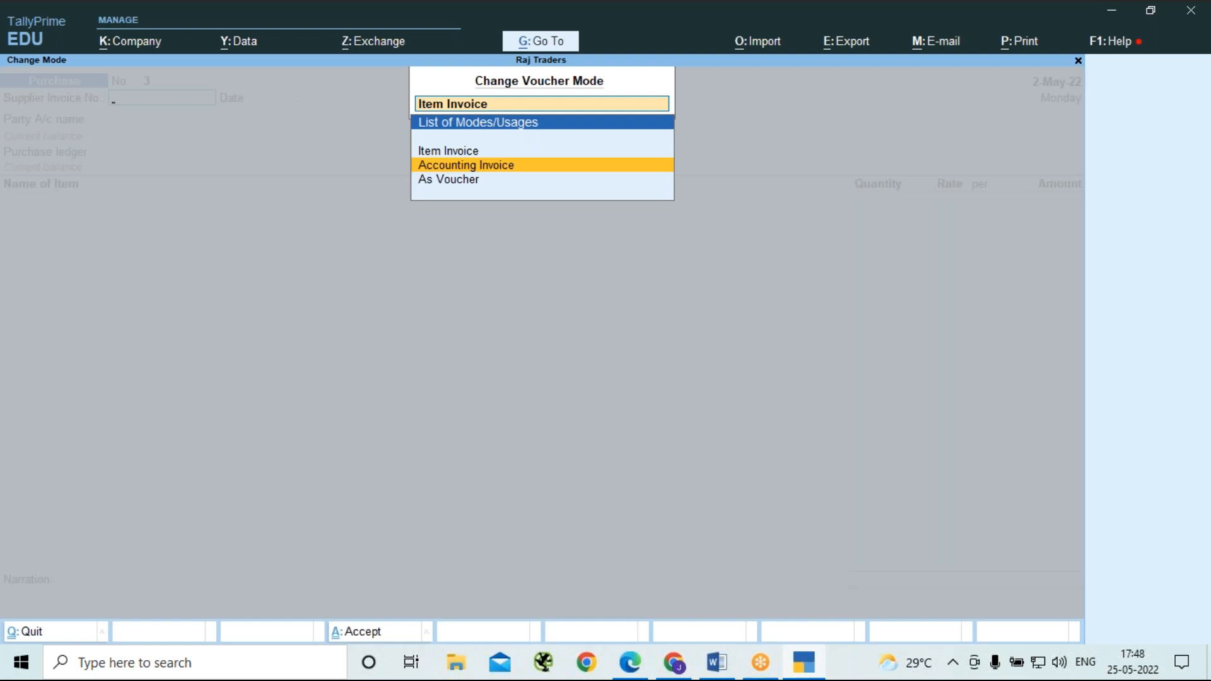
{"action": "key", "text": "Return"}
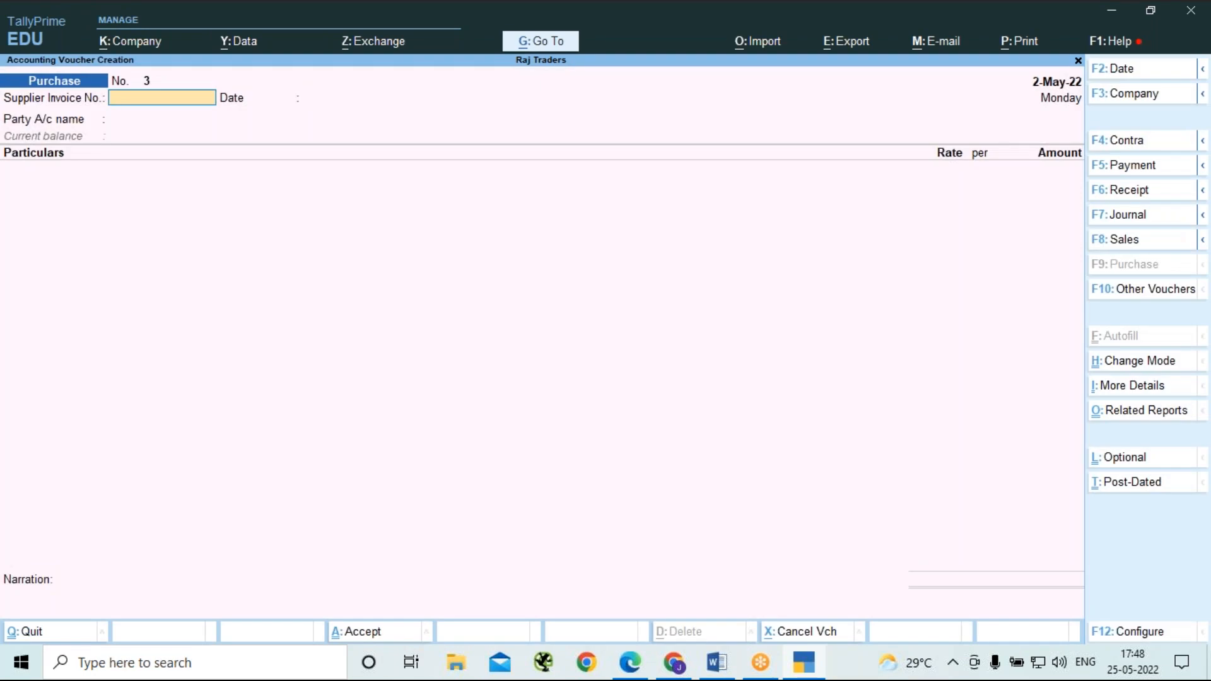
Leave the supplier invoice number blank, choose G K Co as the party, and accept the receipt and party details unchanged.
{"action": "key", "text": "Return"}
{"action": "key", "text": "Return"}
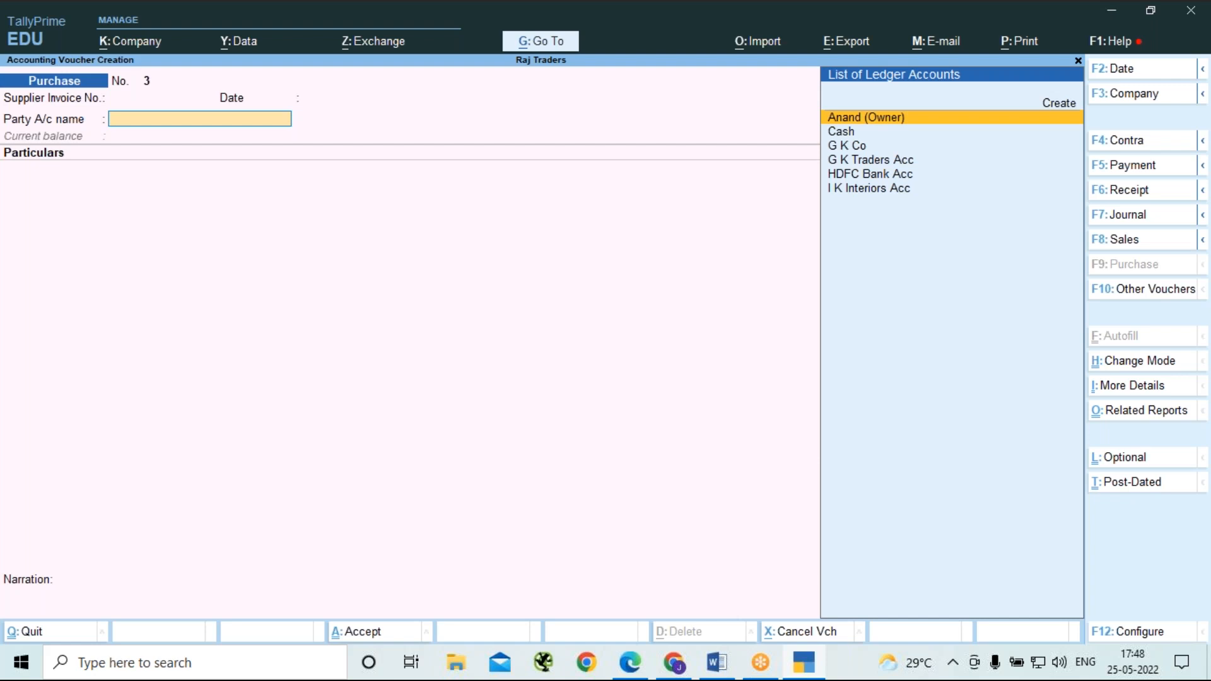
{"action": "key", "text": "Down"}
{"action": "key", "text": "Down"}
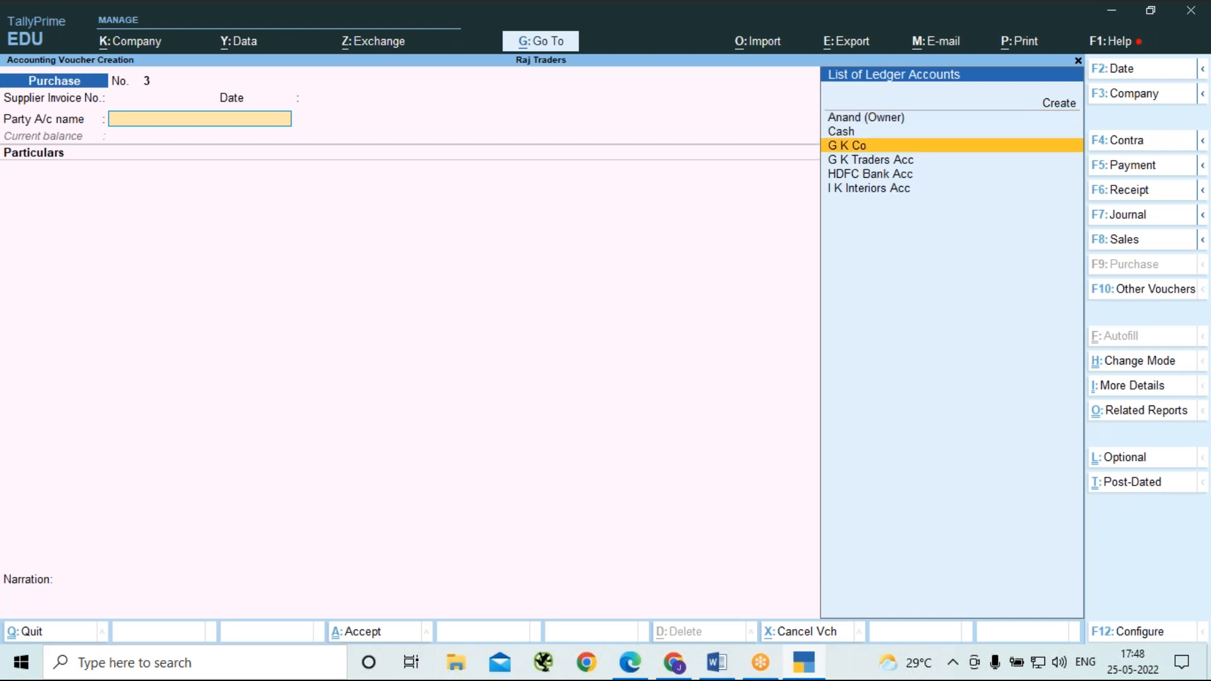
{"action": "key", "text": "Return"}
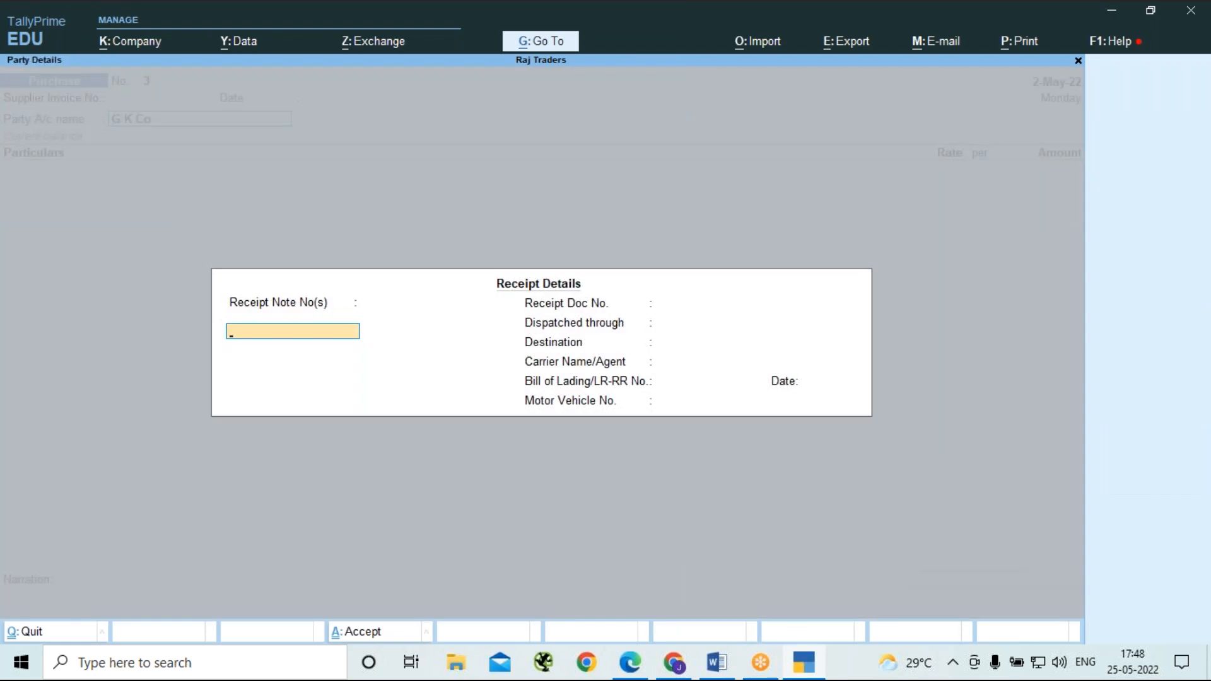
{"action": "key", "text": "ctrl+a"}
{"action": "key", "text": "ctrl+a"}
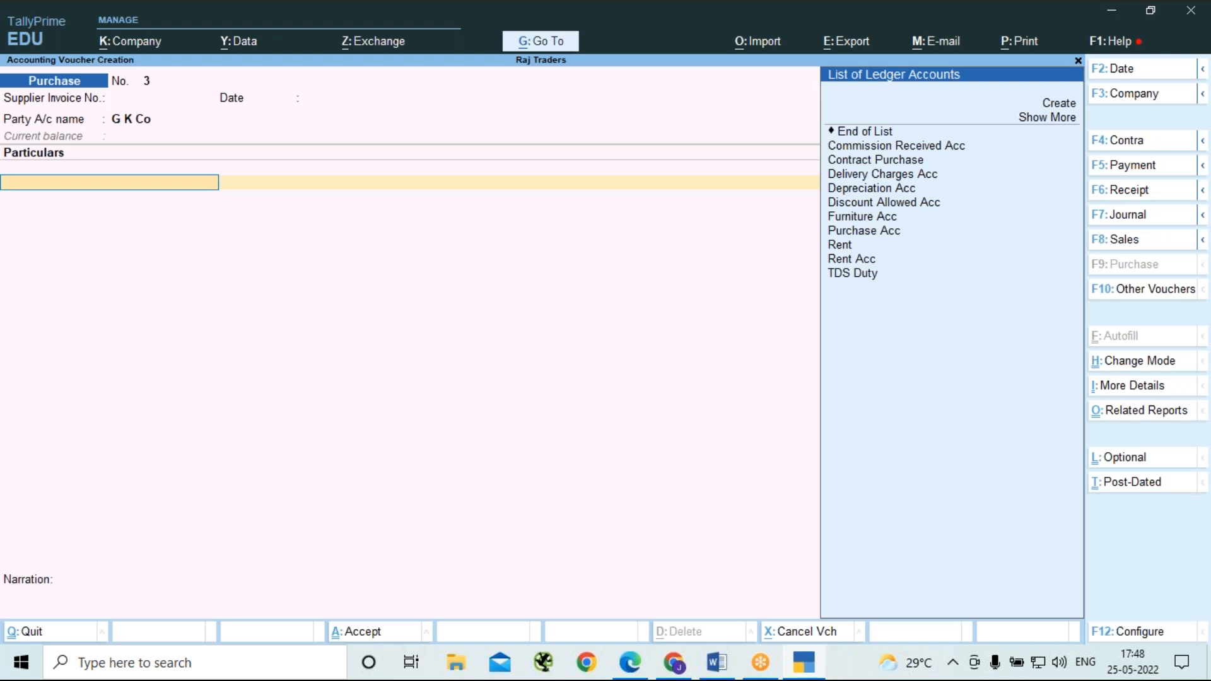
Add the Contract Purchase ledger to the purchase voucher with an amount of 1,00,000.
{"action": "key", "text": "Down"}
{"action": "key", "text": "Down"}
{"action": "key", "text": "Down"}
{"action": "key", "text": "Down"}
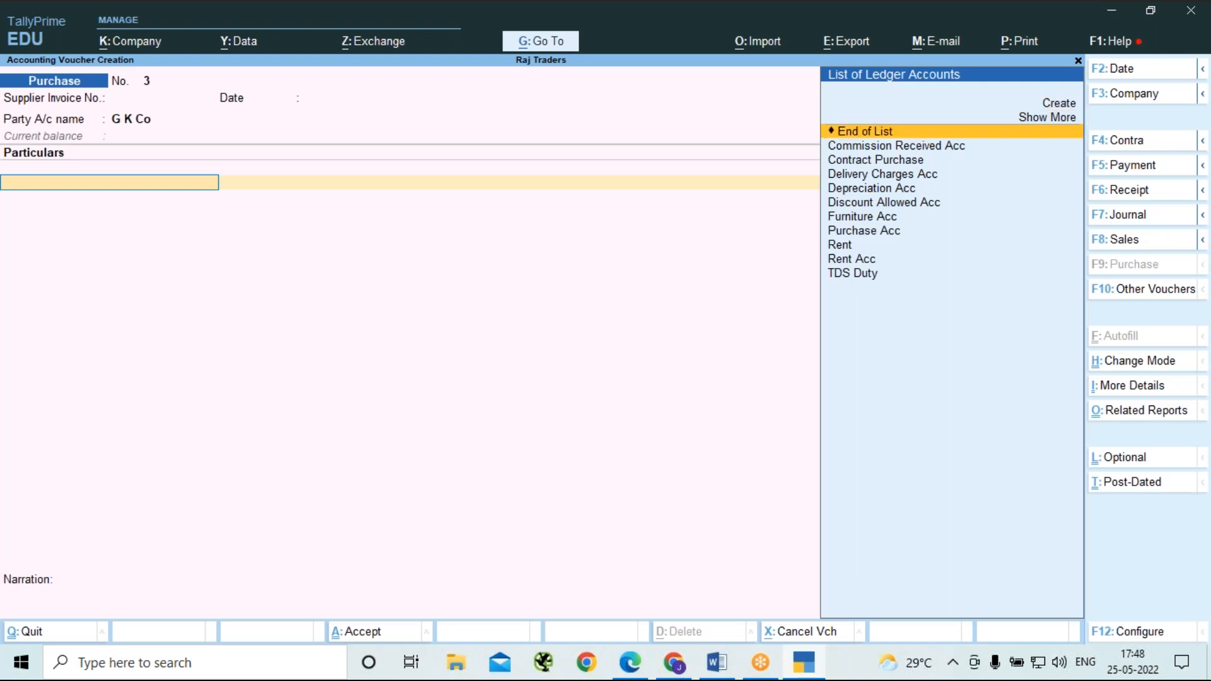
{"action": "key", "text": "Down"}
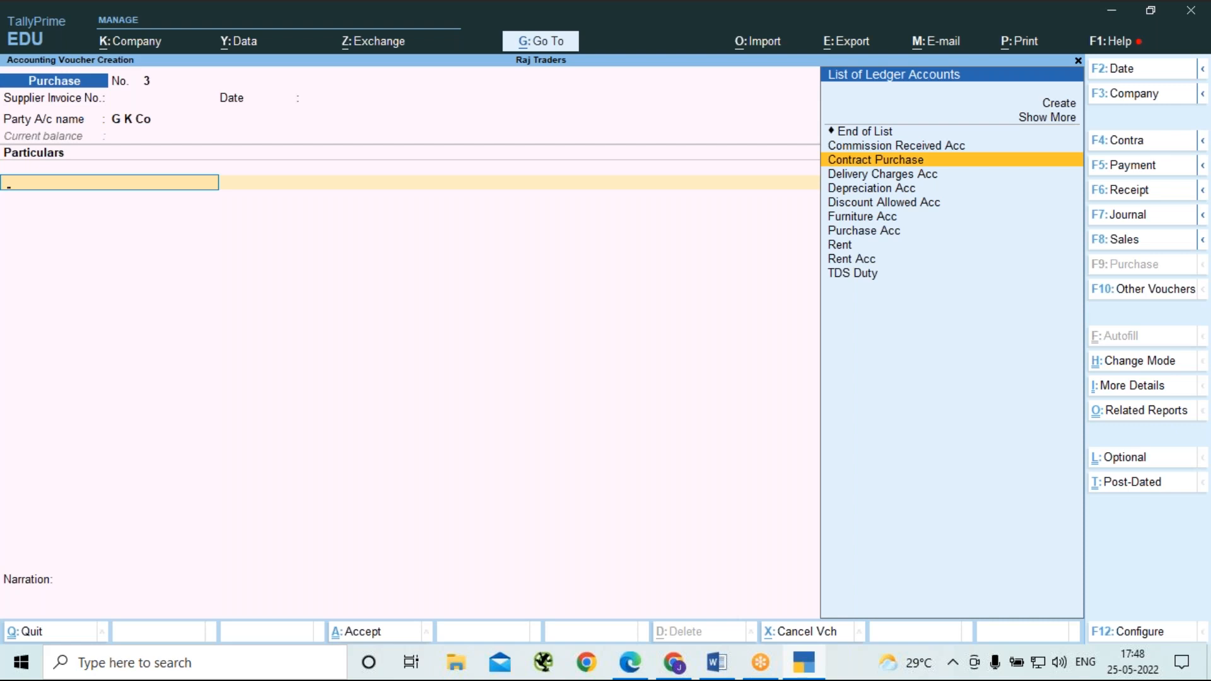
{"action": "key", "text": "Return"}
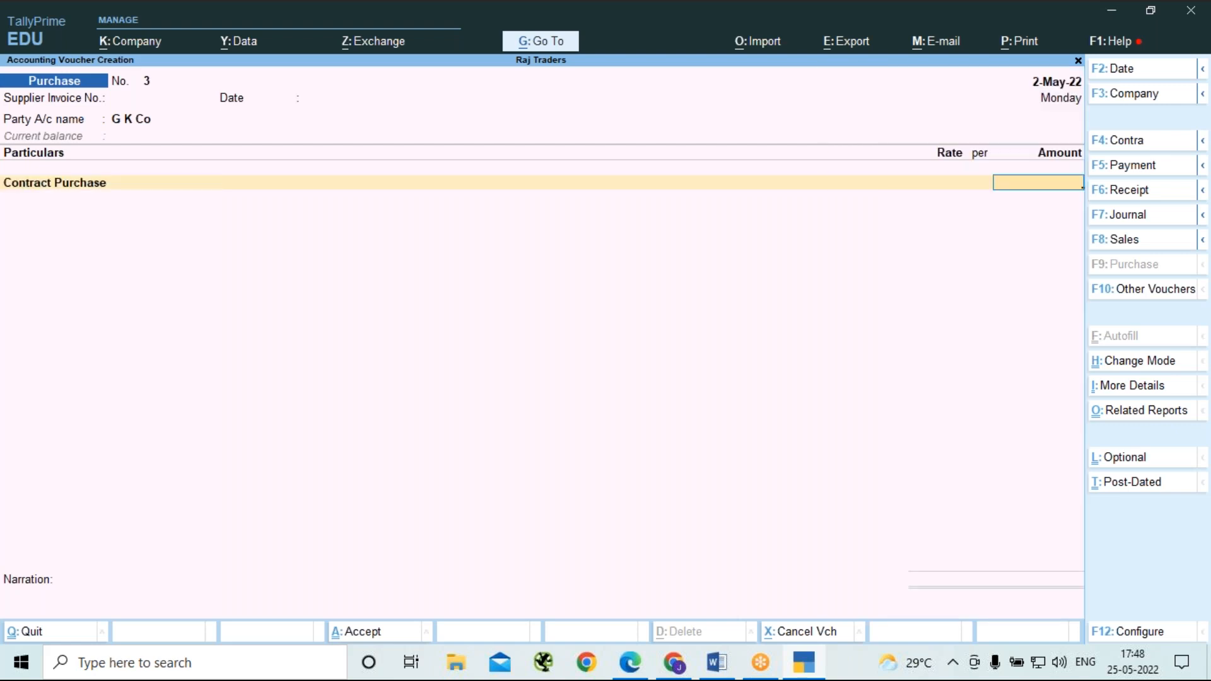
{"action": "type", "text": "100000"}
{"action": "key", "text": "Return"}
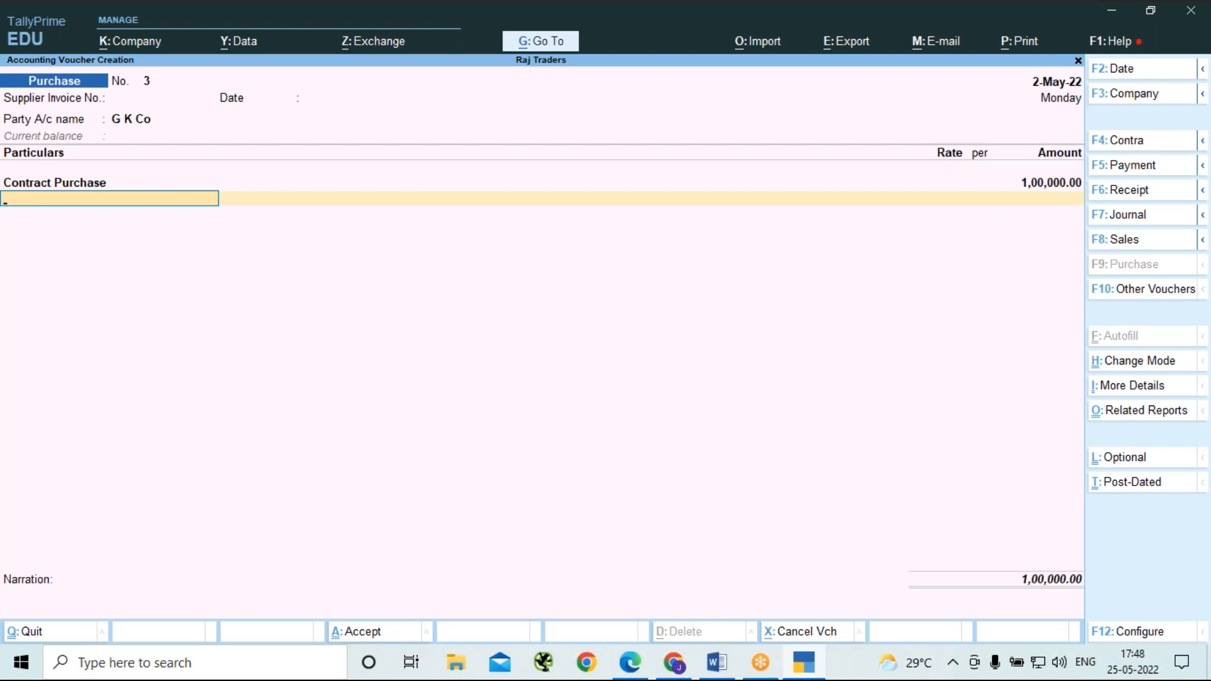
Add the TDS Duty ledger below Contract Purchase so the tax is deducted from the purchase.
{"action": "key", "text": "space"}
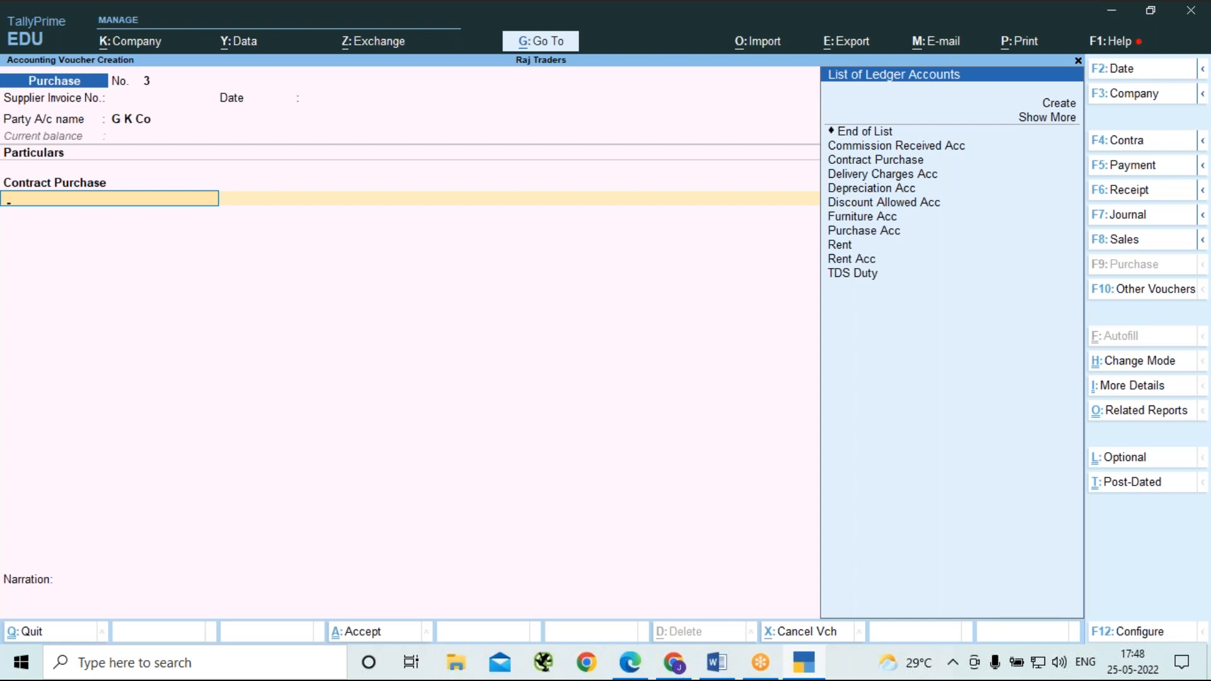
{"action": "key", "text": "Down"}
{"action": "key", "text": "Down"}
{"action": "key", "text": "Down"}
{"action": "key", "text": "Down"}
{"action": "key", "text": "Down"}
{"action": "key", "text": "Down"}
{"action": "key", "text": "Down"}
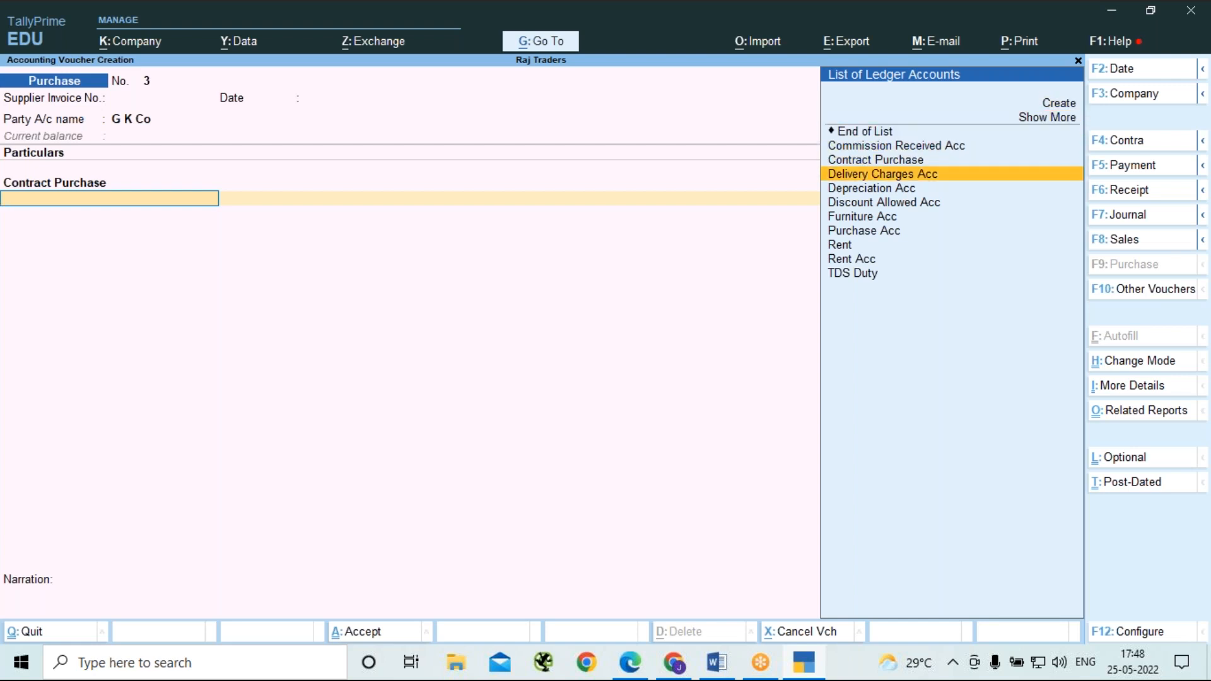
{"action": "key", "text": "Down"}
{"action": "key", "text": "Down"}
{"action": "key", "text": "Down"}
{"action": "key", "text": "Down"}
{"action": "key", "text": "Down"}
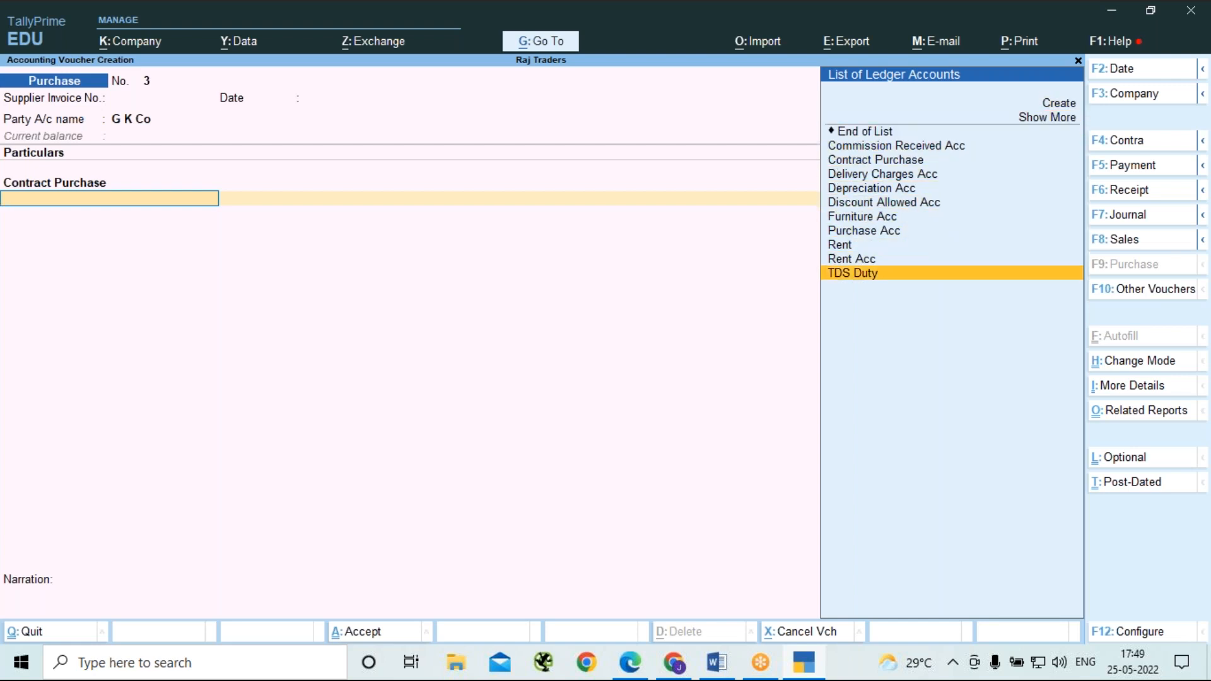
{"action": "key", "text": "Return"}
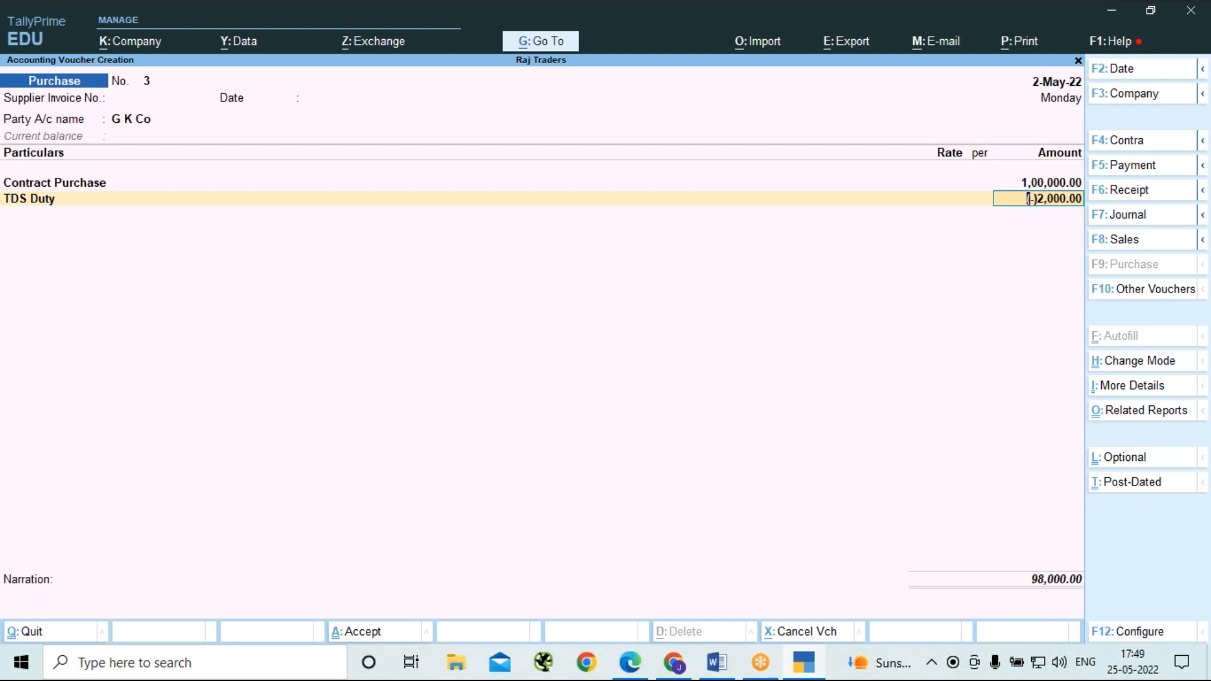
Review the TDS - Tax Analysis related report for this purchase voucher, and return to the voucher.
{"action": "key", "text": "ctrl"}
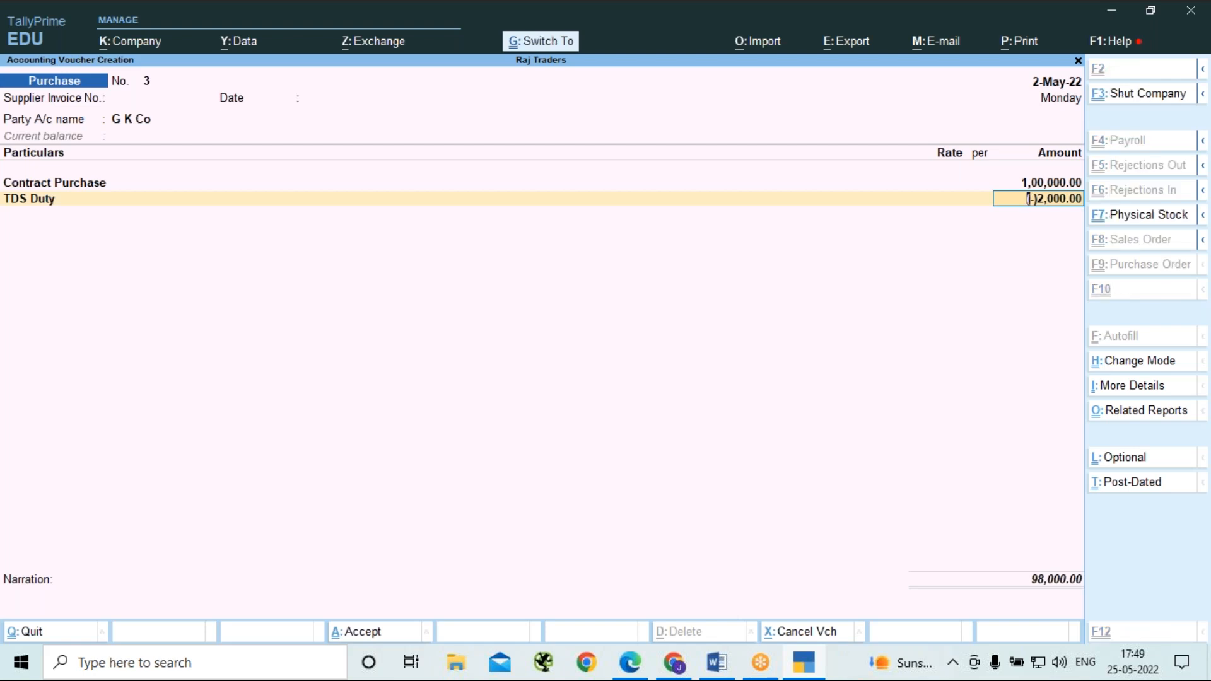
{"action": "key", "text": "ctrl+o"}
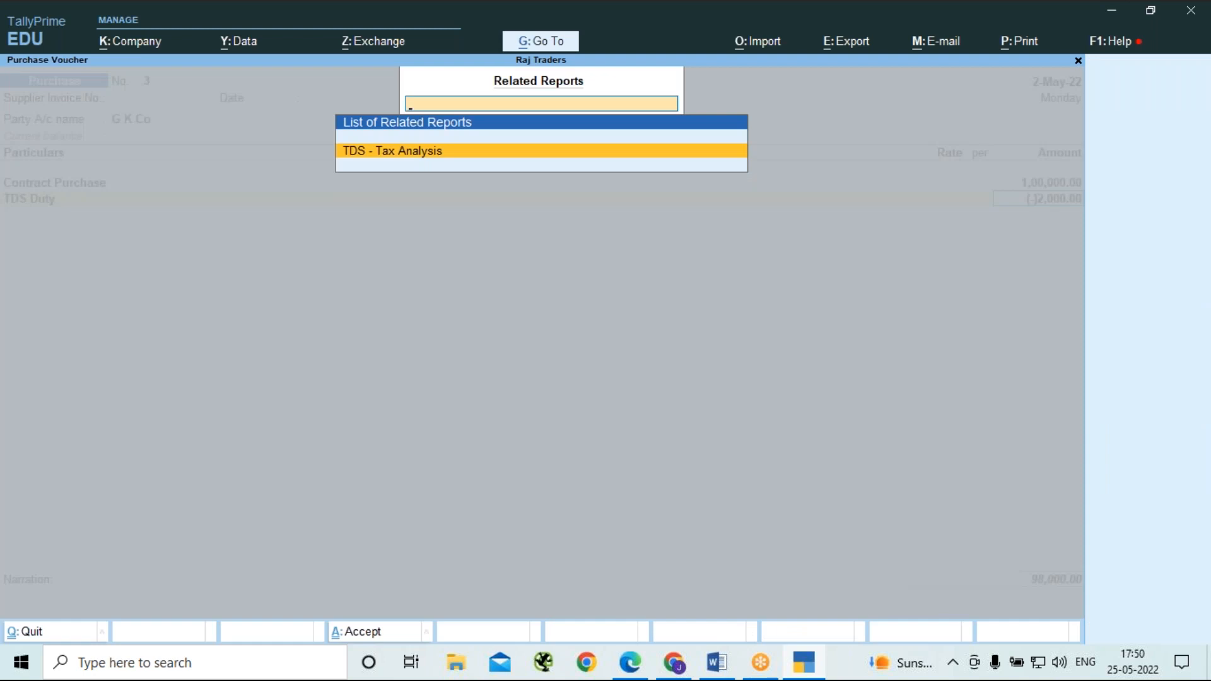
{"action": "key", "text": "Return"}
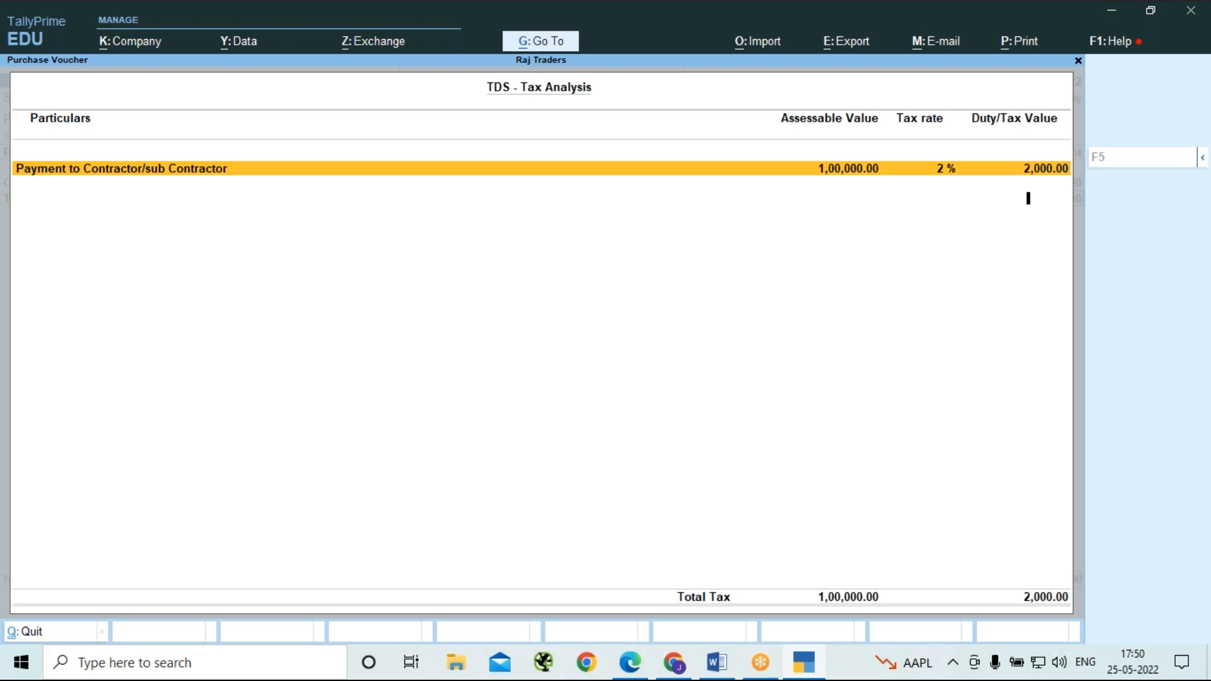
{"action": "key", "text": "Escape"}
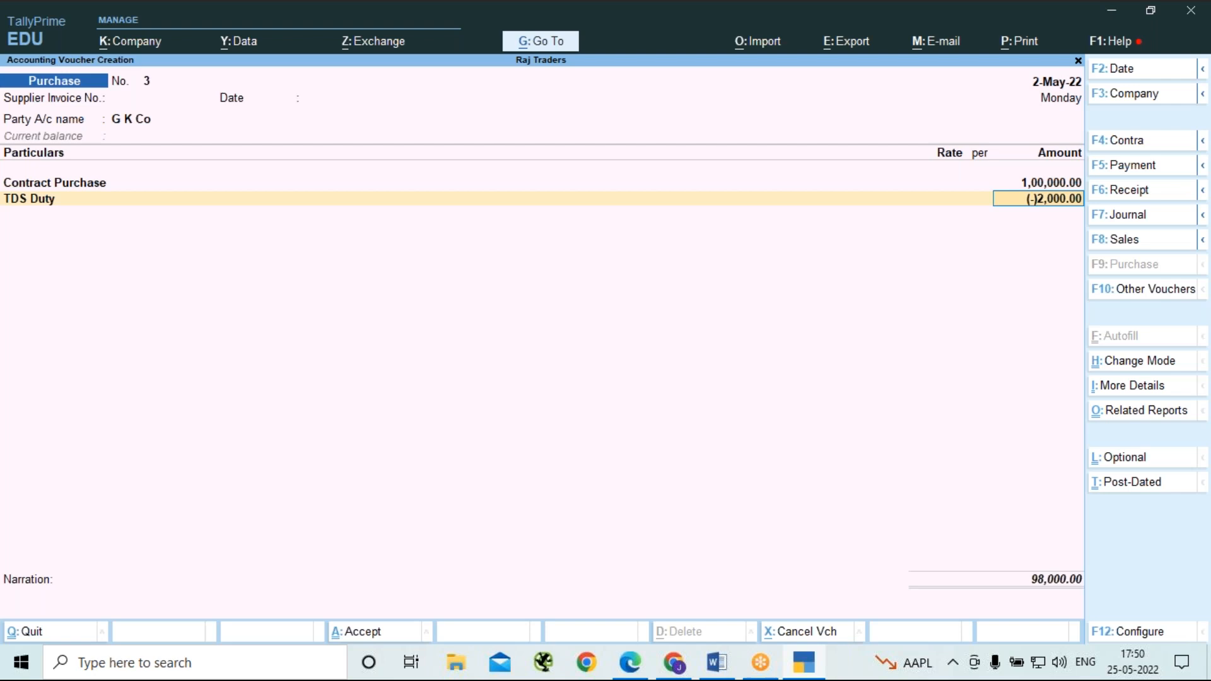
Accept the TDS amount and allocate G K Co's bill as New Ref named G K Con P1 for 1,00,000 Cr.
{"action": "key", "text": "Return"}
{"action": "key", "text": "Return"}
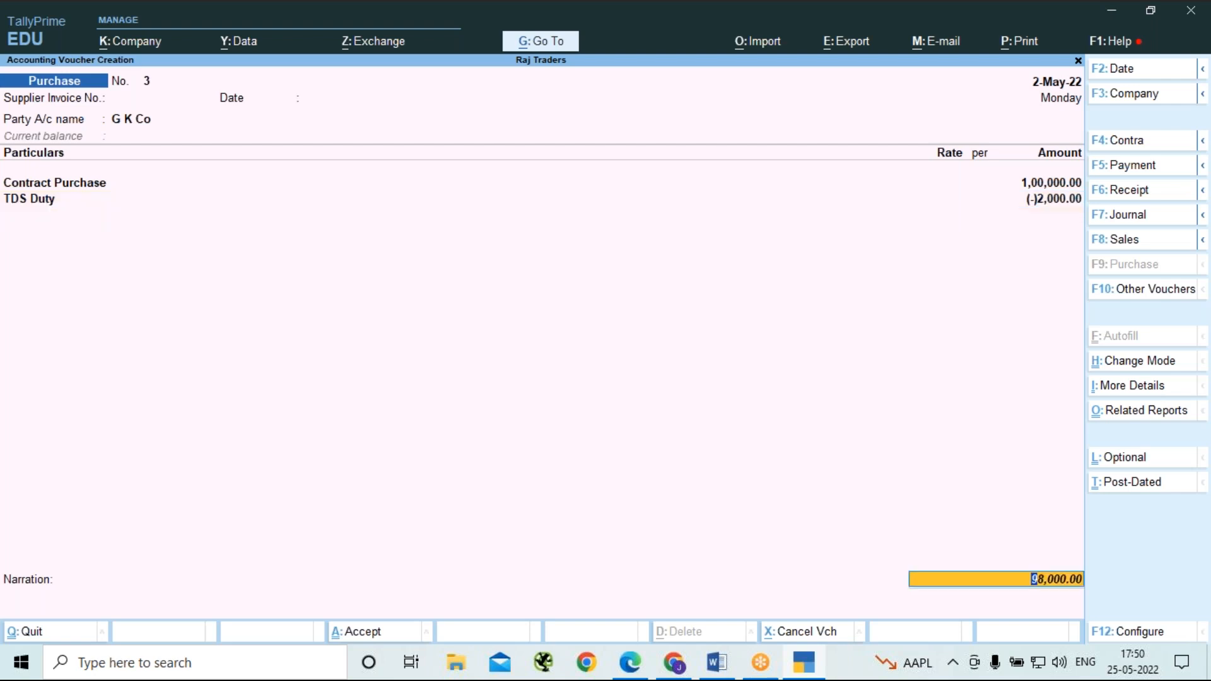
{"action": "key", "text": "Return"}
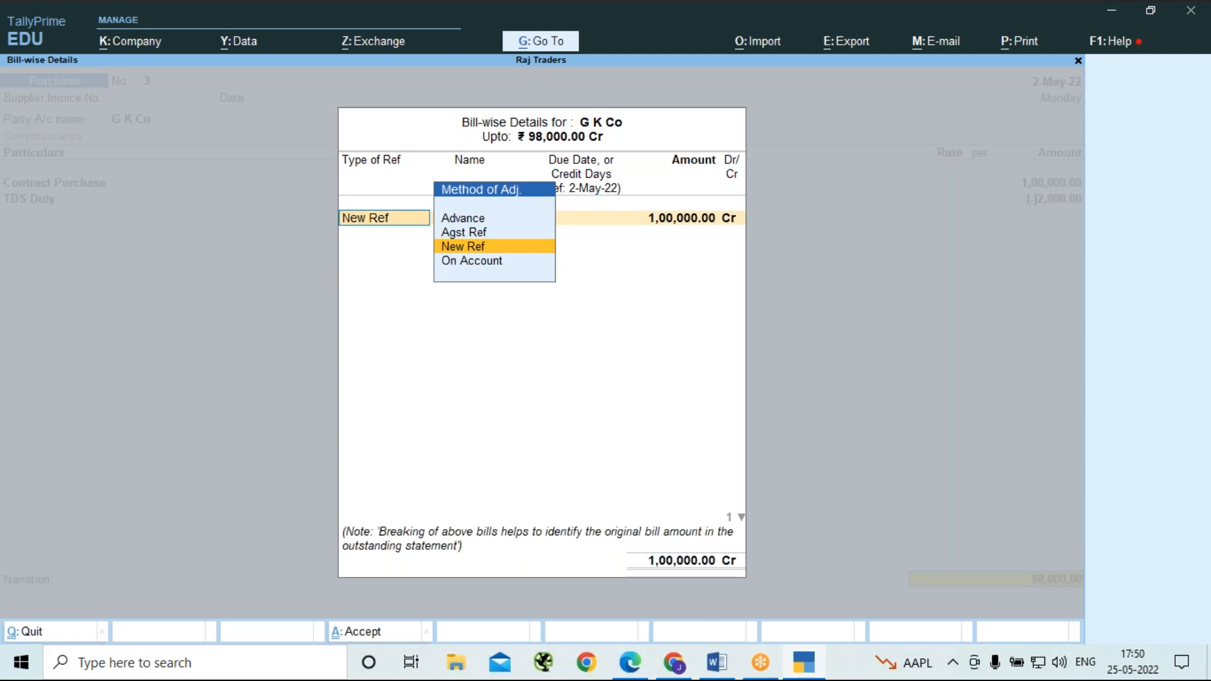
{"action": "key", "text": "Return"}
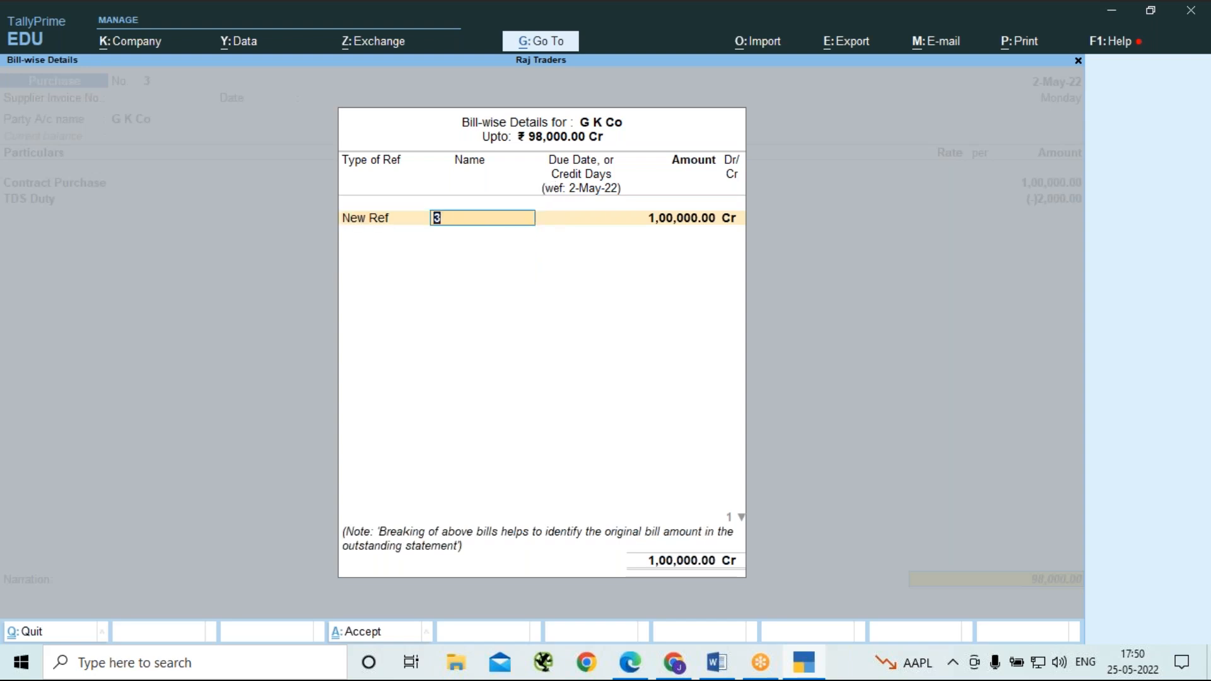
{"action": "type", "text": "G K Con"}
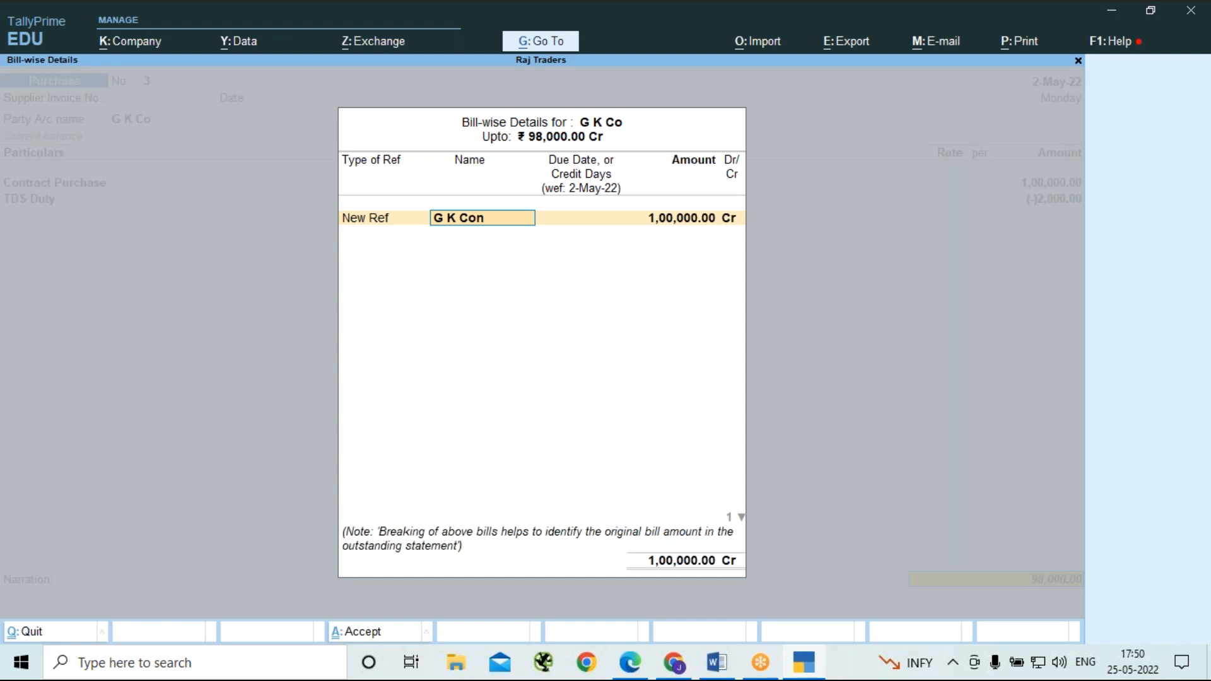
{"action": "type", "text": " P1"}
{"action": "key", "text": "Return"}
{"action": "key", "text": "Return"}
{"action": "key", "text": "Return"}
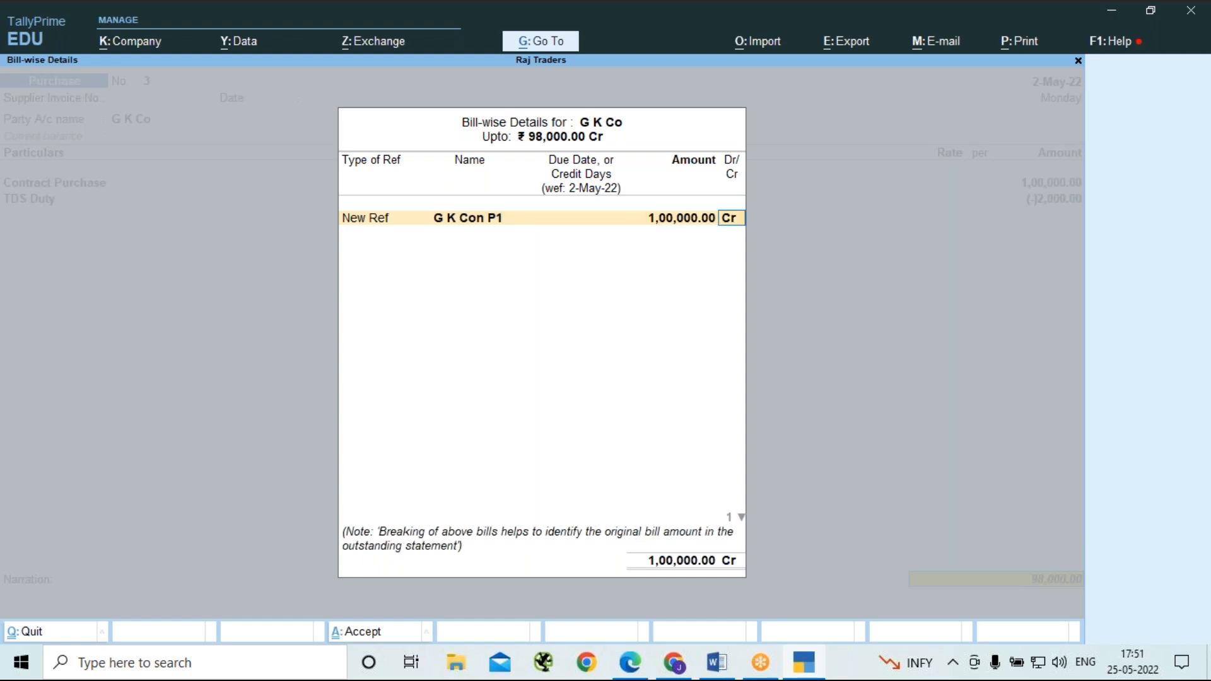
{"action": "key", "text": "Return"}
Add a New Ref named TDS on Con 1 for 2,000 Dr, and save the purchase voucher with a blank narration.
{"action": "key", "text": "Return"}
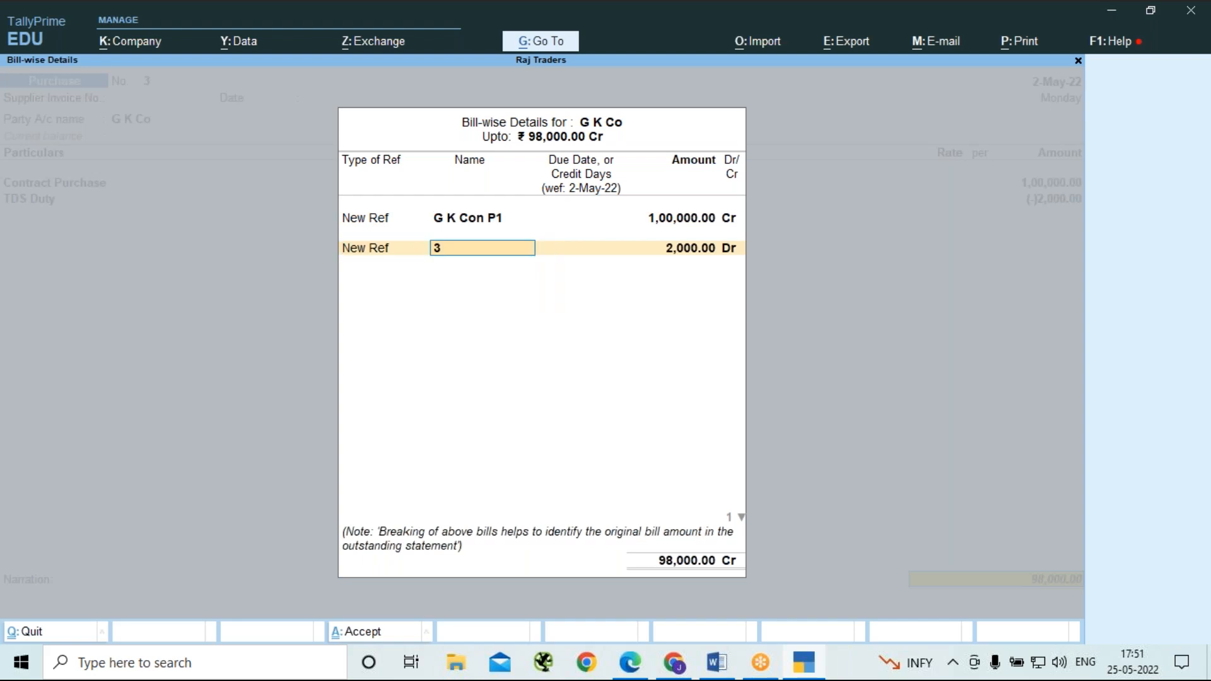
{"action": "type", "text": "TDS O"}
{"action": "key", "text": "BackSpace"}
{"action": "type", "text": "on Con 1"}
{"action": "key", "text": "Return"}
{"action": "key", "text": "Return"}
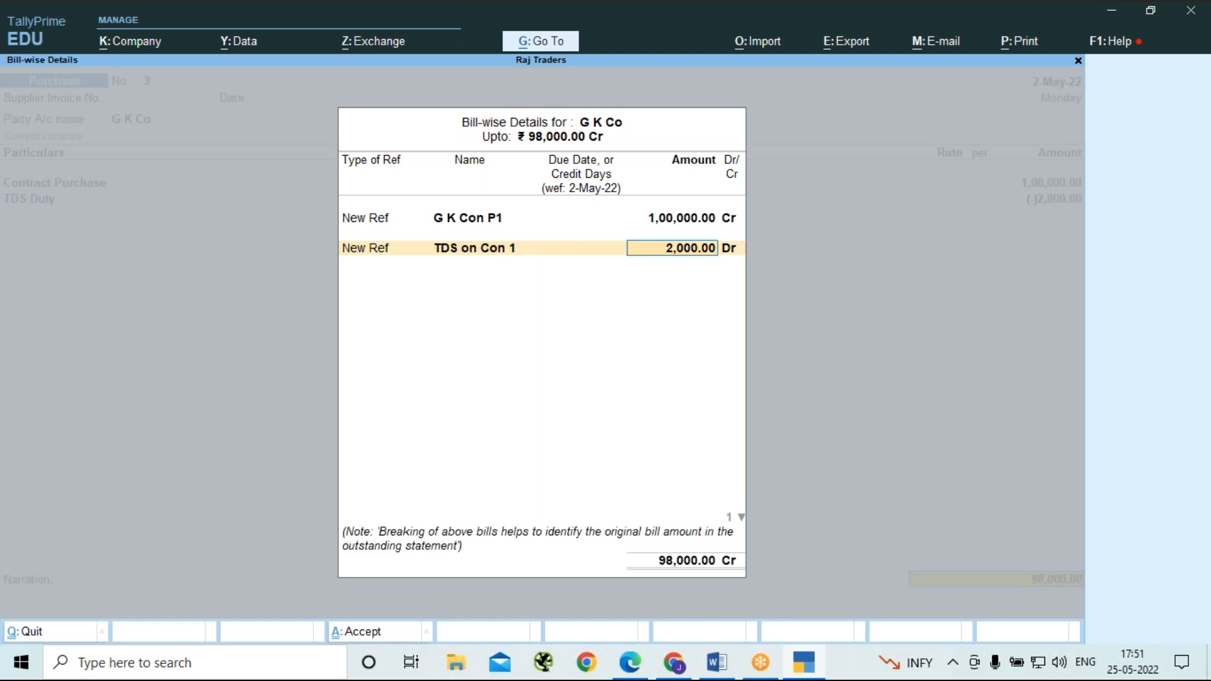
{"action": "key", "text": "Return"}
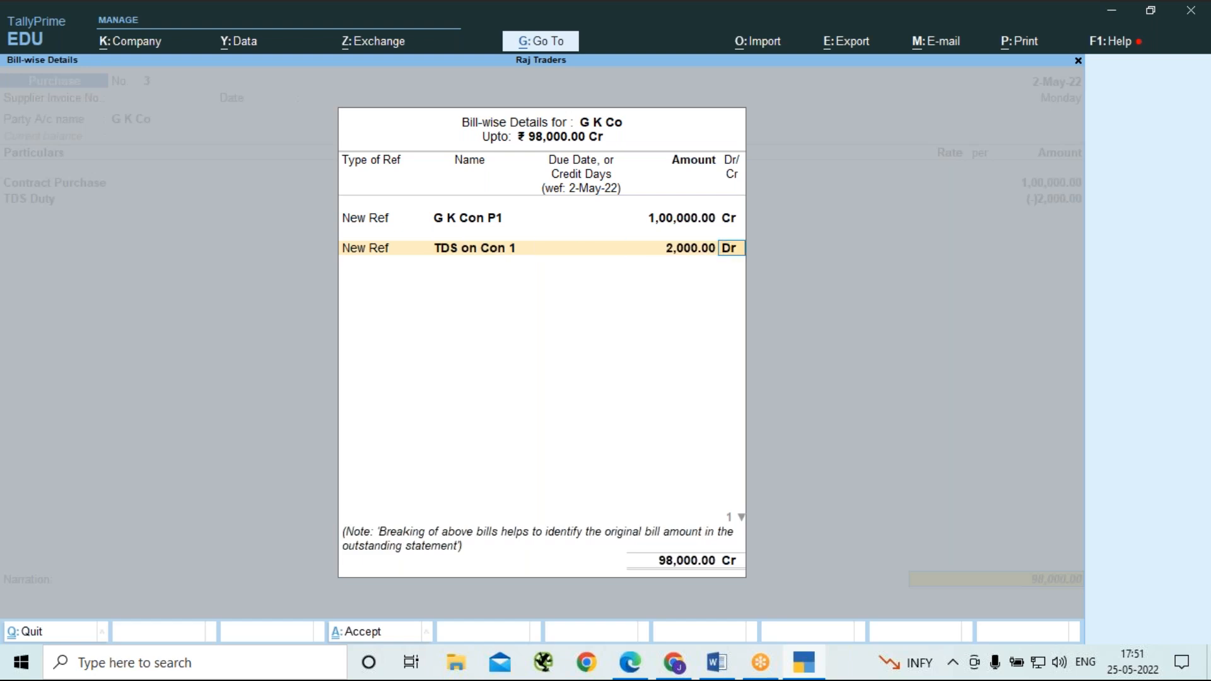
{"action": "key", "text": "Return"}
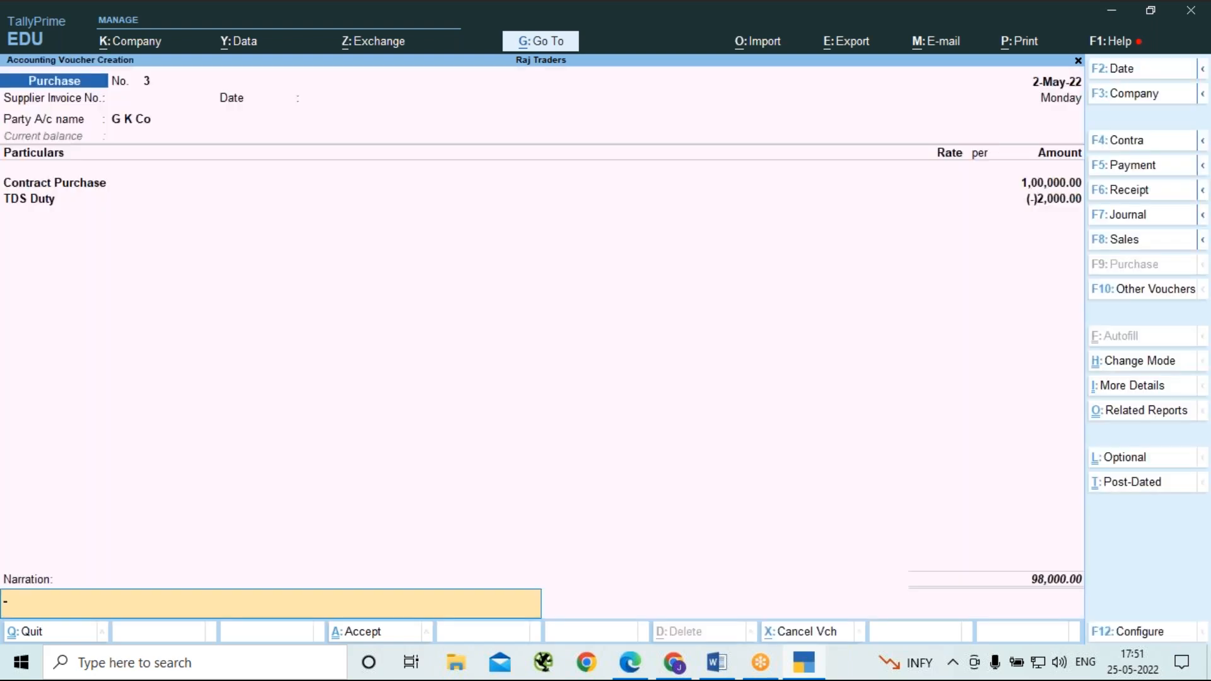
{"action": "key", "text": "Return"}
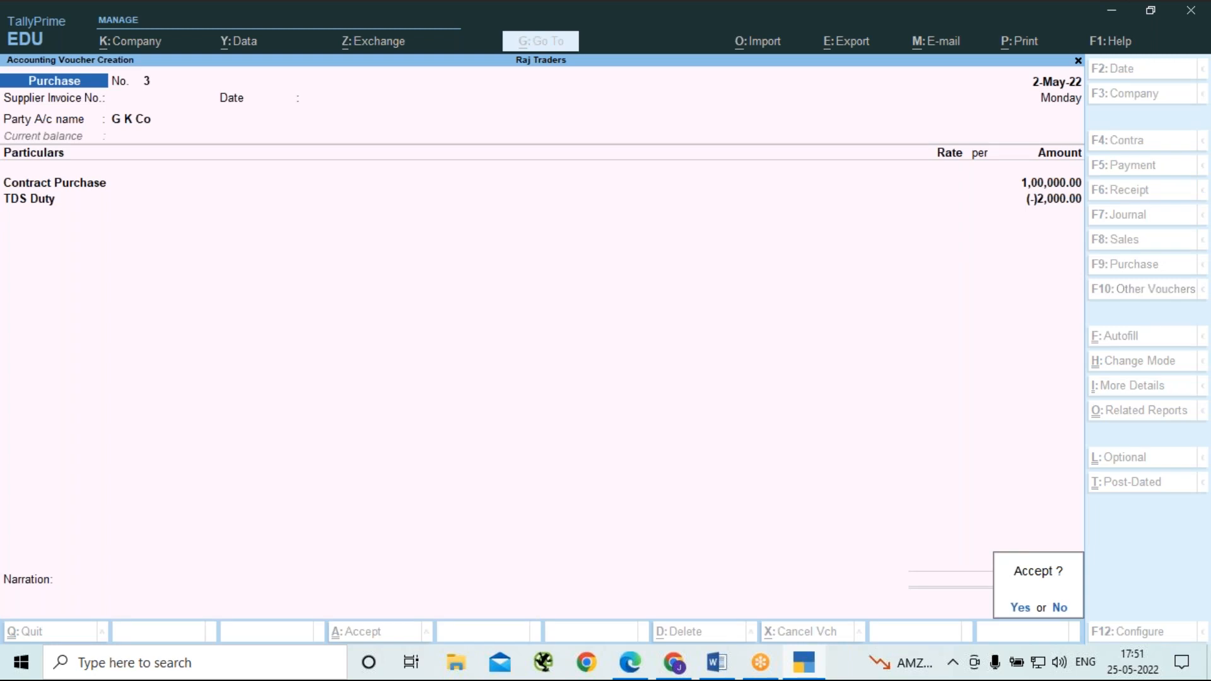
{"action": "key", "text": "Return"}
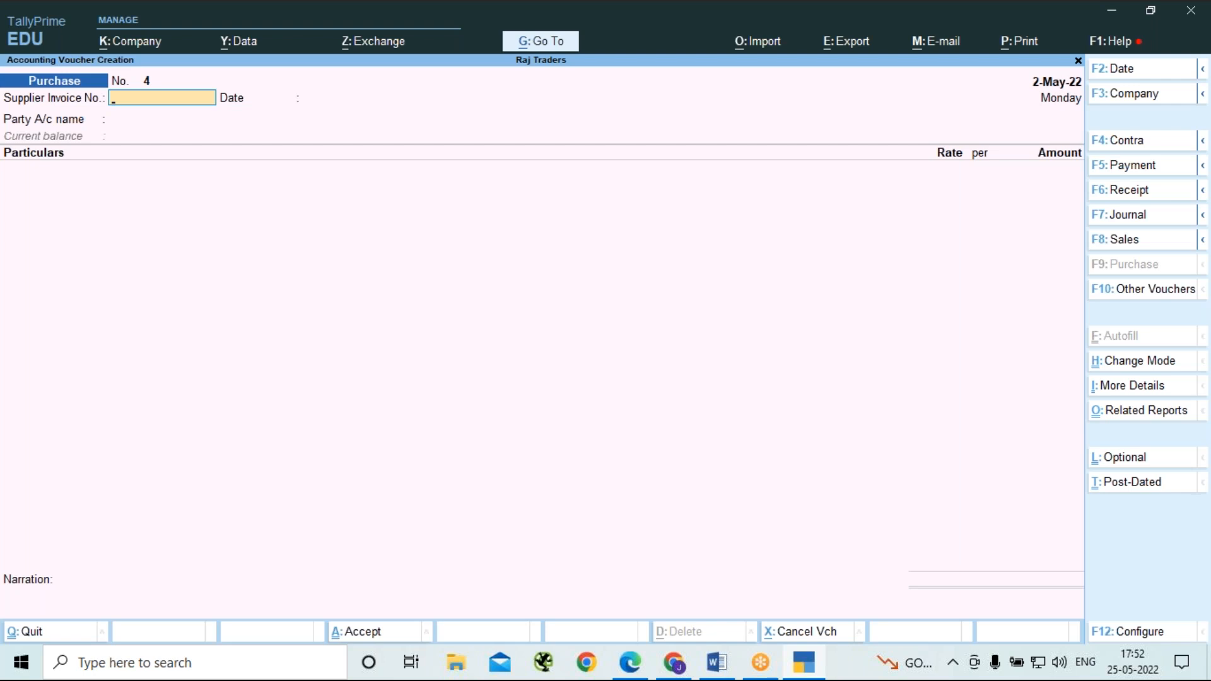
Review the purchase voucher's configuration options, including the TDS Details settings, and return to the blank purchase voucher.
{"action": "key", "text": "F5"}
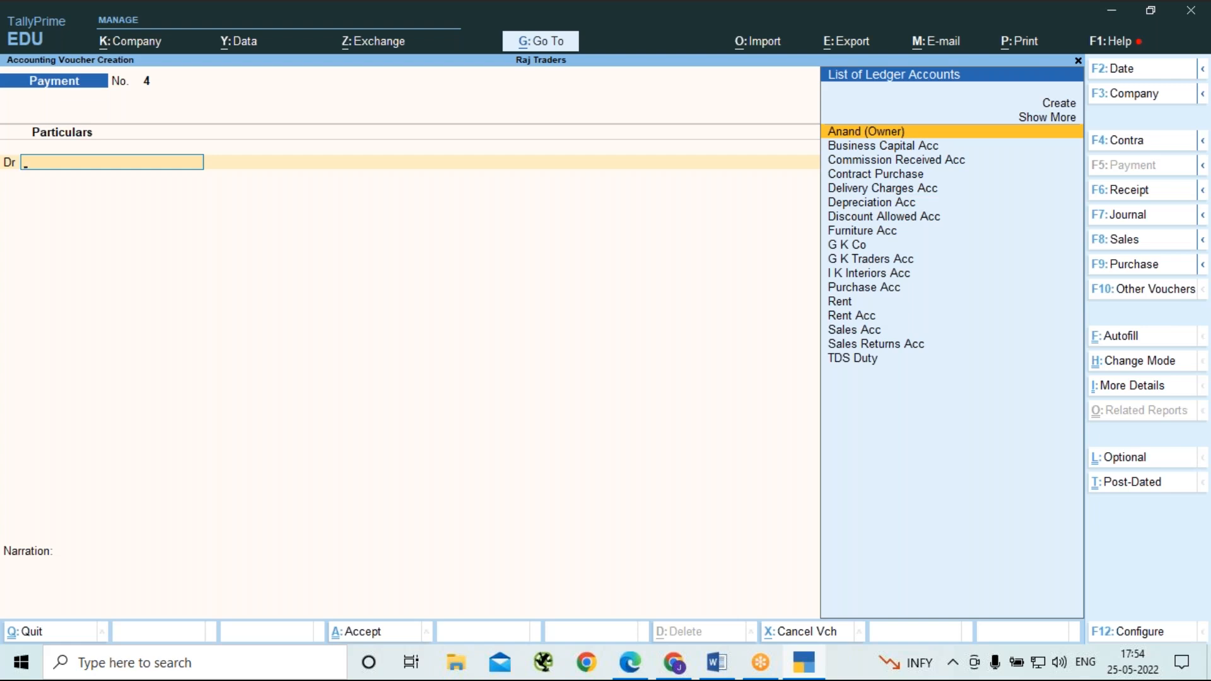
{"action": "key", "text": "F9"}
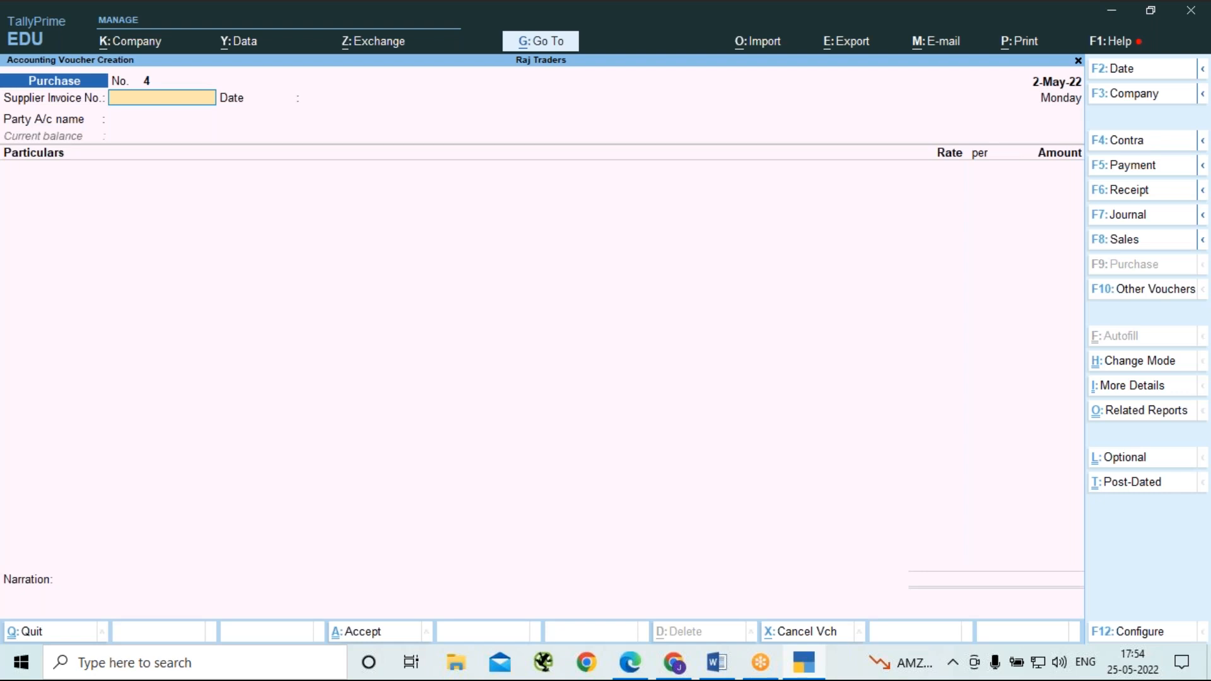
{"action": "key", "text": "F12"}
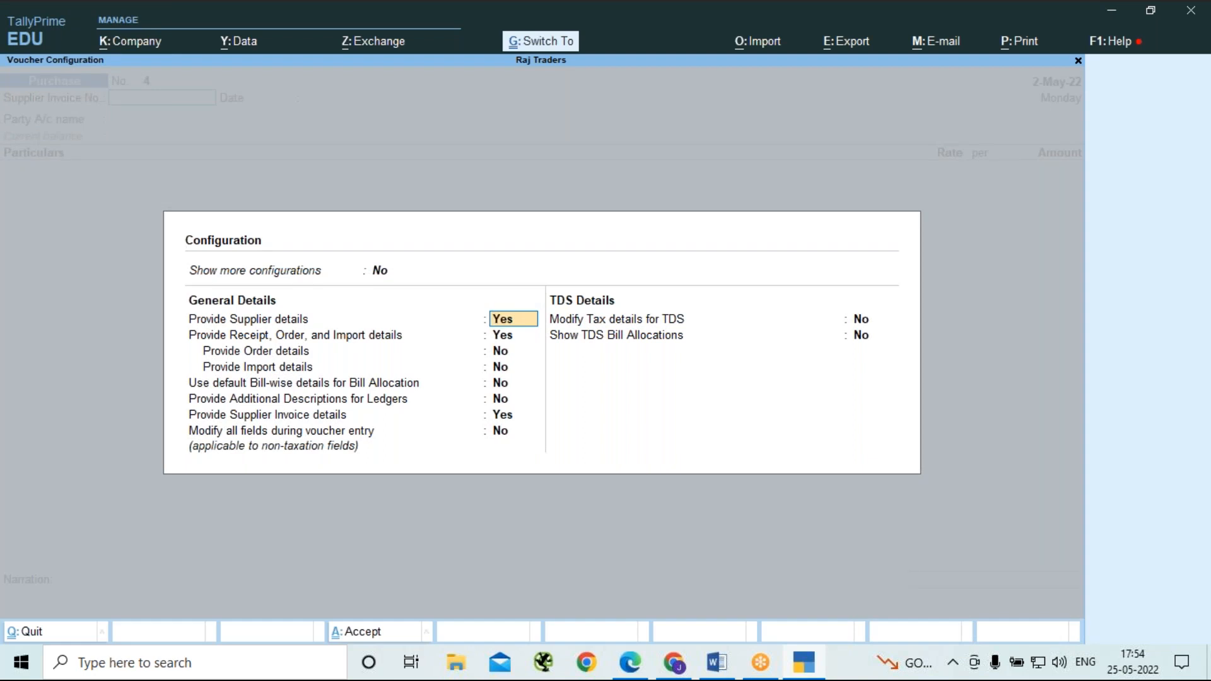
{"action": "key", "text": "ctrl+a"}
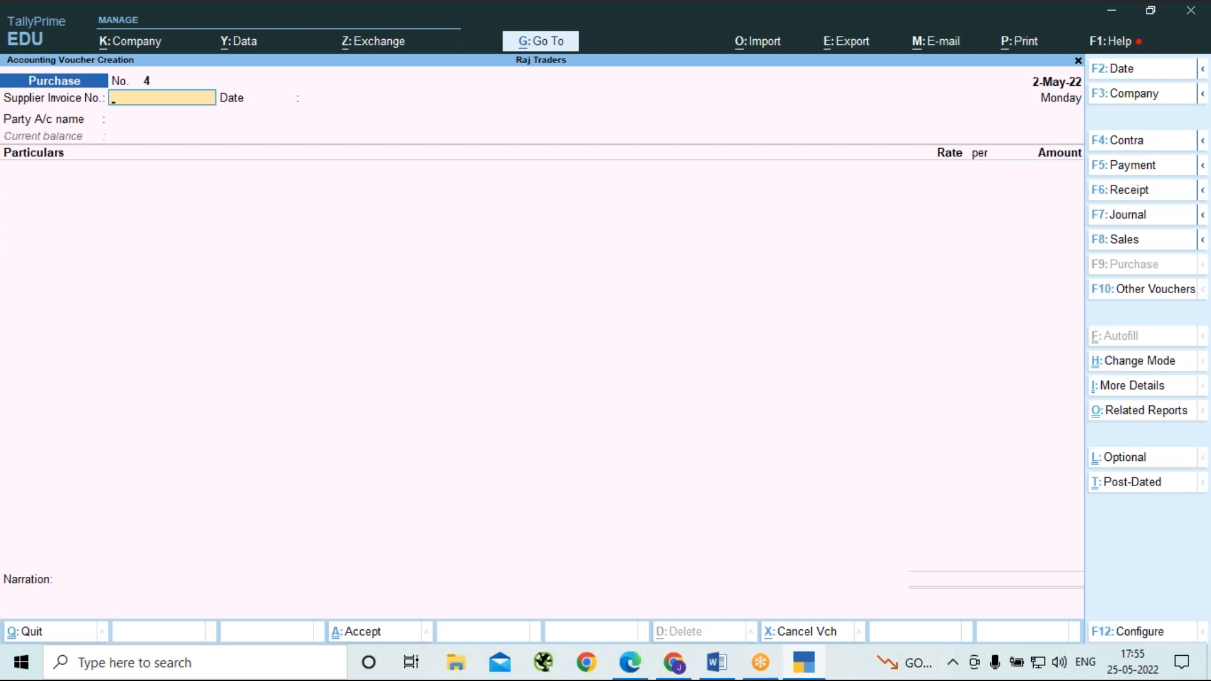
Reopen G K Co's previous purchase voucher, check its bill-wise details, and accept the voucher again.
{"action": "key", "text": "Page_Up"}
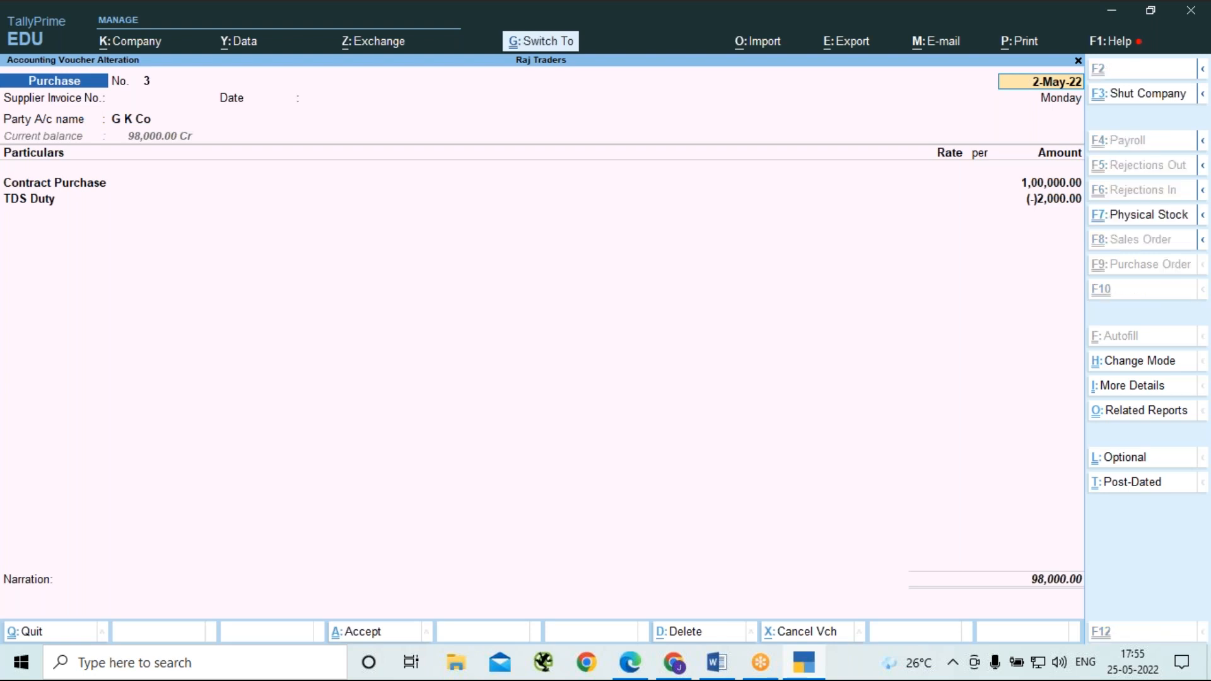
{"action": "key", "text": "ctrl+End"}
{"action": "key", "text": "Return"}
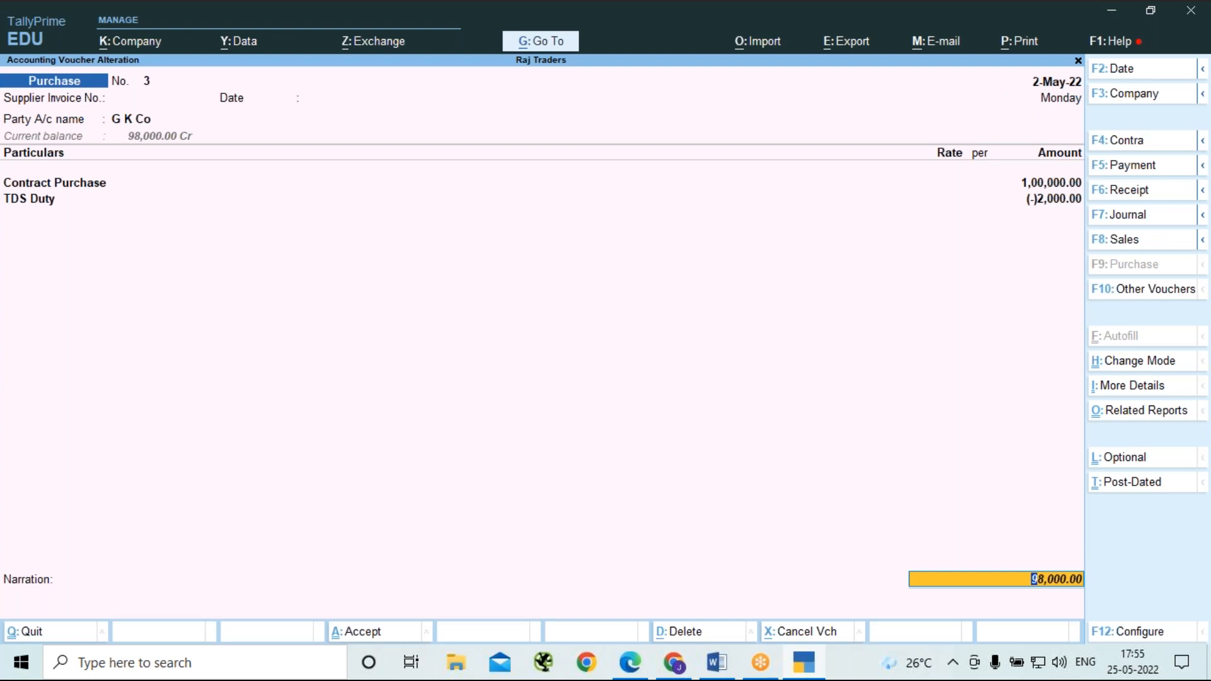
{"action": "key", "text": "Return"}
{"action": "key", "text": "Return"}
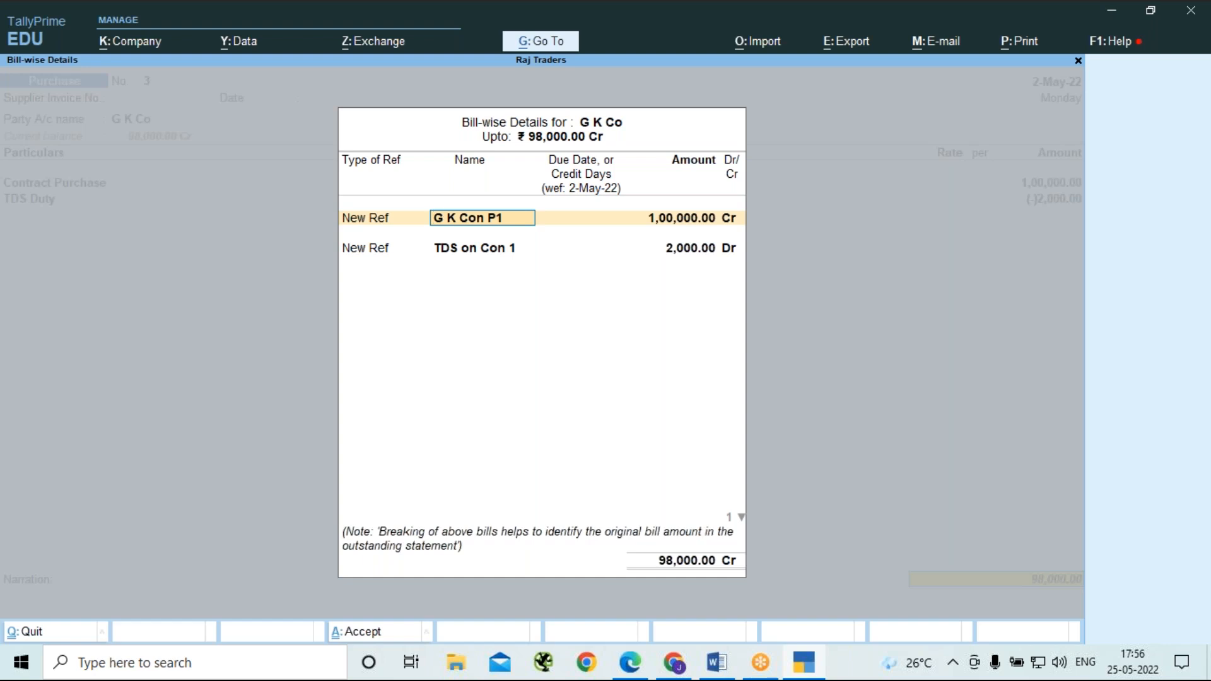
{"action": "key", "text": "ctrl"}
{"action": "key", "text": "ctrl+a"}
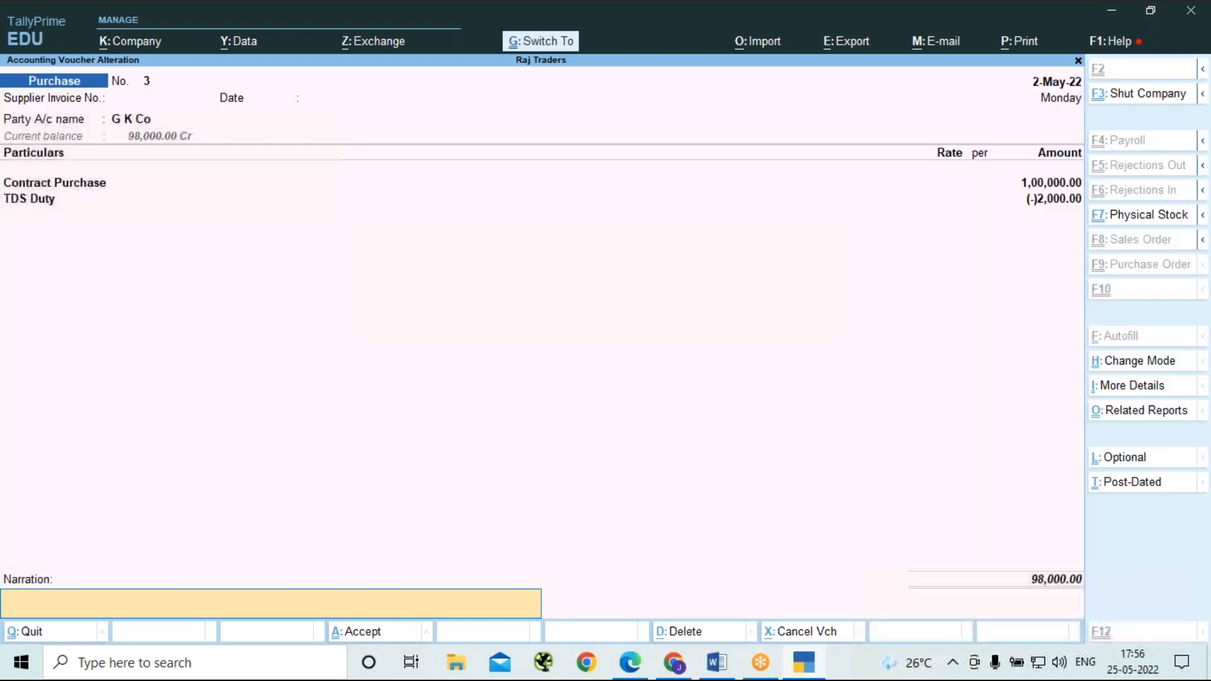
{"action": "key", "text": "ctrl+a"}
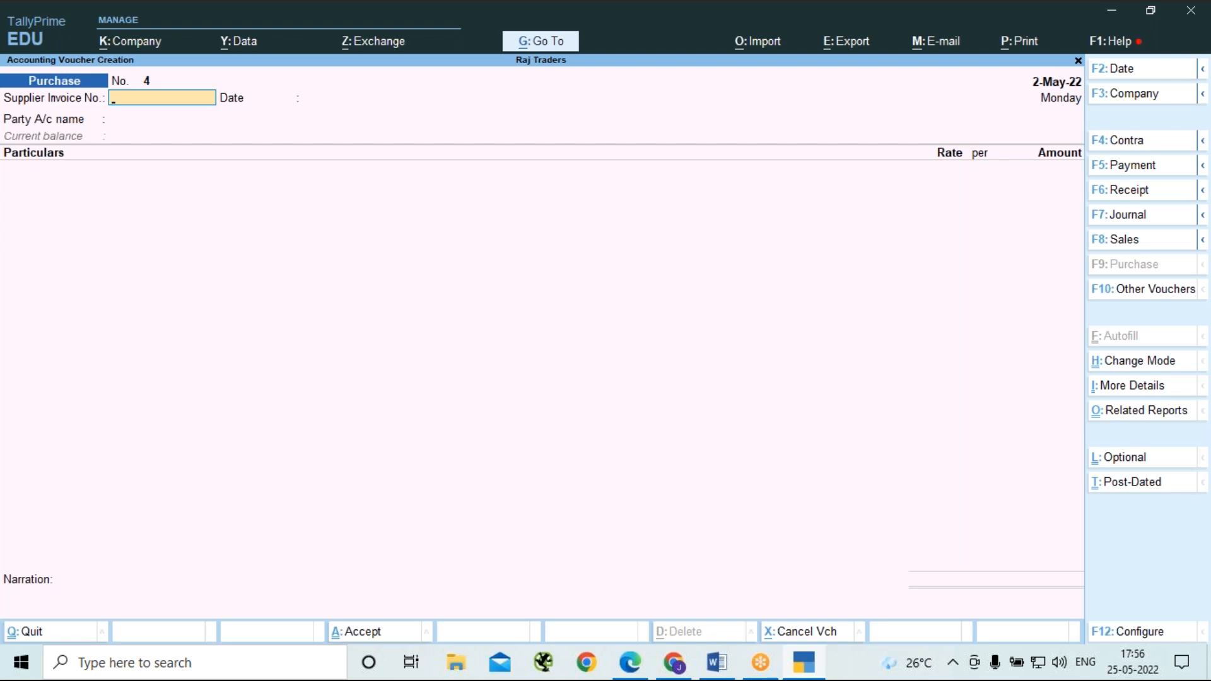
Leave voucher entry and display the Form 26Q report from the TDS Reports.
{"action": "key", "text": "Escape"}
{"action": "key", "text": "y"}
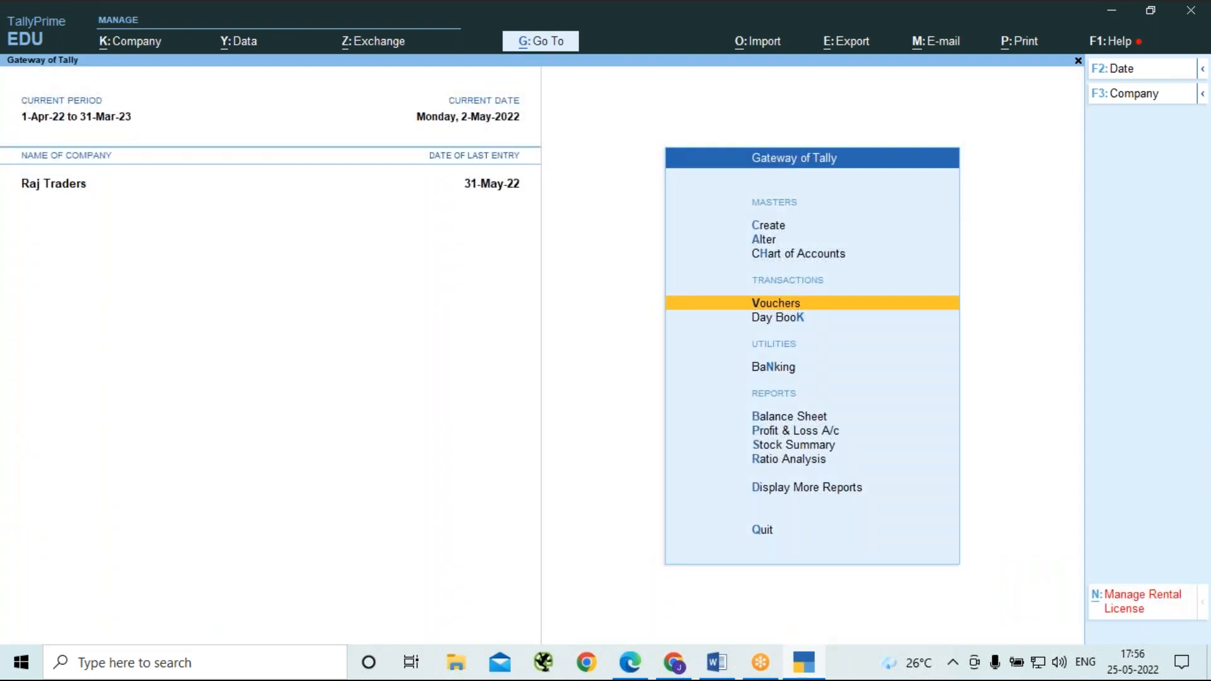
{"action": "key", "text": "d"}
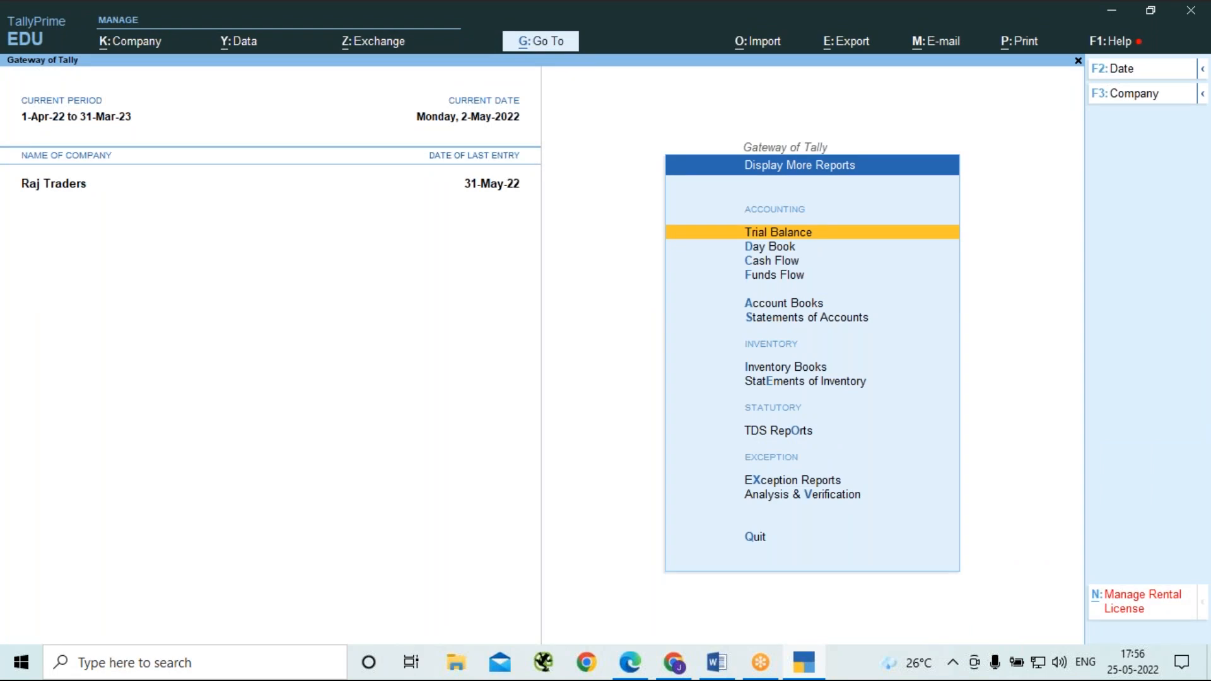
{"action": "key", "text": "o"}
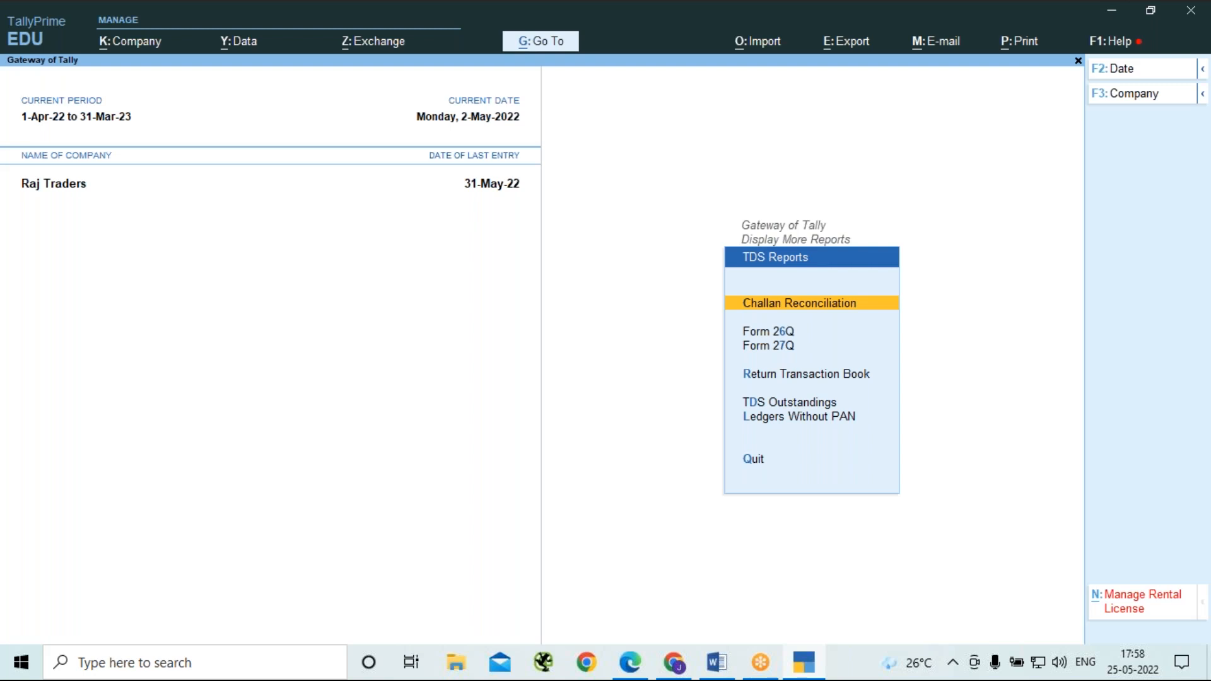
{"action": "key", "text": "Down"}
{"action": "key", "text": "Return"}
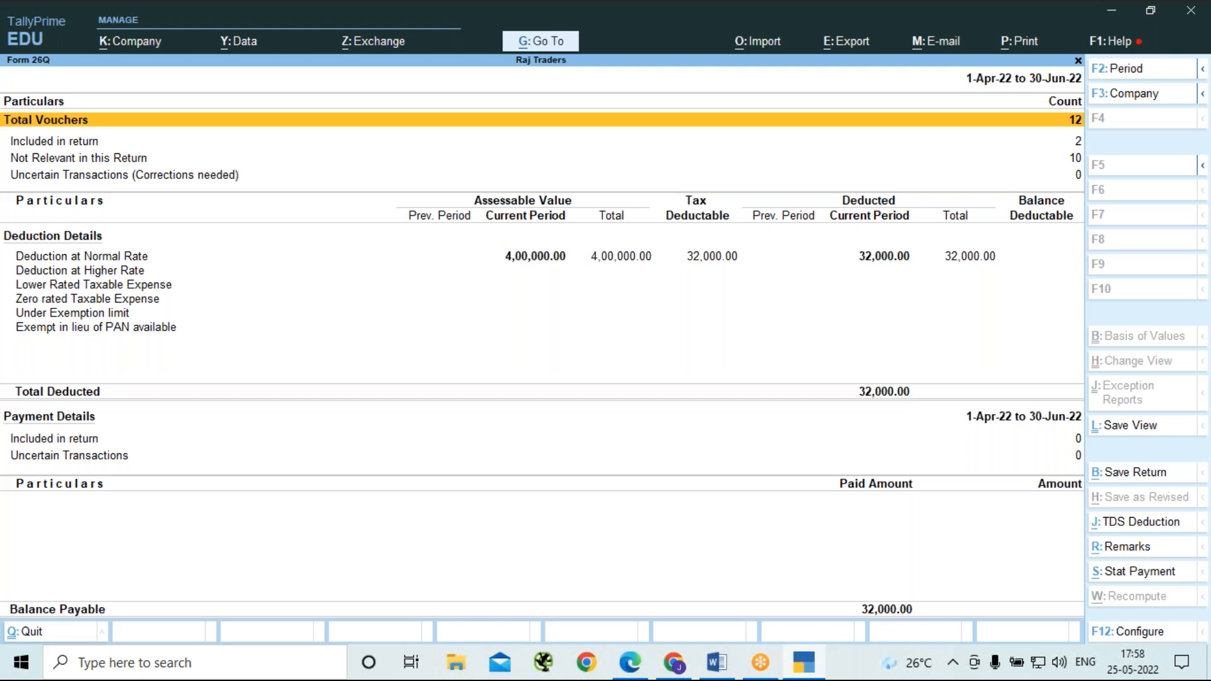
Examine the party-wise breakdown of Deduction at Normal Rate in its detailed form, and return to Form 26Q.
{"action": "key", "text": "Down"}
{"action": "key", "text": "Down"}
{"action": "key", "text": "Down"}
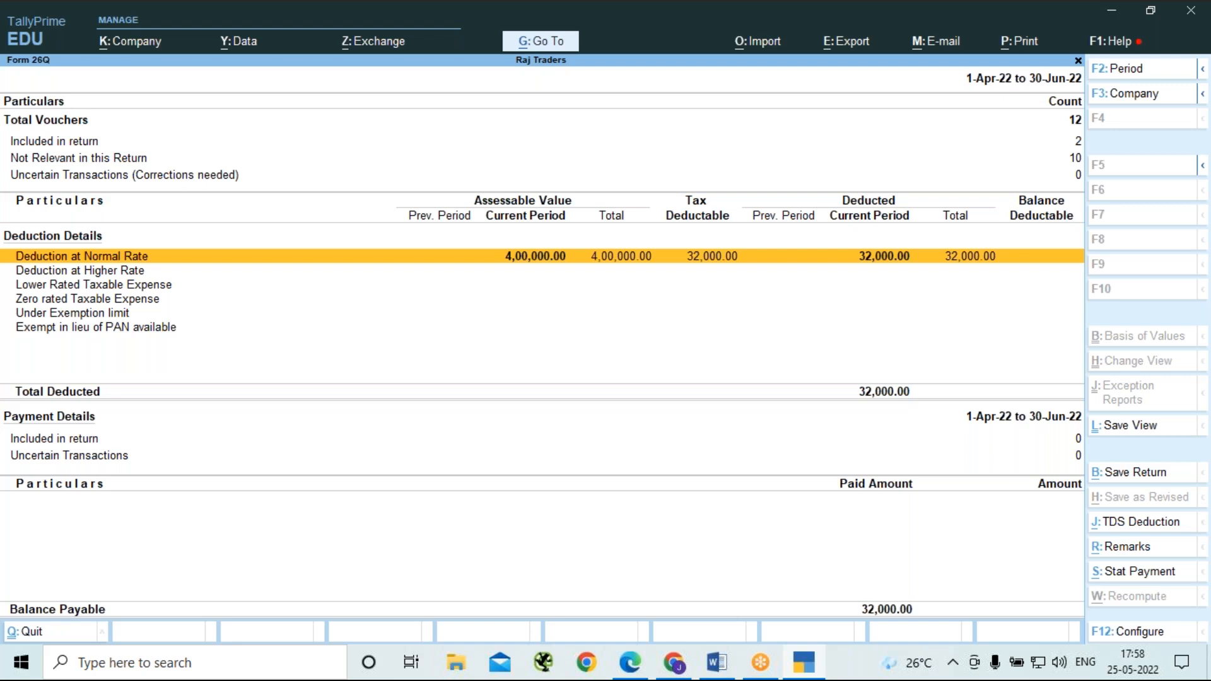
{"action": "key", "text": "Return"}
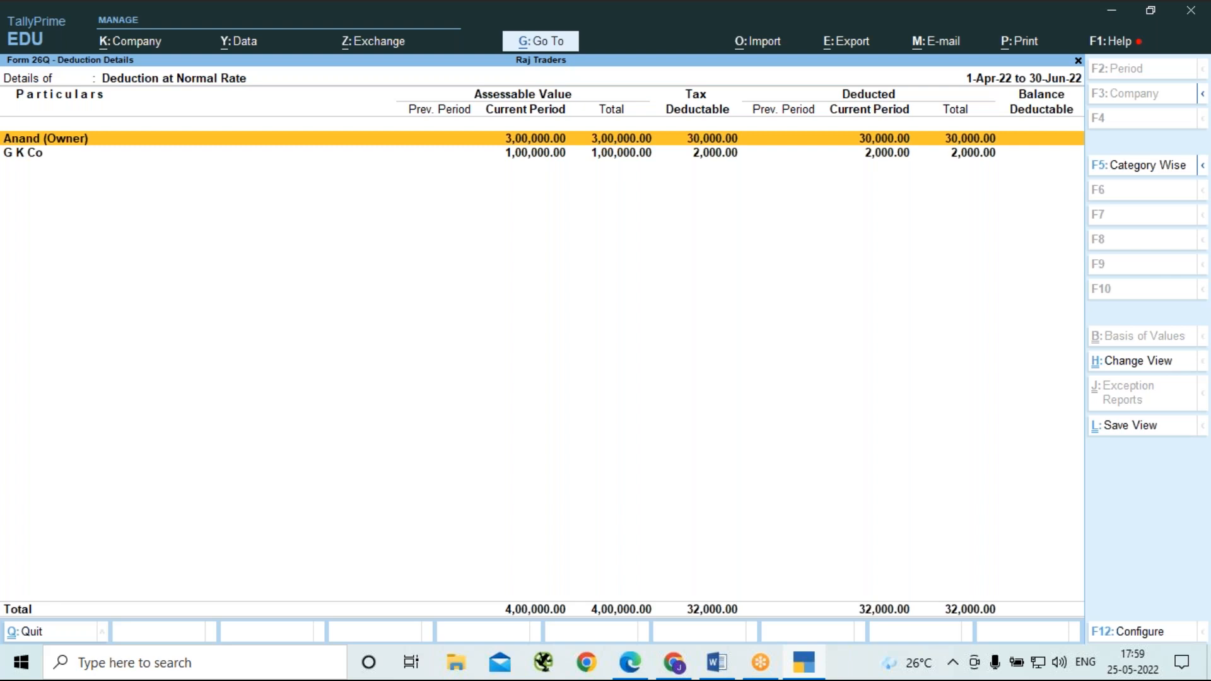
{"action": "key", "text": "Escape"}
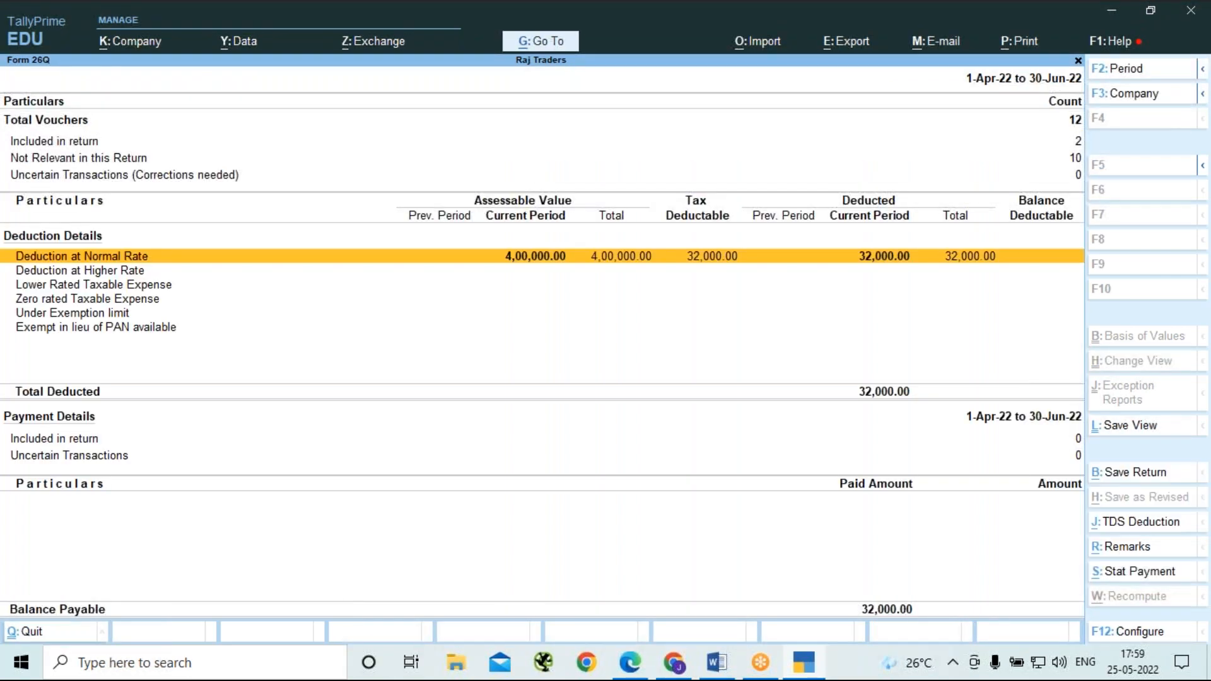
{"action": "key", "text": "Return"}
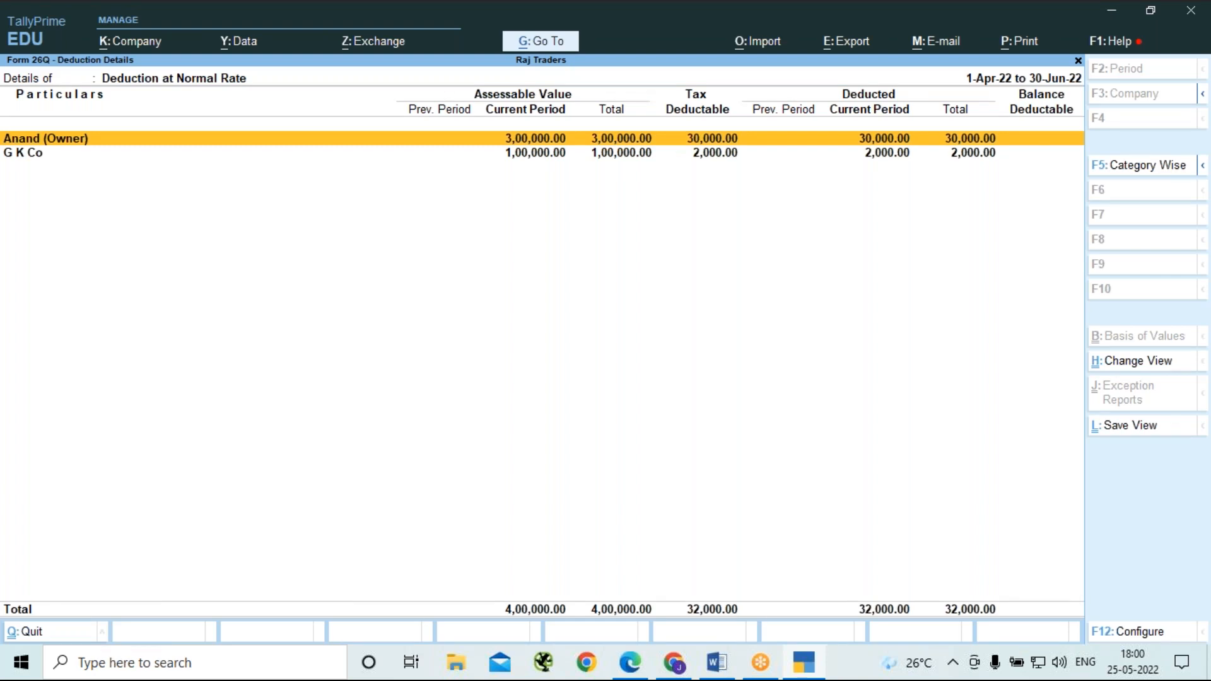
{"action": "key", "text": "alt"}
{"action": "key", "text": "alt+F5"}
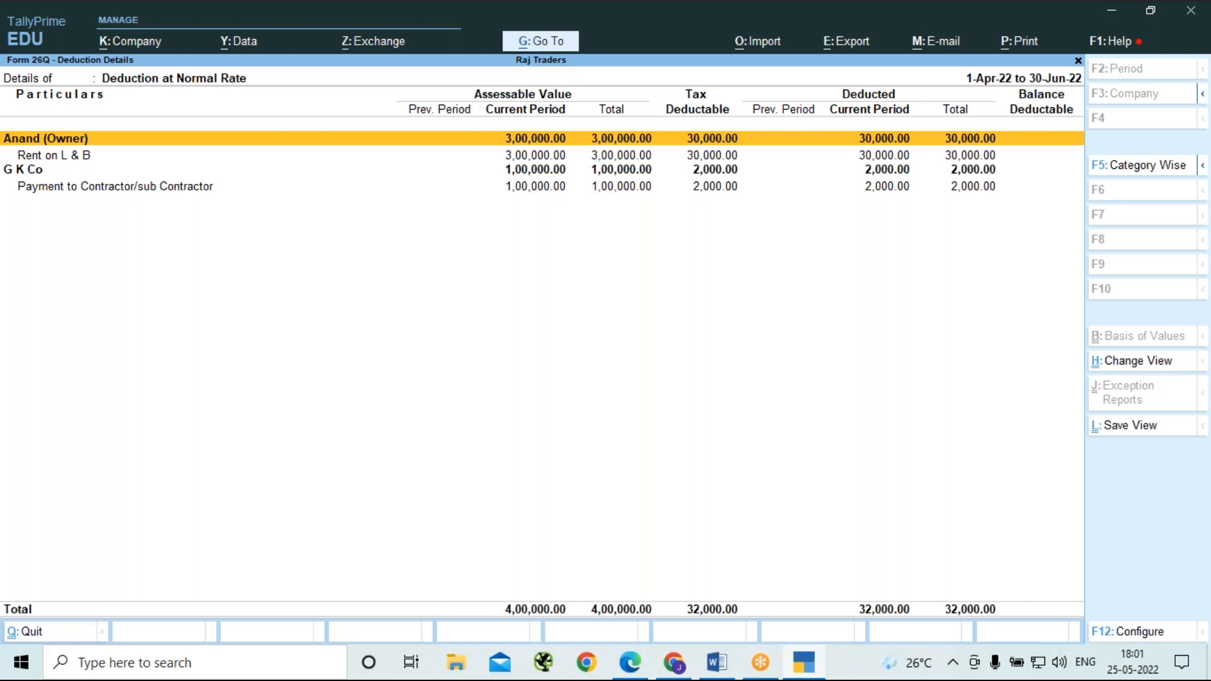
{"action": "key", "text": "Escape"}
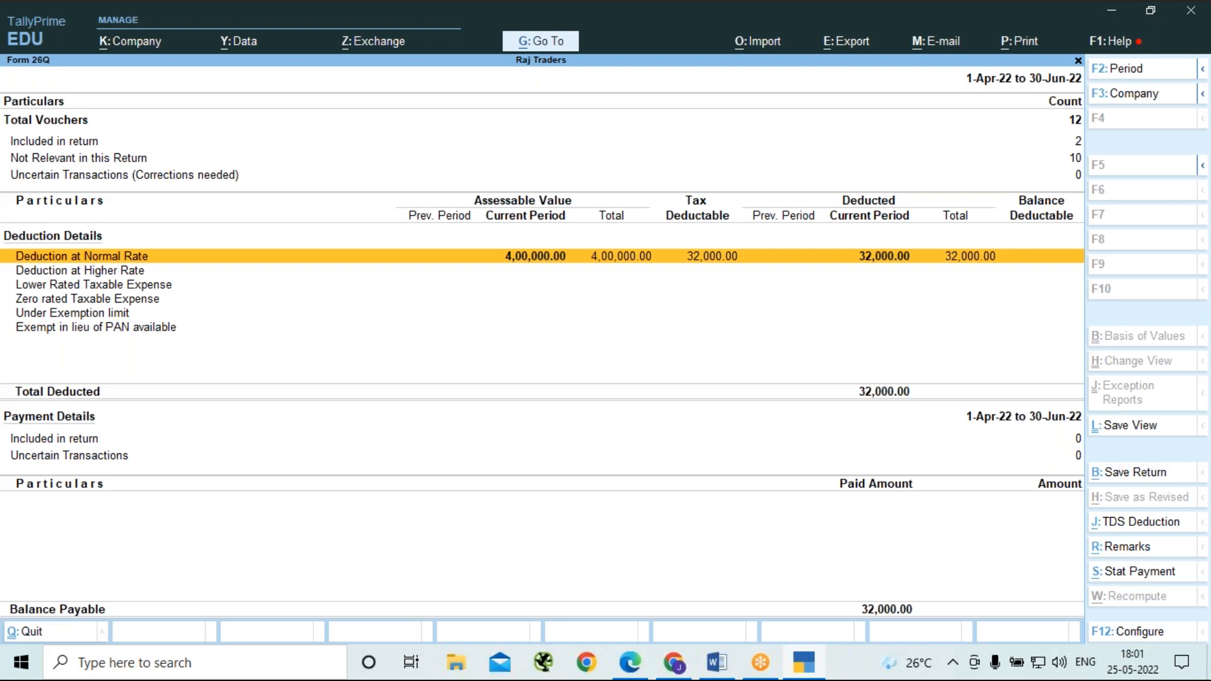
{"action": "left_click", "coordinate": [867, 34]}
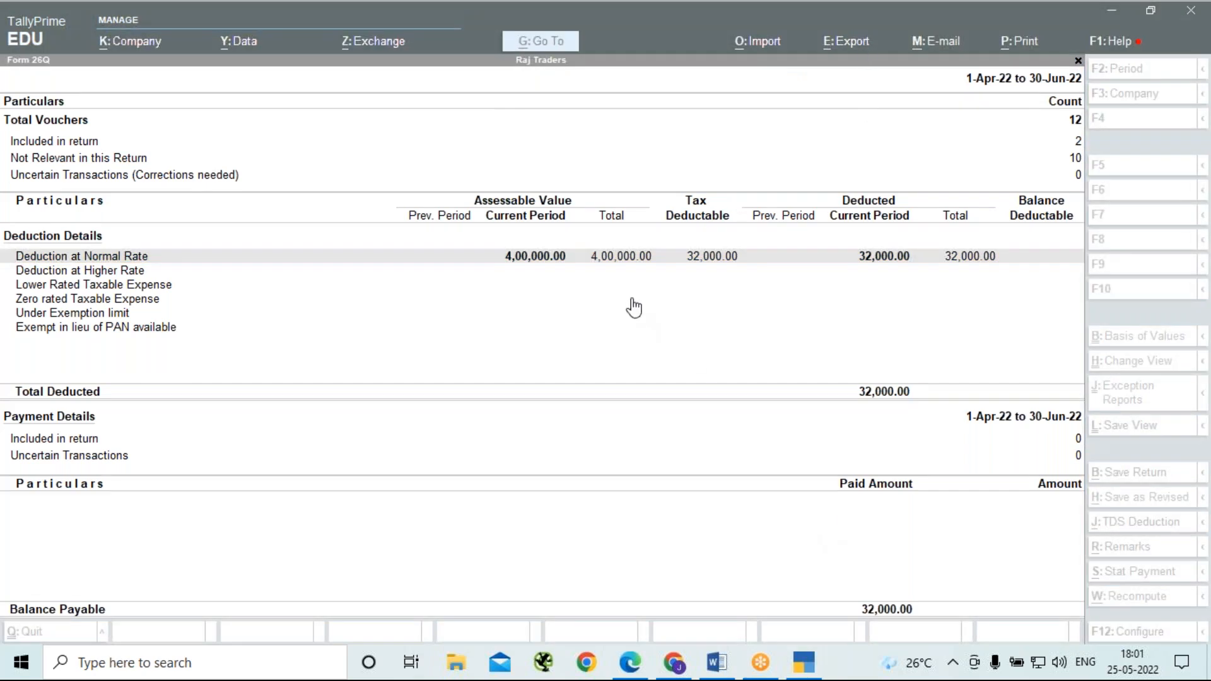
{"action": "left_click", "coordinate": [623, 260]}
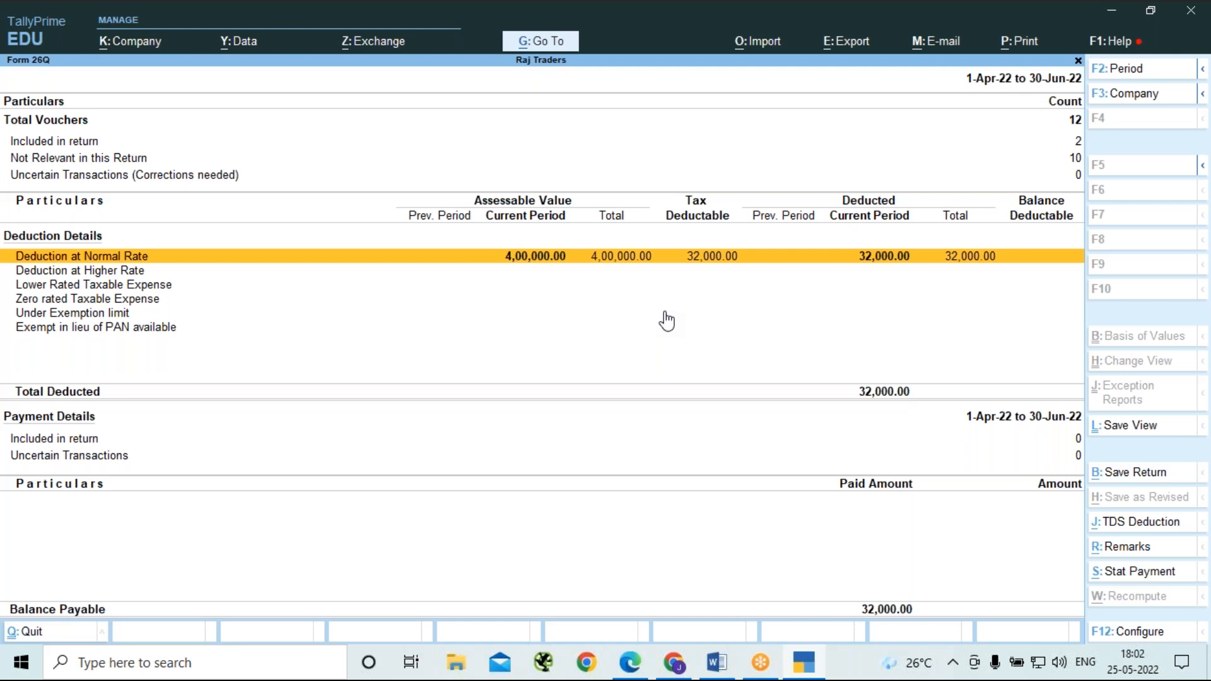
{"action": "left_click", "coordinate": [260, 143]}
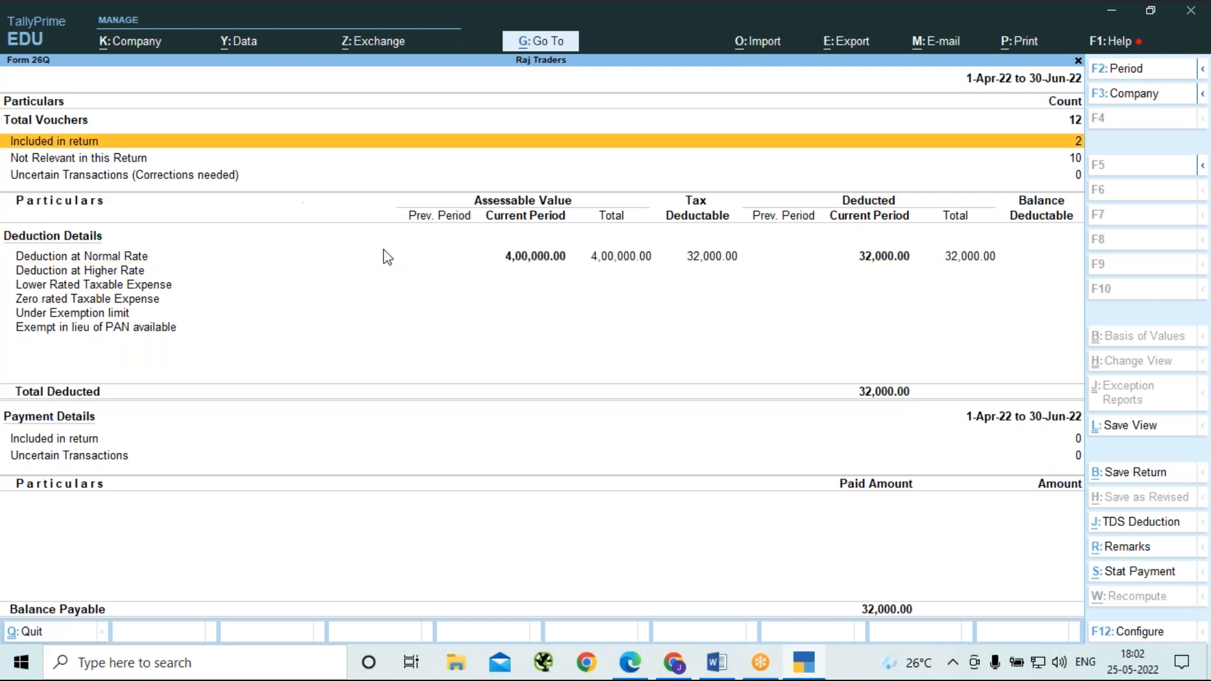
Leave Form 26Q and display the Payables report under Outstandings in the Statements of Accounts.
{"action": "key", "text": "Escape"}
{"action": "key", "text": "Escape"}
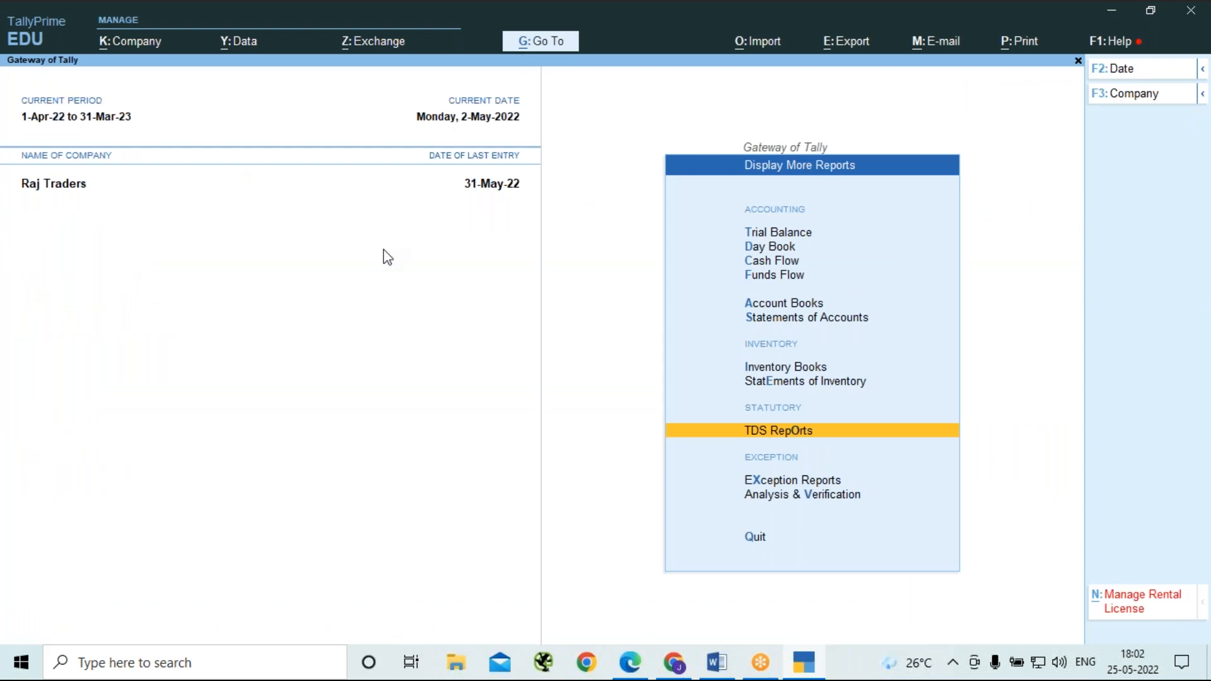
{"action": "key", "text": "s"}
{"action": "key", "text": "Return"}
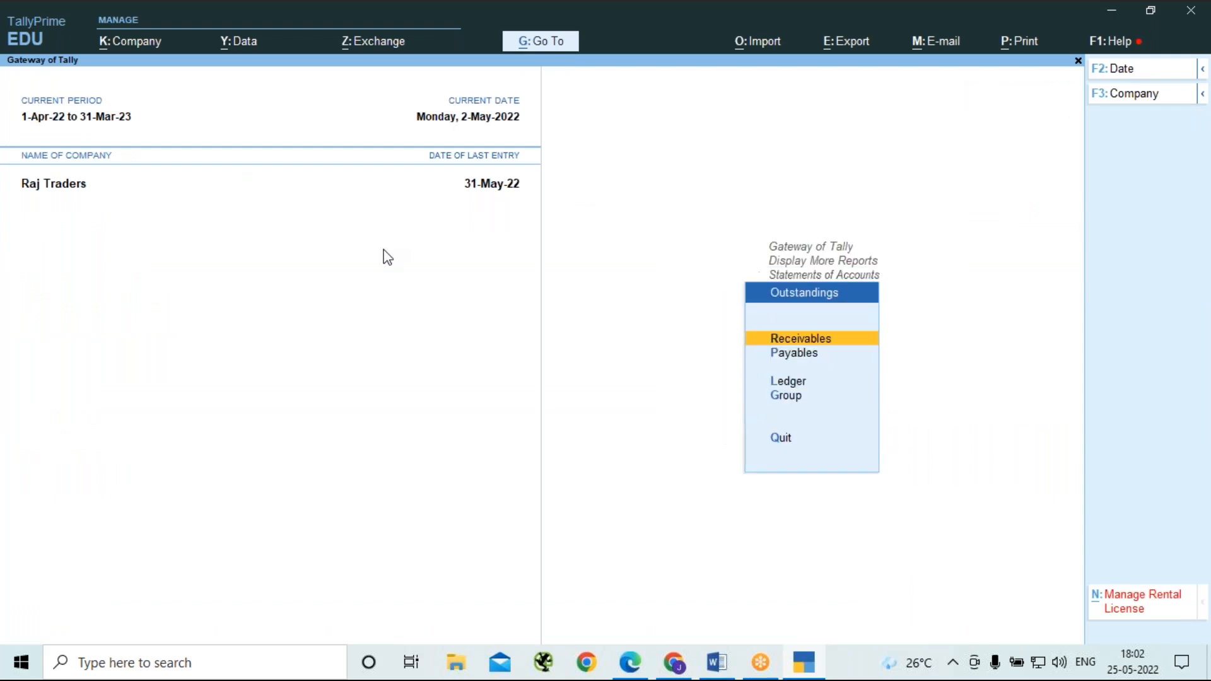
{"action": "key", "text": "Down"}
{"action": "key", "text": "Return"}
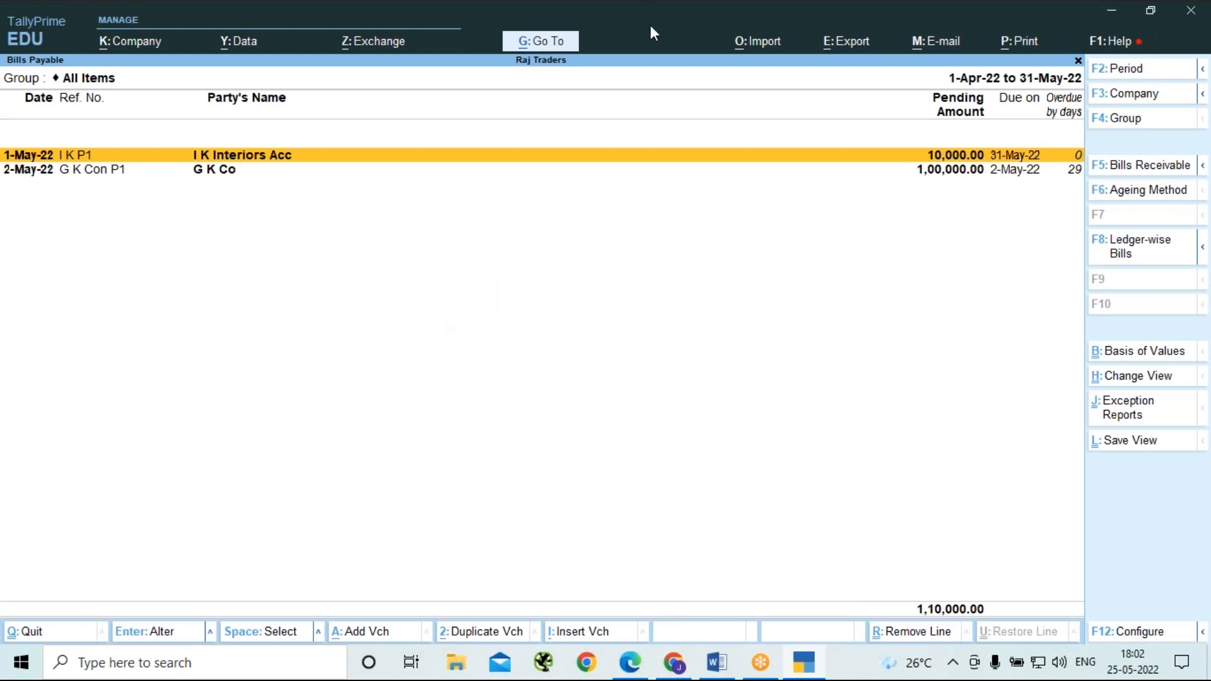
Show the Bills Payable report in detailed form to examine the vouchers behind G K Co's bill.
{"action": "left_click", "coordinate": [882, 285]}
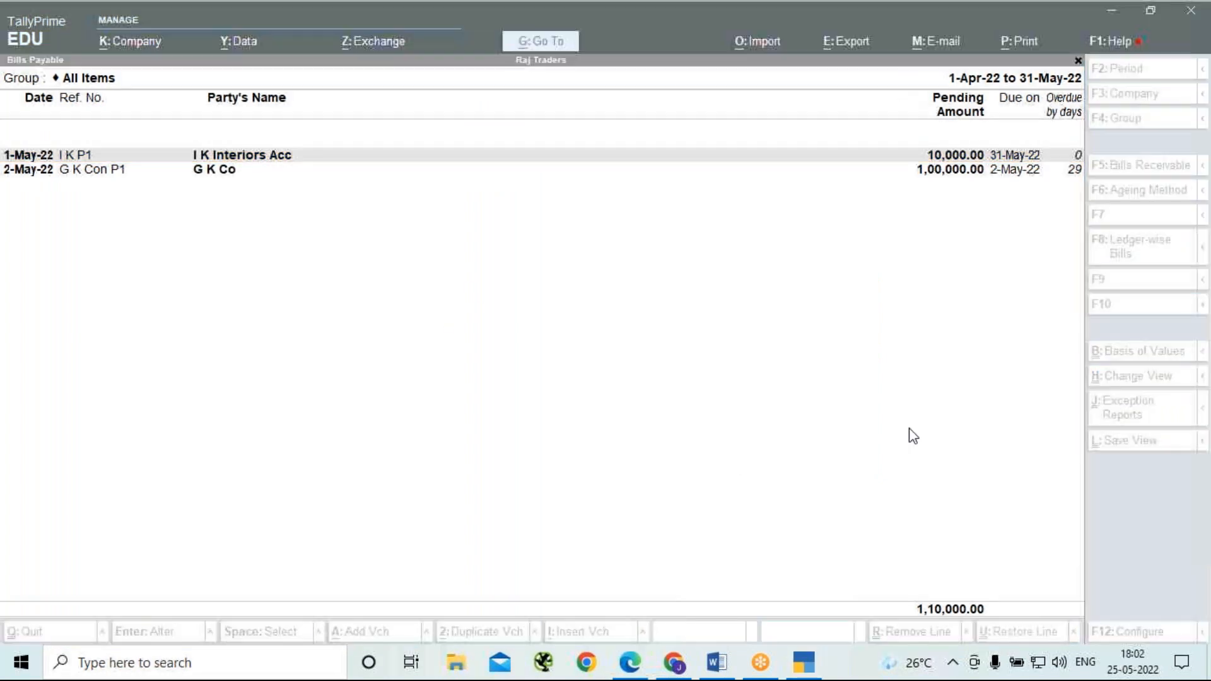
{"action": "left_click", "coordinate": [228, 182]}
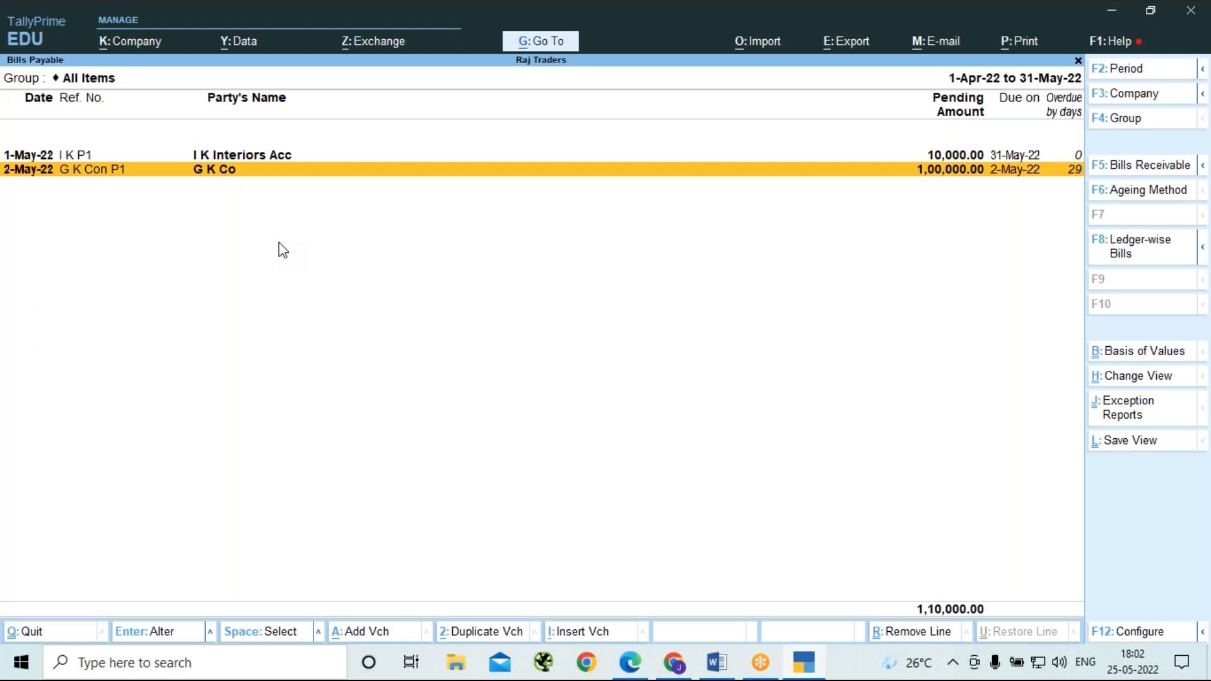
{"action": "key", "text": "alt"}
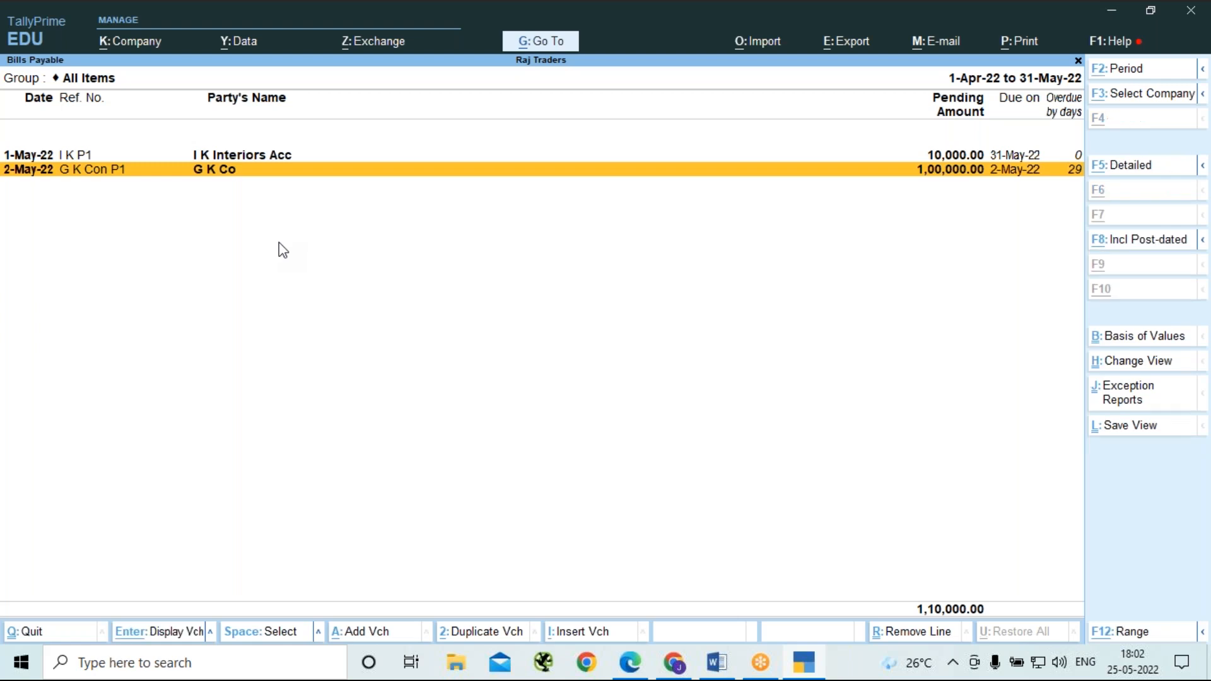
{"action": "key", "text": "alt+F5"}
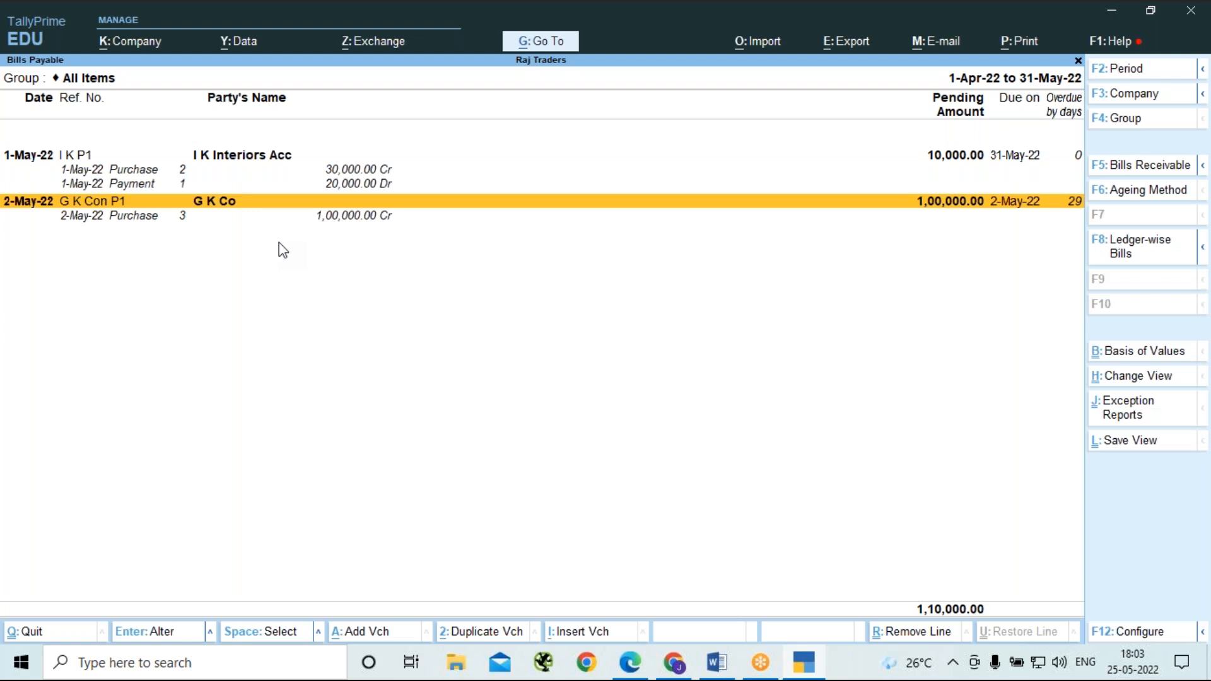
Open the purchase voucher behind the G K Con P1 bill and go through its entries to G K Co's bill-wise details.
{"action": "key", "text": "Down"}
{"action": "key", "text": "Return"}
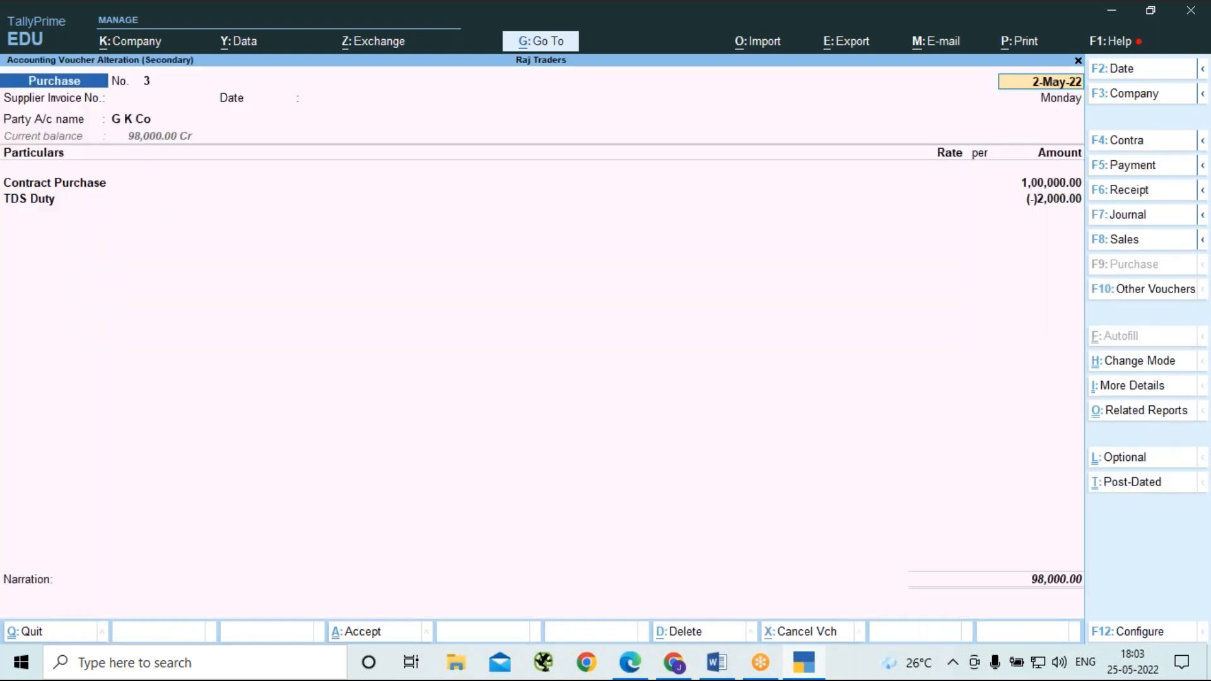
{"action": "key", "text": "Return"}
{"action": "key", "text": "Return"}
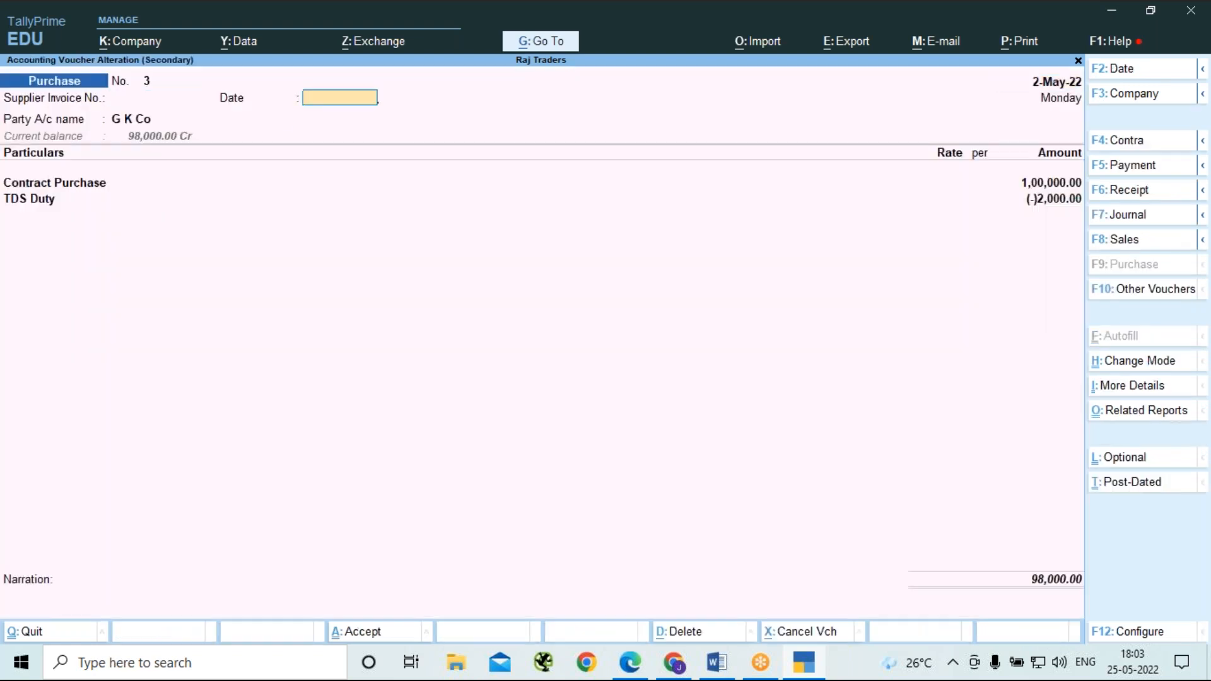
{"action": "key", "text": "Return"}
{"action": "key", "text": "Return"}
{"action": "key", "text": "Return"}
{"action": "key", "text": "Return"}
{"action": "key", "text": "Return"}
{"action": "key", "text": "Return"}
{"action": "key", "text": "Return"}
{"action": "key", "text": "Return"}
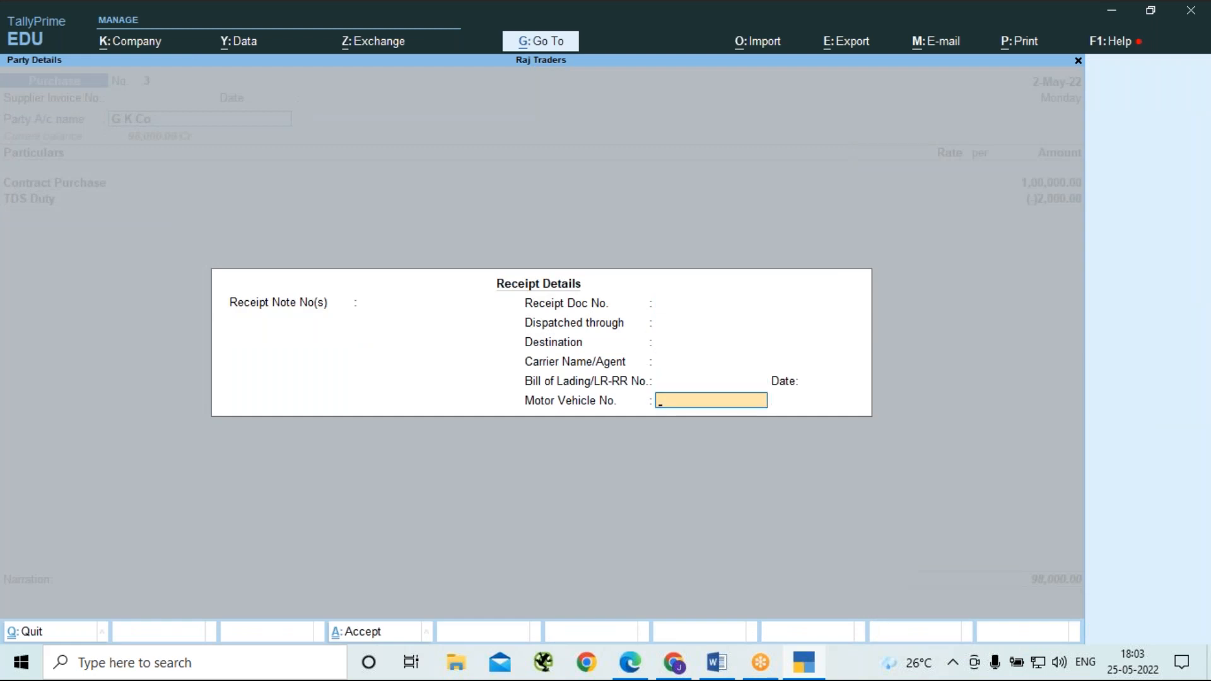
{"action": "key", "text": "Return"}
{"action": "key", "text": "Return"}
{"action": "key", "text": "Return"}
{"action": "key", "text": "Return"}
{"action": "key", "text": "Return"}
{"action": "key", "text": "Return"}
{"action": "key", "text": "Return"}
{"action": "key", "text": "Return"}
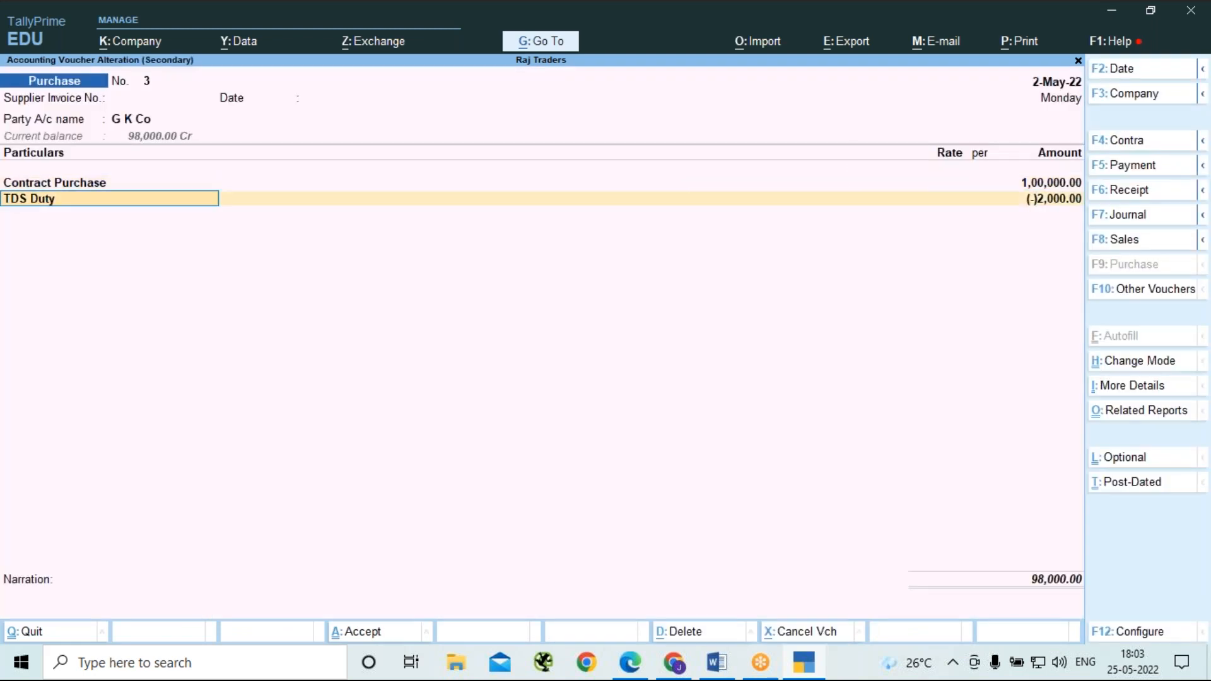
{"action": "key", "text": "Return"}
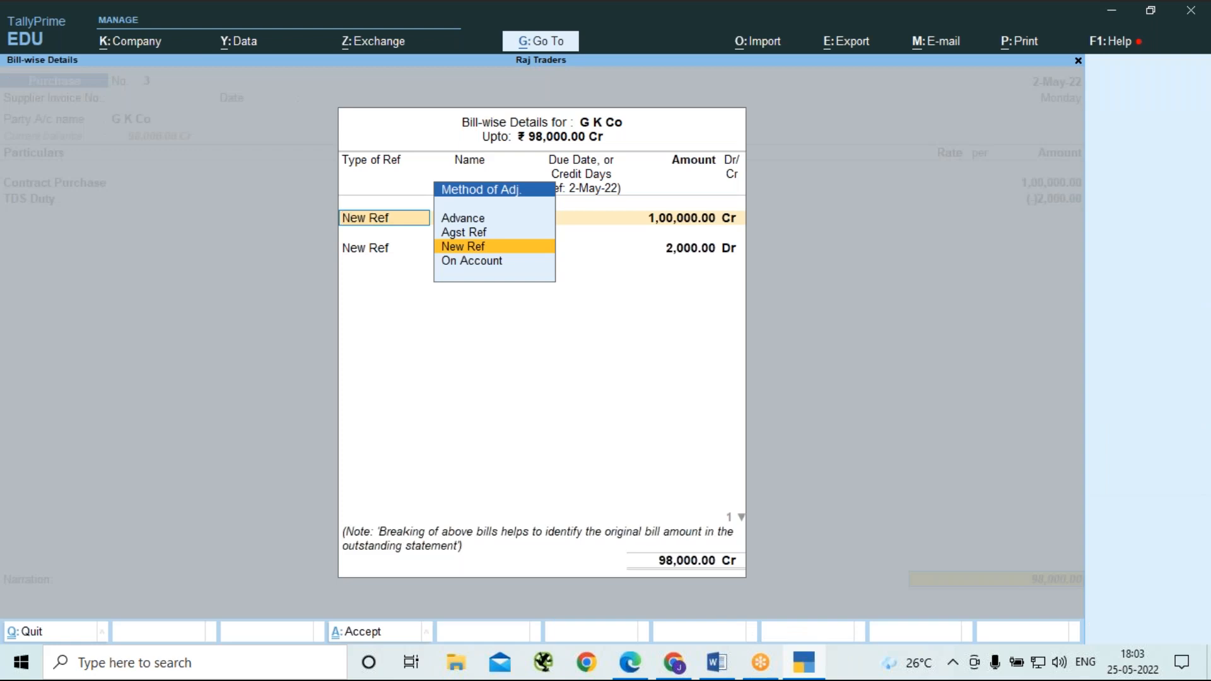
{"action": "key", "text": "Return"}
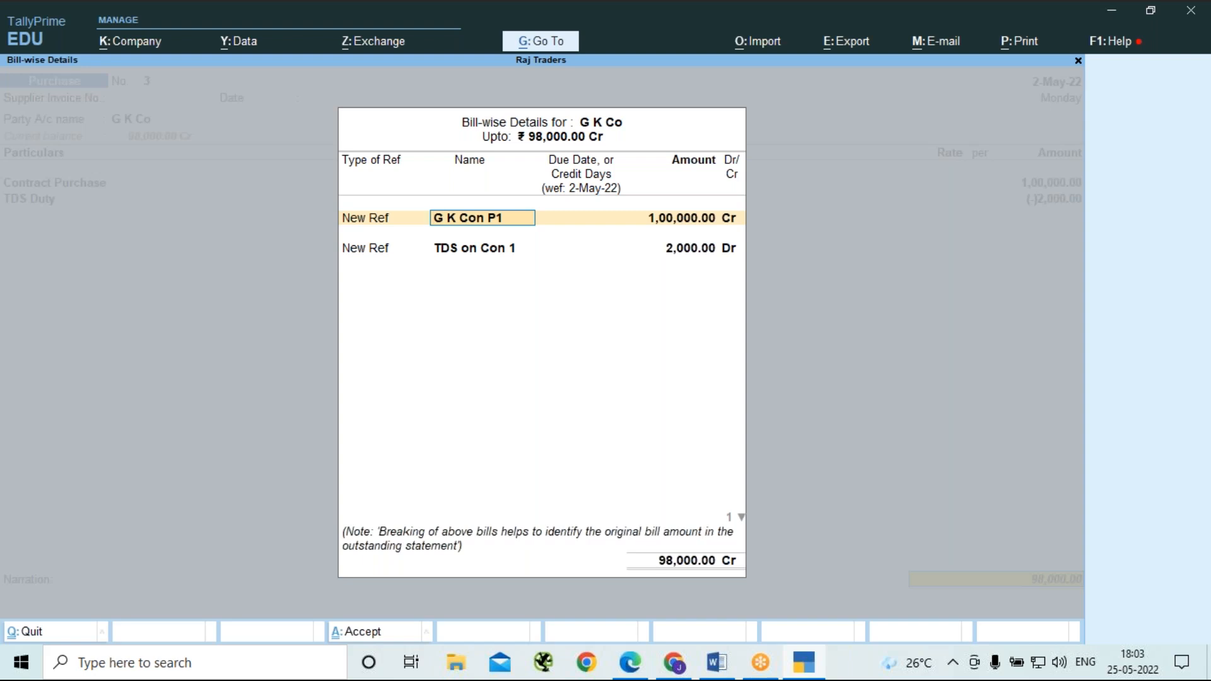
Accept both bill references, keep the narration blank, and save G K Co's purchase voucher to return to Bills Payable.
{"action": "key", "text": "Return"}
{"action": "key", "text": "Return"}
{"action": "key", "text": "Return"}
{"action": "key", "text": "Return"}
{"action": "key", "text": "Return"}
{"action": "key", "text": "Return"}
{"action": "key", "text": "Return"}
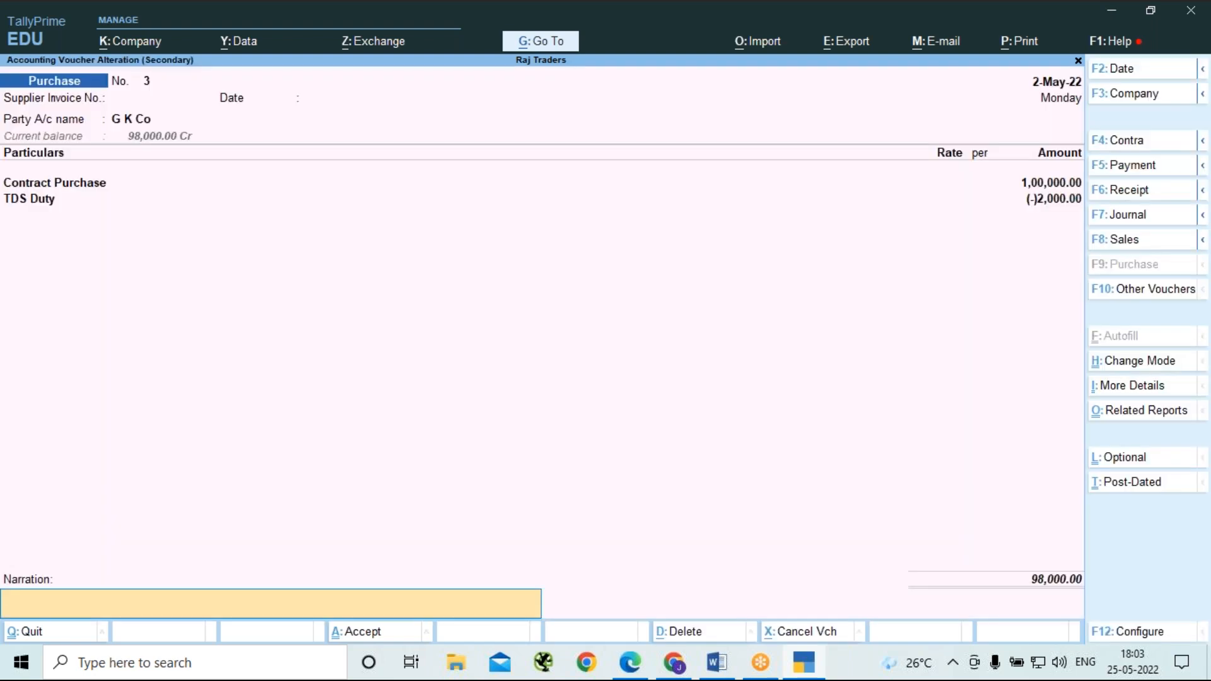
{"action": "key", "text": "Return"}
{"action": "key", "text": "Return"}
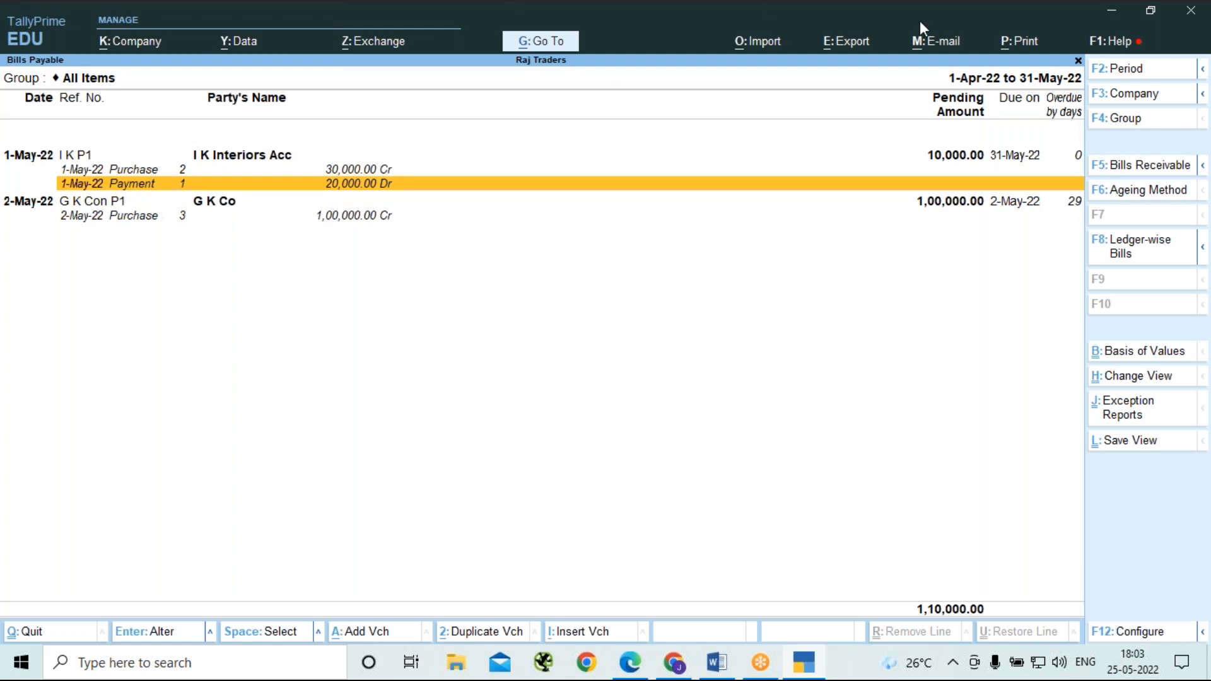
{"action": "left_click", "coordinate": [1134, 68]}
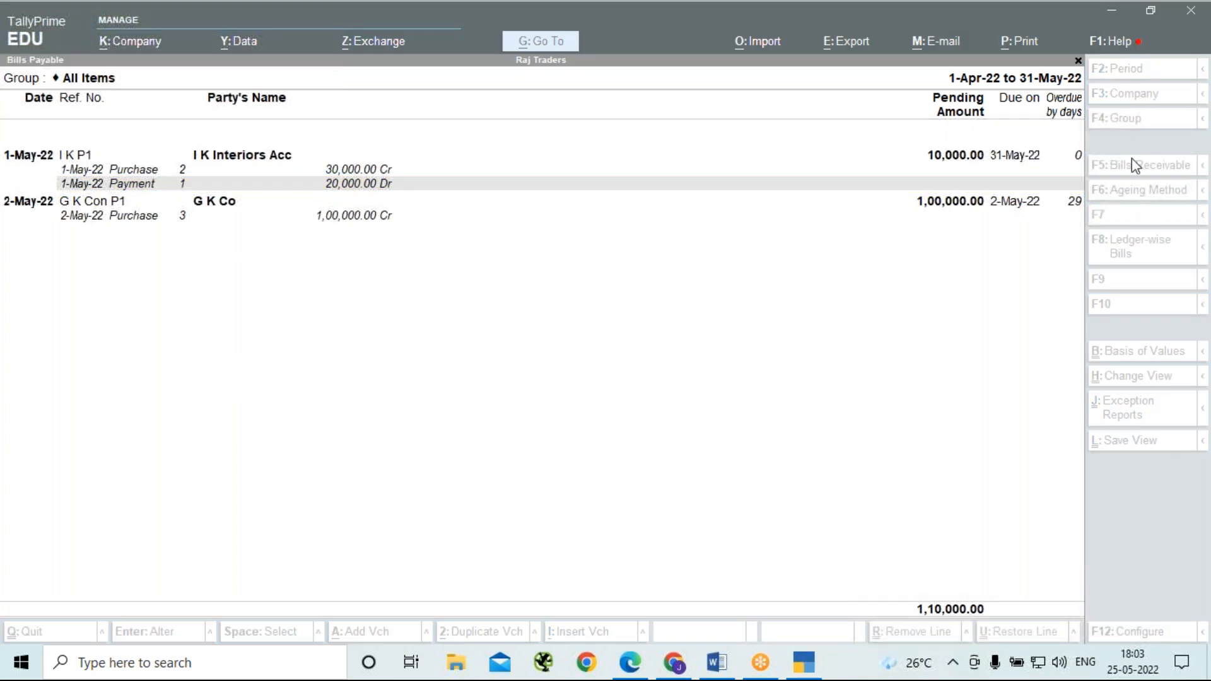